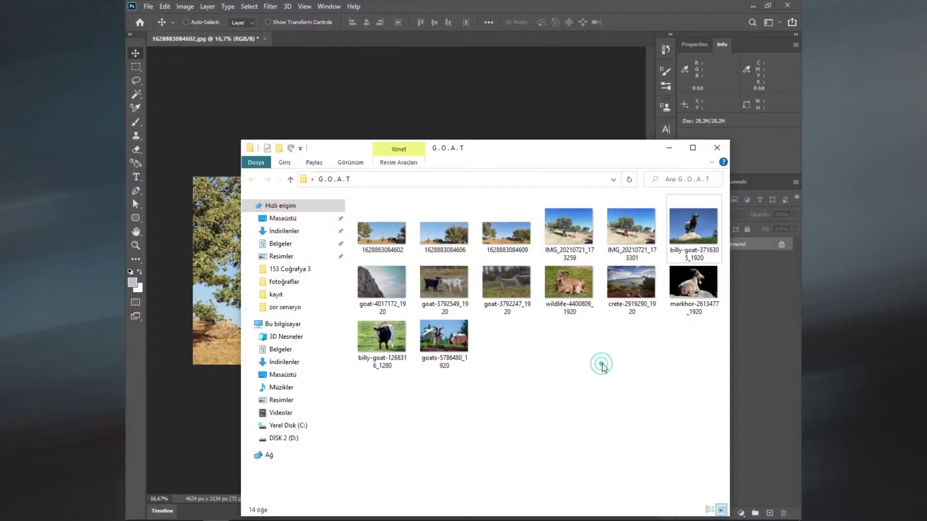
Preview the hillside tree photo IMG_20210721_173259.jpg full-size in Windows Photos.
key("Left")
key("Left")
key("Return")
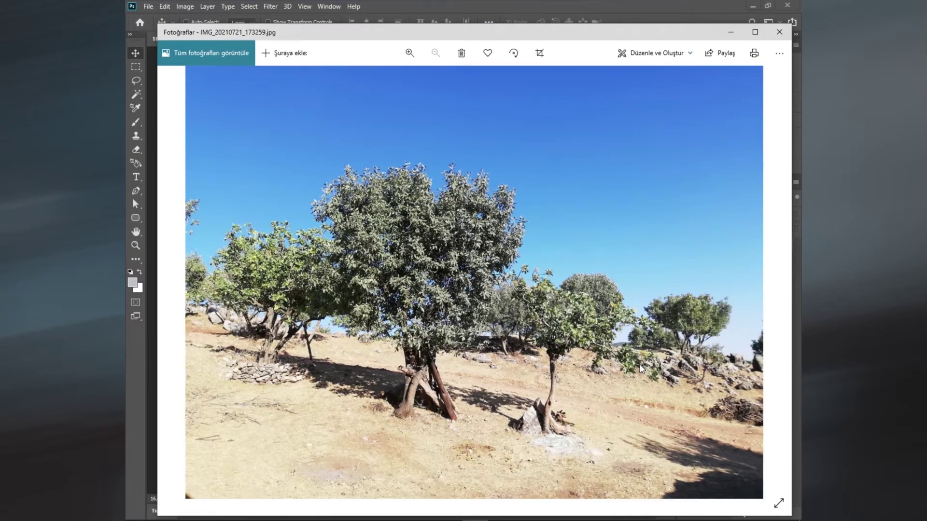
key("Left")
Place IMG_20210721_173259 into the landscape document and commit it as a smart object.
left_click(779, 32)
mouse_move(571, 217)
left_mouse_down()
mouse_move(228, 292)
mouse_move(305, 313)
left_mouse_up()
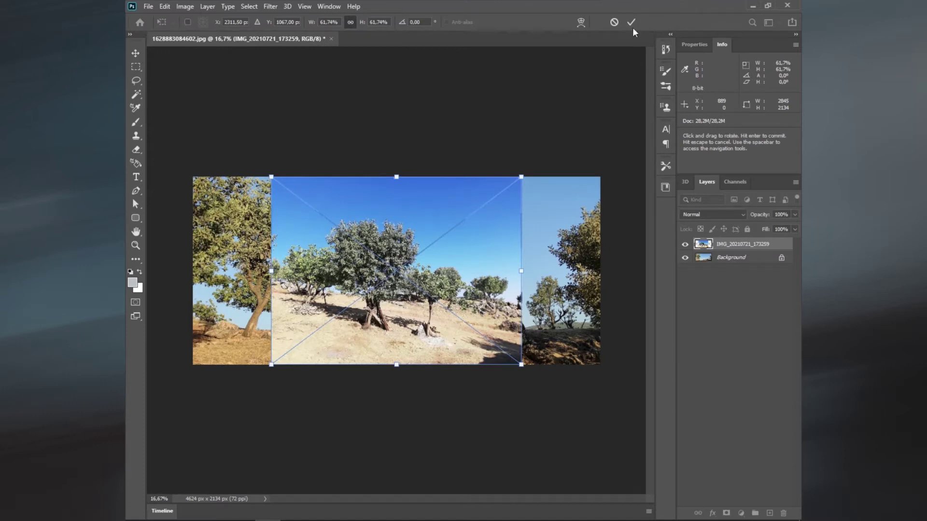
key("Return")
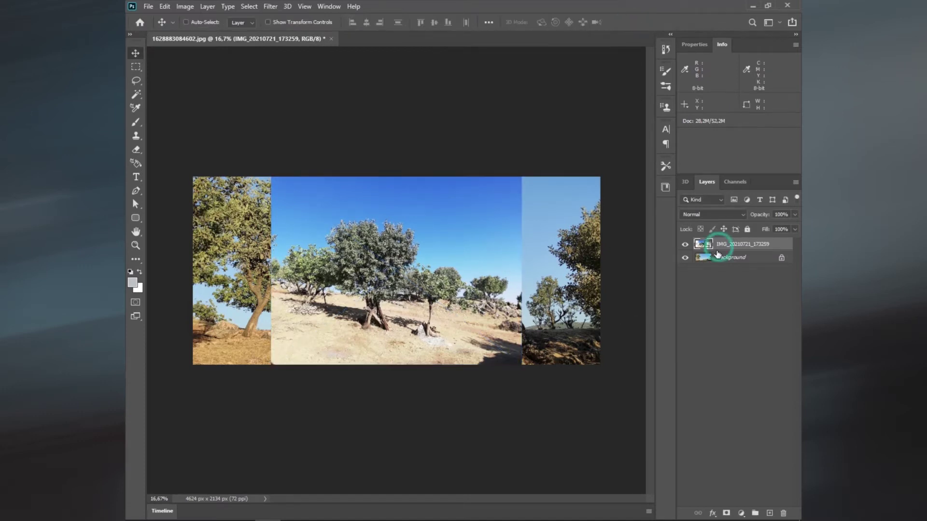
Add a clipped Hue/Saturation and a yellow-warming Color Balance adjustment to the tree photo.
left_click(741, 514)
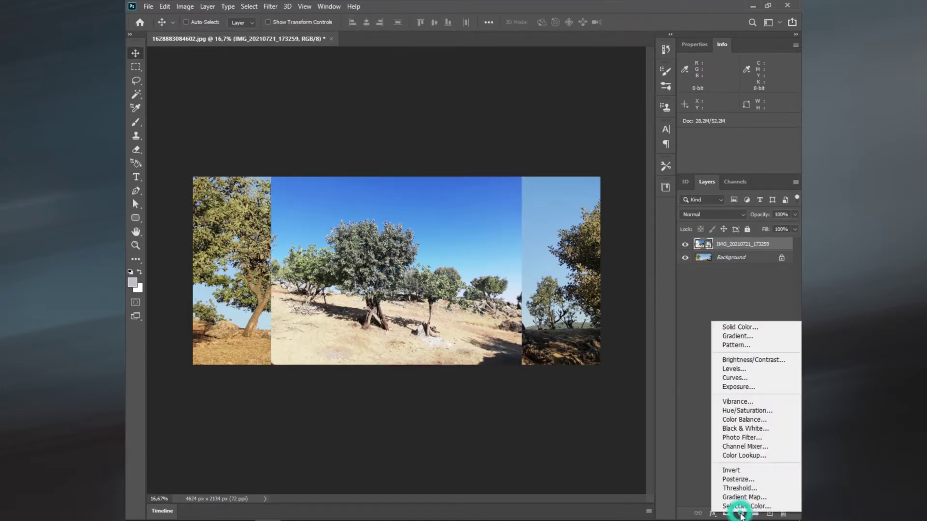
left_click(748, 411)
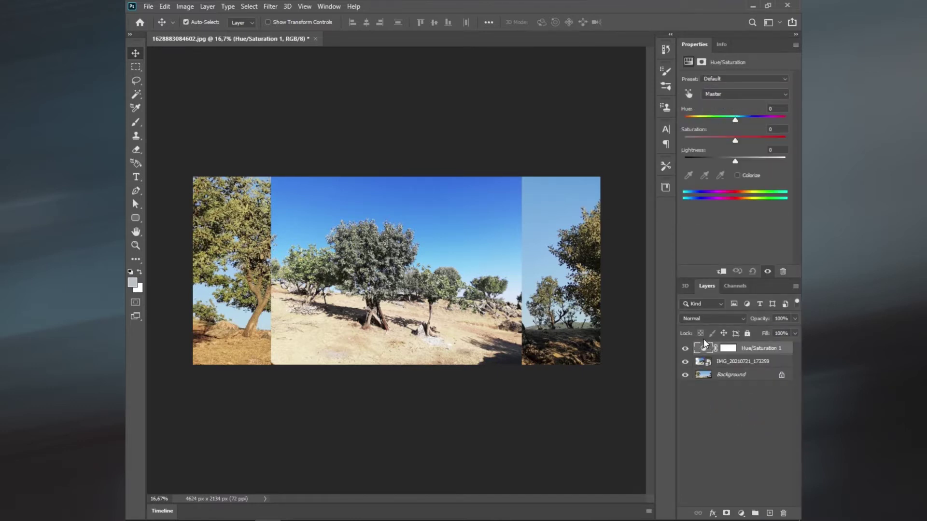
left_click(702, 339, "alt")
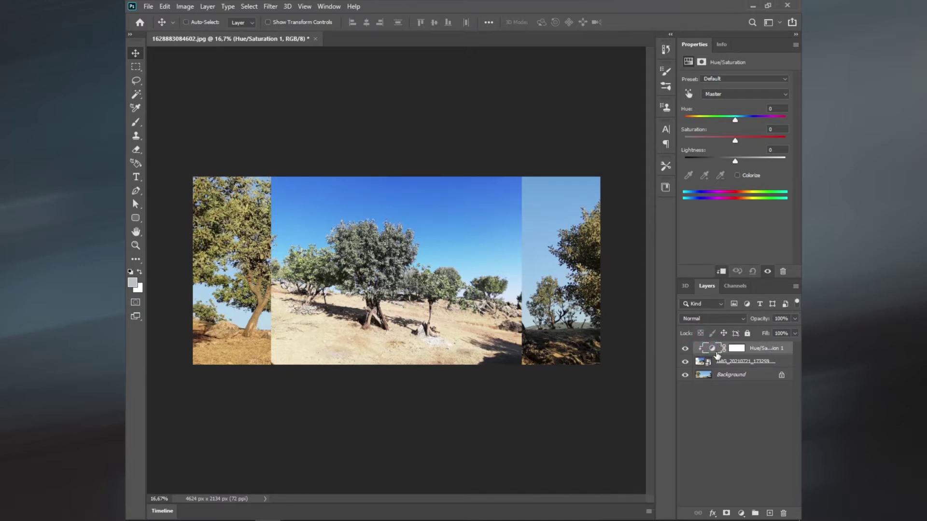
mouse_move(735, 118)
left_mouse_down()
mouse_move(720, 123)
mouse_move(732, 120)
mouse_move(735, 160)
left_mouse_up()
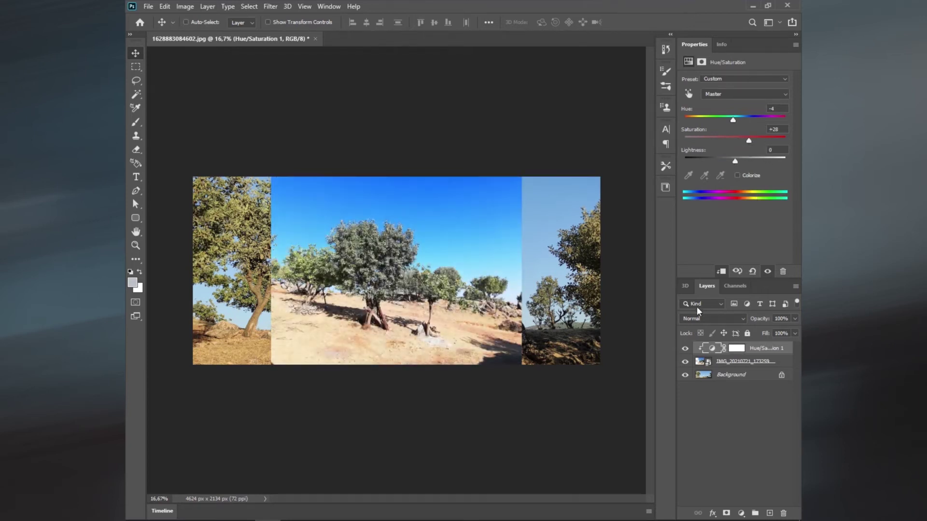
left_click(741, 513)
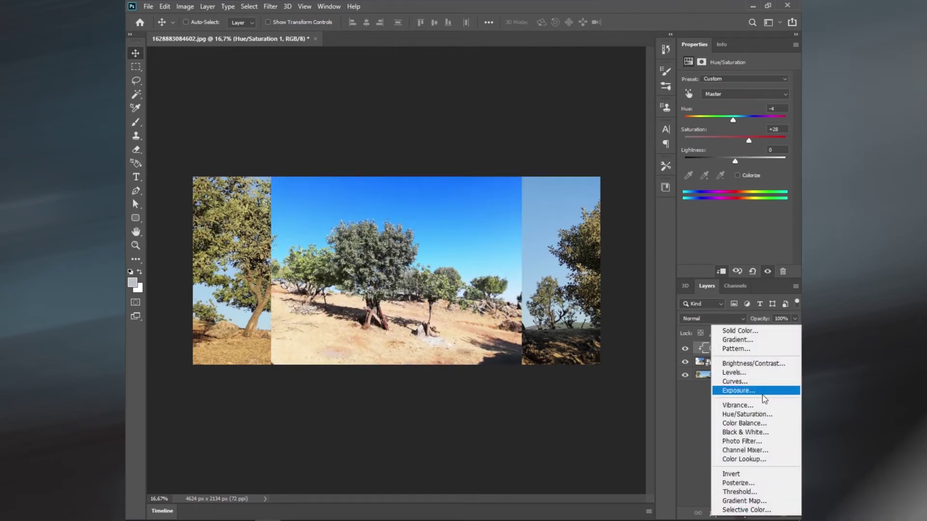
left_click(754, 425)
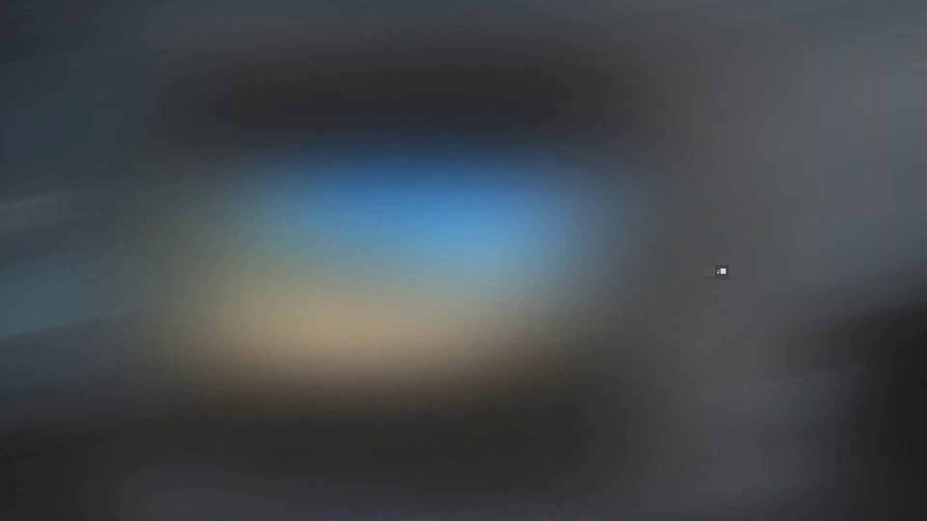
mouse_move(720, 138)
left_mouse_down()
mouse_move(691, 136)
mouse_move(734, 103)
mouse_move(724, 103)
left_mouse_up()
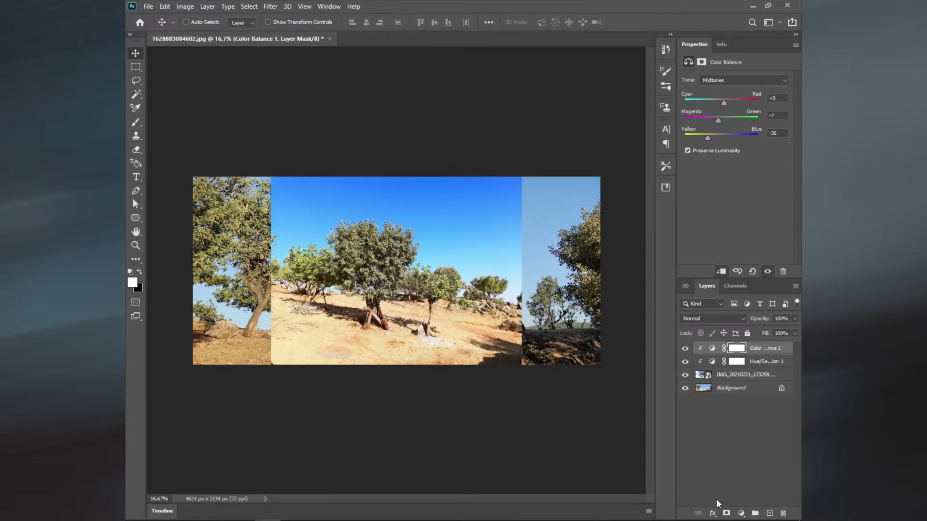
Add a clipped Vibrance adjustment with saturation boosted to +15.
left_click(747, 515)
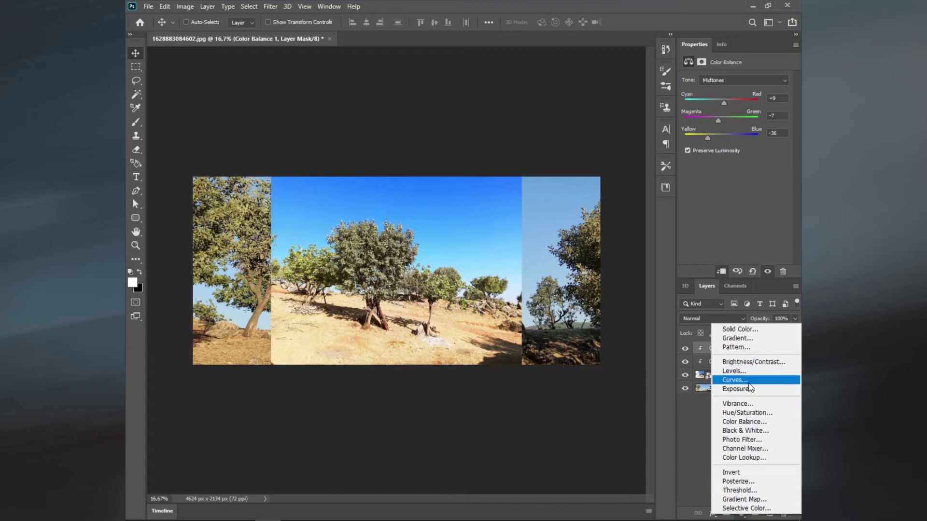
left_click(749, 405)
left_click(723, 272)
left_click_drag(742, 111, 761, 90)
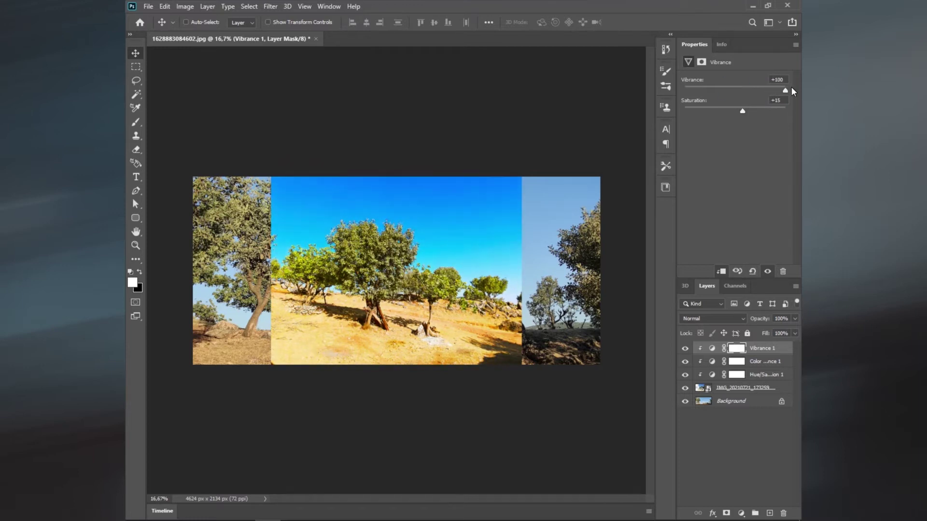
Group the tree photo and its three adjustments into Group 1.
left_click(740, 348, "ctrl")
left_click(759, 362)
left_click(748, 388, "shift")
left_click_drag(742, 390, 756, 513)
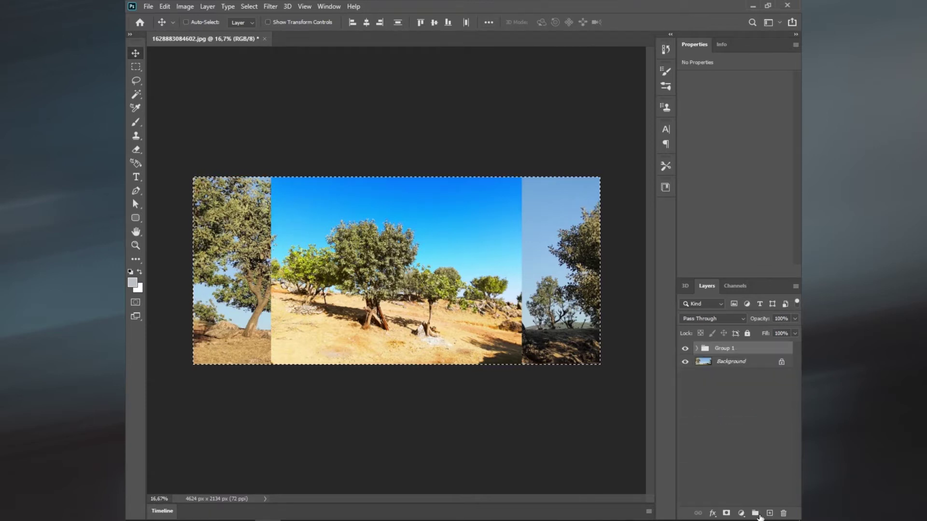
Hide Group 1 and crop the canvas taller to 4624 × 3370 px.
key("ctrl+d")
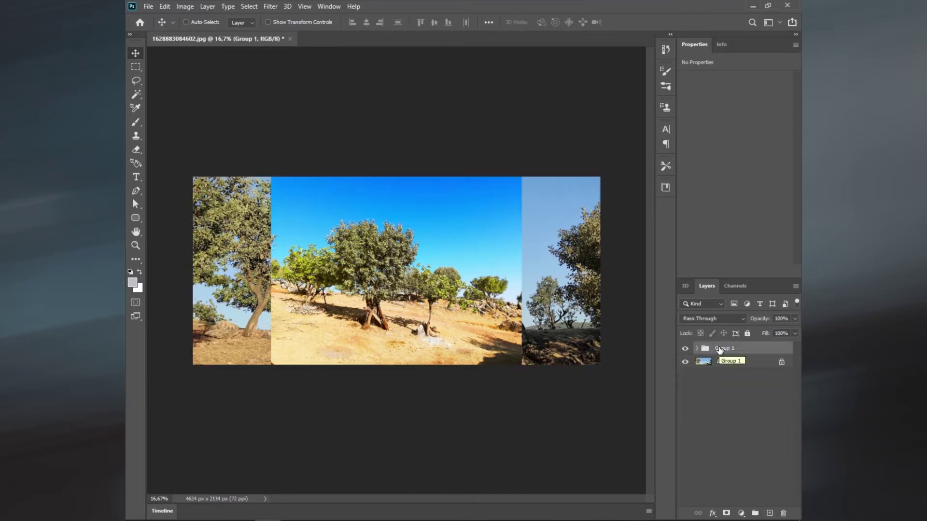
left_click(684, 348)
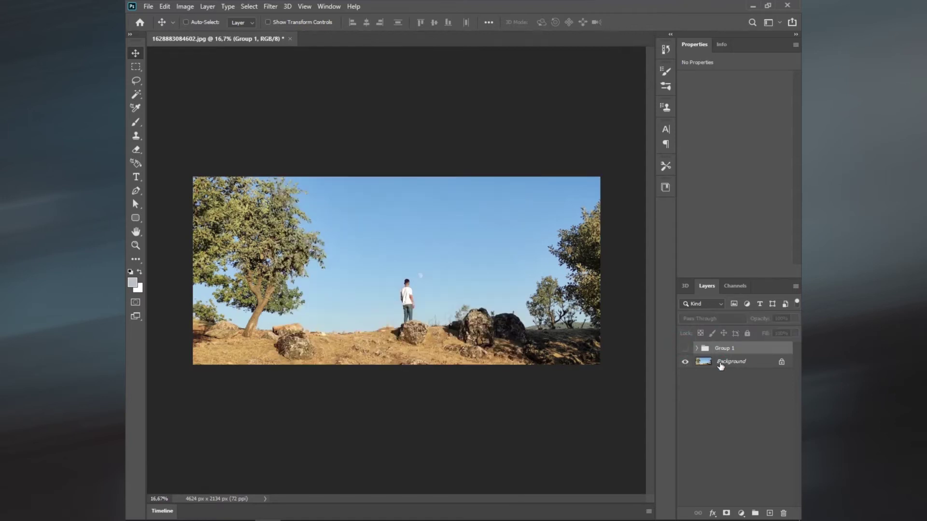
left_click(720, 365)
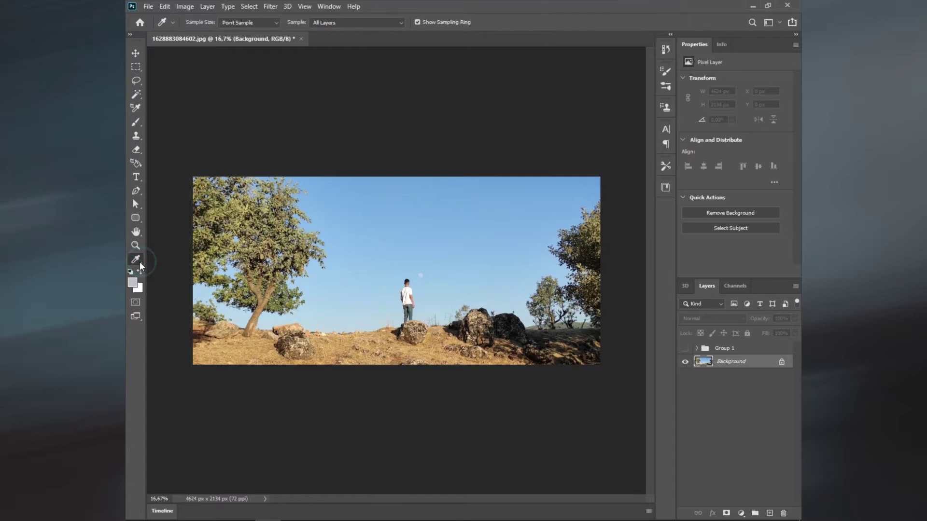
left_click(139, 261)
left_click(172, 251)
left_click_drag(408, 368, 400, 425)
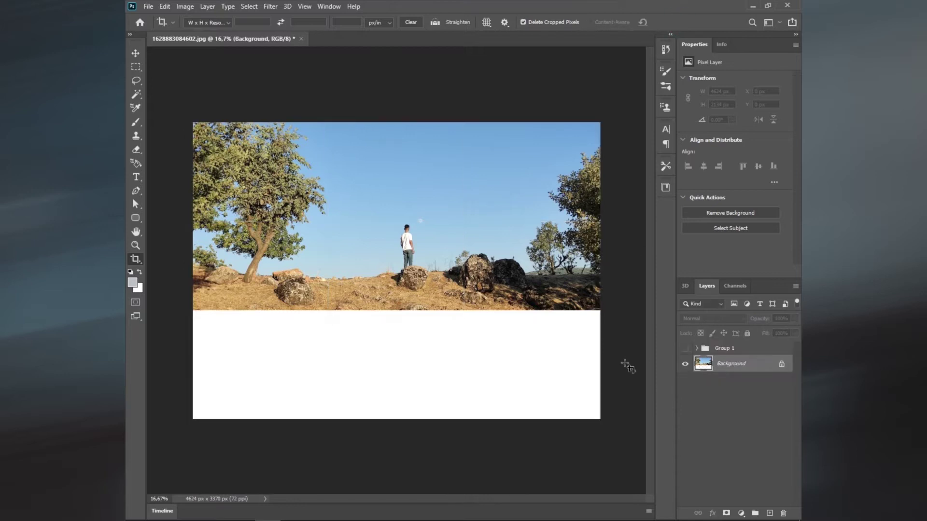
Show Group 1, unlock the Background into Layer 0 and move it above Group 1.
left_click(713, 348)
left_click(684, 348)
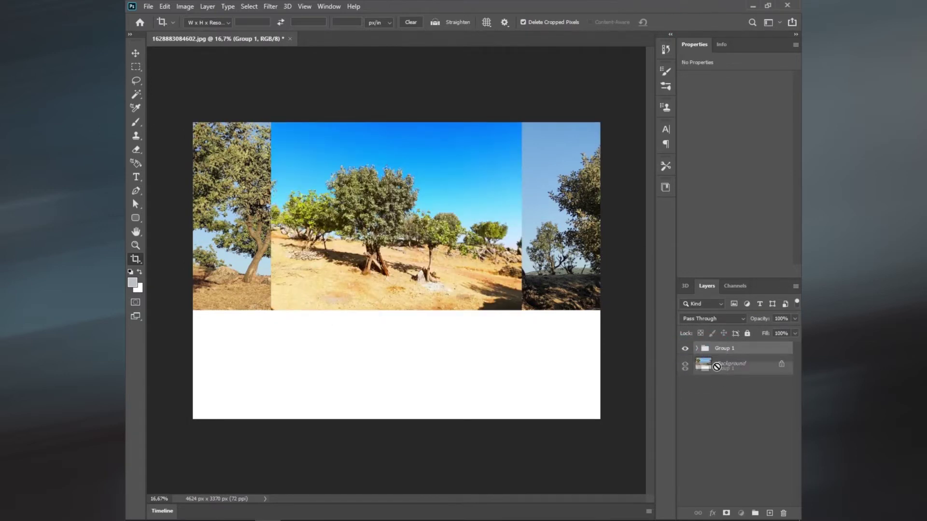
left_click(781, 364)
left_click_drag(724, 364, 721, 344)
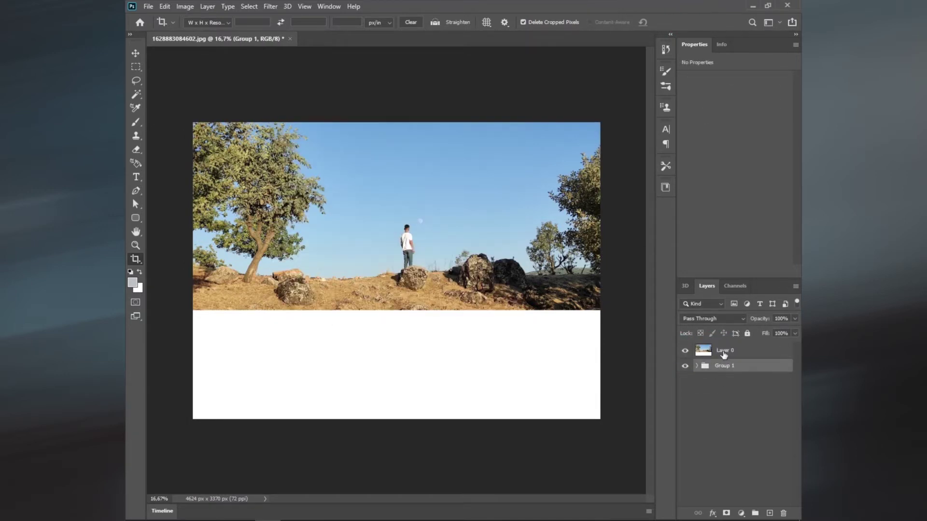
Move Group 1 down slightly and scale it to span the canvas width.
left_click(721, 365)
key("ctrl+t")
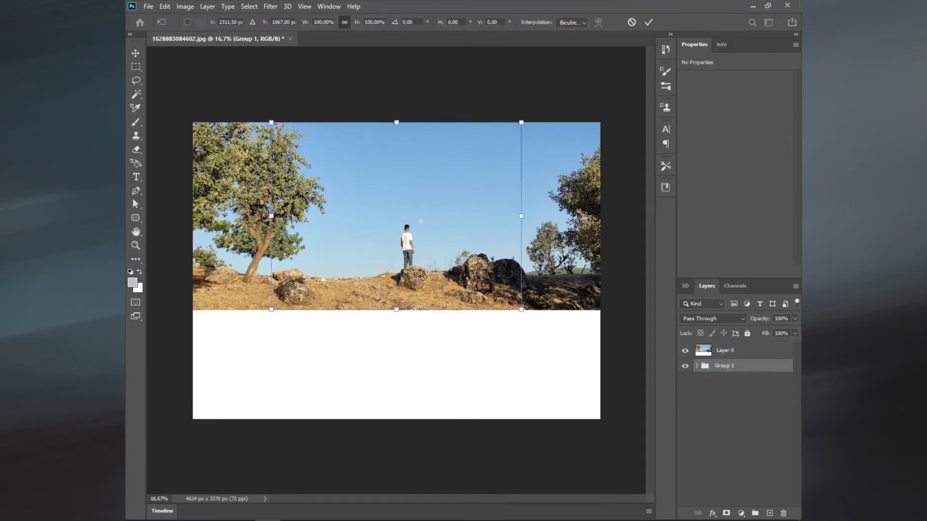
left_click_drag(436, 240, 442, 258)
left_click_drag(521, 215, 606, 158)
key("Return")
Delete the blank white strip at the bottom of Layer 0.
left_click(136, 53)
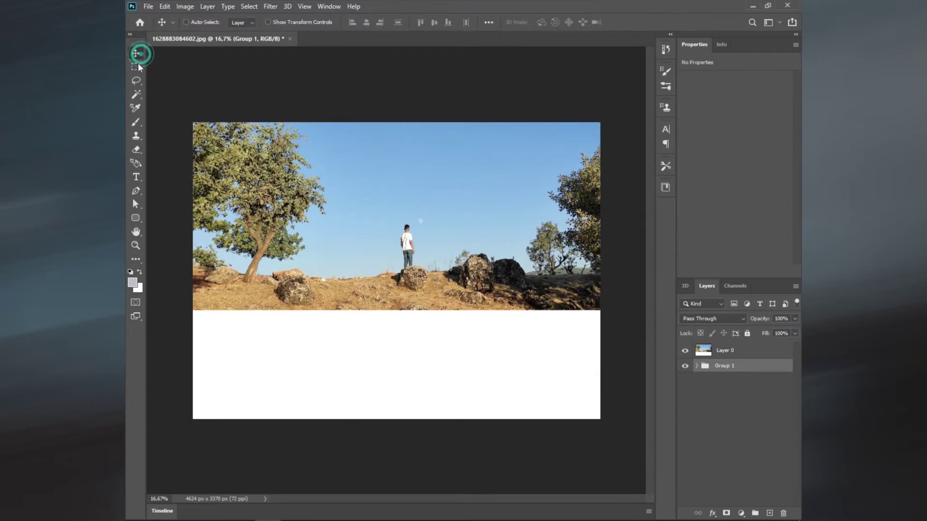
left_click(720, 354)
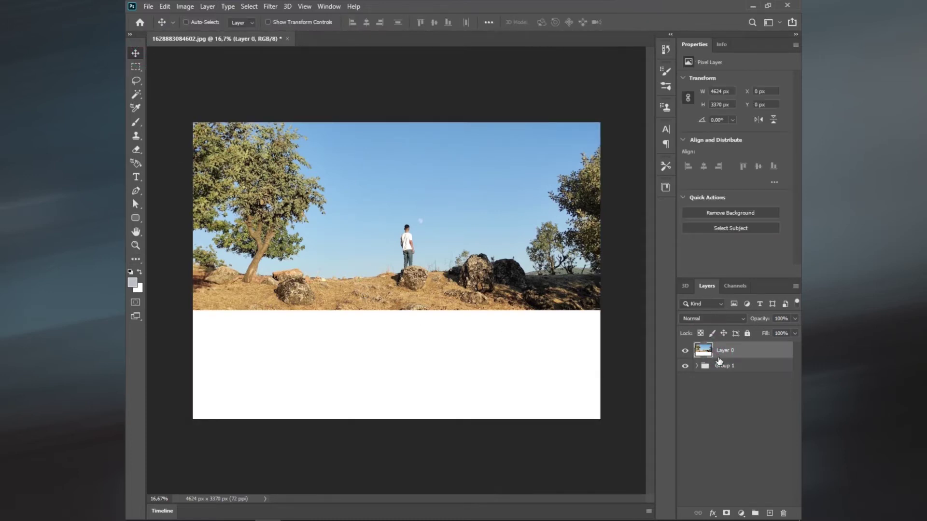
left_click(137, 66)
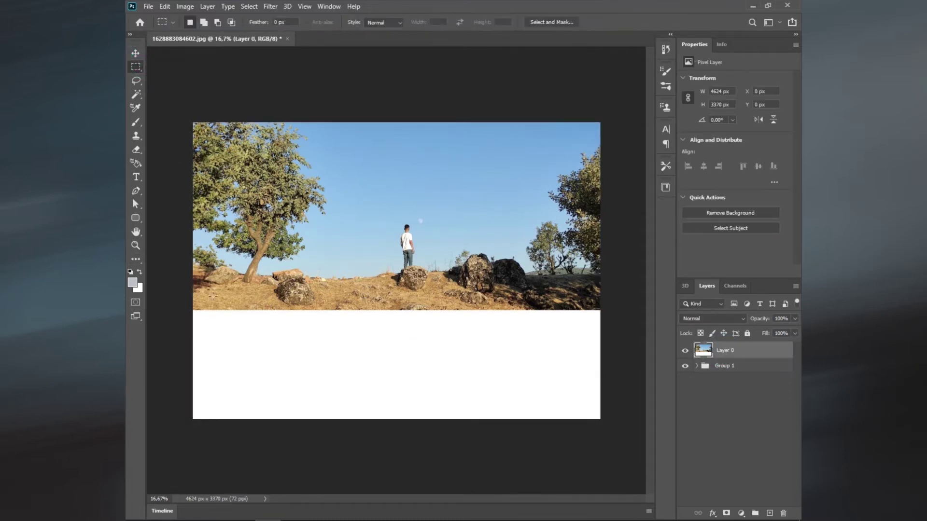
left_click_drag(188, 311, 661, 435)
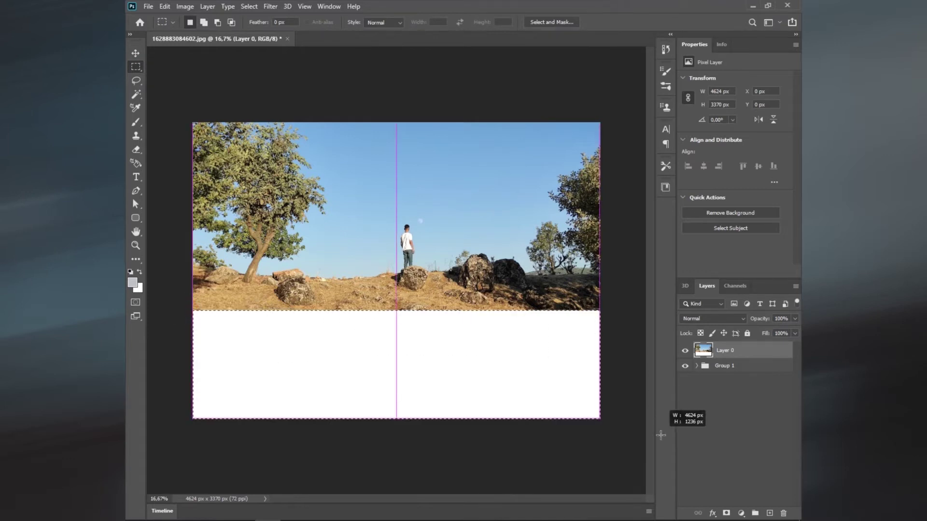
key("Delete")
key("ctrl+d")
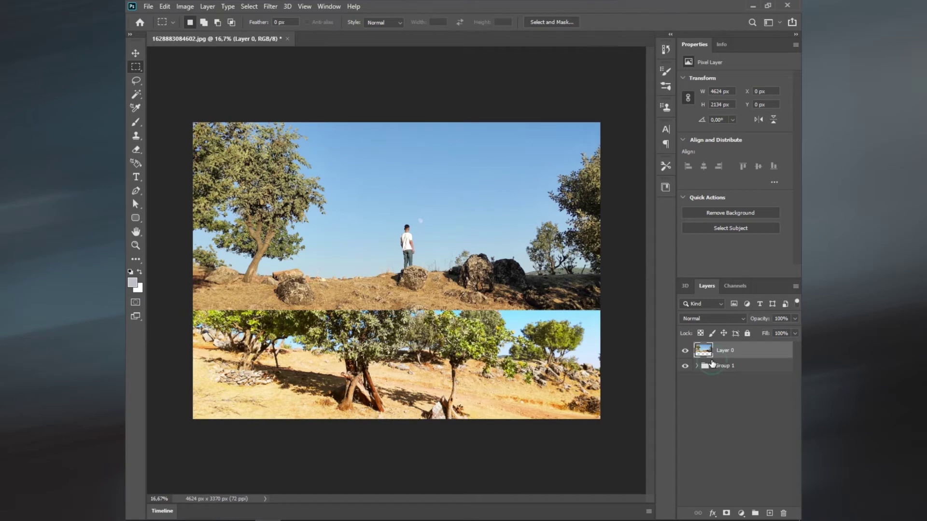
Move Group 1 up about 252 px and stretch its ground down to fill the bottom.
left_click(712, 363)
key("ctrl+t")
left_click_drag(424, 314, 435, 234)
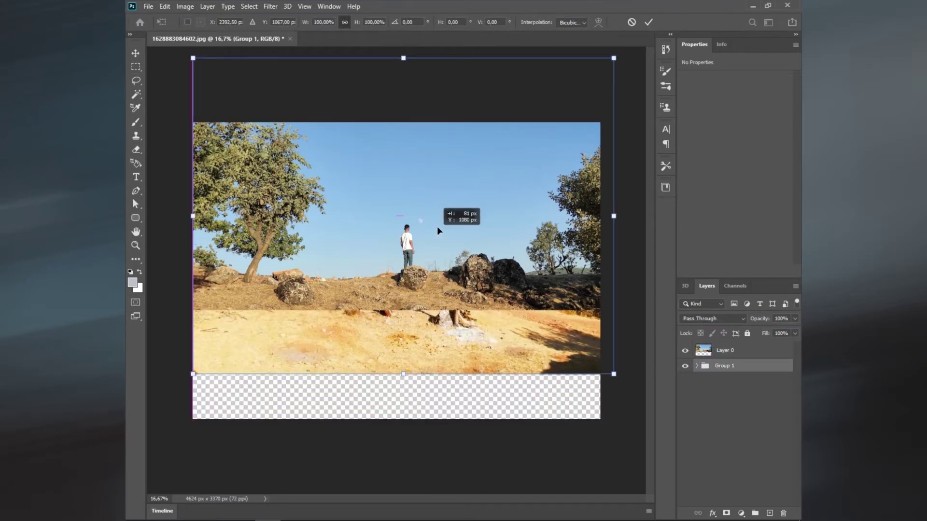
mouse_move(402, 374)
left_mouse_down()
mouse_move(418, 394)
mouse_move(410, 416)
mouse_move(437, 349)
mouse_move(462, 357)
mouse_move(463, 368)
left_mouse_up()
left_click(648, 22)
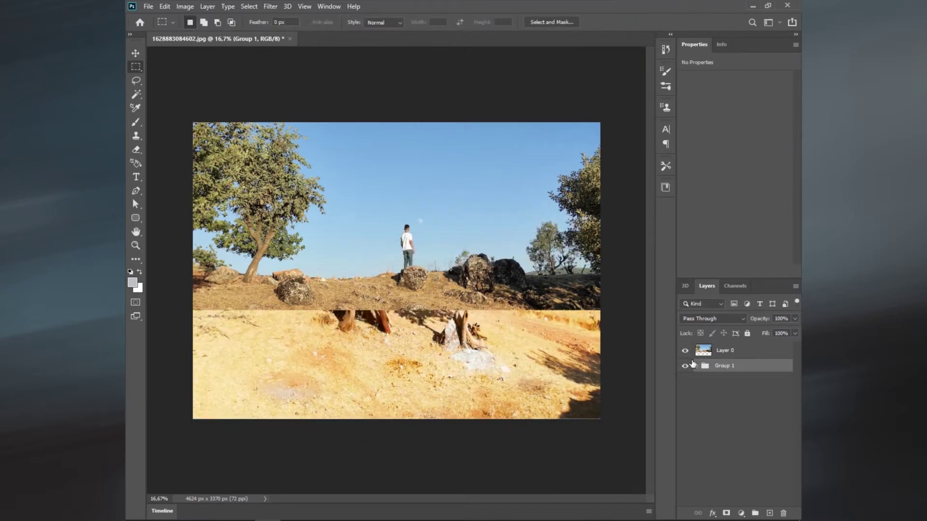
Hide Layer 0 and rasterize the tree photo layer for Spot Healing.
left_click(684, 352)
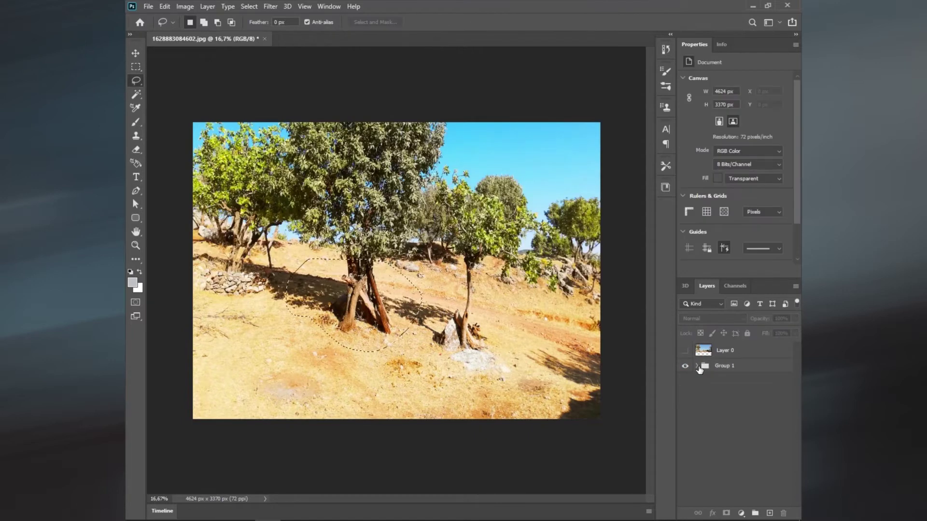
left_click(696, 365)
key("ctrl+d")
left_click(728, 447)
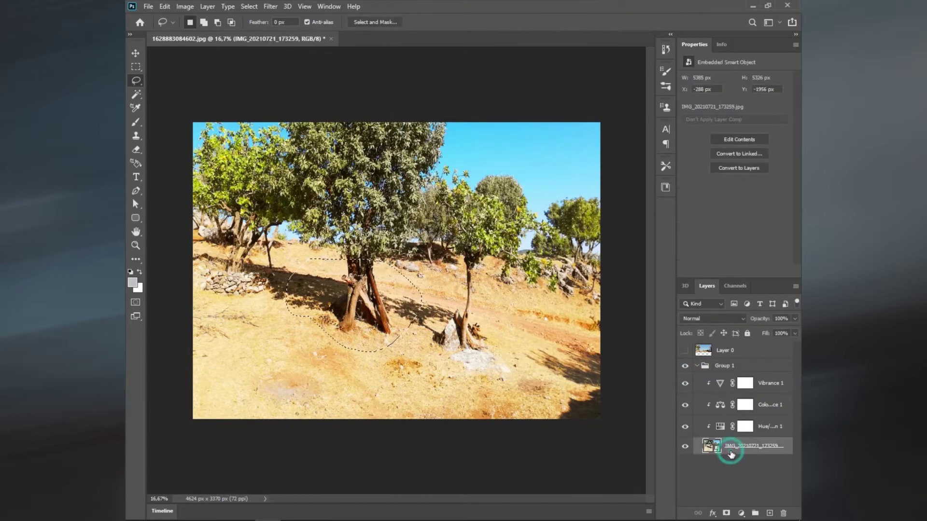
key("c")
left_click(134, 260)
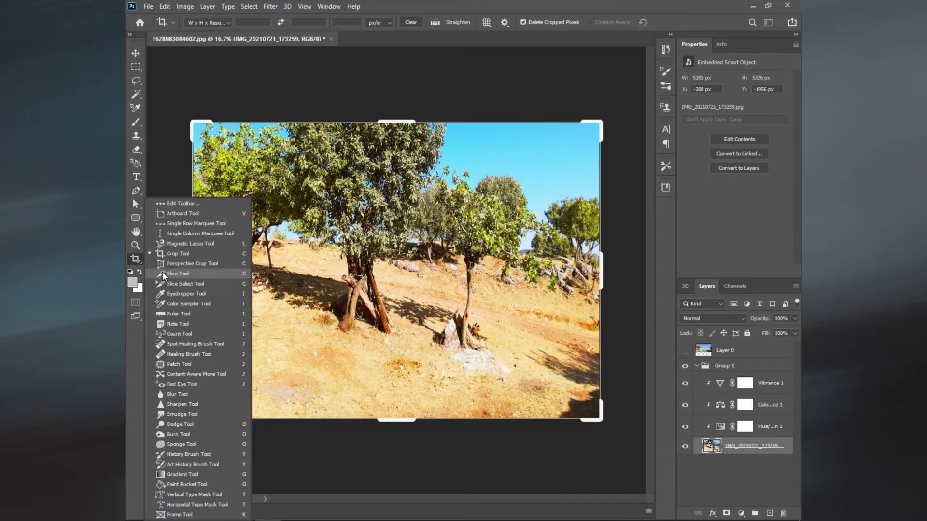
left_click(181, 344)
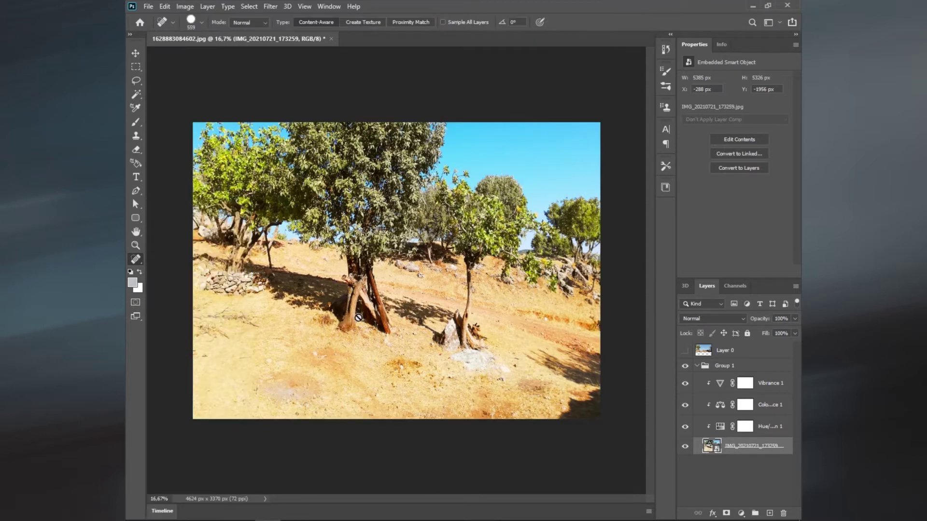
left_click(367, 287)
Spot-heal the shadows near the tree trunks and the long ground shadows.
left_click(440, 205)
mouse_move(349, 323)
left_mouse_down()
mouse_move(371, 328)
mouse_move(401, 377)
mouse_move(337, 311)
left_mouse_up()
left_click(402, 361)
mouse_move(439, 349)
left_mouse_down()
mouse_move(524, 383)
mouse_move(502, 328)
mouse_move(422, 349)
left_mouse_up()
left_click(684, 350)
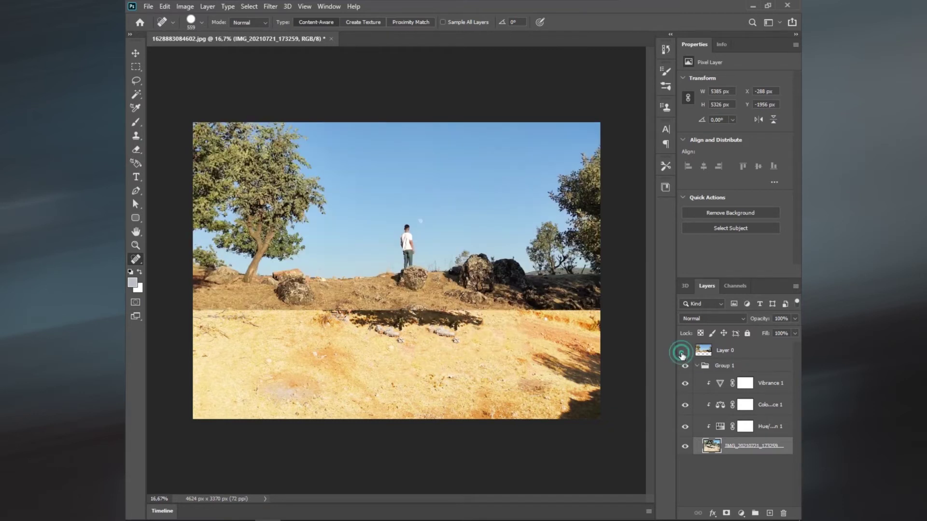
left_click_drag(497, 323, 340, 323)
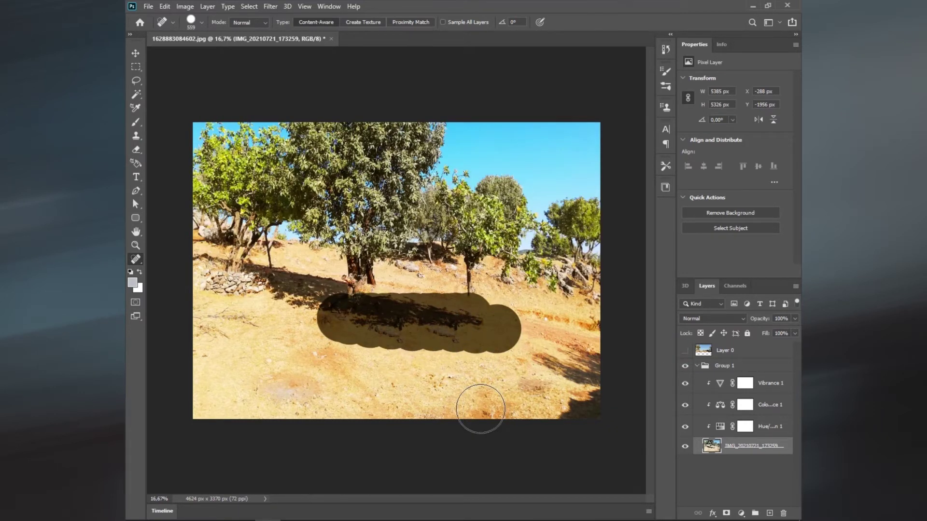
left_click_drag(394, 319, 298, 308)
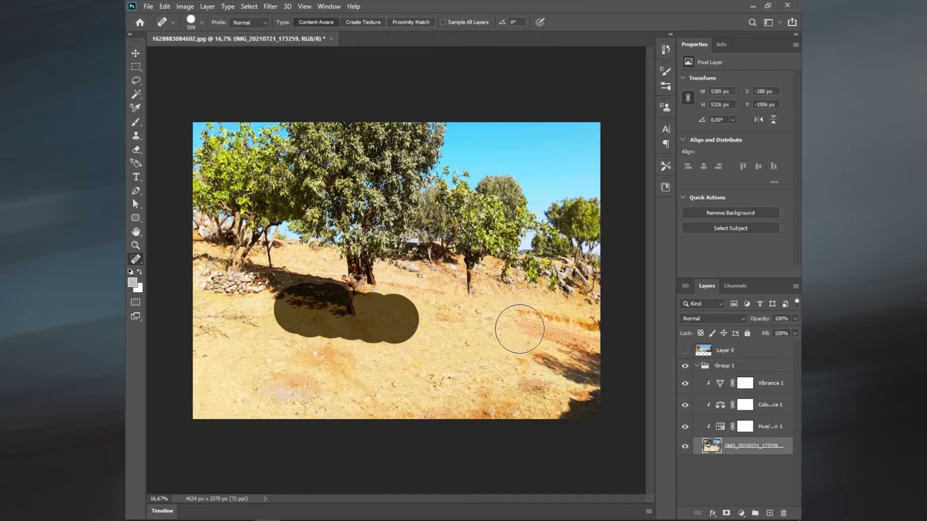
Show Layer 0 again, collapse Group 1 and select Layer 0.
left_click(684, 351)
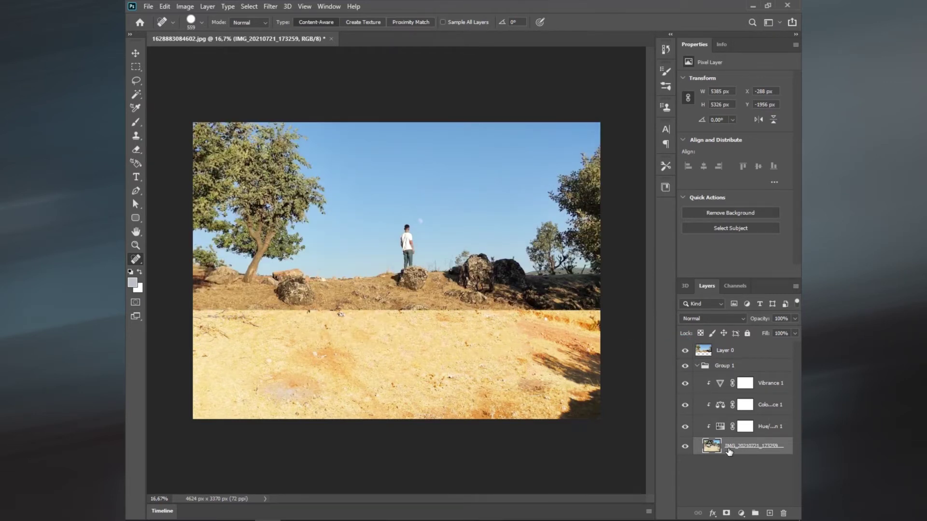
left_click(695, 366)
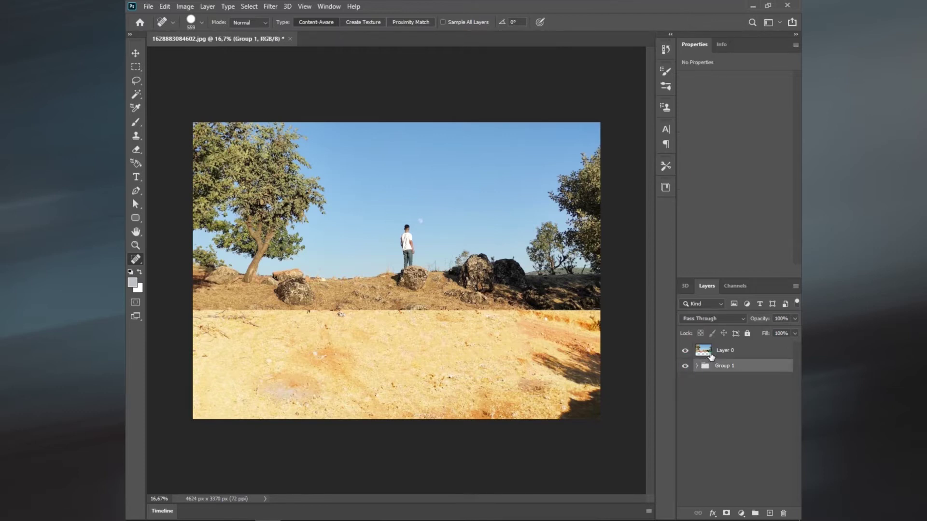
left_click(704, 356)
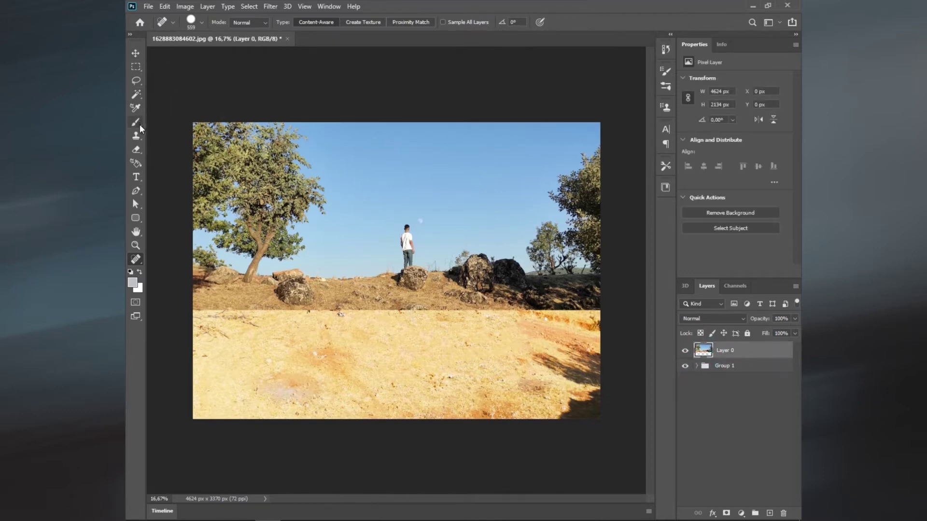
Erase the hard ridge seam with a large textured eraser brush.
left_click(138, 150)
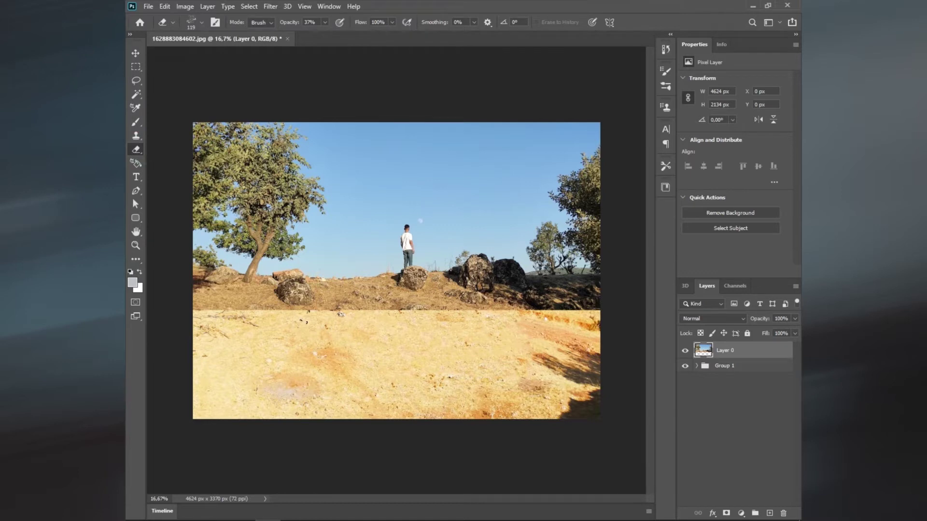
left_click_drag(309, 300, 326, 324)
right_click(327, 323)
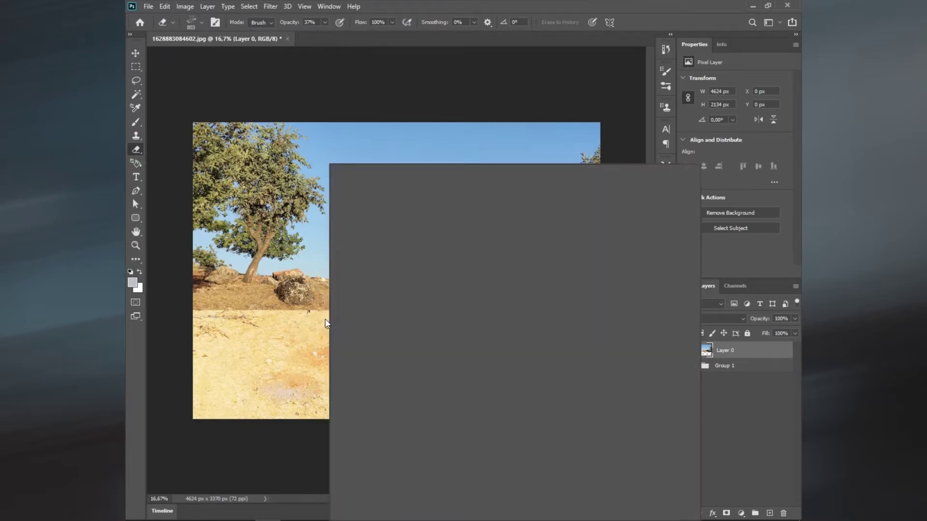
double_click(535, 344)
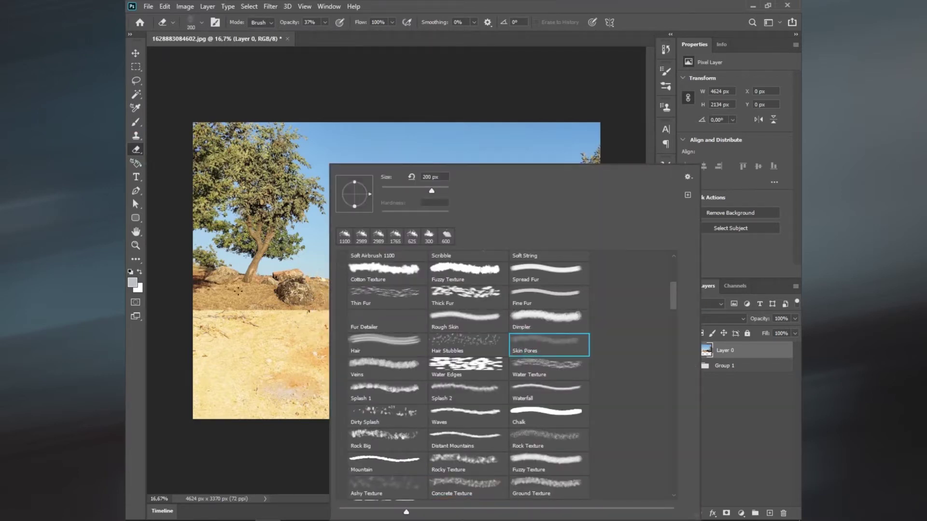
right_click(308, 320)
scroll(409, 336, "up", 1)
double_click(357, 298)
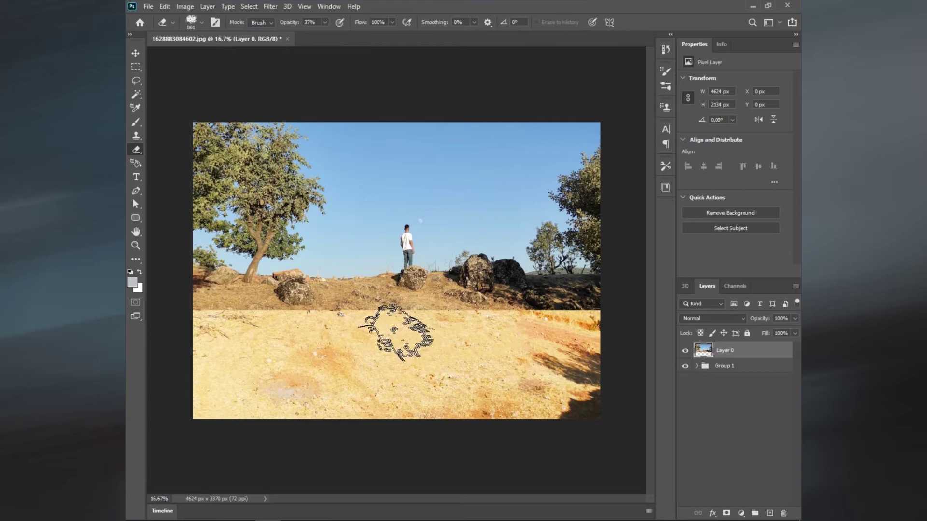
left_click_drag(546, 338, 441, 347)
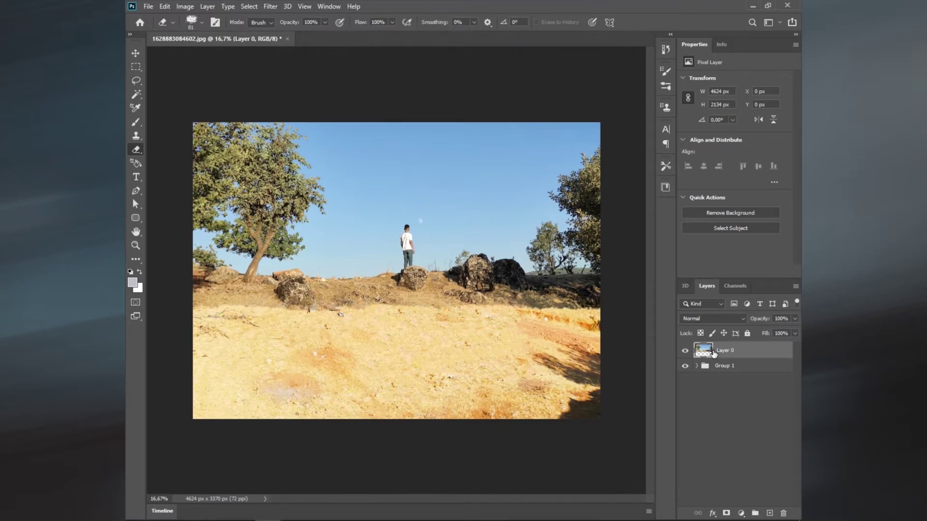
Spot-heal a small ground spot, then begin a free transform of Layer 0.
left_click(135, 261)
left_click(183, 338)
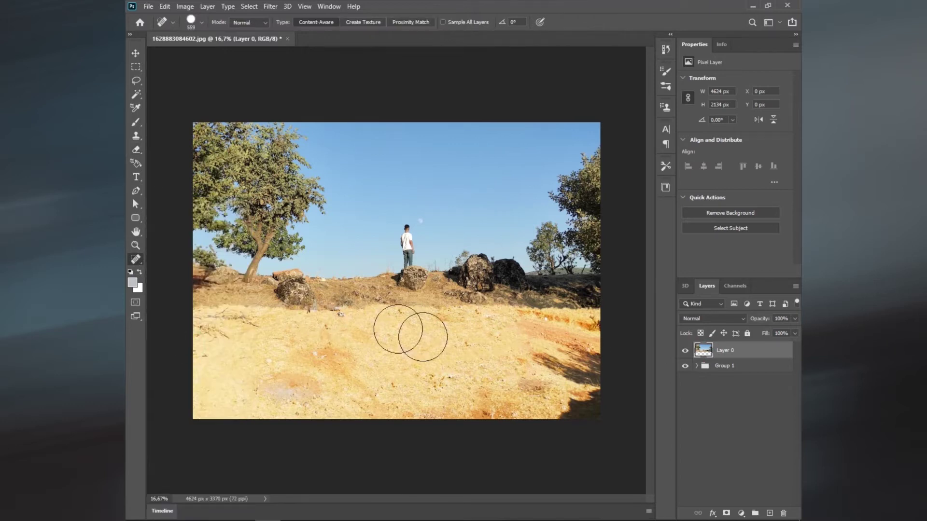
left_click(309, 297)
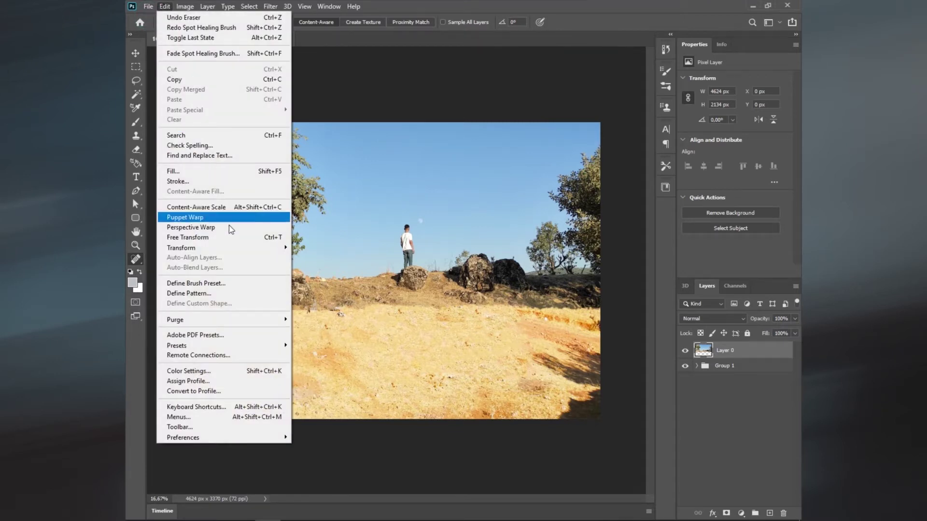
left_click(228, 239)
Scale Layer 0 to 102.6%, nudge it down and commit.
left_click_drag(600, 121, 605, 119)
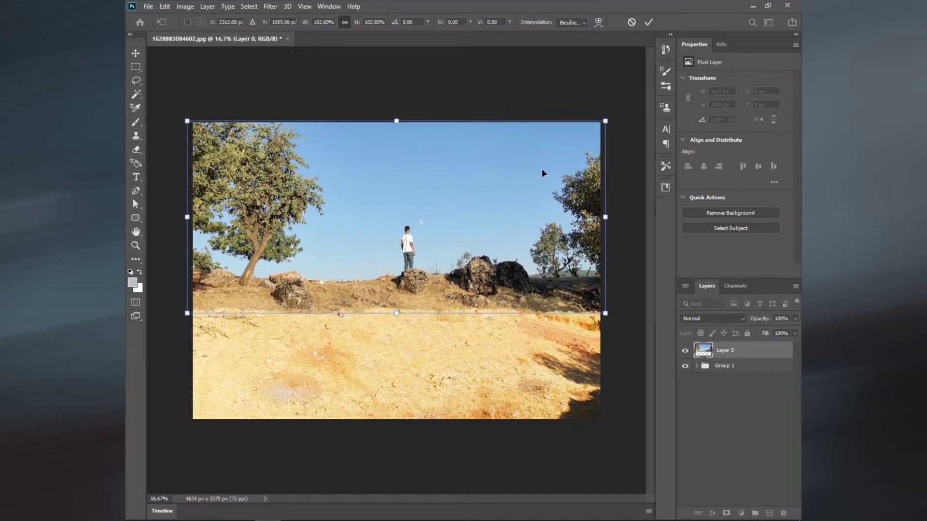
key("Down")
key("Down")
key("Down")
key("Return")
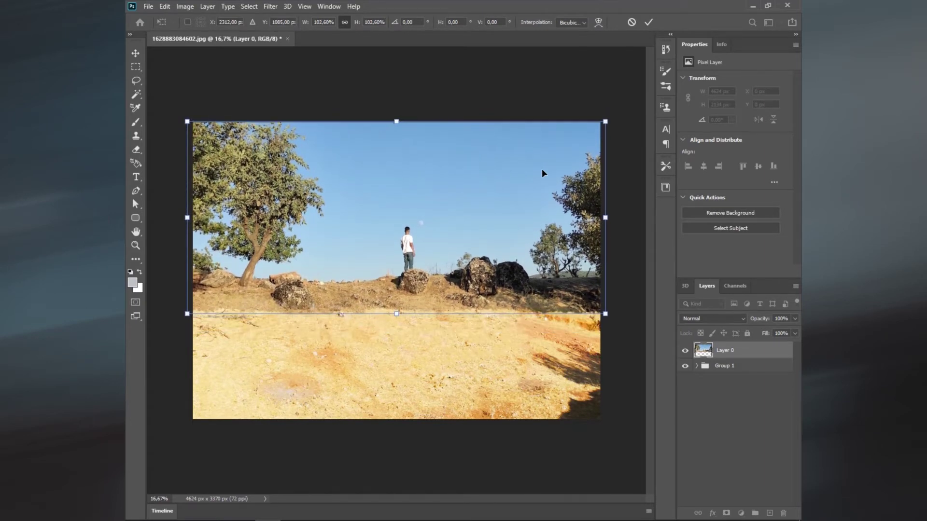
key("j")
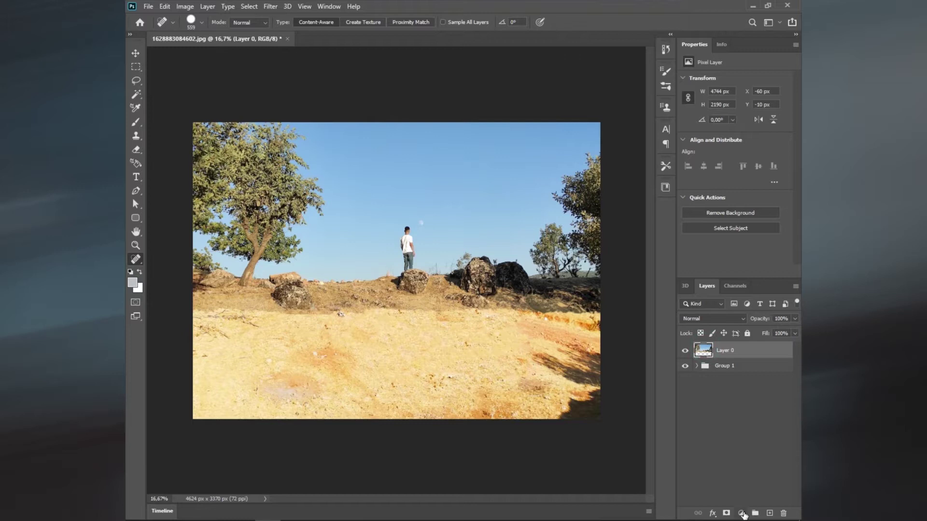
Add a clipped Hue/Saturation adjustment to Layer 0 with saturation +10.
left_click(742, 513)
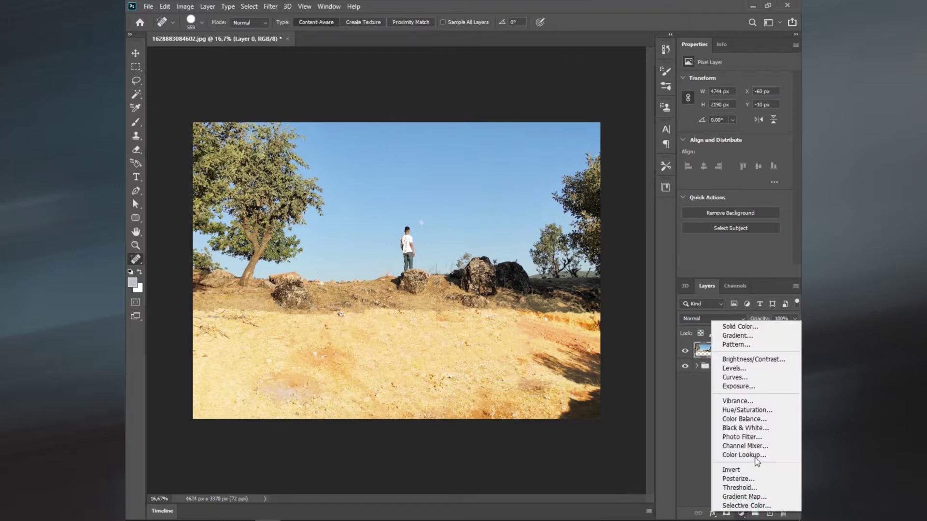
left_click(755, 411)
left_click(722, 273)
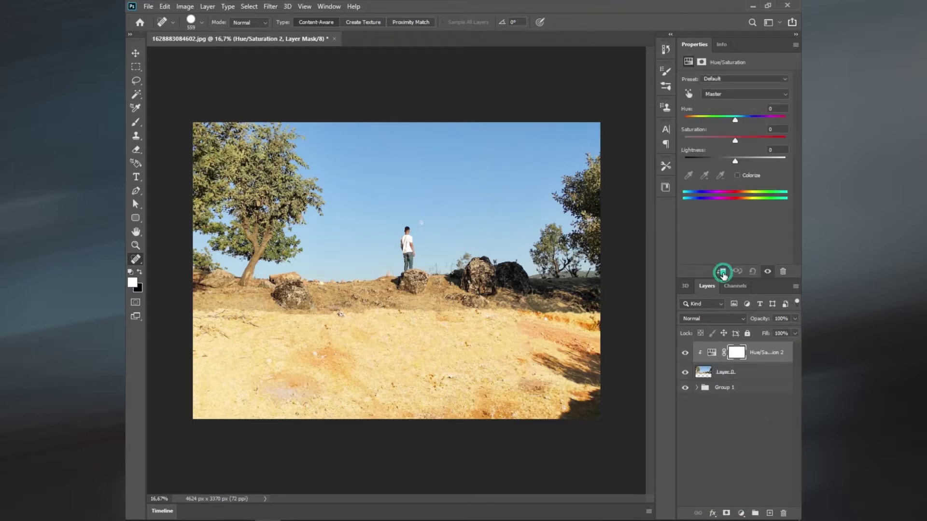
left_click_drag(734, 141, 744, 137)
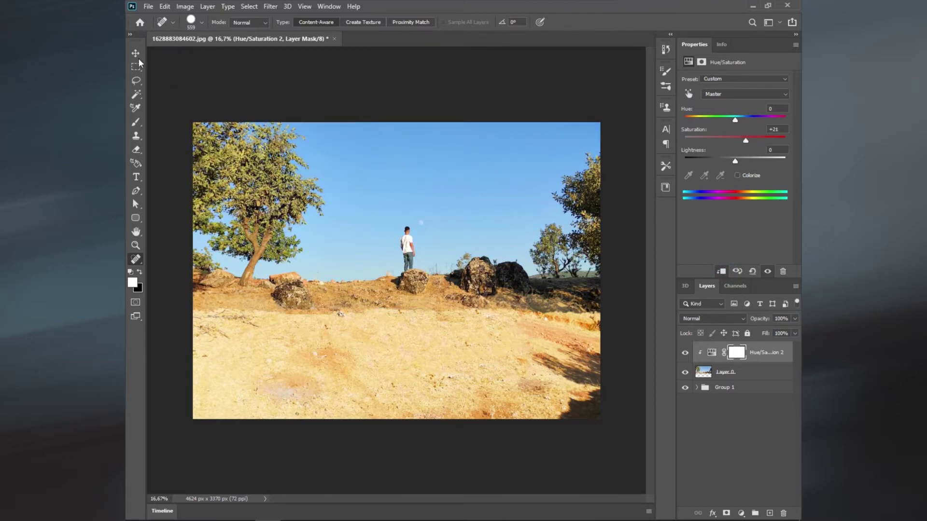
key("v")
left_click(751, 175)
mouse_move(734, 119)
left_mouse_down()
mouse_move(766, 139)
mouse_move(732, 140)
left_mouse_up()
left_click(774, 109)
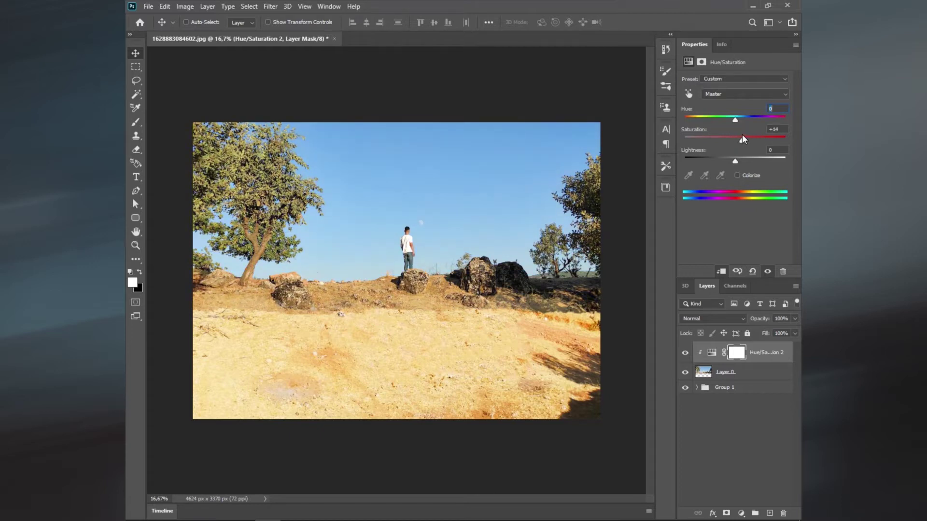
Add a clipped Vibrance adjustment with vibrance +17 and saturation −3.
left_click(739, 514)
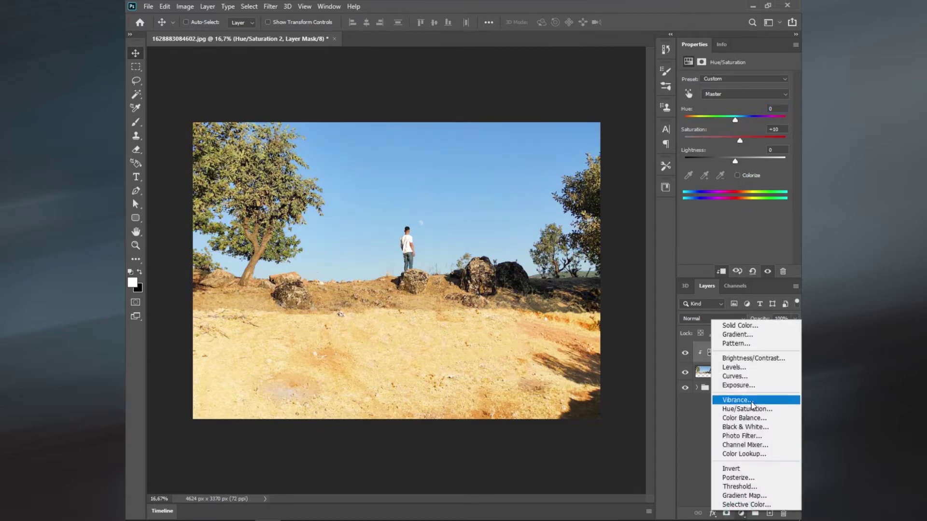
left_click(746, 400)
left_click(721, 271)
mouse_move(735, 91)
left_mouse_down()
mouse_move(786, 92)
mouse_move(757, 95)
left_mouse_up()
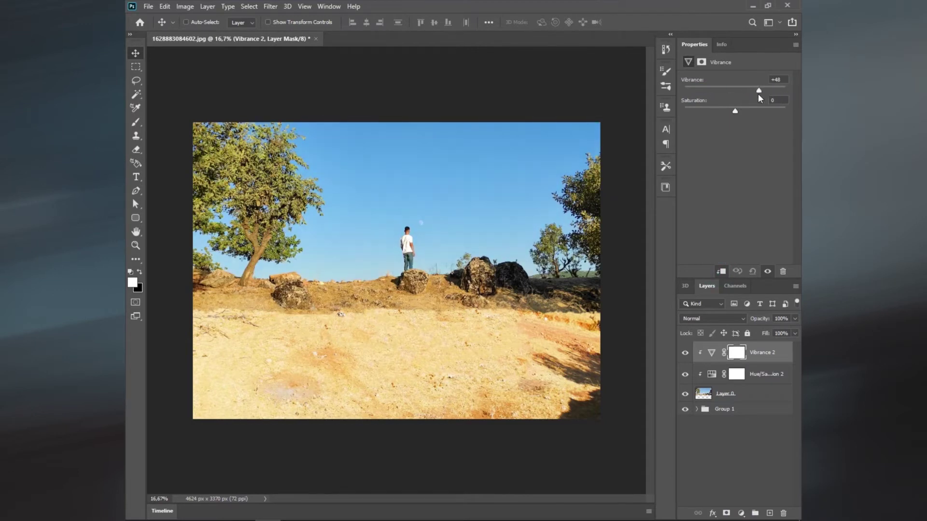
left_click(728, 108)
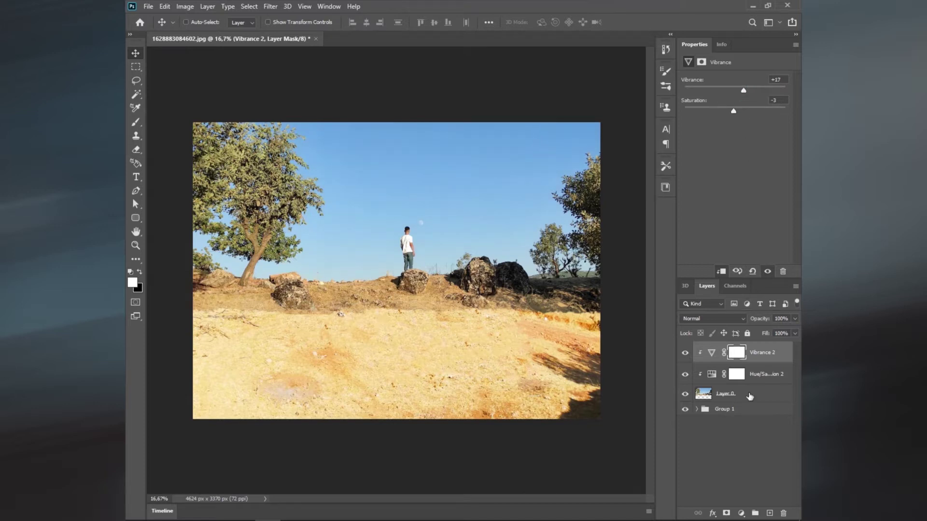
left_click(741, 513)
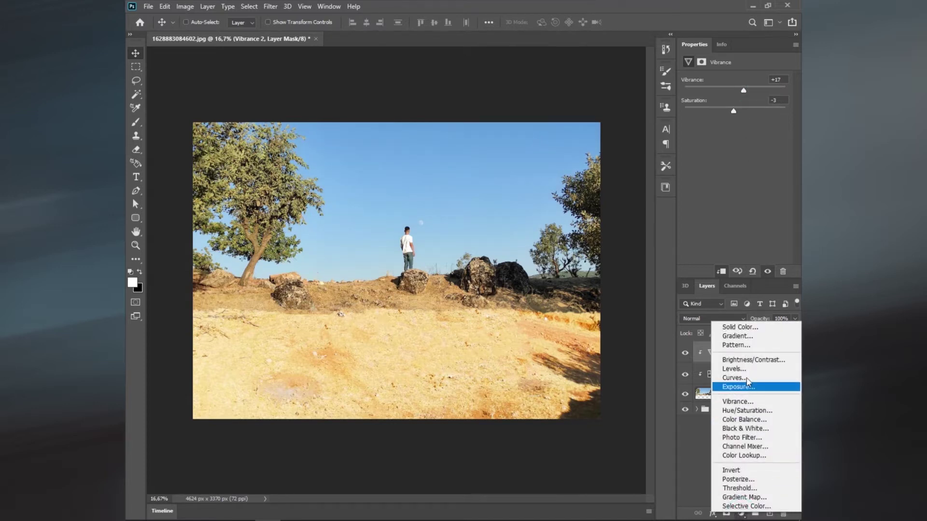
Add a clipped Color Balance adjustment set to +6, −7, −14.
left_click(745, 419)
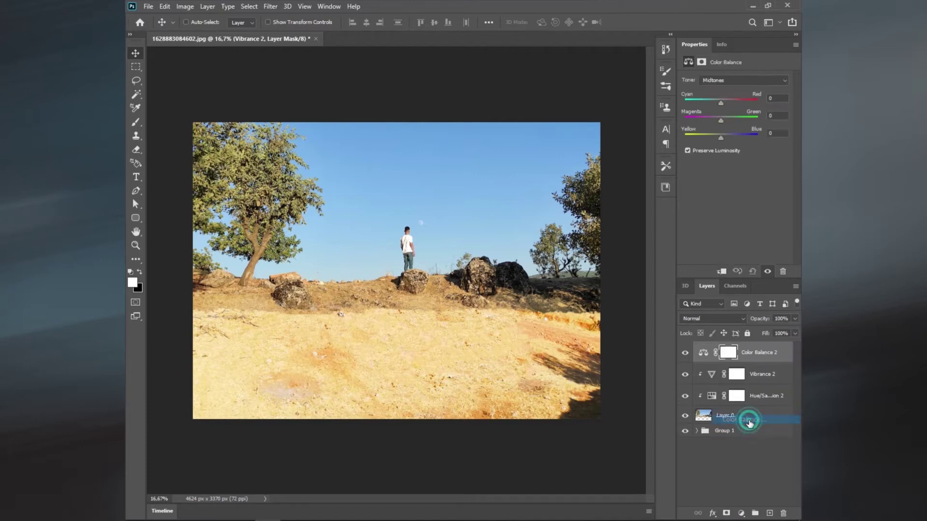
left_click(721, 272)
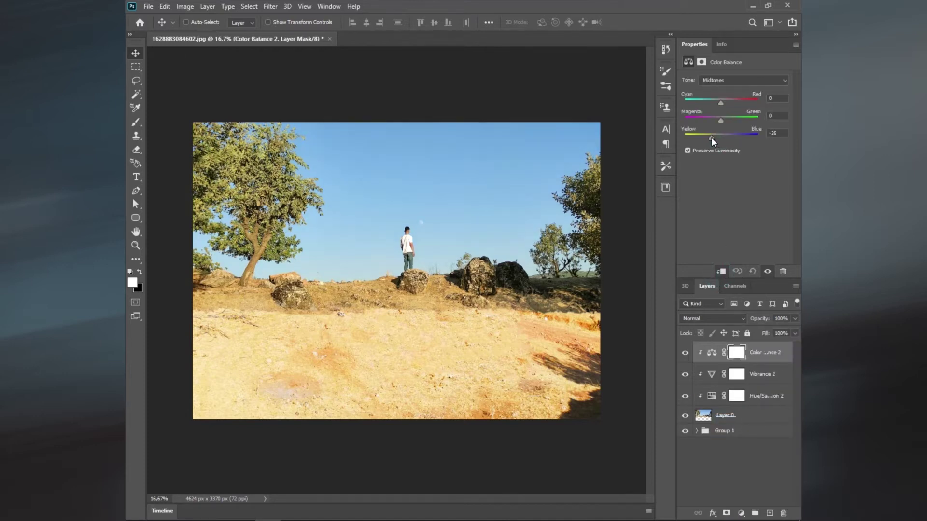
left_click_drag(709, 137, 717, 120)
left_click_drag(728, 98, 719, 99)
Add a clipped Curves adjustment pulling the highlights down slightly.
left_click(740, 514)
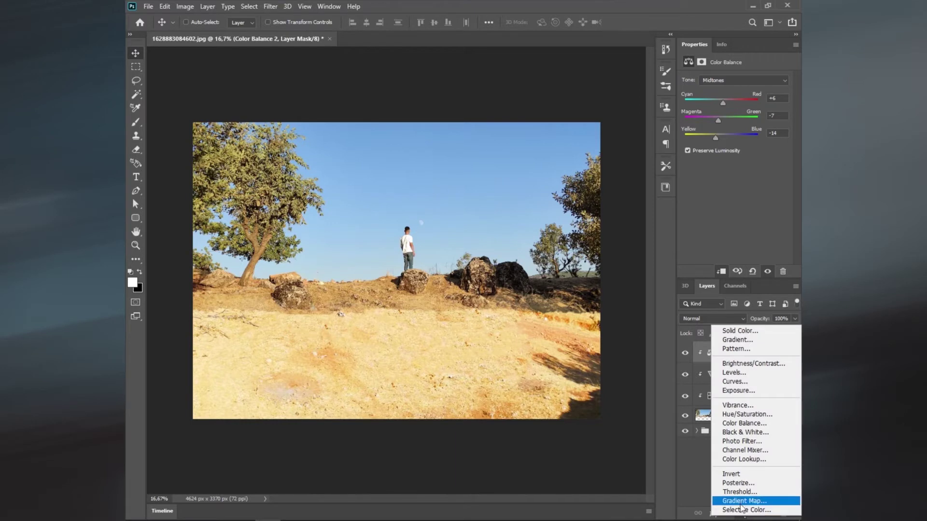
left_click(737, 384)
left_click(722, 271)
left_click_drag(783, 189, 772, 188)
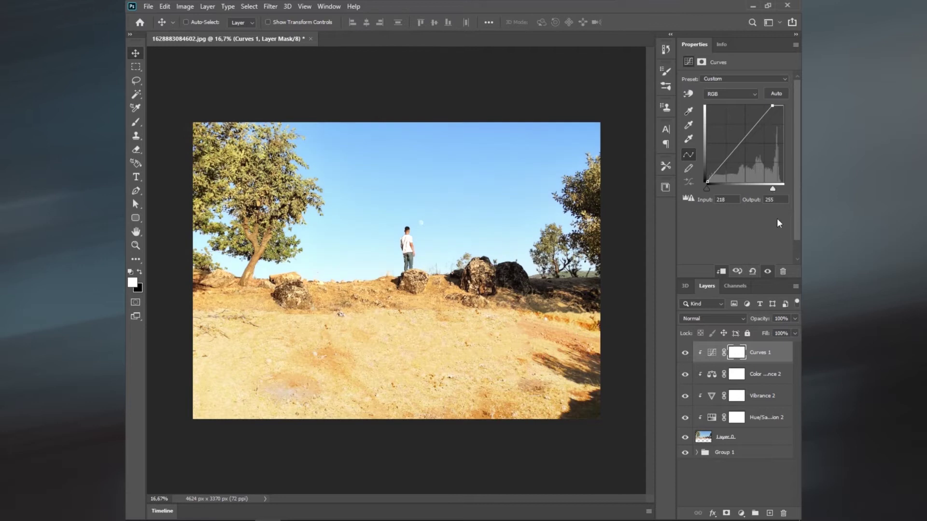
left_click_drag(772, 106, 774, 113)
left_click(738, 354)
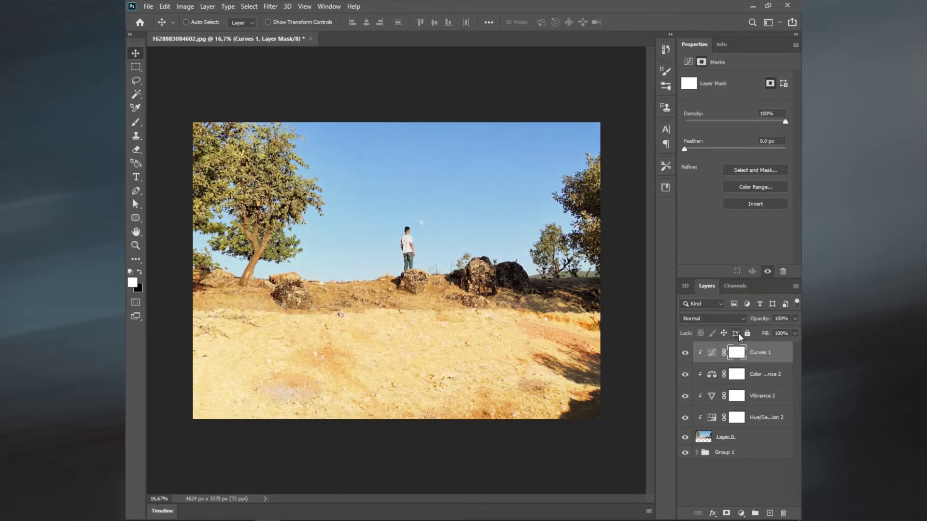
Add a clipped Levels adjustment with input white 214 and output black 32.
left_click(741, 512)
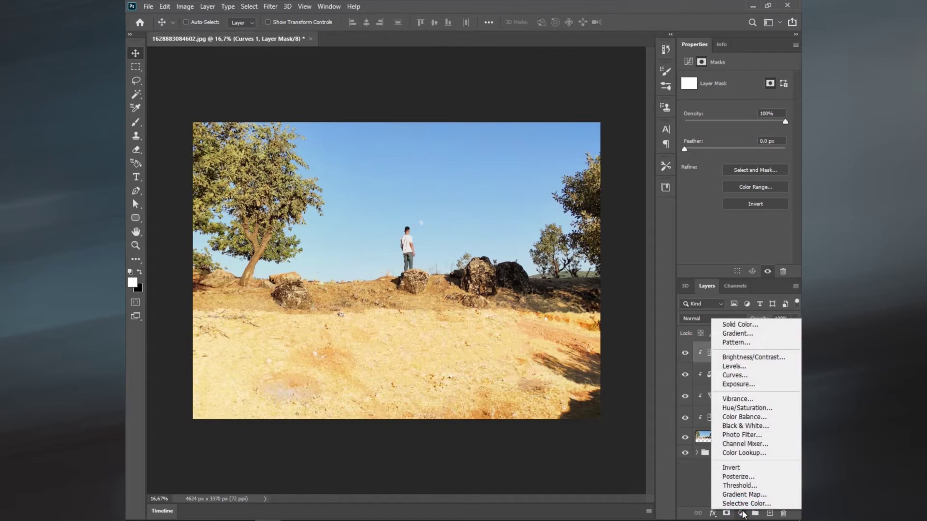
left_click(735, 365)
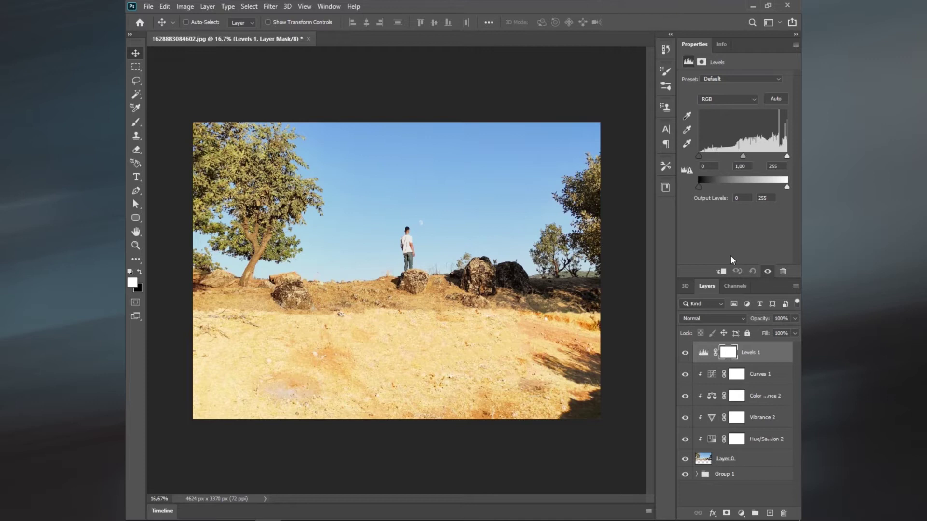
left_click(721, 272)
mouse_move(785, 189)
left_mouse_down()
mouse_move(769, 186)
mouse_move(788, 187)
left_mouse_up()
left_click_drag(700, 188, 709, 187)
left_click_drag(787, 155, 772, 156)
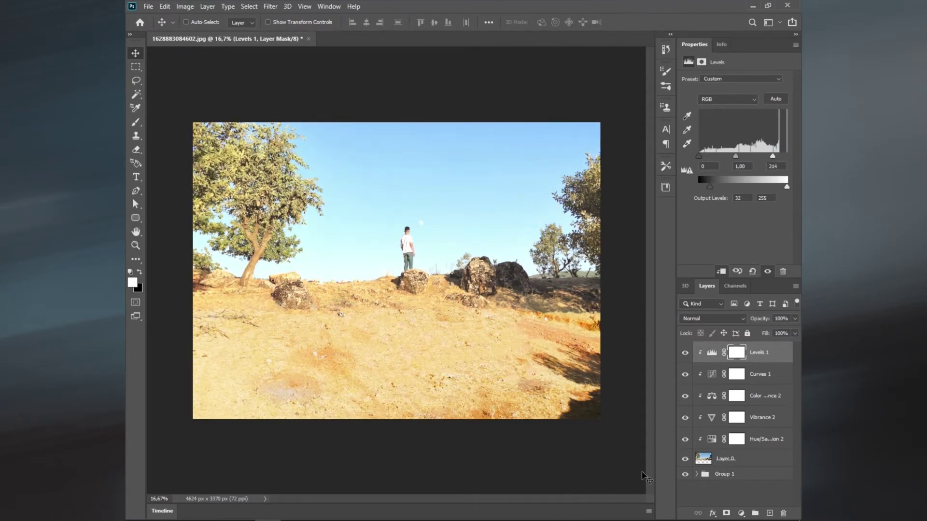
Group the five ridge adjustment layers into a new group.
left_click(744, 356)
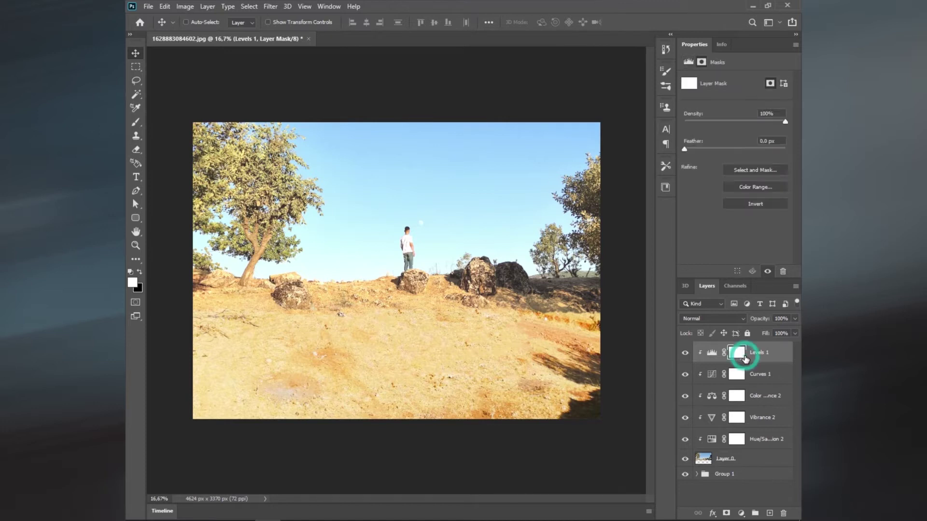
left_click(766, 375, "shift")
left_click(765, 395, "shift")
left_click(762, 418, "shift")
left_click(762, 438, "shift")
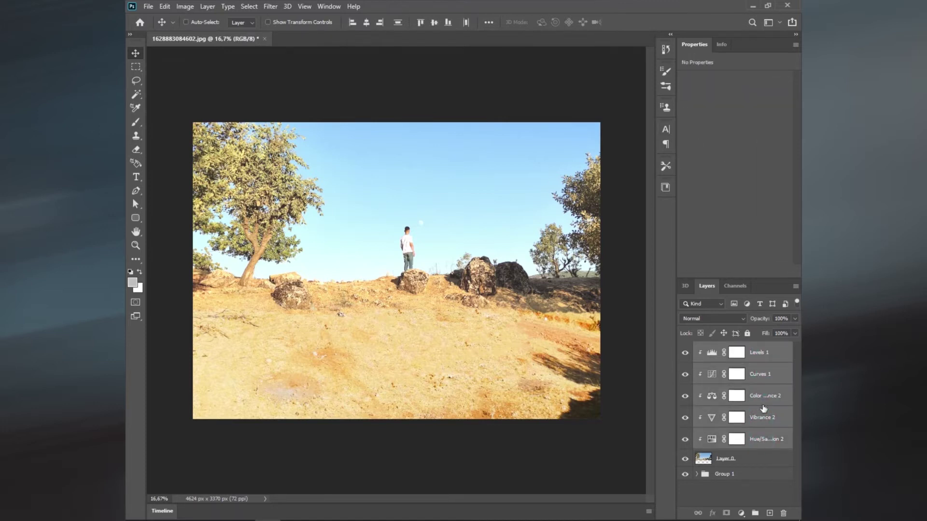
left_click_drag(765, 413, 771, 515)
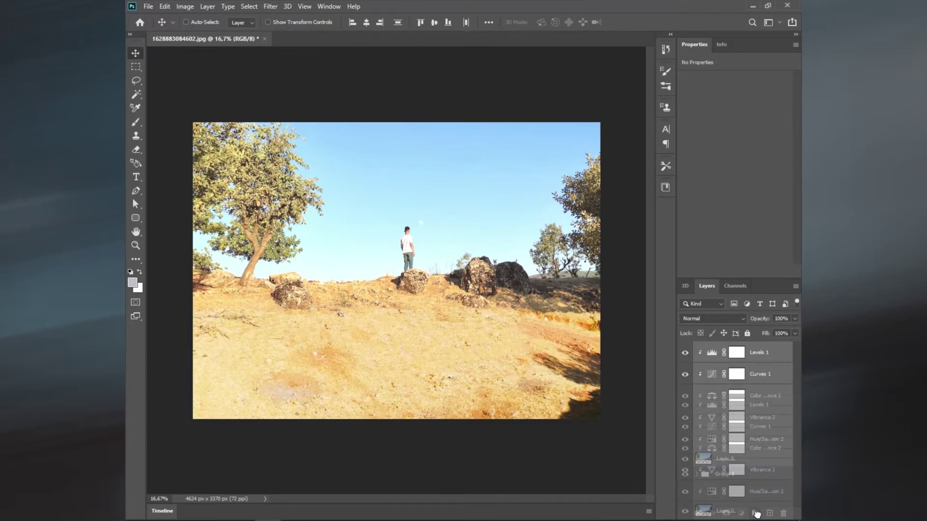
left_click_drag(756, 514, 755, 514)
Rename the two groups 'background 1' and 'background 2'.
right_click(725, 363)
double_click(723, 361)
type("1")
key("shift+Tab")
type("background 2")
key("Return")
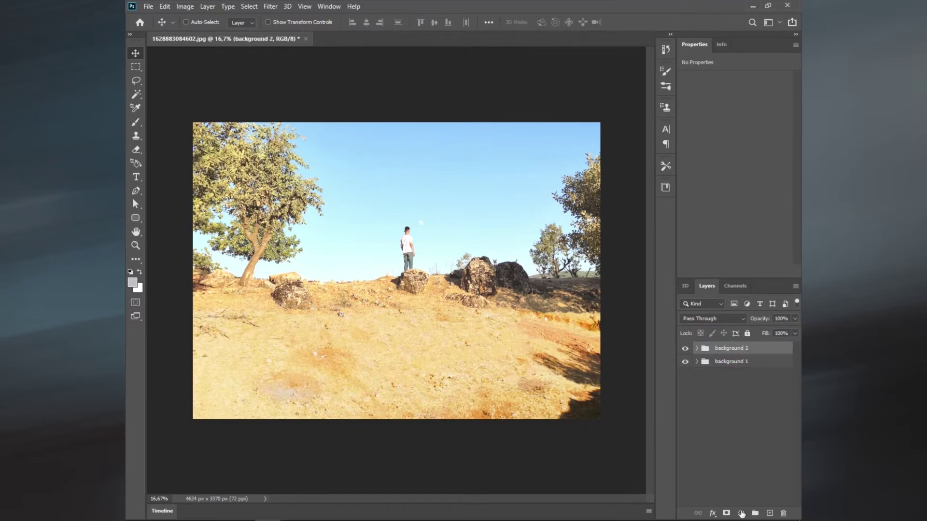
left_click(741, 515)
key("Escape")
Group background 1 and background 2 together as 'Background'.
left_click(739, 367, "shift")
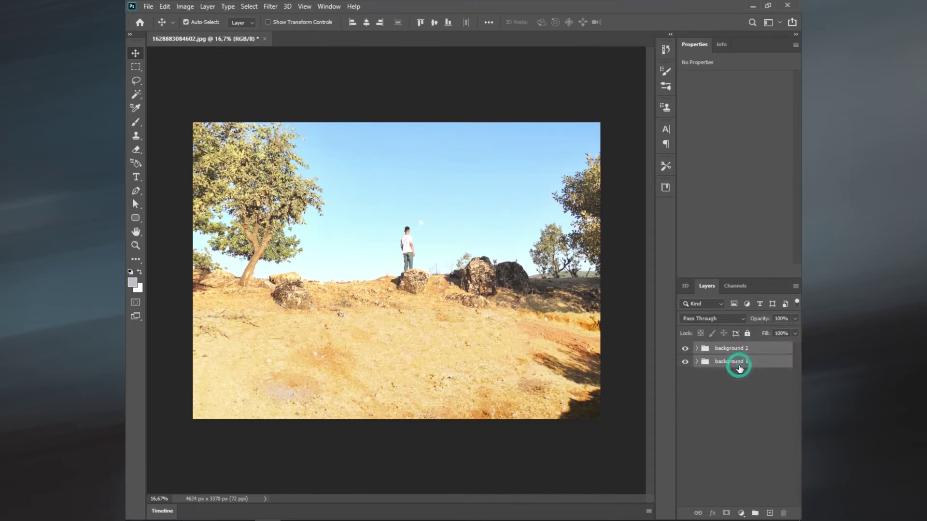
left_click(756, 513)
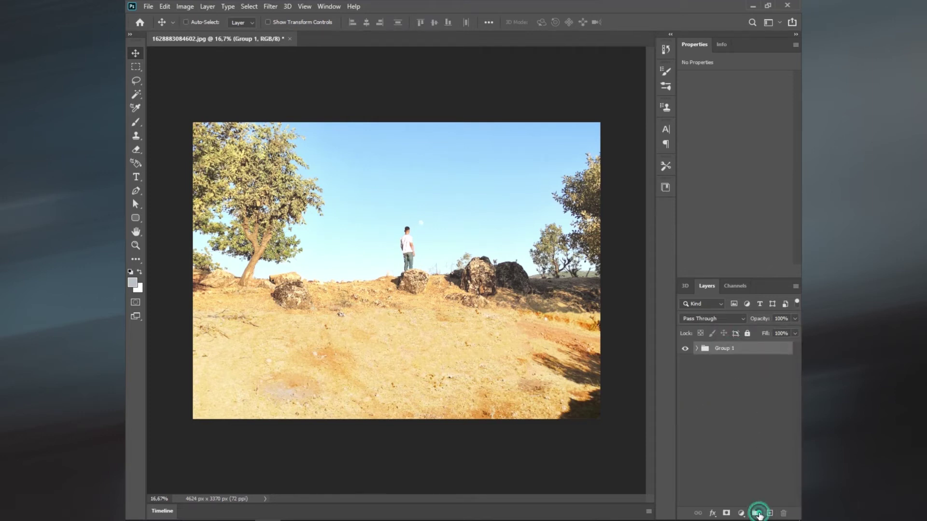
type("d")
key("Return")
Convert the Background group into a single smart object.
left_click(740, 352)
right_click(737, 354)
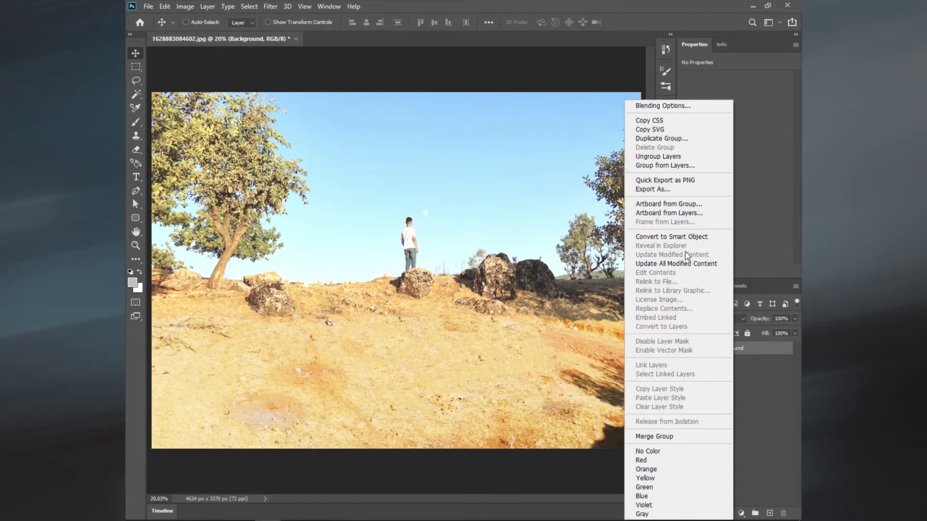
left_click(676, 236)
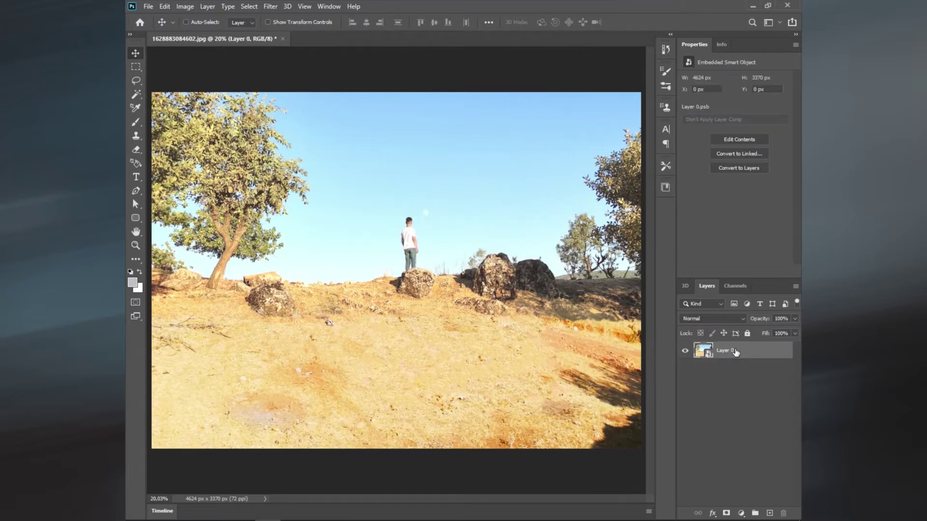
left_click(254, 10)
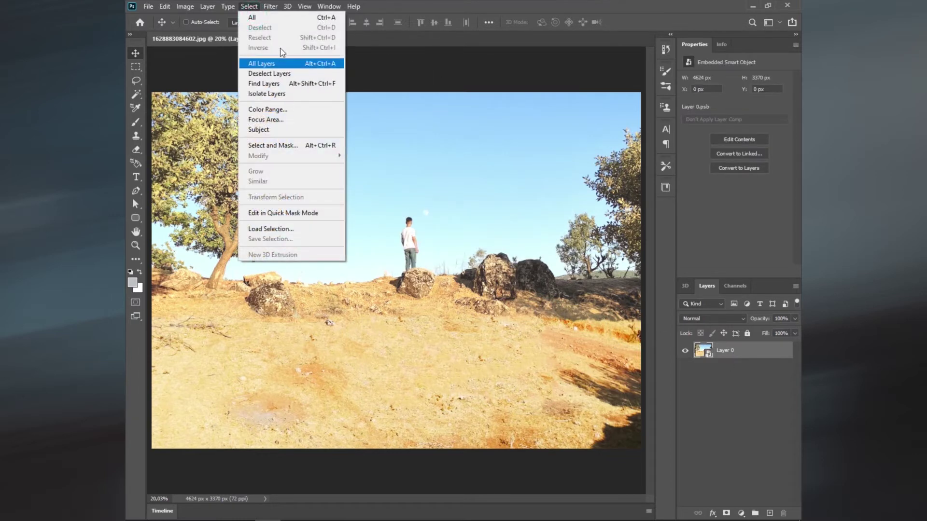
Apply a Camera Raw filter: exposure -0.10, contrast -10, highlights -19, whites -6, darker shadows and blacks.
left_click(288, 70)
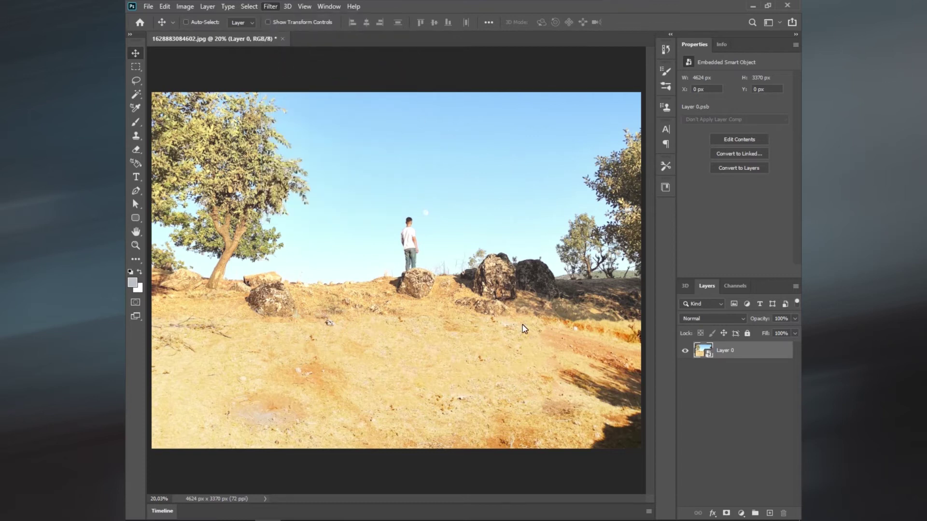
left_click(694, 248)
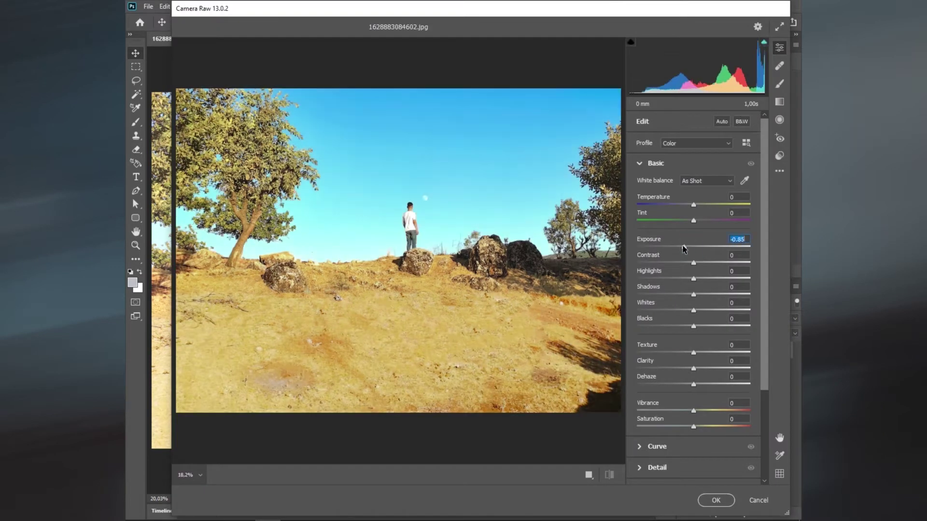
left_click(692, 247)
left_click(687, 262)
mouse_move(693, 279)
left_mouse_down()
mouse_move(682, 279)
mouse_move(679, 294)
left_mouse_up()
left_click(668, 294)
left_click(690, 310)
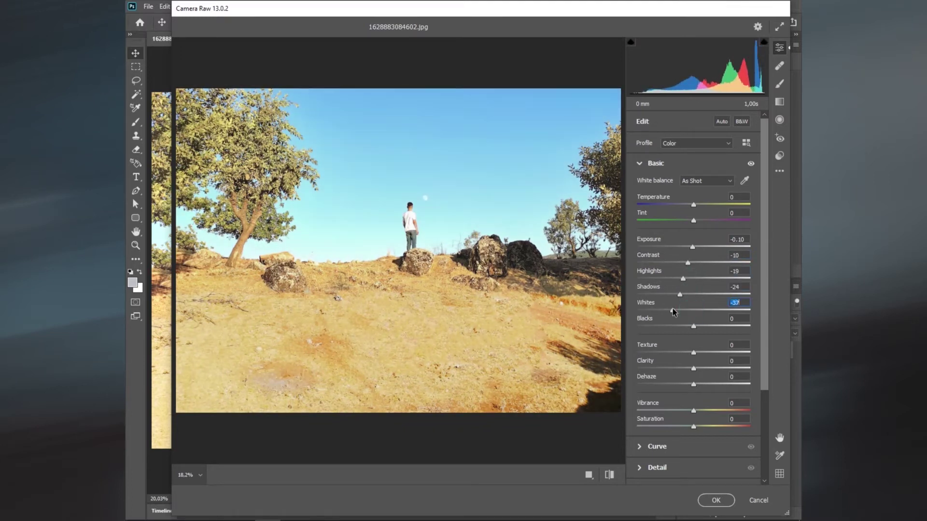
mouse_move(695, 324)
left_mouse_down()
mouse_move(680, 326)
mouse_move(687, 352)
left_mouse_up()
Set texture -11, clarity -6, saturation -3, vibrance -7 and temperature 3, then apply the filter.
mouse_move(693, 368)
left_mouse_down()
mouse_move(709, 368)
mouse_move(690, 368)
left_mouse_up()
left_click_drag(694, 426, 689, 412)
left_click(693, 411)
left_click_drag(693, 204, 696, 209)
type("3")
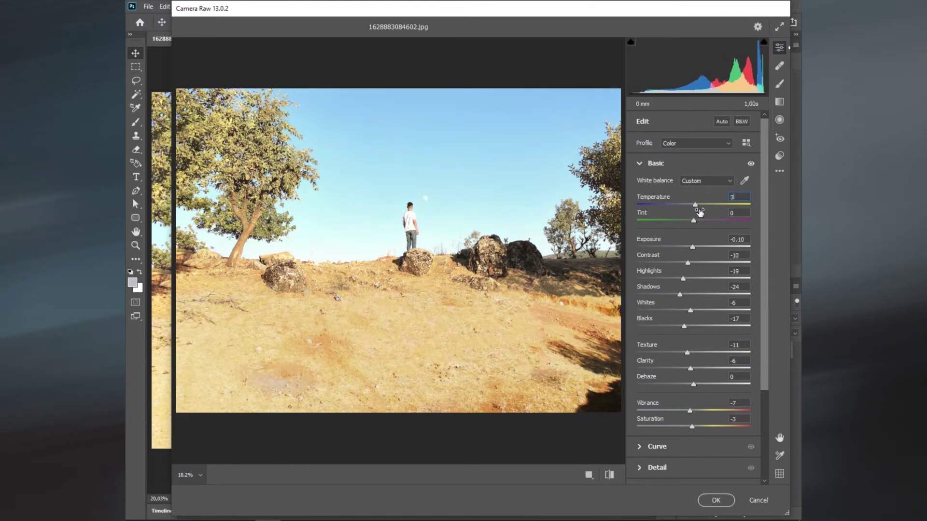
left_click(752, 164)
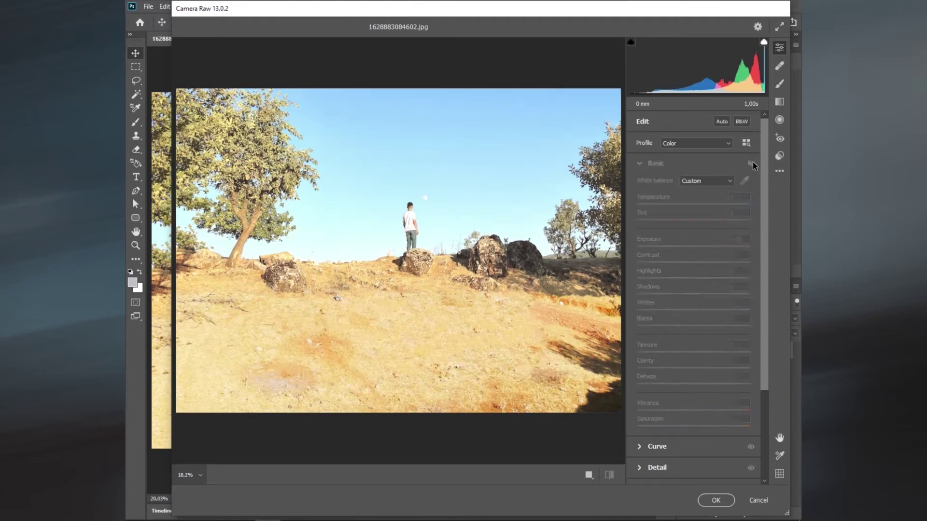
left_click(716, 500)
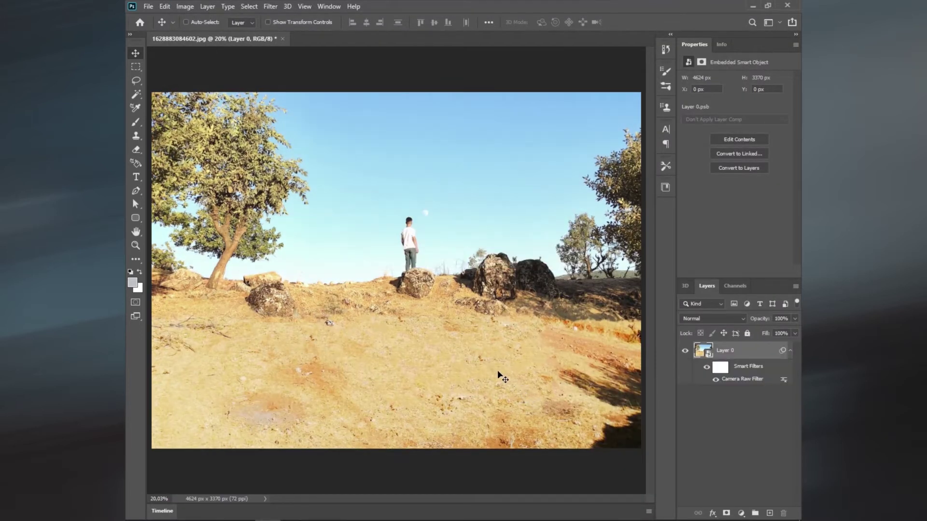
key("alt+Tab")
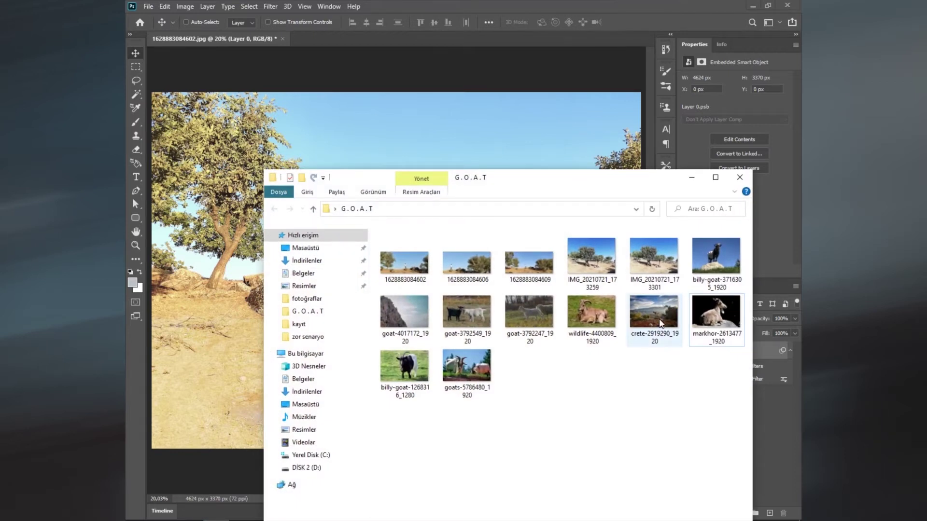
Place billy-goat-3716305_1920 from the G.O.A.T folder into the composite beside the right-hand rocks.
mouse_move(550, 180)
left_mouse_down()
mouse_move(571, 347)
mouse_move(471, 229)
left_mouse_up()
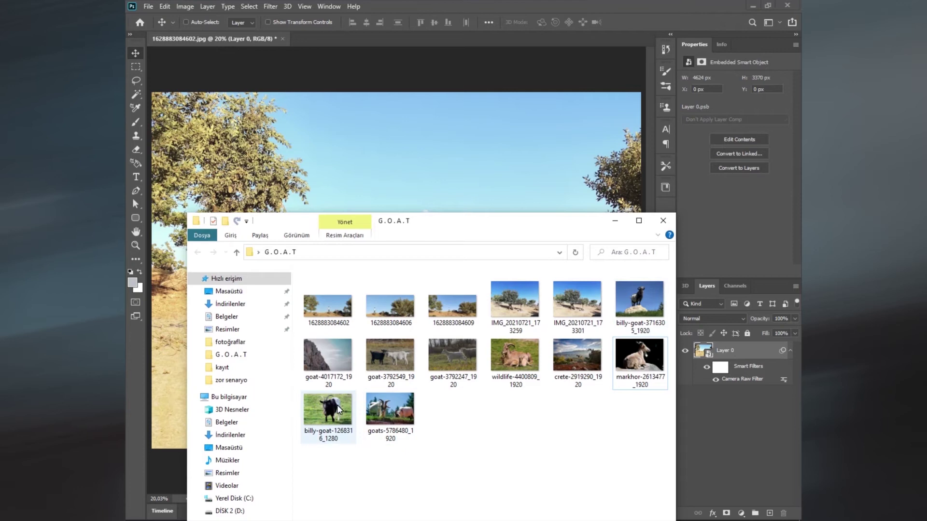
double_click(628, 309)
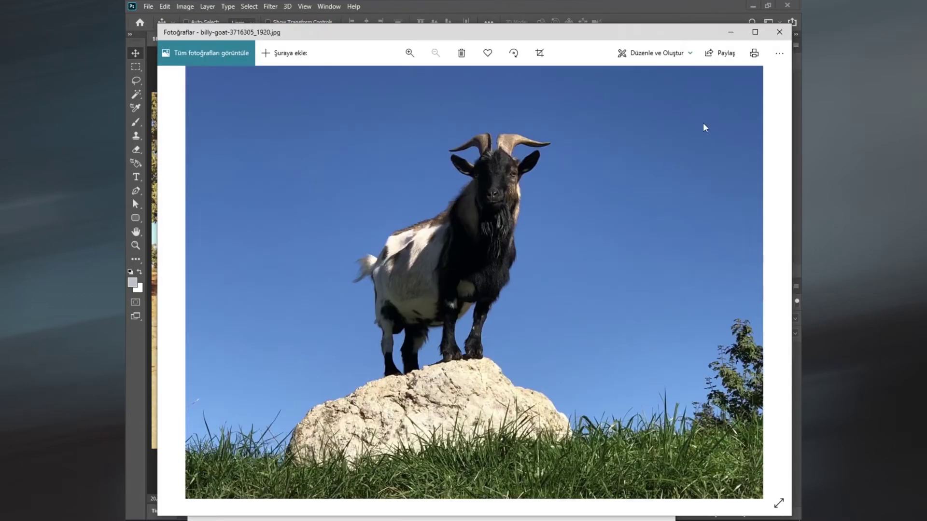
left_click(779, 32)
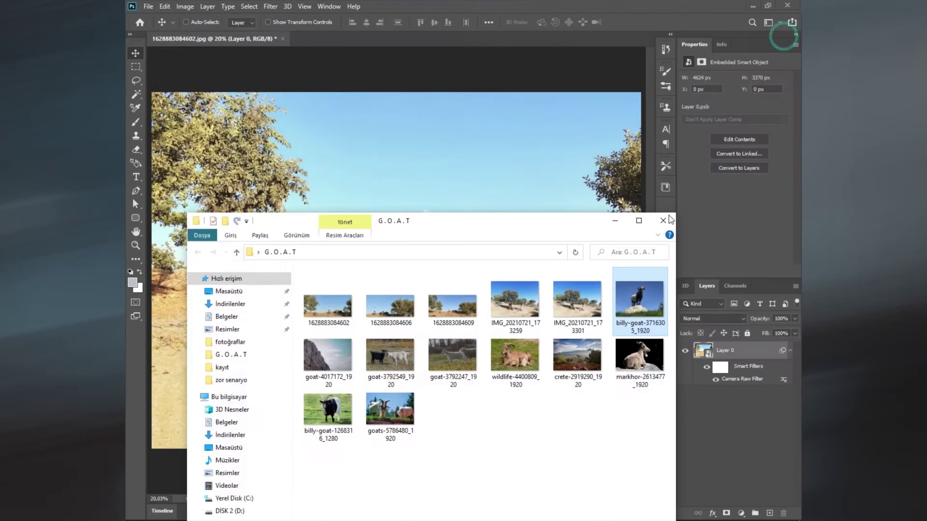
left_click_drag(637, 309, 524, 173)
mouse_move(410, 264)
left_mouse_down()
mouse_move(601, 264)
mouse_move(629, 244)
mouse_move(600, 266)
mouse_move(626, 268)
left_mouse_up()
Flip the goat photo horizontally, enlarge it slightly and commit the transform.
right_click(601, 266)
left_click(622, 428)
left_click_drag(613, 303, 613, 308)
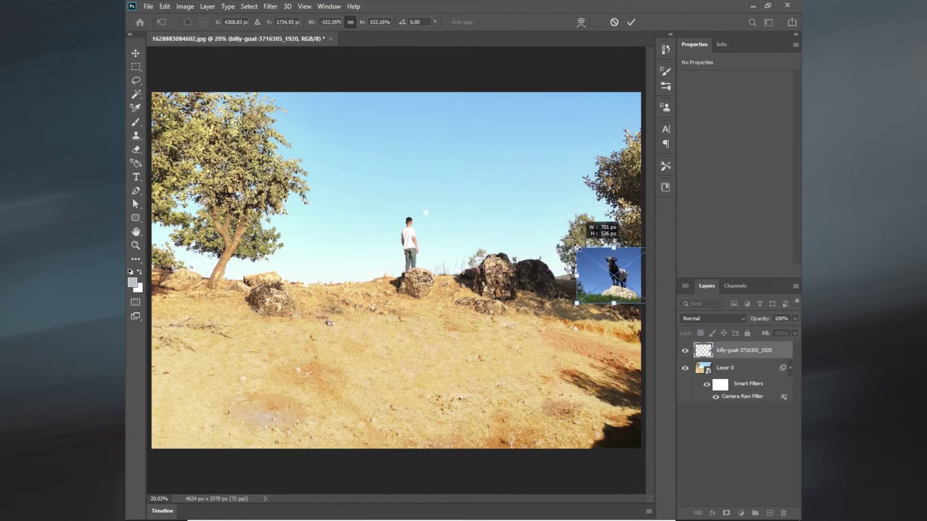
left_click(631, 22)
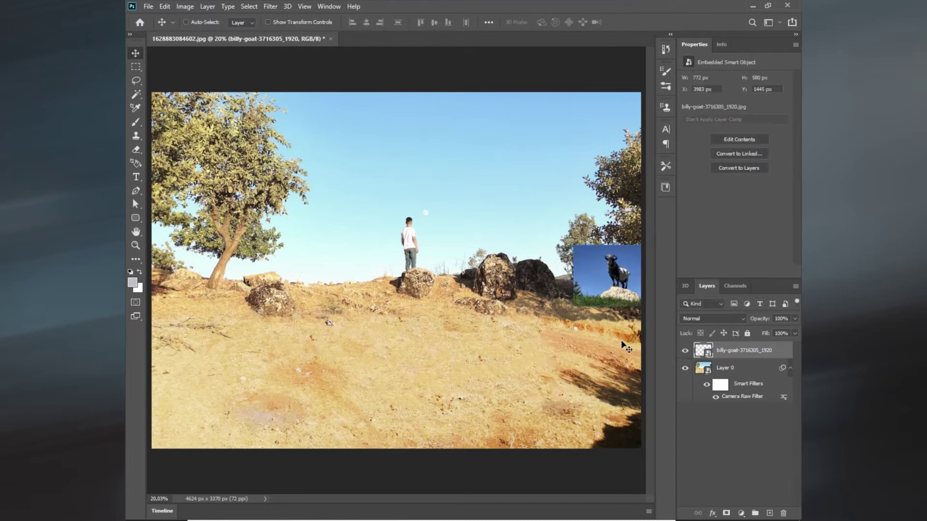
Add a layer mask to the goat and hide its blue sky with Magic Wand and a large brush.
left_click(726, 513)
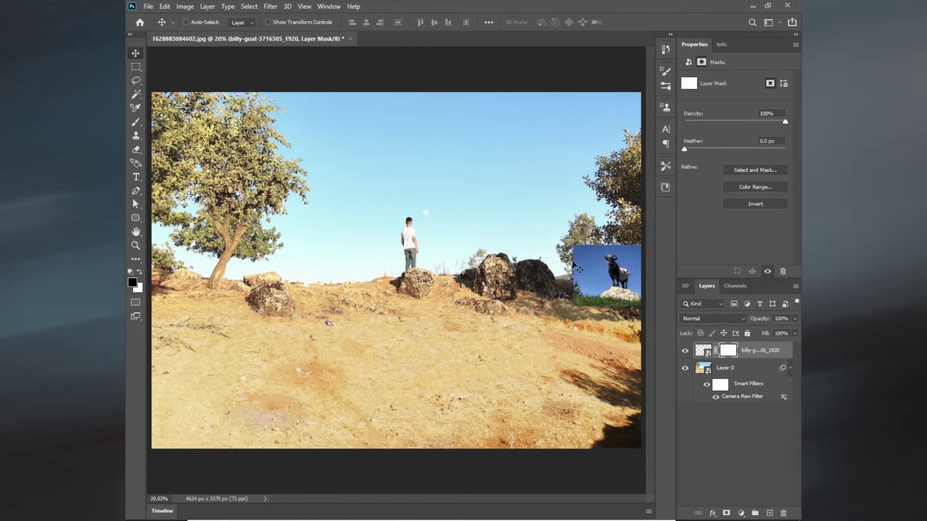
left_click(136, 121)
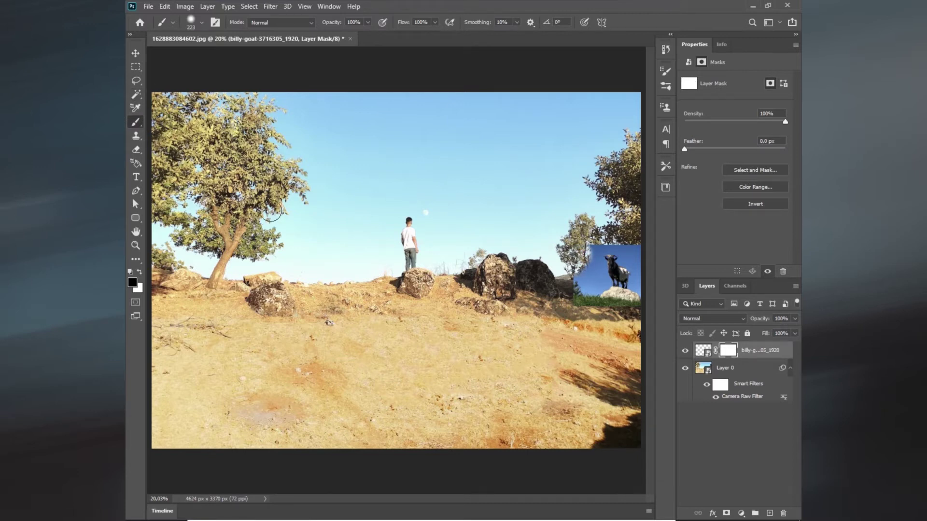
key("w")
left_click(590, 263)
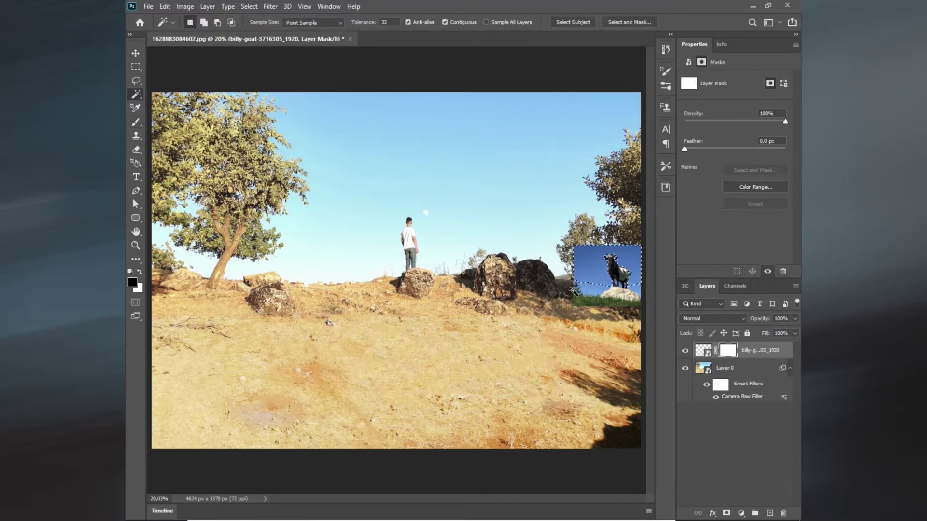
key("b")
key("bracketright")
key("bracketright")
key("bracketright")
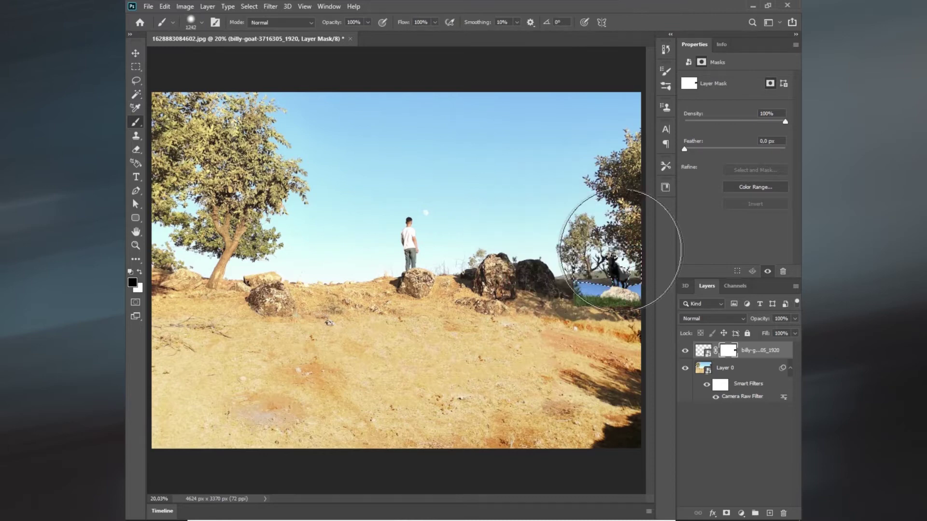
left_click_drag(621, 237, 583, 281)
Zoom in on the goat and select the remaining sky between its legs.
key("ctrl+plus")
scroll(395, 270, "right", 5)
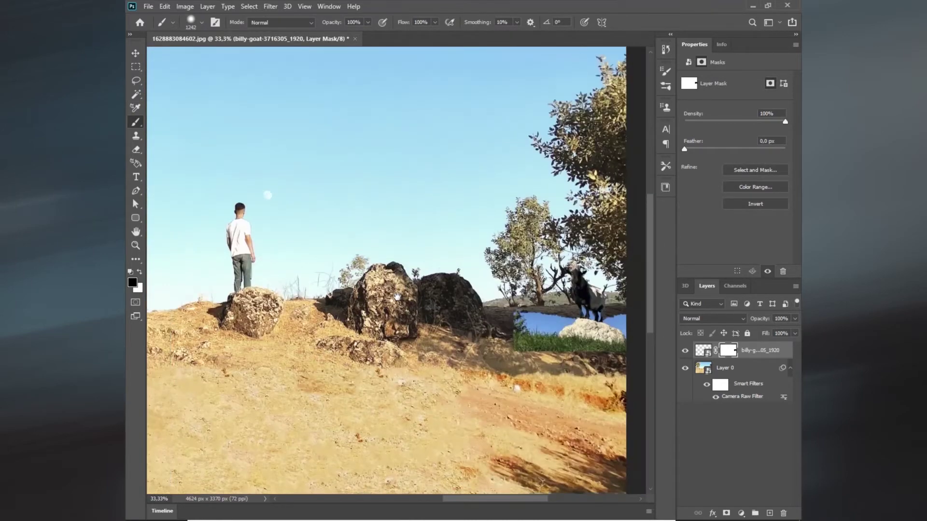
scroll(395, 271, "right", 5)
key("ctrl+plus")
key("ctrl+plus")
key("ctrl+plus")
key("ctrl+plus")
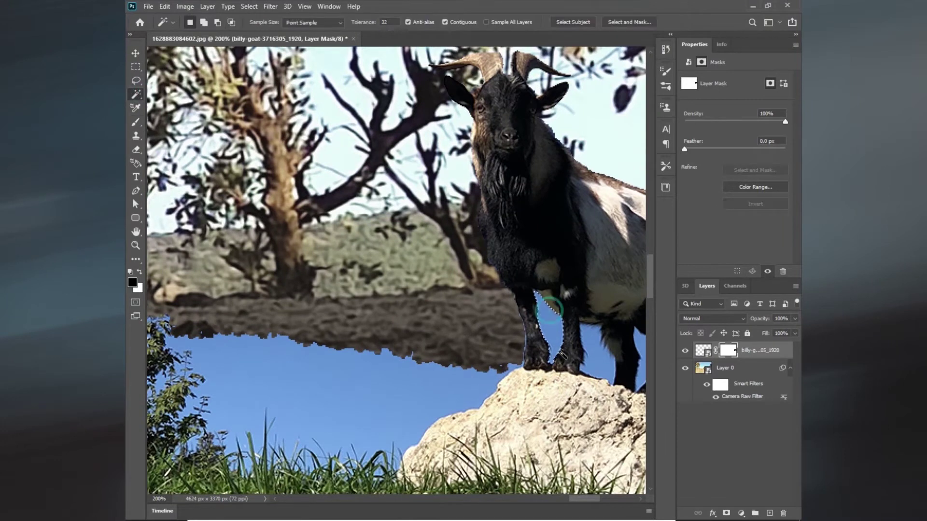
left_click_drag(473, 324, 535, 293)
key("w")
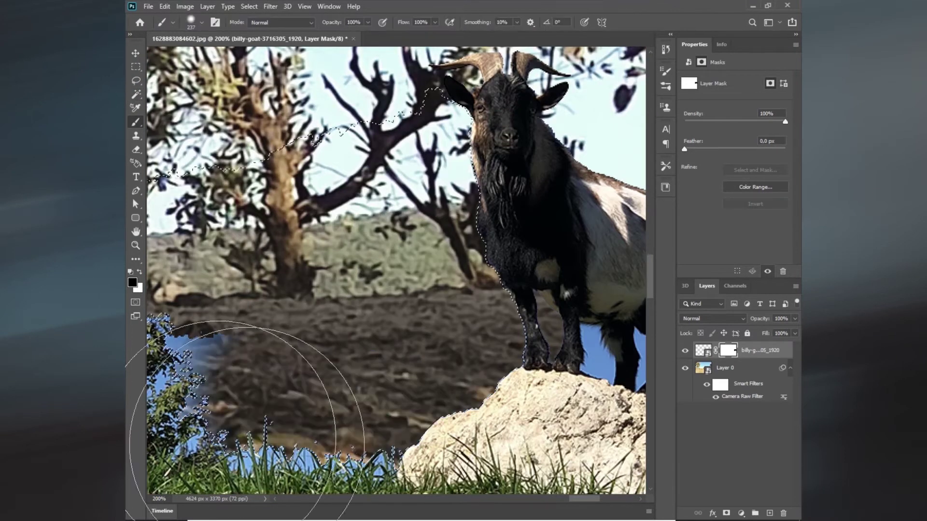
scroll(408, 275, "right", 5)
left_click(458, 348)
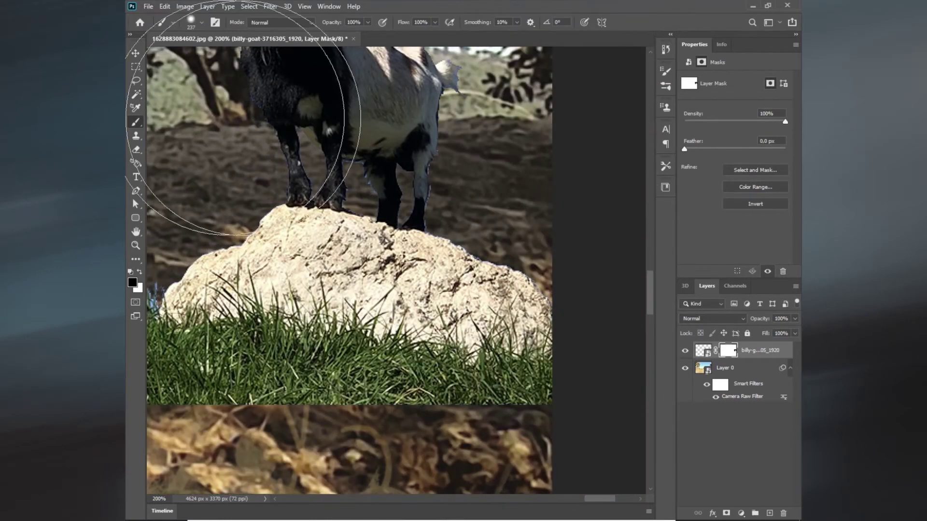
right_click(386, 164)
Paint black Dune Grass strokes on the goat mask along the rock's base and left edge.
scroll(560, 337, "down", 3)
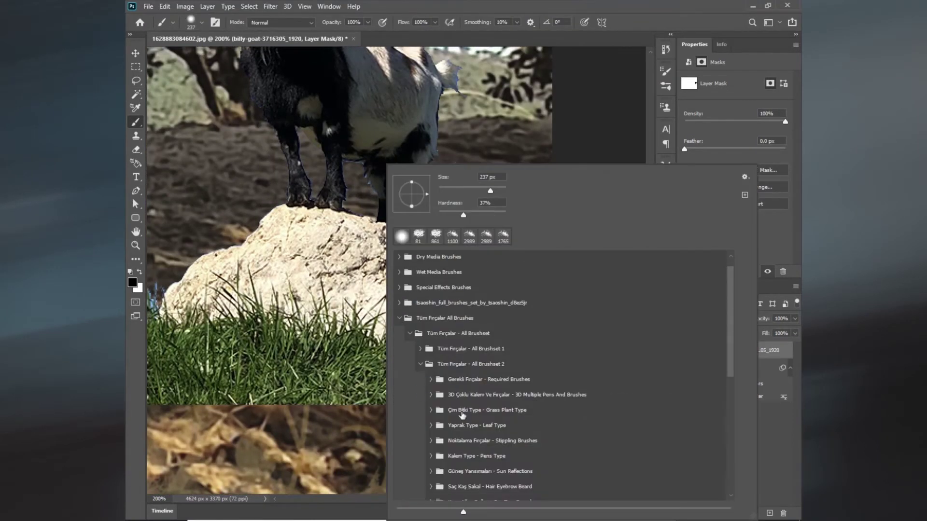
scroll(559, 386, "down", 3)
left_click(637, 485)
key("Return")
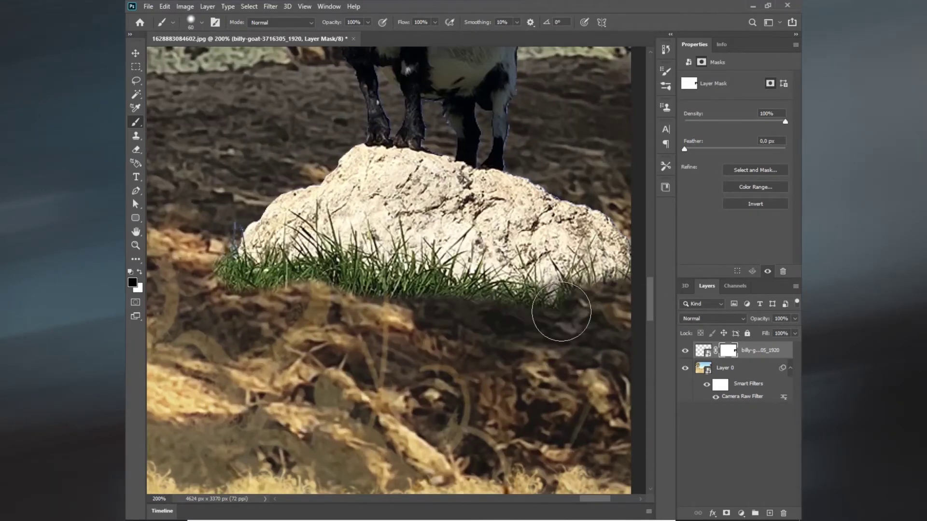
right_click(252, 238)
left_click(563, 448)
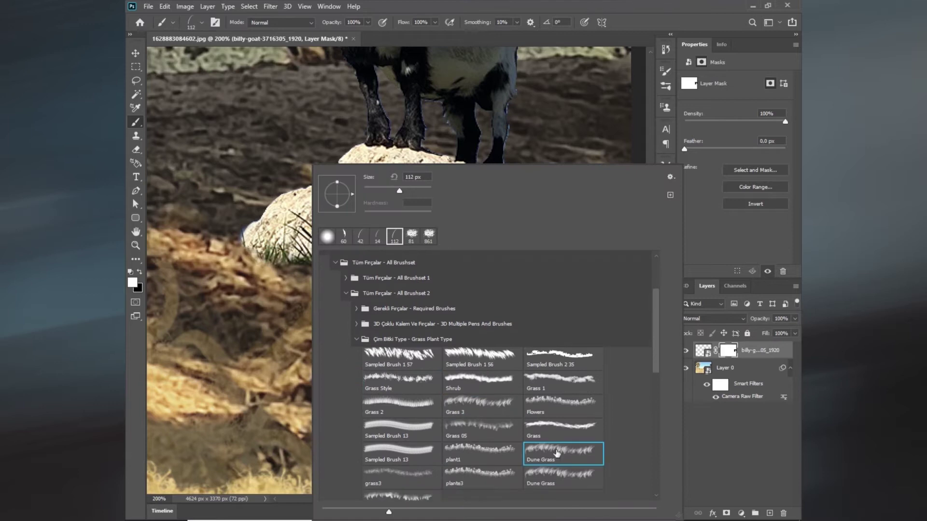
key("Return")
key("x")
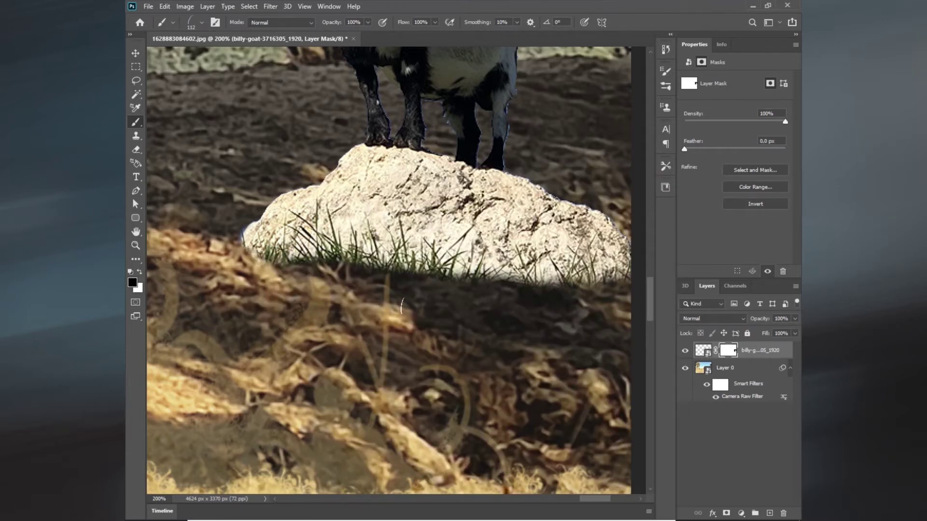
mouse_move(251, 232)
left_mouse_down()
mouse_move(304, 285)
mouse_move(623, 271)
left_mouse_up()
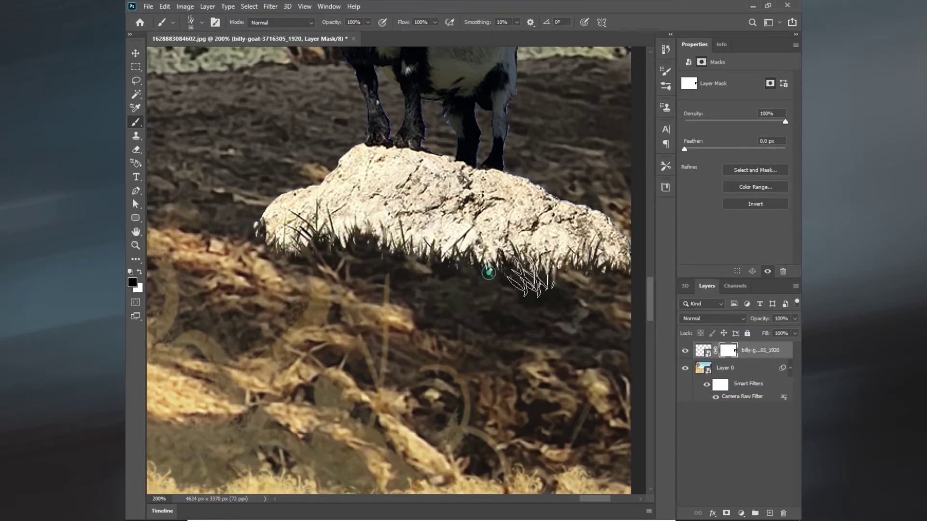
key("ctrl+t")
At 600% zoom, paint away mask fringes along the goat's legs with a 3 px brush.
scroll(482, 242, "up", 4)
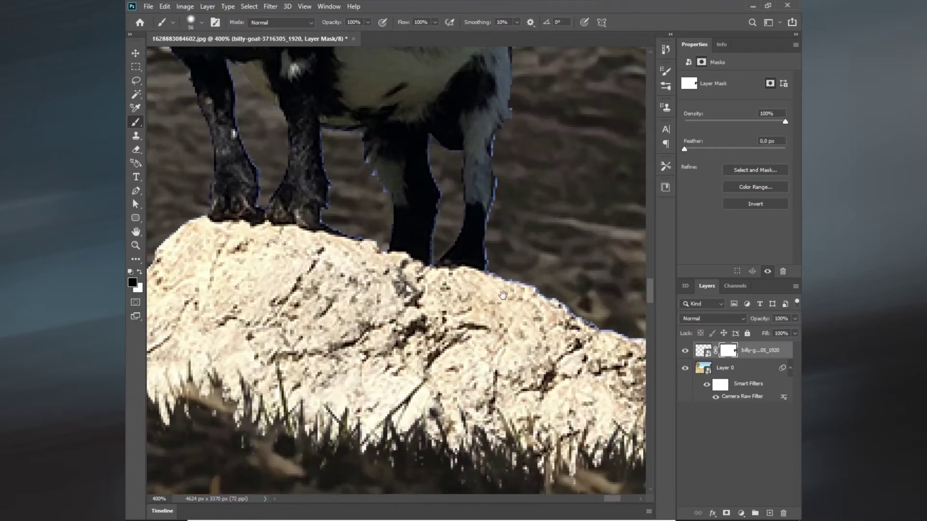
key("bracketleft")
key("bracketleft")
key("bracketleft")
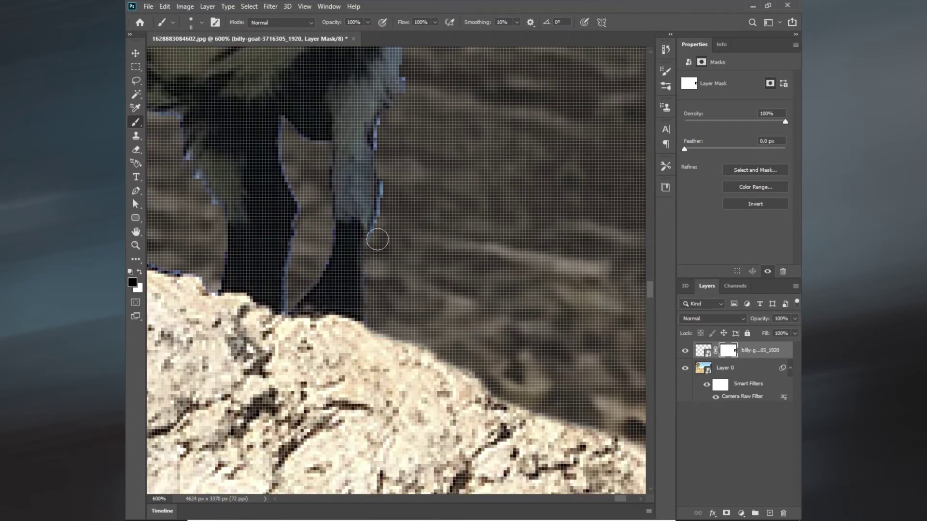
scroll(379, 238, "up", 3)
scroll(406, 213, "up", 3)
scroll(445, 119, "up", 3)
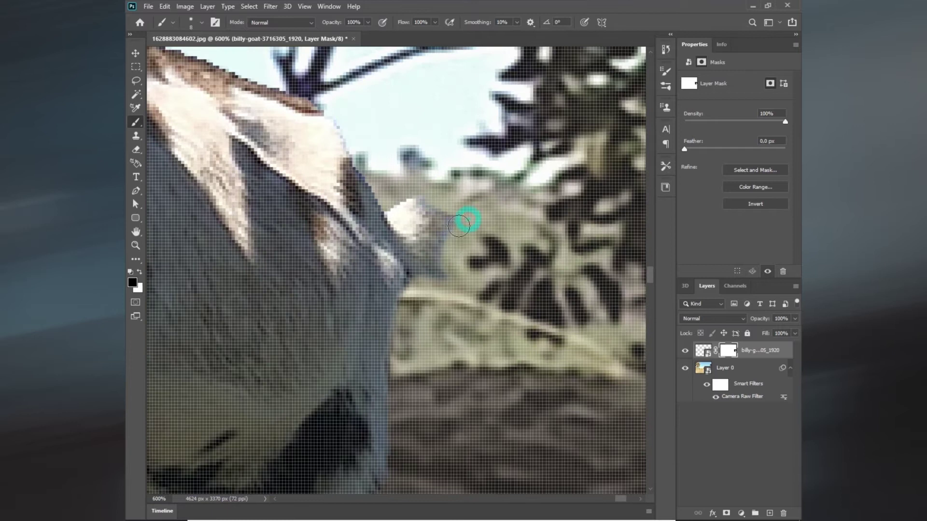
scroll(444, 193, "up", 3)
scroll(424, 275, "up", 3)
scroll(481, 324, "up", 3)
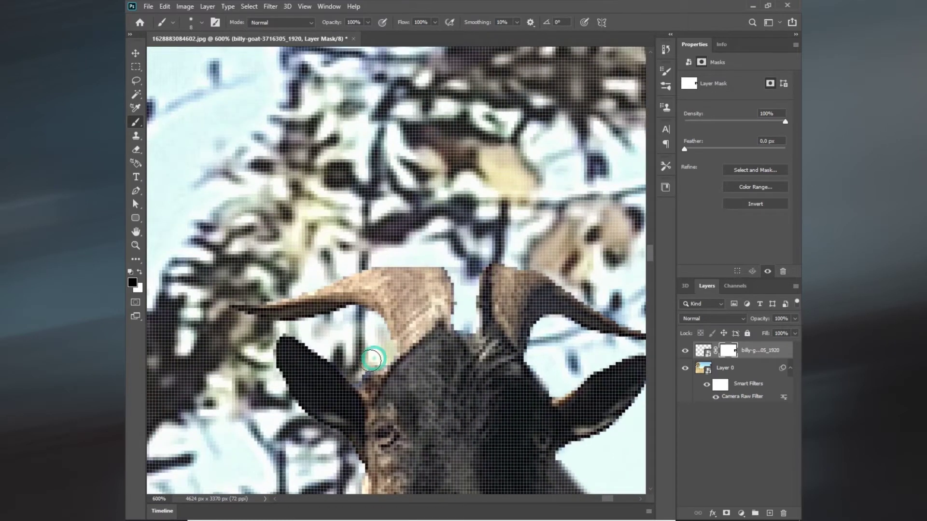
scroll(538, 394, "down", 3)
scroll(534, 388, "down", 3)
scroll(533, 386, "down", 3)
key("bracketleft")
key("bracketleft")
key("bracketleft")
scroll(468, 422, "down", 3)
scroll(461, 410, "down", 3)
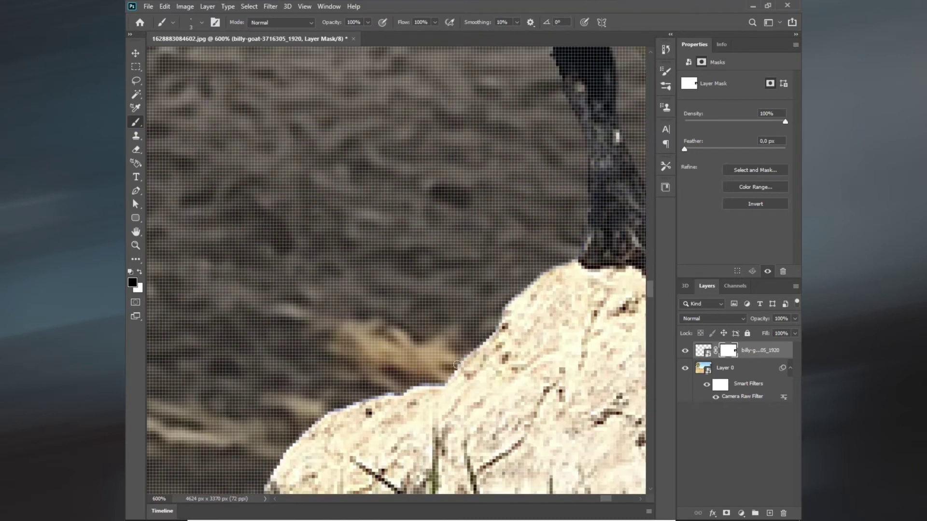
scroll(434, 388, "down", 3)
scroll(475, 372, "down", 3)
scroll(474, 372, "up", 5)
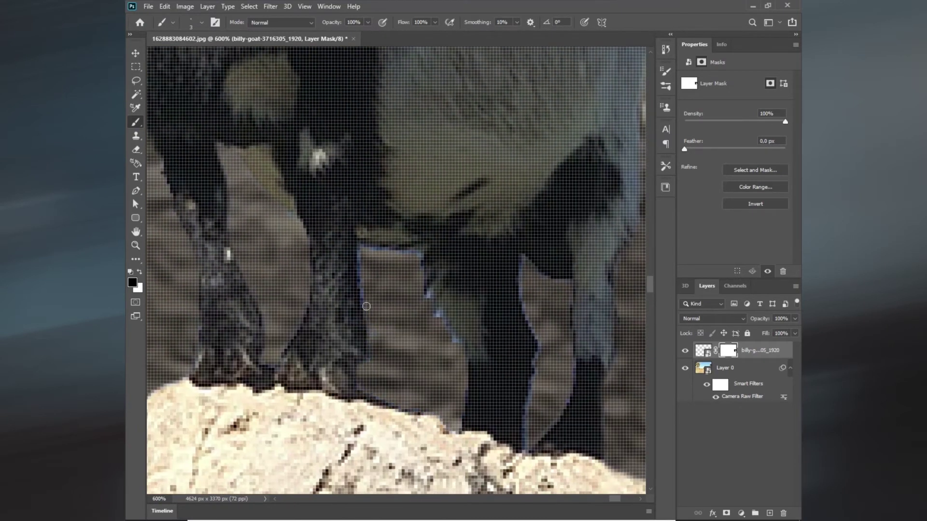
left_click_drag(527, 451, 520, 294)
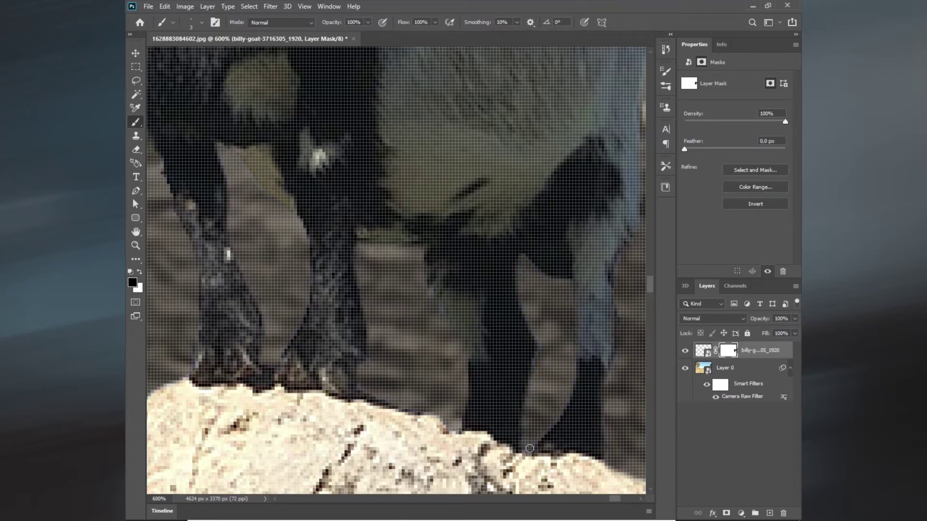
key("ctrl+0")
Scale the goat layer up to about 114.88%.
key("ctrl+plus")
key("ctrl+plus")
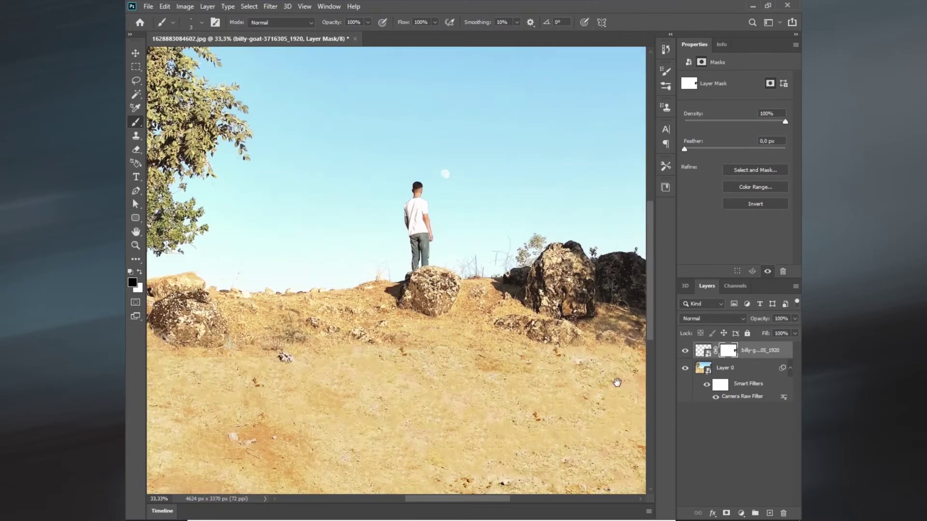
scroll(522, 382, "right", 5)
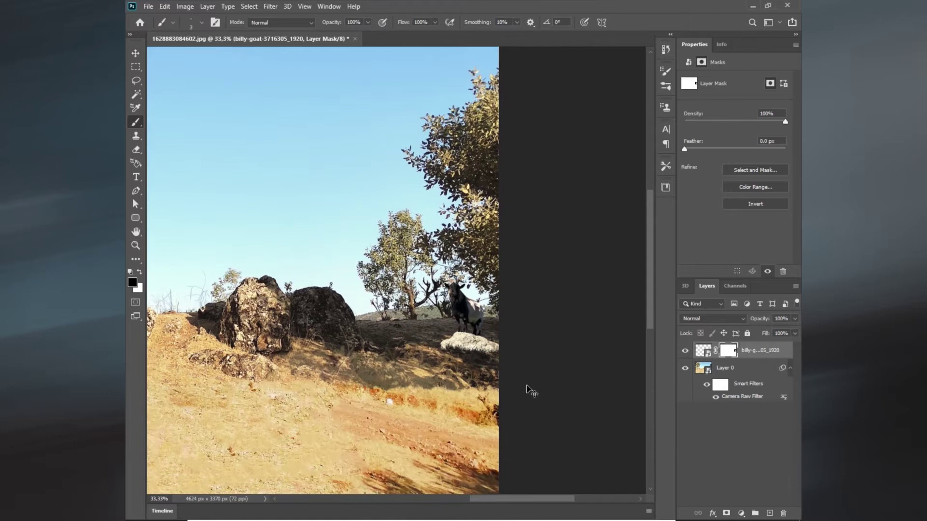
key("ctrl+0")
key("ctrl+t")
left_click_drag(576, 245, 570, 240)
key("Return")
key("b")
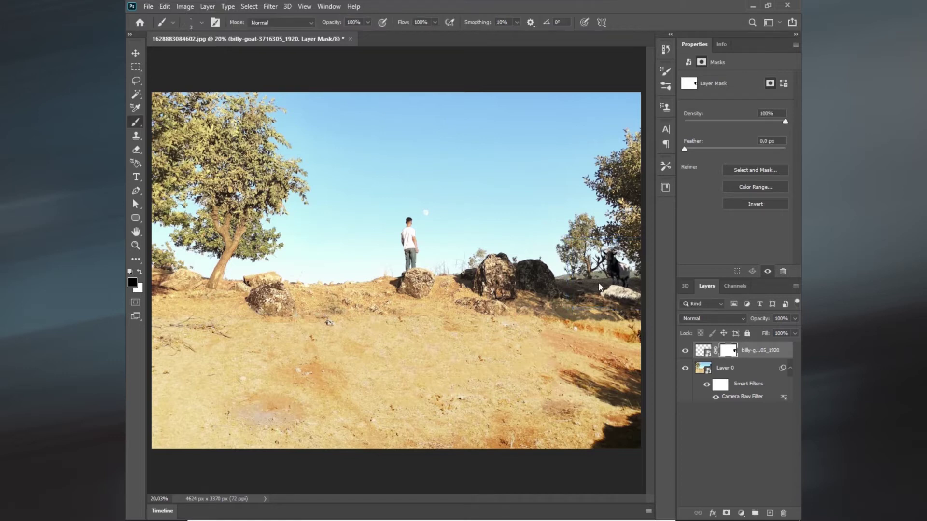
Put the goat layer into a new group, Group 1.
left_click(757, 357)
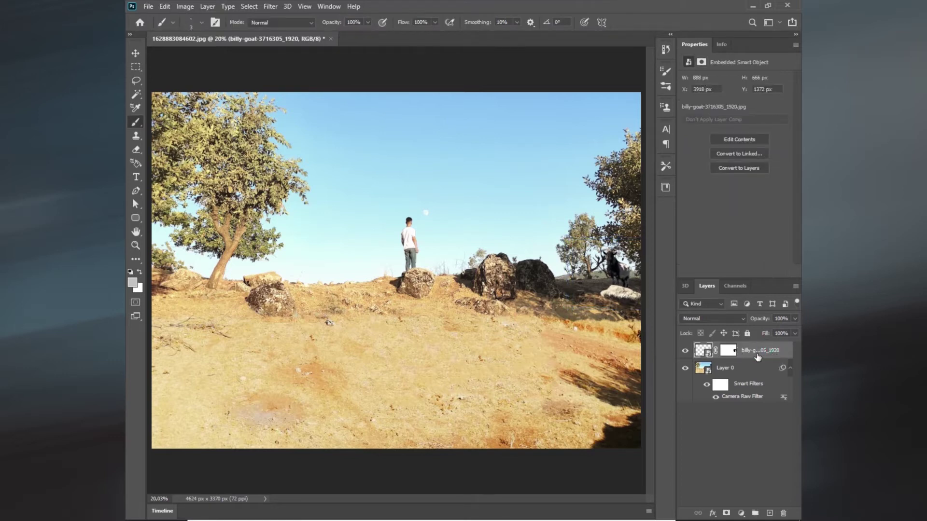
double_click(756, 350)
left_click(751, 350)
right_click(736, 351)
left_click(714, 386)
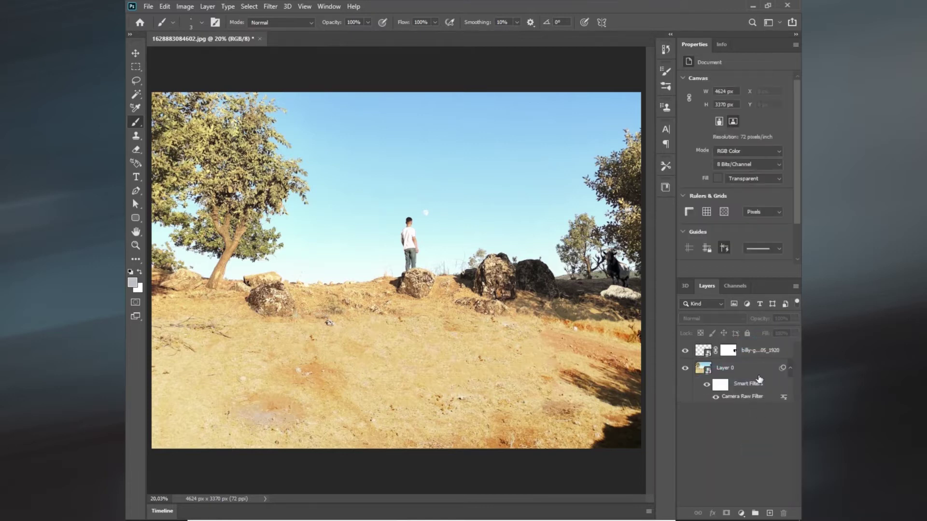
left_click_drag(753, 351, 755, 513)
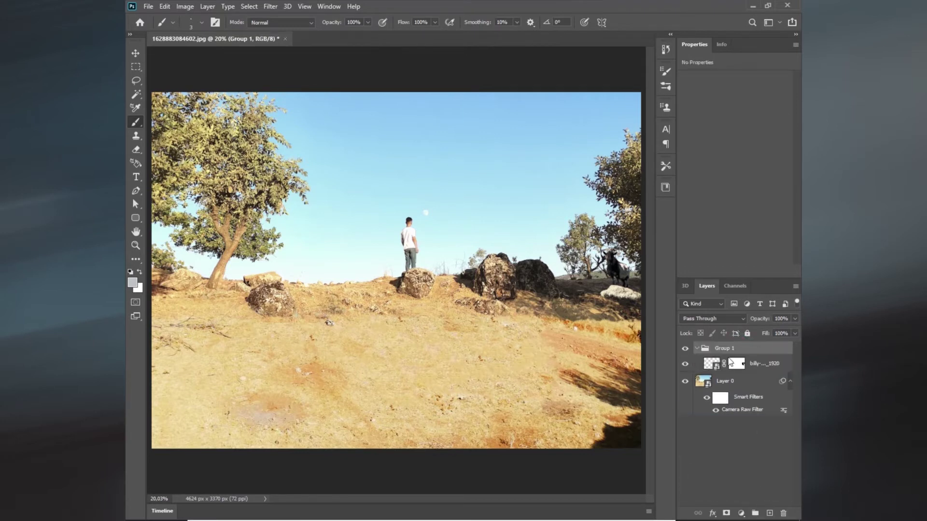
Rename Layer 0 to background.
left_click(737, 365)
left_click(735, 386)
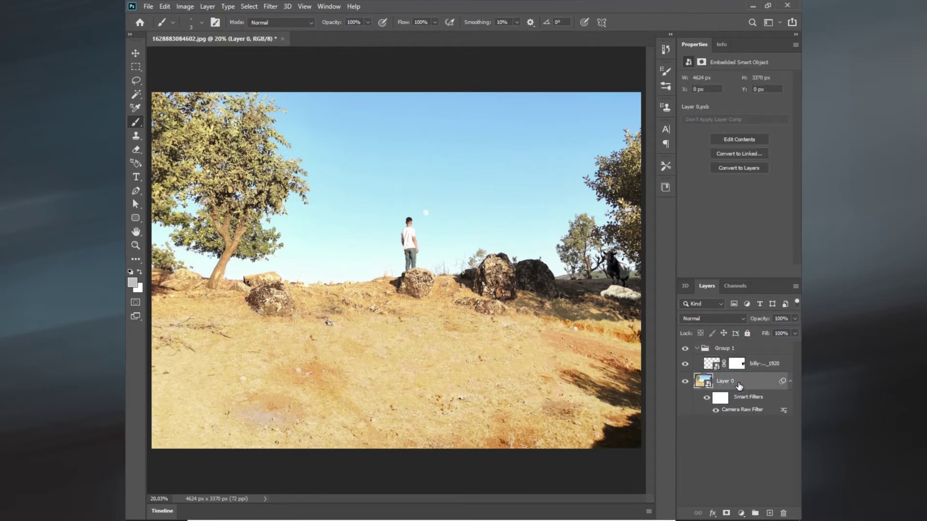
type("back")
type("d")
key("Return")
Add a Vibrance adjustment layer (-18 / +81) clipped to the goat.
left_click(759, 369)
left_click(741, 513)
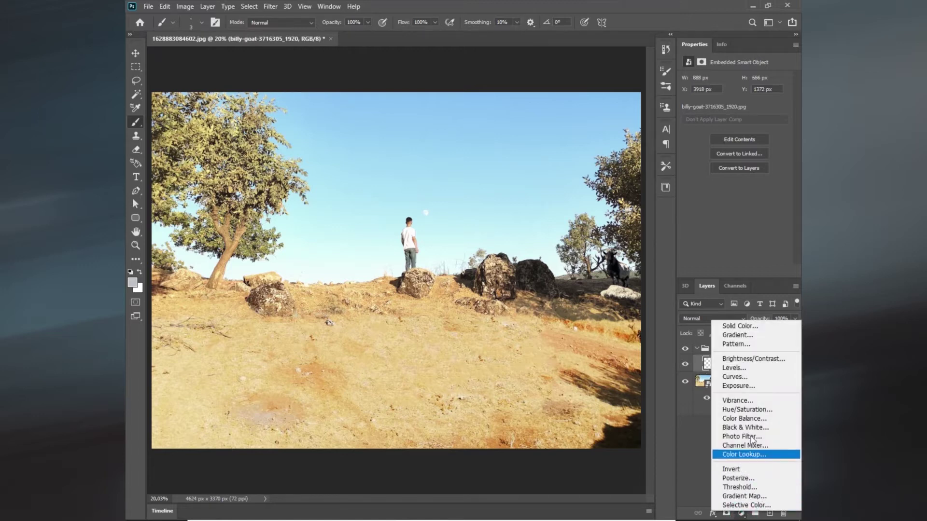
left_click(737, 400)
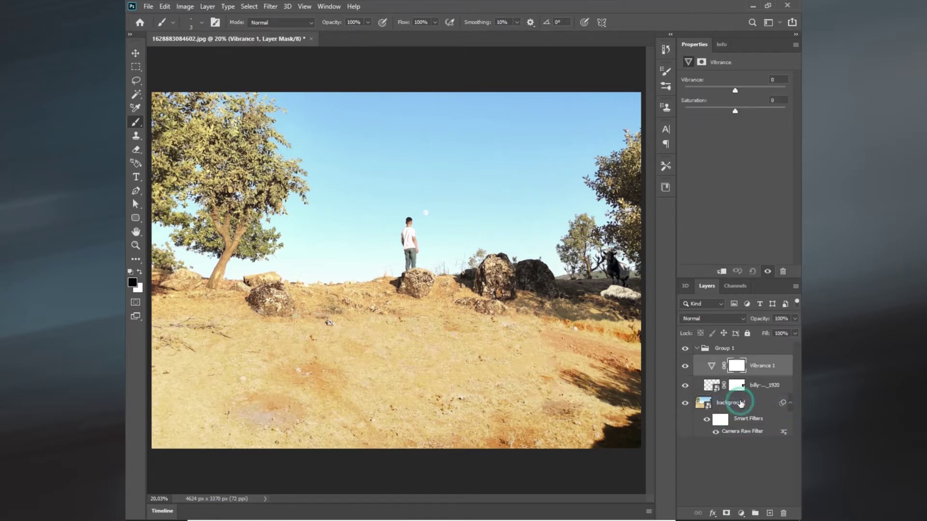
left_click(721, 273)
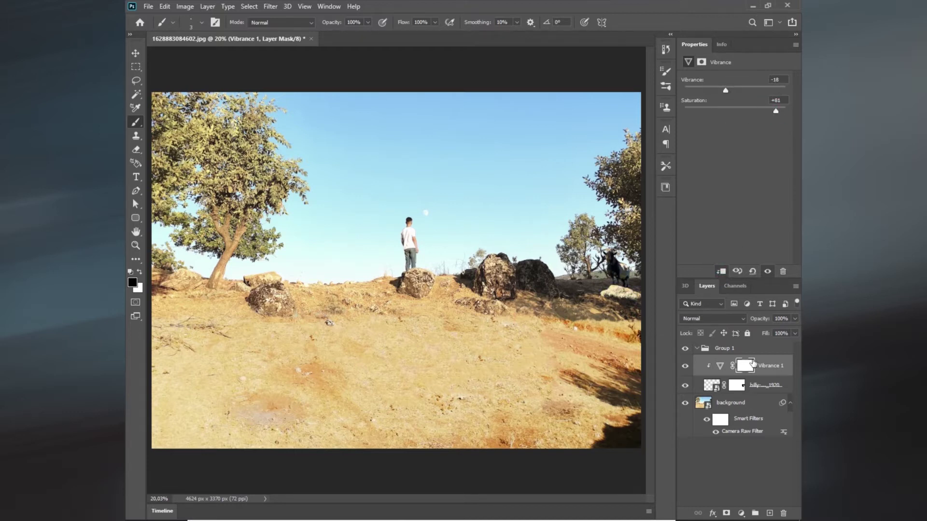
Add a clipped Brightness/Contrast layer with brightness -23 and contrast -50.
left_click(738, 513)
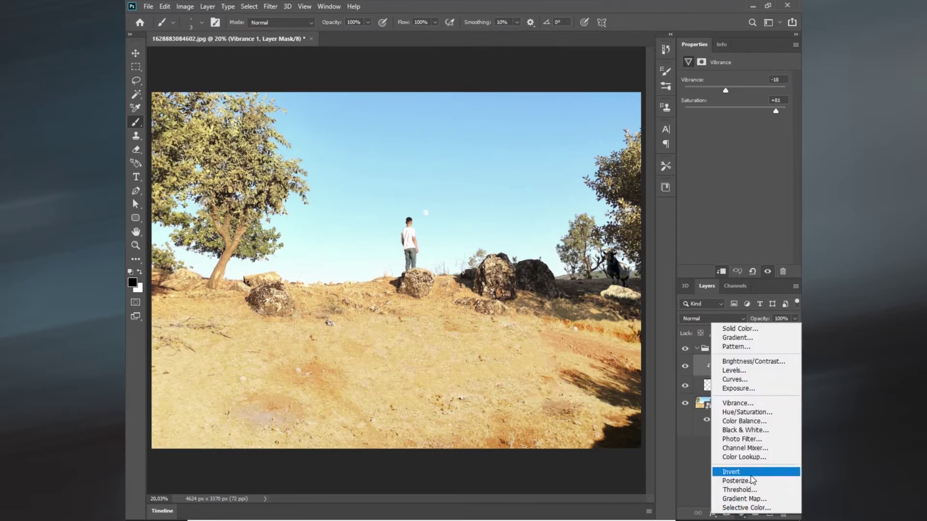
left_click(762, 364)
left_click(721, 271)
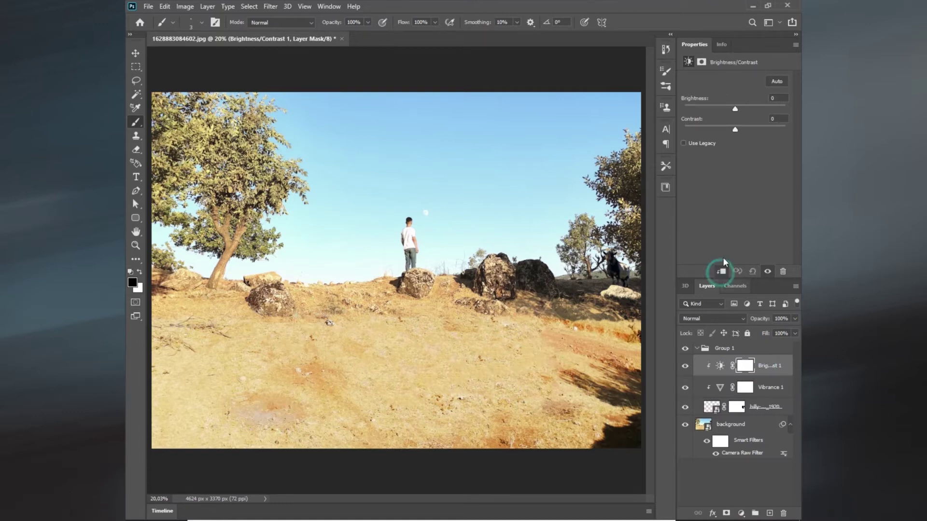
left_click_drag(734, 131, 686, 129)
mouse_move(734, 107)
left_mouse_down()
mouse_move(685, 111)
mouse_move(729, 112)
left_mouse_up()
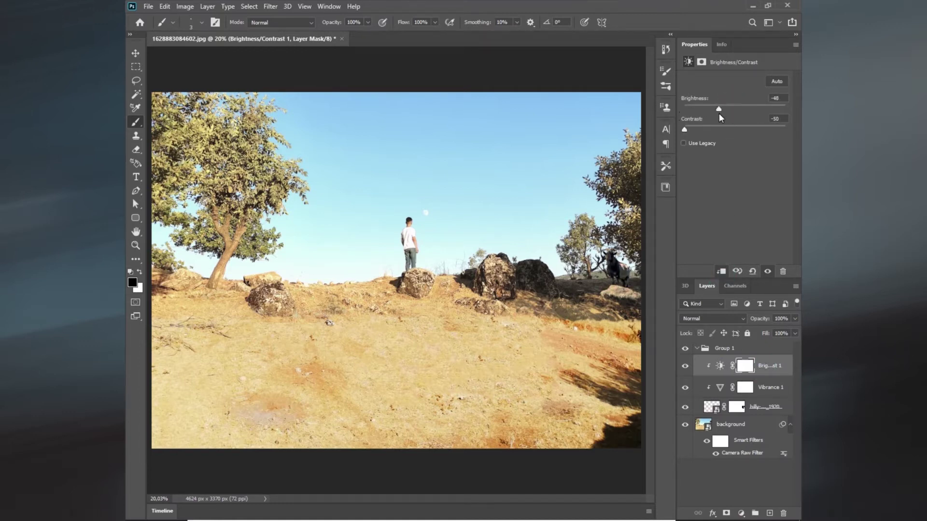
Add a clipped Levels layer with output white 160, and extra masks on Levels and Brightness/Contrast.
left_click(741, 513)
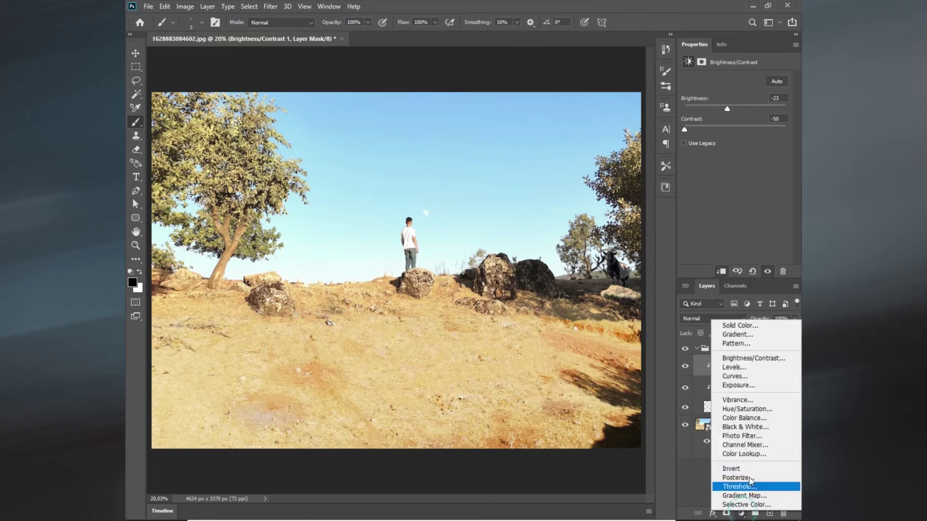
left_click(743, 371)
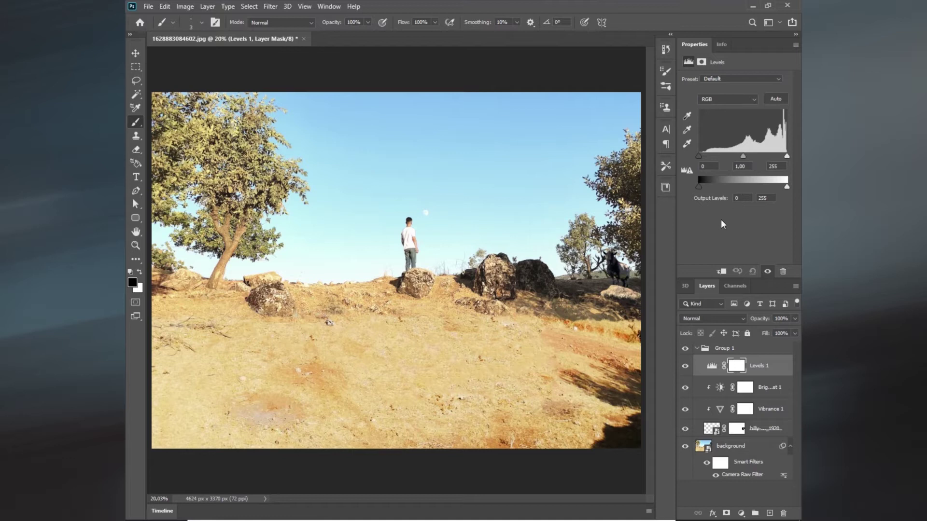
left_click(722, 271)
left_click_drag(706, 189, 669, 185)
left_click_drag(771, 189, 755, 183)
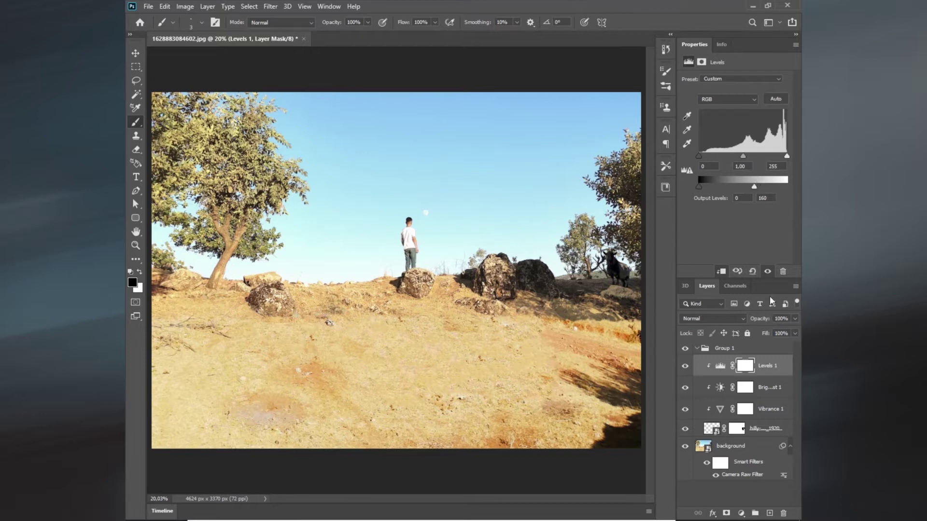
left_click(767, 369)
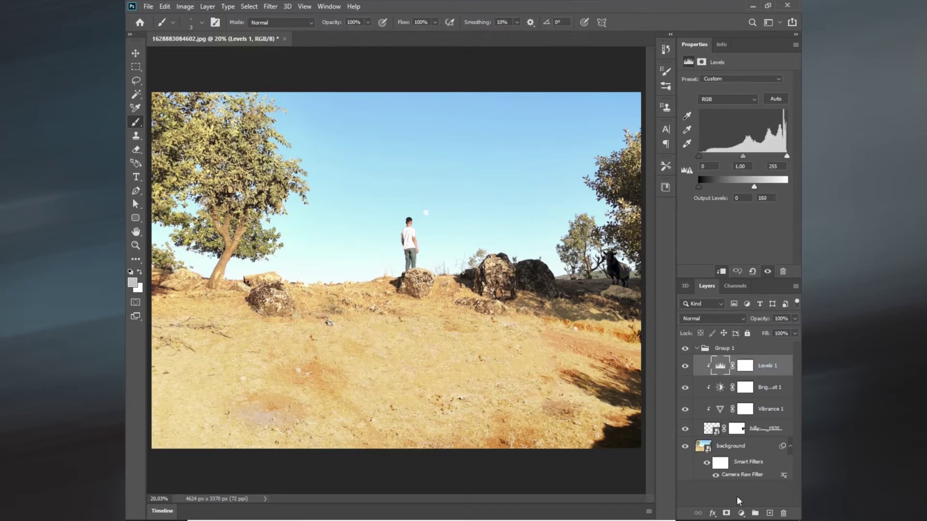
left_click(726, 513)
left_click(765, 388)
left_click(726, 513)
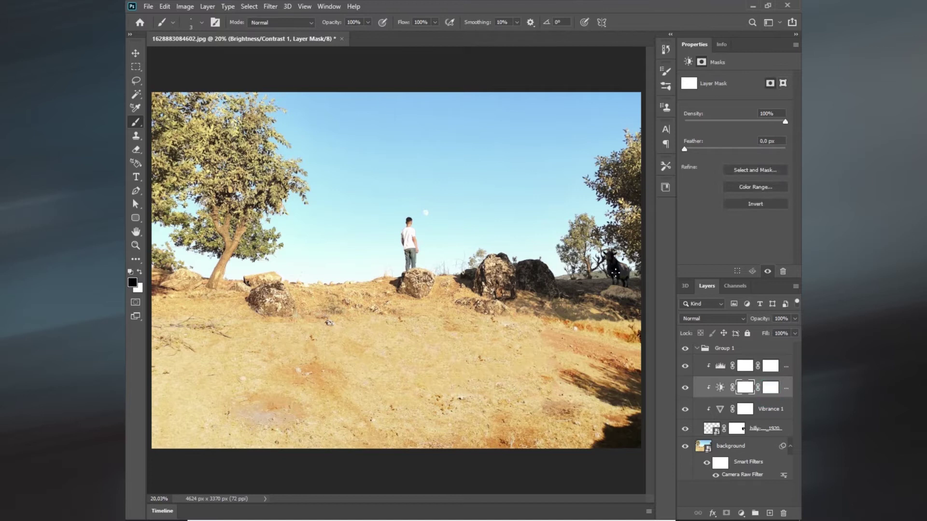
Choose the Soft Round brush from General Brushes and zoom in on the goat.
right_click(446, 243)
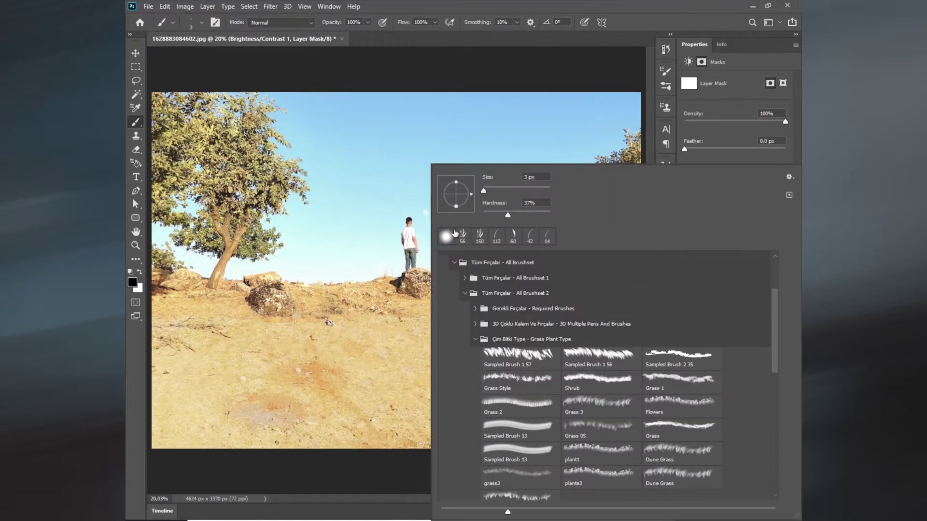
scroll(555, 355, "up", 5)
left_click(444, 259)
left_click(491, 271)
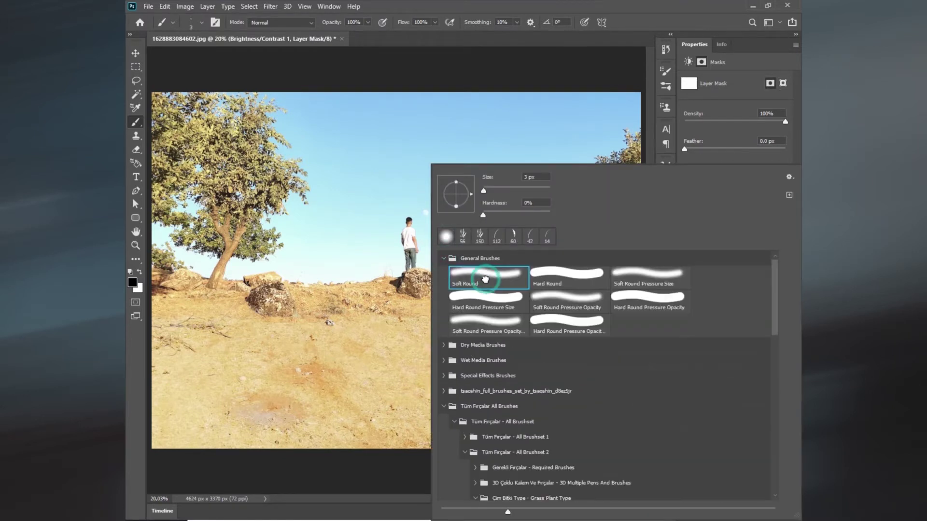
left_click(650, 16)
key("ctrl+plus")
key("ctrl+plus")
key("ctrl+plus")
scroll(420, 231, "right", 10)
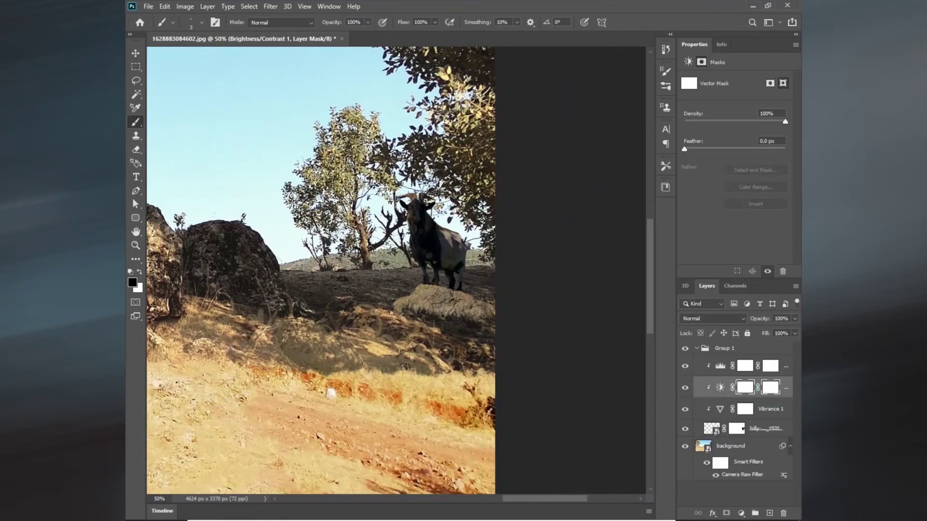
Paint over the goat on the Levels 1 and Brightness/Contrast 1 masks with a larger brush.
left_click(769, 366)
right_click(431, 164)
double_click(537, 284)
mouse_move(427, 252)
left_mouse_down()
mouse_move(440, 225)
mouse_move(432, 246)
left_mouse_up()
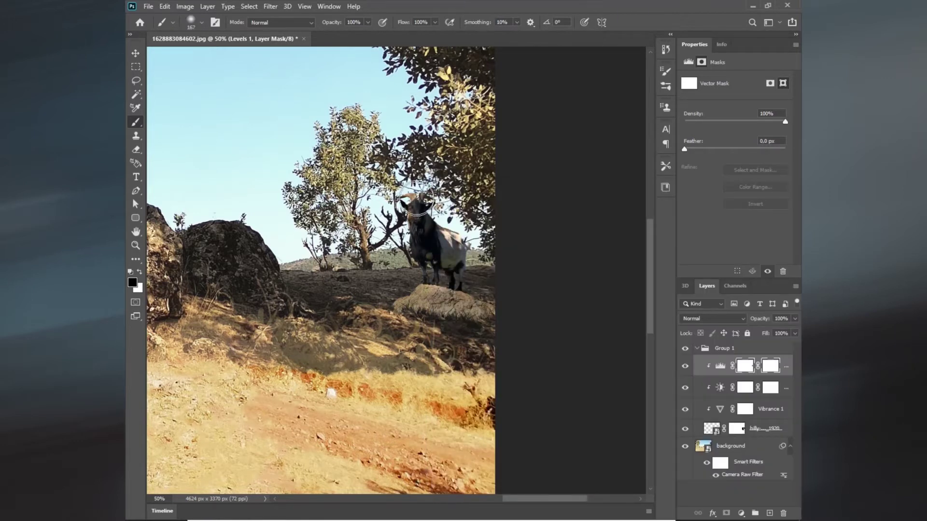
left_click(739, 392)
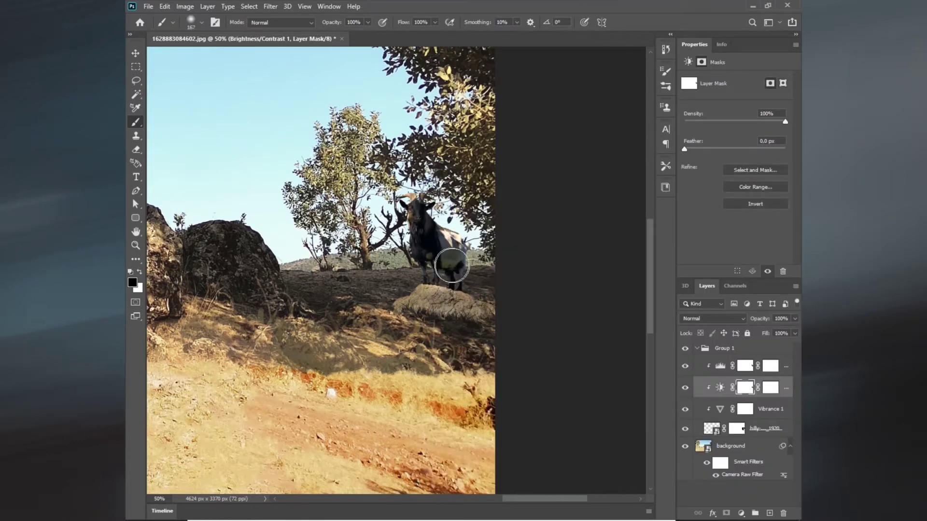
left_click_drag(452, 249, 424, 259)
key("ctrl+0")
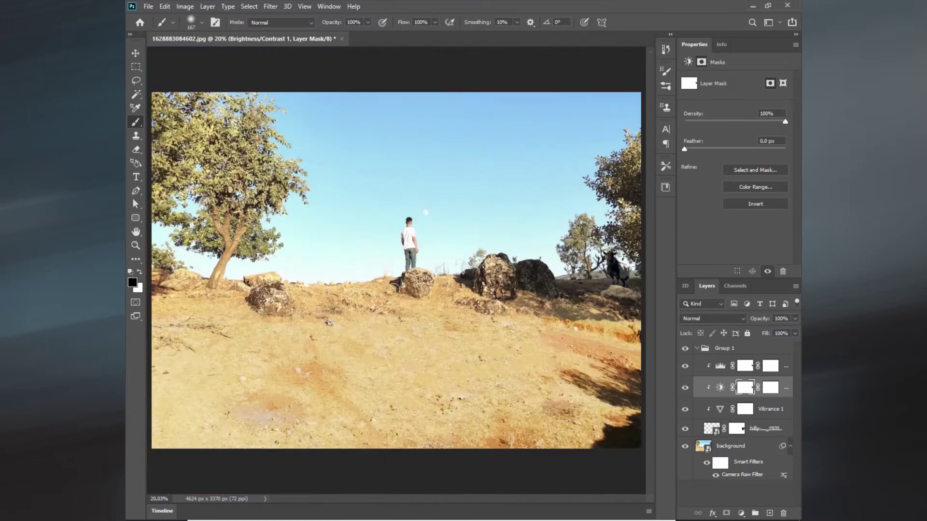
Rename Group 1 to billy-goat and toggle its visibility to check the goat.
double_click(724, 348)
type("billy-goat")
key("Return")
left_click(696, 349)
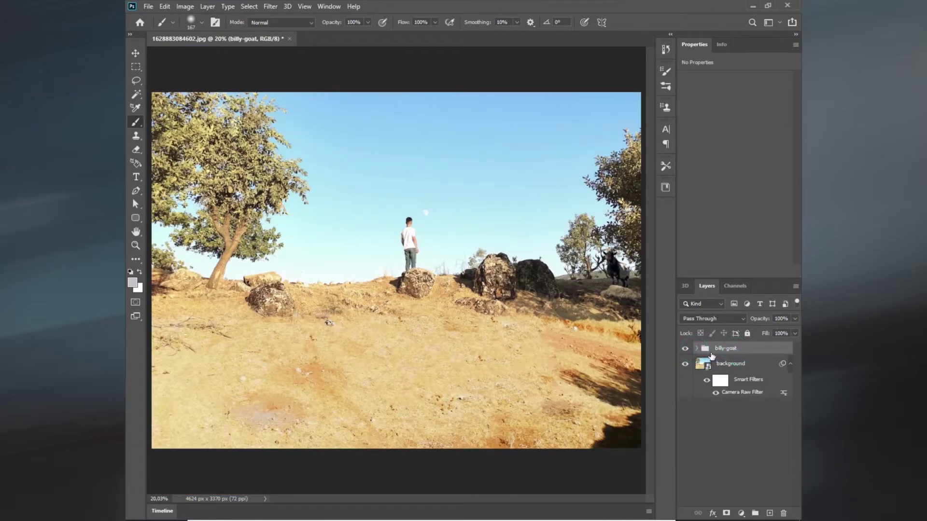
left_click(685, 349)
Scale the billy-goat group up to about 121.59% beside the right-hand trees.
key("ctrl+t")
mouse_move(566, 240)
left_mouse_down()
mouse_move(553, 218)
mouse_move(577, 240)
left_mouse_up()
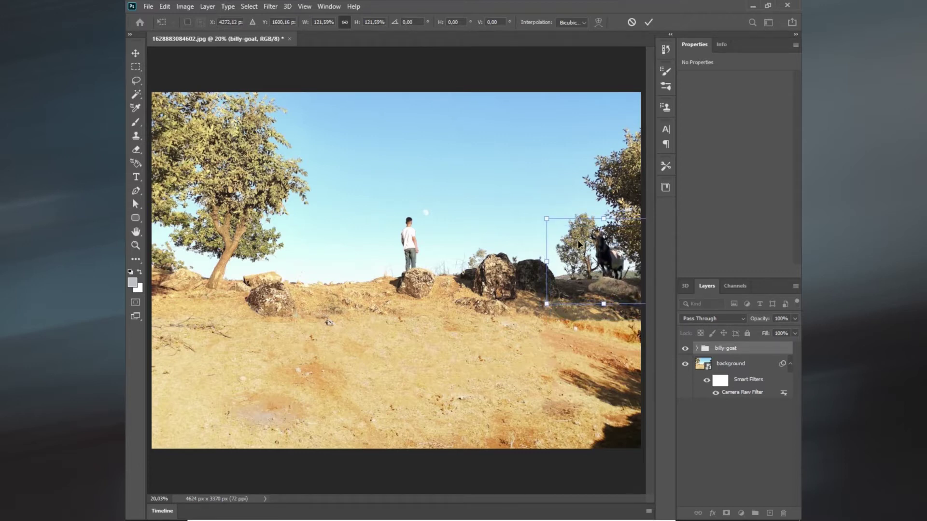
key("Return")
key("b")
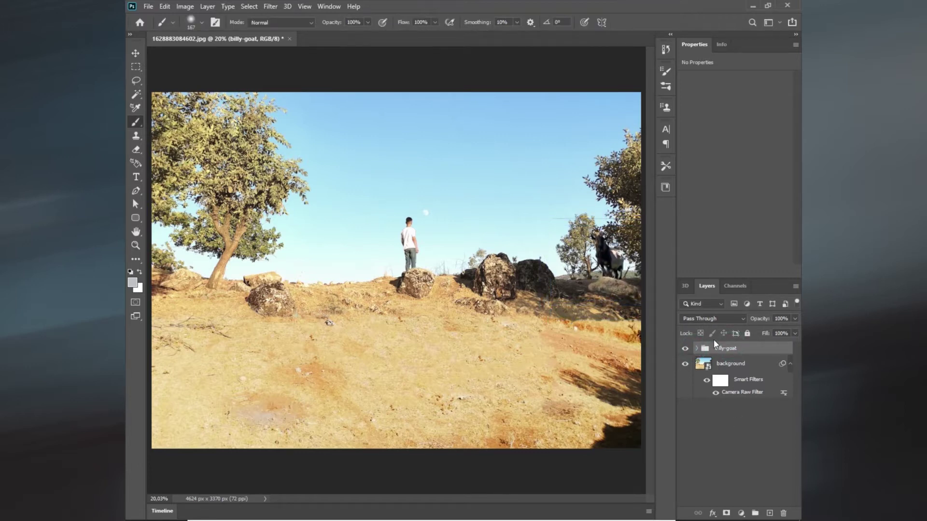
left_click(696, 348)
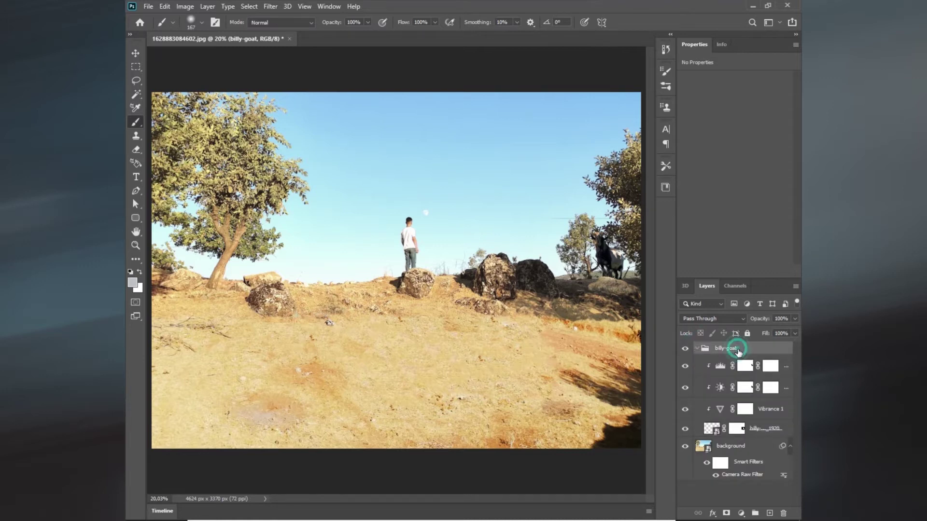
left_click(737, 428)
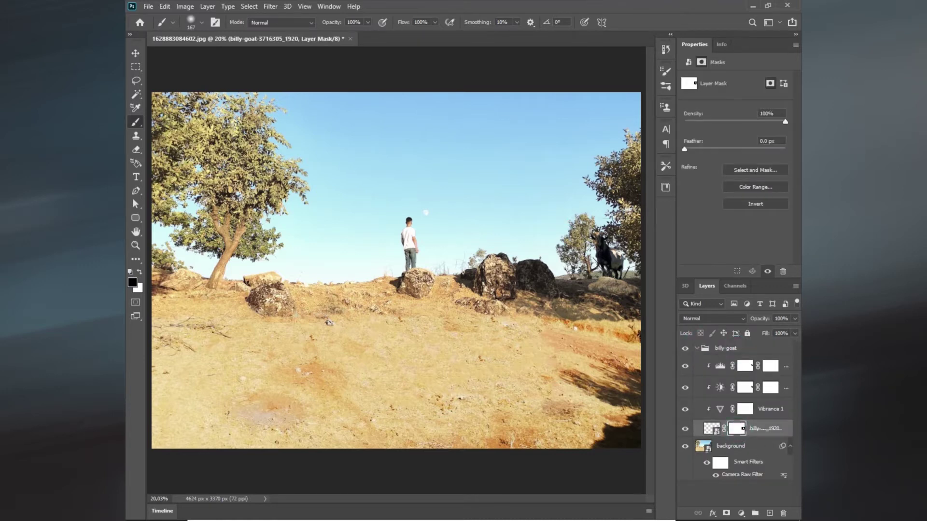
left_click(696, 348)
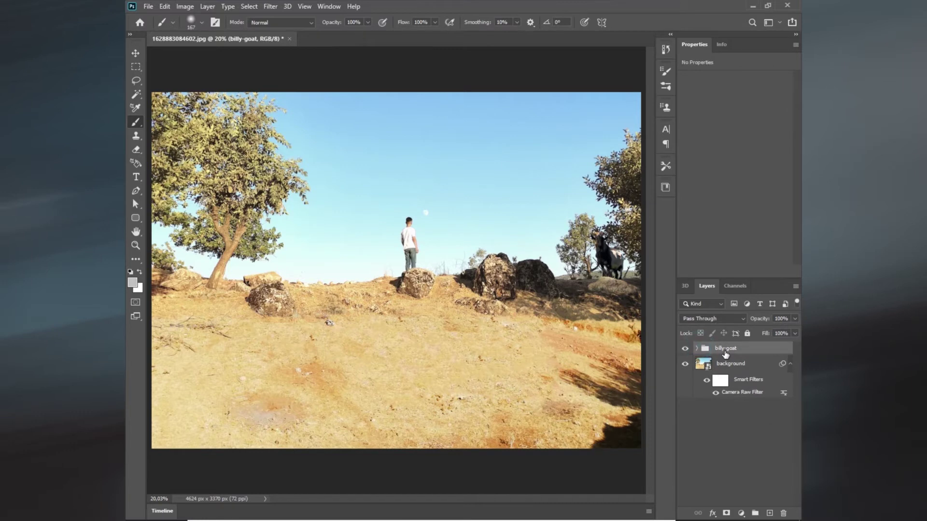
scroll(598, 389, "up", 1)
Zoom in, expand the billy-goat group and select the goat's photo layer.
scroll(599, 389, "up", 1)
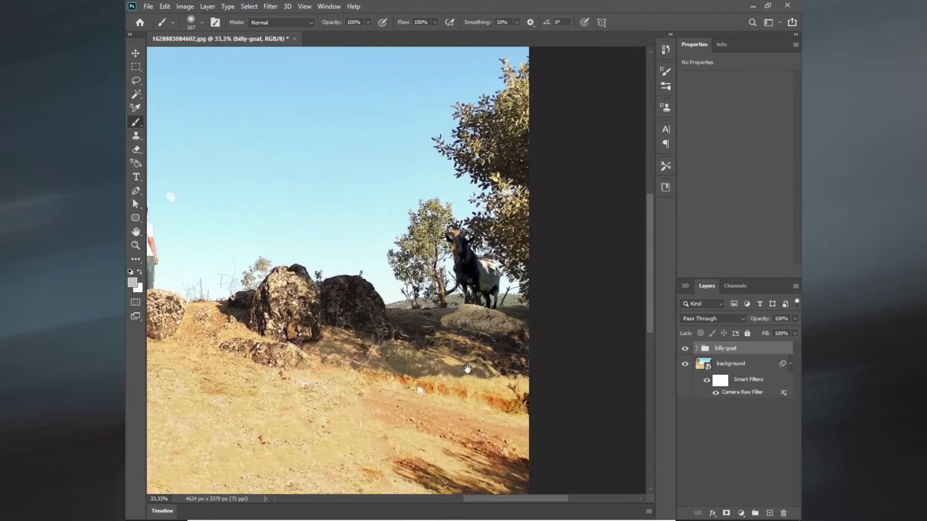
scroll(598, 389, "up", 1)
scroll(598, 389, "up", 1)
left_click(696, 348)
left_click(738, 433)
Choose the Grass Style brush, target the goat layer's mask and set black as foreground.
right_click(579, 338)
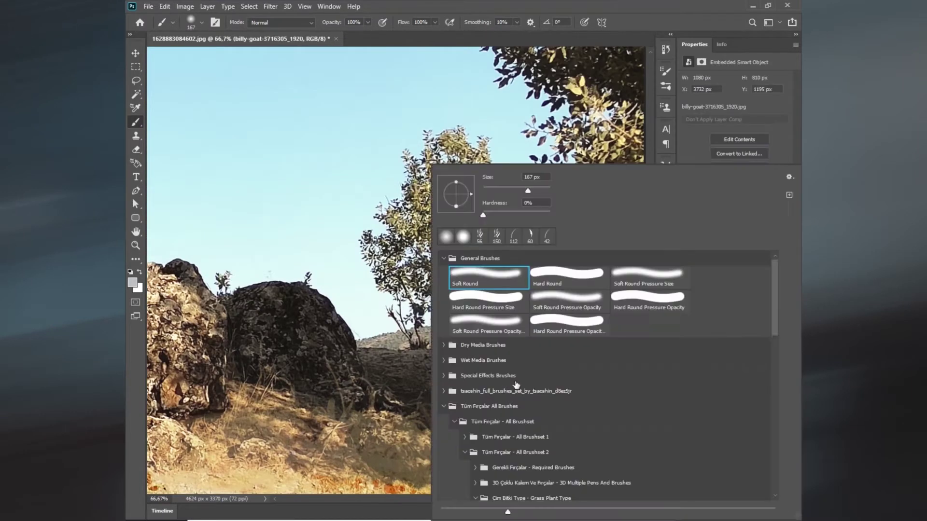
scroll(603, 376, "down", 5)
left_click(519, 448)
left_click(736, 428)
key("d")
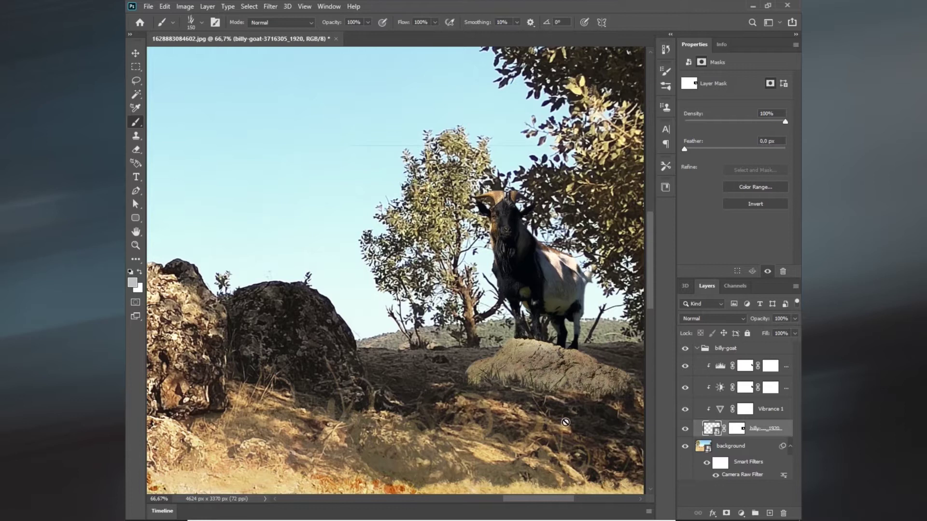
Brush grass at about 66 px over the goat mask's rock base, then collapse the billy-goat group.
left_click_drag(550, 401, 526, 385)
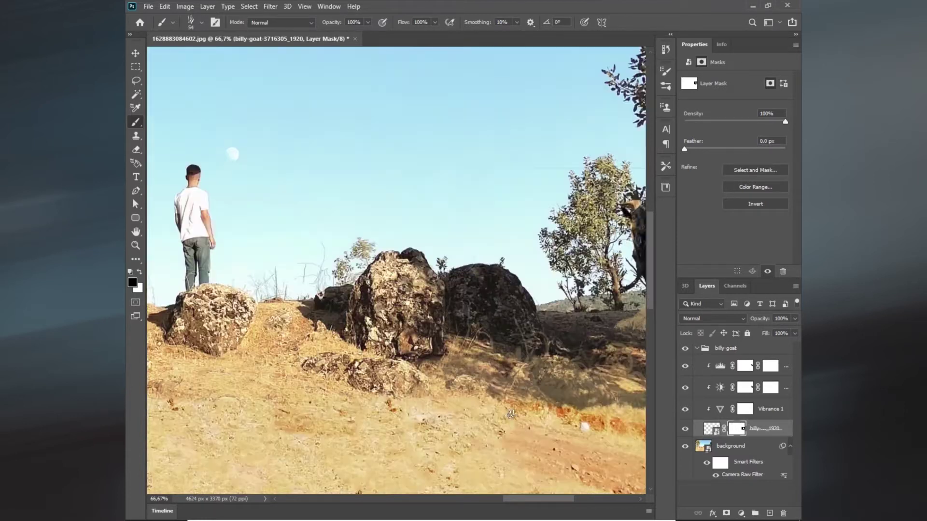
key("ctrl+0")
right_click(430, 164)
key("Return")
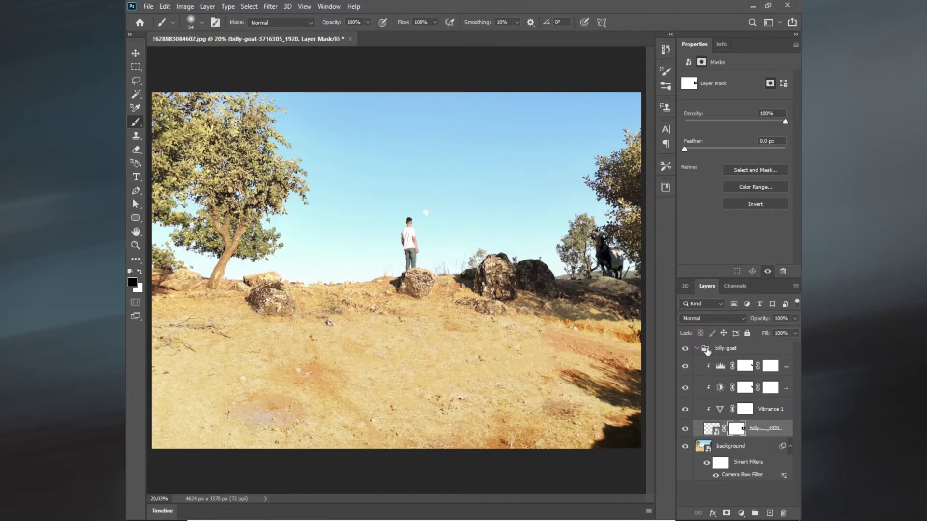
left_click(697, 349)
Place crete-2919290_1920 from the G.O.A.T folder, enlarge it over the canvas and commit.
key("bracketleft")
key("bracketleft")
key("bracketleft")
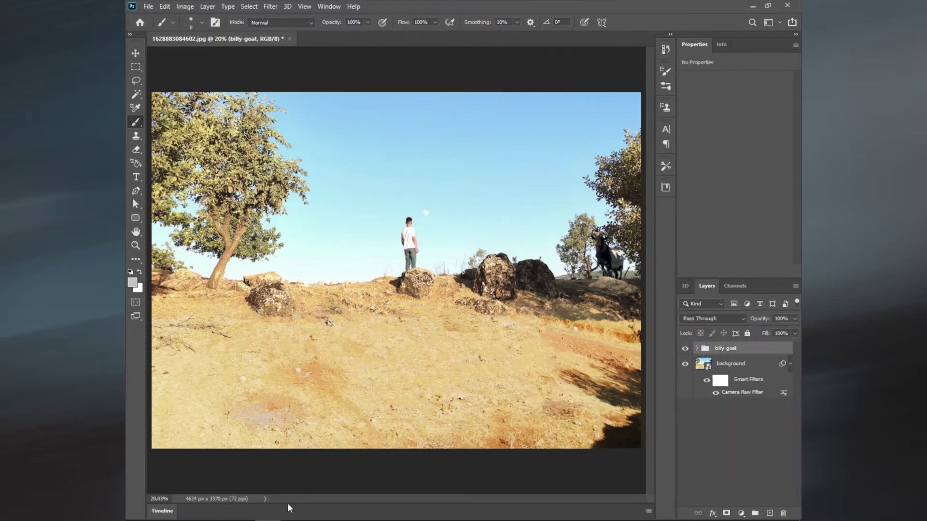
left_click(217, 463)
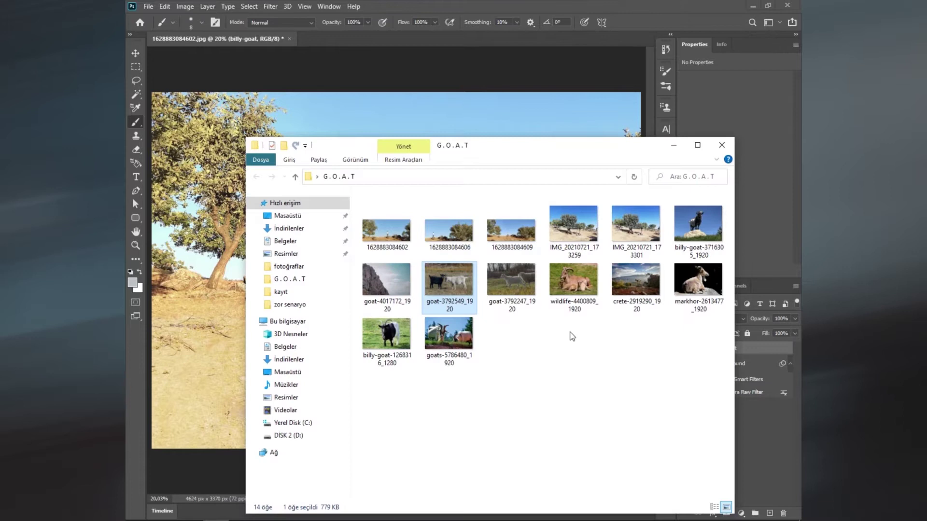
left_click_drag(636, 282, 215, 358)
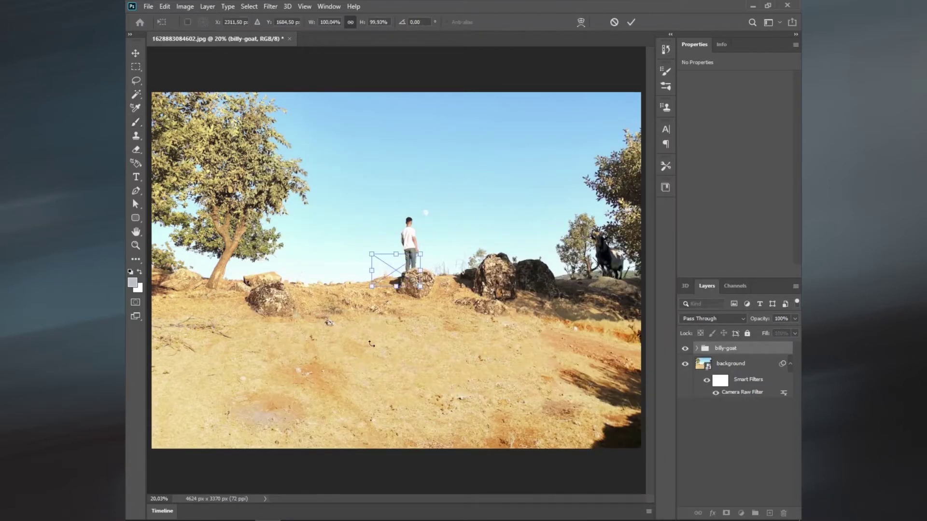
mouse_move(424, 253)
left_mouse_down()
mouse_move(516, 190)
mouse_move(554, 118)
left_mouse_up()
left_click_drag(480, 238, 512, 260)
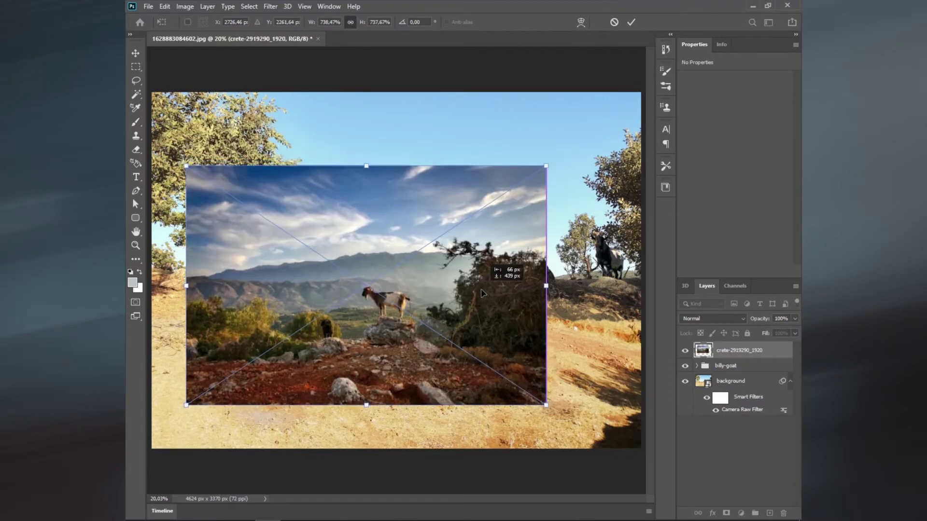
left_click_drag(549, 166, 555, 149)
mouse_move(485, 263)
left_mouse_down()
mouse_move(472, 267)
mouse_move(482, 266)
left_mouse_up()
left_click(631, 22)
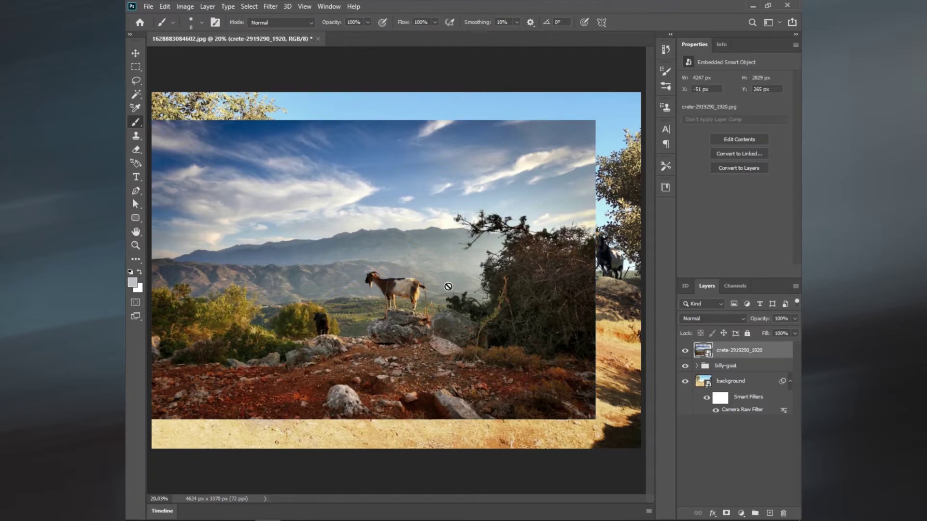
Zoom in on the crete photo and add a layer mask to it.
key("ctrl+plus")
key("ctrl+plus")
key("ctrl+plus")
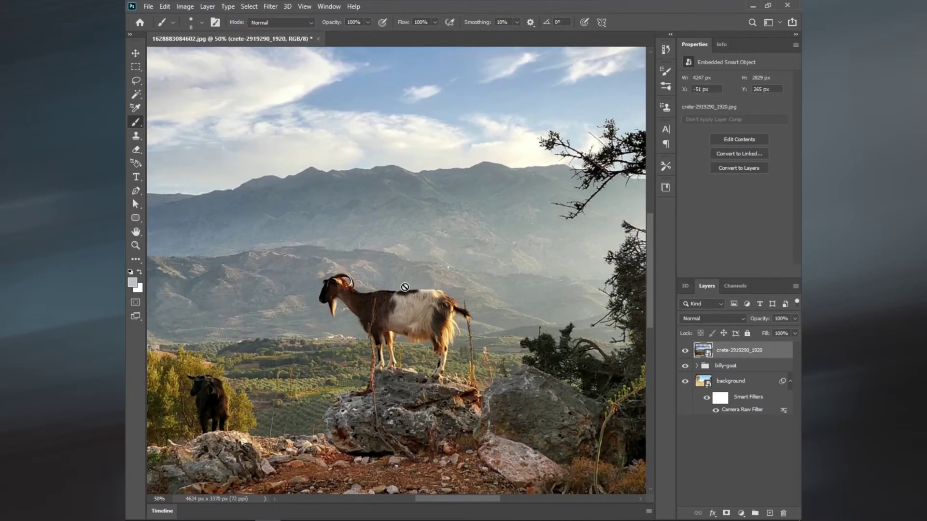
left_click(136, 95)
left_click(740, 511)
left_click(694, 427)
left_click(725, 513)
Set pure black as foreground, pick the Brush tool and target the crete mask.
left_click(133, 283)
left_click_drag(515, 326, 657, 444)
key("Return")
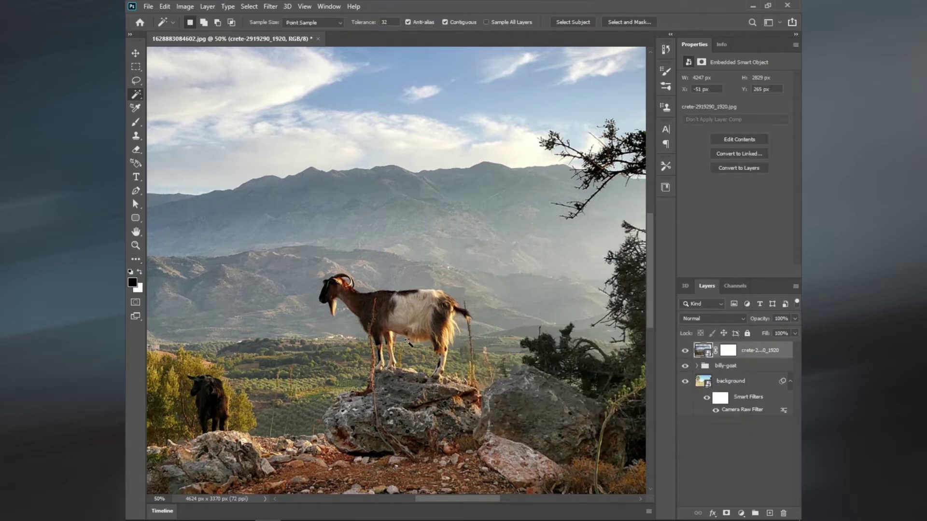
left_click(137, 122)
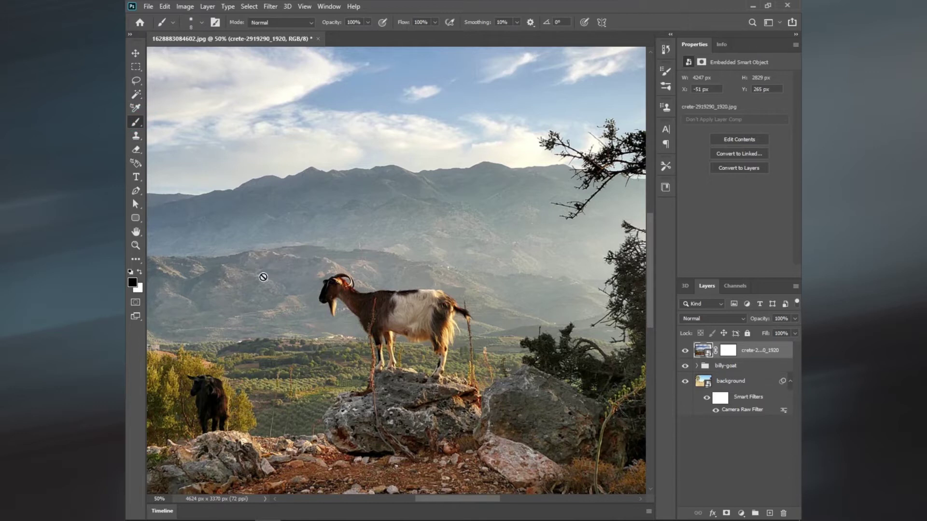
left_click(739, 356)
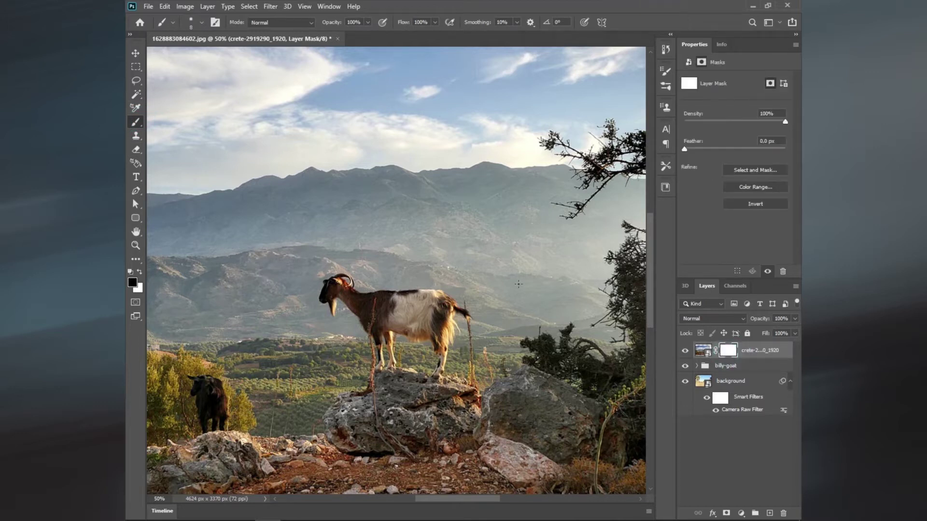
Enlarge the brush to about 840 px and paint across the crete photo's mask.
right_click(389, 251, "ctrl")
key("Escape")
left_click_drag(363, 237, 468, 232)
scroll(502, 202, "down", 3)
mouse_move(580, 233)
left_mouse_down()
mouse_move(461, 174)
mouse_move(563, 259)
mouse_move(569, 415)
mouse_move(393, 432)
mouse_move(438, 424)
mouse_move(290, 430)
mouse_move(207, 391)
mouse_move(266, 343)
mouse_move(297, 383)
left_mouse_up()
Invert the mask, paint the goat and rocks back in, and blend lower edges into grass.
key("ctrl+i")
left_click_drag(361, 193, 306, 331)
scroll(417, 235, "up", 5)
left_click_drag(331, 472, 118, 450)
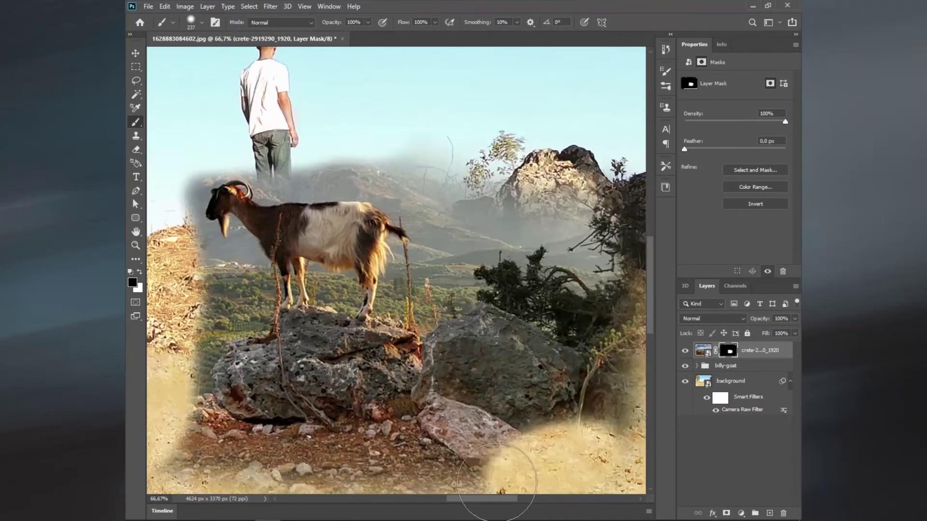
left_click_drag(386, 434, 199, 385)
scroll(200, 385, "up", 3)
left_click_drag(338, 242, 386, 410)
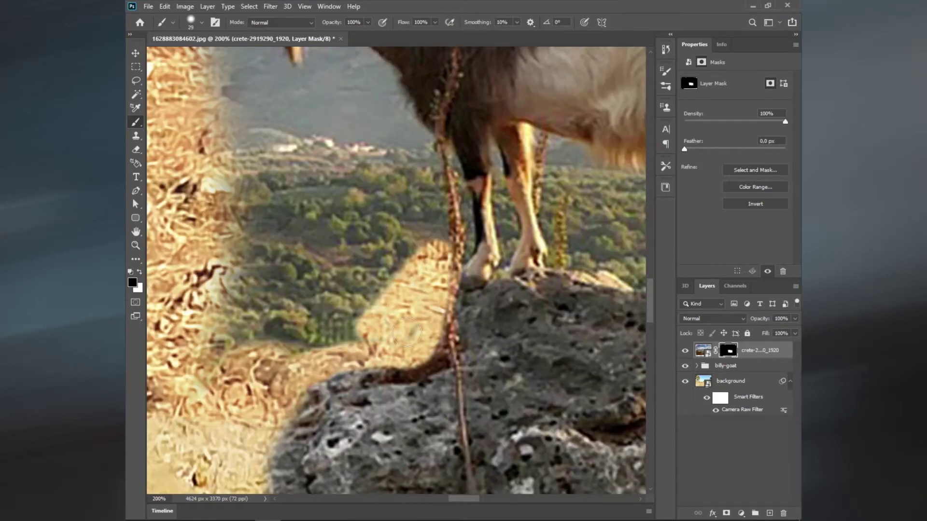
scroll(368, 195, "up", 2)
Lasso along the goat's neck and refine the mask around its head and horns.
key("l")
scroll(367, 195, "up", 3)
left_click_drag(409, 318, 376, 254)
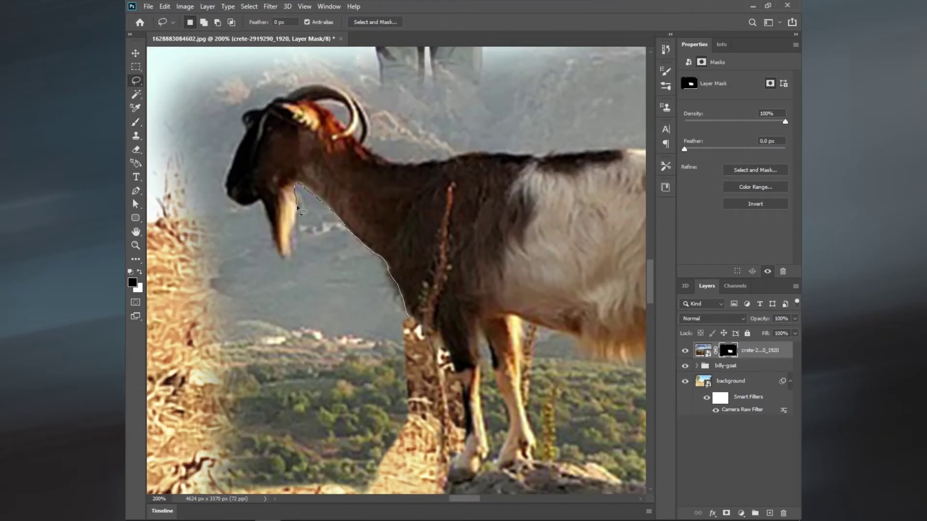
key("b")
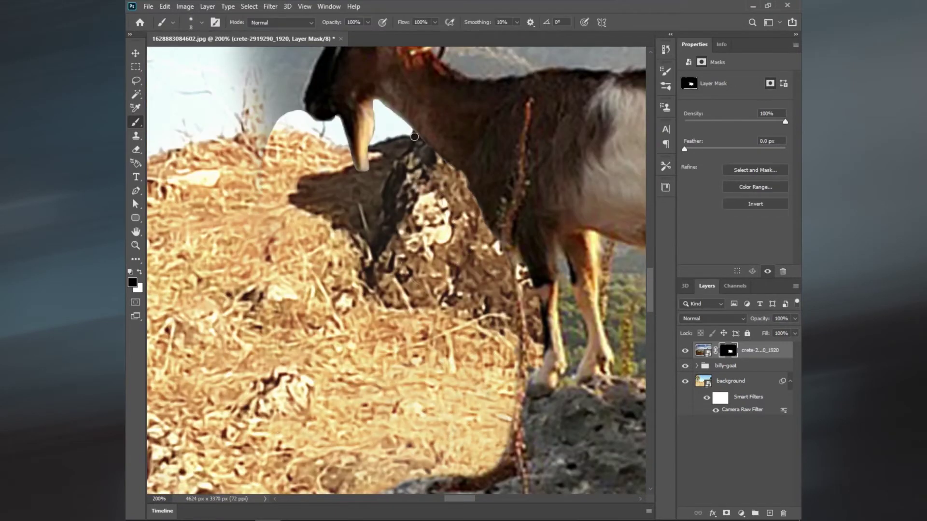
left_click_drag(261, 205, 440, 371)
scroll(441, 370, "up", 2)
mouse_move(502, 313)
left_mouse_down()
mouse_move(511, 193)
mouse_move(472, 249)
mouse_move(604, 213)
mouse_move(505, 244)
mouse_move(521, 279)
mouse_move(555, 251)
mouse_move(482, 145)
mouse_move(423, 396)
mouse_move(523, 401)
left_mouse_up()
scroll(539, 207, "up", 1)
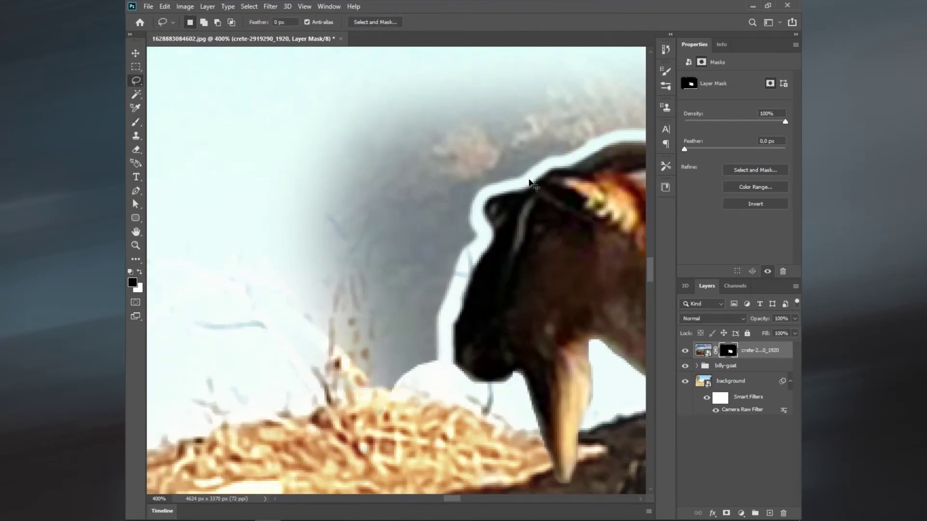
Lasso-trace the goat's head outline down and around the rock.
left_click_drag(530, 183, 261, 288)
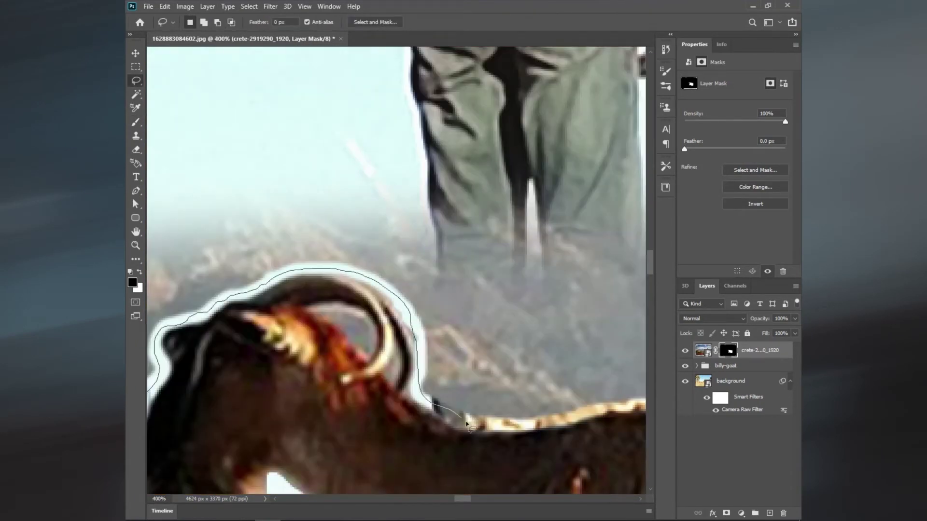
left_click_drag(466, 423, 199, 271)
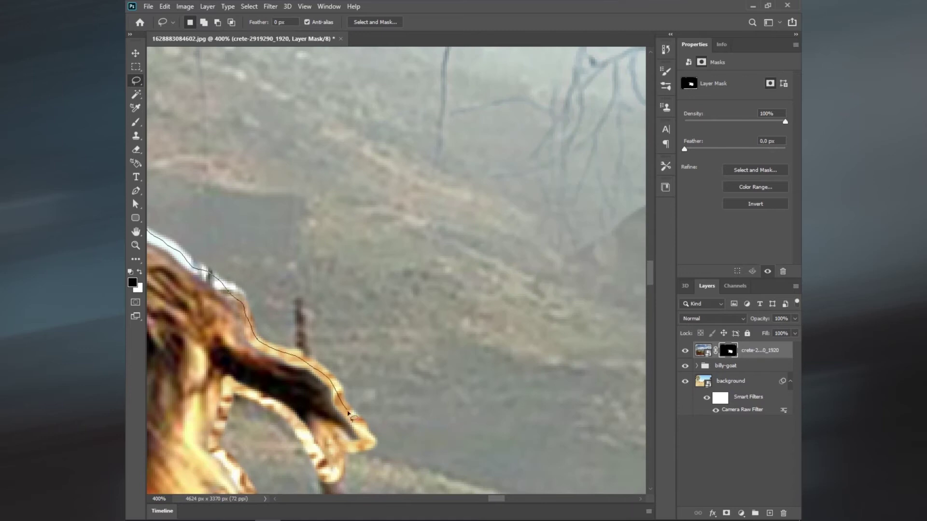
left_click_drag(349, 414, 225, 174)
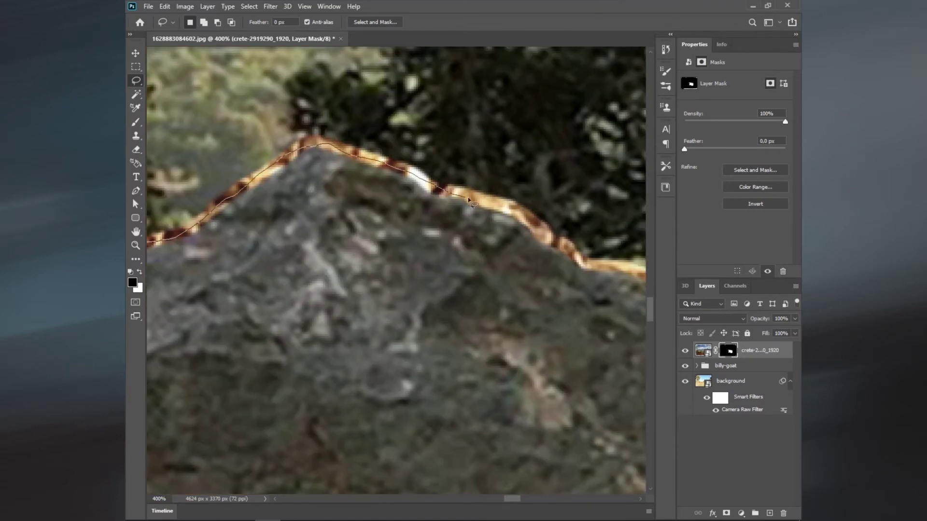
mouse_move(468, 199)
left_mouse_down()
mouse_move(470, 145)
mouse_move(341, 241)
left_mouse_up()
Deselect the traced outline and return to the Brush tool.
key("b")
key("ctrl+d")
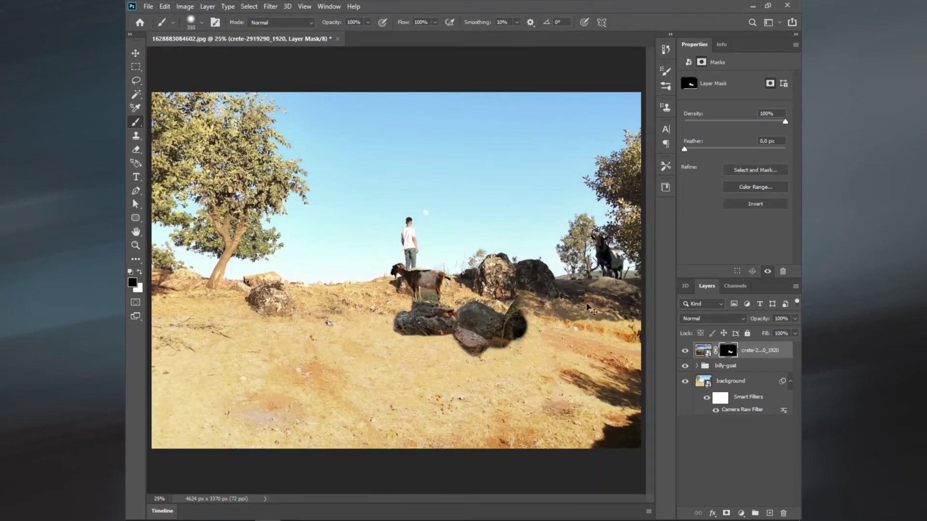
scroll(598, 241, "up", 10)
scroll(623, 206, "down", 10)
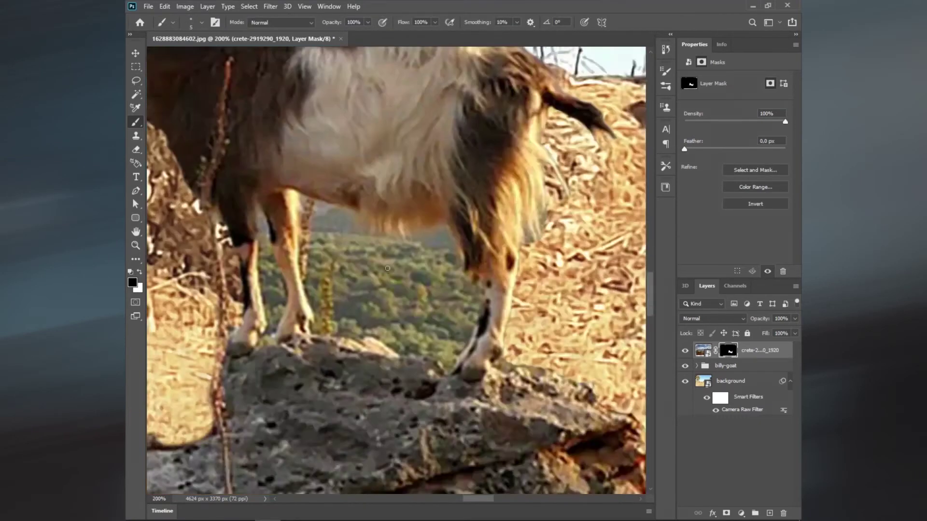
scroll(380, 334, "up", 2)
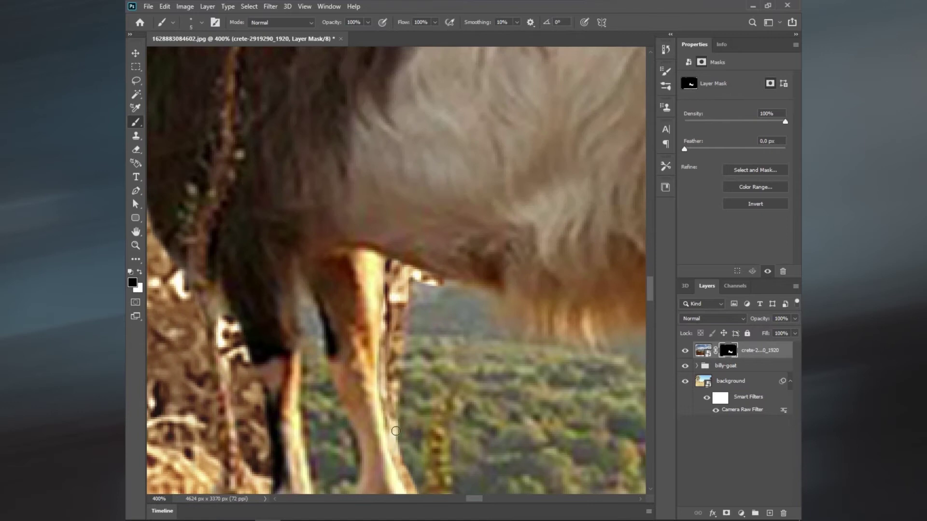
scroll(434, 376, "up", 2)
scroll(506, 415, "up", 2)
scroll(537, 435, "down", 3)
Lasso the gap between the goat's legs and paint it out on the mask.
key("l")
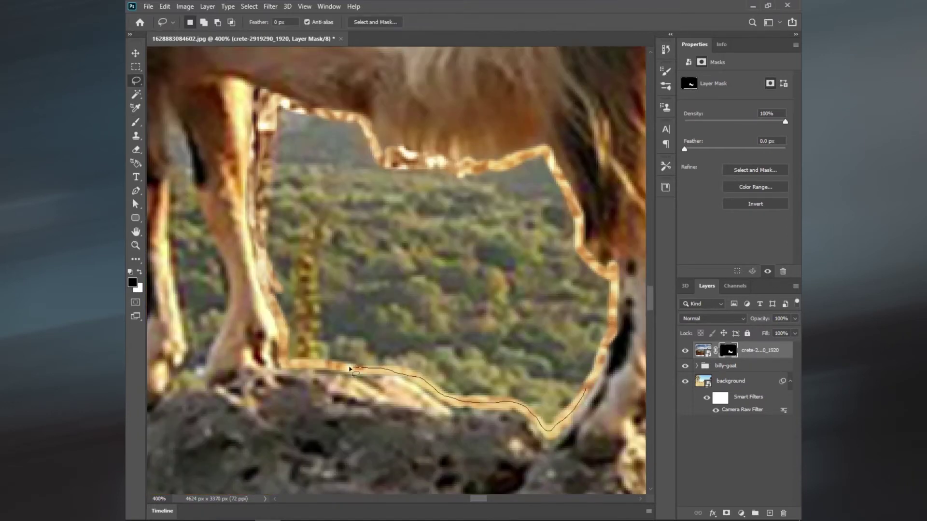
left_click_drag(355, 371, 474, 393)
key("b")
scroll(467, 372, "down", 3)
scroll(467, 372, "up", 4)
scroll(467, 372, "down", 2)
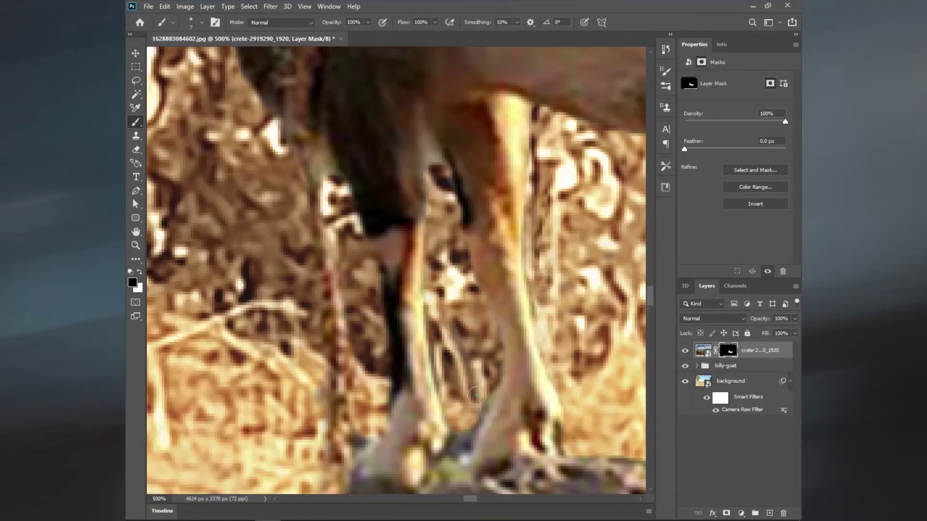
scroll(453, 347, "down", 3)
scroll(445, 333, "down", 3)
mouse_move(526, 270)
left_mouse_down()
mouse_move(483, 396)
mouse_move(351, 443)
left_mouse_up()
scroll(445, 333, "up", 5)
scroll(445, 333, "down", 5)
scroll(351, 443, "up", 3)
Spot-heal blemishes on the dark rock, dismissing the rasterize warning.
key("j")
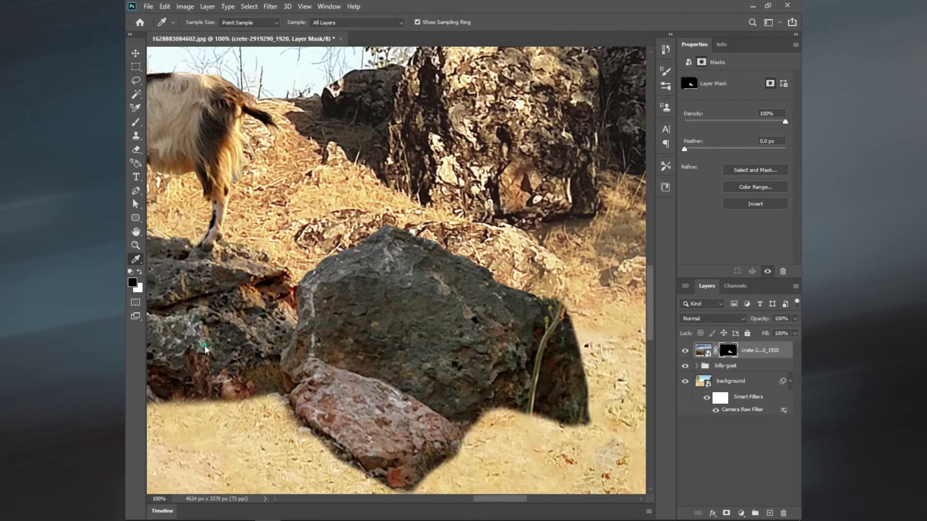
left_click_drag(535, 328, 550, 366)
left_click(456, 206)
left_click_drag(550, 314, 551, 351)
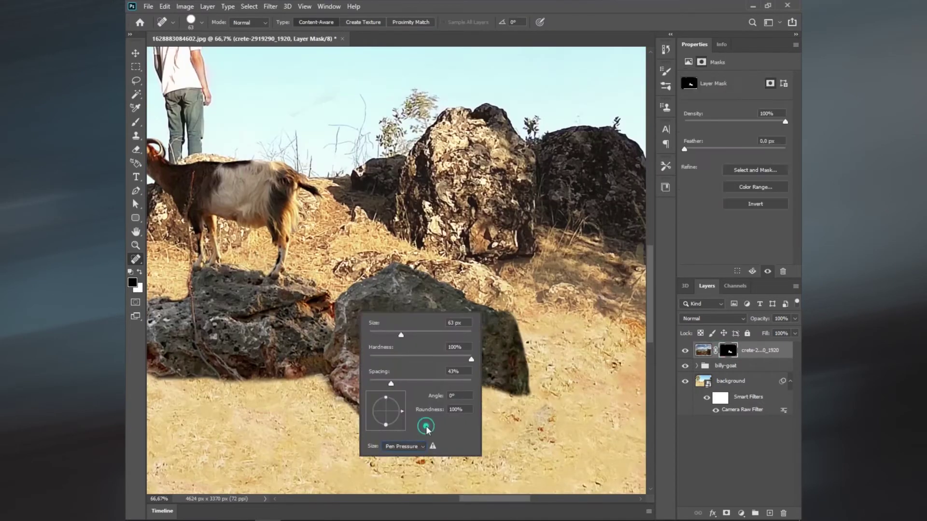
Paint Grass 1 brush strokes on the mask along the pink rock's bottom edge.
left_click(505, 472)
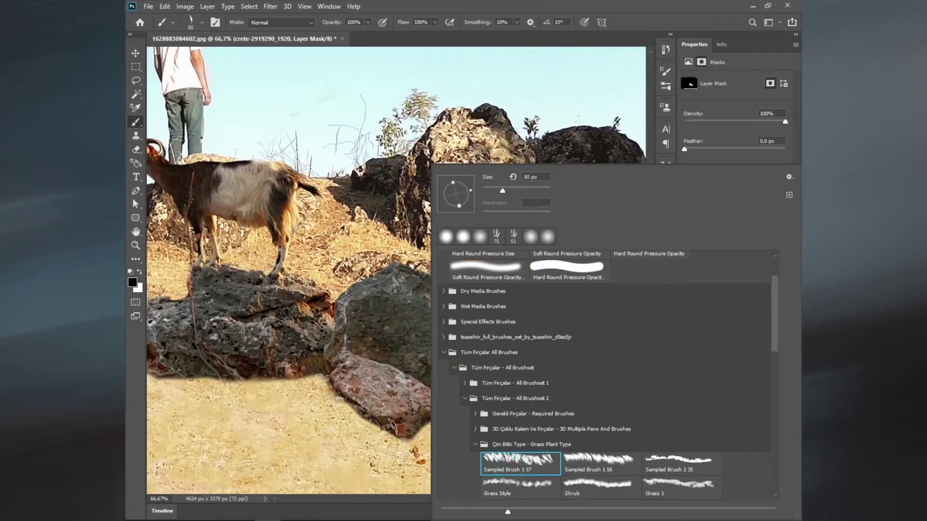
left_click(595, 464)
left_click(678, 485)
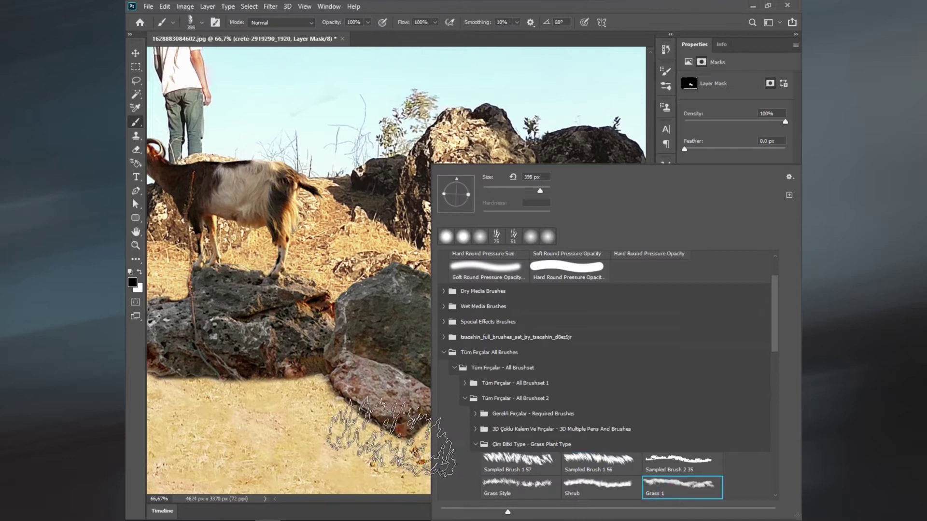
left_click(674, 10)
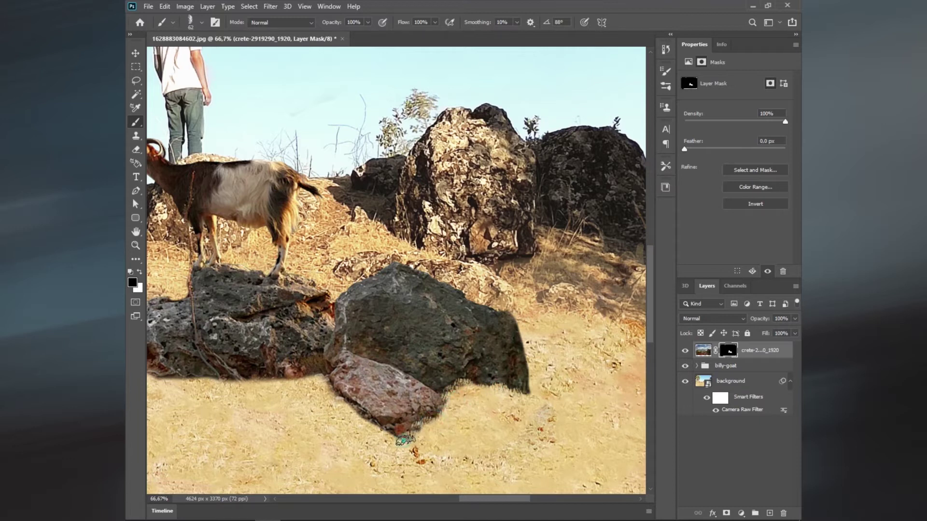
left_click_drag(414, 430, 381, 426)
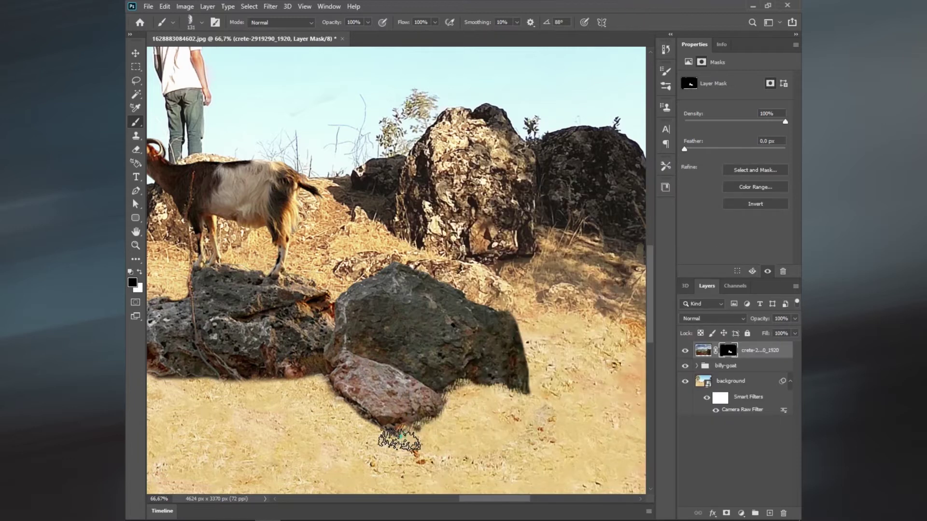
left_click_drag(188, 393, 309, 403)
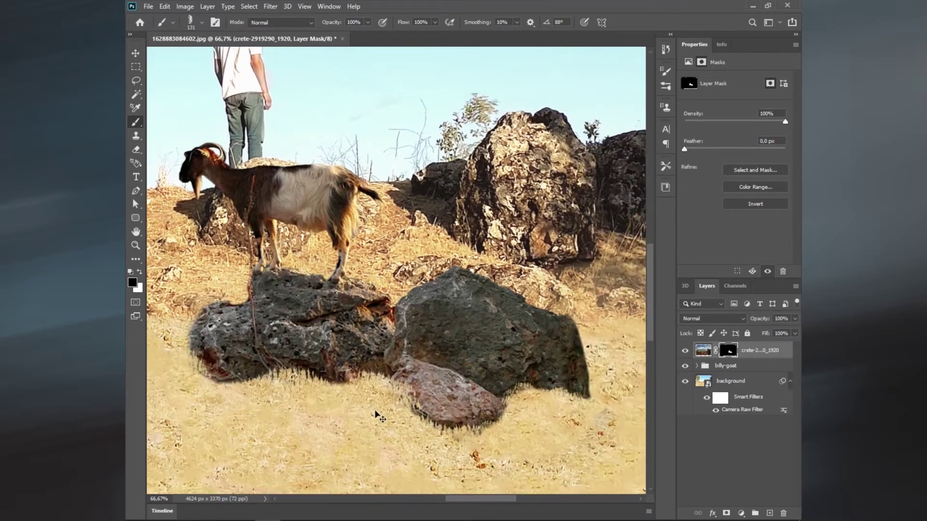
scroll(422, 414, "down", 5)
scroll(544, 413, "up", 5)
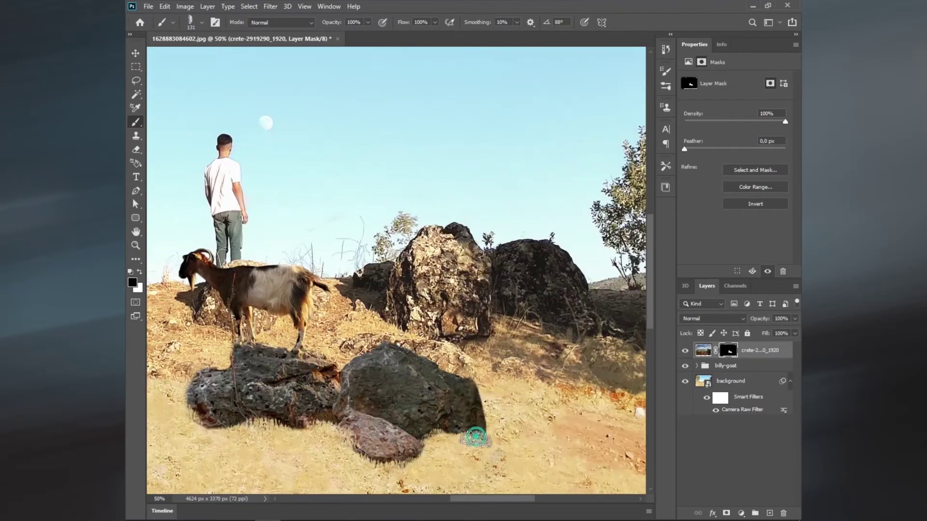
scroll(510, 506, "down", 5)
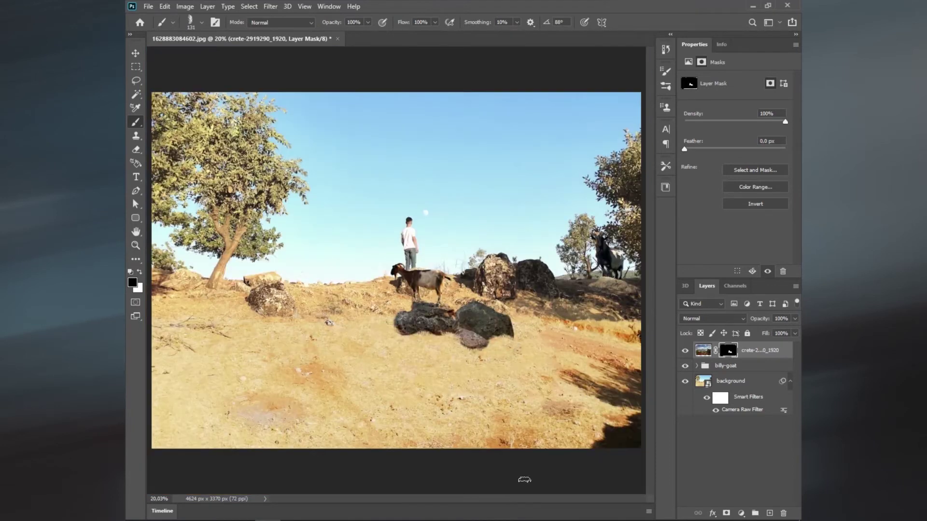
Flip the goat-and-rocks layer horizontally and move it left beneath the tree.
key("ctrl+t")
mouse_move(499, 273)
left_mouse_down()
mouse_move(592, 344)
mouse_move(469, 244)
left_mouse_up()
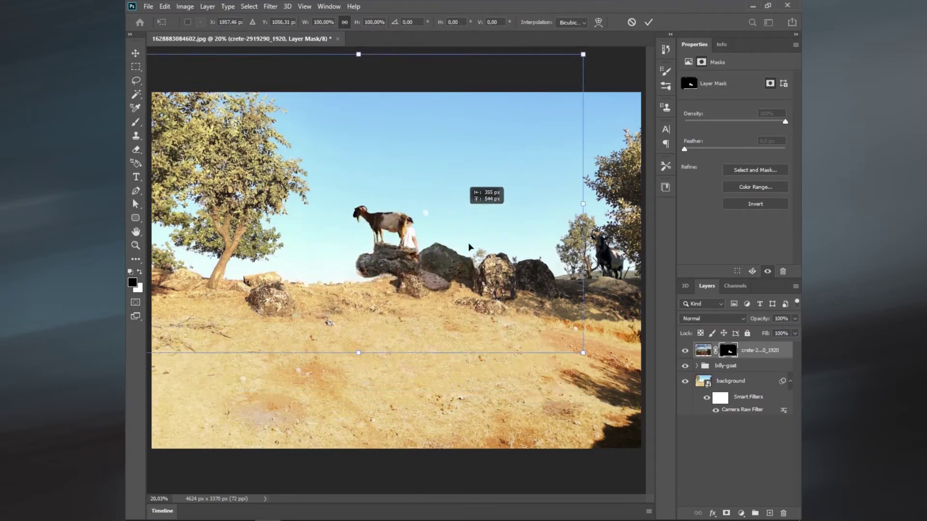
left_click_drag(469, 247, 400, 262)
right_click(390, 240)
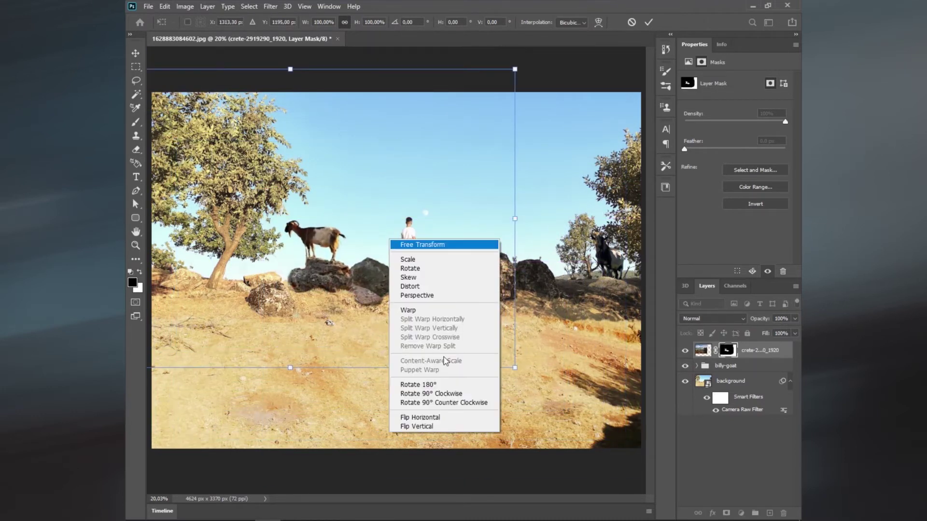
left_click(420, 417)
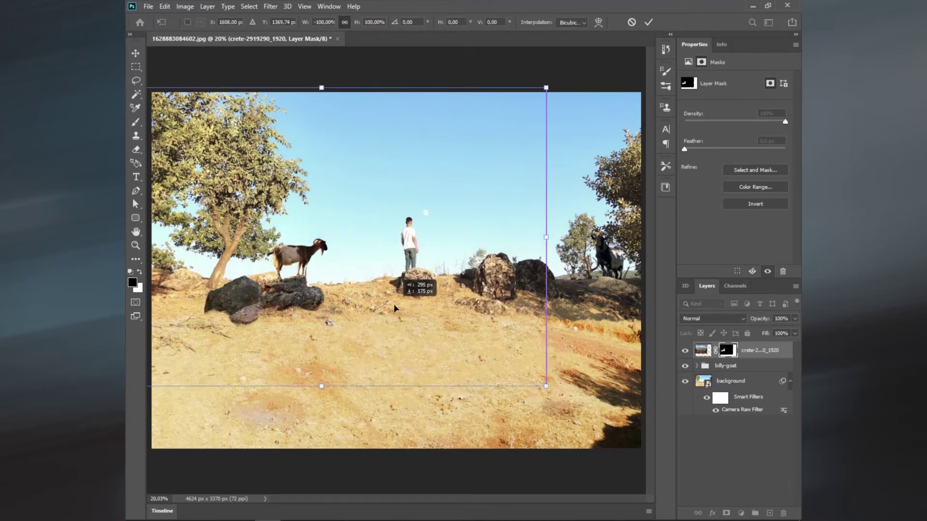
left_click_drag(394, 307, 299, 318)
key("Return")
key("b")
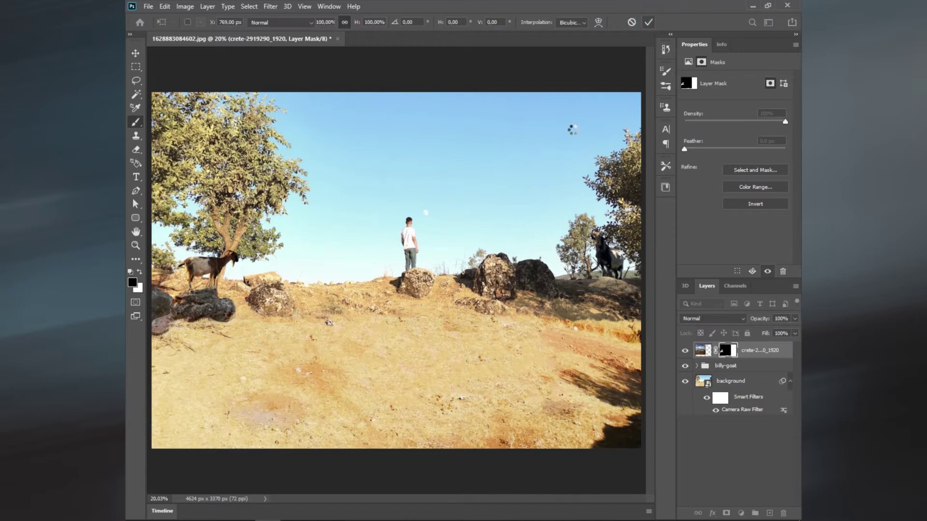
Rotate the layer about -2.12° with Free Transform.
left_click(165, 6)
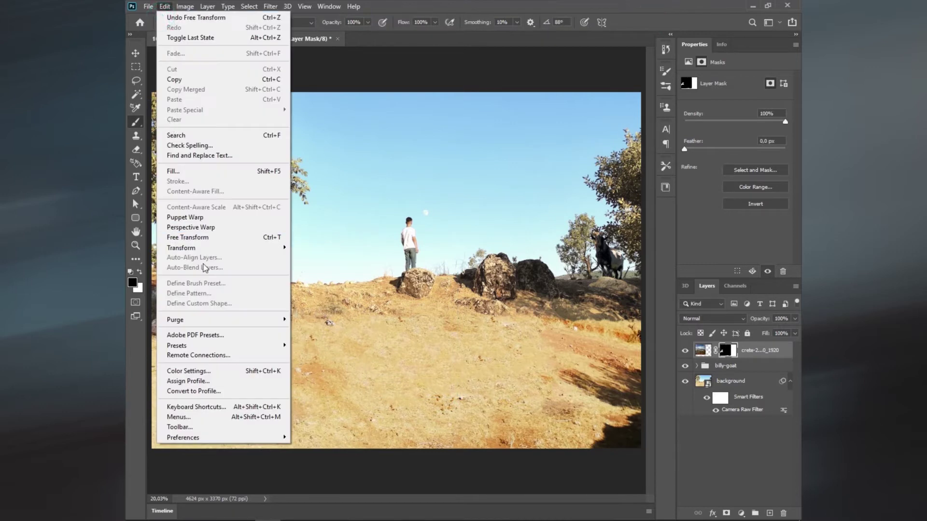
left_click(233, 241)
mouse_move(486, 97)
left_mouse_down()
mouse_move(480, 91)
mouse_move(473, 111)
left_mouse_up()
left_click(649, 23)
key("b")
Enlarge the goat and rocks to about 111.67% and nudge them up-right.
left_click(164, 6)
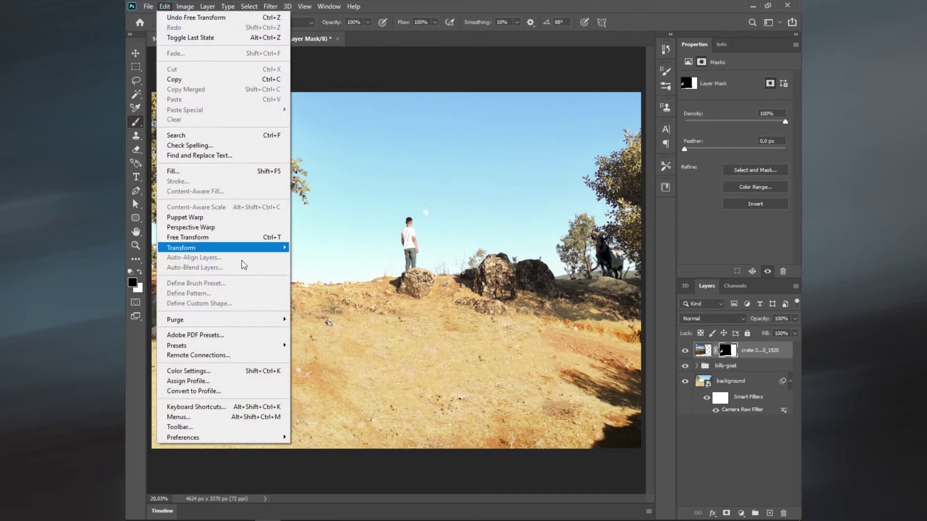
left_click(258, 237)
left_click_drag(465, 85, 490, 67)
mouse_move(416, 207)
left_mouse_down()
mouse_move(429, 204)
mouse_move(420, 215)
left_mouse_up()
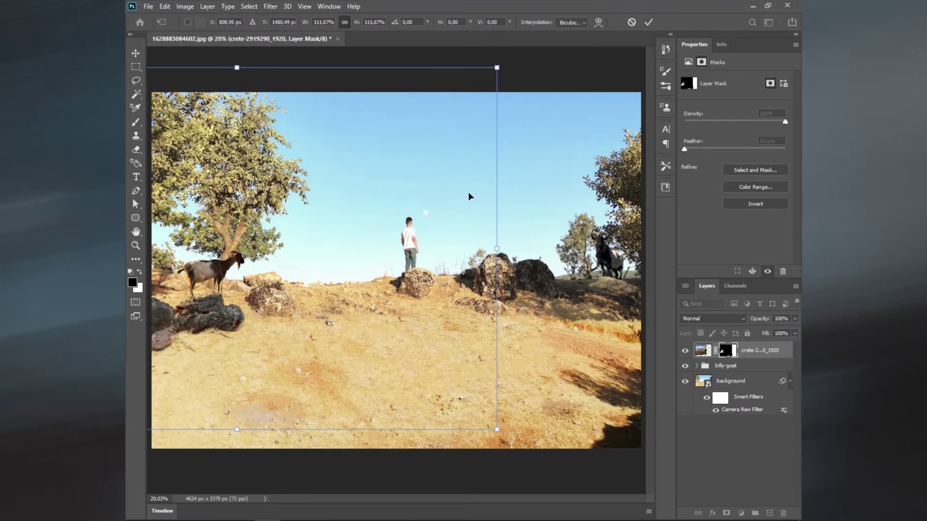
left_click(648, 22)
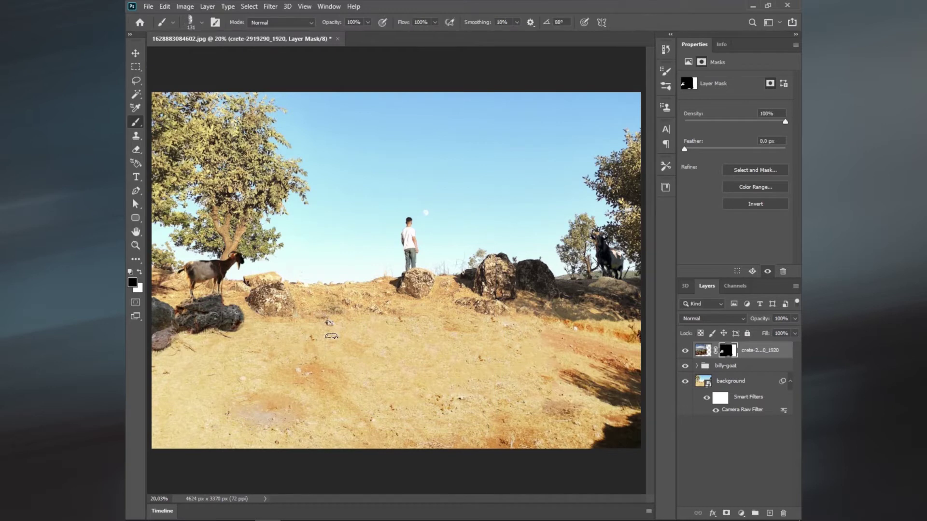
Scale the goat and rocks up again to 107.23% with Free Transform.
left_click(164, 6)
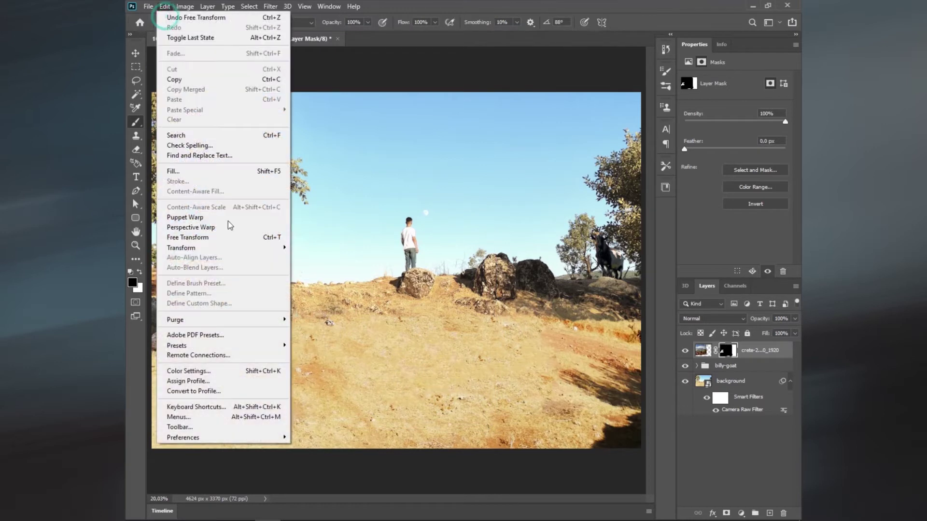
left_click(227, 238)
left_click_drag(499, 66, 530, 43)
Commit the enlargement, zoom out and target the layer's image instead of its mask.
left_click(648, 24)
key("ctrl+minus")
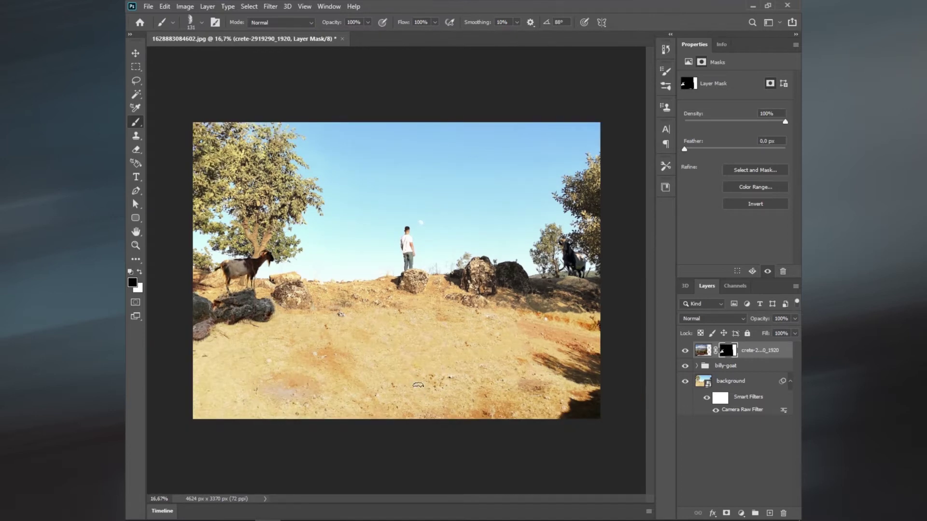
left_click(723, 444)
left_click(703, 350)
Put the goat-and-rocks layer into a new group named crete.
double_click(749, 352)
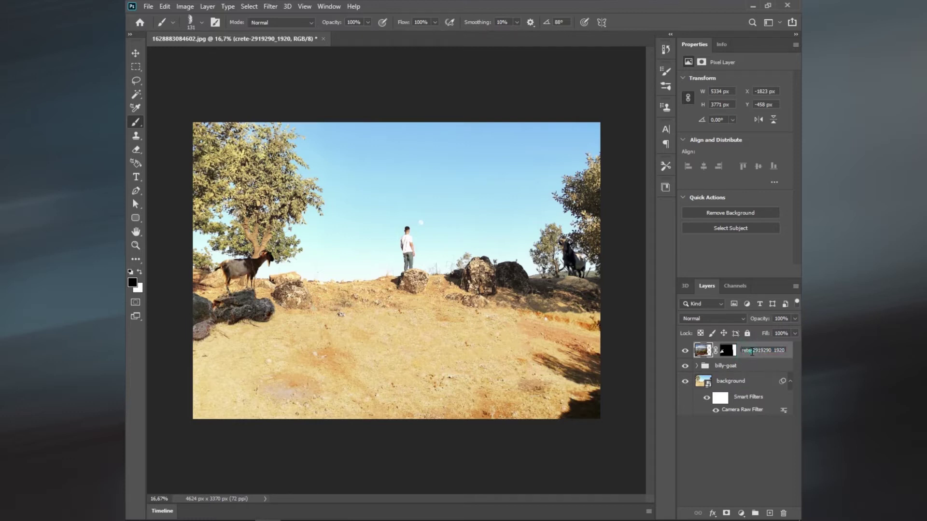
left_click(739, 462)
left_click_drag(703, 350, 756, 513)
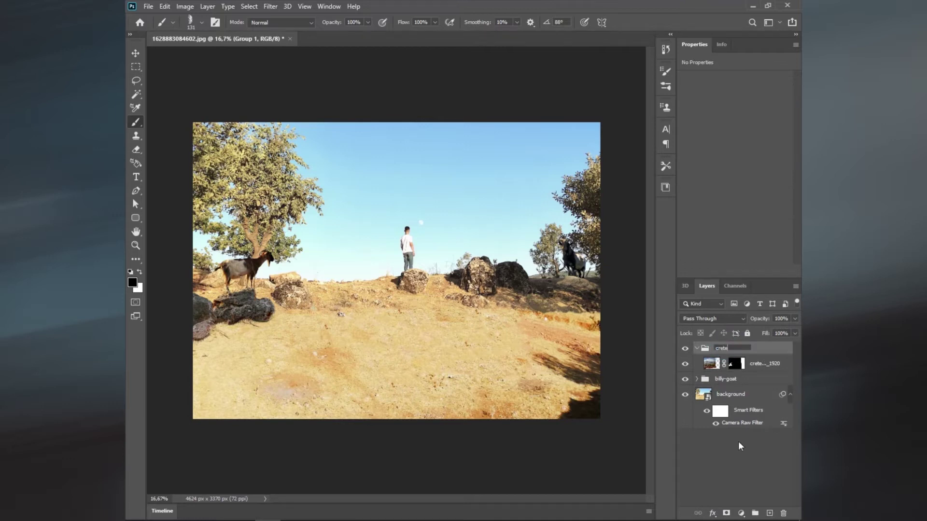
left_click(709, 366)
Copy the billy-goat group's Levels, Brightness/Contrast and Vibrance adjustments into the crete group.
left_click(697, 379)
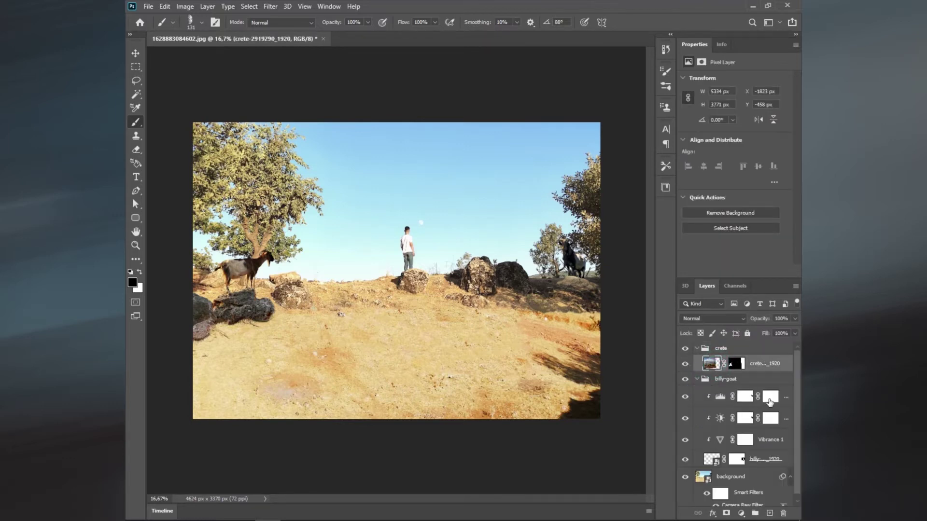
left_click(769, 403)
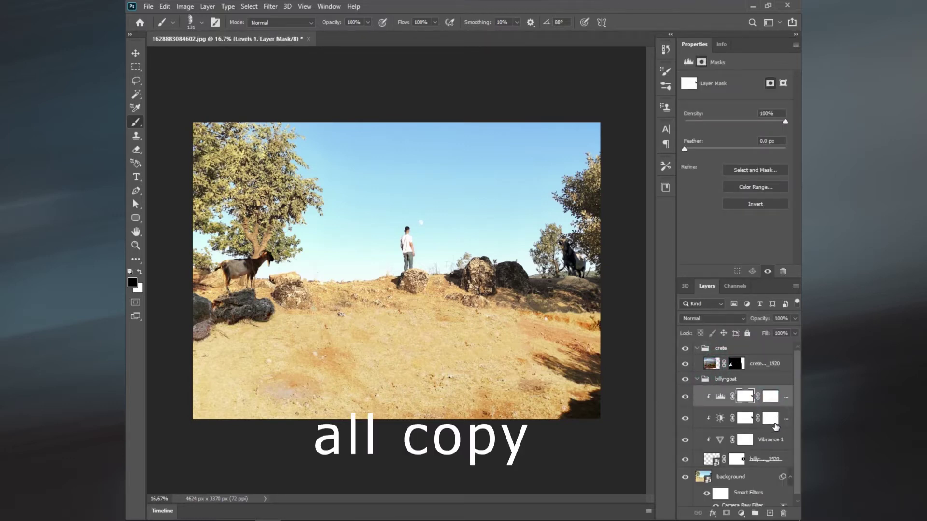
left_click(783, 422, "shift")
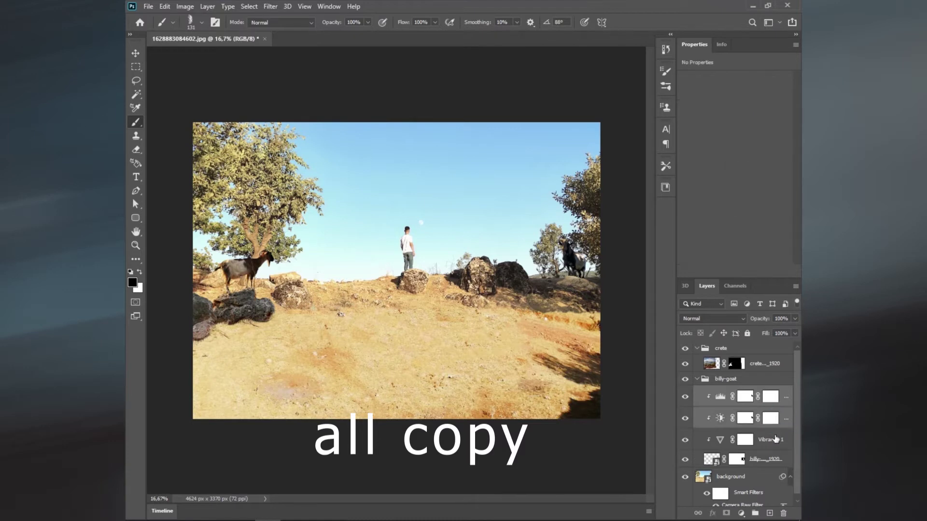
left_click(775, 438, "shift")
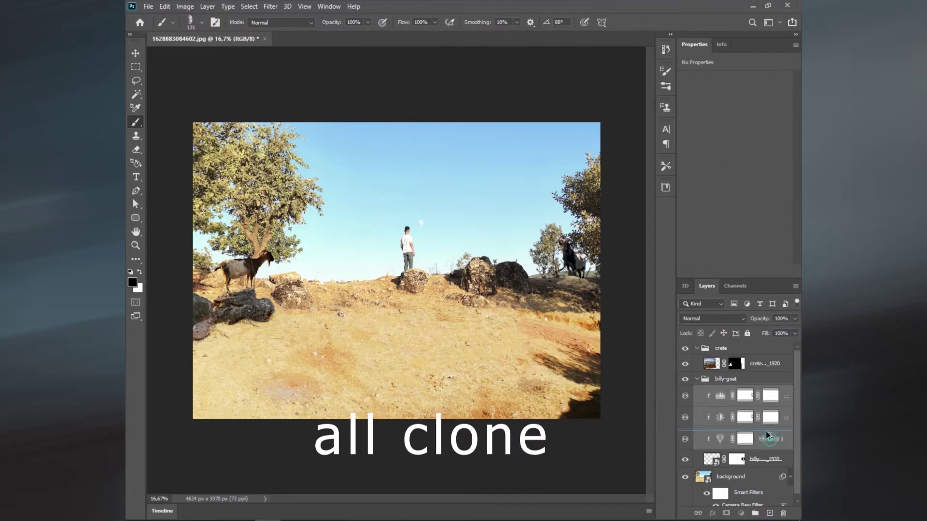
left_click_drag(774, 442, 755, 381)
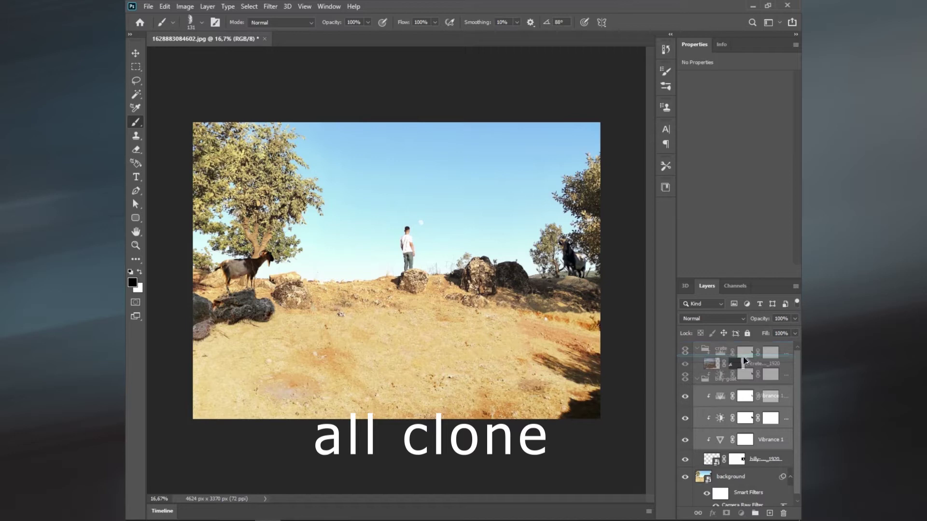
left_click_drag(749, 365, 749, 365)
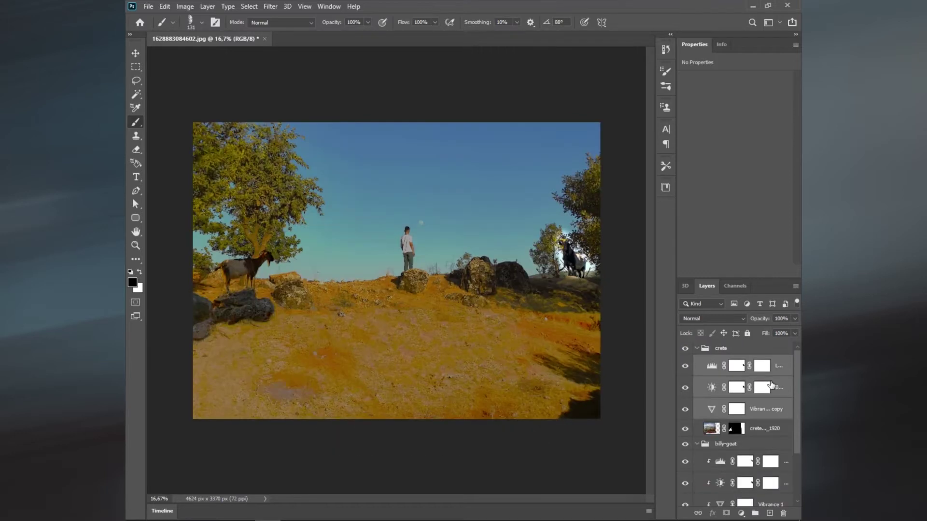
Clip the copied Levels, Brightness/Contrast and Vibrance adjustments to the crete goat layer.
left_click(738, 368)
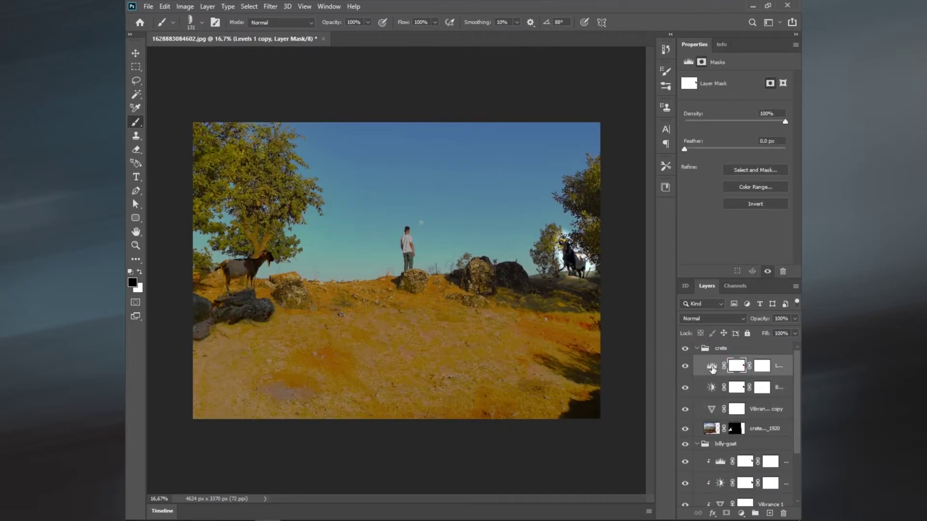
left_click(712, 369)
left_click(721, 271)
key("alt+bracketleft")
left_click(721, 271)
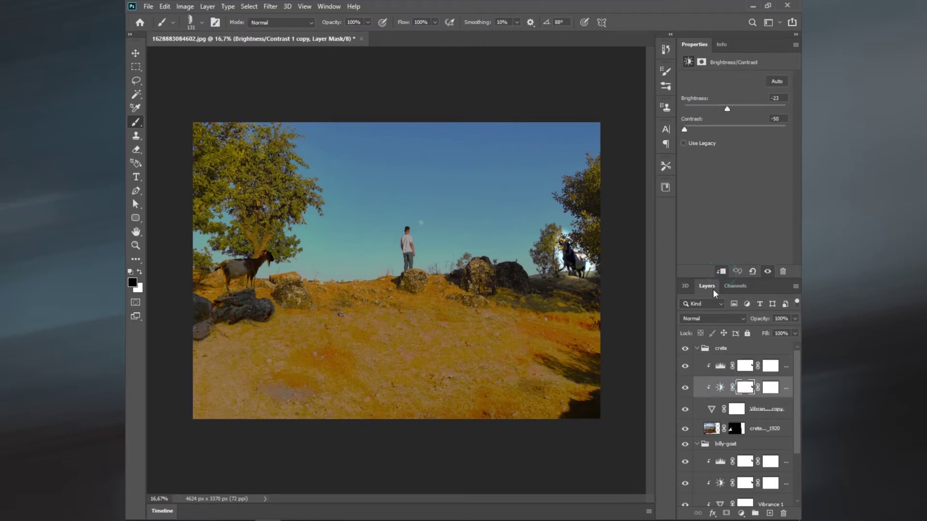
left_click(716, 410)
left_click(721, 272)
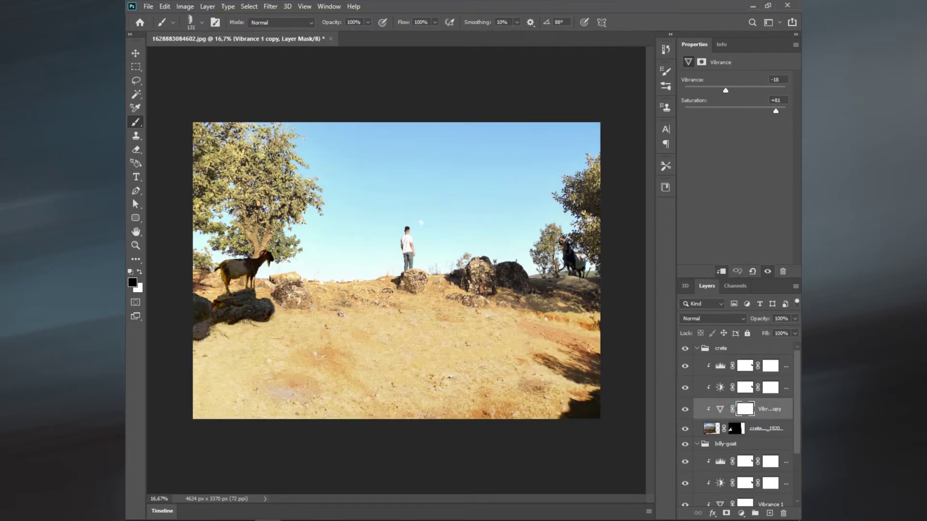
Delete the Brightness/Contrast copy and lower the crete Vibrance copy to +58.
left_click(729, 409)
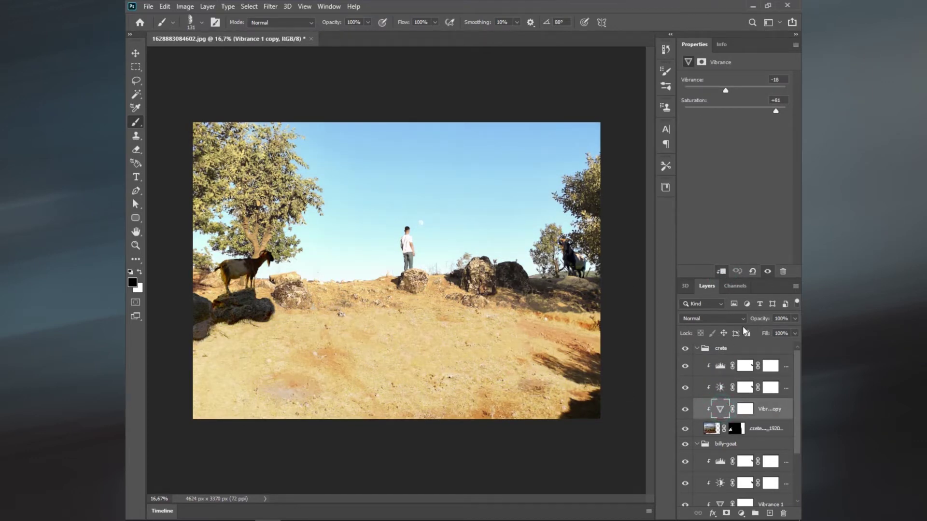
left_click(720, 366)
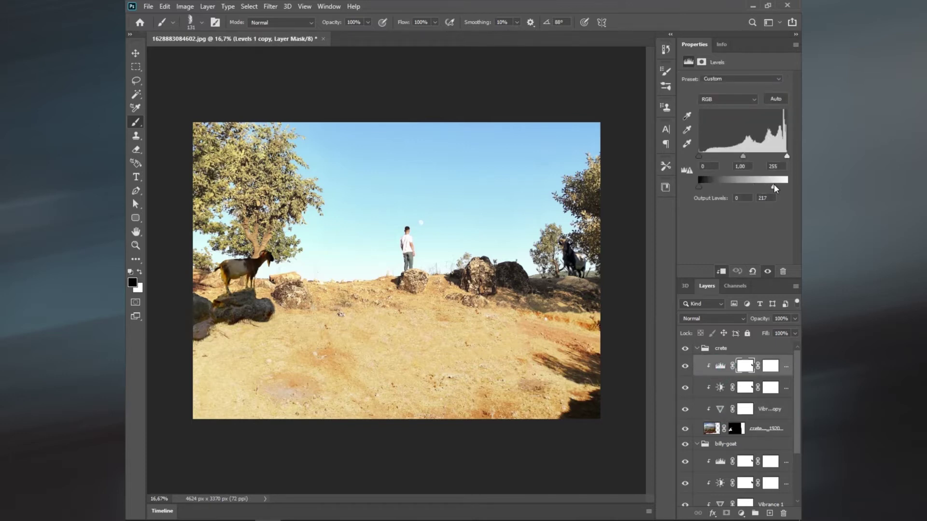
left_click(720, 388)
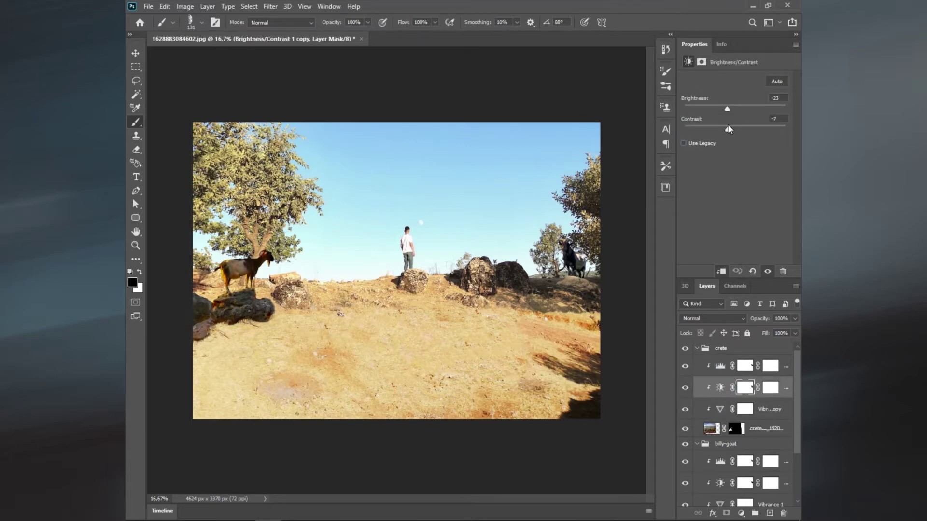
left_click_drag(727, 109, 764, 108)
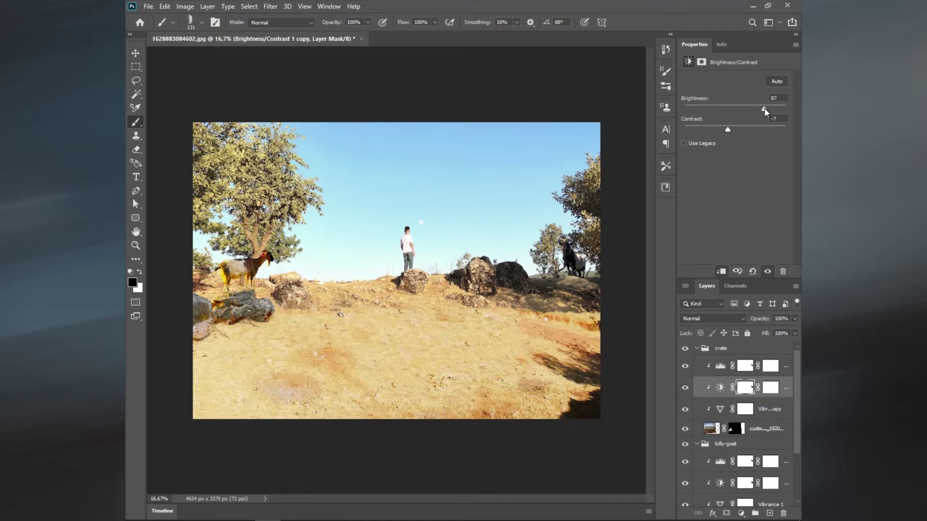
key("Delete")
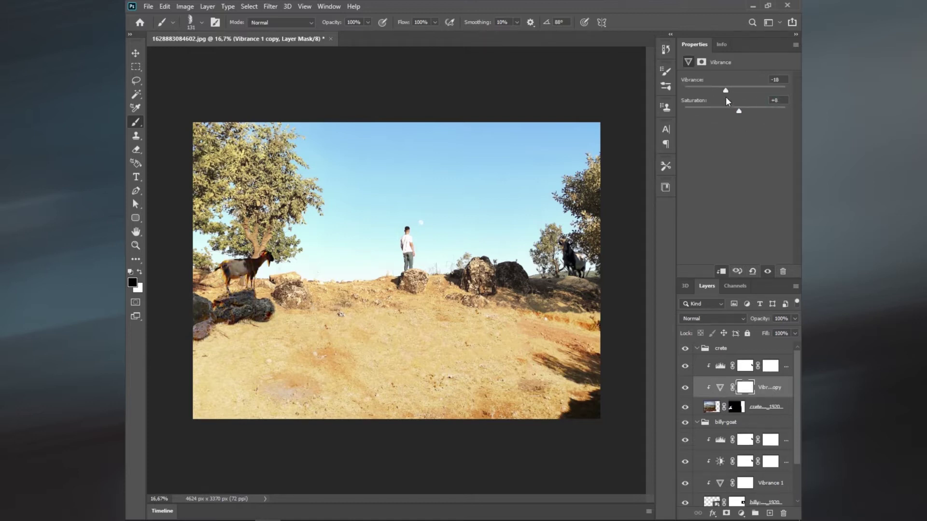
left_click_drag(768, 86, 763, 87)
Set the crete Levels copy's output white to 249 and collapse the goat groups.
key("alt+bracketright")
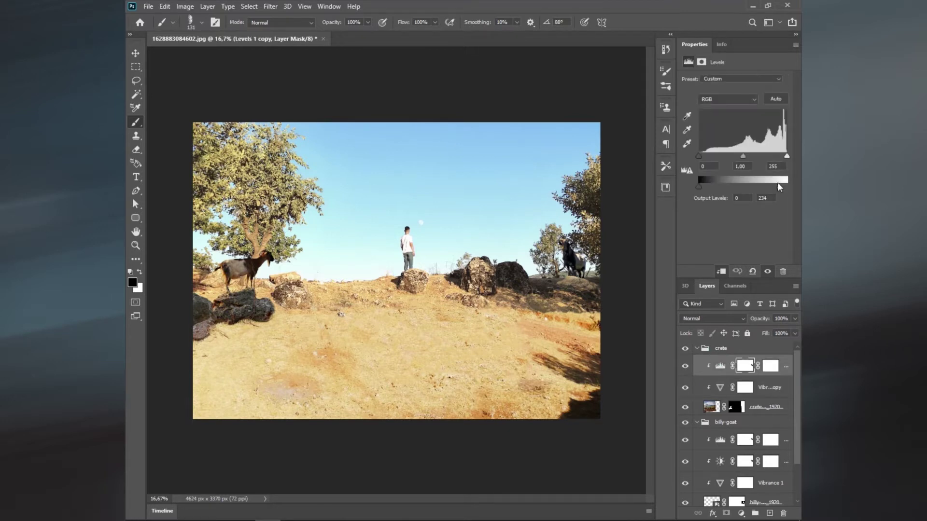
key("ctrl+z")
left_click_drag(783, 187, 786, 189)
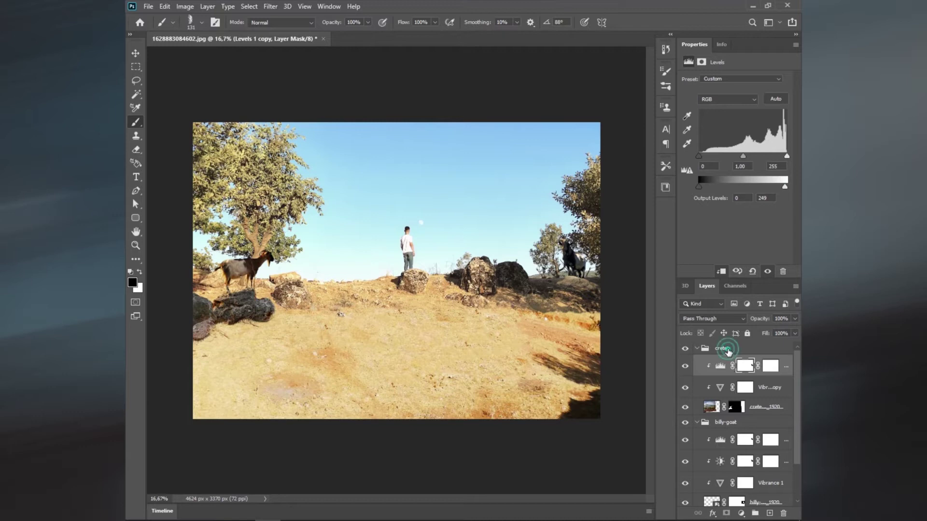
left_click(727, 350)
left_click(696, 423)
Drag goat-4017172_1920 from the G.O.A.T folder onto the canvas as a new layer above crete.
left_click(697, 348)
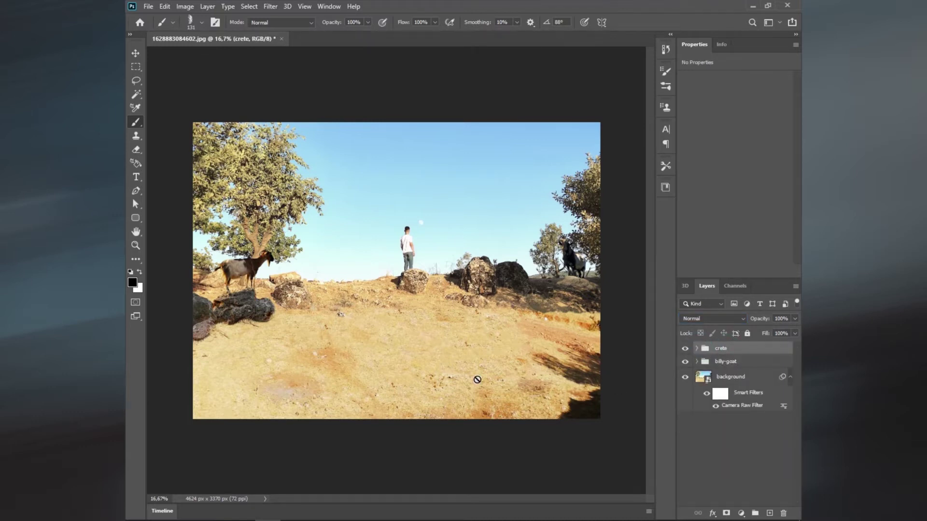
left_click(215, 519)
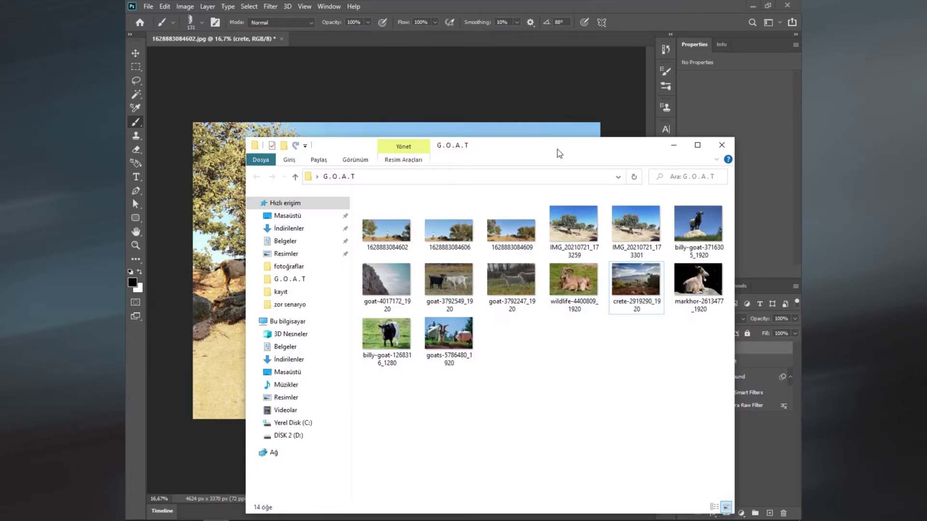
left_click_drag(554, 151, 588, 183)
mouse_move(418, 313)
left_mouse_down()
mouse_move(392, 311)
mouse_move(427, 296)
left_mouse_up()
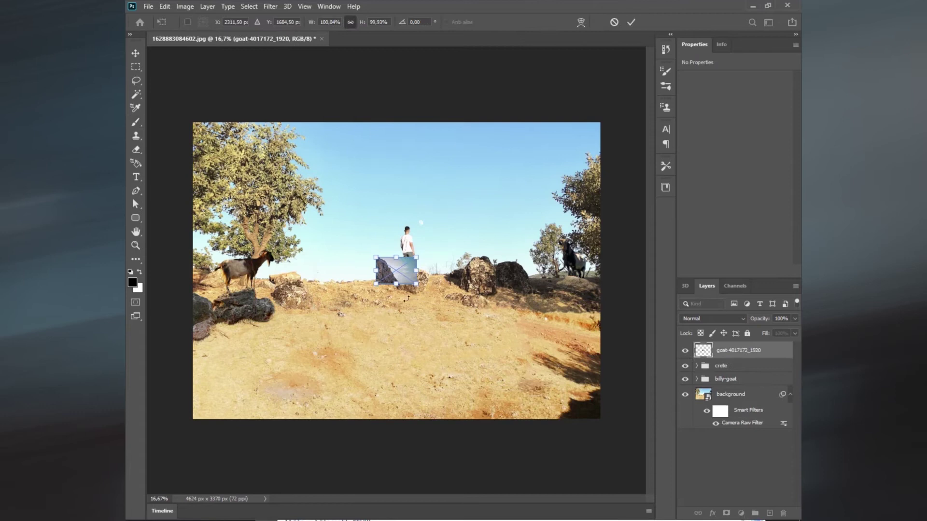
Enlarge the cliff photo, flip it horizontally and commit it over the top-right sky.
left_click_drag(414, 261, 502, 200)
right_click(388, 254)
left_click(425, 419)
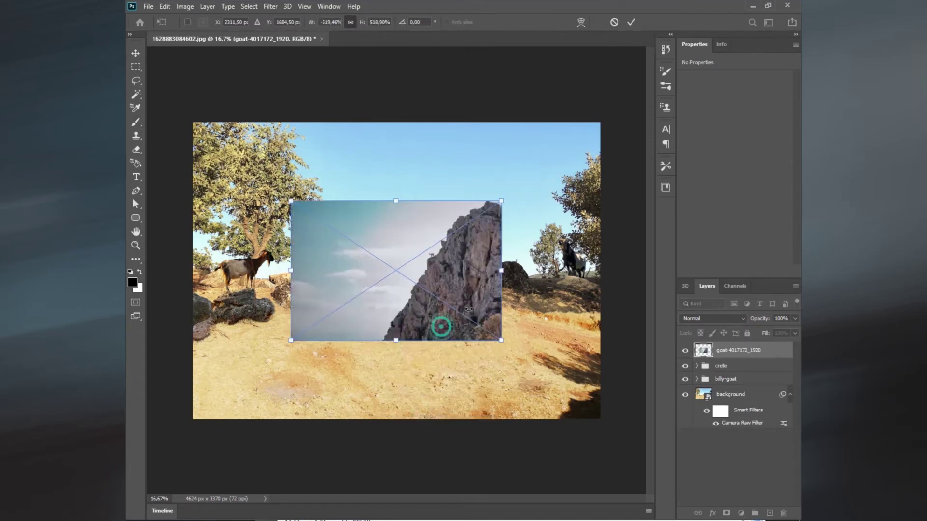
left_click_drag(468, 308, 568, 248)
left_click_drag(599, 130, 606, 114)
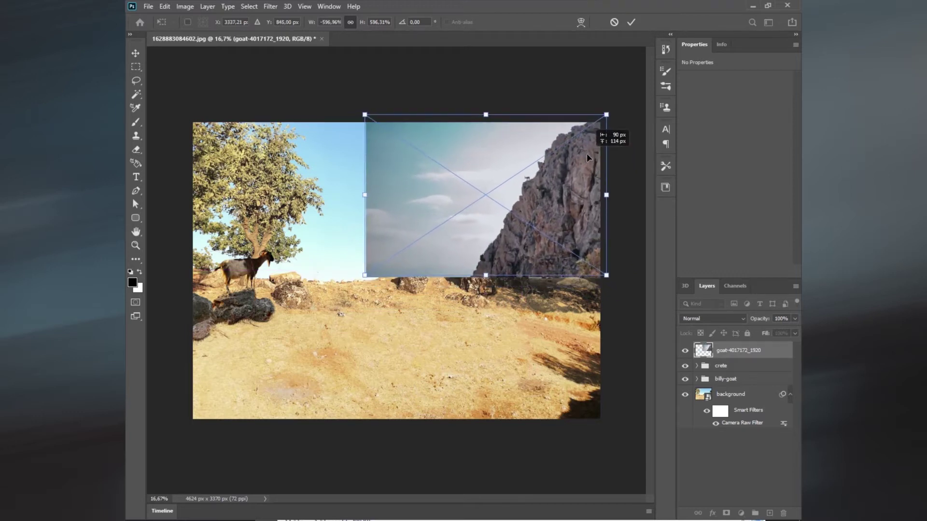
key("Return")
Set the cliff layer's opacity to 54% and nudge it down slightly.
left_click_drag(758, 320, 736, 323)
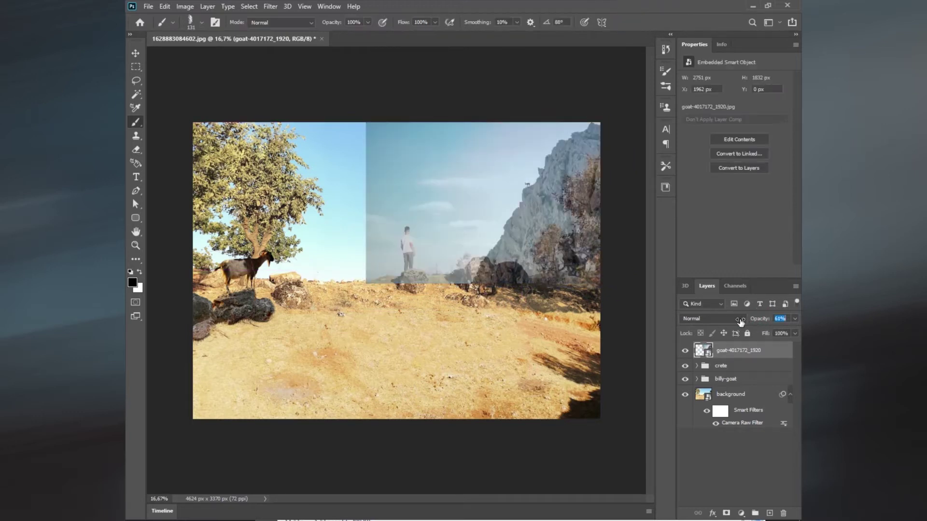
key("v")
left_click_drag(517, 200, 539, 207)
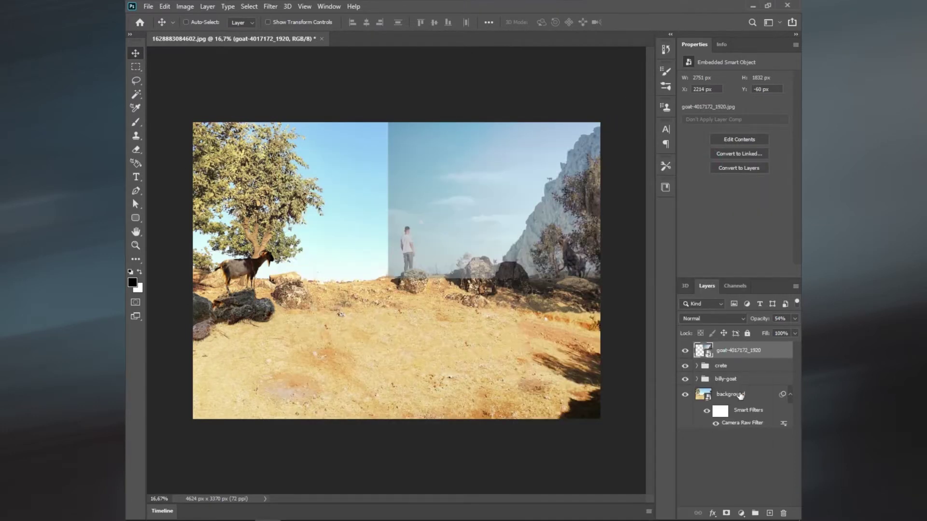
Add a layer mask to the cliff layer and restore its opacity to 100%.
left_click(727, 513)
left_click(703, 351)
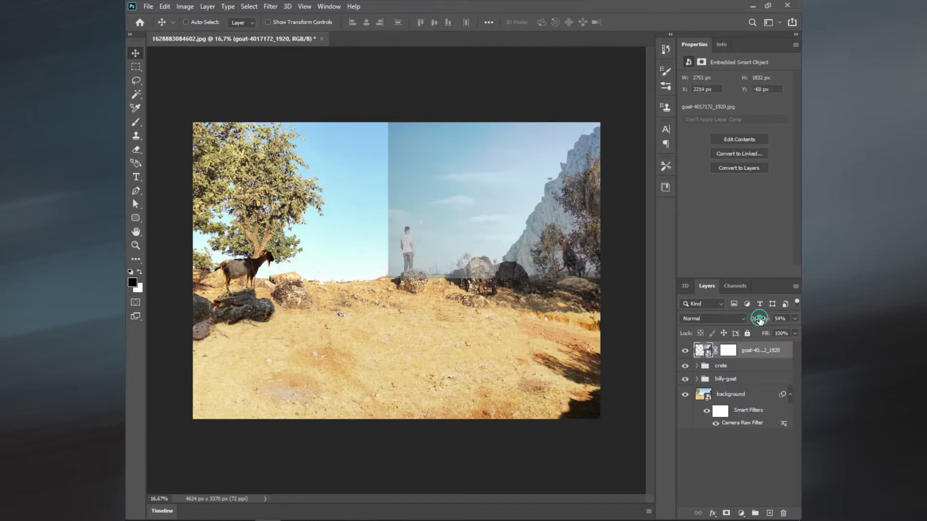
left_click_drag(759, 320, 791, 319)
left_click(728, 350)
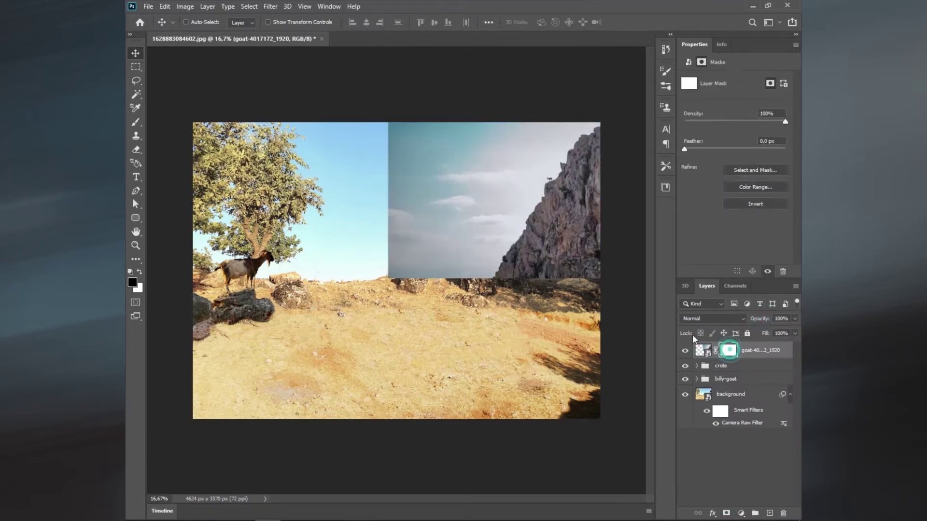
Select the cliff photo's cloudy sky with the Magic Wand, adding several areas.
left_click(136, 94)
left_click(431, 155)
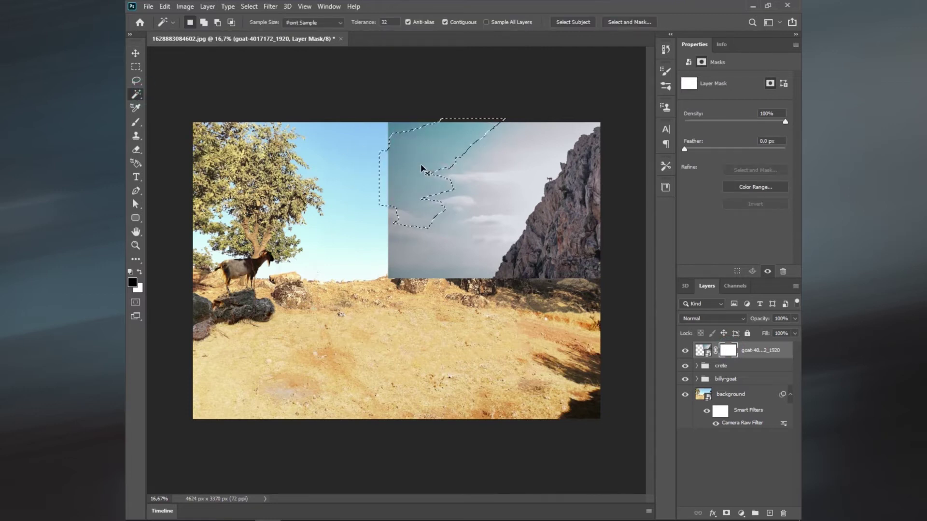
left_click(414, 166, "shift")
left_click(412, 228, "shift")
left_click(477, 241, "shift")
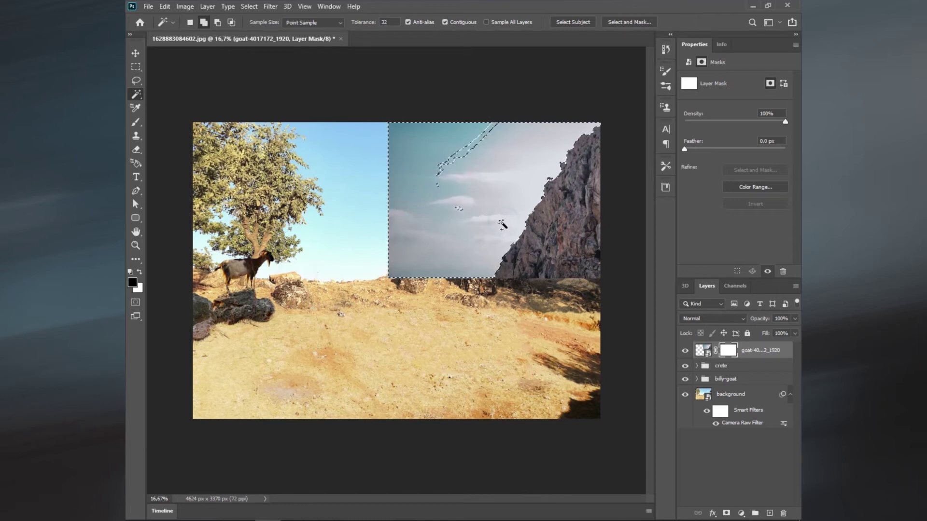
left_click(504, 172)
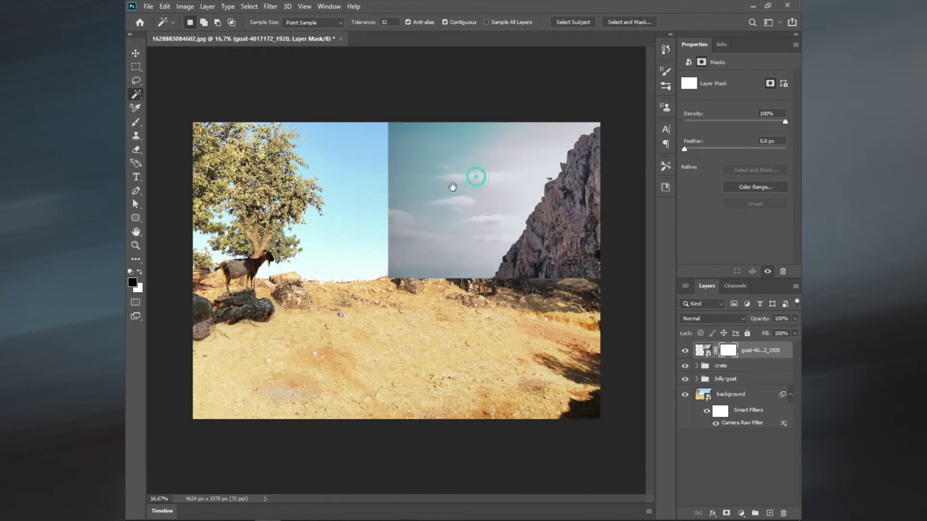
Switch to the Brush and paint a test stroke on the cliff mask.
key("b")
right_click(443, 197)
key("Escape")
left_click_drag(485, 189, 443, 197)
Paint out the cliff photo's sky with a large brush, deselect, and soften the cliff base.
key("bracketright")
key("bracketright")
key("bracketright")
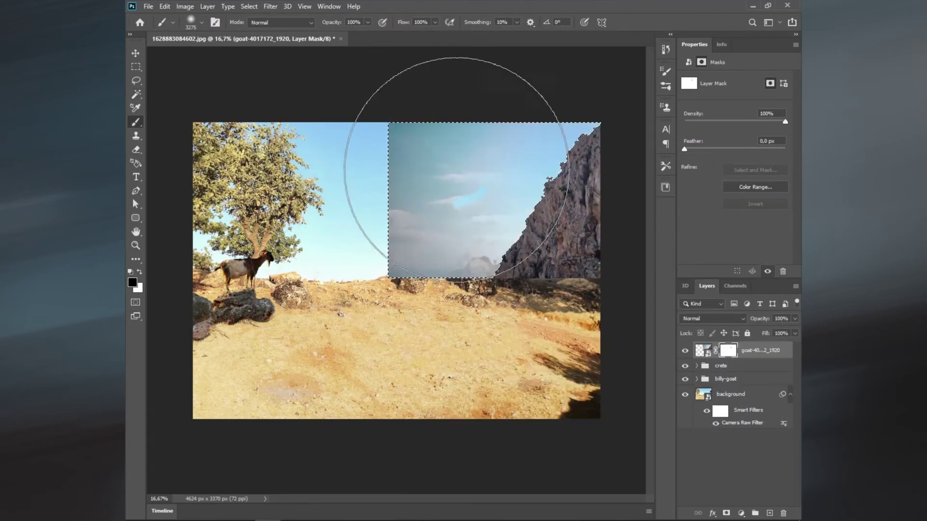
left_click_drag(445, 103, 392, 310)
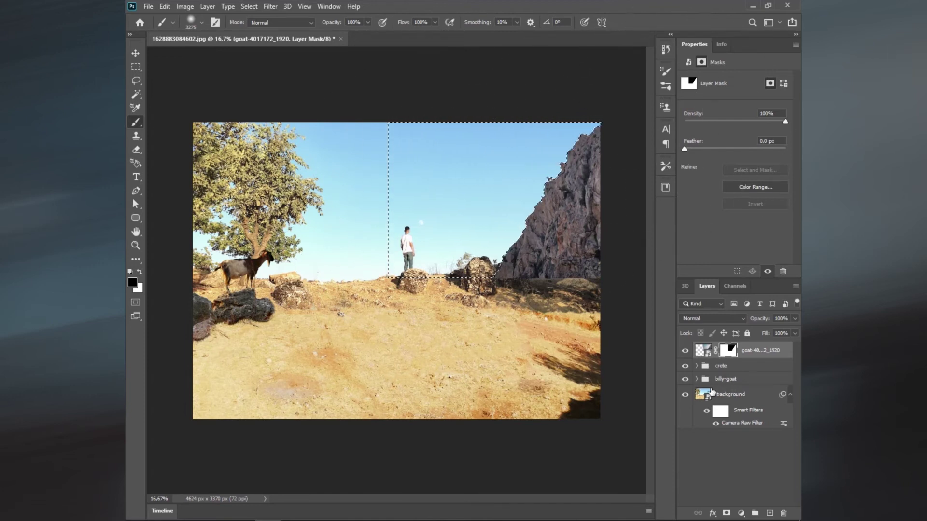
key("ctrl+d")
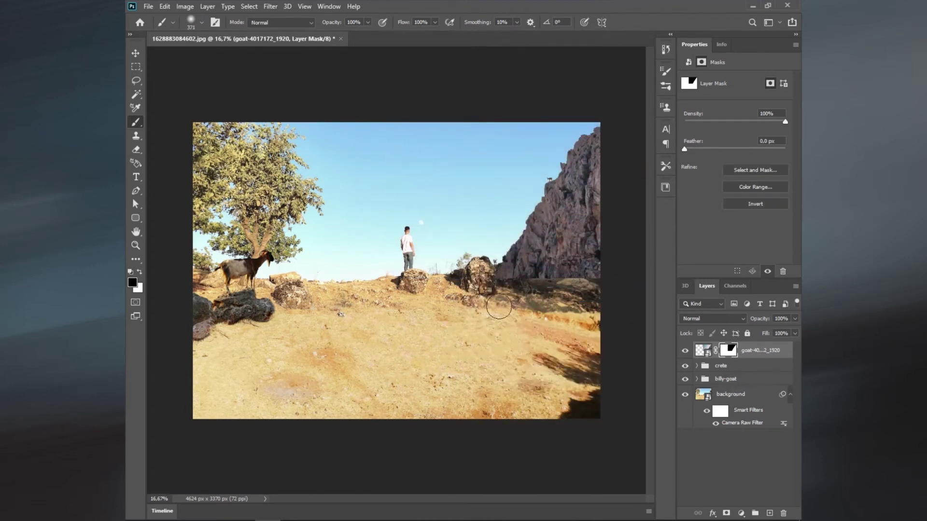
left_click_drag(509, 291, 506, 294)
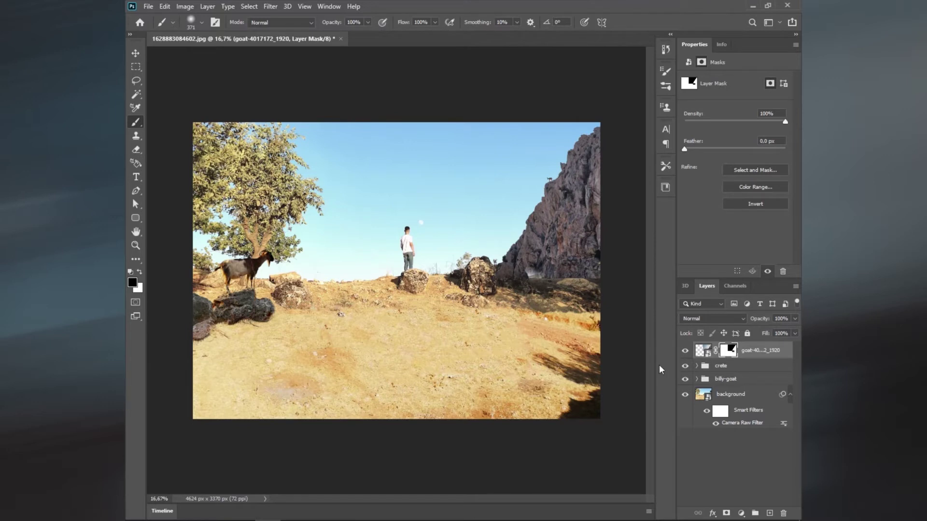
Enlarge the cliff and shift it down-left, checking the fit with a temporary opacity drop.
key("ctrl+t")
mouse_move(593, 173)
left_mouse_down()
mouse_move(567, 183)
mouse_move(572, 189)
left_mouse_up()
key("Return")
left_click_drag(759, 319, 752, 309)
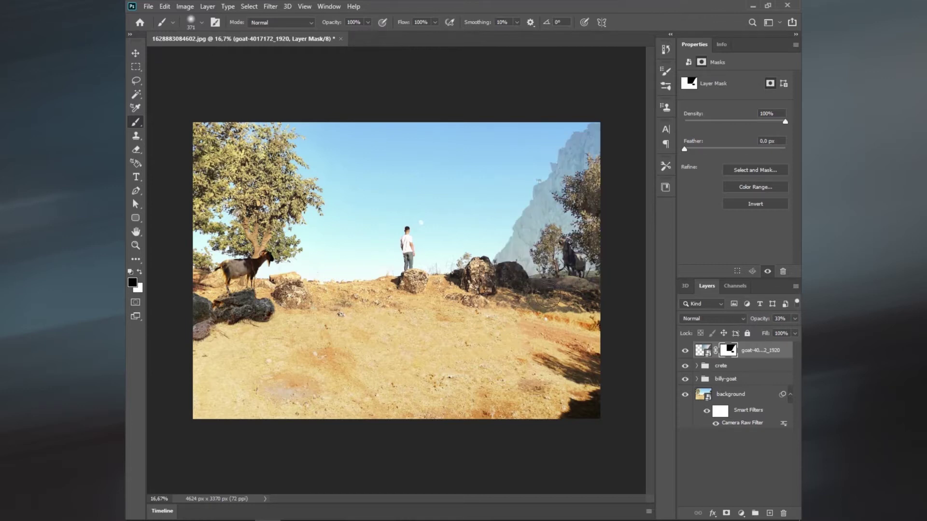
key("ctrl+z")
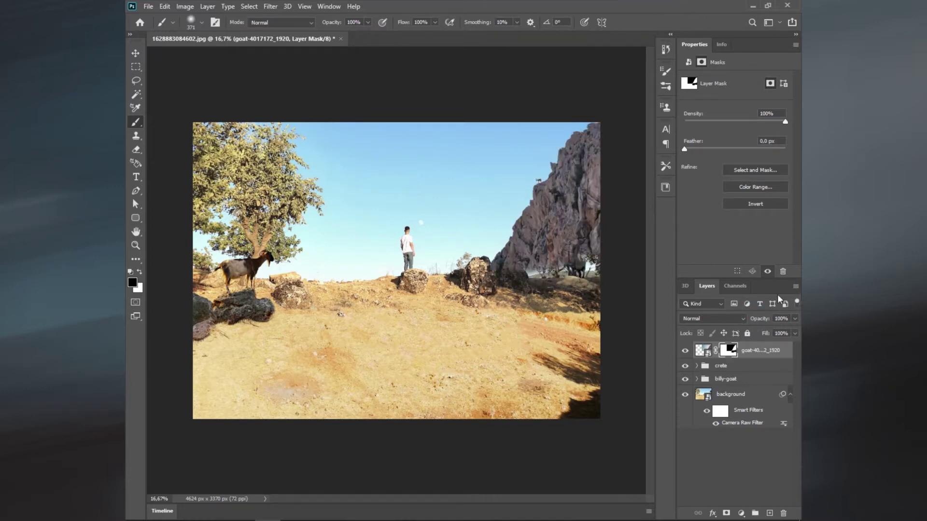
scroll(569, 270, "up", 2, "alt")
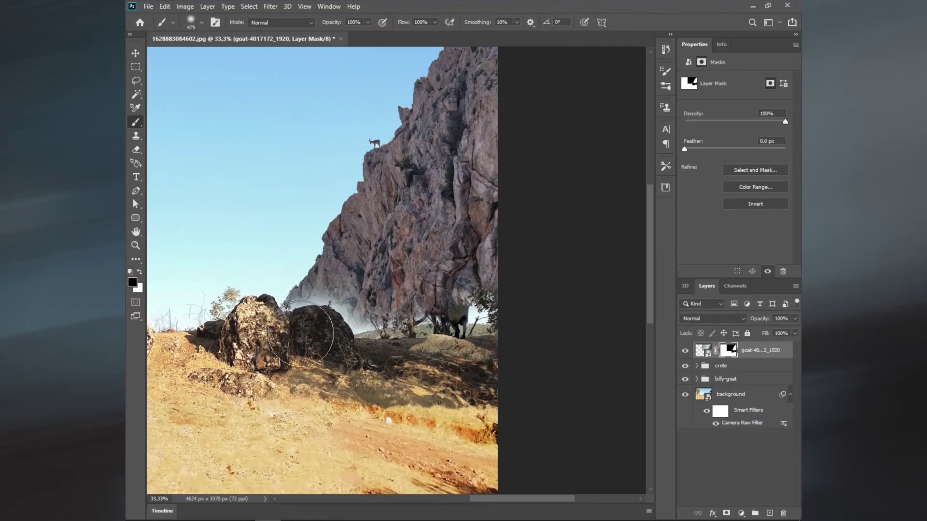
Reveal the tree and billy goat, hide the crete group, and move billy-goat to the top.
left_click_drag(331, 345, 495, 277)
left_click(684, 367)
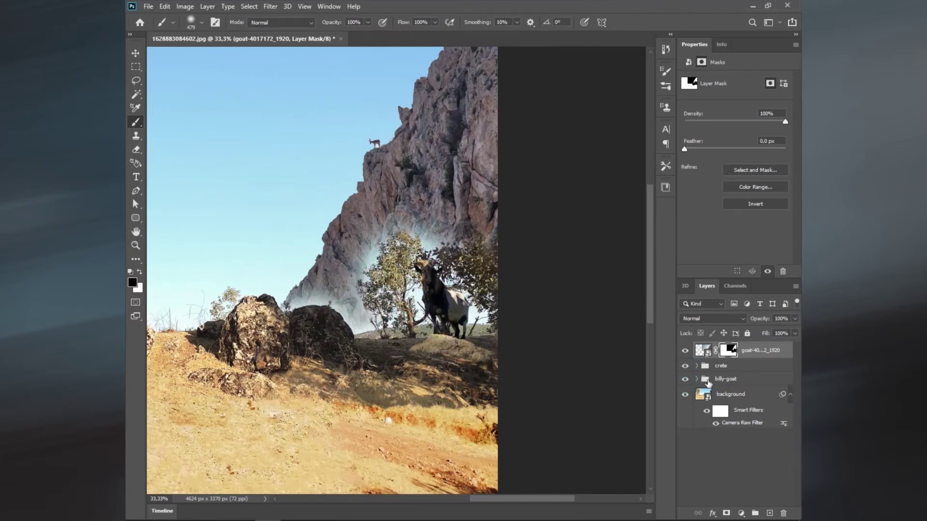
left_click_drag(721, 379, 718, 346)
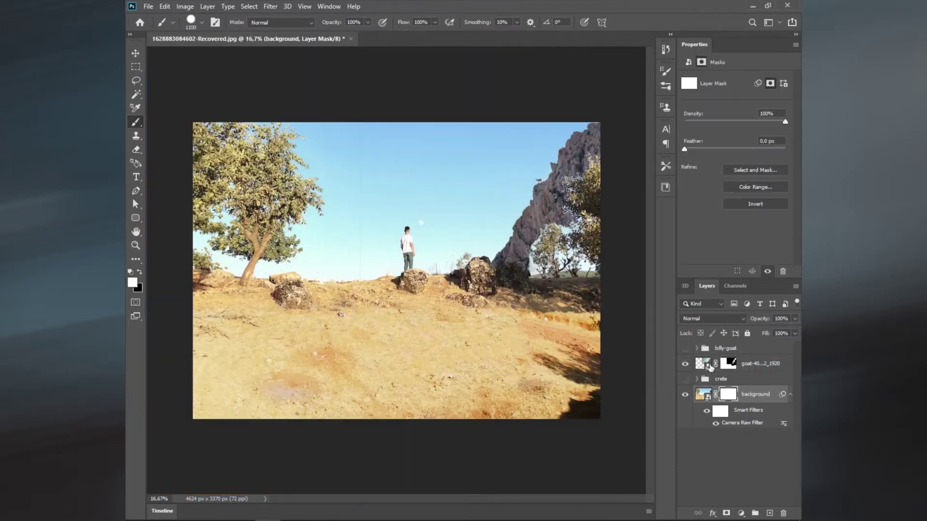
Paint the cliff mask to bring the rock back in above the ridge rocks.
left_click(729, 364)
right_click(566, 178)
key("Return")
mouse_move(552, 202)
left_mouse_down()
mouse_move(578, 259)
mouse_move(536, 260)
mouse_move(531, 251)
left_mouse_up()
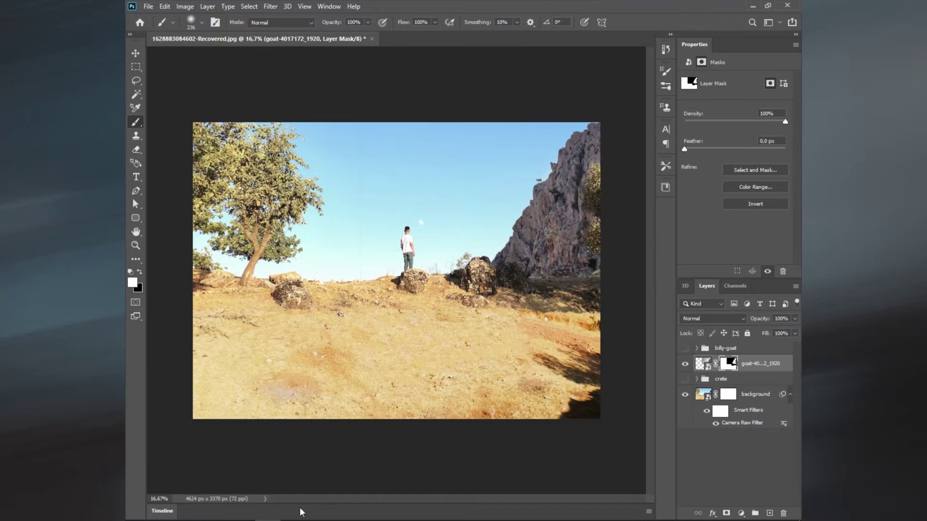
Open DISK 2 (D:) in a new window and select png-2375510 in PHOTOSHOP STICKER > Nature and Sky.
left_click(220, 519)
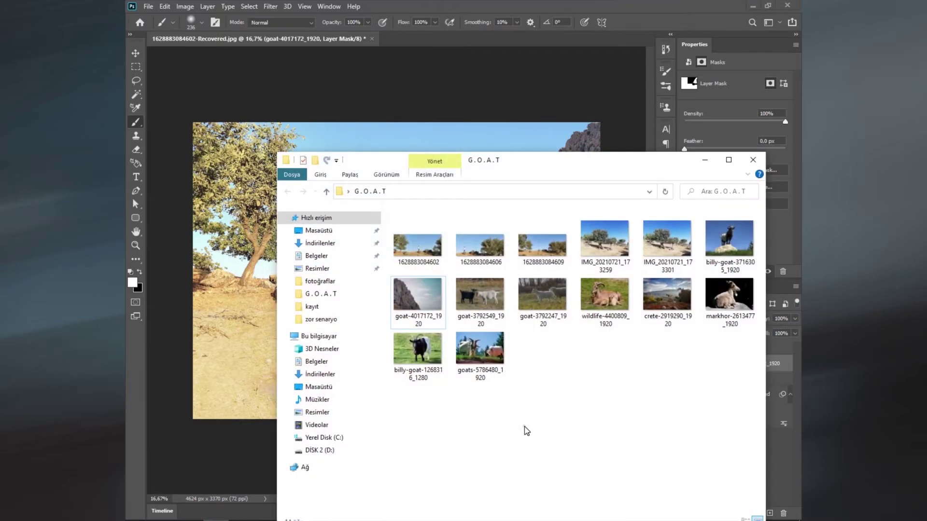
mouse_move(319, 451)
right_click(333, 454)
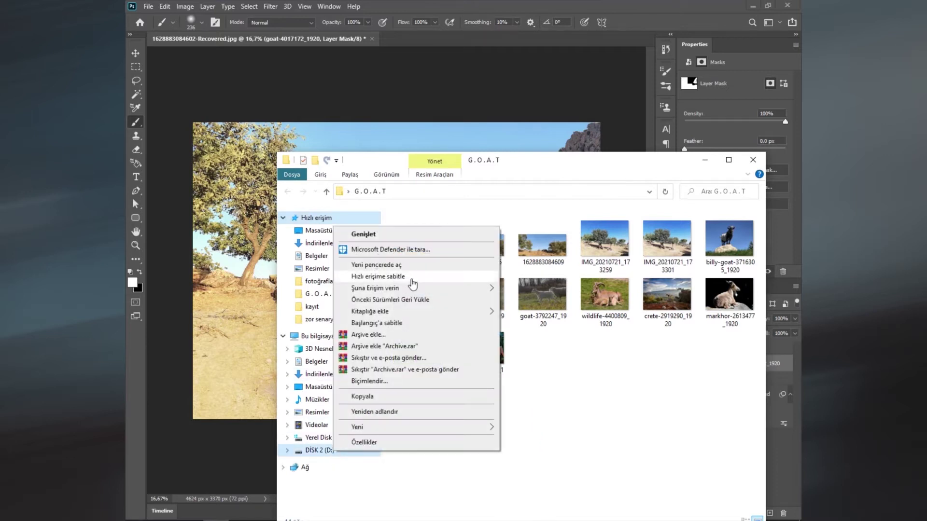
left_click(398, 275)
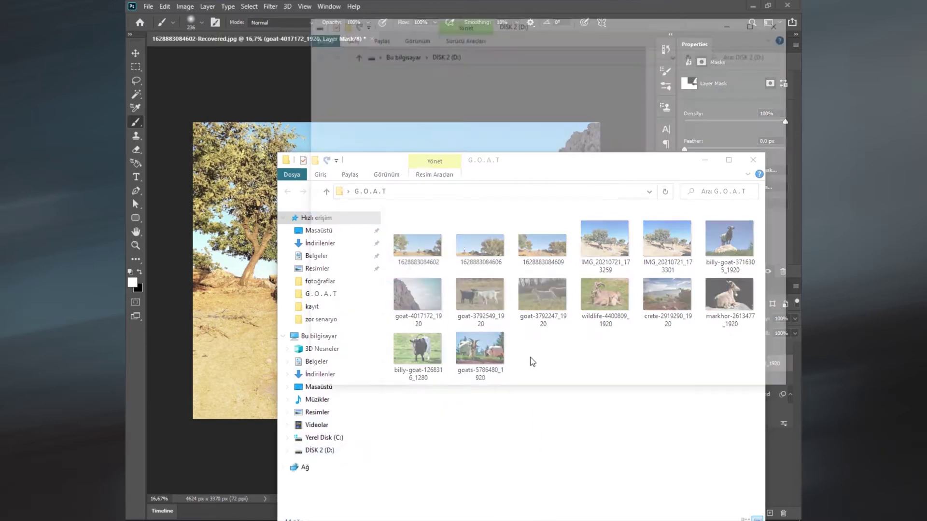
double_click(749, 232)
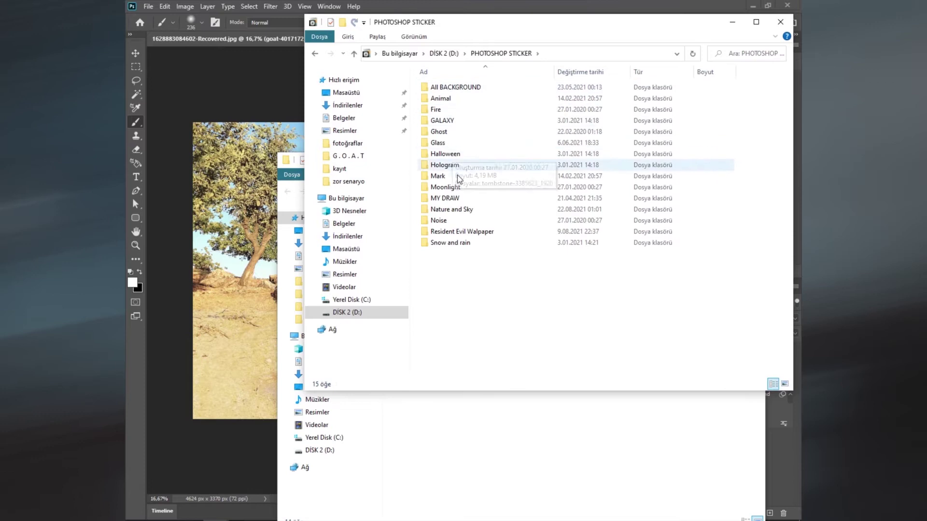
double_click(451, 209)
left_click(578, 172)
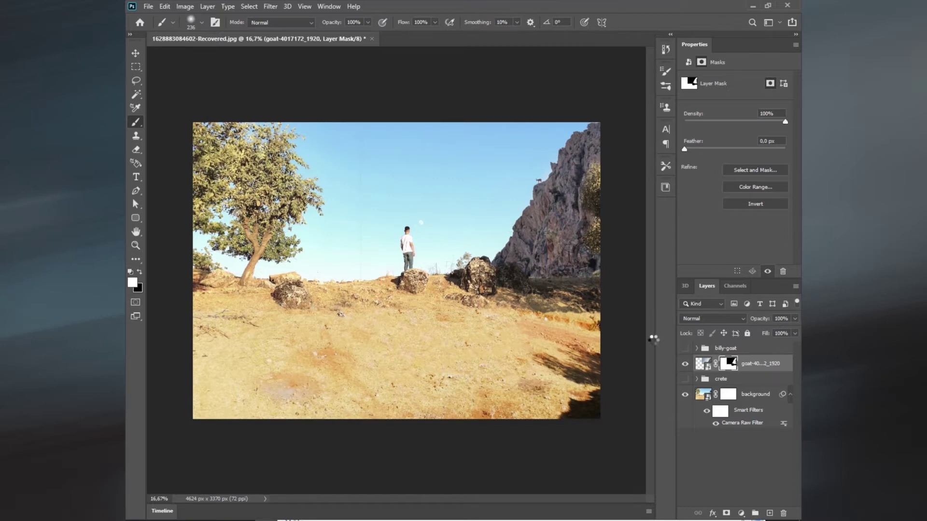
Show the crete goat group and the dark billy-goat group.
left_click(685, 396)
key("b")
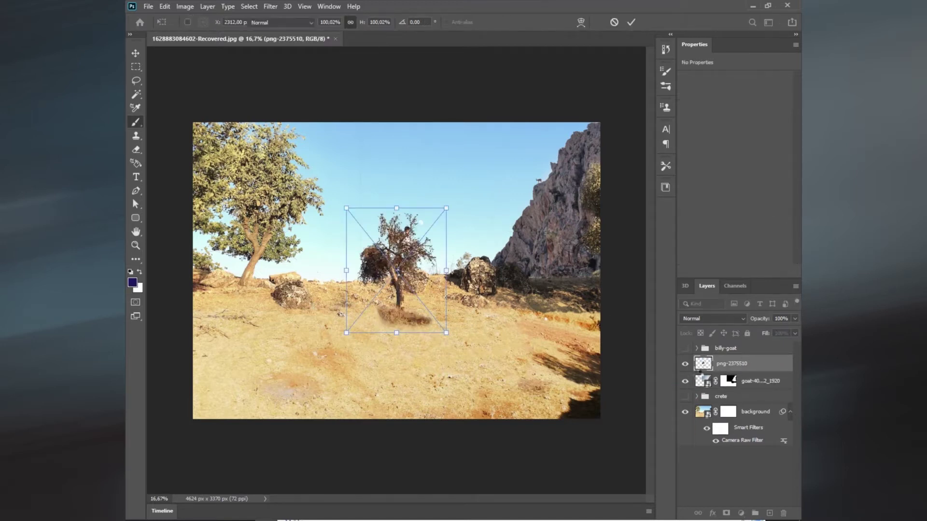
key("Return")
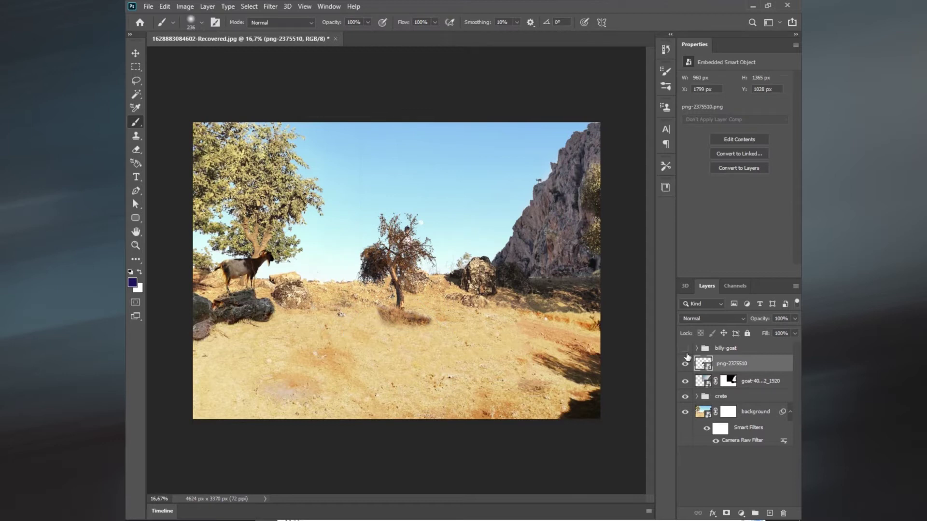
left_click(685, 348)
Move the png-2375510 tree onto the right-hand cliff, enlarged and tilted.
key("ctrl+t")
mouse_move(451, 281)
left_mouse_down()
mouse_move(610, 241)
mouse_move(641, 261)
mouse_move(612, 226)
left_mouse_up()
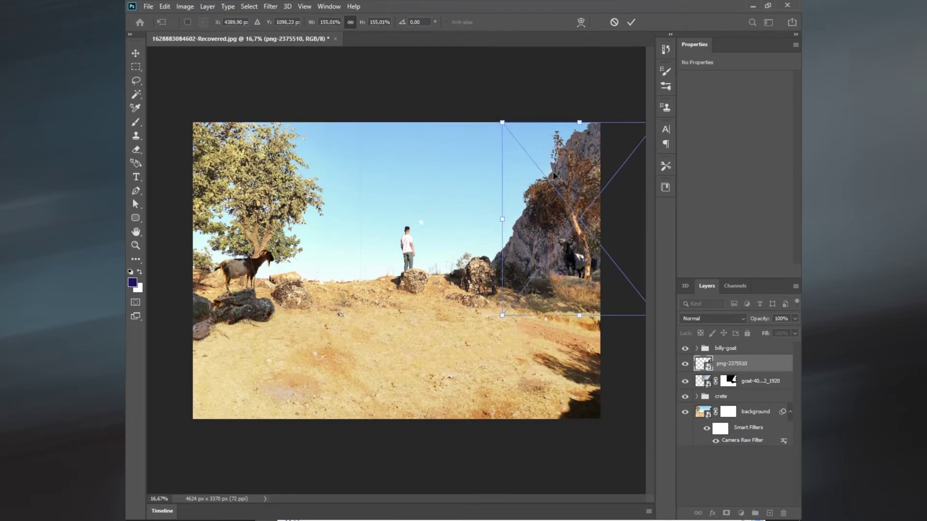
left_click_drag(601, 180, 610, 180)
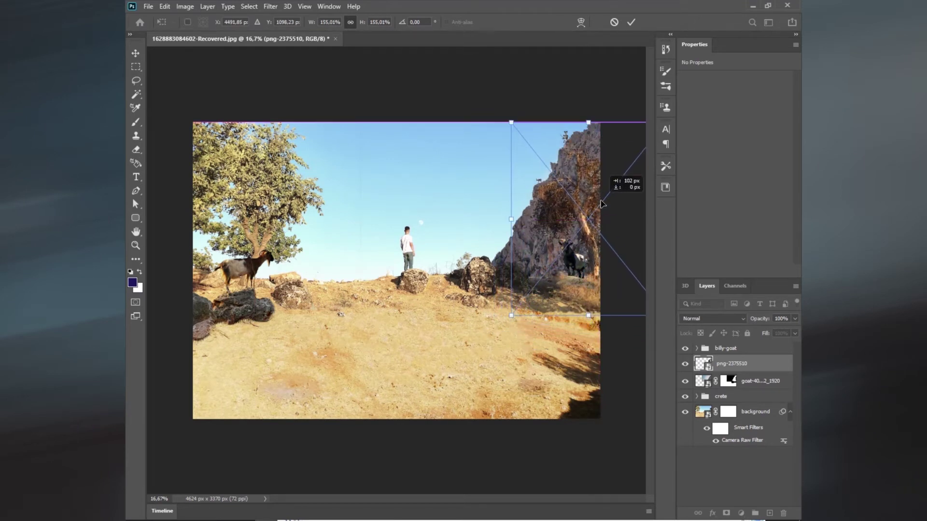
left_click_drag(589, 279, 527, 278)
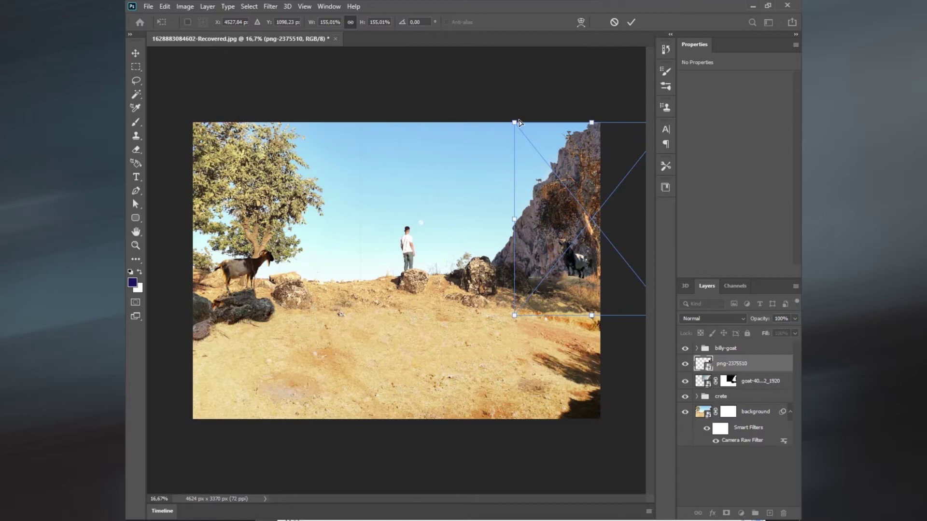
key("Return")
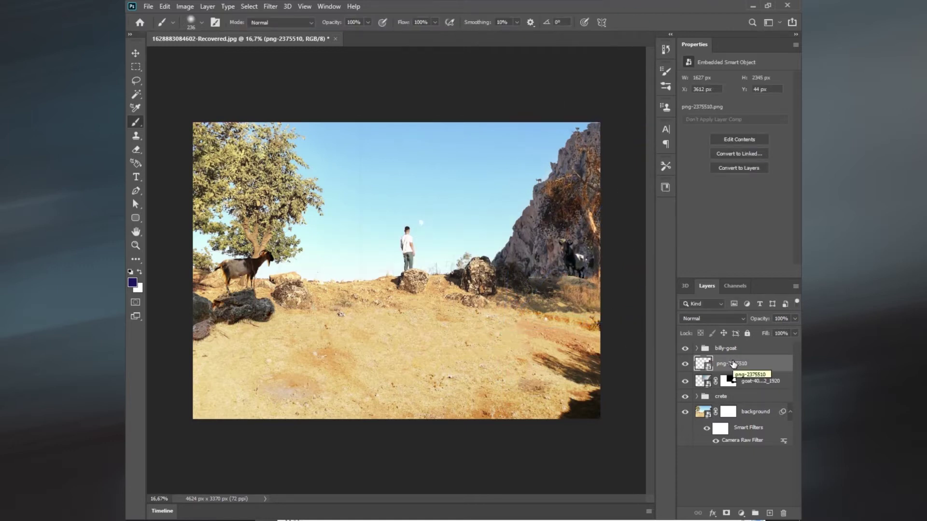
Move the billy-goat group slightly lower with Free Transform.
left_click(726, 349)
left_click(165, 6)
left_click(207, 238)
left_click_drag(567, 262, 572, 271)
left_click(649, 22)
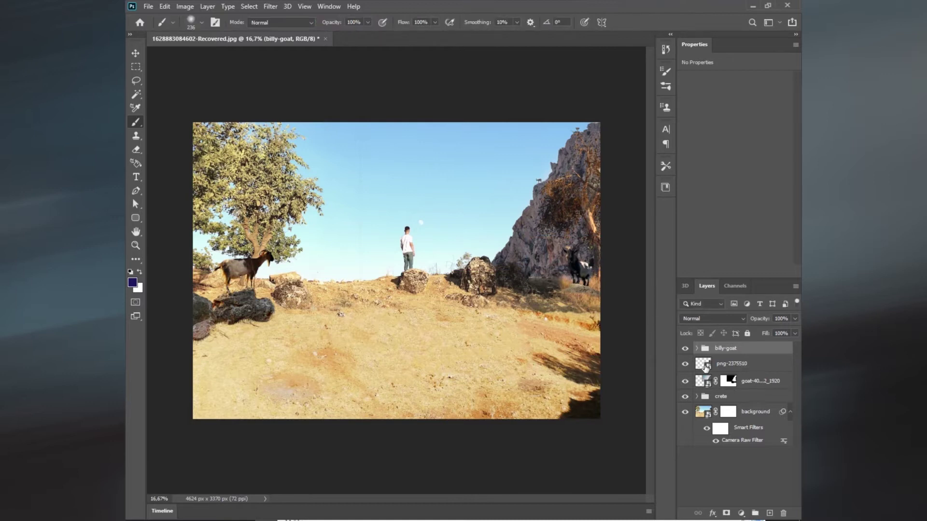
Hide the tree and paint the green bush and rock edges out of the cliff photo's mask.
left_click(685, 365)
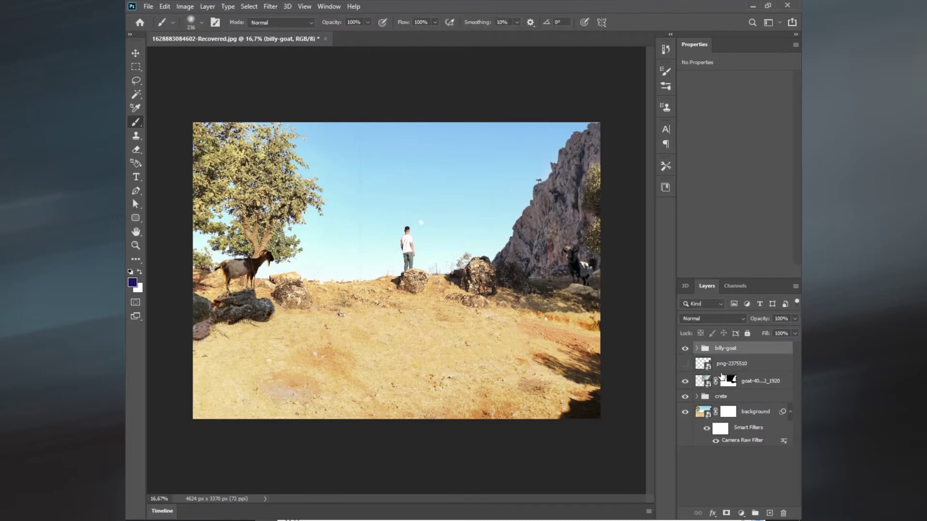
left_click(705, 412)
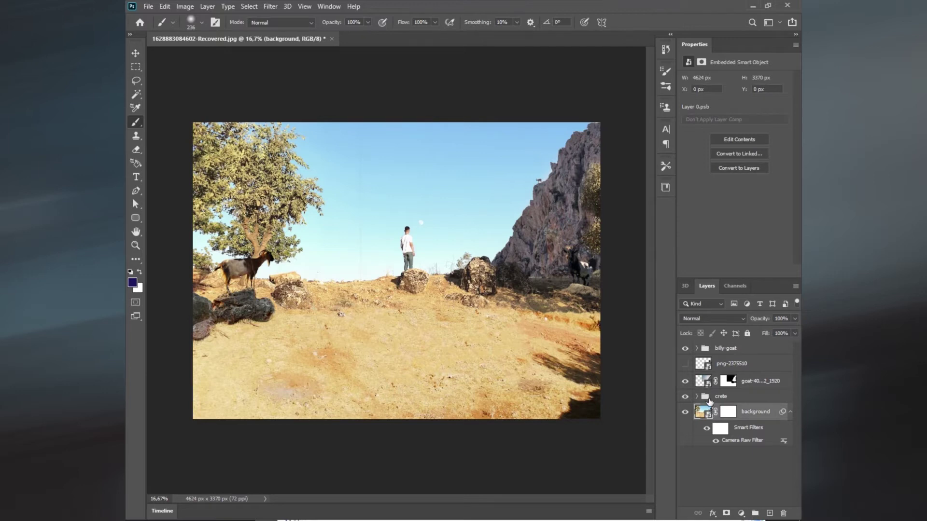
left_click(722, 382)
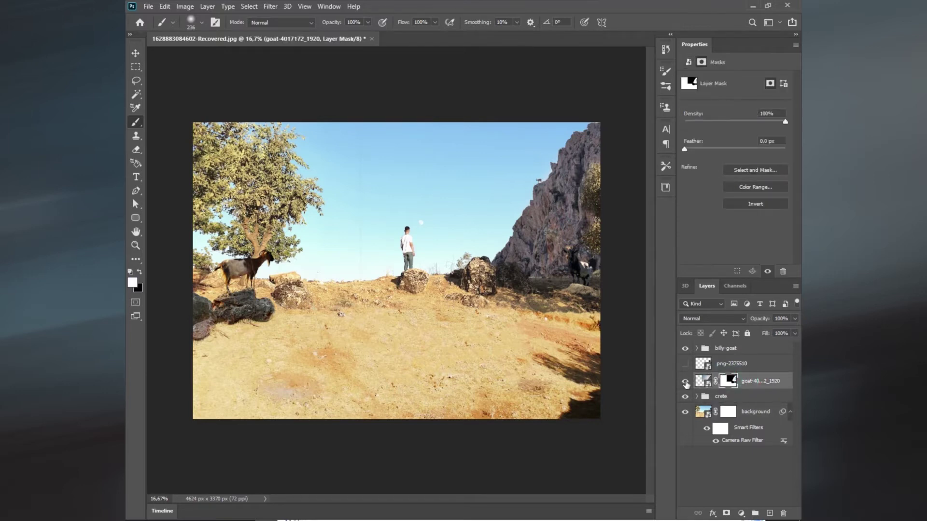
left_click_drag(583, 248, 592, 241)
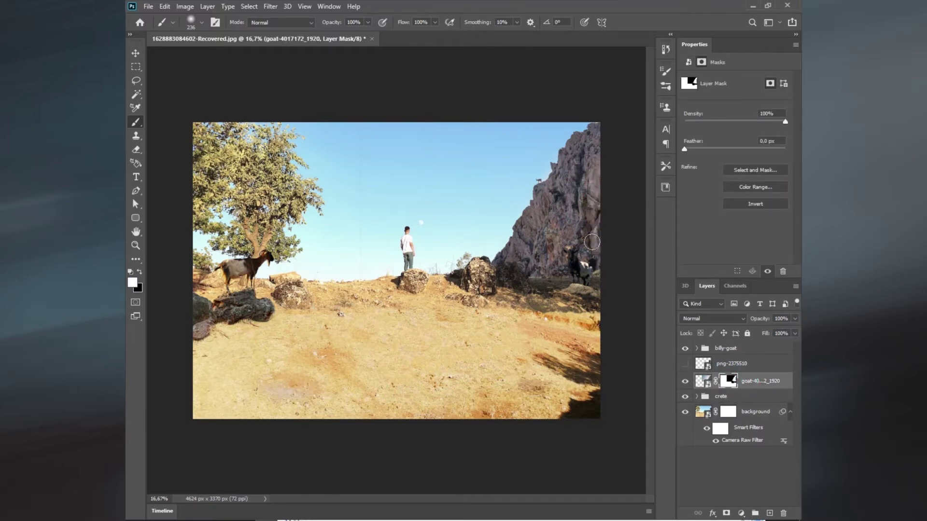
left_click_drag(537, 265, 548, 248)
left_click(575, 195)
Paint a soft band into the mask near the ridge, then zoom to the cliff goat with a smaller black brush.
key("ctrl+plus")
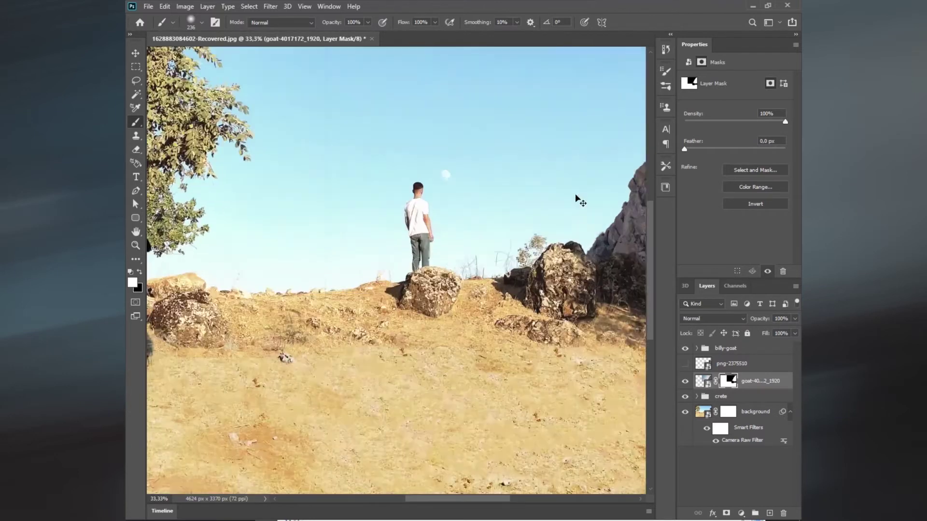
key("ctrl+plus")
key("ctrl+plus")
mouse_move(314, 222)
left_mouse_down()
mouse_move(273, 324)
mouse_move(269, 248)
left_mouse_up()
key("x")
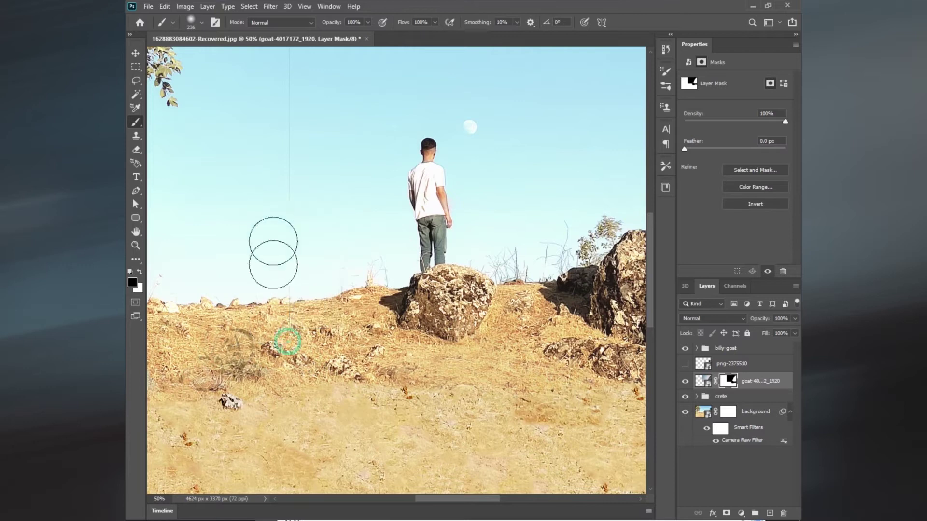
scroll(301, 66, "up", 6)
scroll(308, 245, "right", 5)
key("ctrl+plus")
key("ctrl+plus")
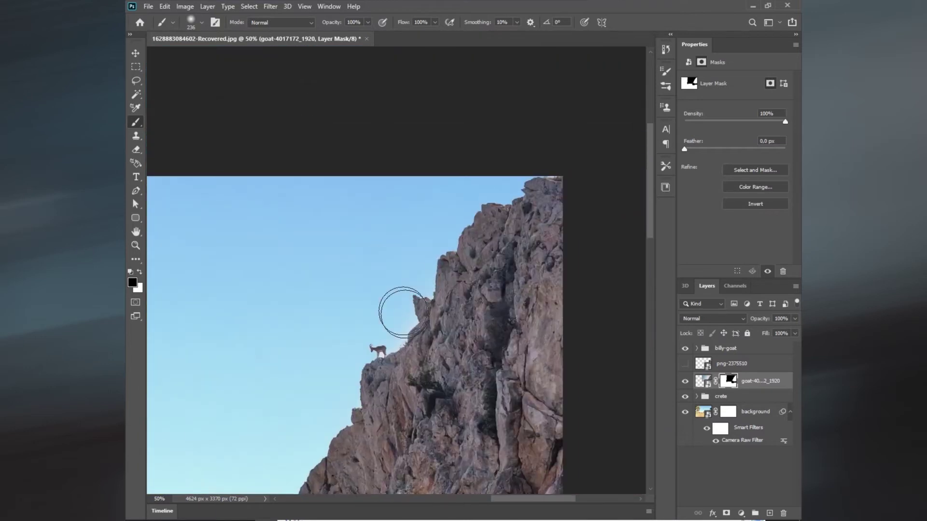
key("ctrl+plus")
mouse_move(386, 321)
left_mouse_down()
mouse_move(445, 225)
mouse_move(441, 179)
left_mouse_up()
key("bracketleft")
key("bracketleft")
key("bracketleft")
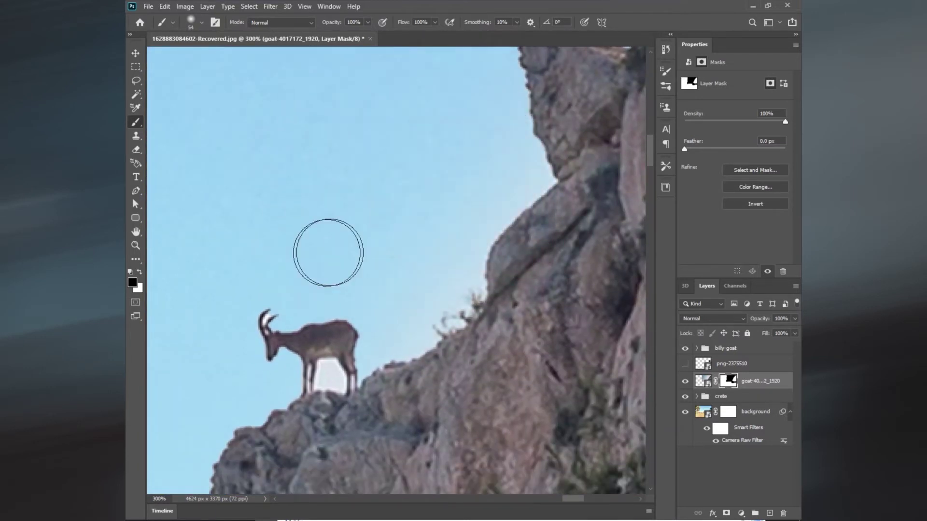
Magic Wand the white patch under the cliff goat and fill it black in the mask.
key("ctrl+plus")
key("ctrl+plus")
key("ctrl+plus")
scroll(416, 209, "down", 4)
scroll(416, 209, "left", 4)
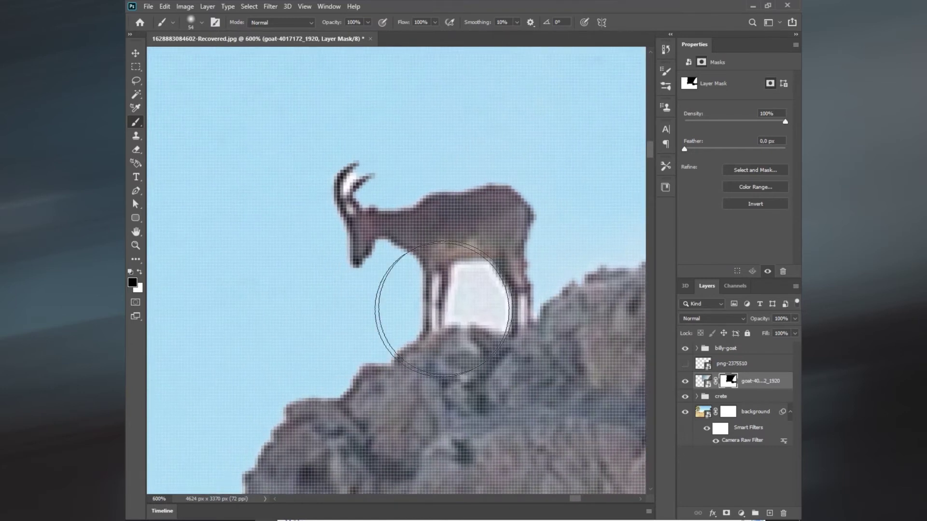
key("w")
left_click(490, 316)
key("b")
key("alt+BackSpace")
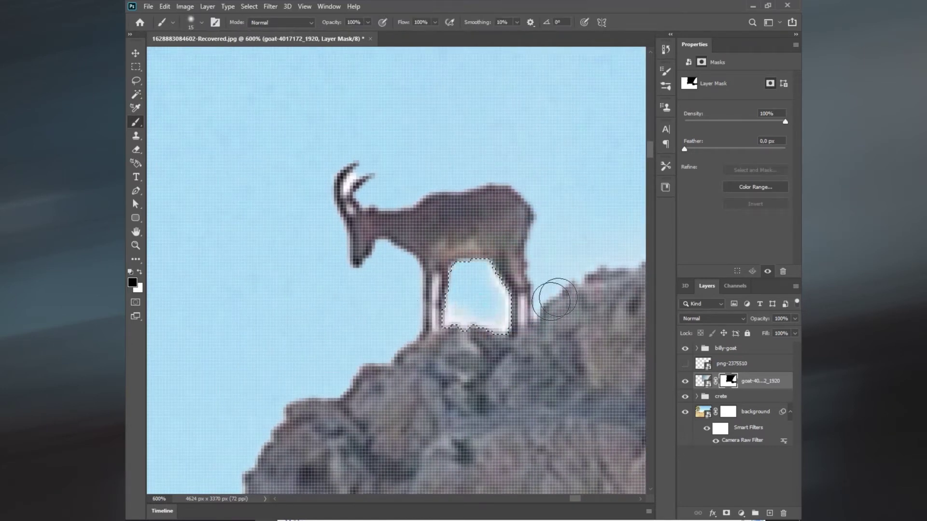
key("ctrl+d")
key("ctrl+0")
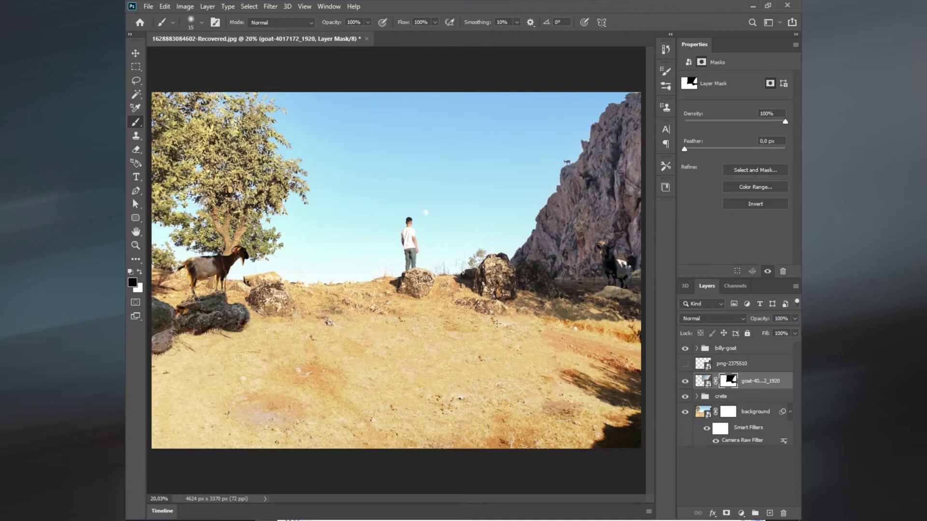
Show the tree again and group the cliff photo layer as 'mountain'.
left_click(685, 363)
left_click_drag(755, 381, 756, 513)
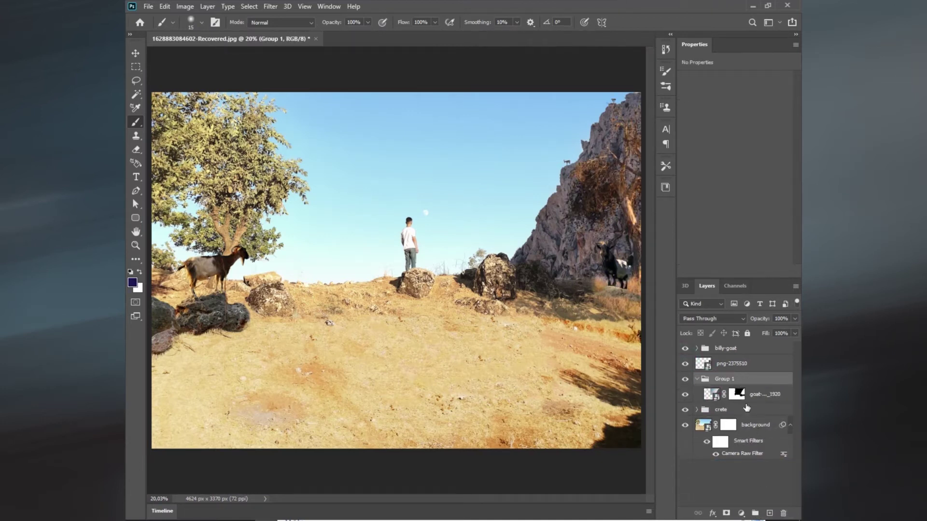
double_click(724, 378)
type("mountain")
key("Return")
Put the png-2375510 tree layer into its own group named 'tree'.
left_click(729, 366)
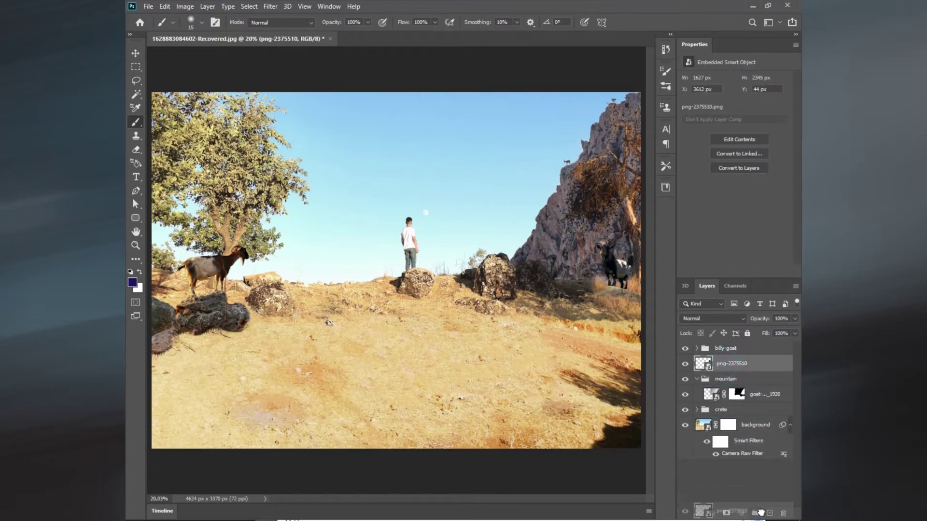
left_click_drag(727, 366, 755, 513)
double_click(726, 362)
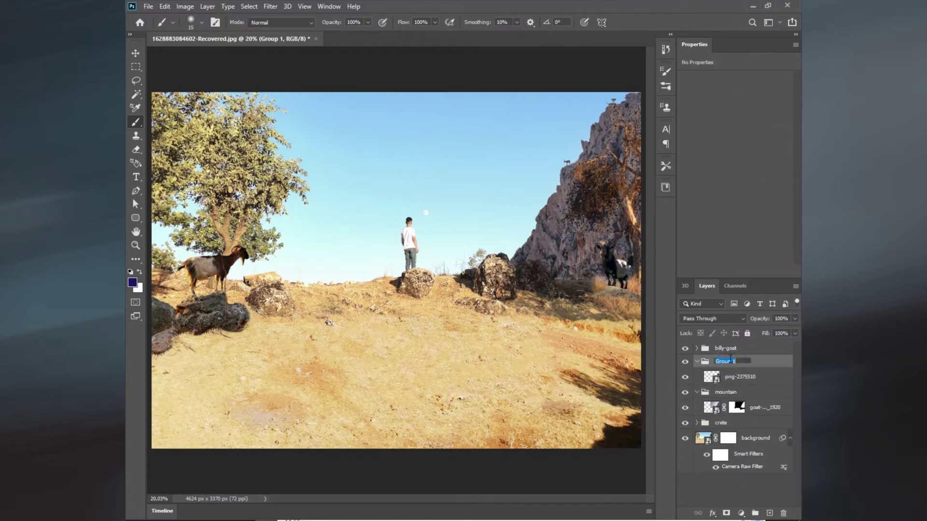
key("Return")
Clip a Hue/Saturation layer to the tree: Hue +9, Saturation +6, Lightness -23.
left_click(717, 381)
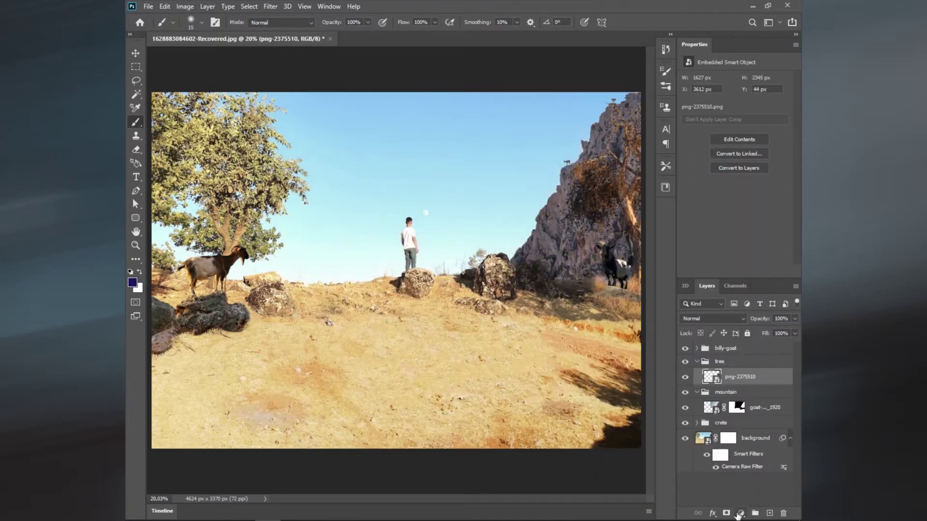
left_click(738, 514)
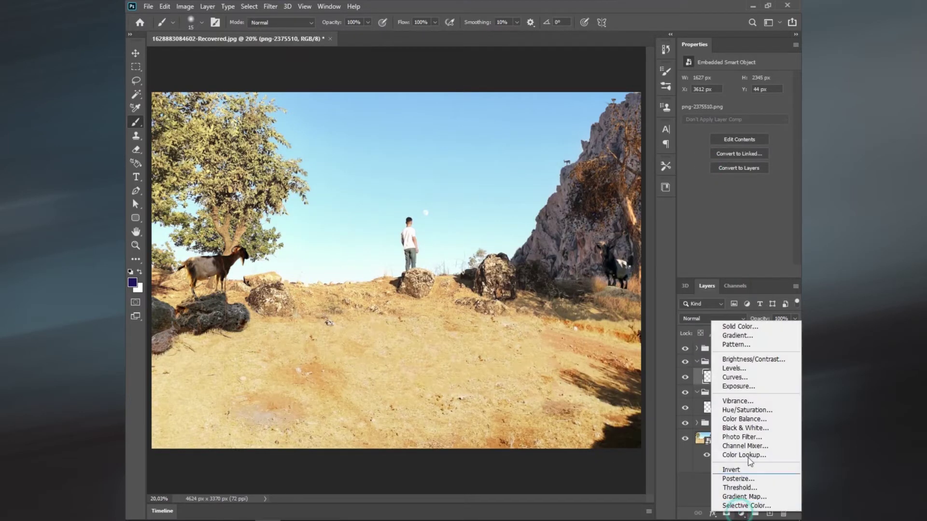
left_click(755, 409)
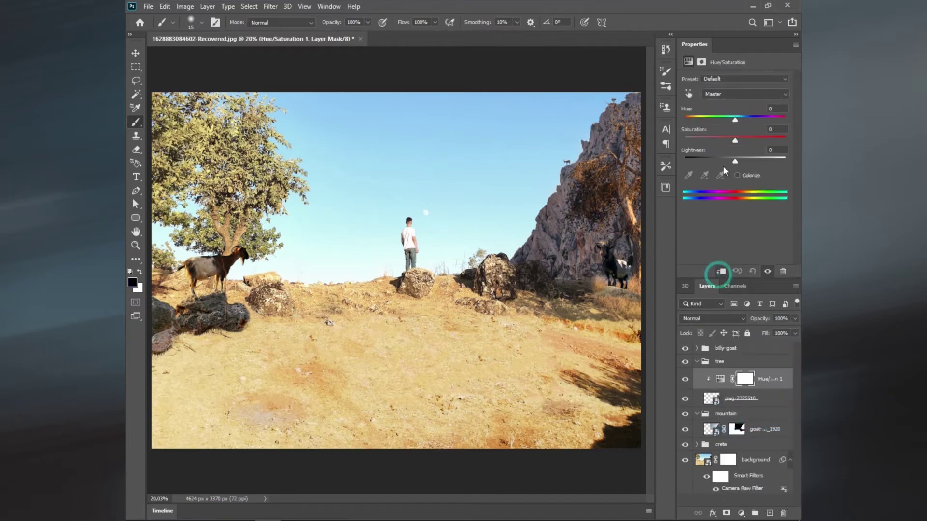
left_click(720, 271)
mouse_move(734, 120)
left_mouse_down()
mouse_move(755, 141)
mouse_move(723, 161)
left_mouse_up()
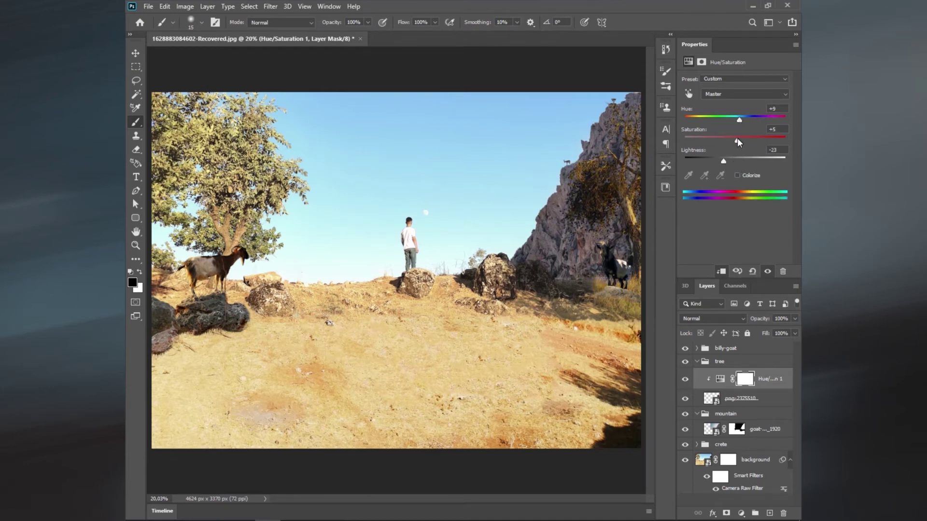
left_click_drag(735, 120, 741, 121)
Clip a Color Balance to the tree with midtones +1, -4, -26, toggling the group to compare.
left_click(741, 514)
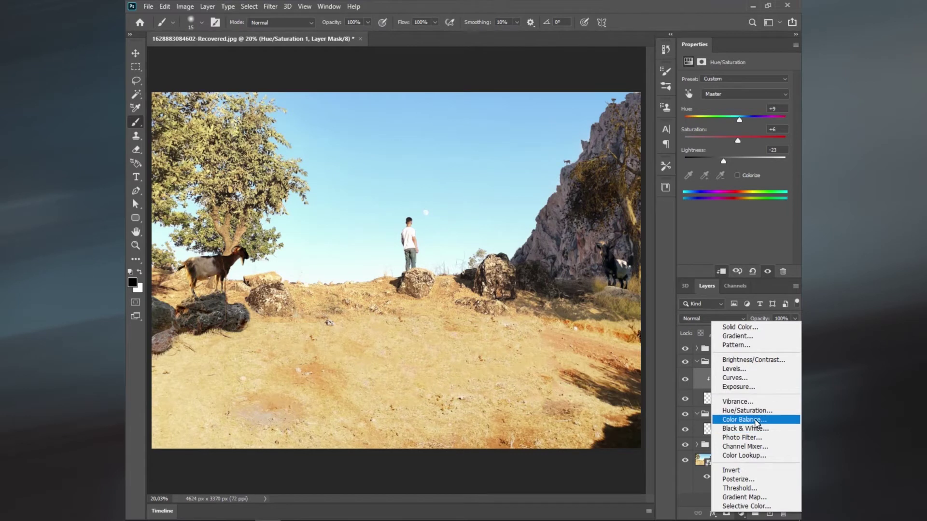
left_click(746, 420)
left_click(721, 272)
mouse_move(720, 137)
left_mouse_down()
mouse_move(692, 137)
mouse_move(719, 101)
mouse_move(739, 117)
mouse_move(719, 118)
left_mouse_up()
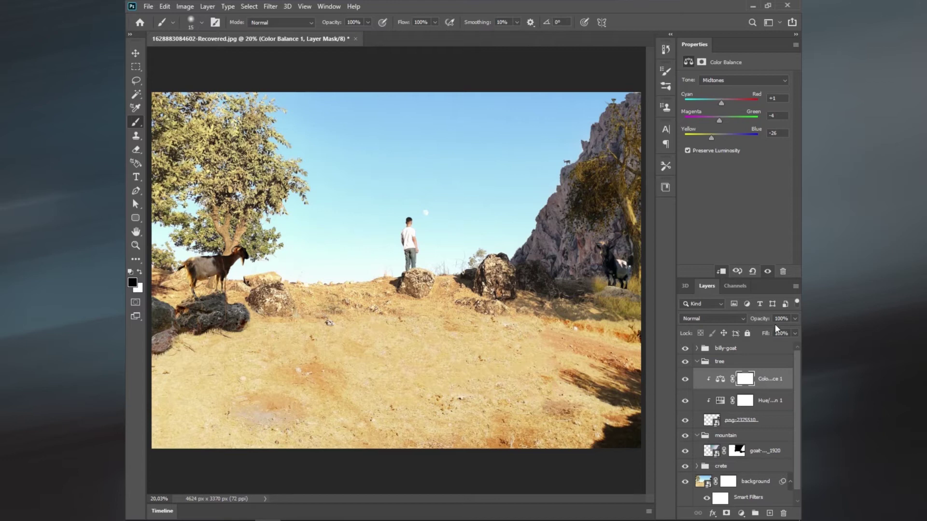
left_click(685, 363)
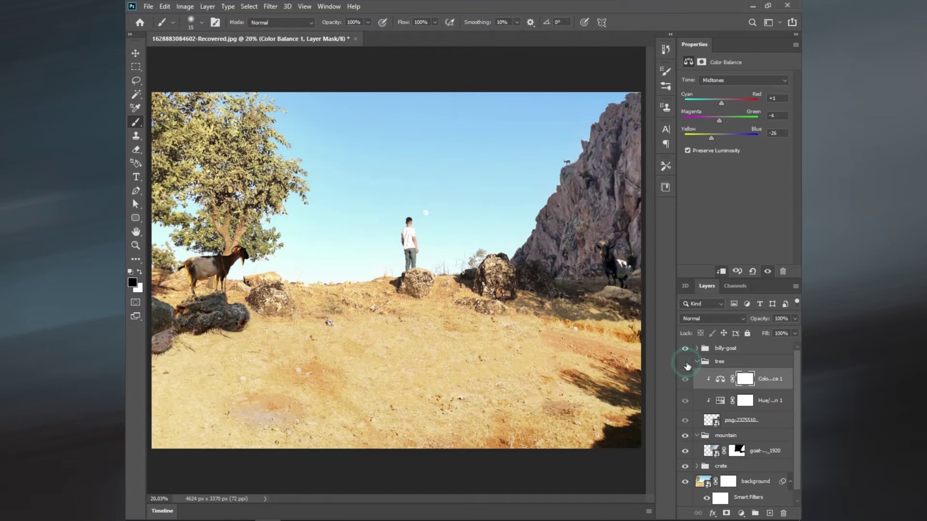
left_click(687, 365)
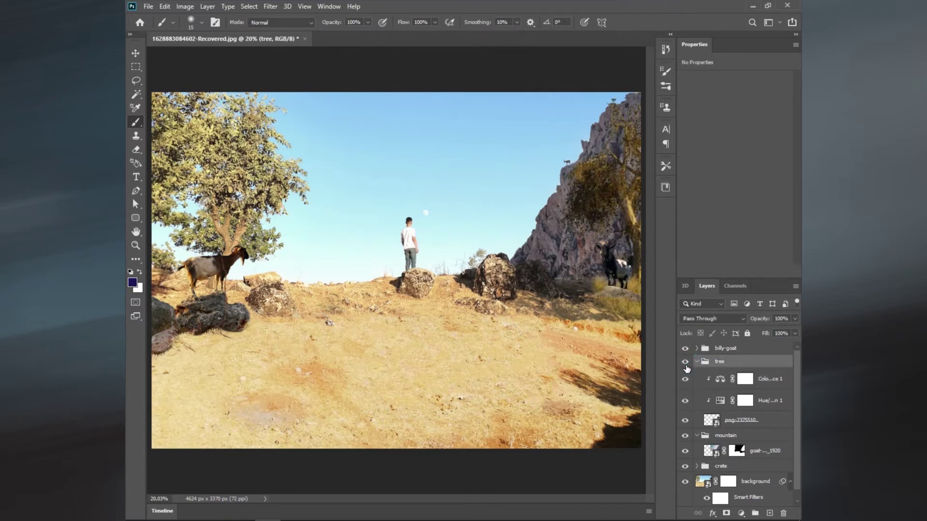
left_click(686, 363)
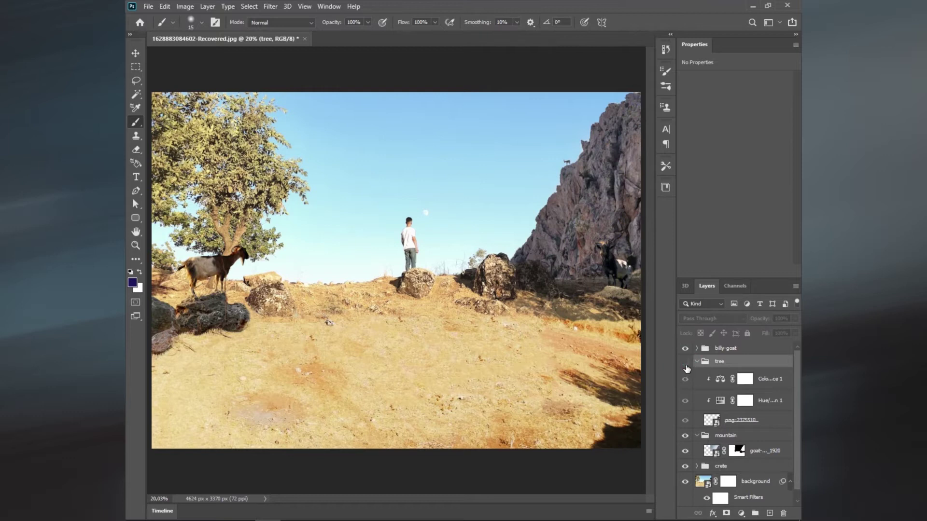
left_click(685, 362)
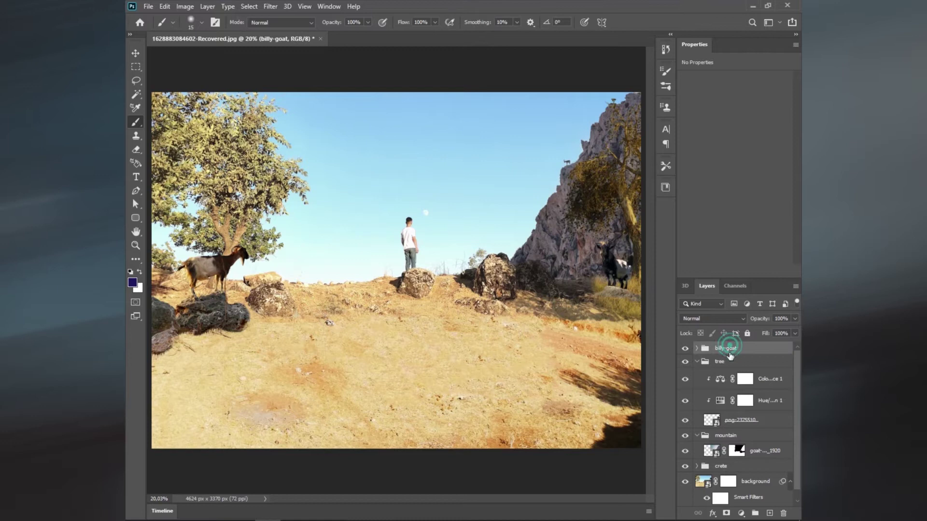
Scale the mountain group to about 81% and nudge it into place.
left_click(728, 436)
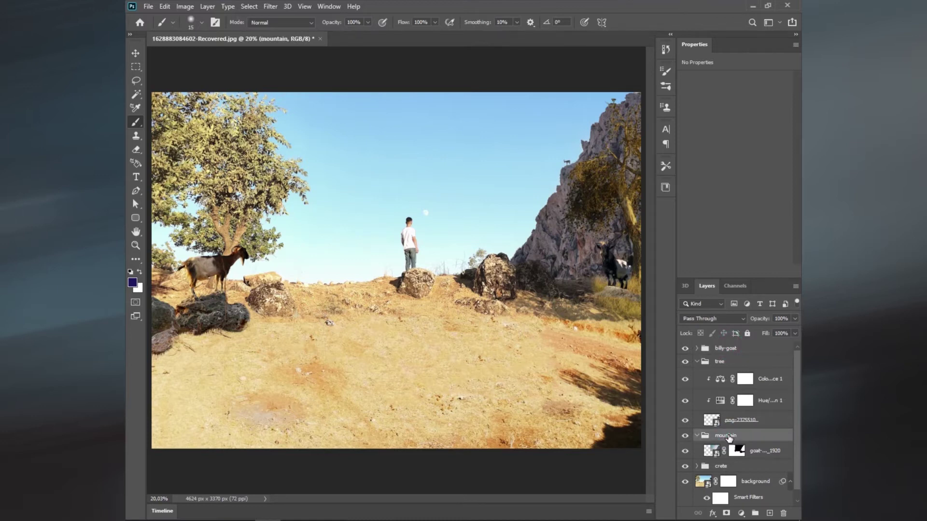
key("ctrl+t")
key("ctrl+minus")
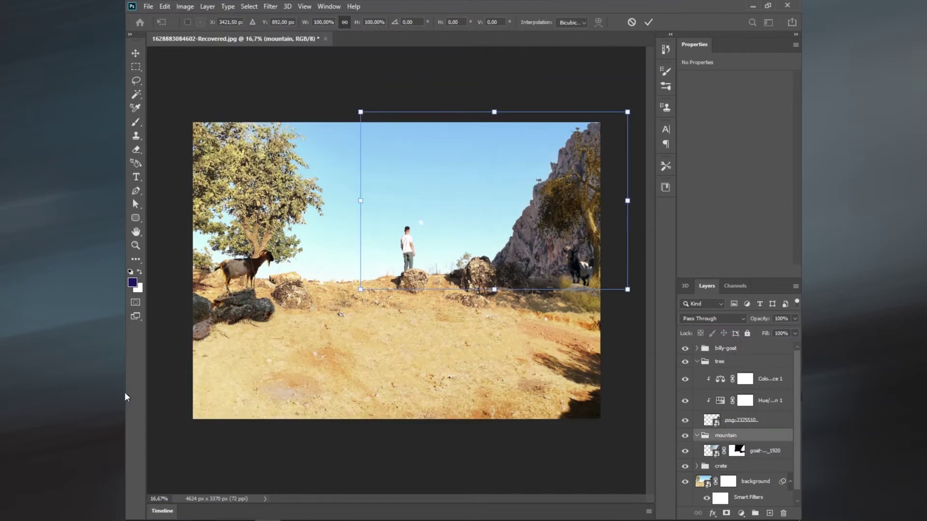
left_click_drag(360, 289, 387, 273)
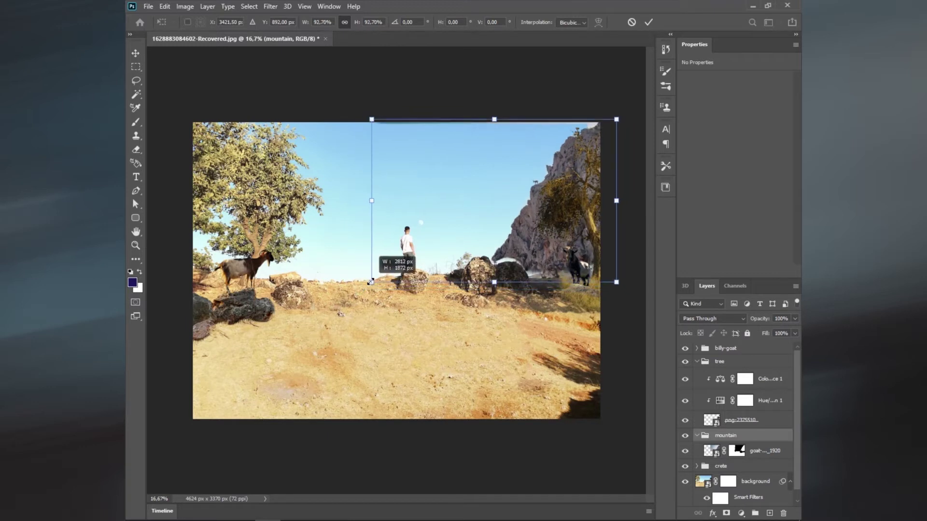
mouse_move(521, 257)
left_mouse_down()
mouse_move(531, 225)
mouse_move(521, 271)
mouse_move(571, 200)
mouse_move(569, 229)
left_mouse_up()
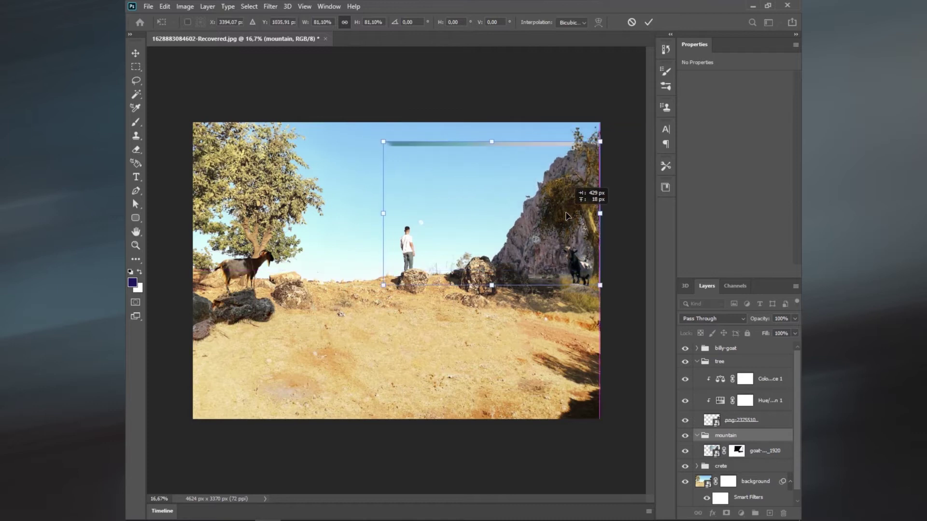
key("Return")
Hide the tree and paint the goat layer mask to remove the sky streak and pale patches.
key("b")
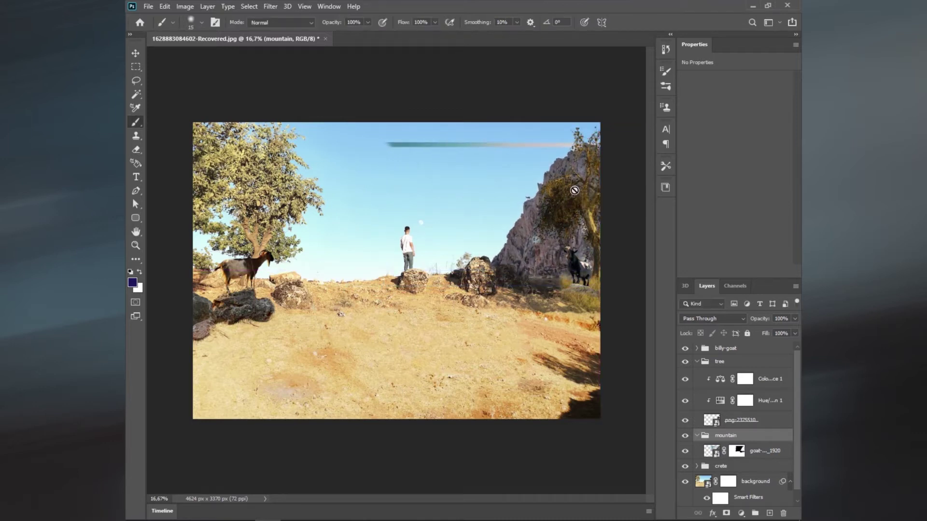
left_click(686, 363)
left_click(737, 451)
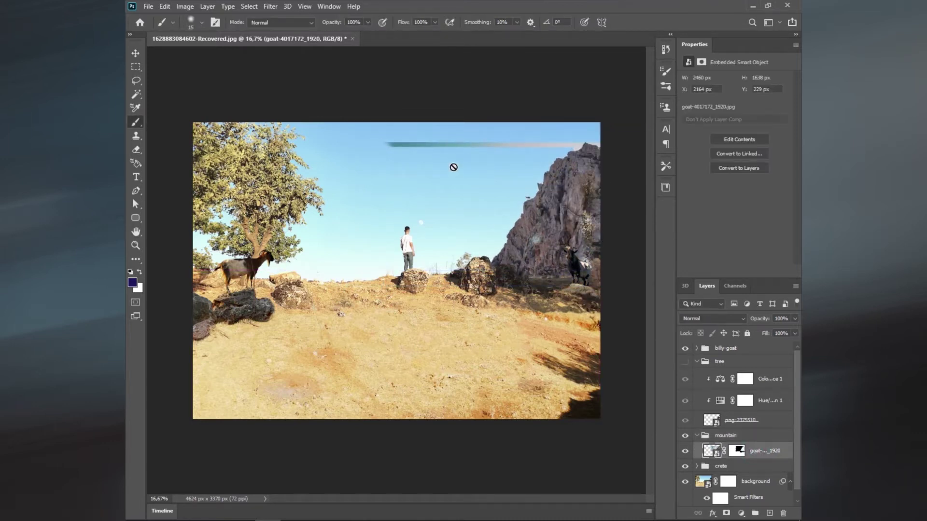
left_click_drag(386, 144, 517, 143)
key("x")
left_click_drag(591, 221, 587, 255)
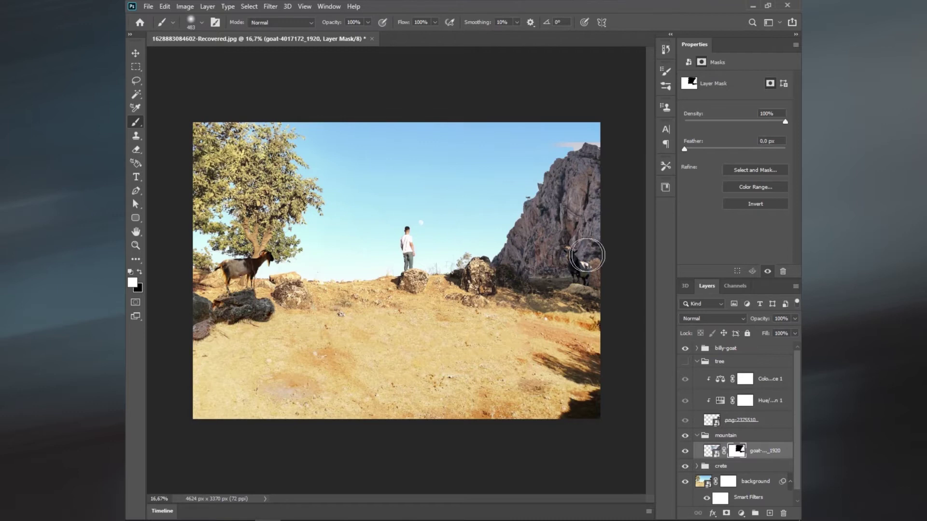
Lasso the leftover pale sky area and paint it out of the mask.
key("l")
left_click_drag(586, 142, 454, 267)
key("x")
left_click(570, 145)
key("w")
key("x")
key("ctrl+d")
key("b")
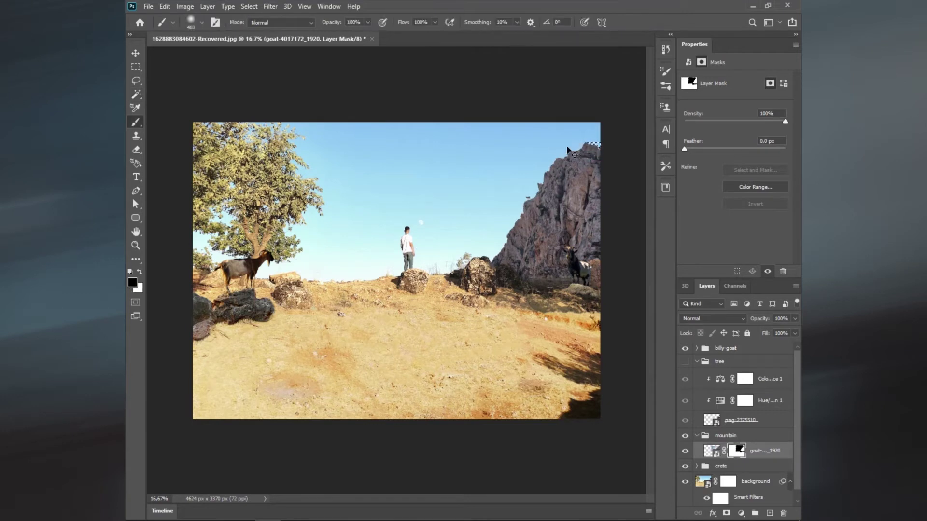
Show the tree group again and select the billy-goat group.
left_click(685, 362)
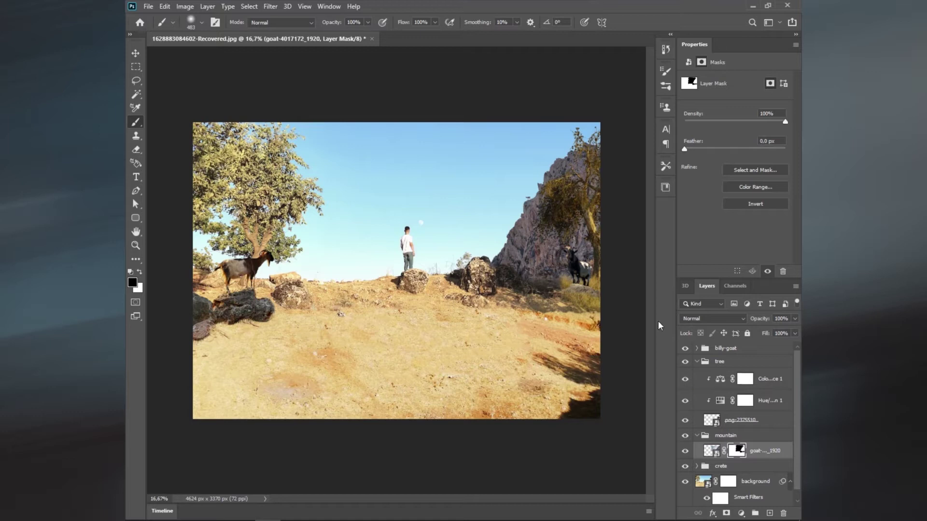
left_click(743, 425)
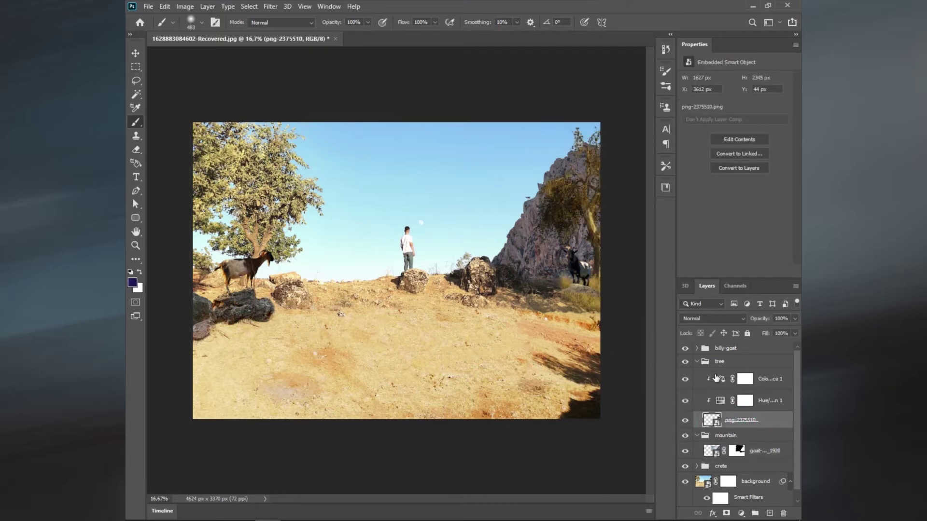
left_click(724, 348)
left_click(685, 348)
left_click(685, 361)
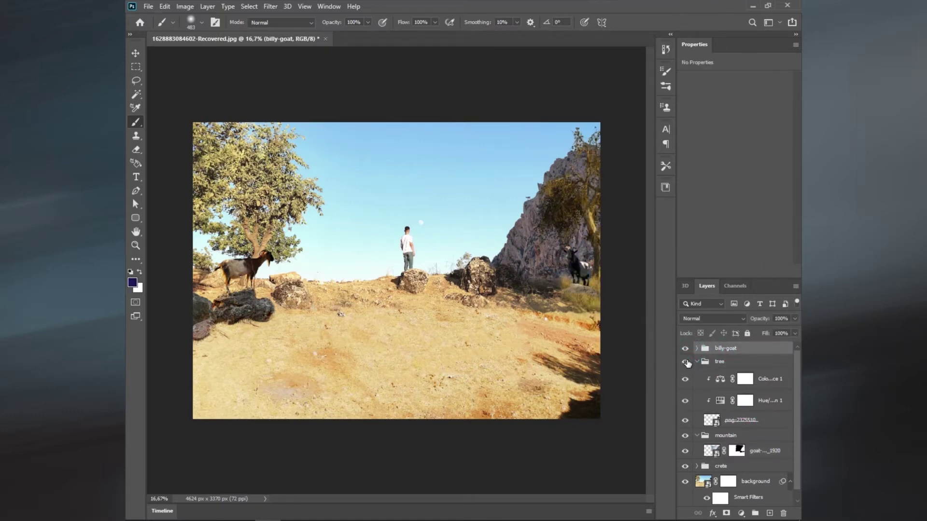
Check the crete group's visibility, then drag the goats-5786480 photo into the composition.
left_click(685, 467)
left_click(722, 467)
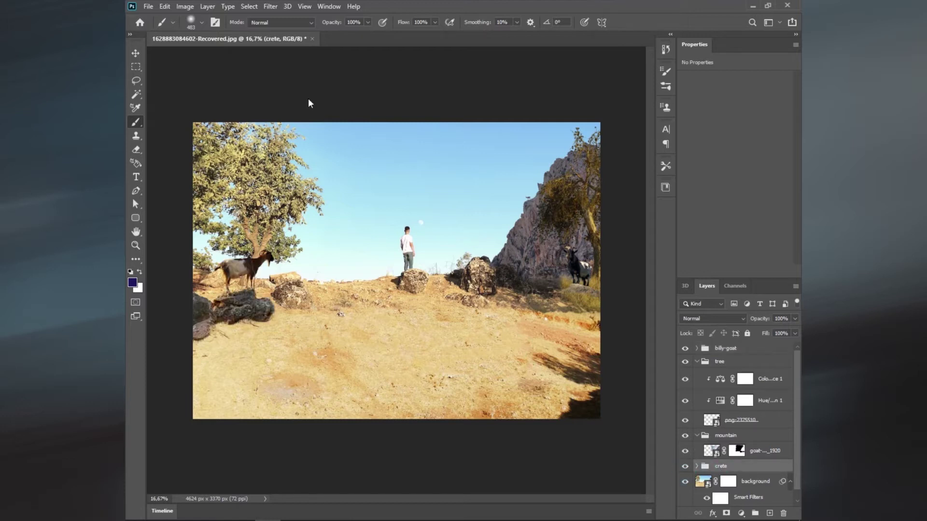
key("ctrl+z")
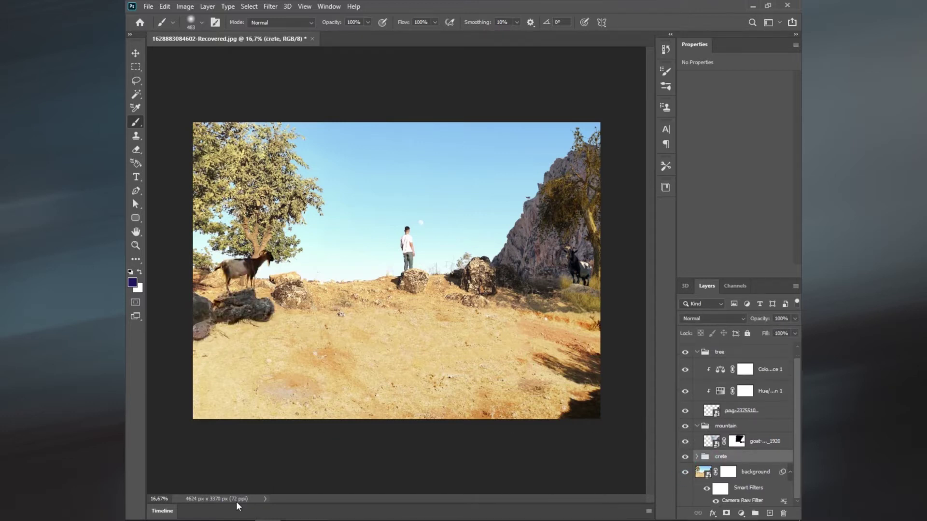
left_click(340, 428)
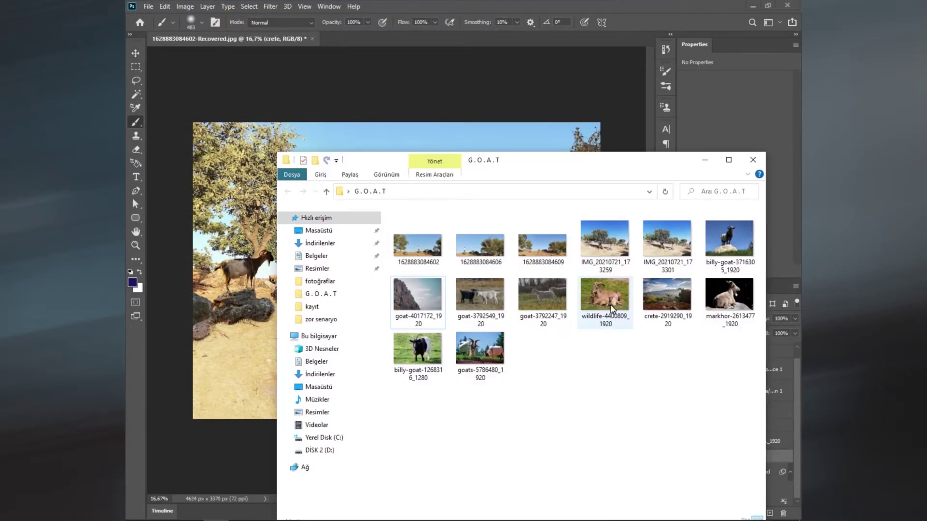
mouse_move(504, 343)
left_mouse_down()
mouse_move(241, 314)
mouse_move(268, 297)
left_mouse_up()
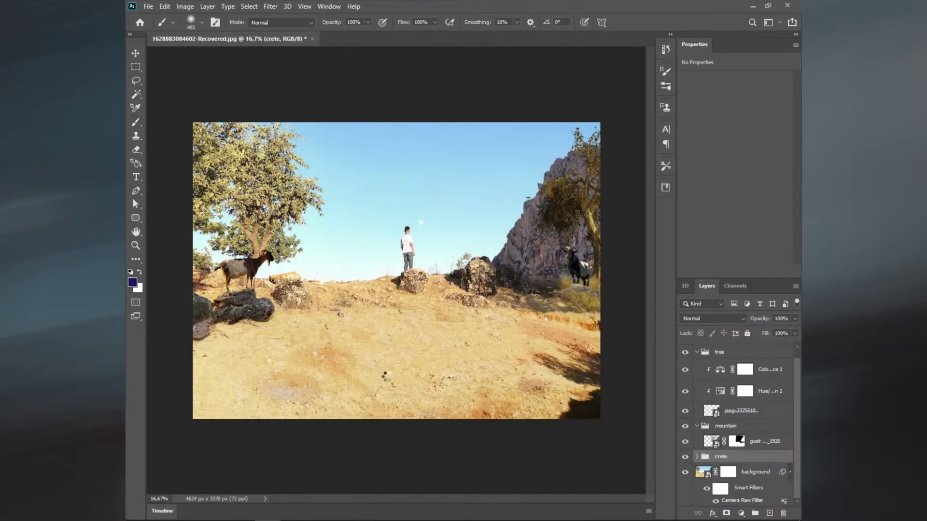
Enlarge the goats photo and position it beside the man, faded to see through.
left_click_drag(416, 257, 451, 233)
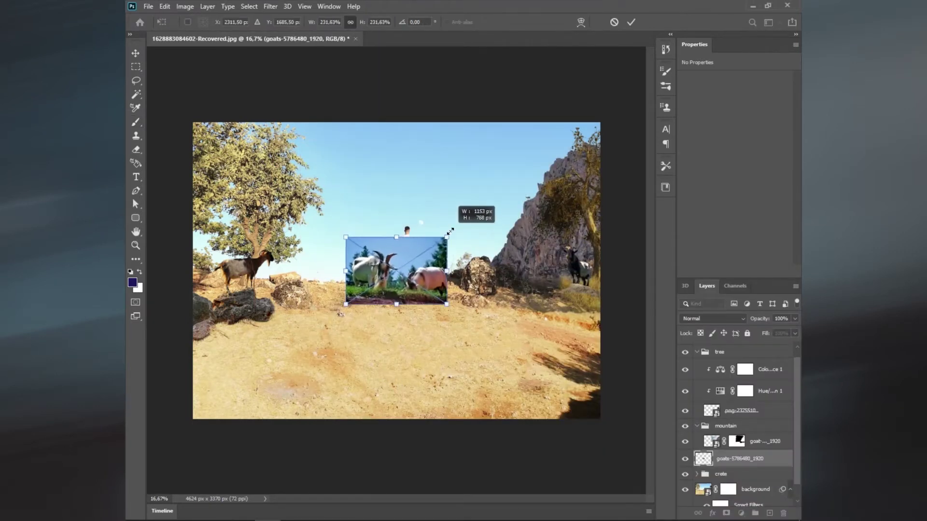
left_click_drag(423, 274, 392, 274)
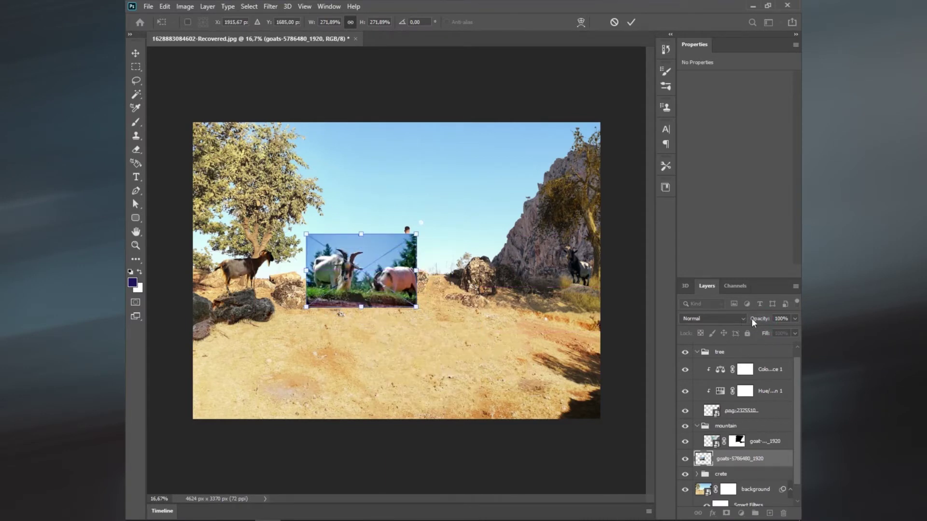
left_click_drag(752, 318, 720, 321)
left_click_drag(382, 280, 380, 266)
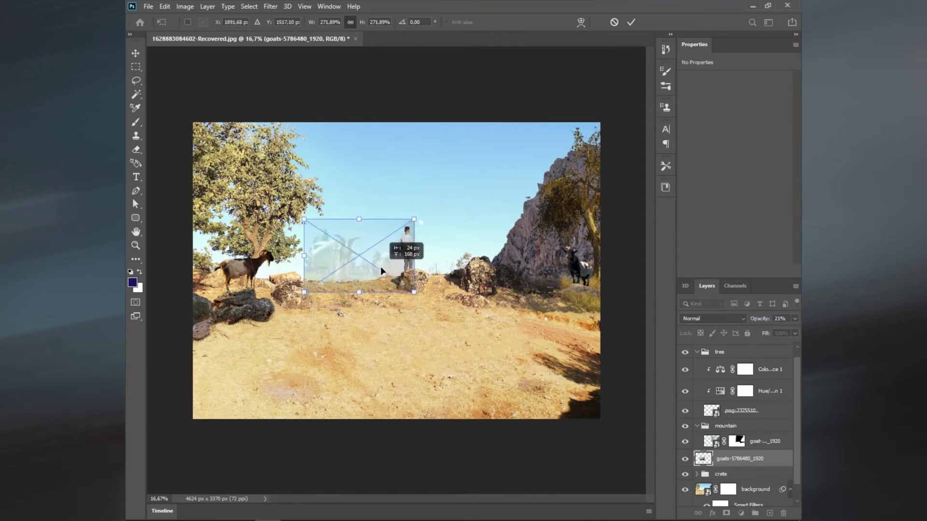
left_click(630, 22)
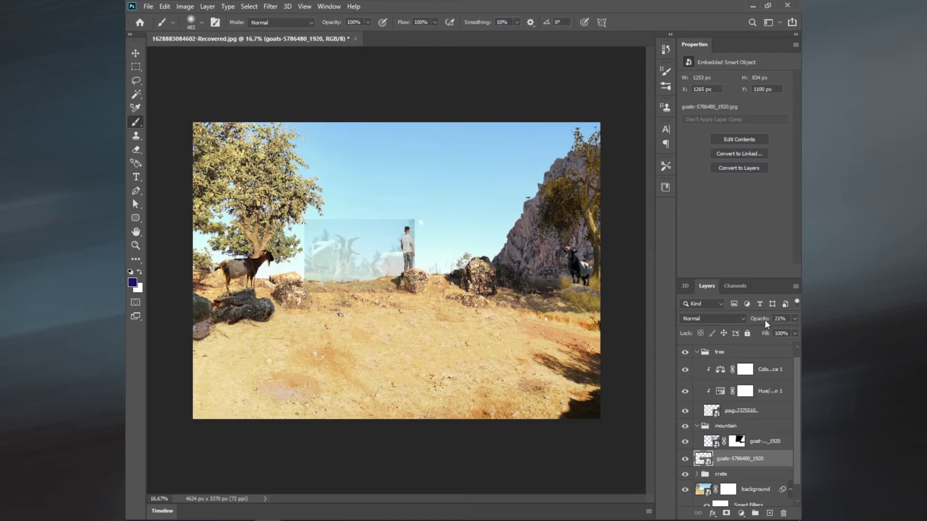
Collapse the tree, mountain and crete groups and select the goats photo layer.
key("v")
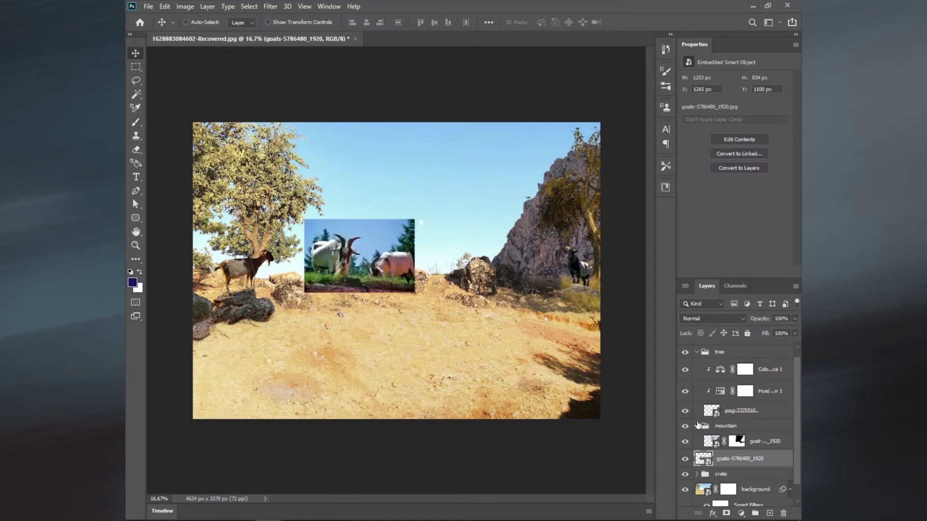
left_click(697, 426)
left_click(696, 457)
left_click(697, 353)
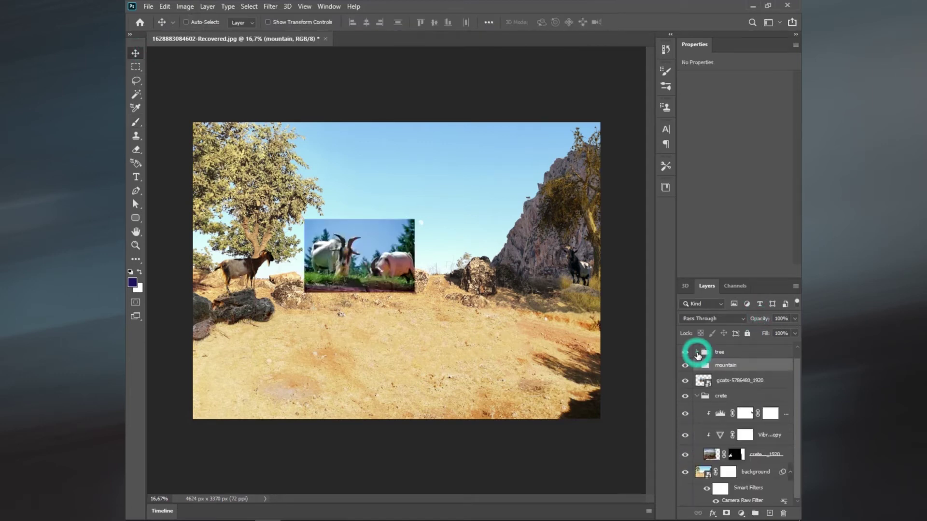
left_click(696, 406)
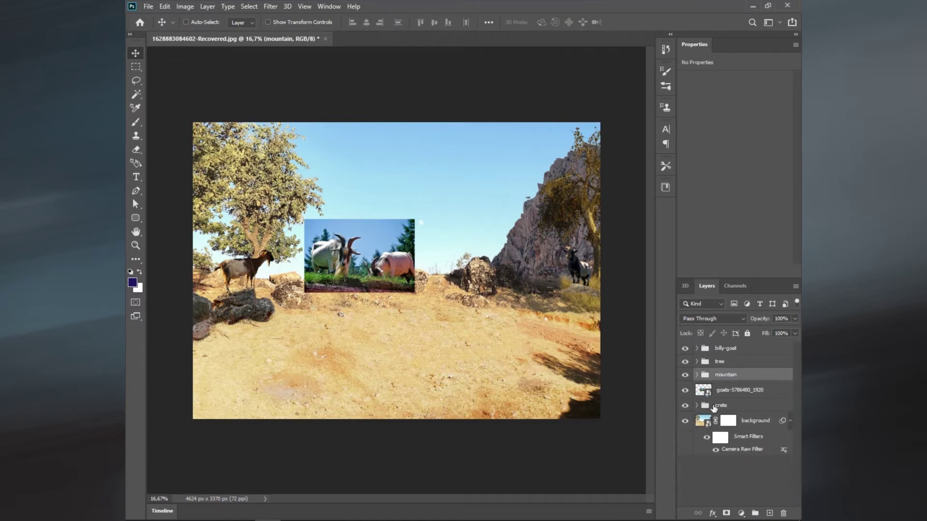
left_click(721, 407)
left_click(722, 386)
Group the goats photo layer with Ctrl+G and name the group goat2.
key("ctrl+g")
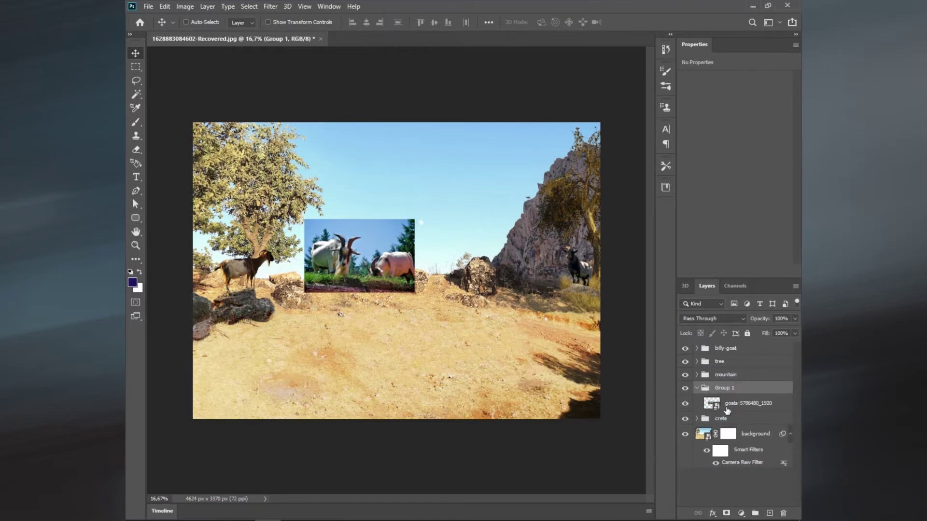
double_click(726, 389)
type("c")
type("at2")
key("Return")
key("ctrl+plus")
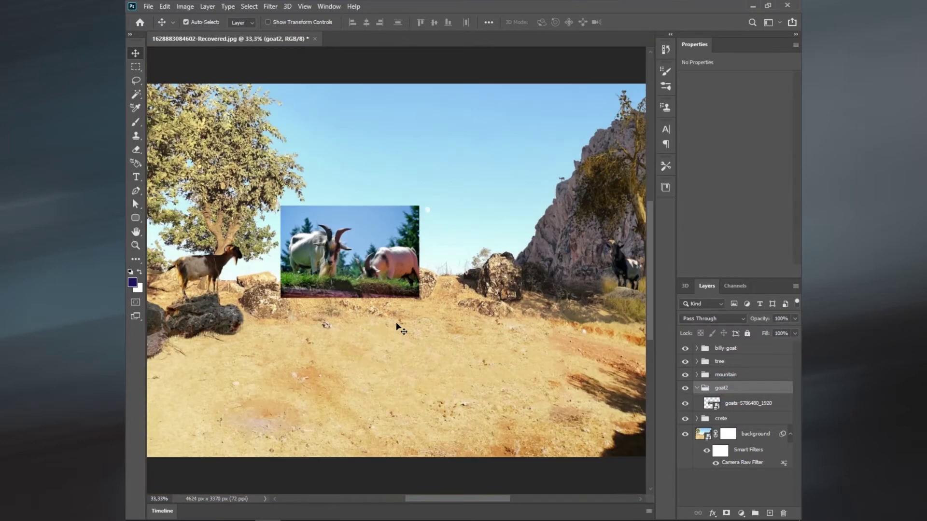
key("ctrl+plus")
Add a layer mask to the goats photo and mask out its blue sky.
key("w")
left_click(725, 402)
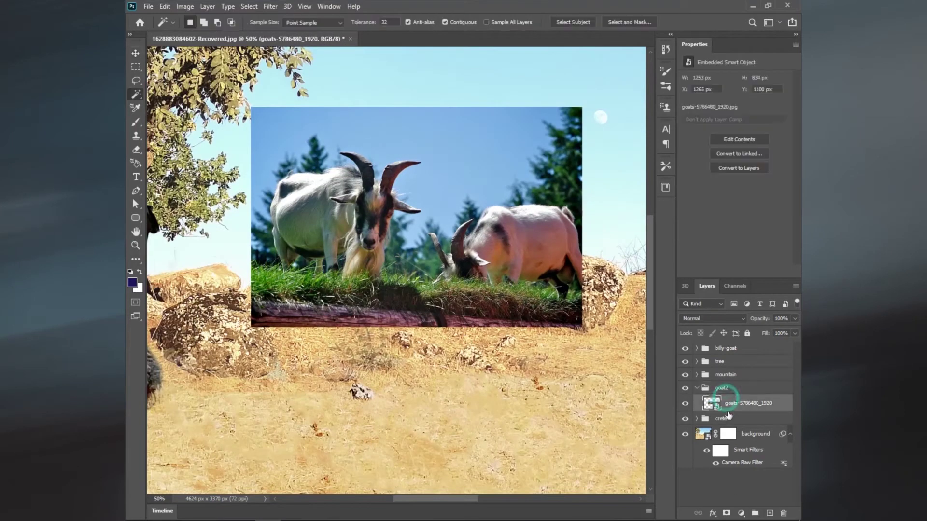
left_click(726, 513)
left_click(490, 178)
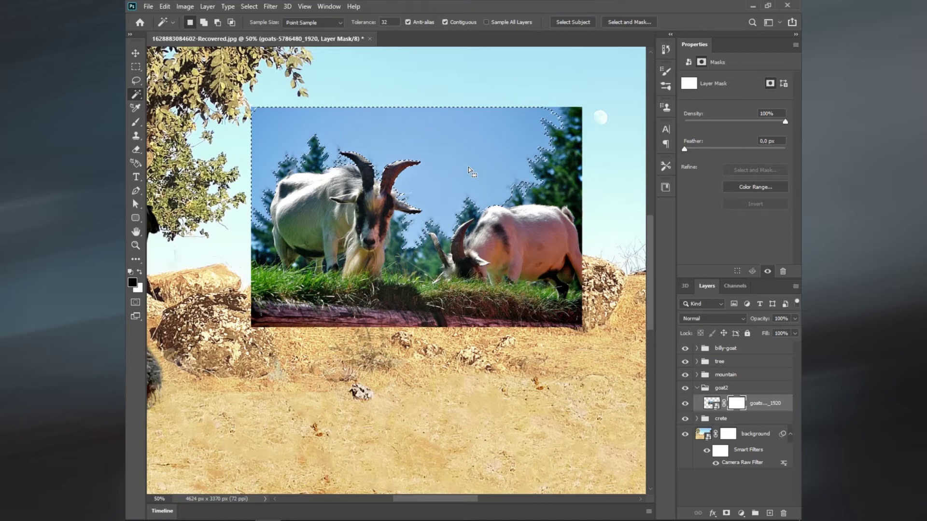
mouse_move(475, 167)
left_mouse_down()
mouse_move(554, 124)
mouse_move(296, 118)
mouse_move(357, 188)
mouse_move(441, 234)
mouse_move(531, 208)
left_mouse_up()
key("ctrl+d")
Mask out the second goat, the tree behind, and the grass edge.
key("ctrl+shift+d")
mouse_move(255, 120)
left_mouse_down()
mouse_move(321, 149)
mouse_move(299, 154)
left_mouse_up()
key("w")
left_click_drag(413, 269, 410, 304)
key("b")
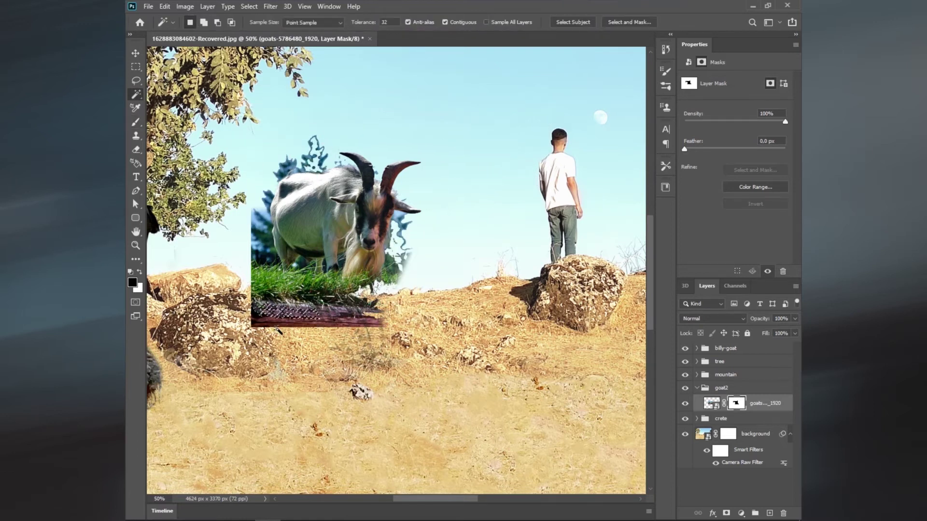
scroll(320, 139, "up", 3)
Lasso a freehand outline around the horned white goat.
key("l")
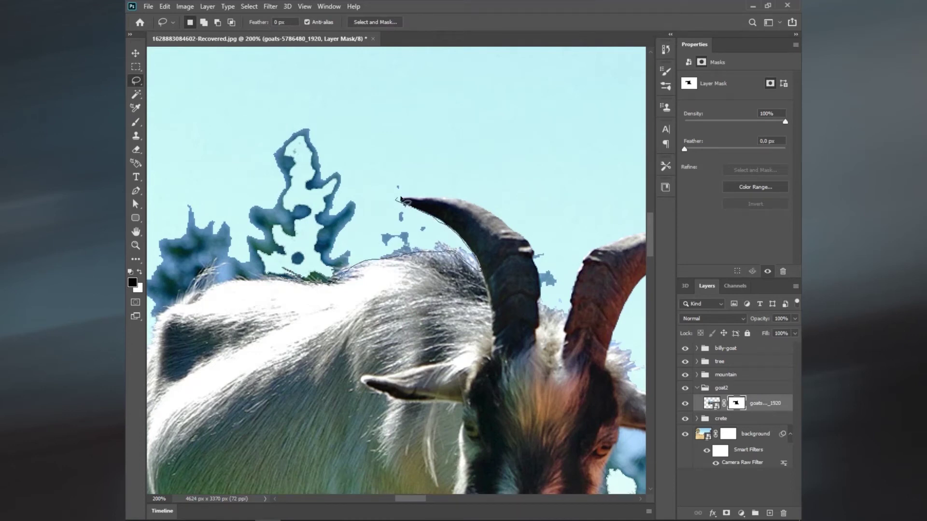
left_click_drag(579, 287, 522, 354)
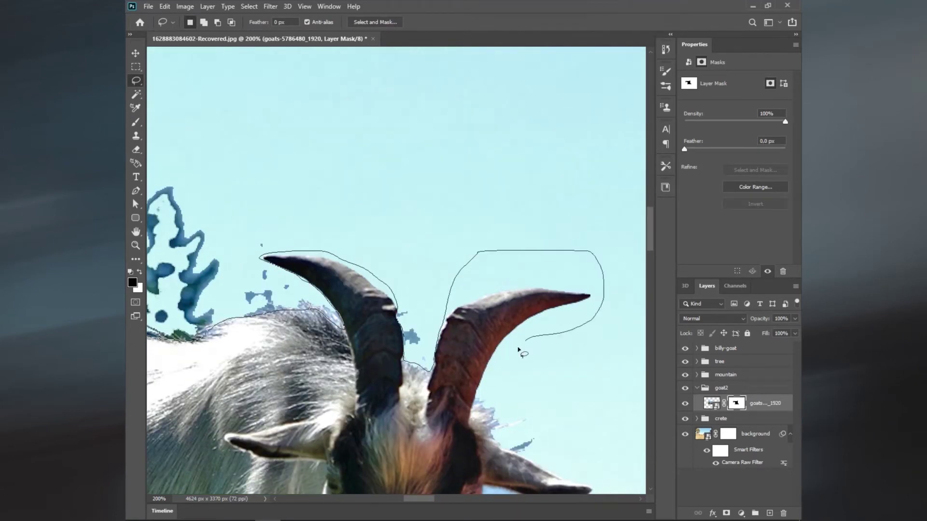
left_click_drag(536, 464, 482, 273)
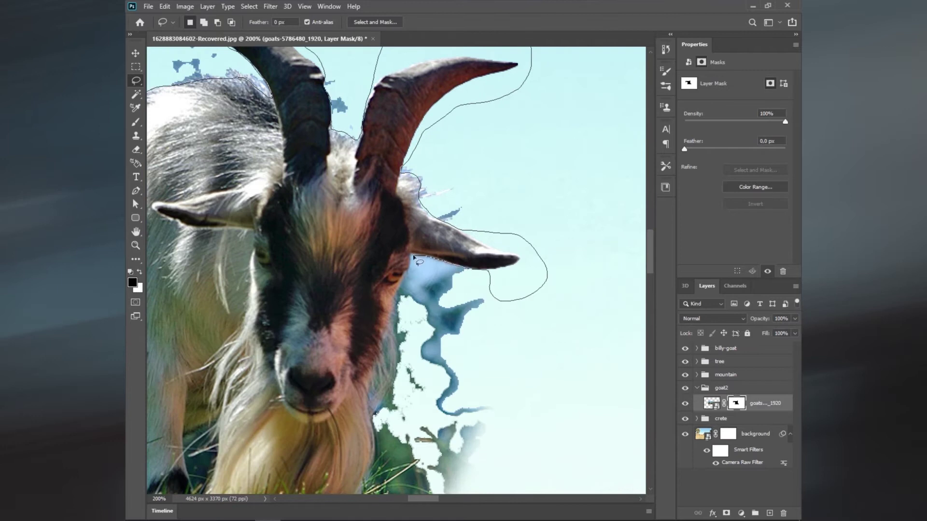
left_click_drag(372, 397, 369, 355)
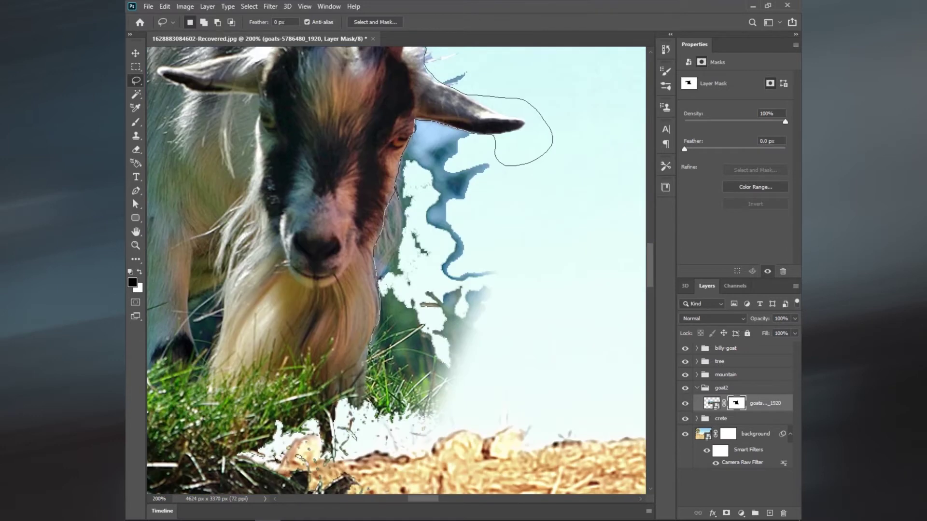
left_click_drag(263, 405, 292, 282)
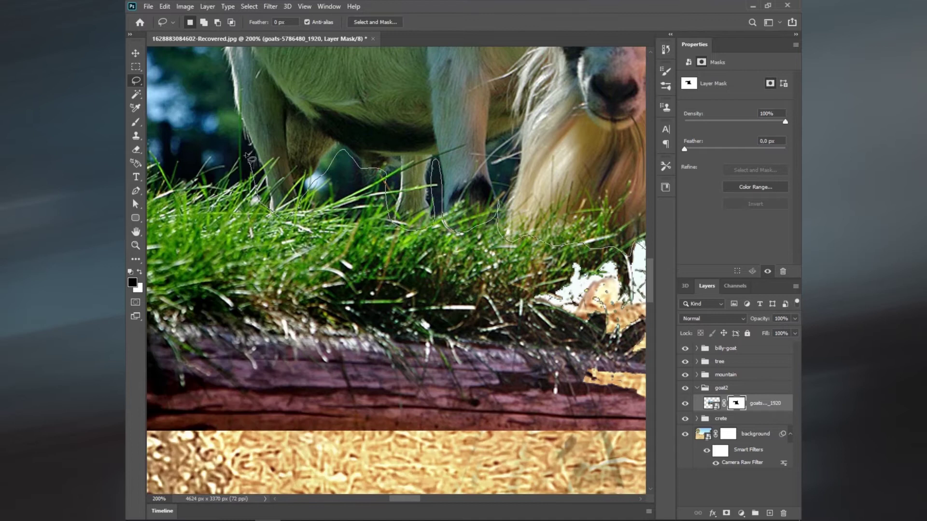
left_click_drag(201, 221, 215, 272)
left_click_drag(369, 208, 347, 242)
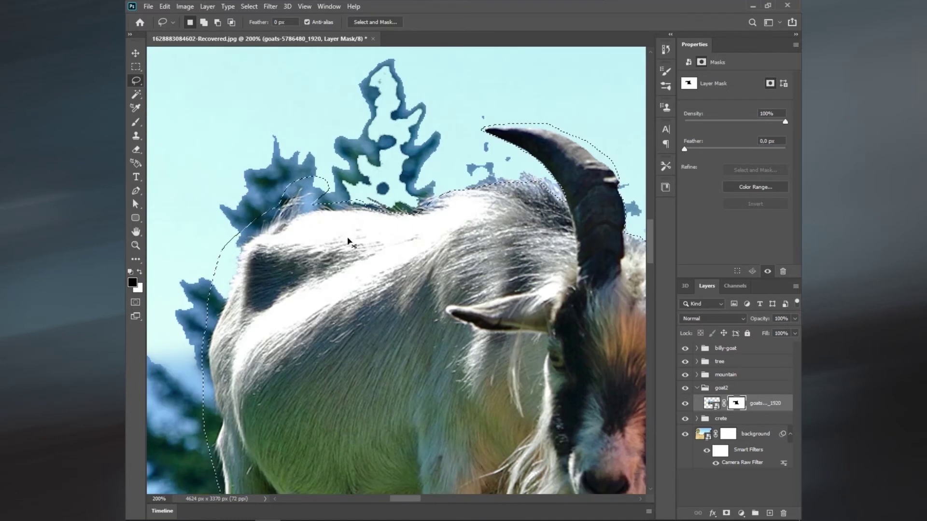
Invert the goat selection and paint away the surrounding grass and foliage.
scroll(348, 242, "down", 3)
scroll(386, 236, "up", 1)
right_click(387, 238)
key("Escape")
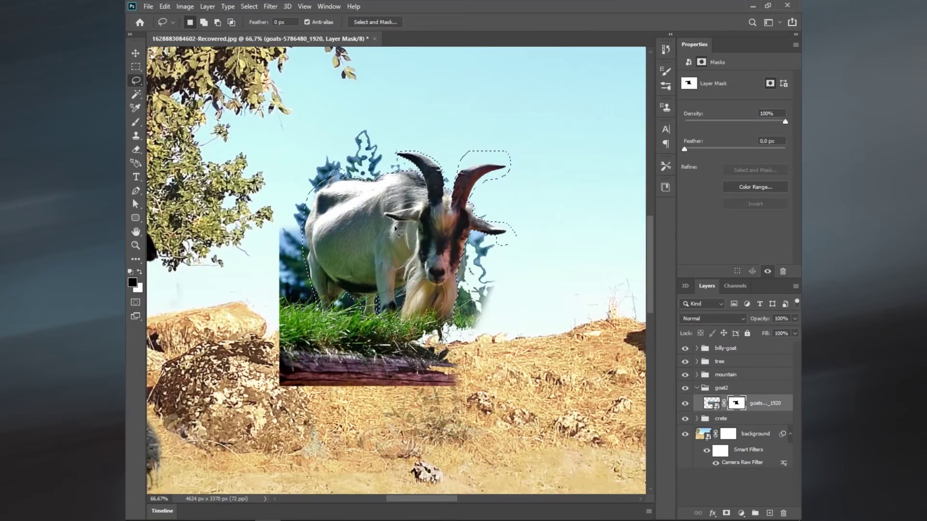
key("b")
mouse_move(338, 357)
left_mouse_down()
mouse_move(367, 160)
mouse_move(477, 233)
left_mouse_up()
Deselect, shrink the brush to size 7 and mask the goat's belly edge and leg outline.
key("ctrl+d")
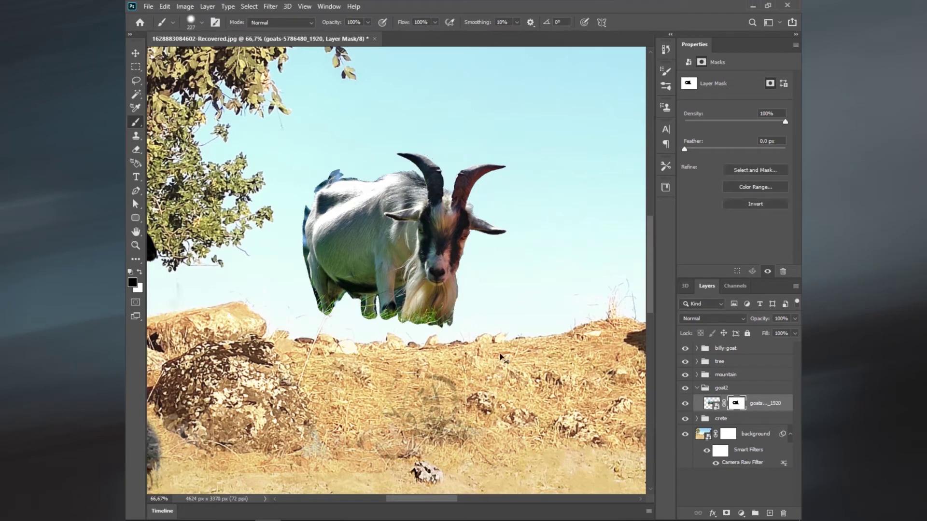
scroll(328, 193, "up", 5)
left_click_drag(348, 219, 338, 222)
left_click_drag(434, 227, 228, 310)
scroll(217, 410, "down", 5)
scroll(263, 371, "down", 1)
scroll(263, 371, "down", 3)
key("bracketleft")
key("bracketleft")
key("bracketleft")
scroll(314, 178, "down", 3)
mouse_move(389, 135)
left_mouse_down()
mouse_move(480, 140)
mouse_move(488, 232)
mouse_move(452, 147)
mouse_move(458, 154)
left_mouse_up()
Widen the gap between the goat's legs and clean the mask around its muzzle and beard.
scroll(469, 181, "up", 2)
scroll(443, 284, "right", 2)
mouse_move(428, 246)
left_mouse_down()
mouse_move(427, 316)
mouse_move(436, 323)
left_mouse_up()
scroll(437, 323, "up", 2)
scroll(437, 324, "right", 2)
mouse_move(461, 360)
left_mouse_down()
mouse_move(490, 258)
mouse_move(461, 345)
mouse_move(481, 278)
mouse_move(464, 296)
left_mouse_up()
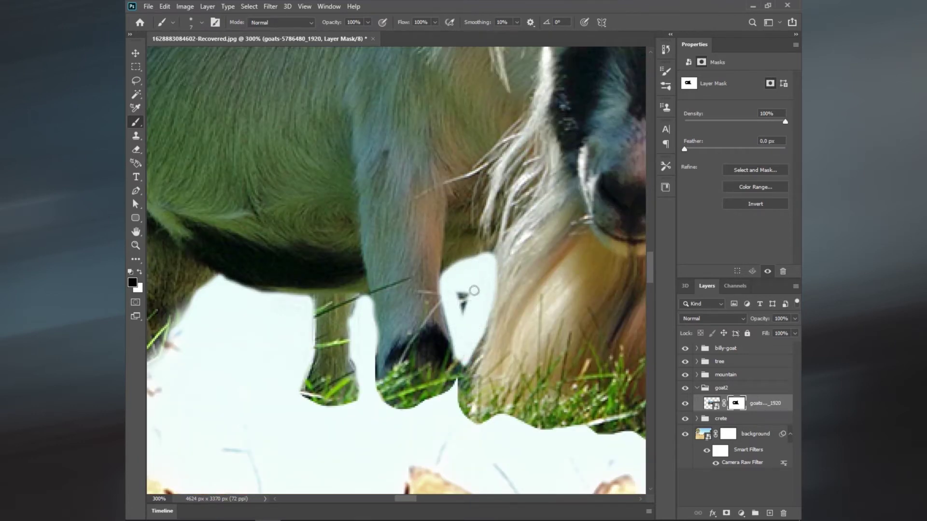
scroll(483, 284, "up", 2)
scroll(483, 285, "right", 5)
scroll(501, 275, "down", 1)
mouse_move(432, 400)
left_mouse_down()
mouse_move(449, 432)
mouse_move(430, 477)
left_mouse_up()
scroll(482, 379, "down", 2)
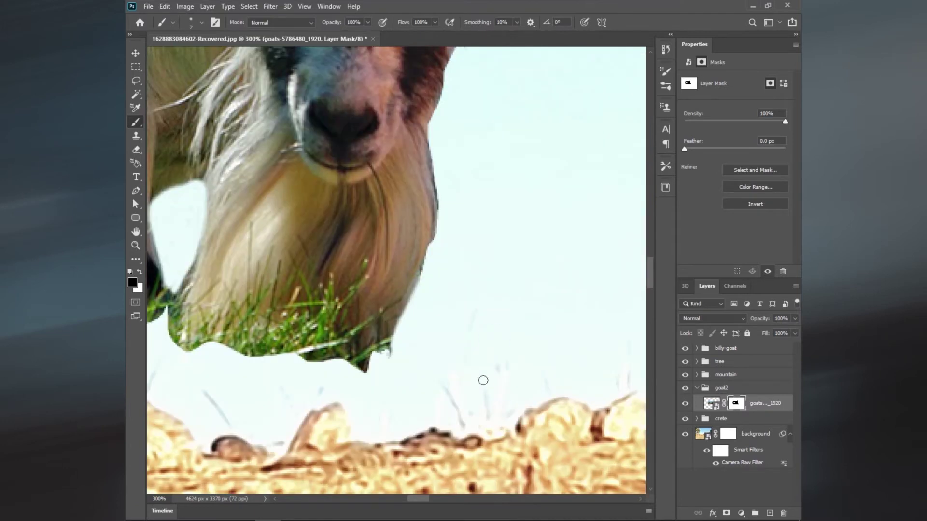
scroll(466, 271, "up", 5)
scroll(356, 201, "up", 2)
scroll(500, 263, "left", 4)
scroll(500, 263, "down", 3)
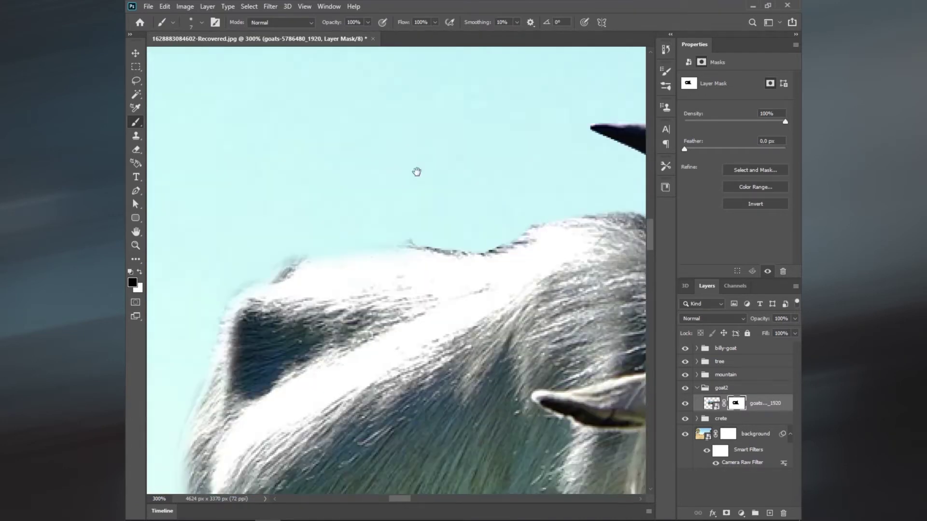
scroll(416, 171, "left", 4)
scroll(415, 239, "down", 5)
Choose the Grass 1 brush tip from the brush presets.
right_click(318, 352)
scroll(412, 409, "down", 5)
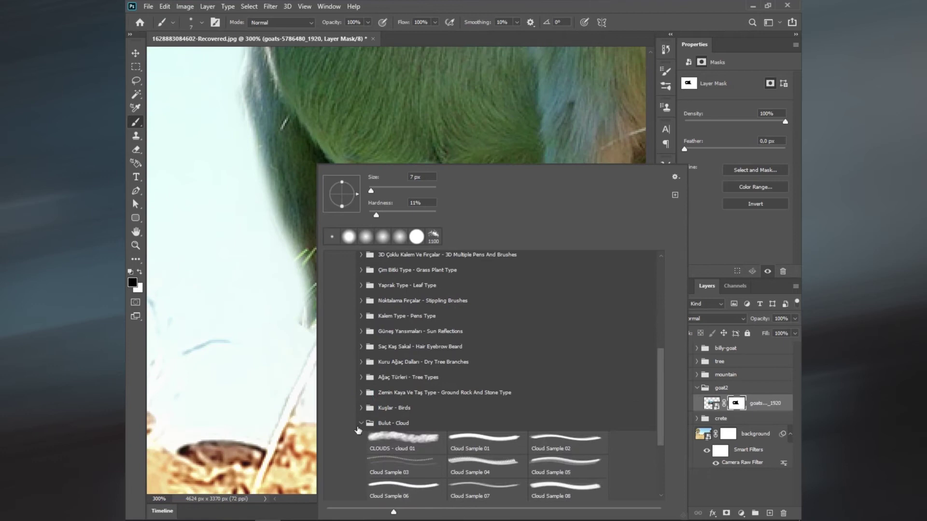
scroll(454, 428, "down", 3)
left_click(404, 465)
left_click(307, 326)
right_click(307, 326)
double_click(483, 436)
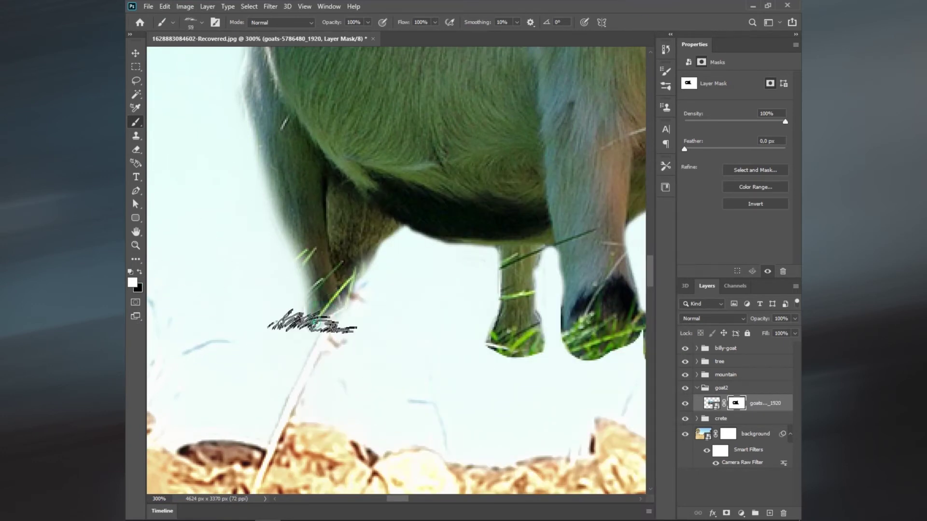
key("bracketleft")
right_click(323, 308)
double_click(497, 387)
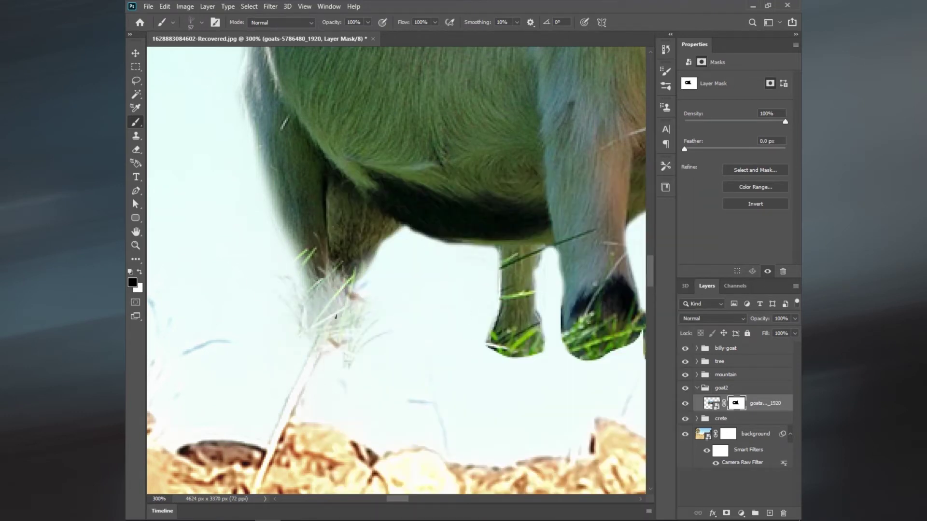
key("z")
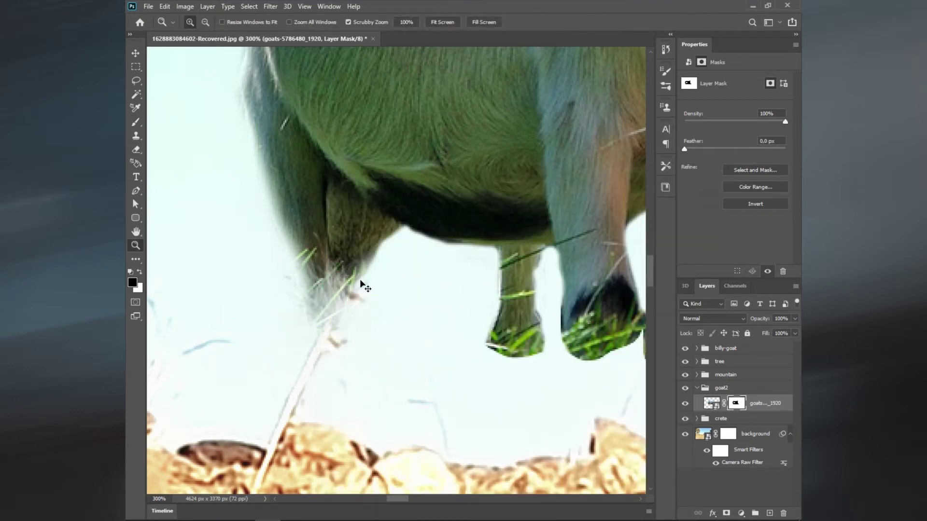
key("b")
right_click(395, 365)
left_click(395, 365)
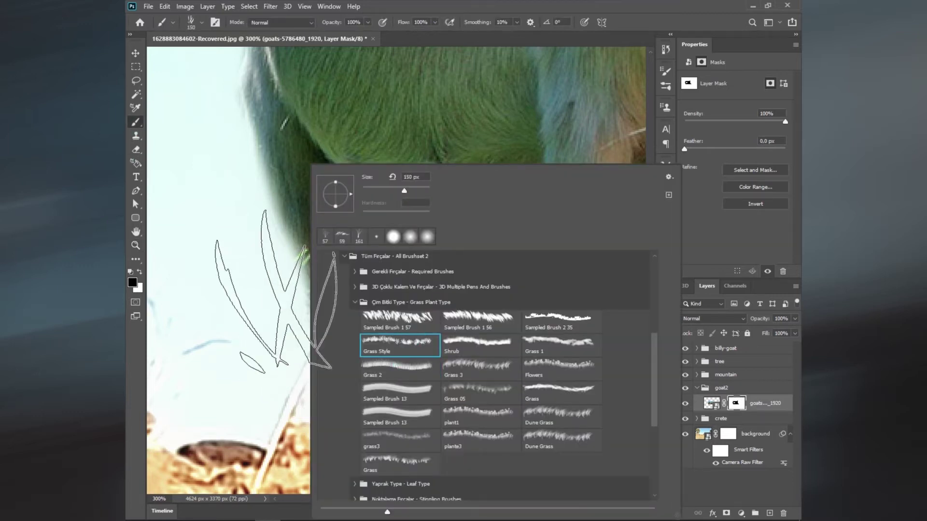
double_click(559, 341)
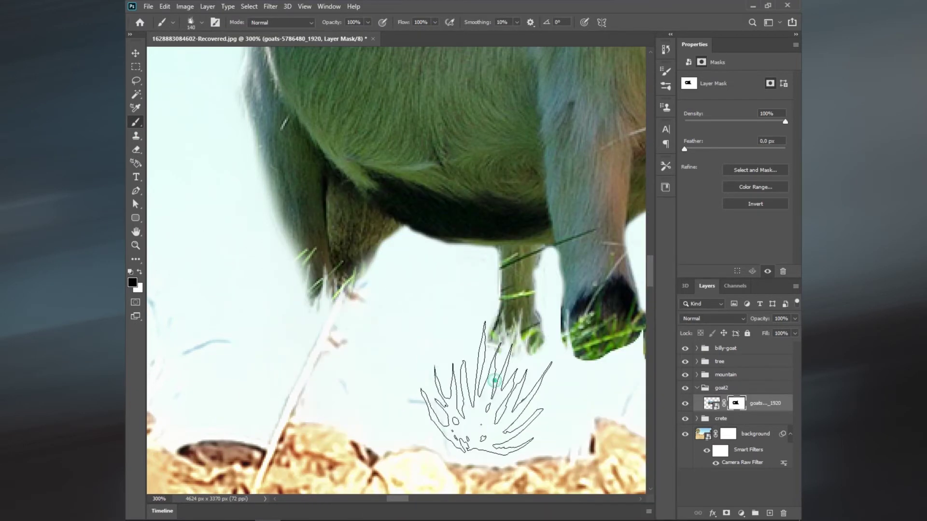
Paint grass blades under the goat's legs and beard, then fit the image to the window.
left_click_drag(480, 386, 366, 352)
left_click_drag(562, 393, 307, 338)
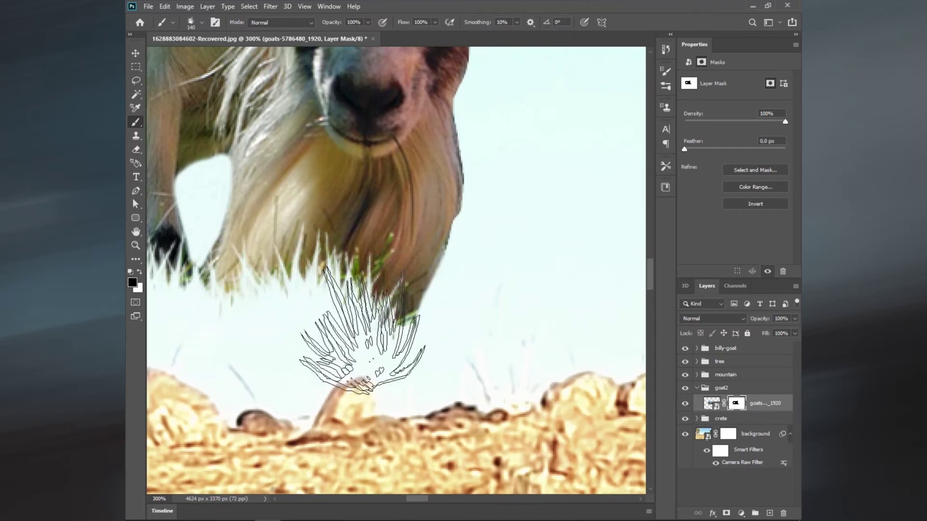
scroll(269, 352, "left", 5)
key("ctrl+0")
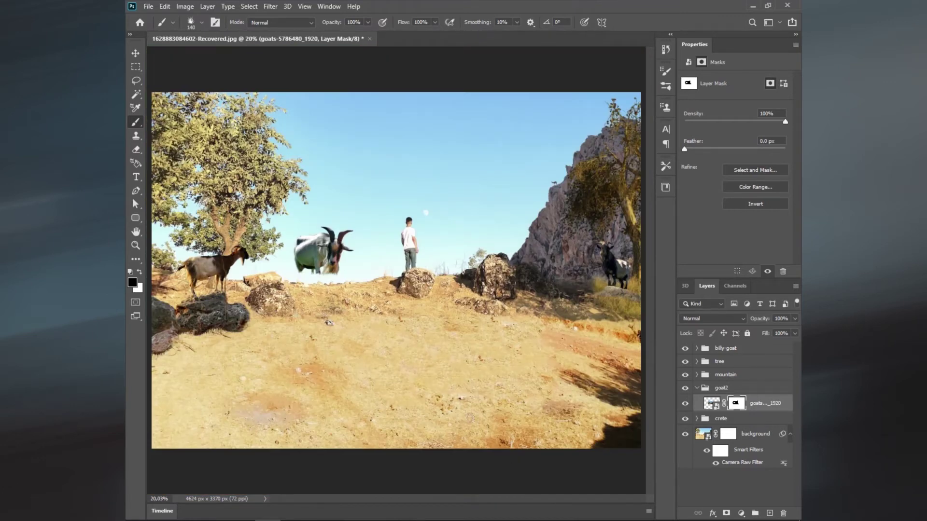
Scale the goat to 69.64% and set it on the ridge beside the man.
key("ctrl+t")
left_click_drag(354, 227, 386, 266)
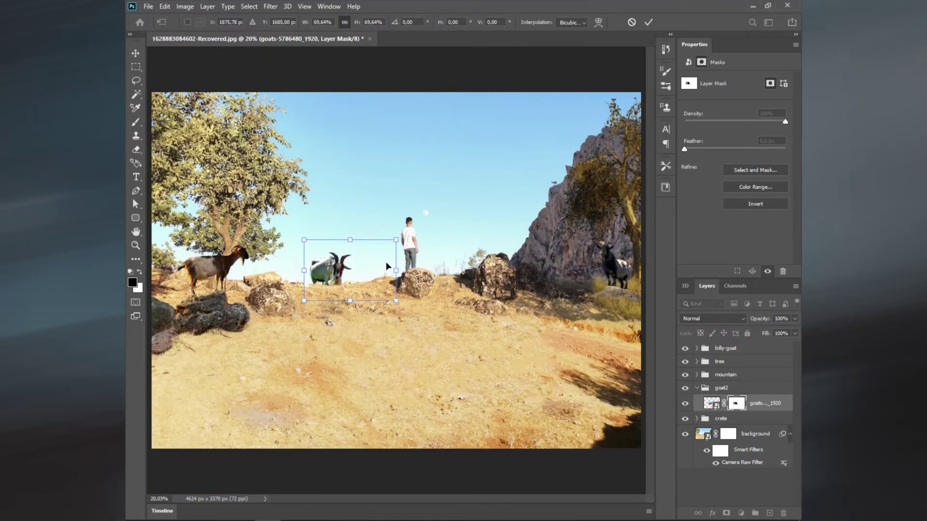
key("Return")
key("b")
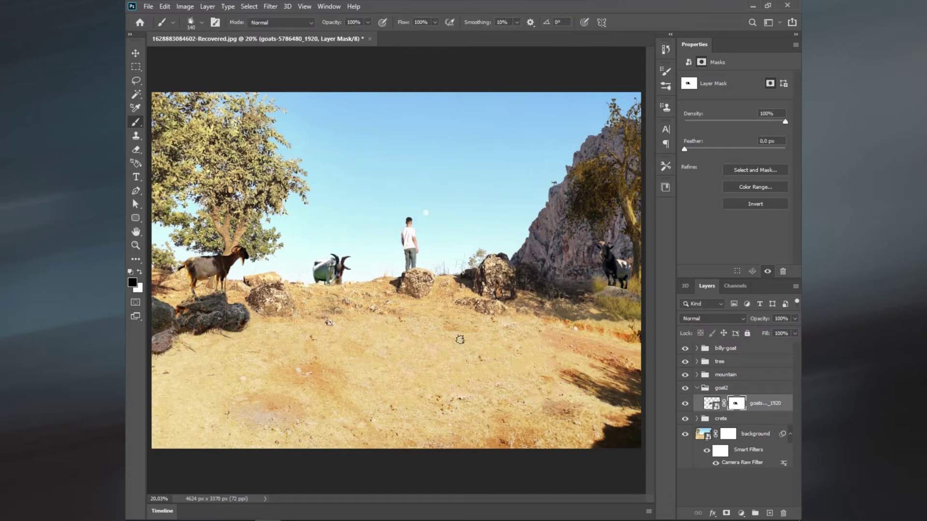
scroll(362, 306, "up", 3)
scroll(363, 305, "up", 1)
scroll(367, 347, "left", 3)
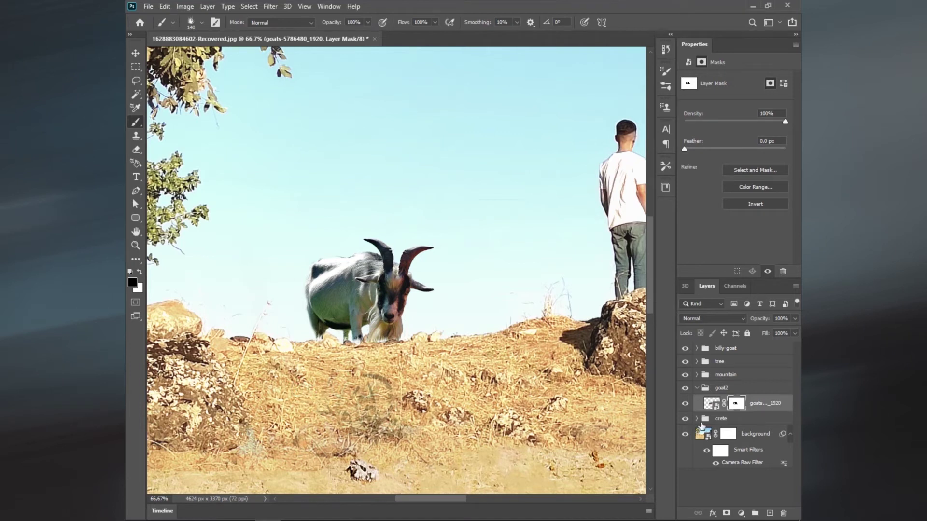
Spot-heal the ground patches below the white goat with progressively smaller brushes.
key("j")
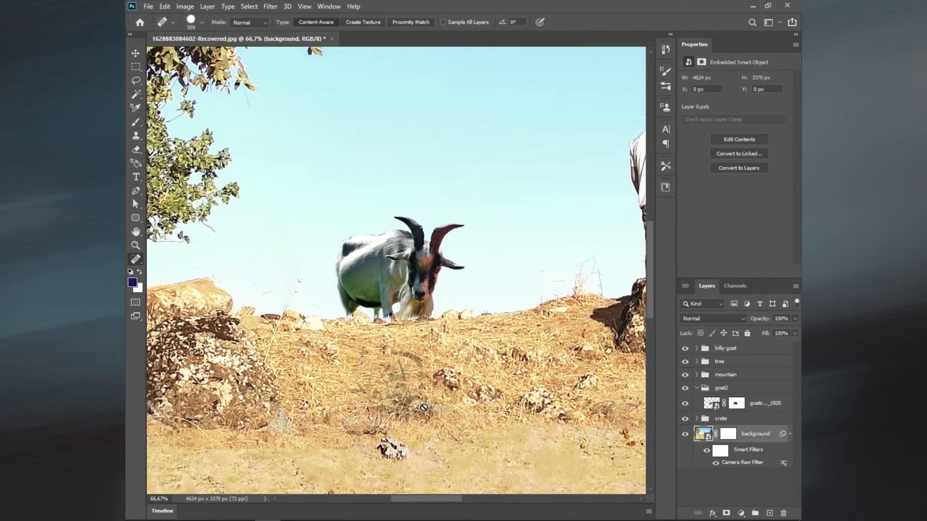
left_click(399, 382)
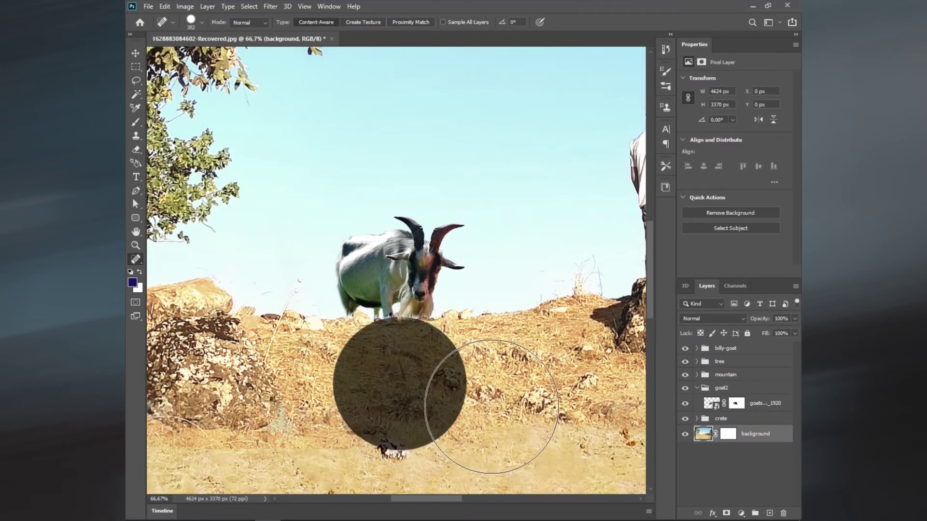
left_click_drag(488, 408, 372, 393)
key("[")
left_click_drag(475, 367, 425, 379)
key("ctrl+minus")
mouse_move(386, 324)
left_mouse_down()
mouse_move(416, 326)
mouse_move(379, 337)
left_mouse_up()
Nudge the goat slightly left and down with Free Transform.
key("ctrl+plus")
key("ctrl+plus")
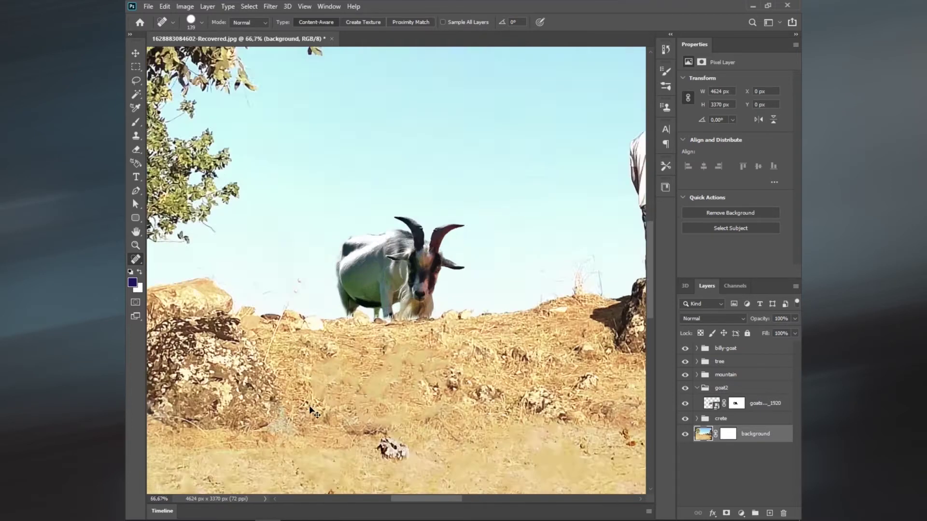
key("ctrl+plus")
key("ctrl+plus")
left_click(736, 403)
left_click(165, 6)
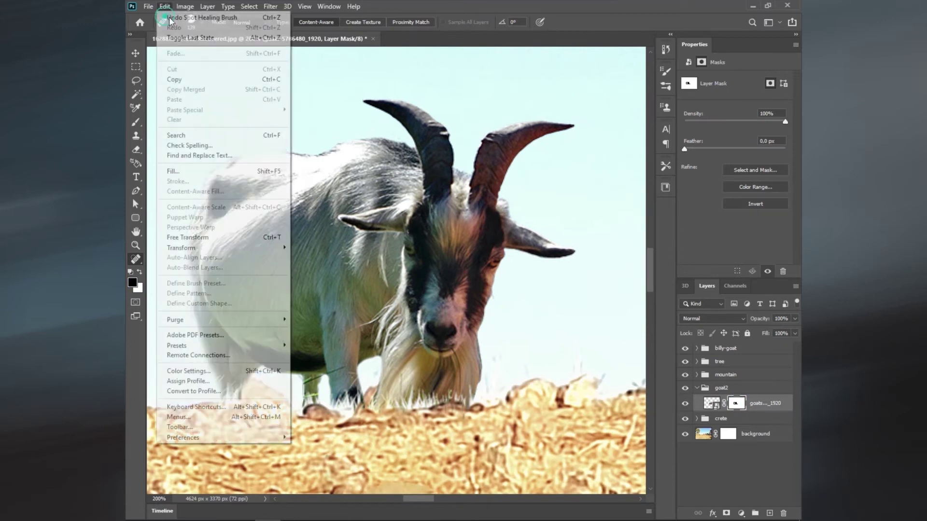
left_click(212, 237)
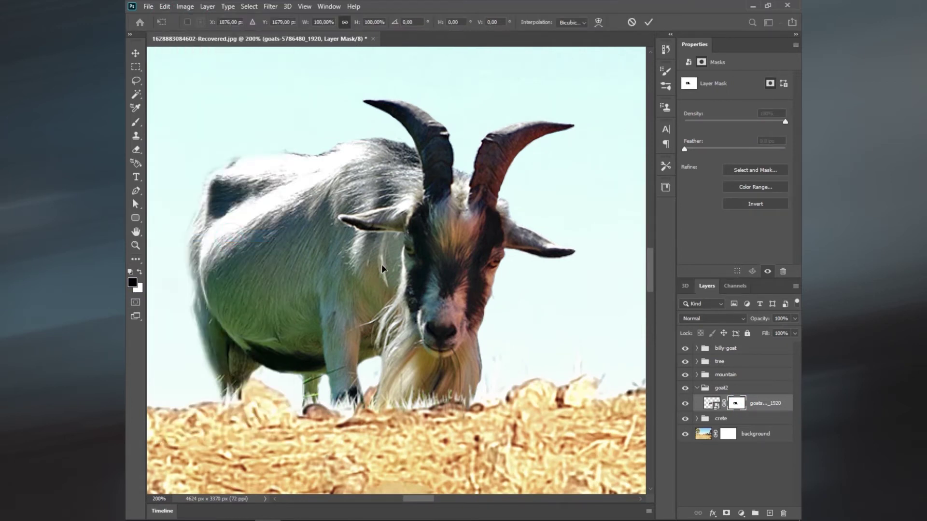
key("Down")
key("Down")
key("Down")
key("Left")
key("Left")
key("Left")
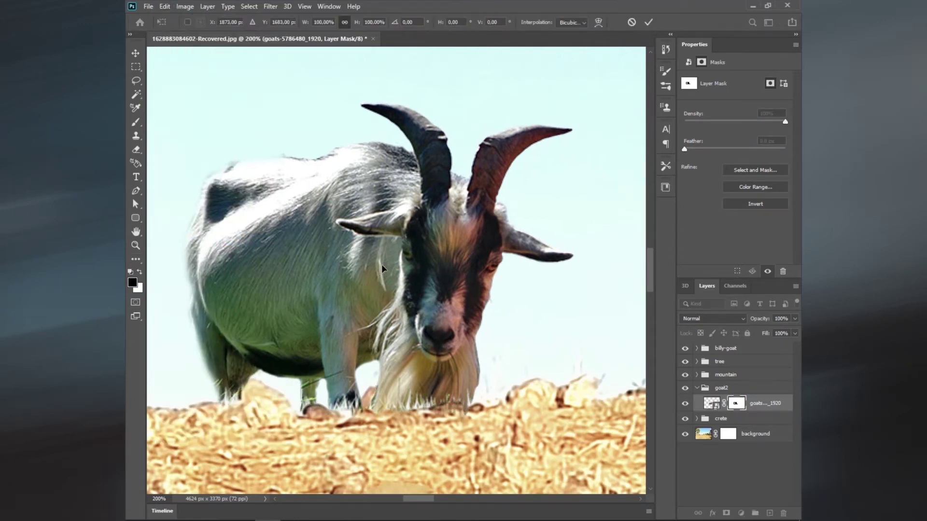
key("Down")
key("Down")
key("Down")
key("Left")
key("Left")
key("Left")
key("Left")
key("Left")
key("Left")
key("Down")
key("Down")
key("Down")
key("Down")
key("Down")
key("Down")
key("Down")
key("Left")
key("Down")
key("Down")
key("Down")
key("Return")
Move the goat right beside the rocks, flip it horizontally, and raise it into goat2.
key("j")
key("ctrl+0")
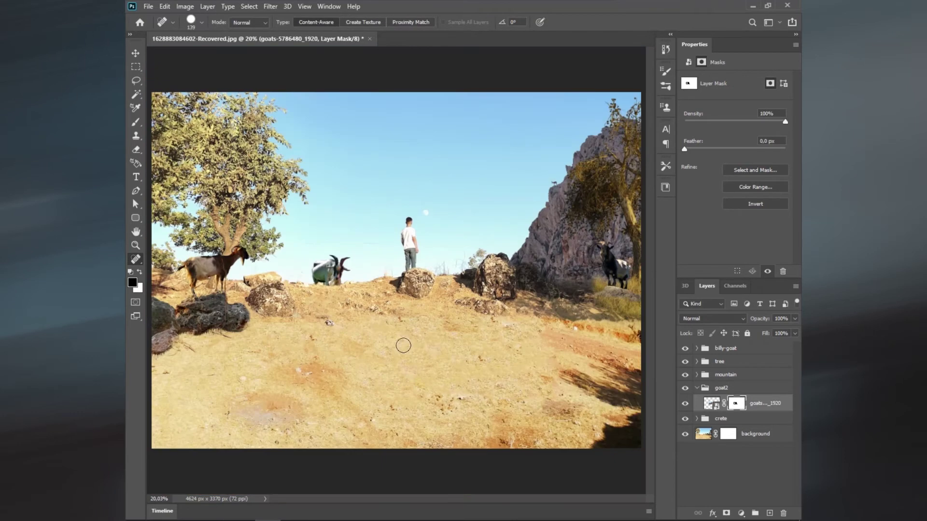
left_click(141, 54)
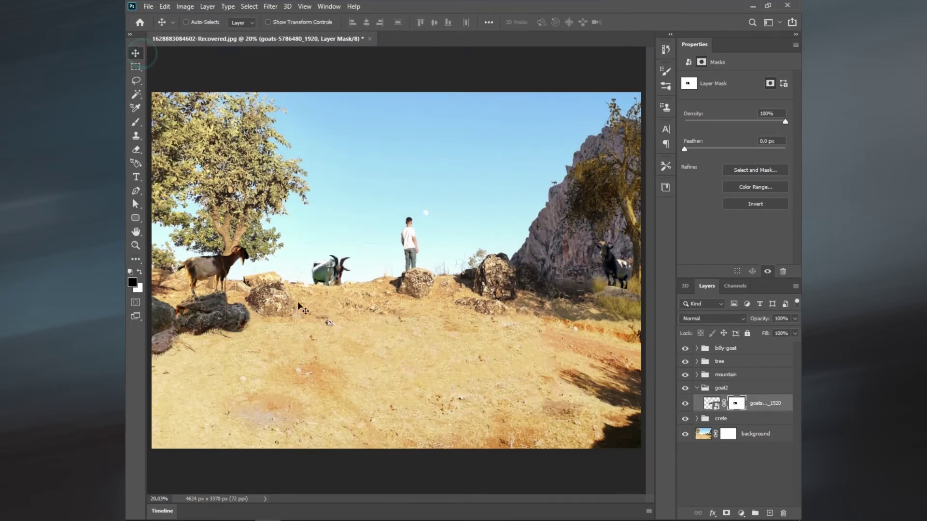
mouse_move(345, 282)
left_mouse_down()
mouse_move(568, 280)
mouse_move(543, 294)
mouse_move(458, 271)
mouse_move(536, 308)
left_mouse_up()
left_click(165, 6)
left_click(238, 239)
right_click(541, 289)
left_click(569, 466)
left_click(648, 21)
mouse_move(736, 405)
left_mouse_down()
mouse_move(740, 351)
mouse_move(721, 401)
mouse_move(724, 343)
left_mouse_up()
left_click(720, 389)
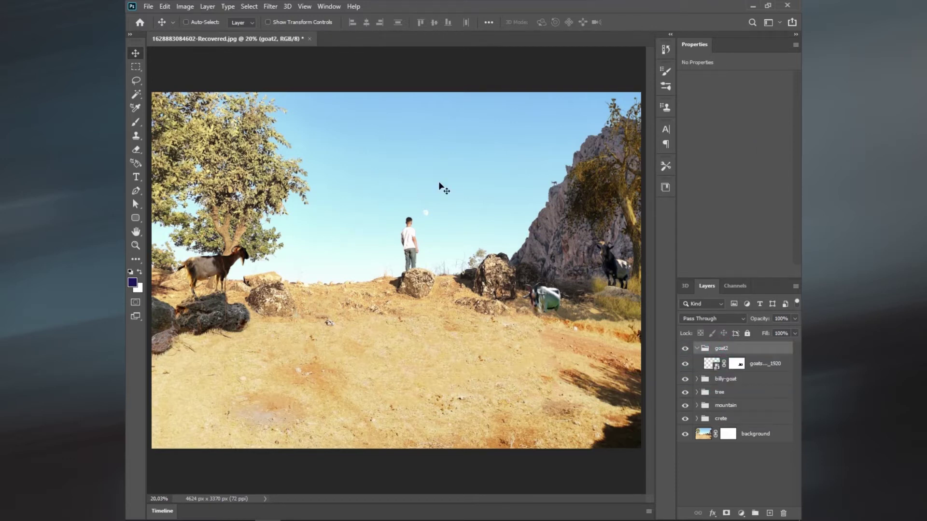
Move the goat far left by the tree, rotate and flip it, and put goat2 below crete.
left_click(169, 7)
left_click(352, 260)
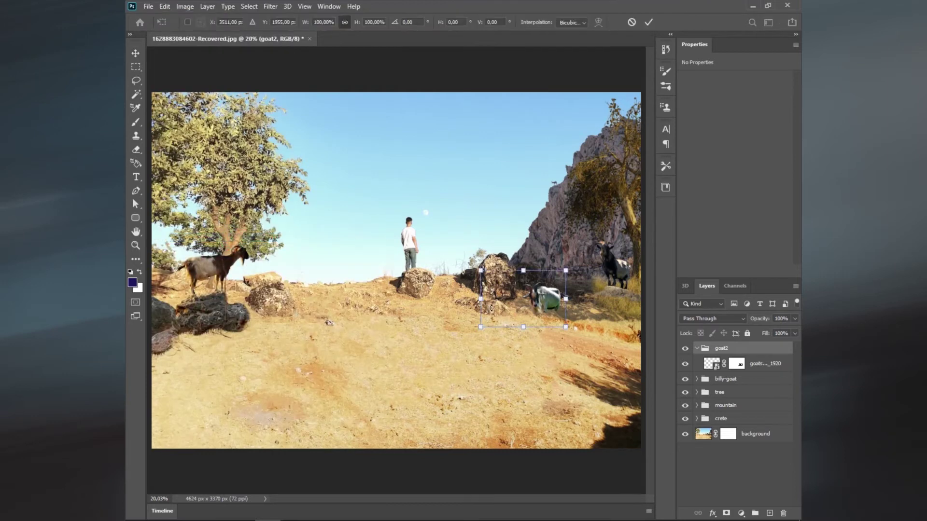
left_click_drag(572, 284, 340, 279)
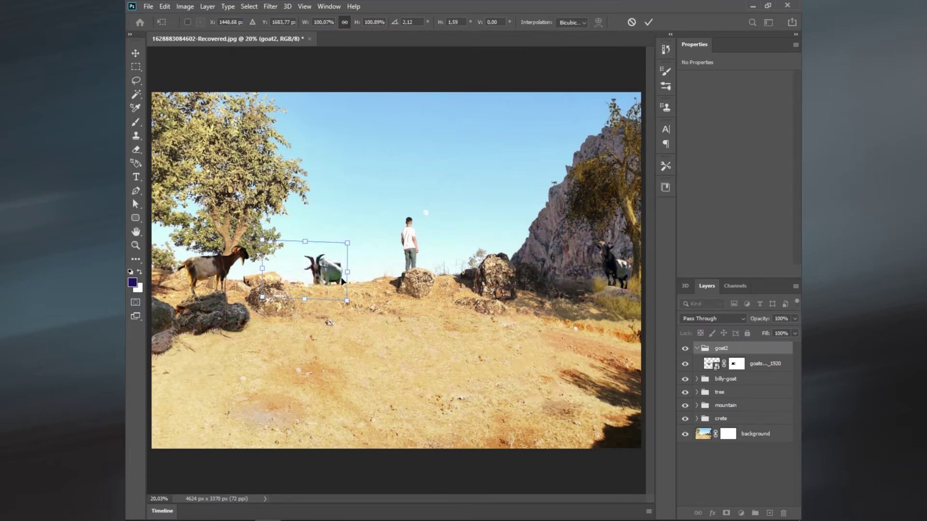
mouse_move(348, 244)
left_mouse_down()
mouse_move(361, 295)
mouse_move(179, 268)
mouse_move(201, 297)
left_mouse_up()
right_click(179, 268)
left_click(227, 439)
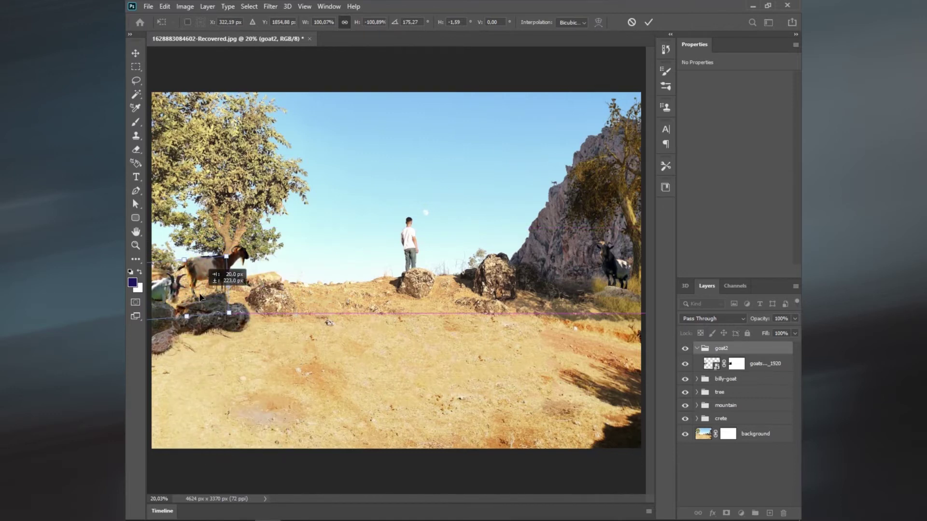
left_click(648, 22)
mouse_move(721, 348)
left_mouse_down()
mouse_move(703, 397)
mouse_move(726, 418)
left_mouse_up()
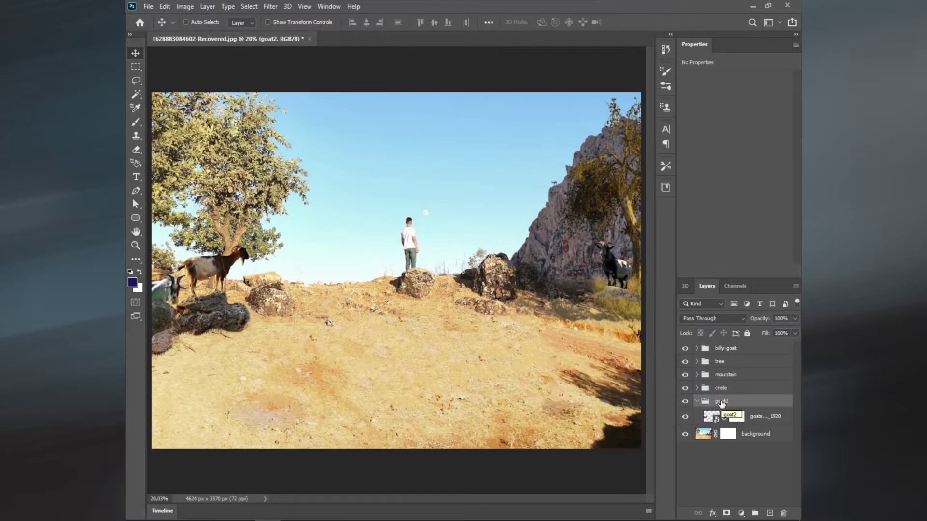
Add a clipped Vibrance layer that boosts the goat's vibrance.
left_click(745, 514)
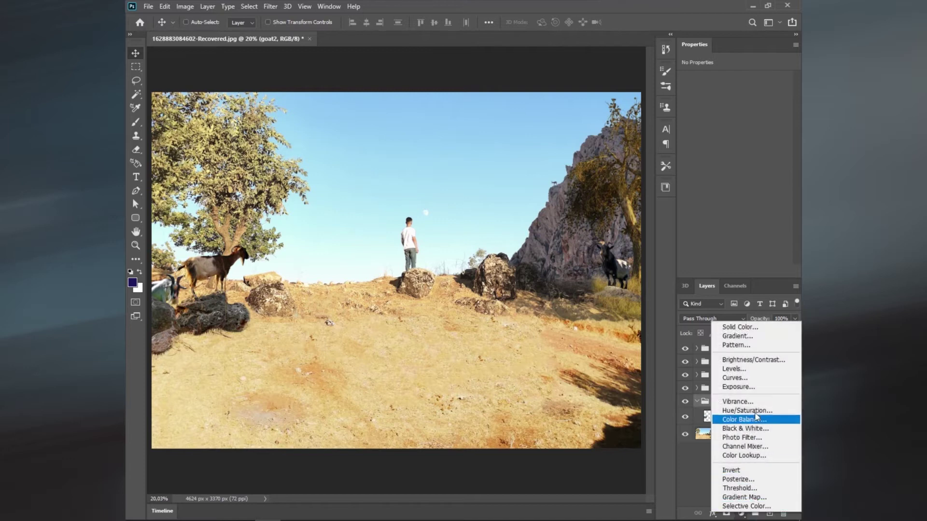
left_click(736, 406)
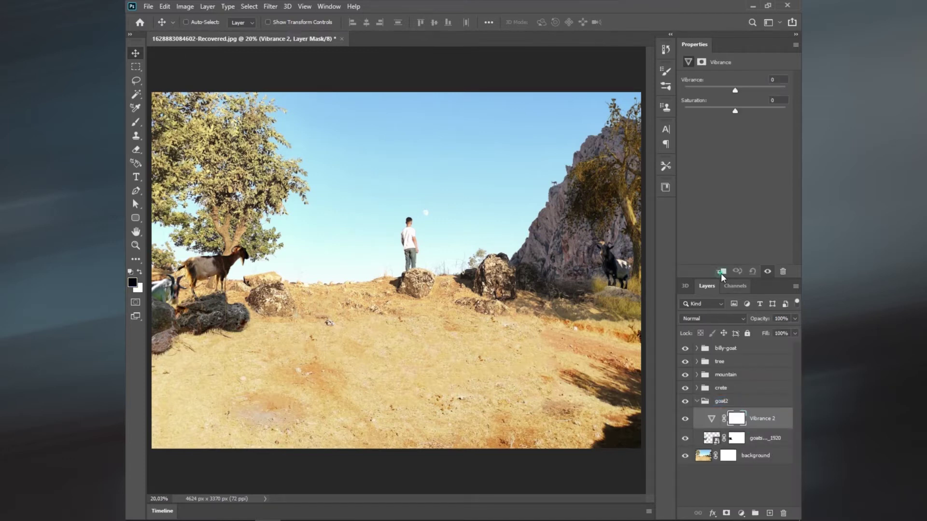
left_click(721, 272)
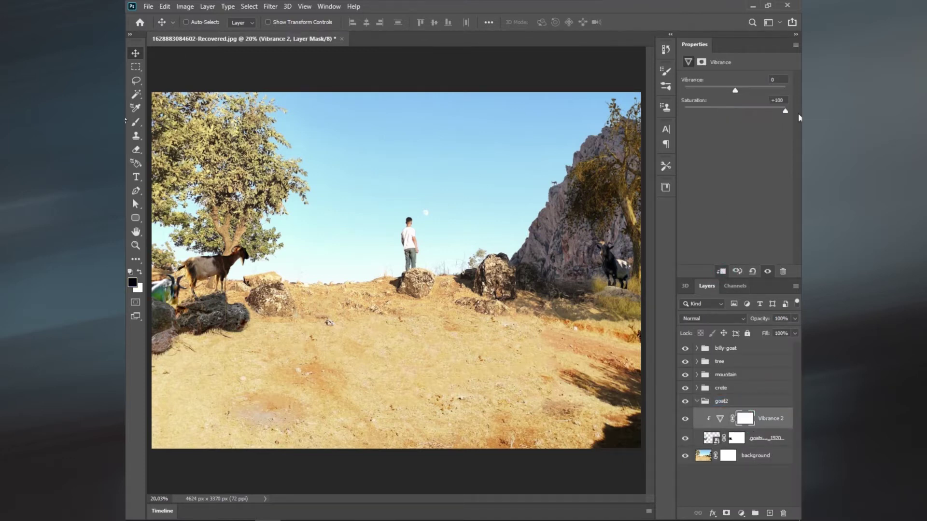
left_click_drag(743, 111, 785, 91)
left_click(745, 419)
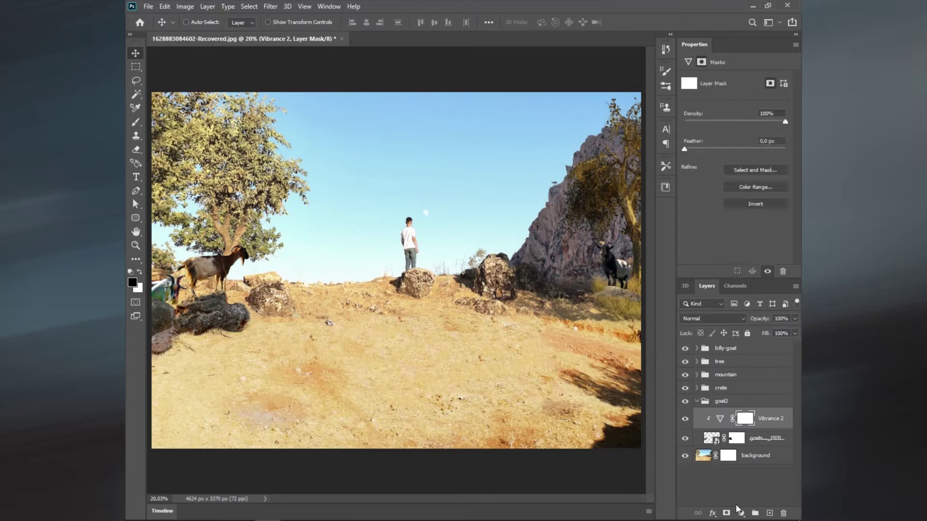
Add a clipped Hue/Saturation layer that shifts the goat's hue.
left_click(739, 514)
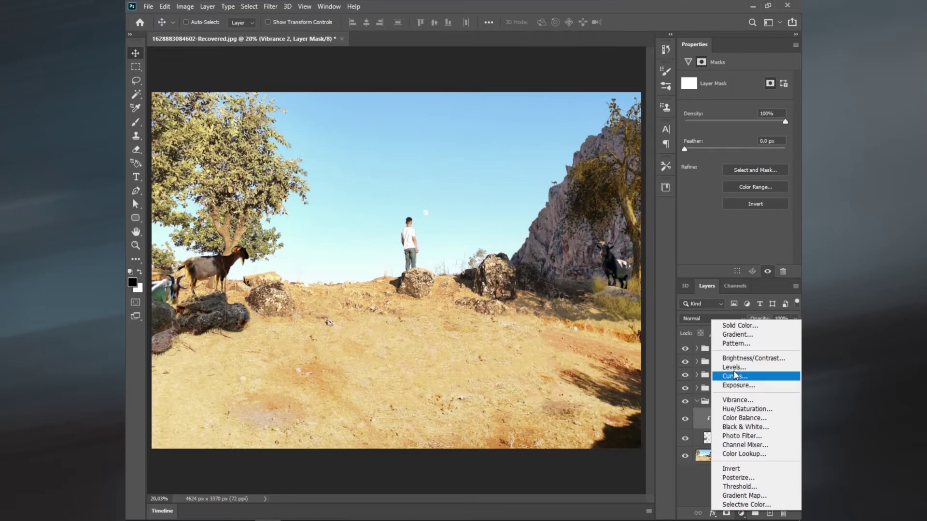
left_click(741, 409)
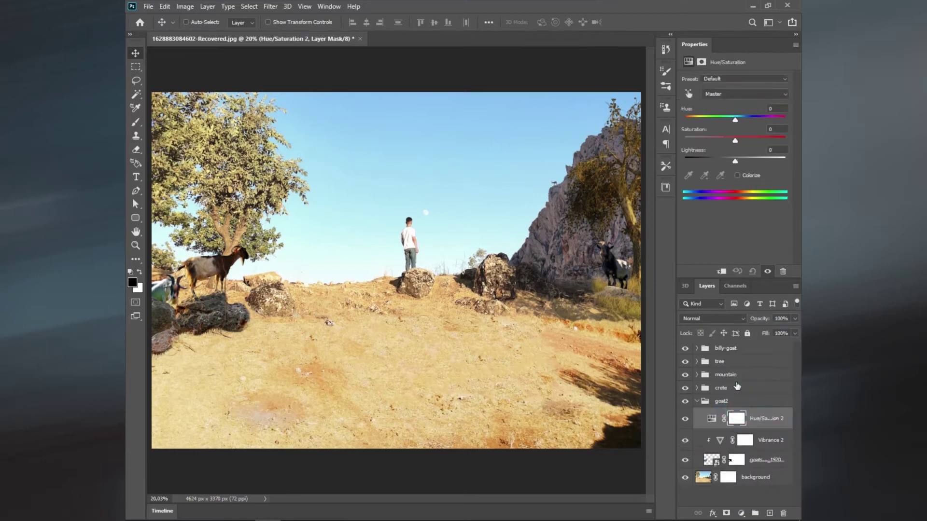
left_click(724, 272)
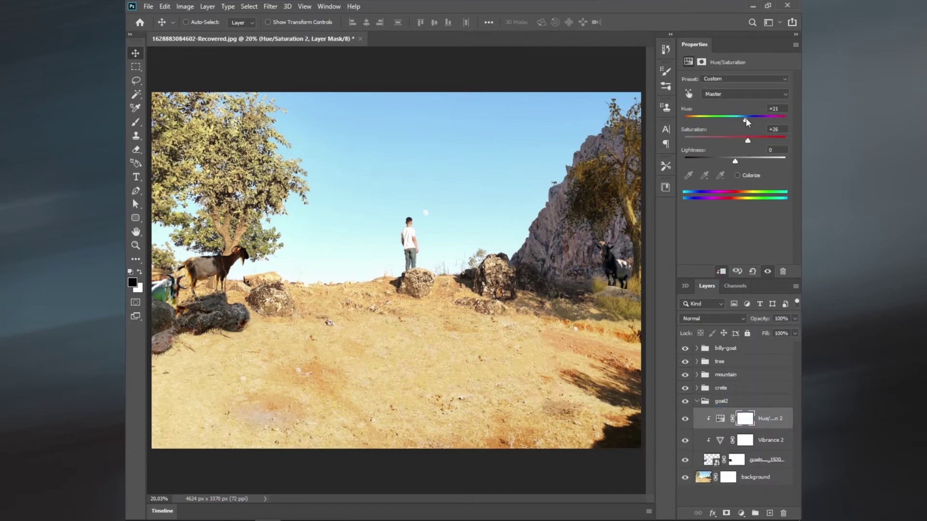
left_click_drag(729, 120, 788, 124)
Add a Color Balance layer warming the goat toward red, at 50% opacity.
left_click(739, 513)
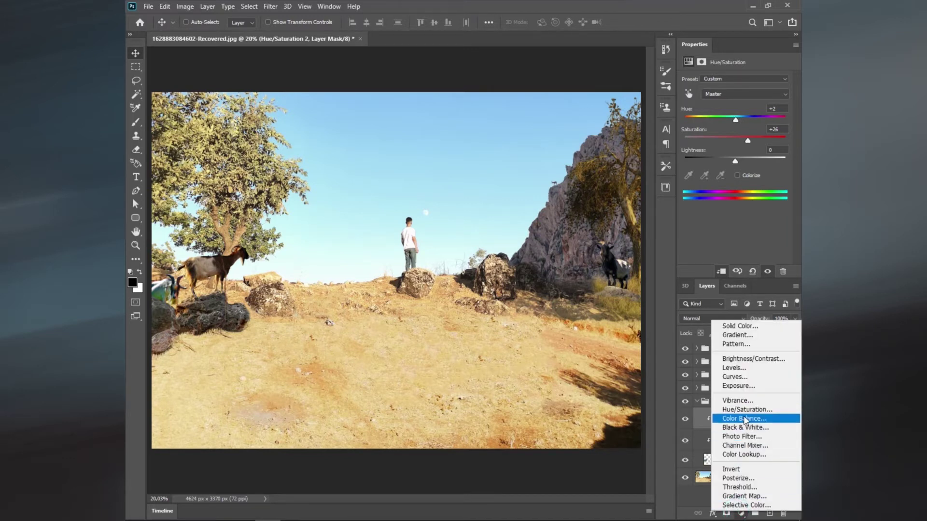
left_click(745, 419)
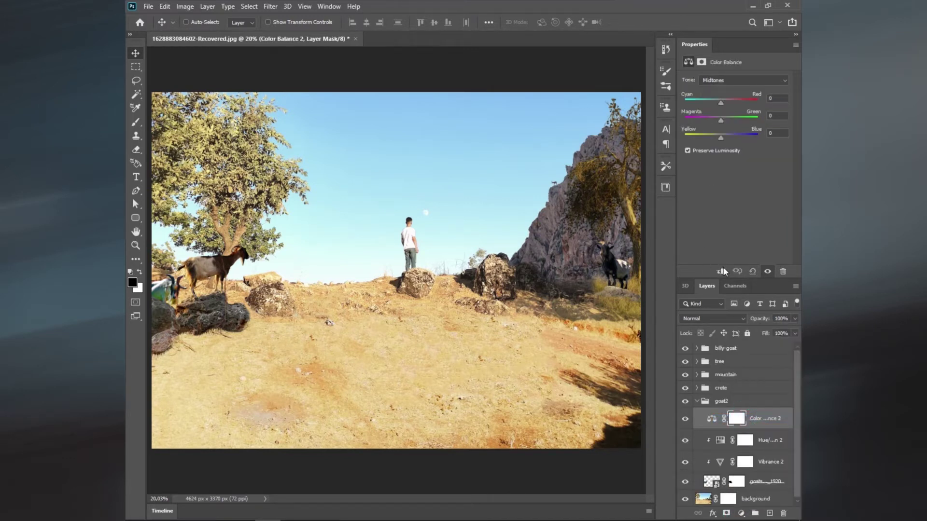
left_click_drag(720, 137, 749, 138)
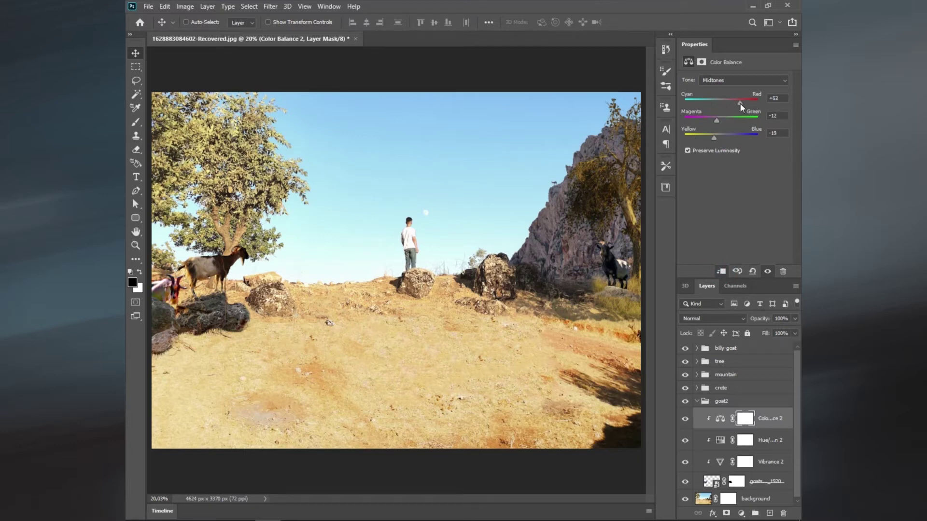
left_click_drag(734, 107, 736, 107)
left_click_drag(714, 137, 718, 138)
left_click(779, 319)
type("5")
left_click(769, 441)
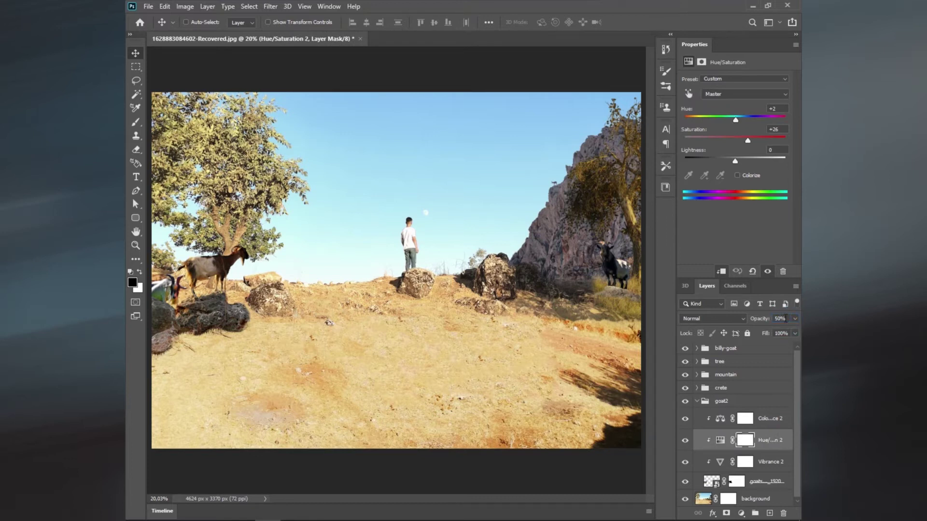
left_click(762, 462)
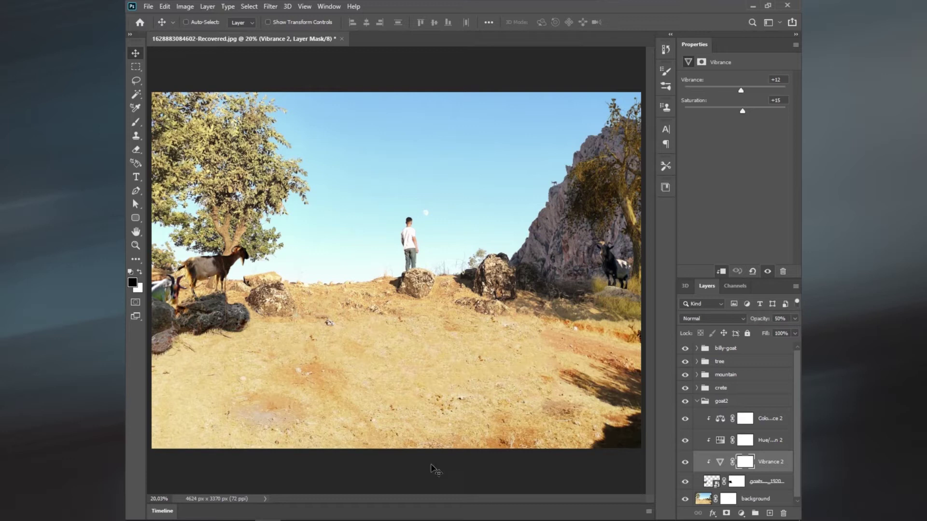
Drag the wildlife-4400809_1920 photo from the G.O.A.T folder into the scene.
left_click(218, 520)
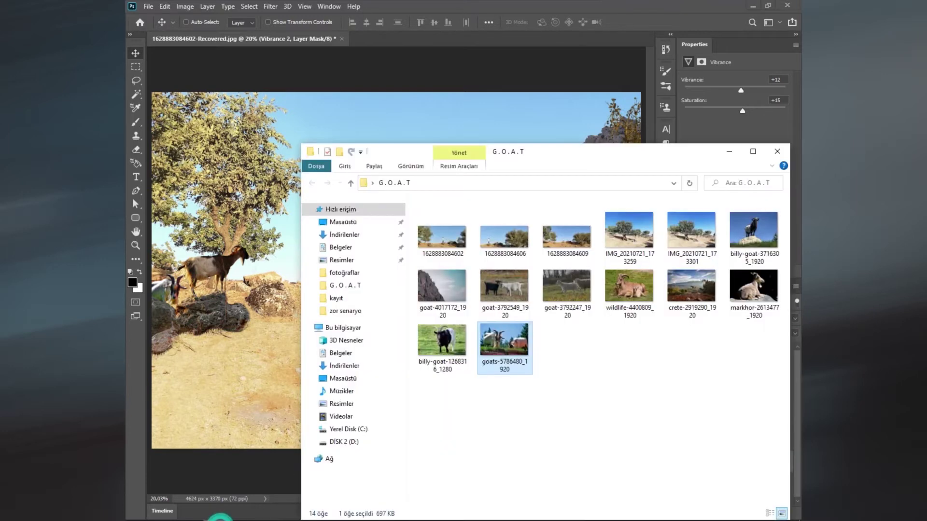
left_click(645, 383)
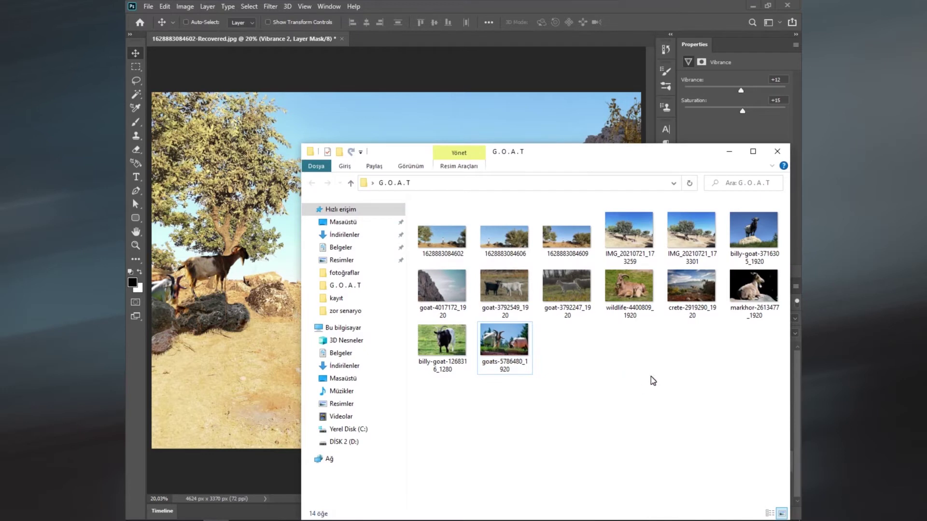
left_click_drag(628, 285, 282, 372)
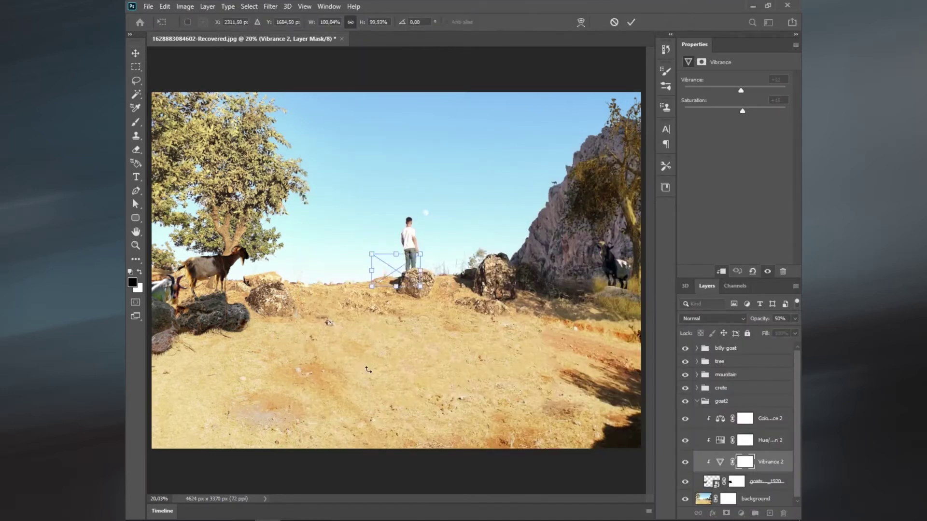
Place the wildlife goat photo lower on the hillside and mask it using Select Subject.
mouse_move(419, 255)
left_mouse_down()
mouse_move(419, 329)
mouse_move(505, 278)
left_mouse_up()
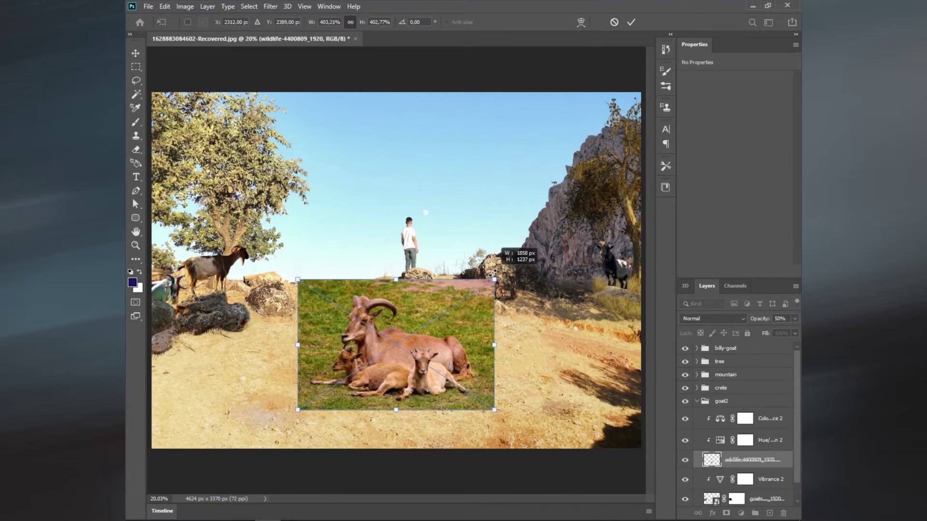
key("Return")
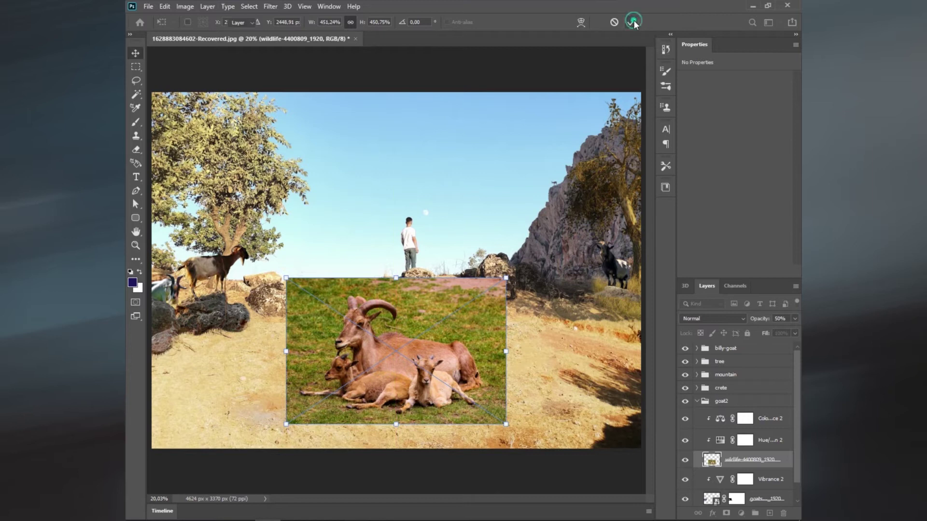
left_click(140, 93)
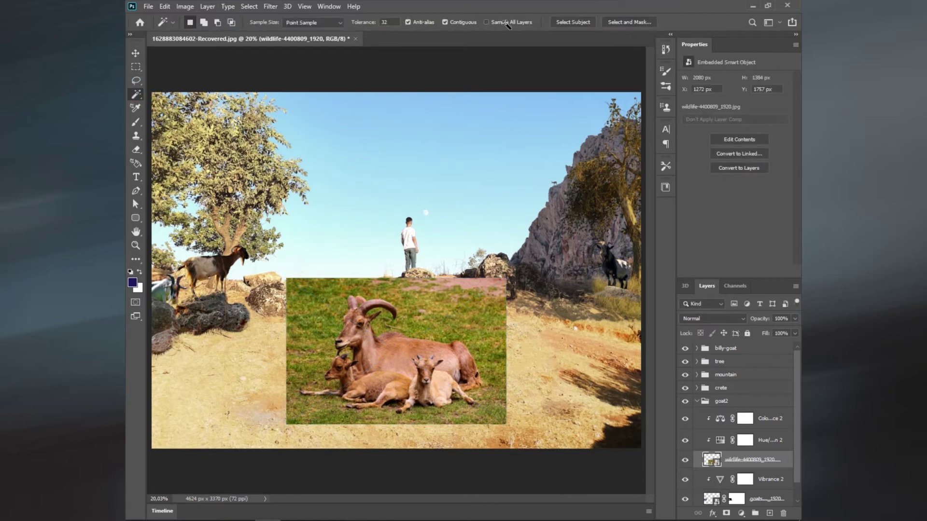
left_click(579, 22)
left_click(726, 513)
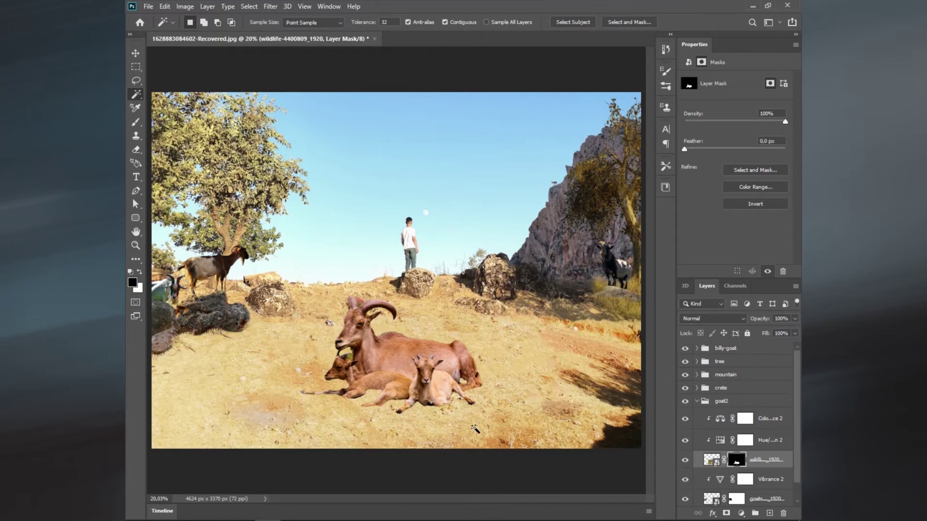
Zoom in, select the green patch between the horns and pick a soft round brush.
scroll(418, 424, "up", 5)
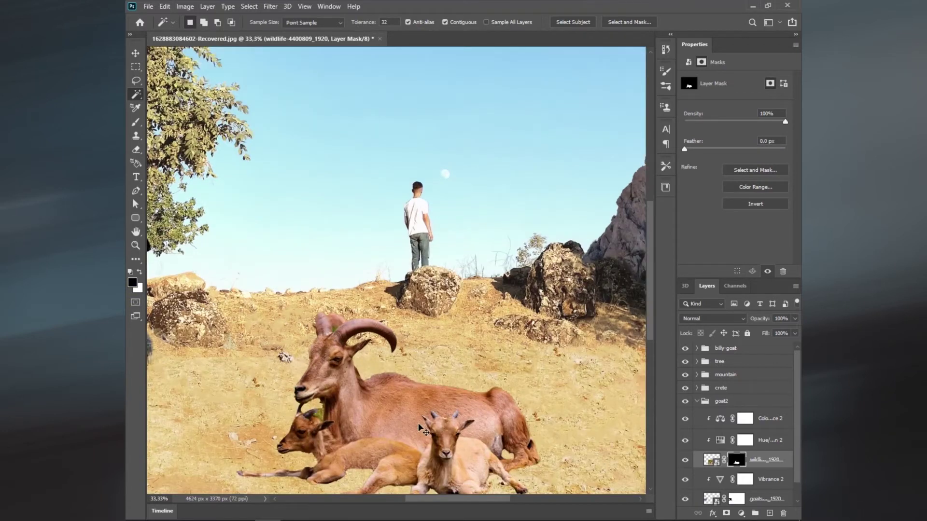
mouse_move(434, 328)
left_mouse_down()
mouse_move(459, 400)
mouse_move(343, 230)
left_mouse_up()
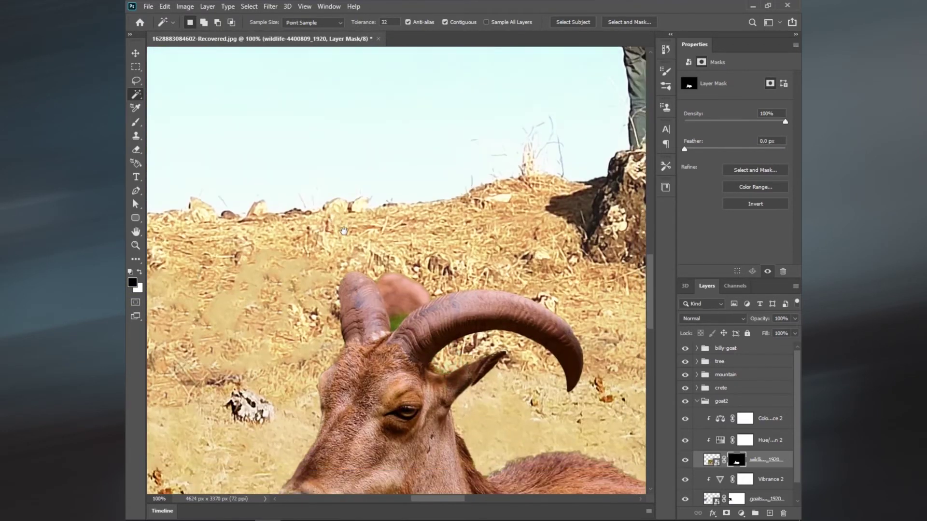
left_click(395, 321)
key("b")
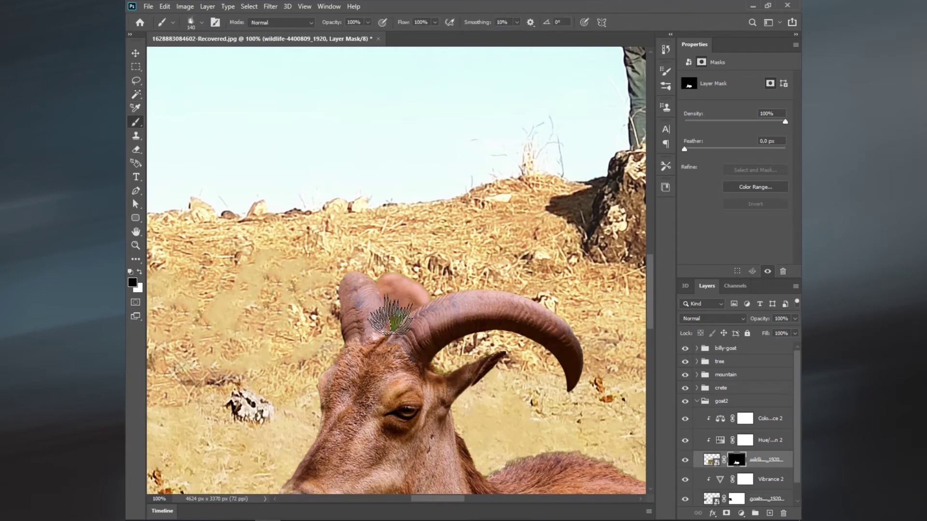
right_click(413, 304)
left_click(510, 237)
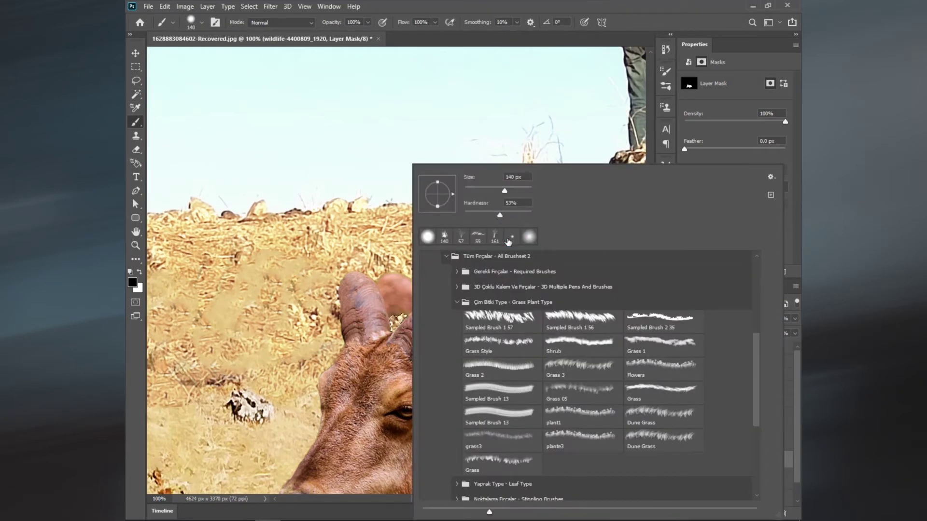
left_click(529, 237)
left_click(652, 23)
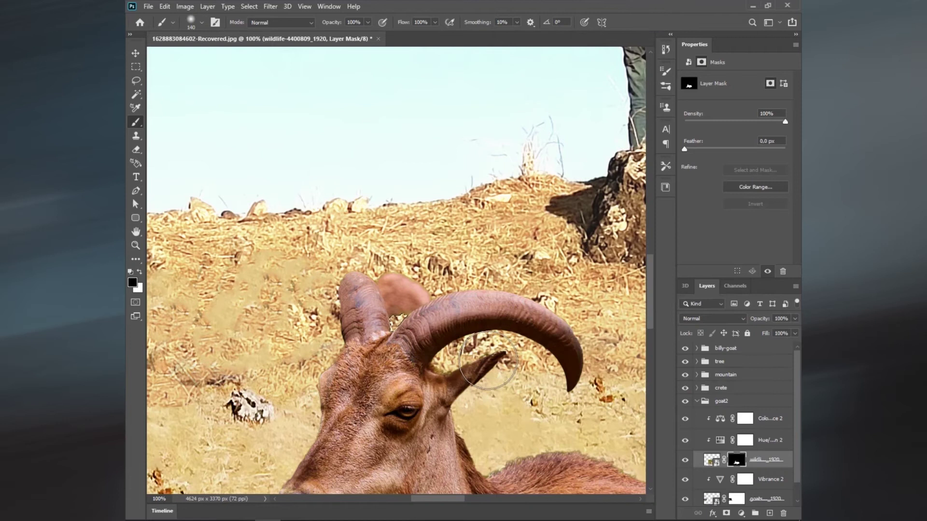
scroll(304, 290, "down", 5)
key("ctrl+d")
Paint the mask at 38 px, restoring the goat and hiding grass around the kid's hoof.
left_click_drag(338, 299, 319, 299)
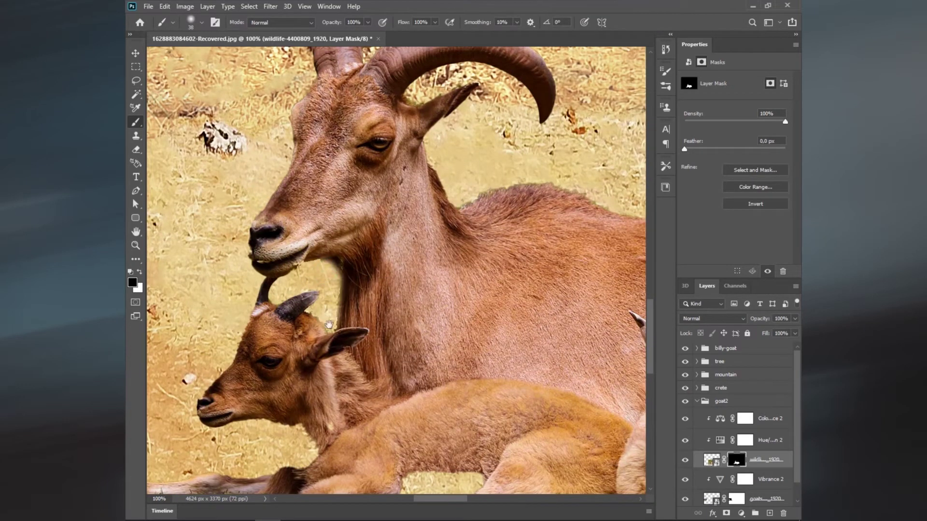
scroll(333, 283, "down", 3)
key("x")
mouse_move(367, 379)
left_mouse_down()
mouse_move(409, 378)
mouse_move(304, 378)
mouse_move(281, 412)
mouse_move(362, 393)
left_mouse_up()
key("x")
left_click_drag(621, 420, 427, 420)
scroll(424, 415, "right", 5)
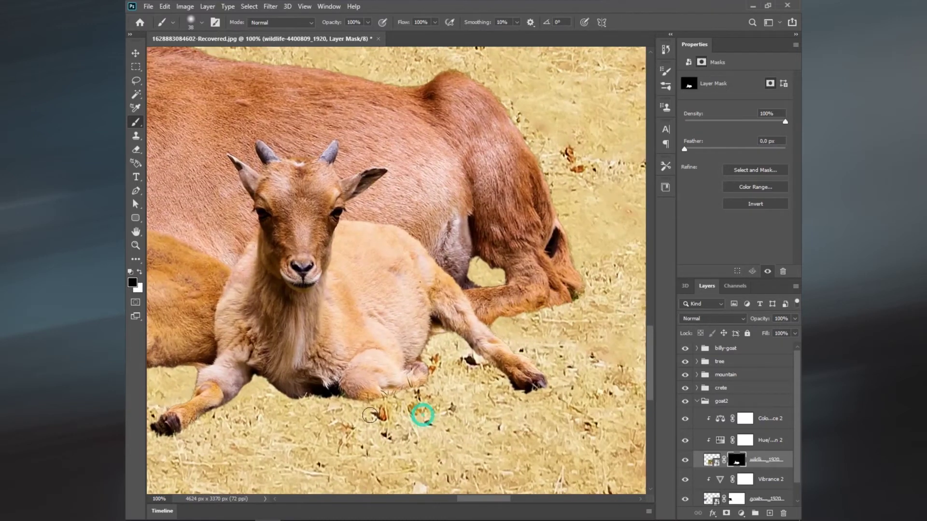
scroll(392, 255, "right", 5)
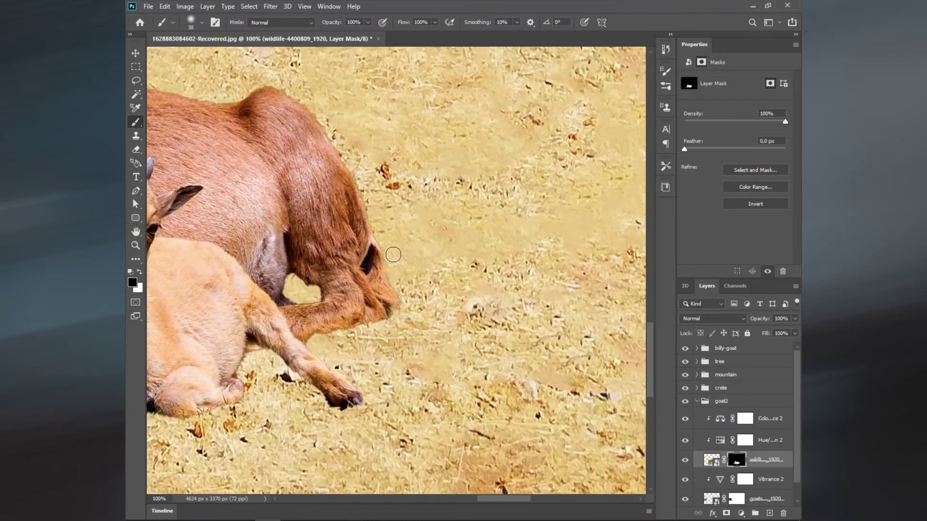
key("ctrl+0")
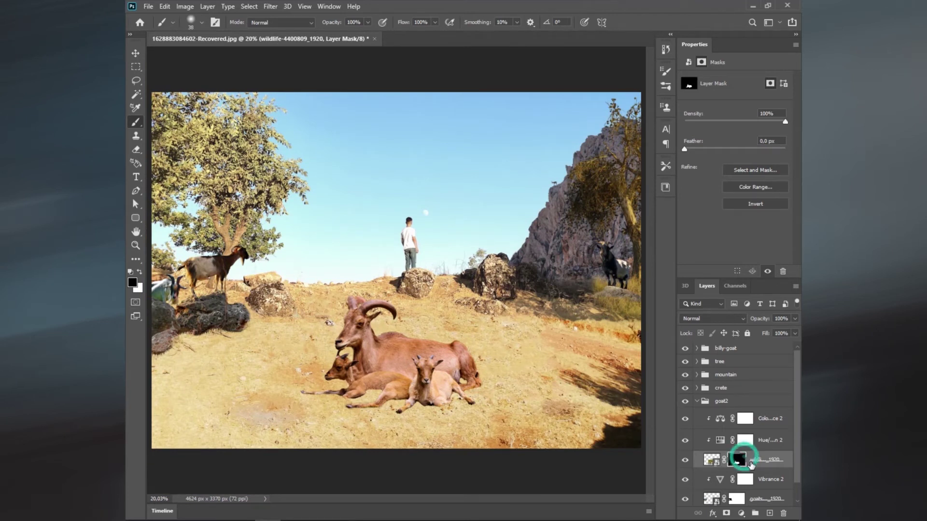
Move the goats layer out of goat2 into a new group named goats.
left_click_drag(712, 459, 709, 401)
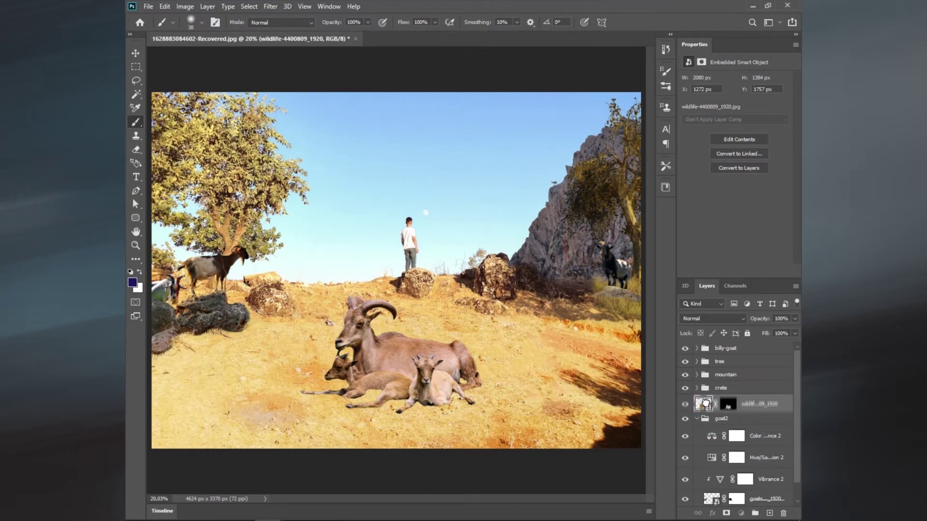
key("ctrl+g")
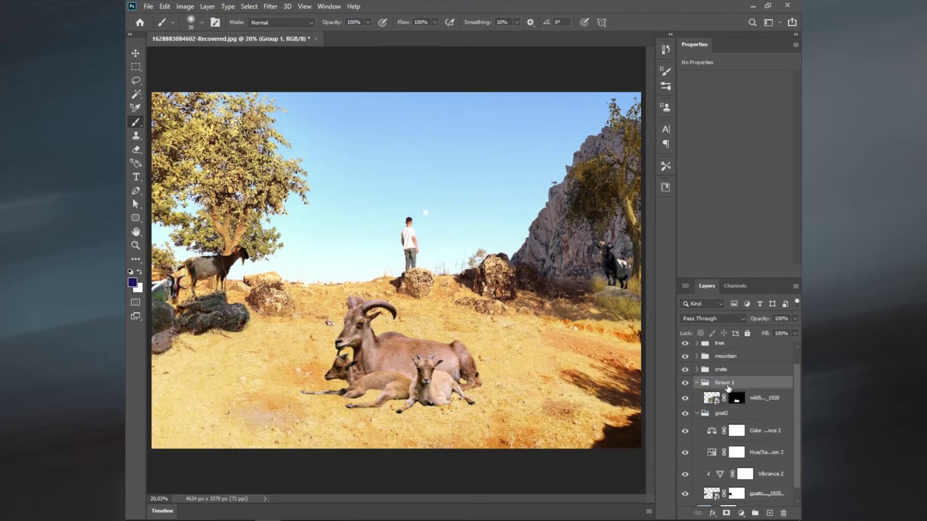
double_click(724, 383)
type("goats")
key("Return")
Clip a Color Balance to the goats, shifting midtones toward magenta and yellow.
left_click(712, 396)
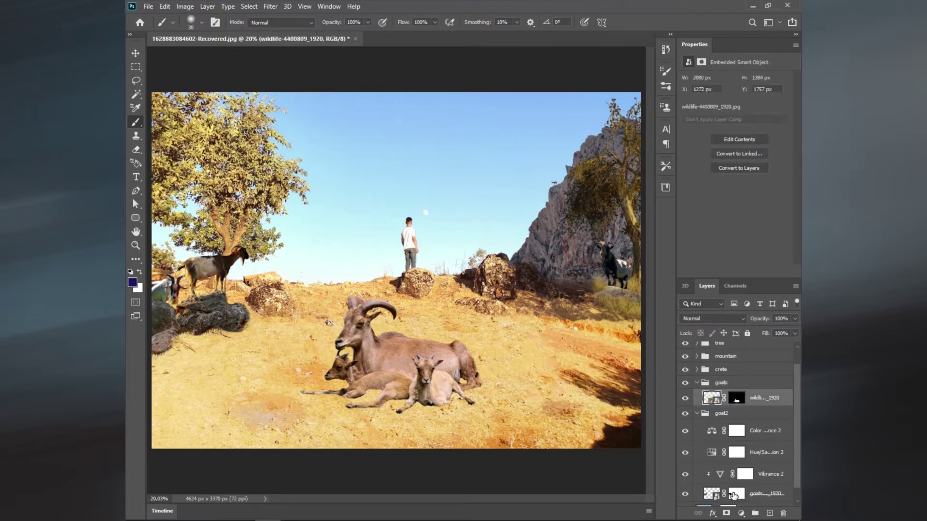
left_click(741, 513)
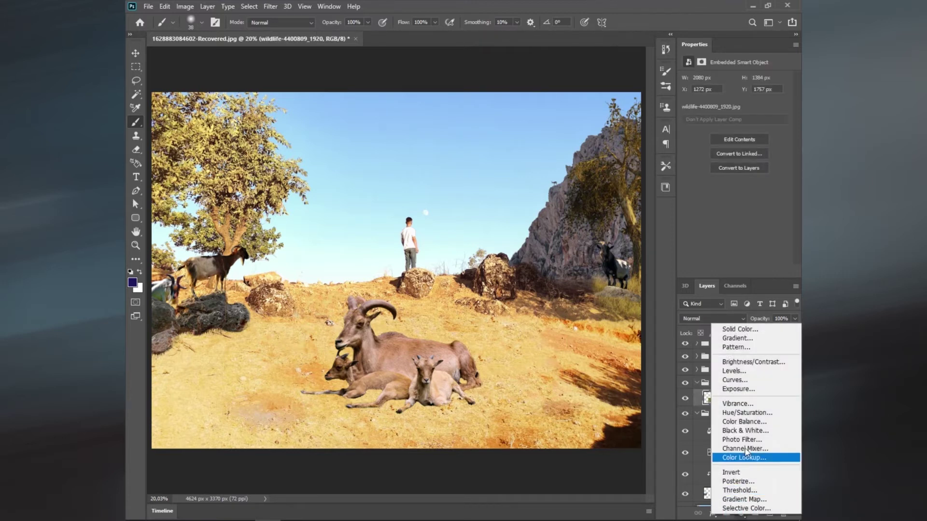
left_click(745, 415)
left_click(722, 272)
mouse_move(721, 138)
left_mouse_down()
mouse_move(710, 137)
mouse_move(725, 103)
left_mouse_up()
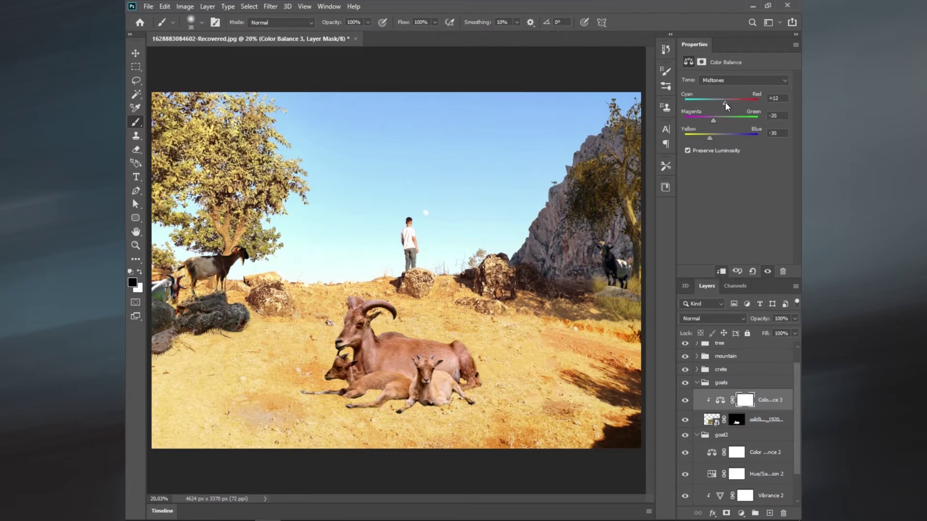
Add a Vibrance adjustment at +26 to the goats and re-clip the Color Balance.
left_click(741, 513)
left_click(737, 403)
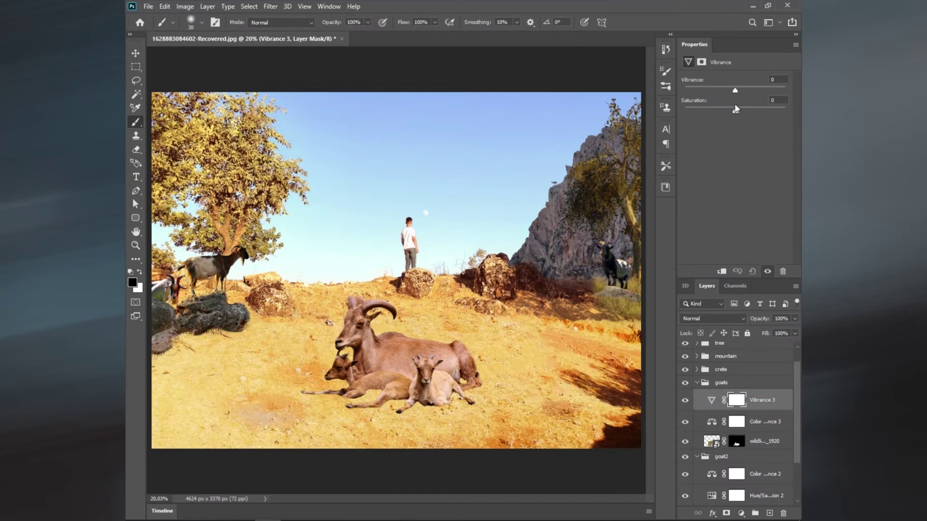
left_click(747, 108)
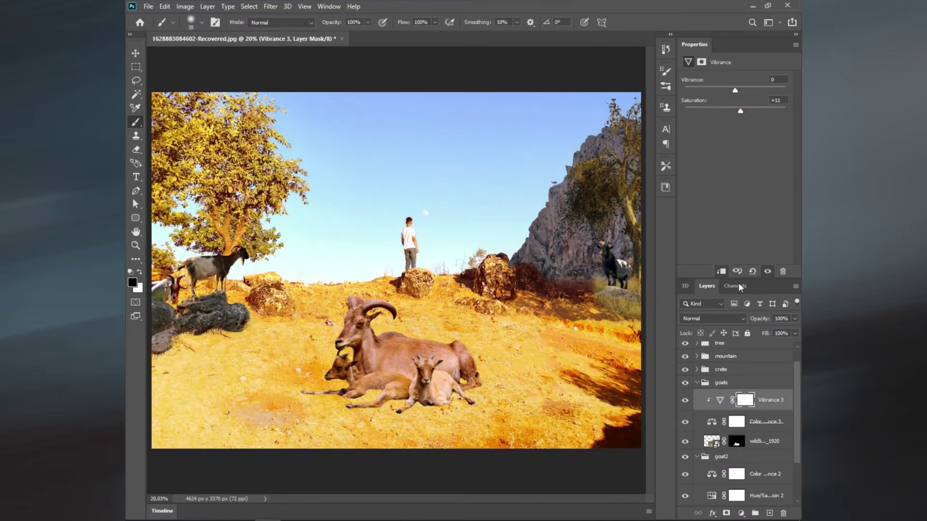
left_click(765, 421)
left_click(721, 271)
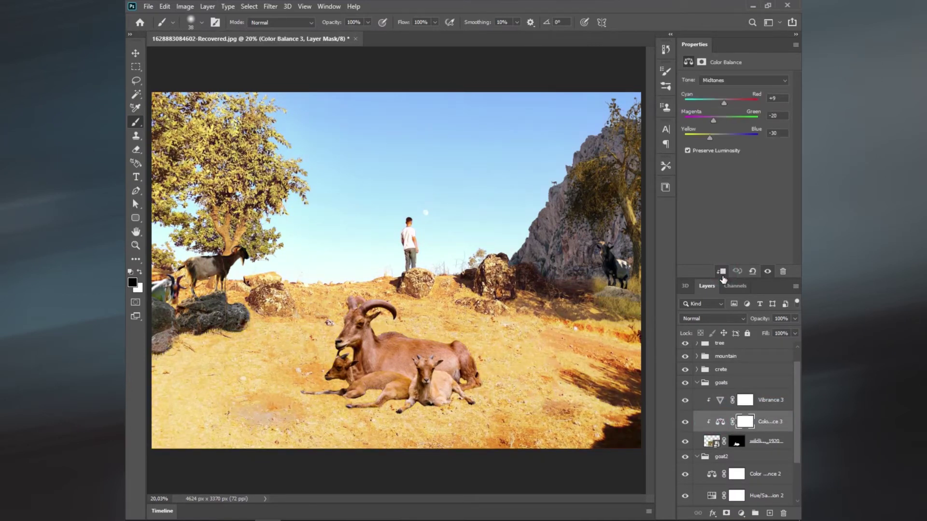
left_click(727, 403)
left_click_drag(740, 87, 748, 87)
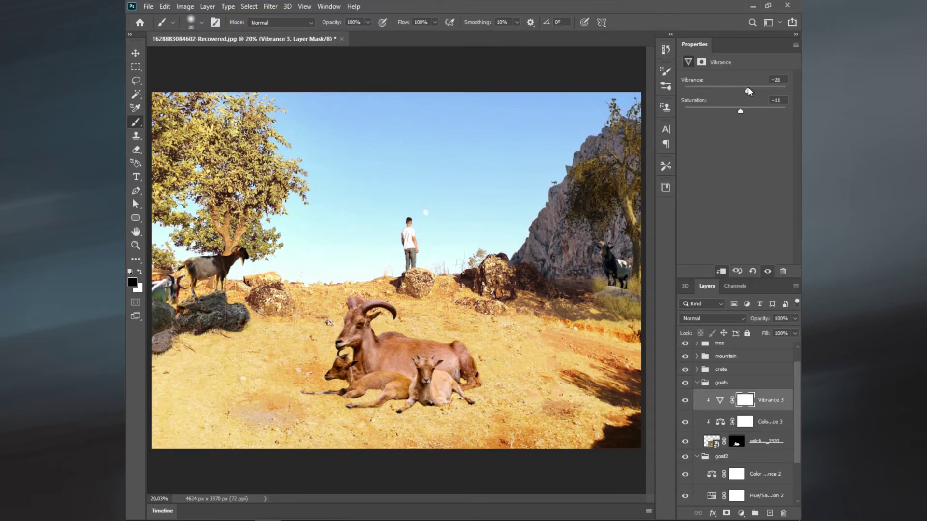
Add a clipped Levels adjustment capping the goats' output at 238.
left_click(741, 513)
left_click(758, 366)
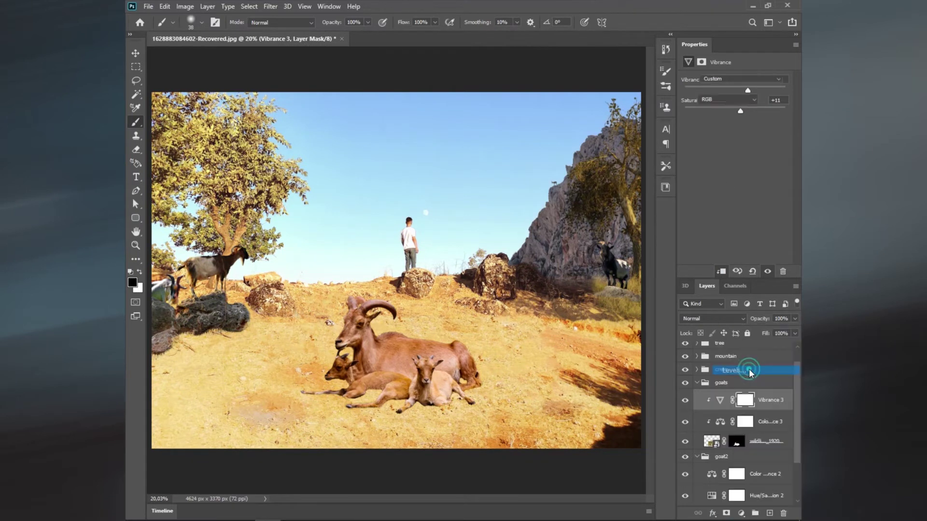
left_click(721, 271)
left_click_drag(717, 185, 709, 185)
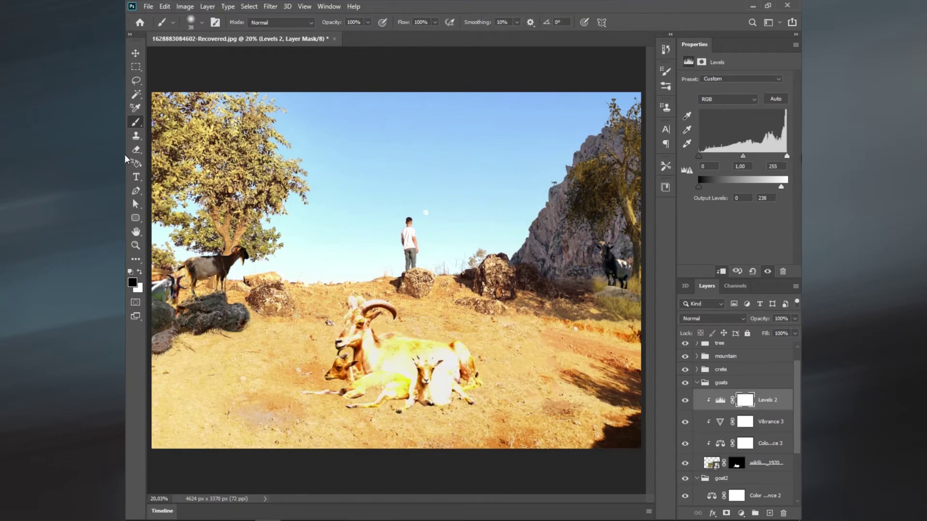
left_click_drag(700, 157, 706, 155)
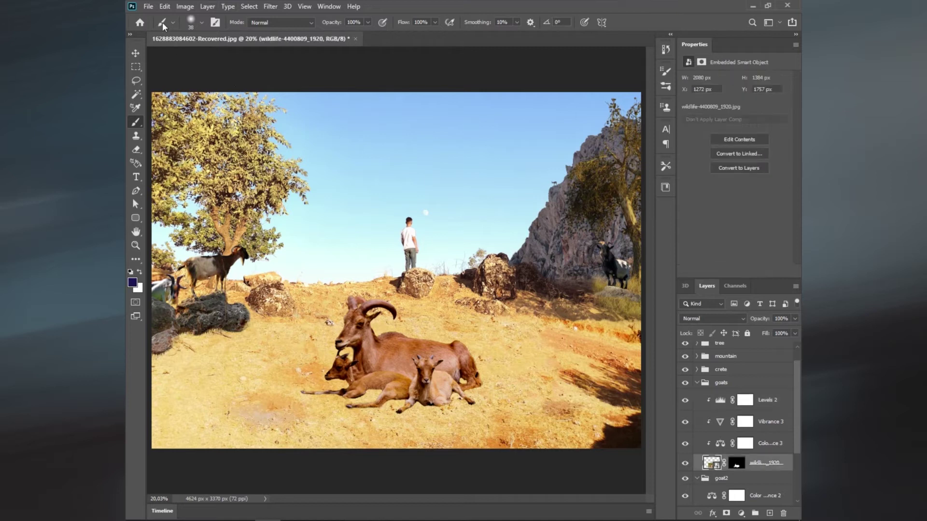
Move the goats to the lower right of the hillside and scale them to 93.57%.
left_click(165, 6)
left_click(239, 236)
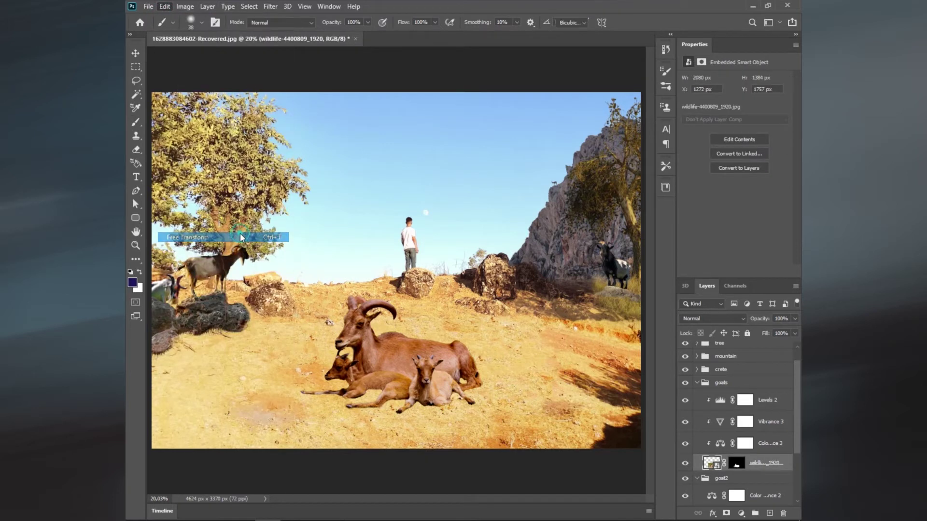
mouse_move(442, 354)
left_mouse_down()
mouse_move(567, 386)
mouse_move(580, 371)
left_mouse_up()
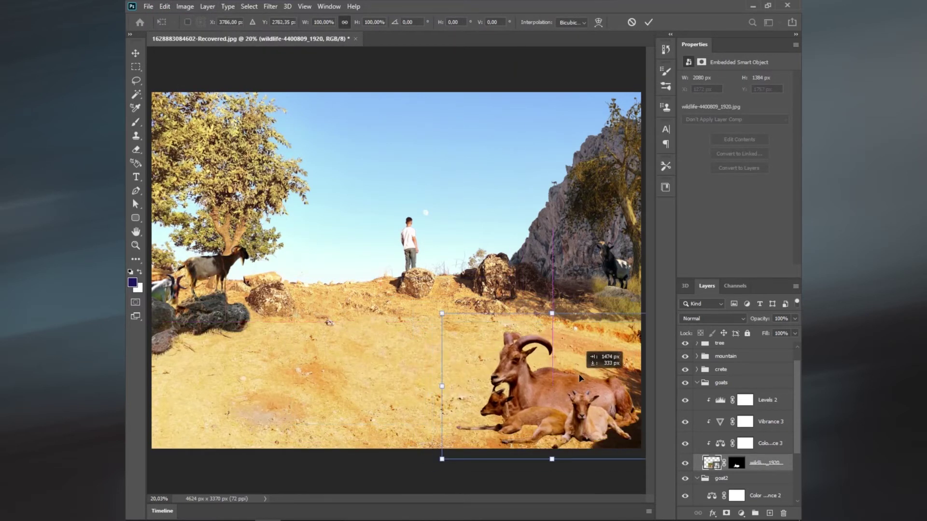
left_click_drag(447, 313, 453, 318)
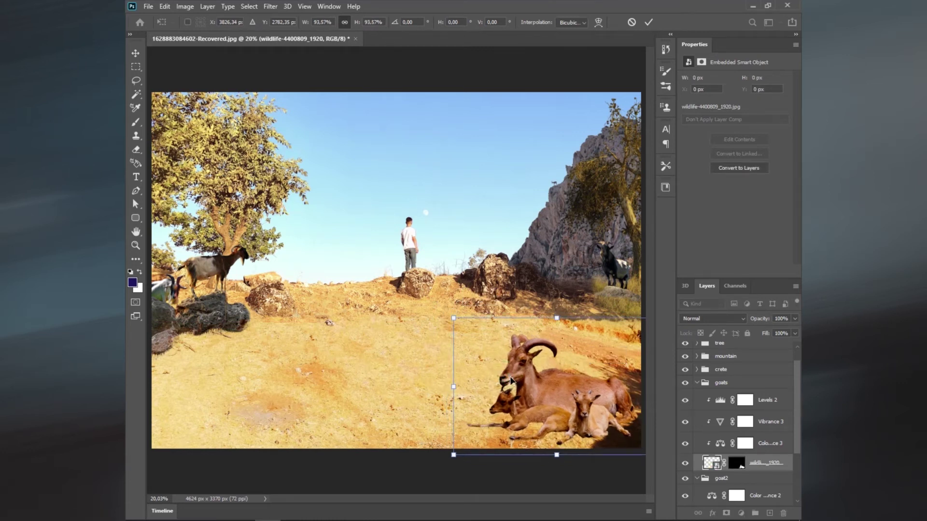
key("Return")
Duplicate the goats layer with Ctrl+J and select the new copy.
key("b")
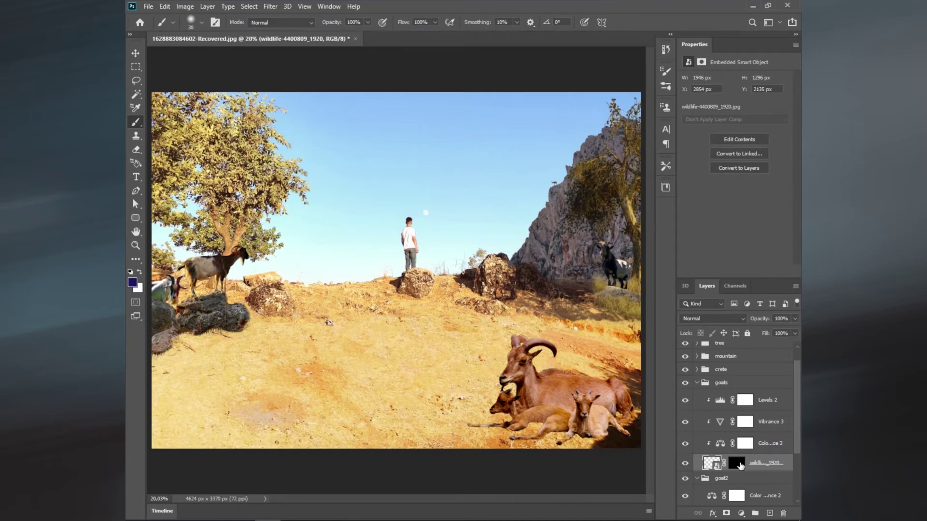
left_click(740, 465)
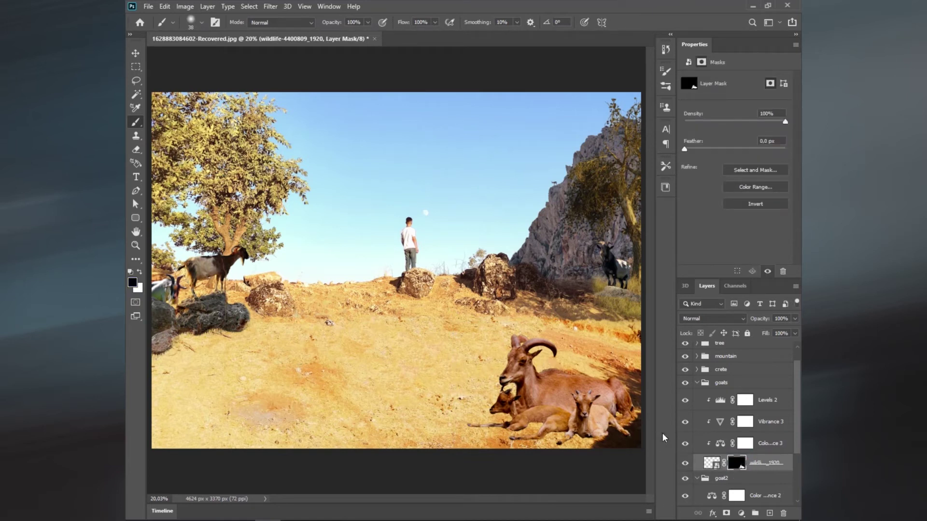
key("ctrl+j")
left_click(718, 482)
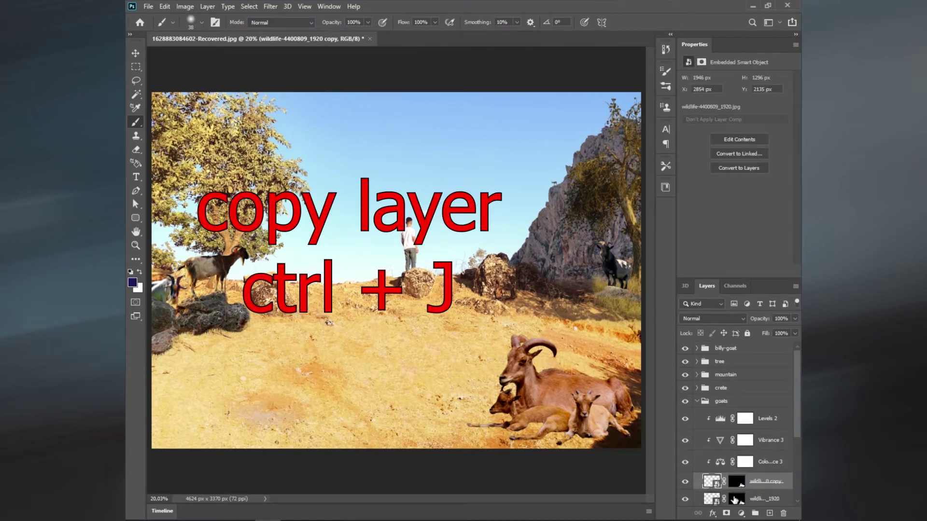
Enlarge the lying goats copy to about 104%.
left_click(715, 501)
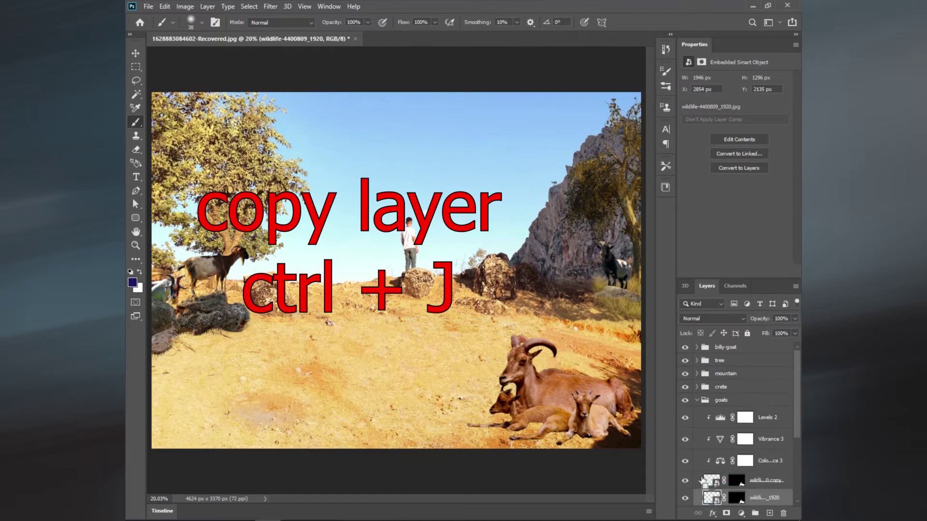
key("ctrl+t")
left_click_drag(453, 319, 449, 315)
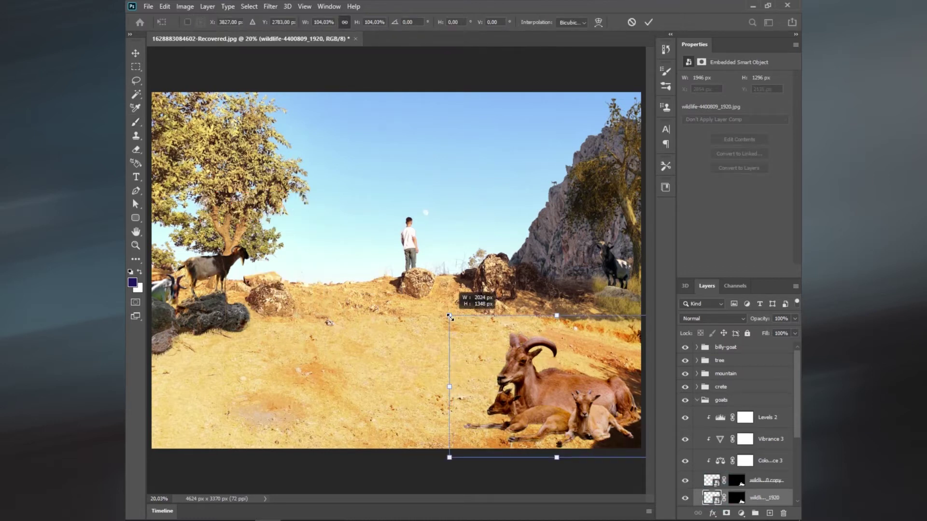
left_click(649, 22)
key("b")
left_click(737, 497)
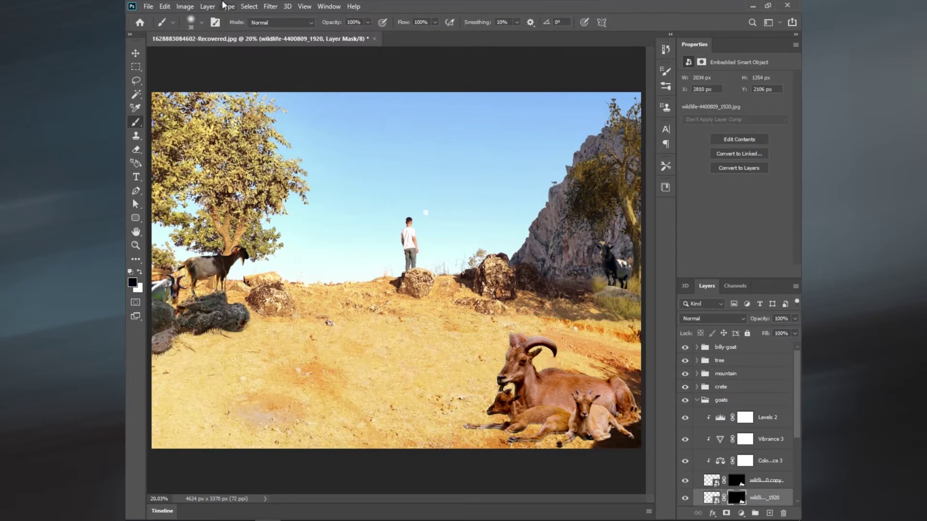
Clip a Levels 3 adjustment to the lower goats, output white 31, making a dark shadow.
left_click(207, 7)
mouse_move(238, 145)
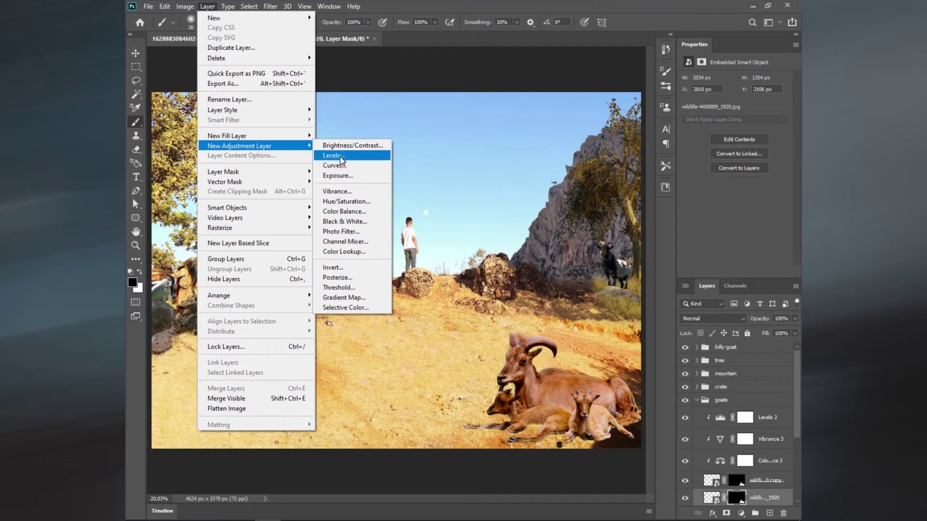
left_click(333, 156)
left_click(547, 158)
left_click_drag(786, 185, 676, 184)
left_click(721, 271)
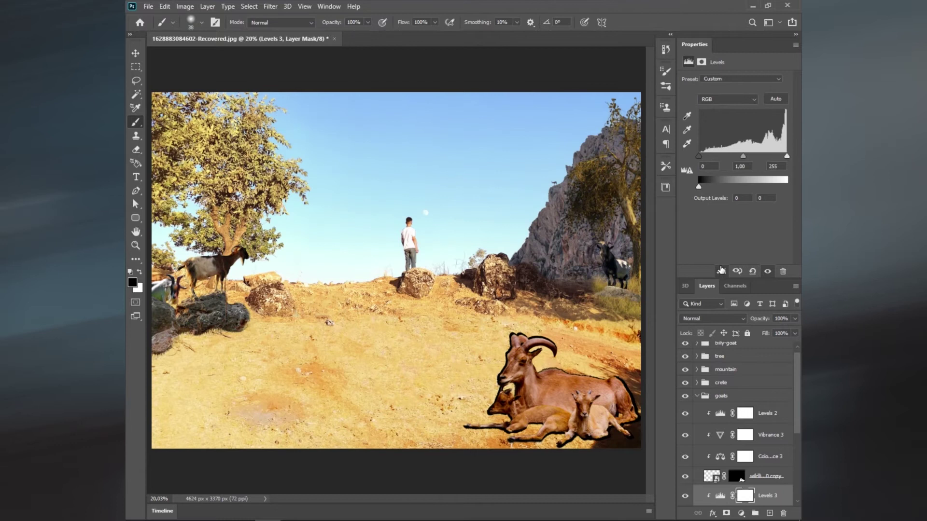
left_click_drag(709, 187, 695, 190)
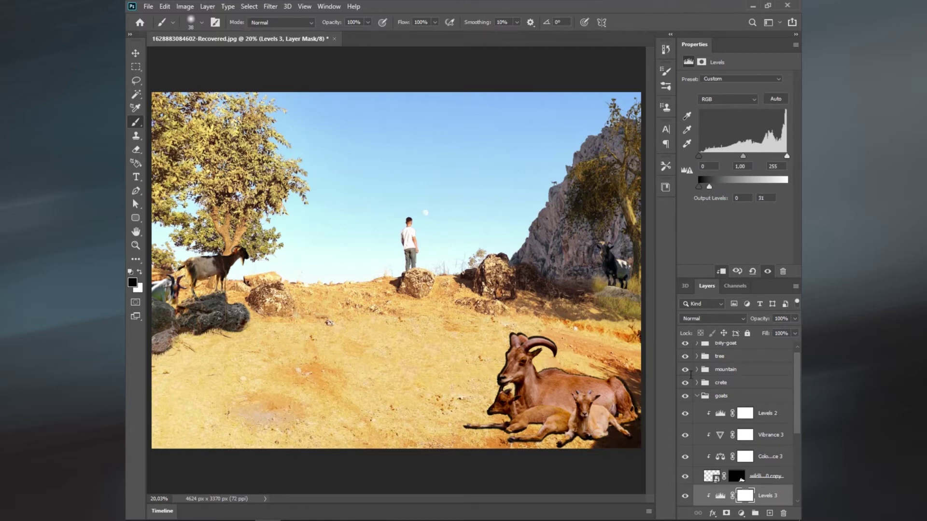
scroll(710, 445, "down", 1)
left_click(736, 489)
Blur the shadow mask with a 5-pixel Gaussian Blur and invert it to black.
left_click(270, 6)
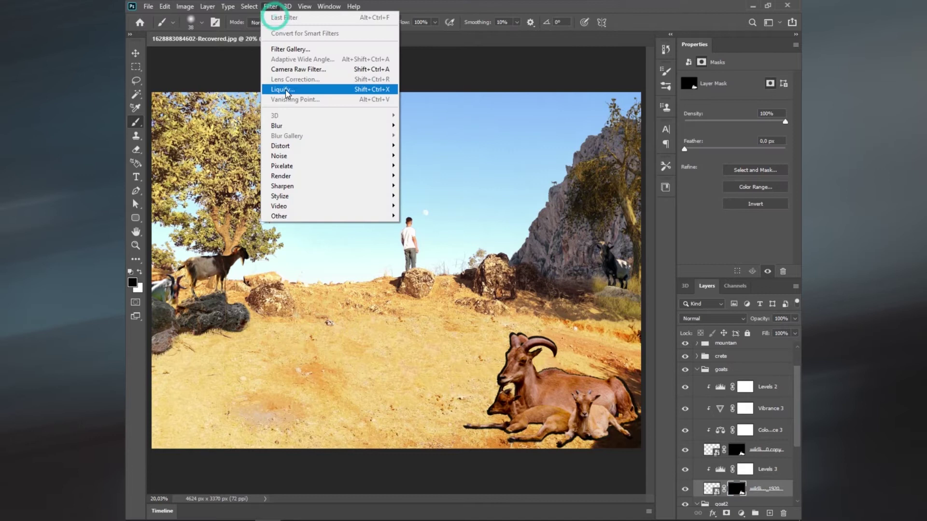
left_click(427, 166)
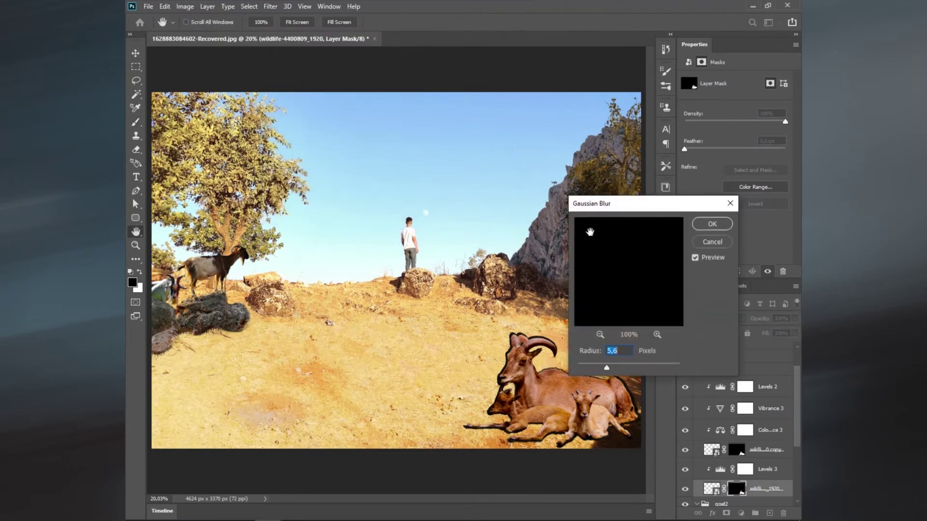
left_click(616, 365)
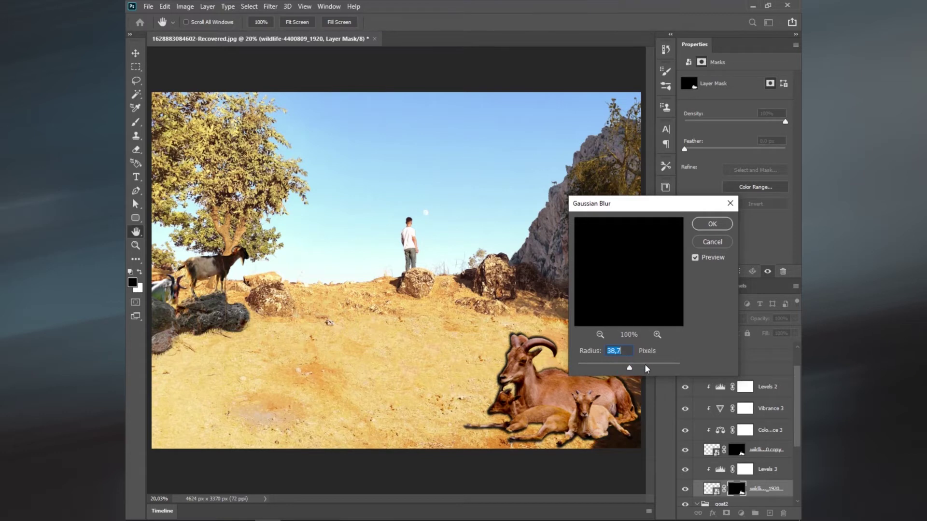
left_click_drag(635, 365, 620, 365)
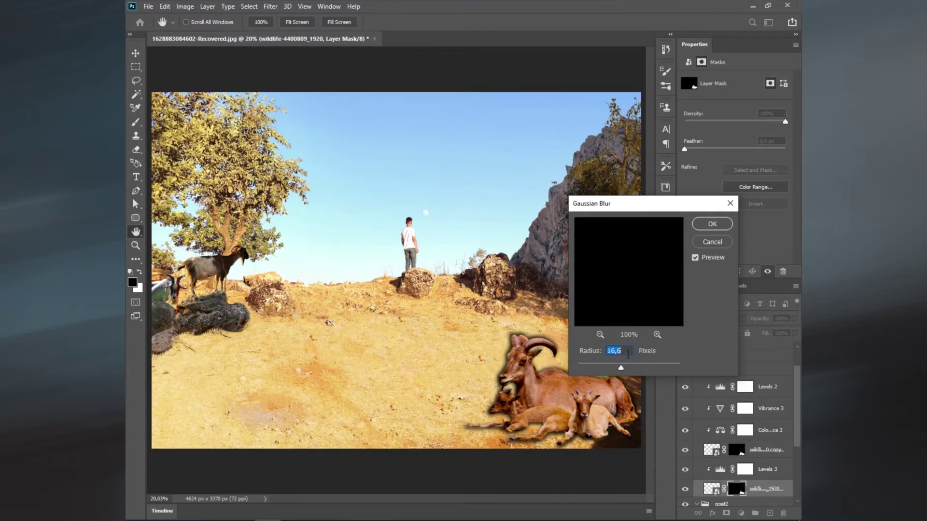
left_click(604, 363)
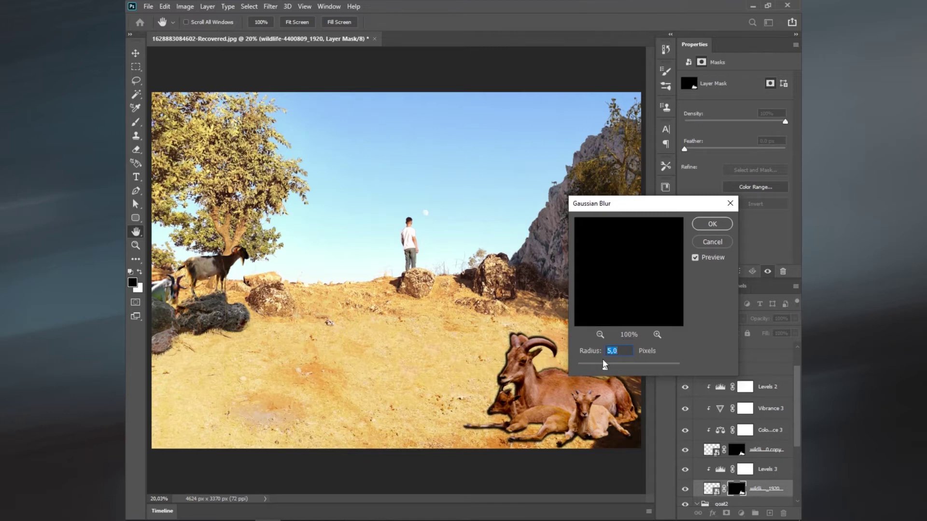
left_click(712, 223)
key("ctrl+i")
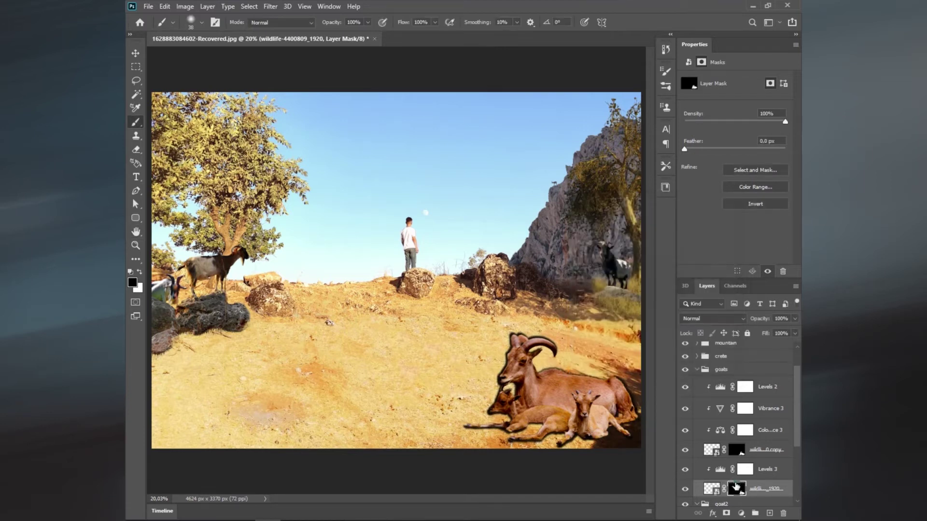
Retune the shadow's Levels 3 to input level 232 and output white 23.
left_click_drag(497, 352, 537, 359)
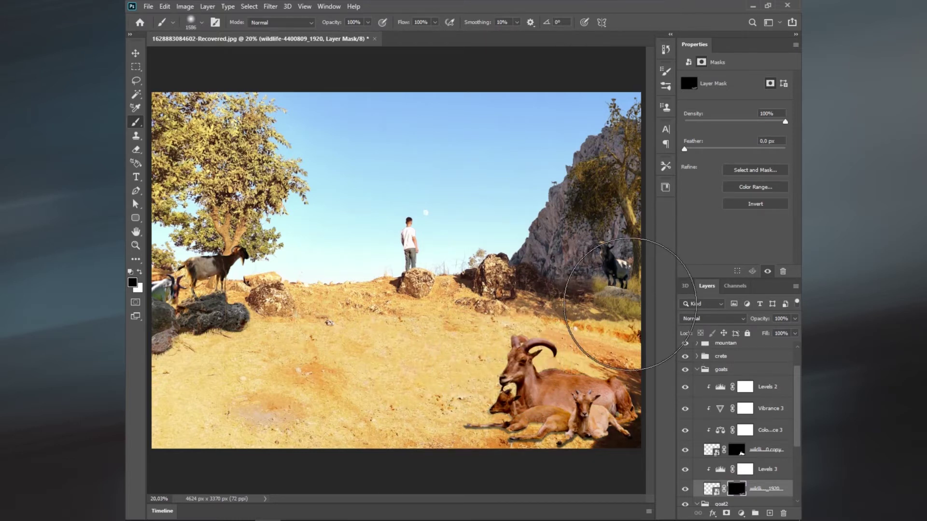
left_click(744, 469)
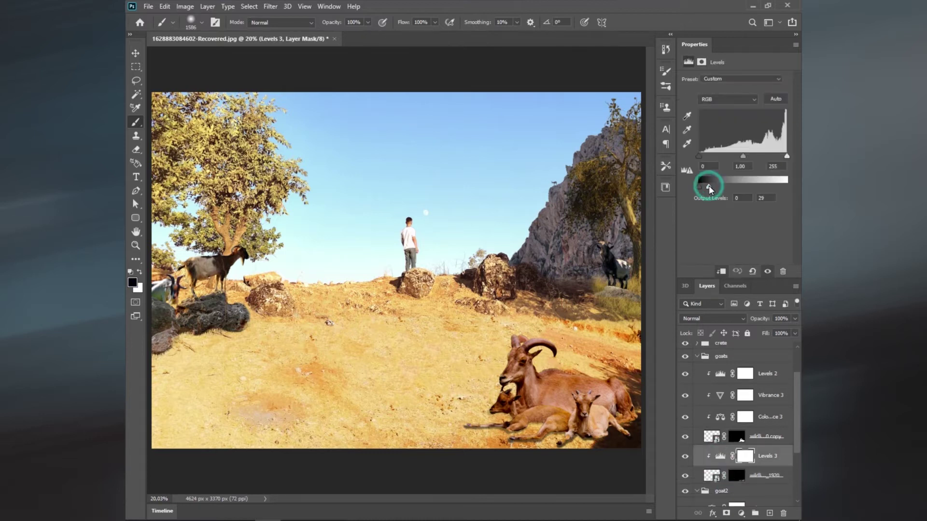
left_click_drag(702, 188, 707, 189)
mouse_move(787, 156)
left_mouse_down()
mouse_move(762, 158)
mouse_move(772, 152)
left_mouse_up()
scroll(738, 453, "up", 1)
scroll(743, 419, "up", 2)
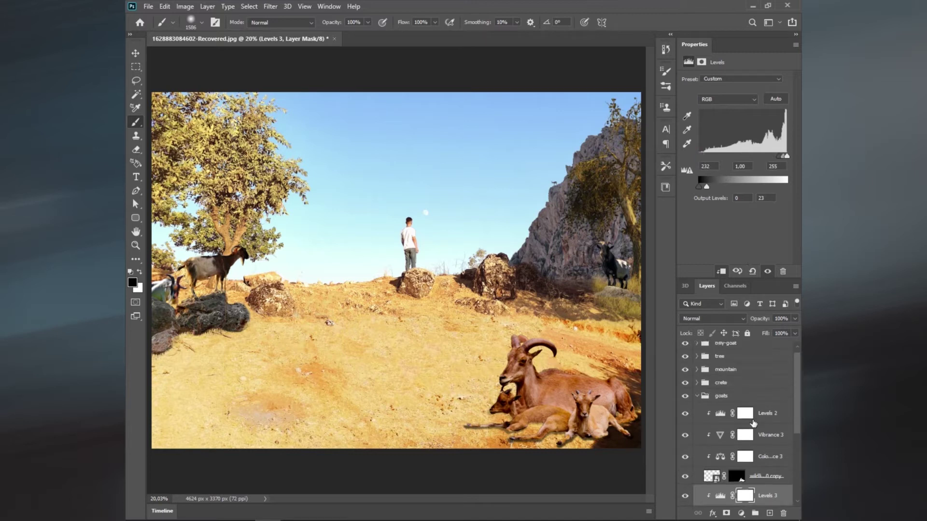
left_click(726, 396)
Flip the goats group horizontally, move it to the lower left, and add slight perspective.
left_click(165, 6)
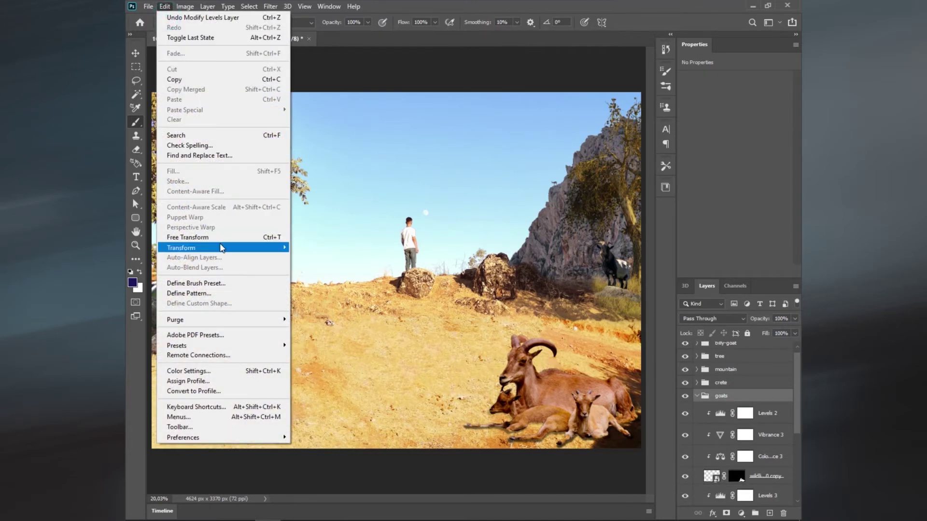
left_click(220, 243)
key("shift+Down")
key("shift+Down")
key("shift+Down")
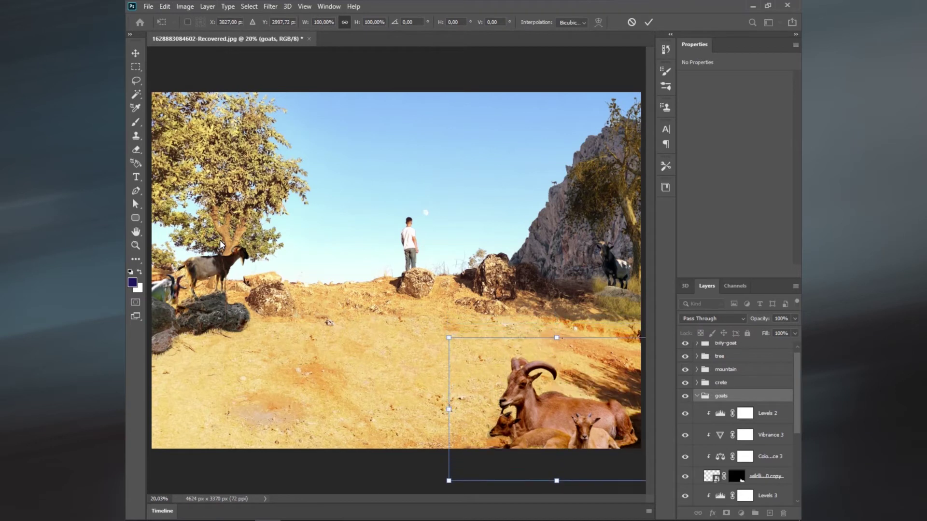
key("shift+Right")
right_click(472, 366)
left_click(517, 363)
mouse_move(564, 396)
left_mouse_down()
mouse_move(354, 381)
mouse_move(445, 365)
left_mouse_up()
right_click(342, 172)
left_click(377, 231)
left_click_drag(400, 300, 390, 303)
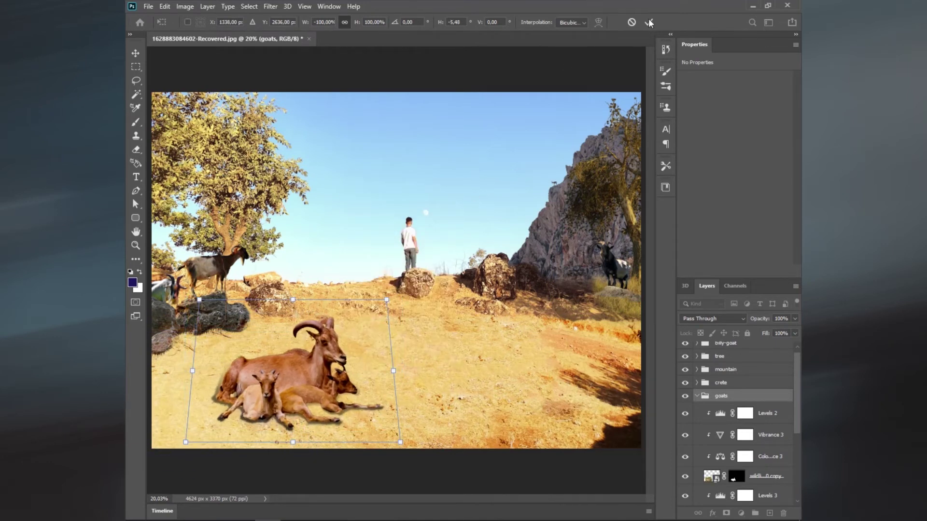
key("Return")
key("b")
Shrink the goats group to about 90%.
left_click(164, 7)
left_click(174, 244)
left_click_drag(400, 303, 372, 320)
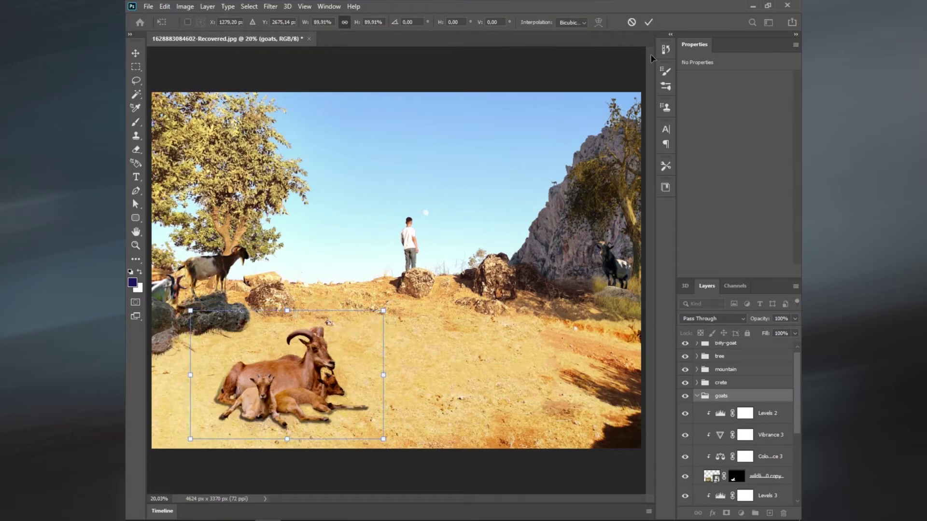
left_click(649, 23)
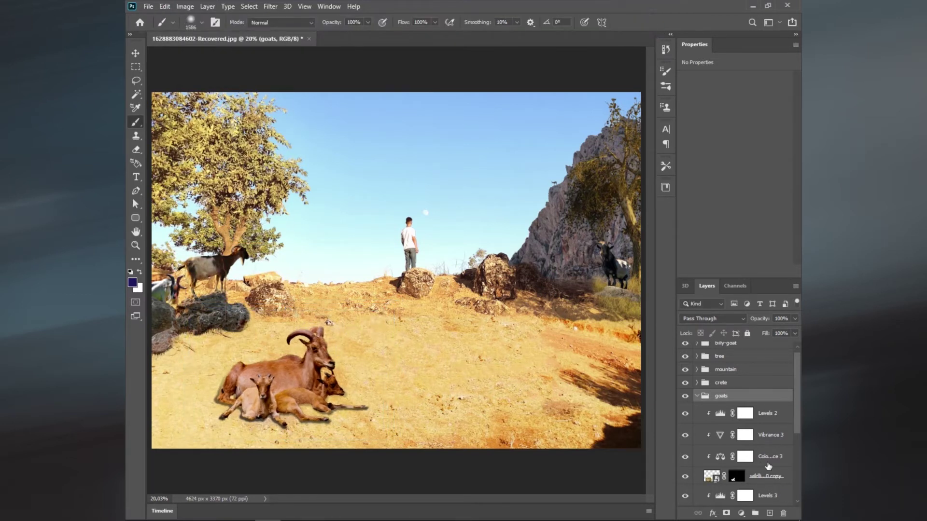
scroll(767, 466, "down", 2)
Paint the shadow layer's mask around the goats, then delete the shadow layer.
left_click(767, 476)
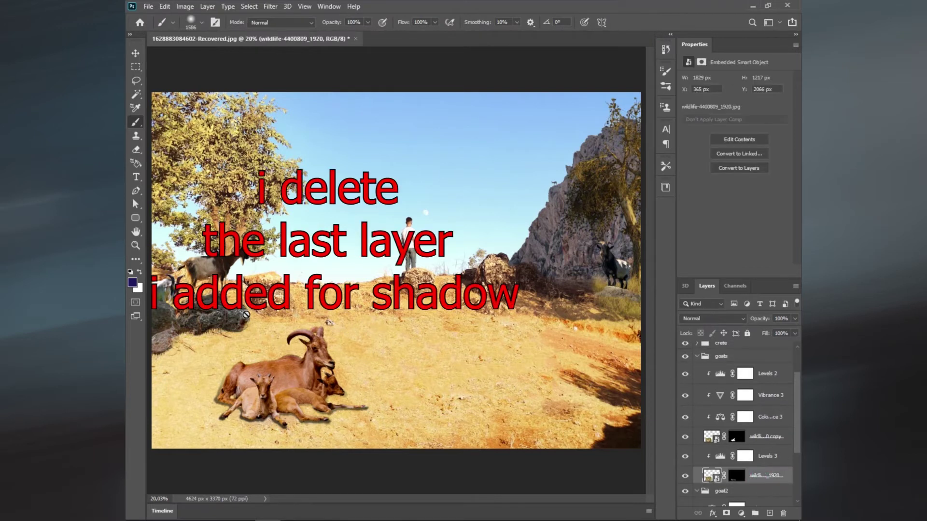
left_click(736, 475)
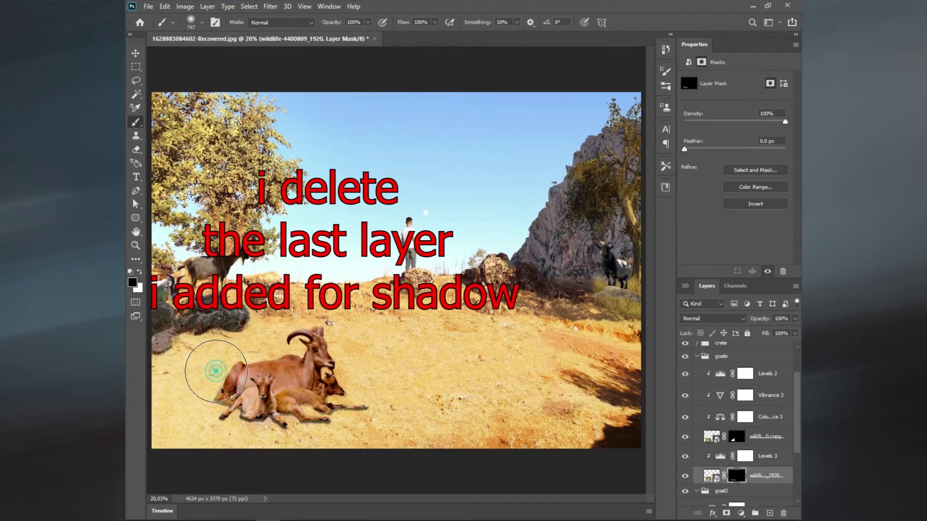
left_click_drag(216, 370, 348, 361)
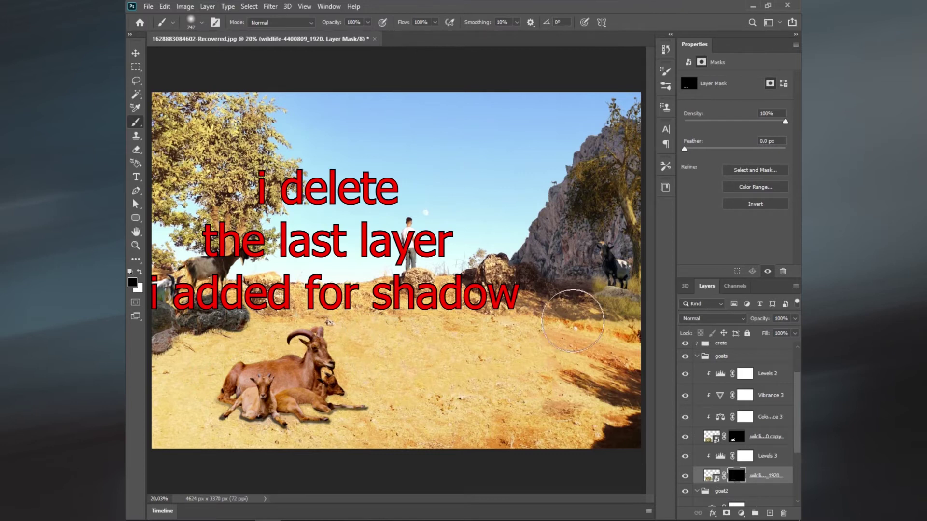
left_click(755, 477)
key("Delete")
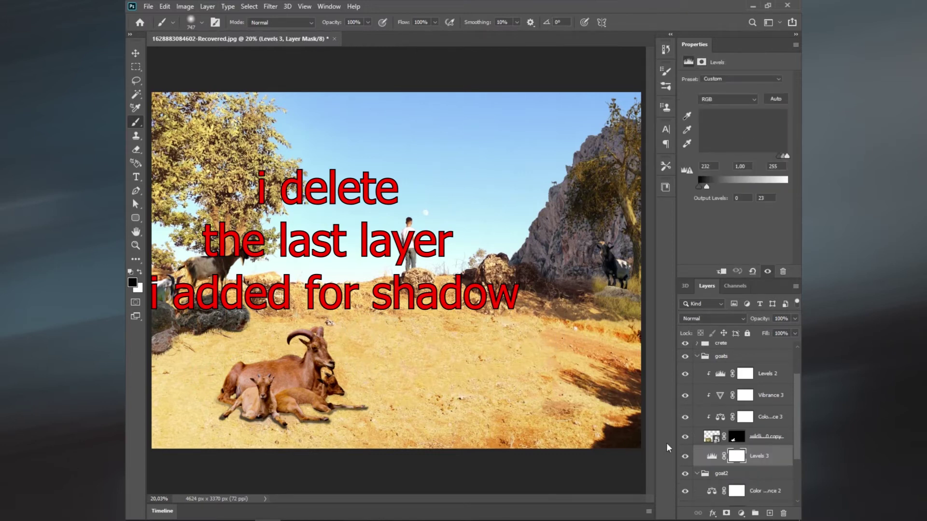
Delete the Levels 3 adjustment and select the goat2 group.
left_click(736, 456)
key("Delete")
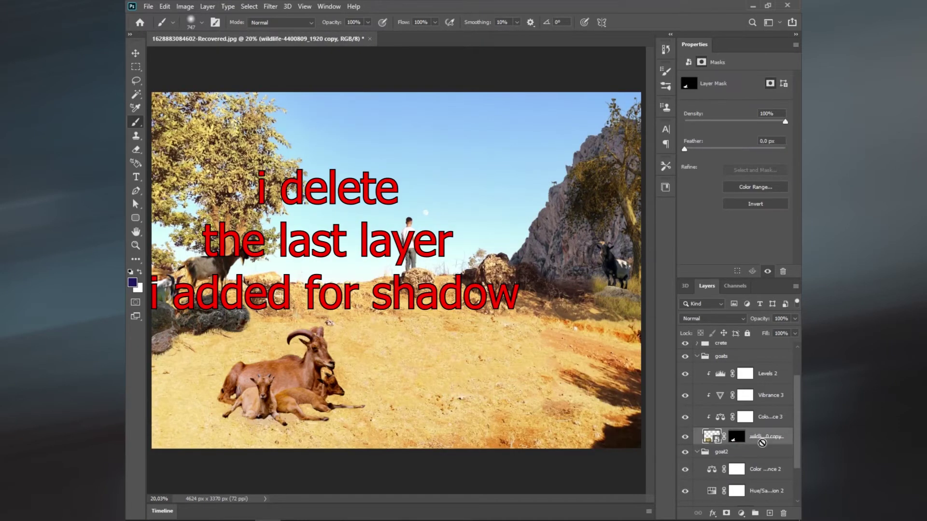
left_click(736, 436)
scroll(748, 446, "up", 2)
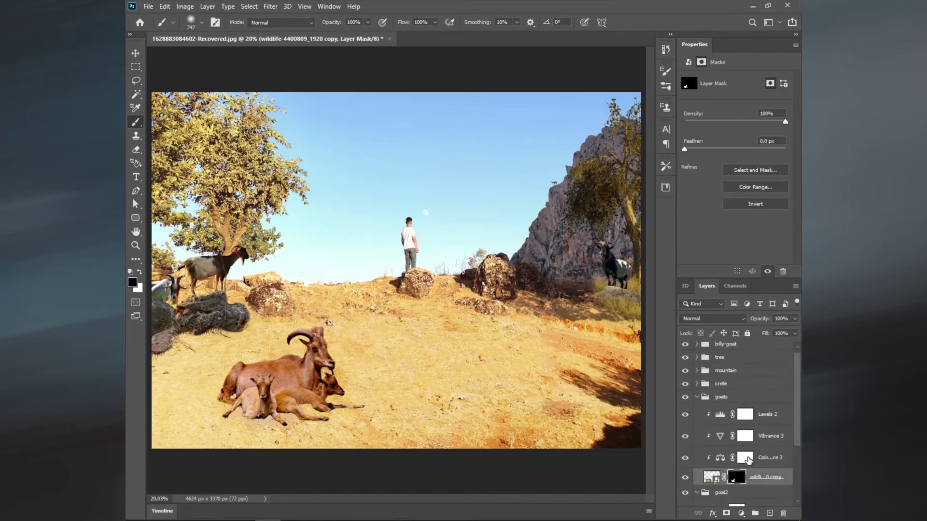
scroll(748, 460, "down", 1)
scroll(755, 476, "down", 1)
left_click(746, 468)
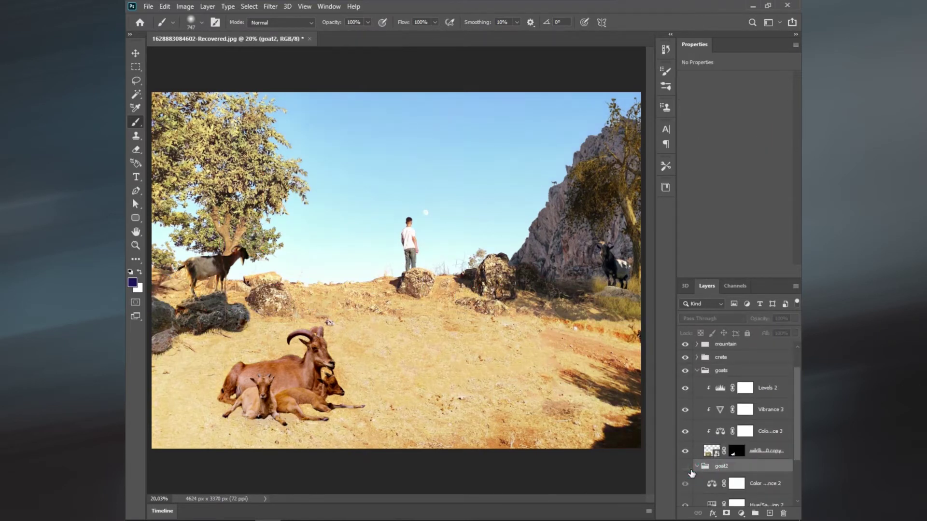
scroll(735, 468, "up", 2)
Collapse the goats and goat2 groups and select the mountain group.
left_click(696, 401)
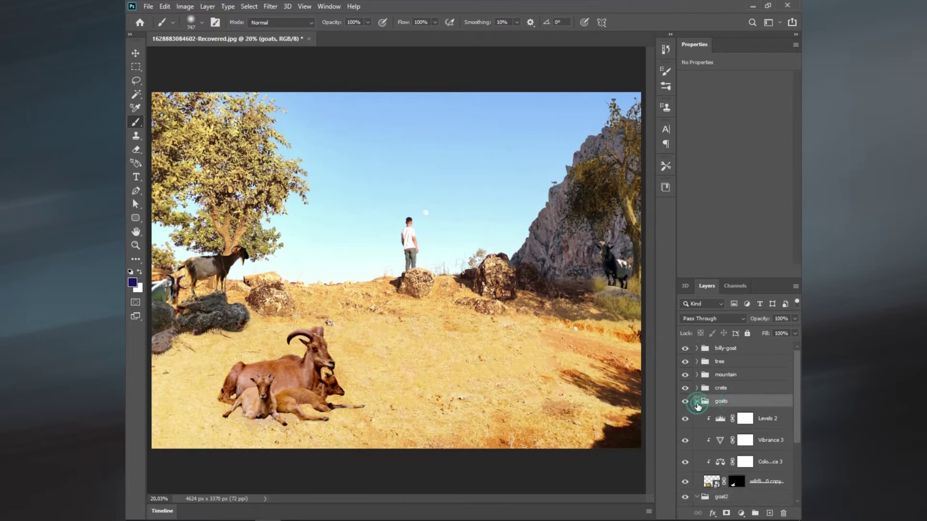
left_click(695, 414)
left_click(685, 414)
left_click(704, 407)
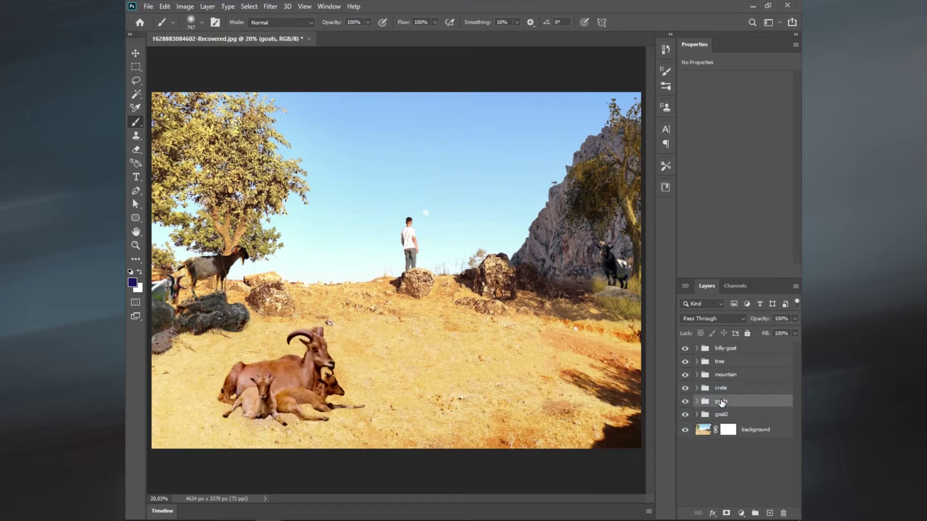
left_click(700, 380)
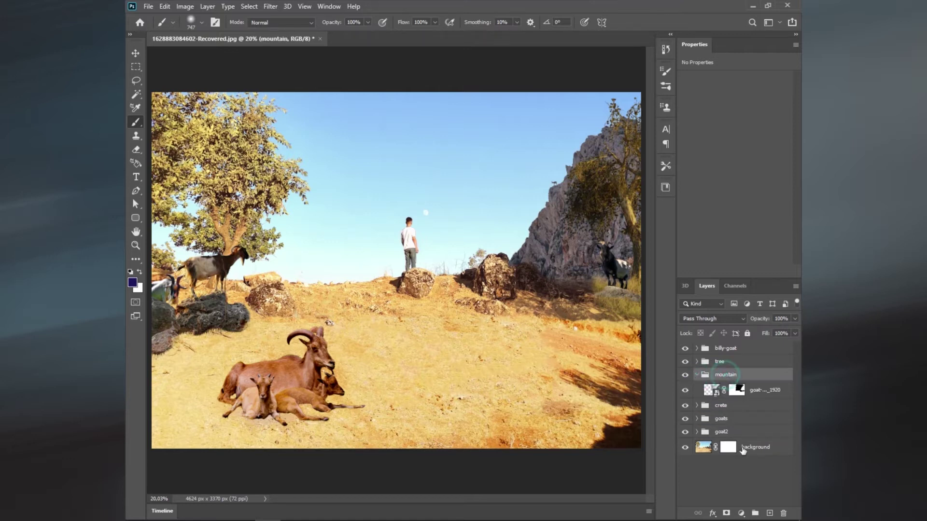
Clip a Levels to the cliff (input black 11, output white 168) and add Brightness/Contrast.
left_click(740, 513)
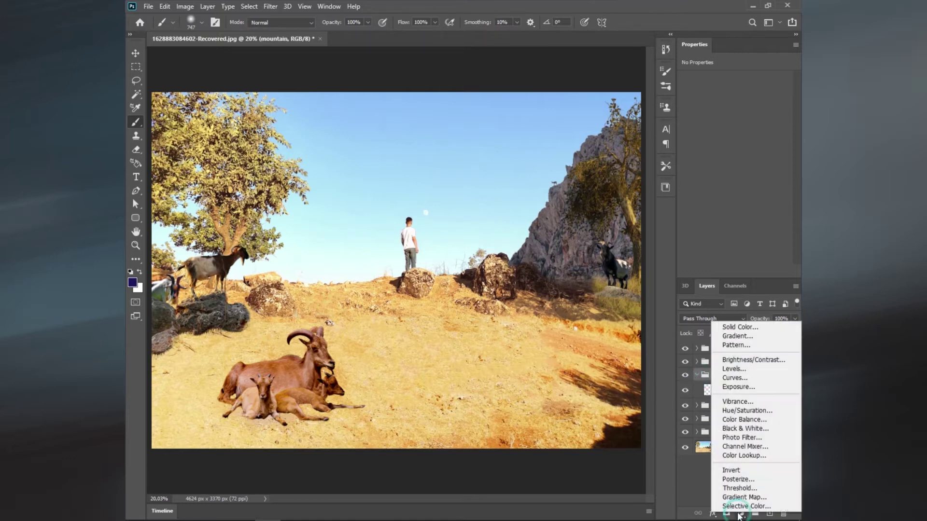
left_click(746, 371)
left_click(717, 272)
left_click_drag(787, 187, 757, 187)
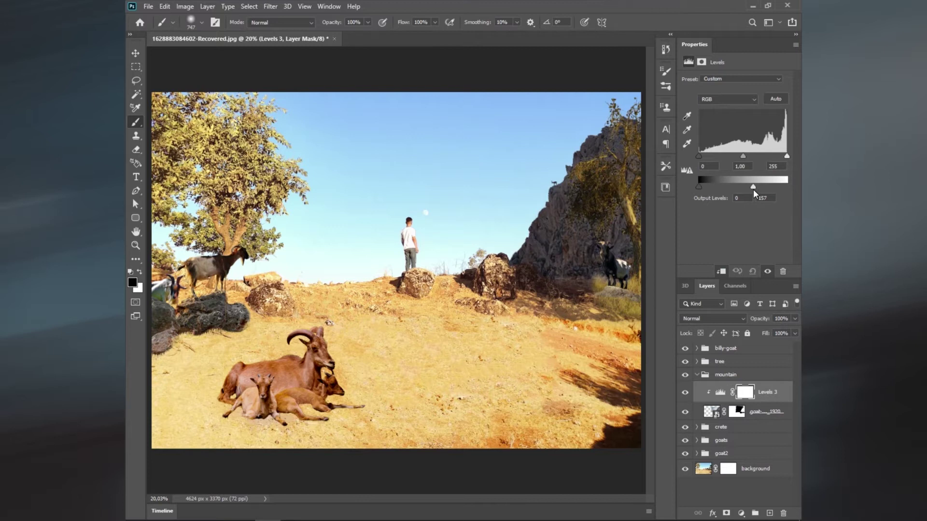
mouse_move(743, 156)
left_mouse_down()
mouse_move(702, 156)
mouse_move(746, 156)
left_mouse_up()
left_click(741, 513)
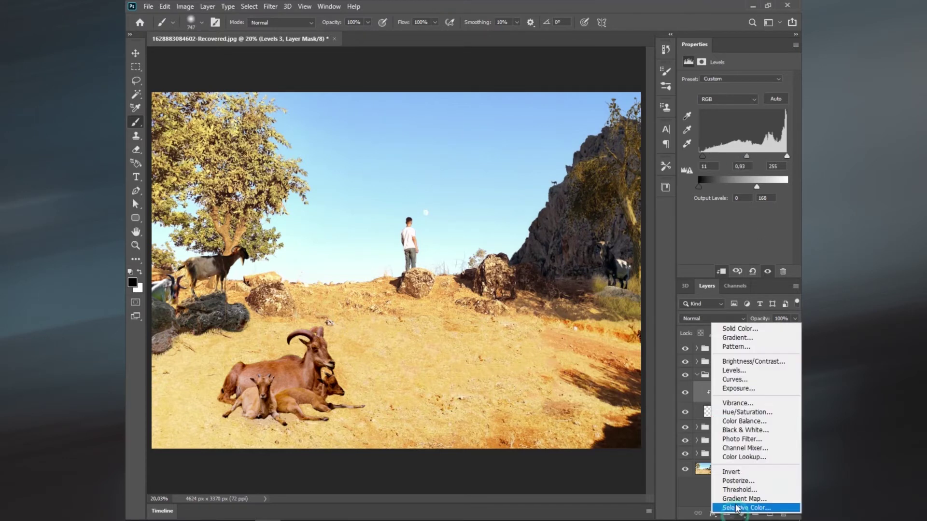
left_click(748, 366)
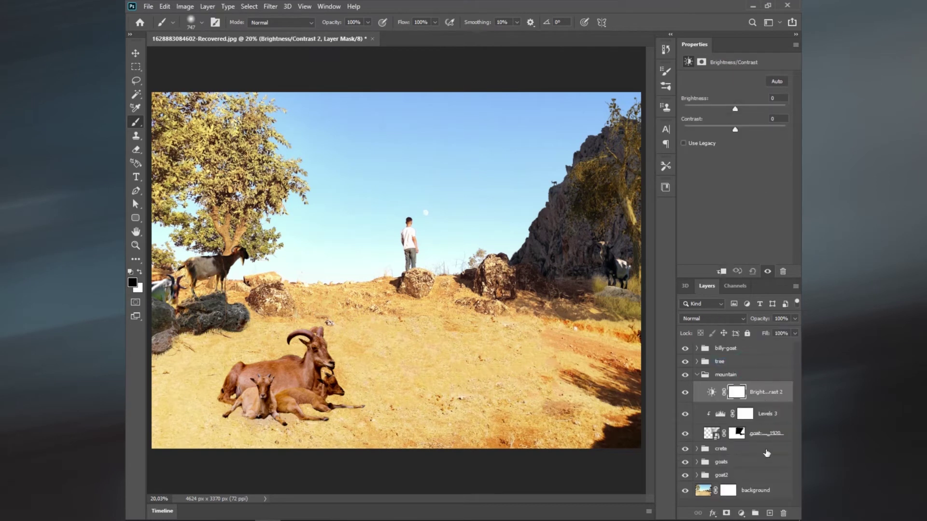
Clip Brightness/Contrast to brighten the cliff, plus a Color Balance with midtones +16, 0, -16.
left_click(721, 271)
mouse_move(734, 109)
left_mouse_down()
mouse_move(762, 109)
mouse_move(755, 107)
mouse_move(798, 138)
mouse_move(755, 144)
left_mouse_up()
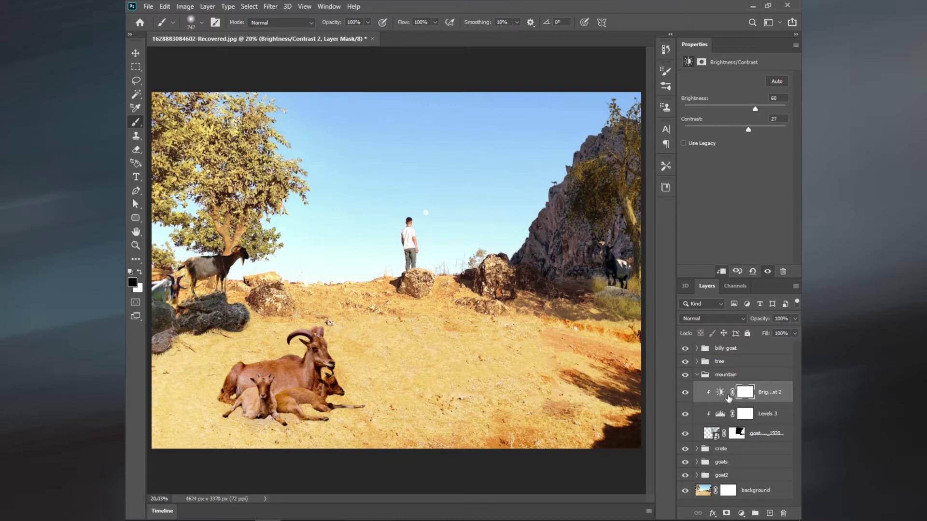
left_click(739, 513)
left_click(733, 416)
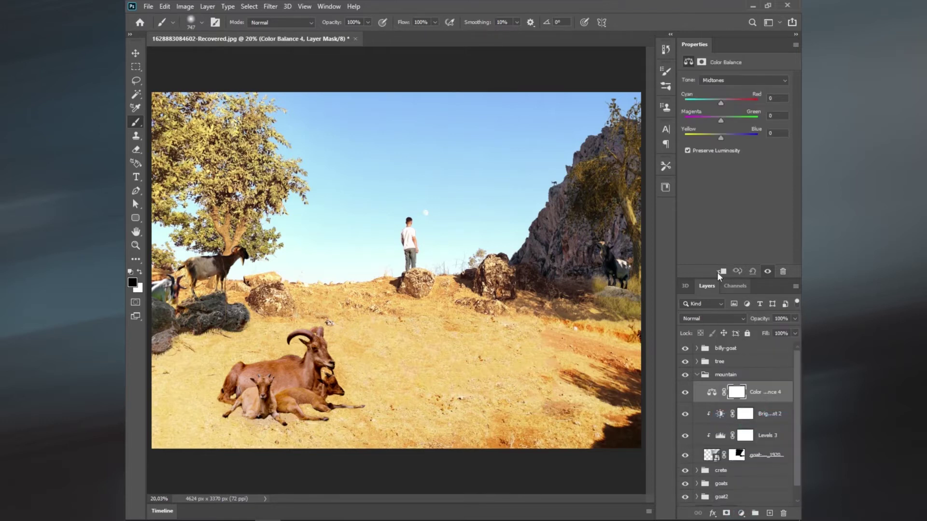
left_click(721, 272)
mouse_move(728, 135)
left_mouse_down()
mouse_move(714, 132)
mouse_move(727, 102)
mouse_move(716, 121)
mouse_move(730, 119)
left_mouse_up()
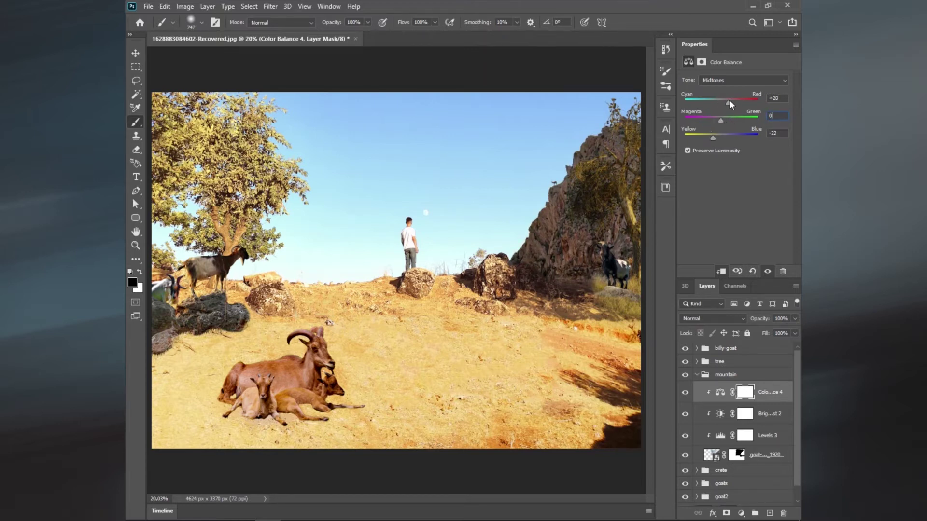
Collapse the mountain group, hide the tree group, and select the billy-goat group.
left_click(696, 375)
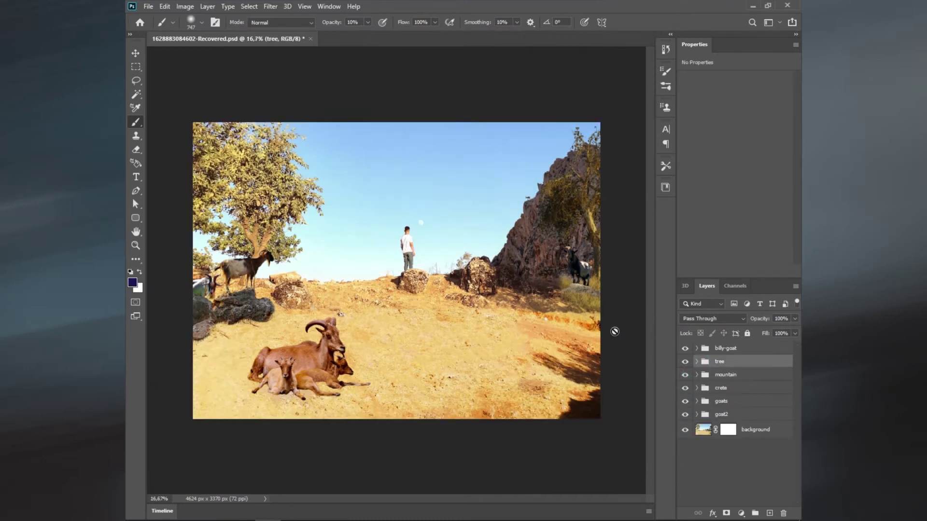
left_click(136, 54)
left_click(684, 362)
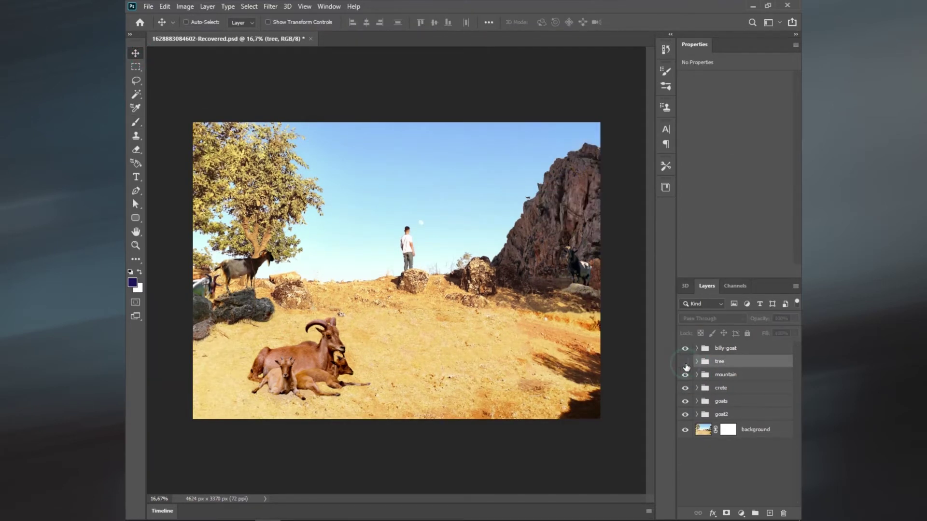
left_click(703, 347)
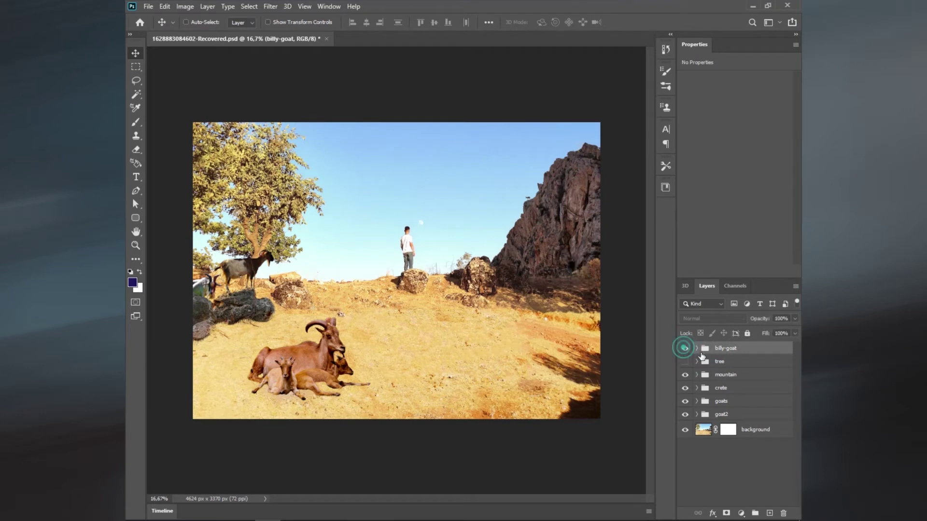
Nudge the billy-goat group slightly right with Free Transform.
left_click(165, 6)
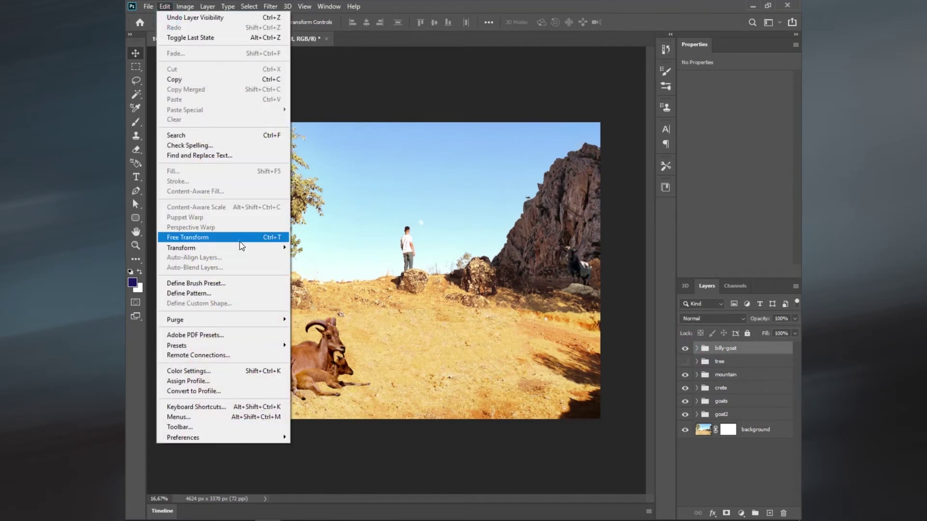
left_click(227, 236)
key("shift+Left")
key("shift+Left")
key("shift+Left")
key("shift+Left")
key("shift+Left")
key("shift+Left")
key("shift+Left")
key("shift+Left")
key("shift+Left")
key("shift+Left")
key("shift+Right")
key("shift+Right")
key("shift+Right")
key("shift+Right")
key("shift+Right")
key("shift+Right")
key("shift+Right")
key("shift+Right")
key("shift+Right")
key("shift+Right")
key("shift+Right")
key("shift+Right")
key("Return")
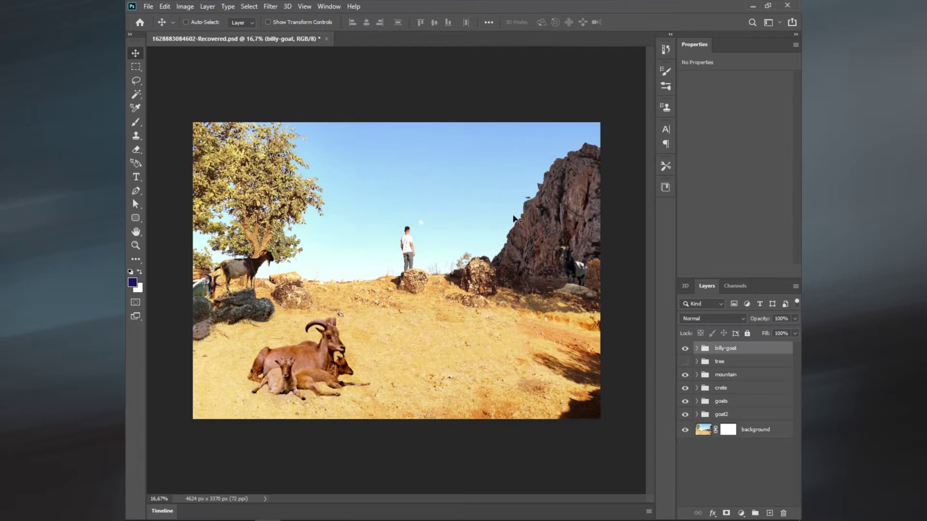
Expand the mountain group, target the cliff photo's mask, and zoom in on its goat.
left_click(724, 401)
left_click(725, 375)
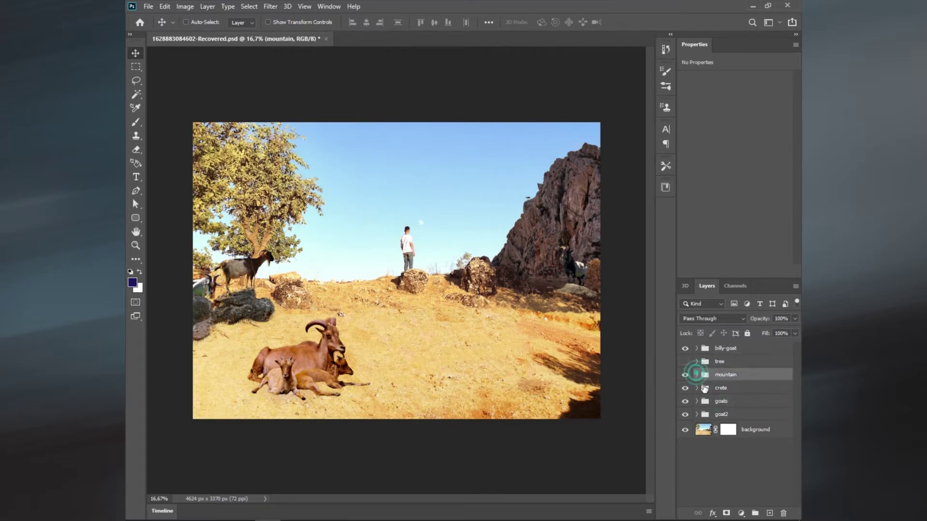
left_click(696, 374)
left_click(738, 457)
scroll(497, 246, "up", 3)
scroll(497, 246, "up", 2)
left_click_drag(497, 246, 425, 336)
scroll(424, 347, "up", 2)
scroll(492, 280, "up", 2)
scroll(400, 178, "up", 1)
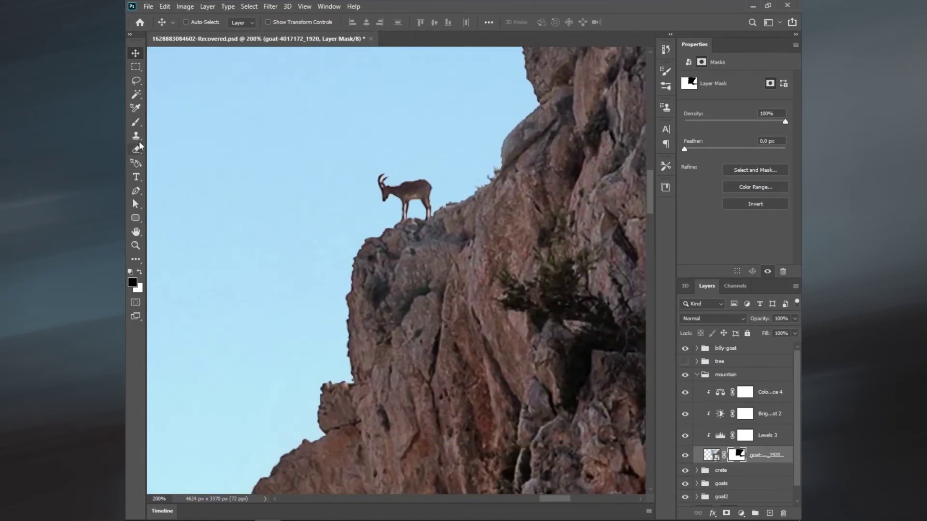
Set up the Brush at 43 px size with 27% hardness.
left_click(136, 122)
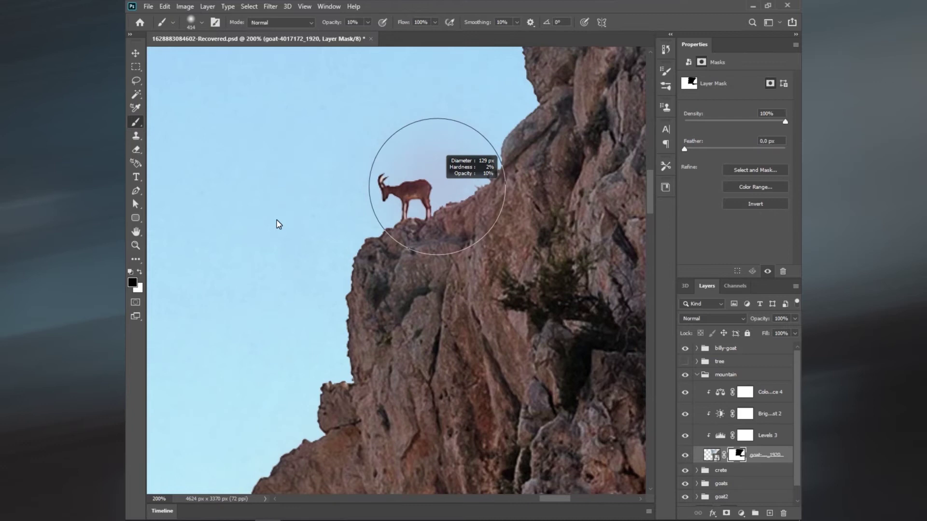
left_click_drag(336, 222, 344, 386)
left_click_drag(350, 418, 344, 432)
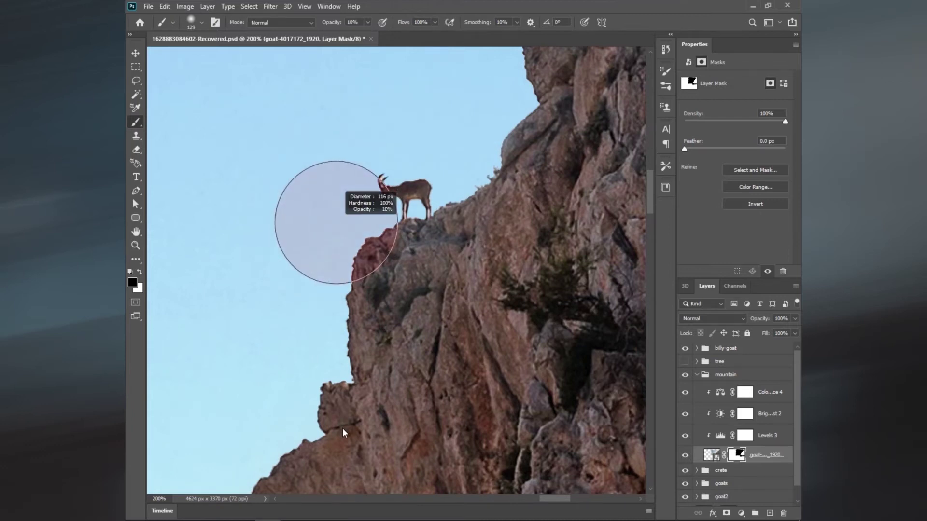
left_click_drag(372, 175, 362, 175)
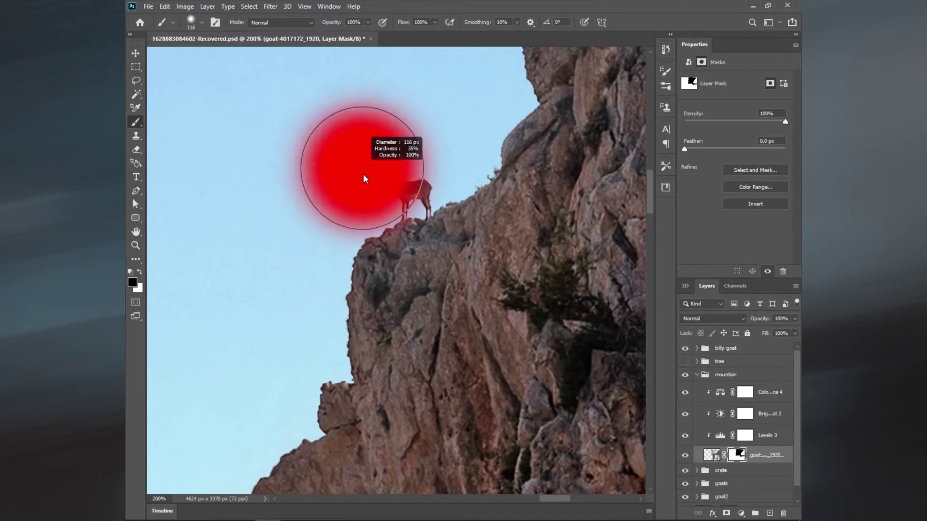
left_click_drag(424, 177, 397, 188)
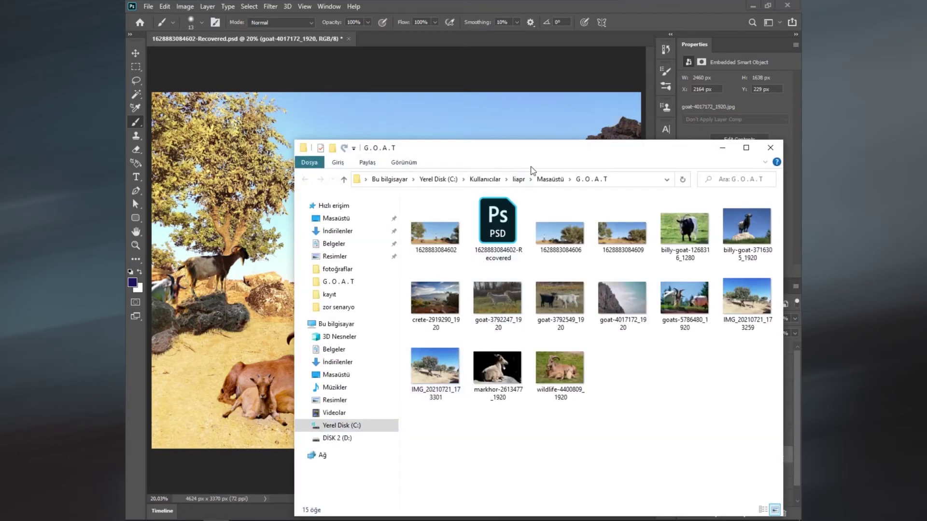
Place billy-goat-1268316_1280 from Explorer, scaled to about 156% and moved toward the lower right.
left_click(550, 160)
left_click_drag(493, 154, 394, 161)
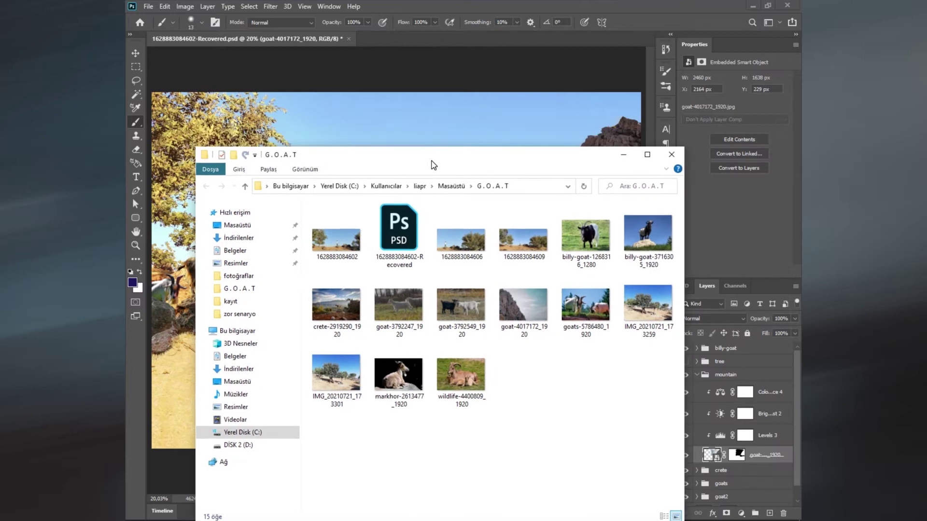
mouse_move(591, 224)
left_mouse_down()
mouse_move(493, 215)
mouse_move(504, 284)
left_mouse_up()
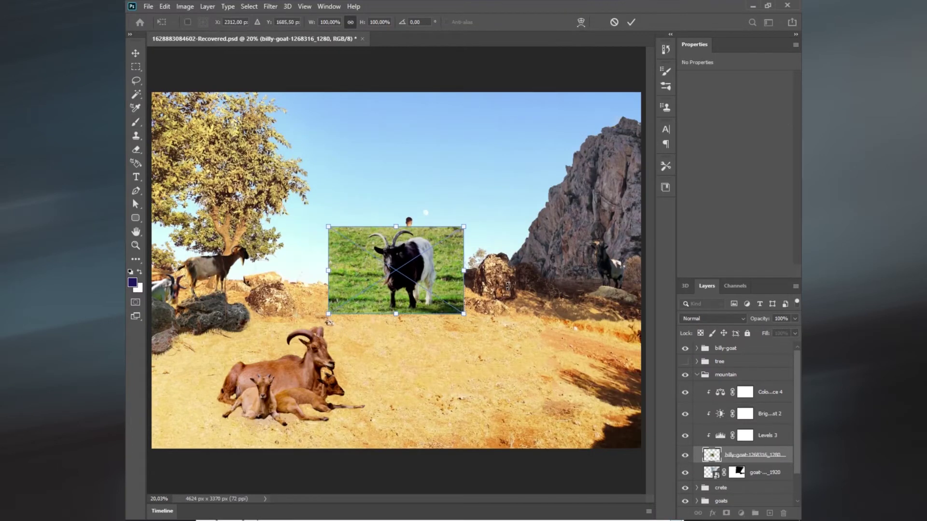
left_click_drag(464, 231, 502, 201)
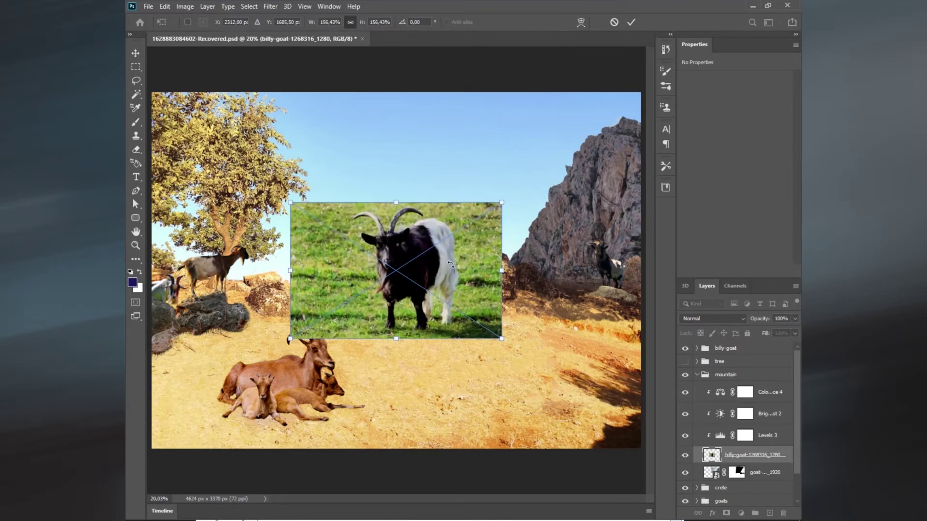
mouse_move(462, 270)
left_mouse_down()
mouse_move(578, 340)
mouse_move(514, 335)
left_mouse_up()
key("Return")
key("b")
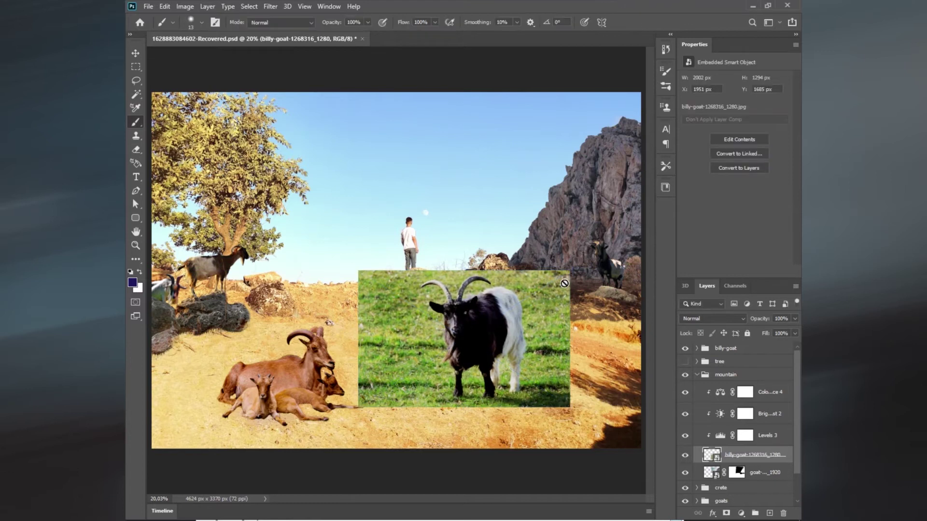
key("ctrl+plus")
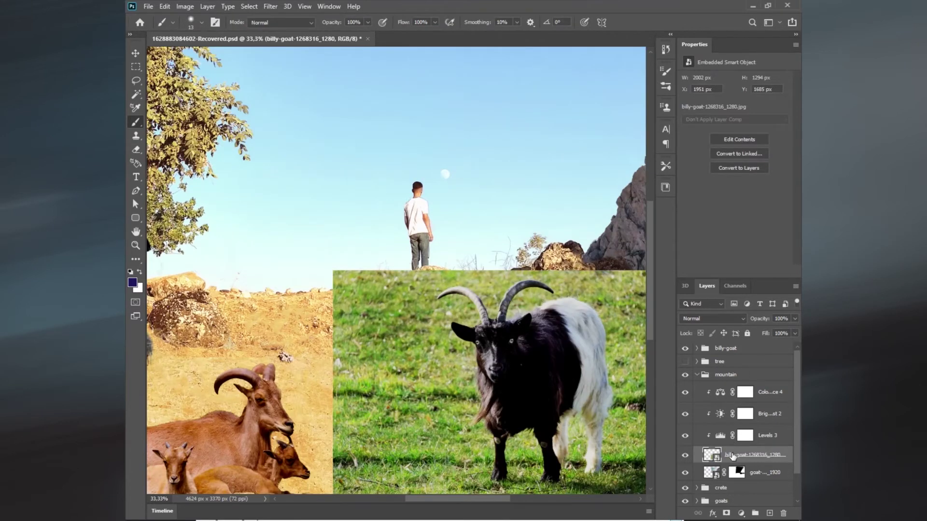
key("ctrl+0")
Hide the billy-goat layer, then enlarge the tree group to about 101.6% and move it onto the left hillside.
left_click(685, 455)
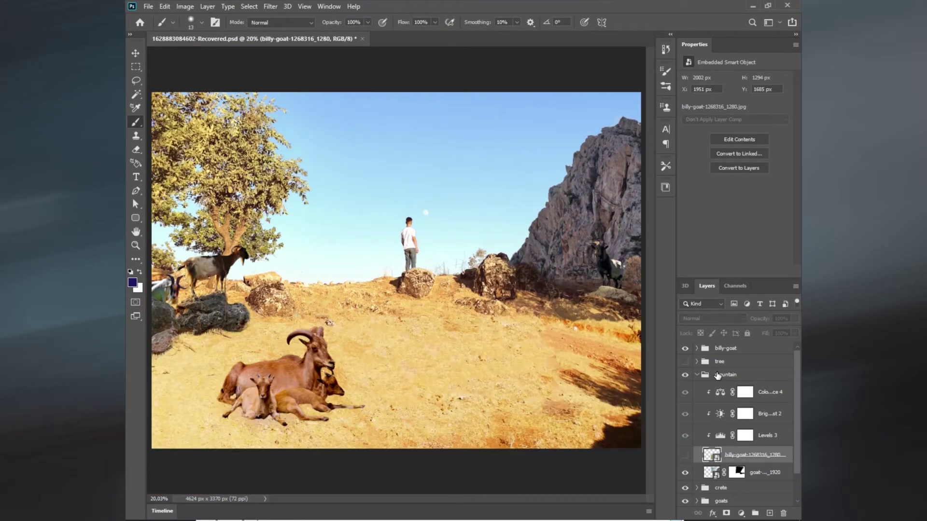
left_click(709, 360)
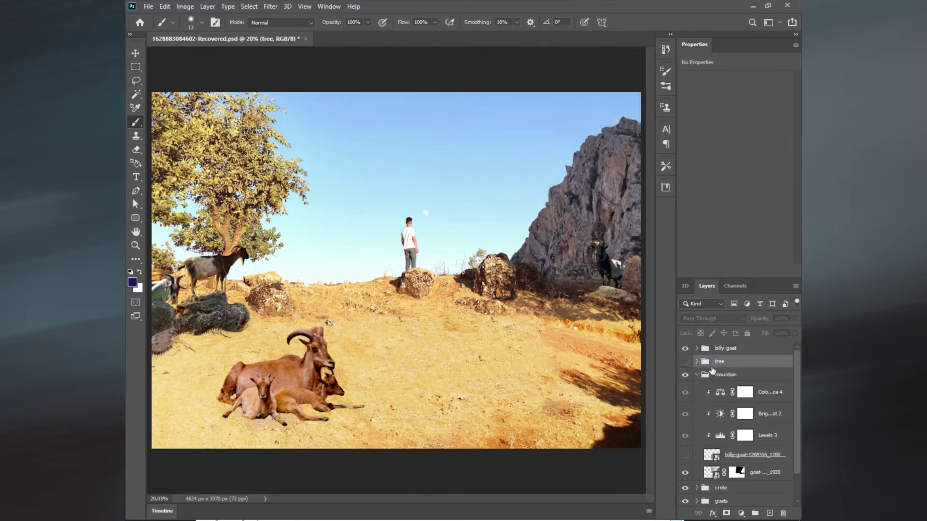
left_click(685, 361)
left_click(164, 7)
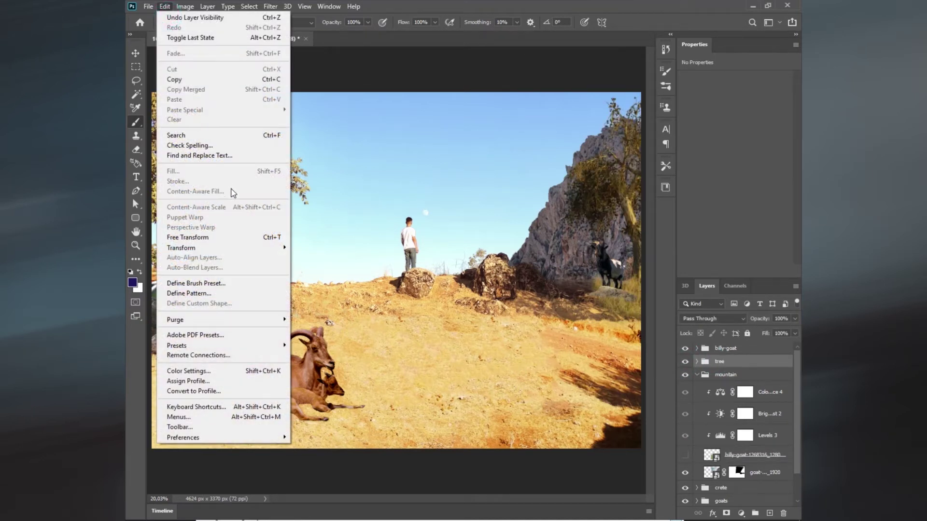
left_click(241, 237)
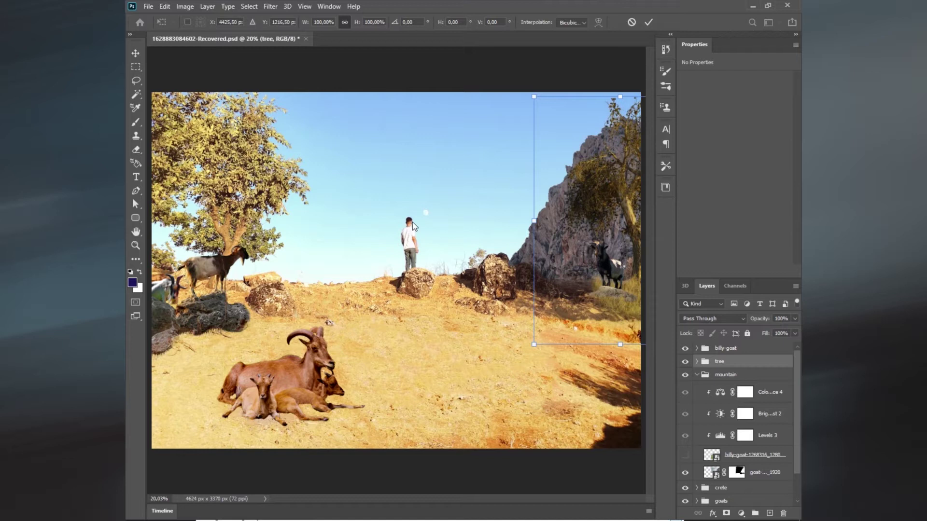
left_click_drag(535, 100, 519, 225)
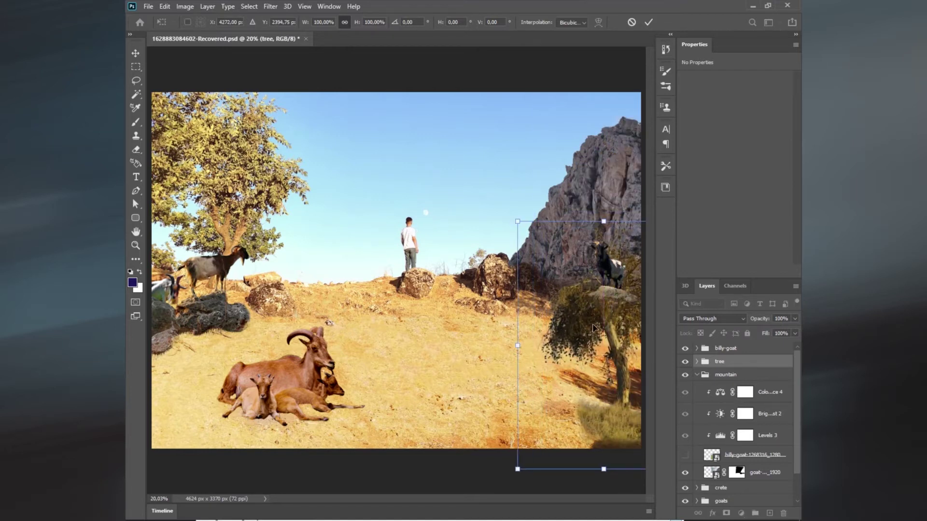
left_click_drag(593, 328, 202, 342)
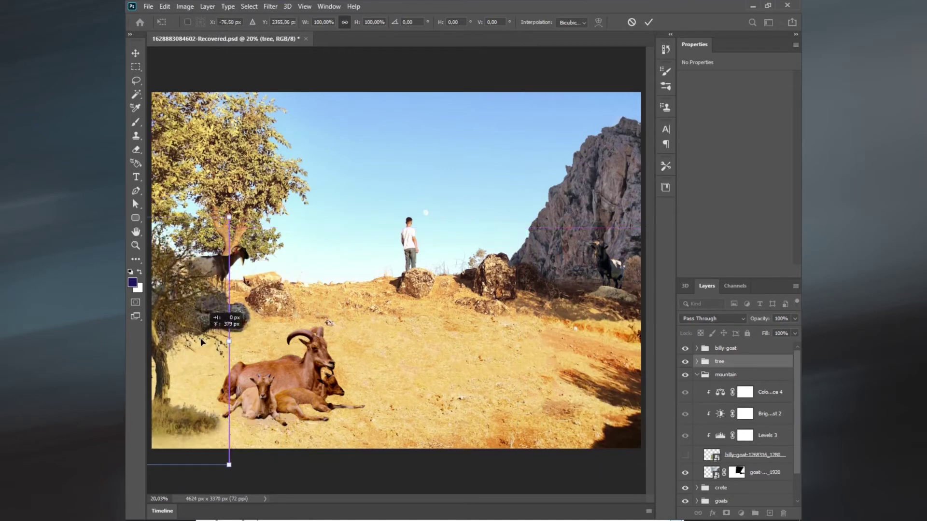
mouse_move(201, 342)
left_mouse_down()
mouse_move(184, 308)
mouse_move(224, 362)
left_mouse_up()
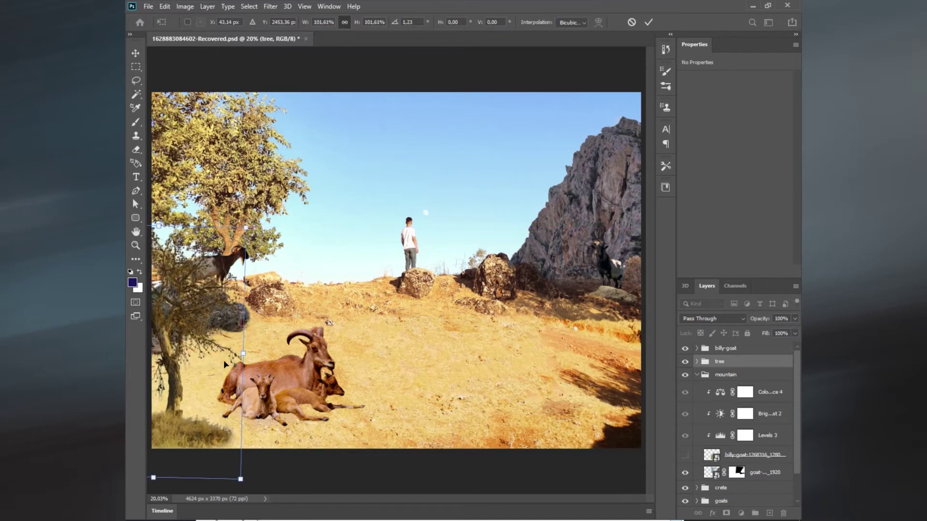
key("Return")
key("b")
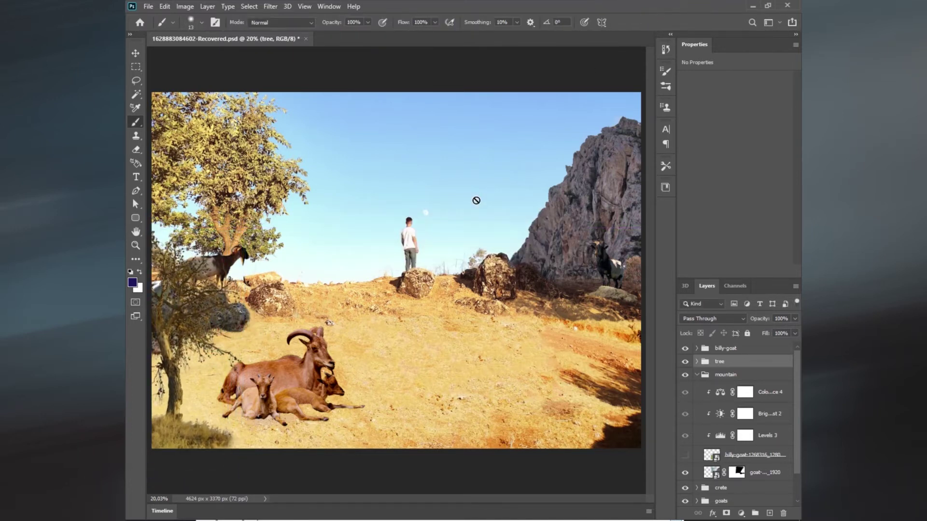
Flip the tree horizontally and back again, keeping its original orientation.
left_click(164, 6)
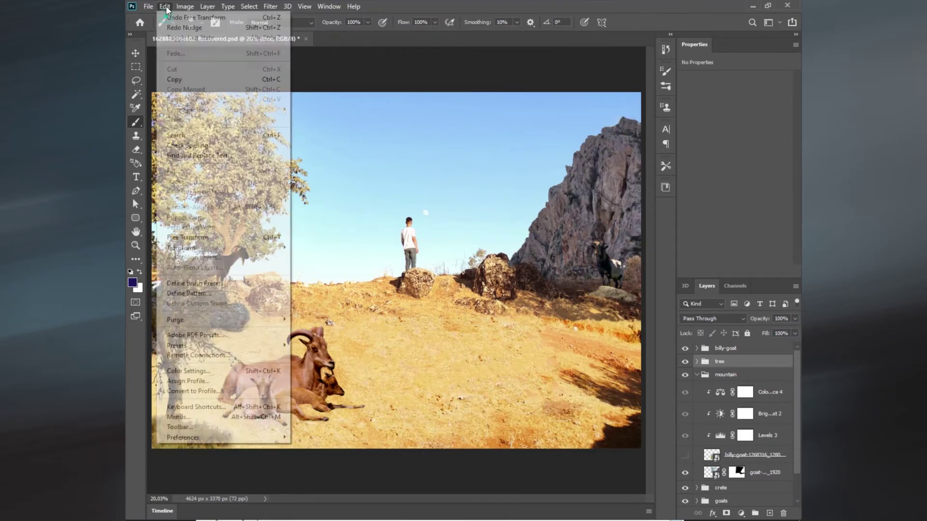
left_click(188, 238)
right_click(193, 334)
left_click(218, 316)
right_click(263, 385)
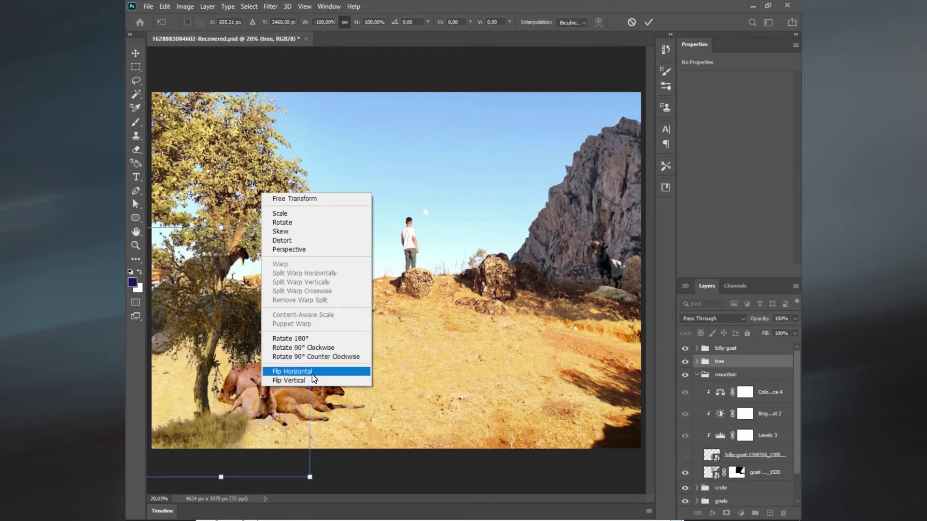
left_click(313, 371)
key("Return")
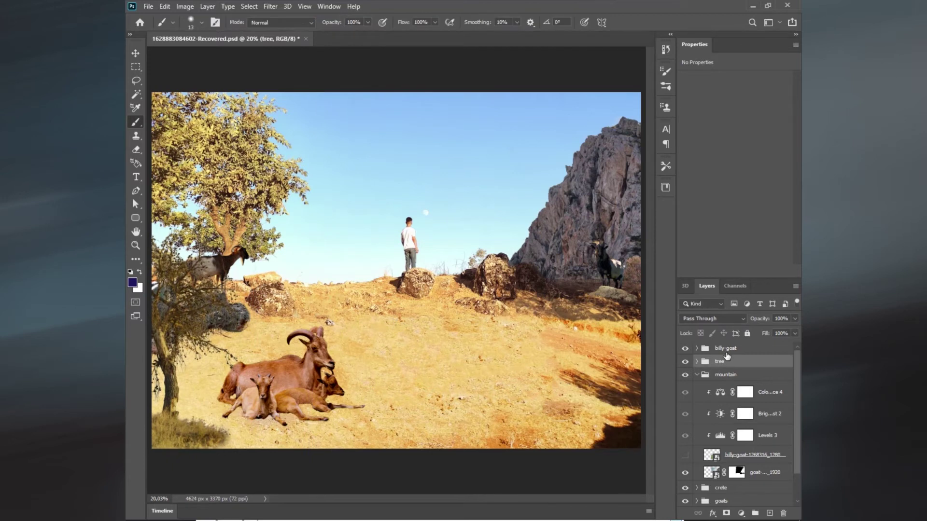
Shift the tree's Color Balance 1 Yellow/Blue slider toward blue.
left_click(697, 362)
left_click(721, 384)
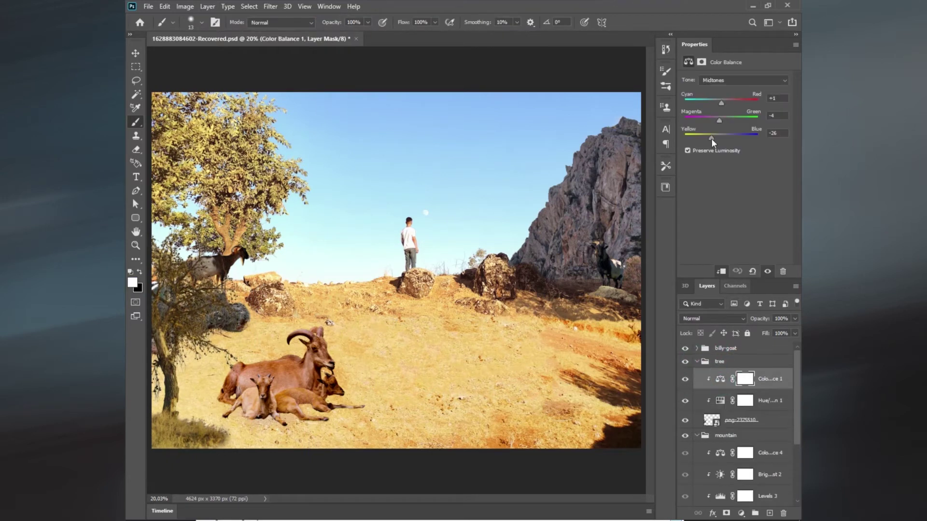
mouse_move(703, 139)
left_mouse_down()
mouse_move(722, 138)
mouse_move(719, 121)
left_mouse_up()
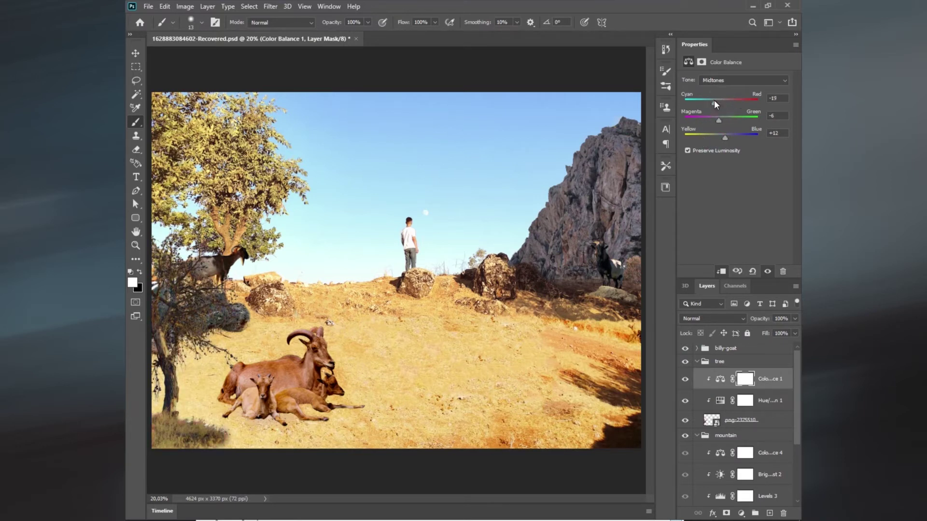
Rasterize the png-2375510 tree layer so the Eraser can work on it.
left_click(744, 421)
left_click(136, 150)
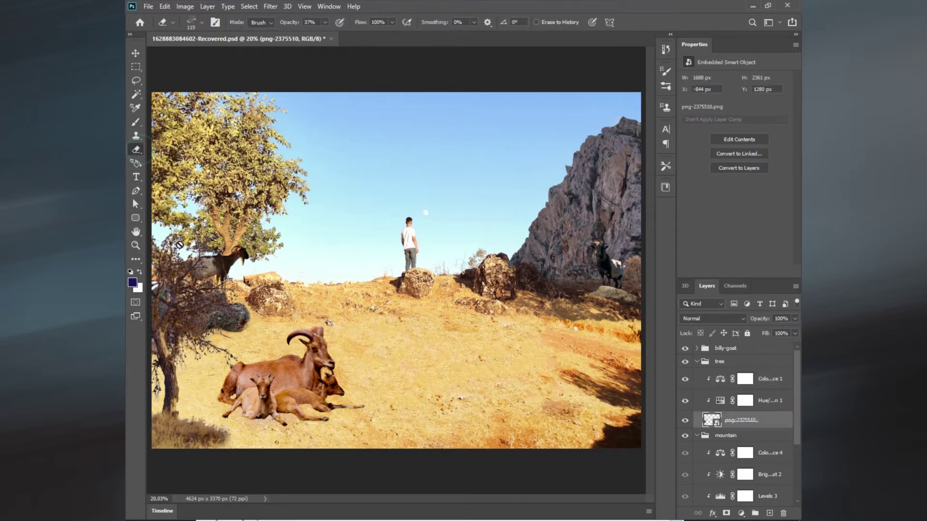
left_click(336, 234)
left_click(448, 206)
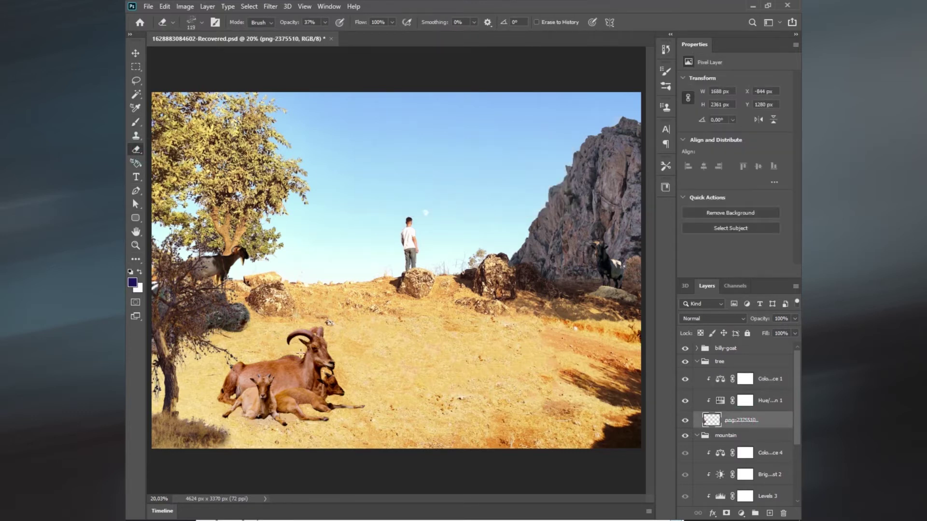
Erase the grass along the tree's bottom edge with a Grass Style brush.
right_click(191, 411)
scroll(280, 395, "down", 3)
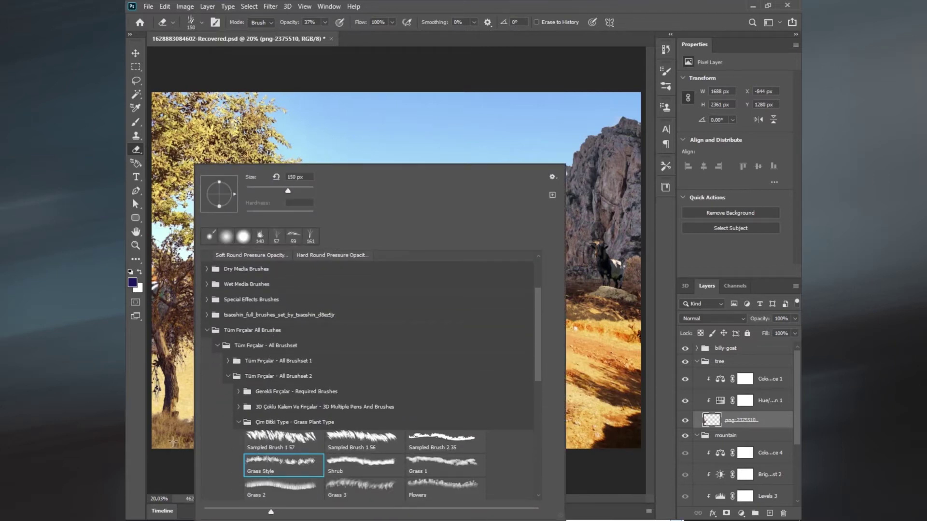
double_click(270, 442)
scroll(279, 395, "up", 3)
scroll(331, 342, "down", 3)
right_click(331, 341)
double_click(365, 330)
mouse_move(365, 330)
left_mouse_down()
mouse_move(200, 333)
mouse_move(346, 300)
left_mouse_up()
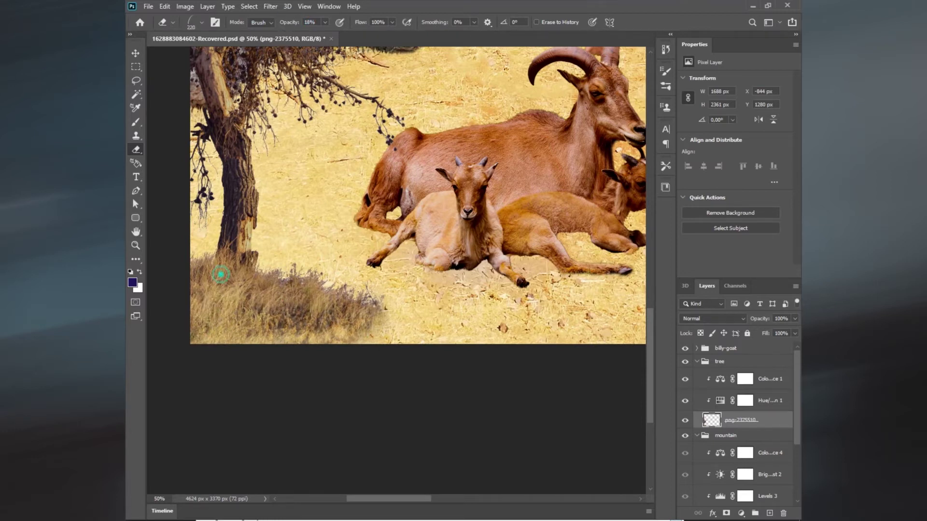
left_click_drag(286, 279, 357, 309)
scroll(362, 276, "down", 3)
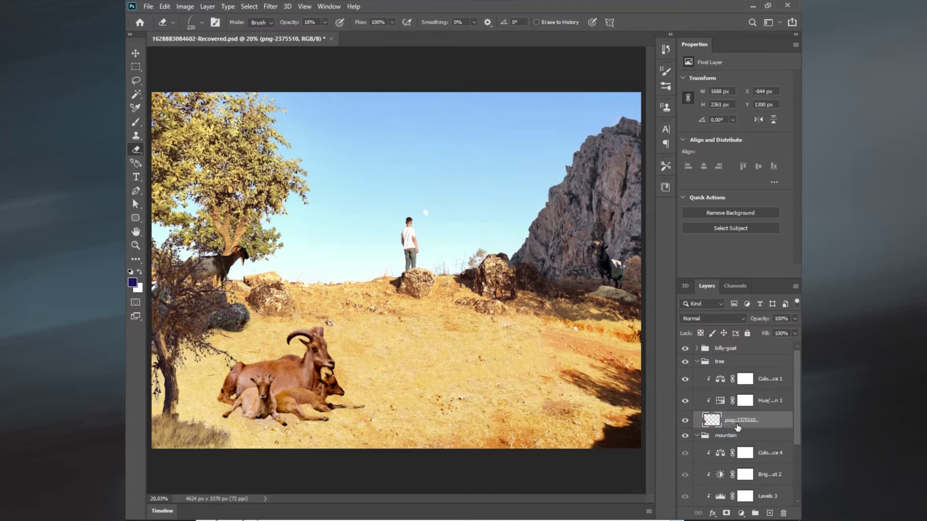
Delete the unused billy-goat layer.
left_click(696, 362)
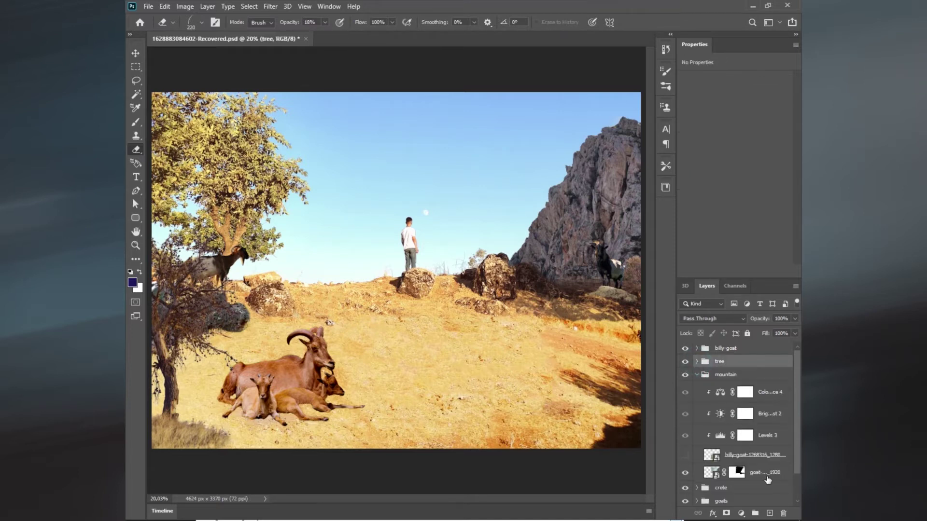
left_click(685, 455)
left_click(713, 455)
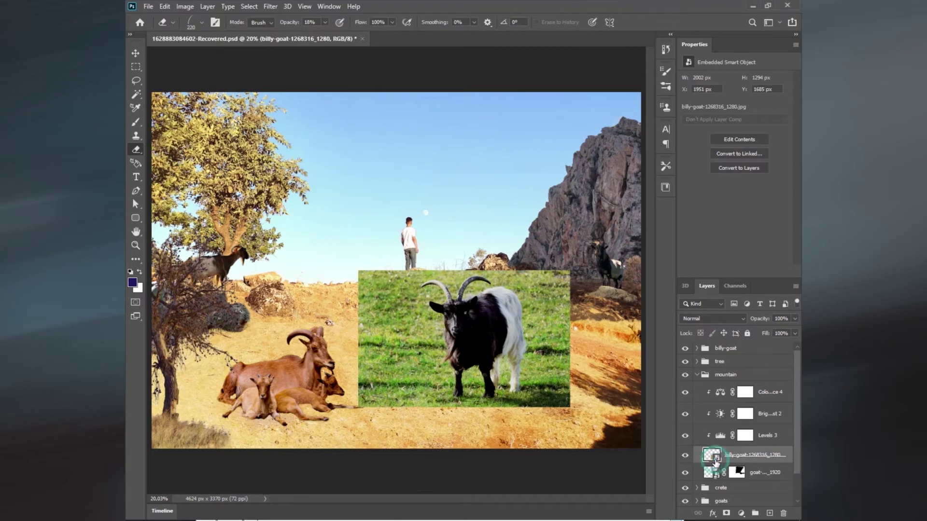
scroll(708, 423, "down", 1)
mouse_move(709, 424)
left_mouse_down()
mouse_move(761, 515)
mouse_move(783, 515)
left_mouse_up()
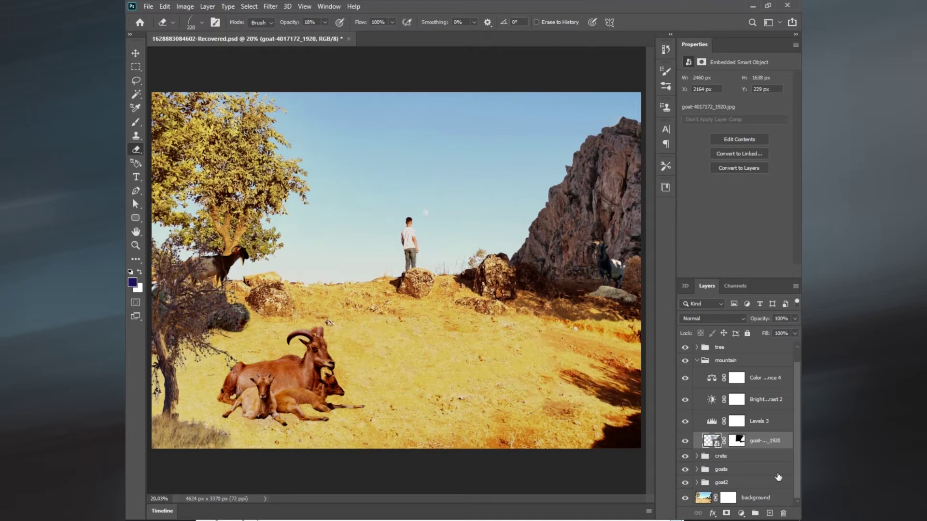
Clip Levels 3, Brightness/Contrast 2 and Color Balance 4 to the goat layer below.
left_click(714, 421)
left_click(721, 272)
key("alt+bracketright")
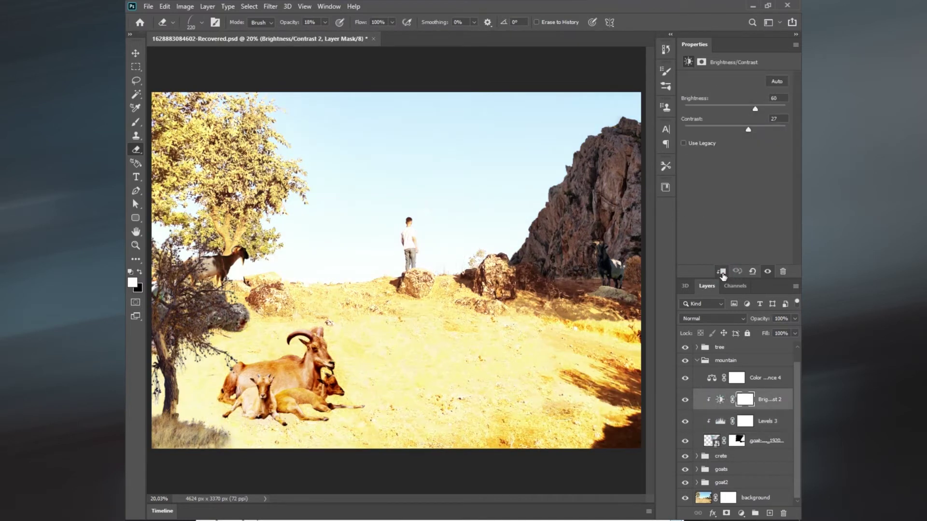
key("alt+bracketright")
left_click(722, 272)
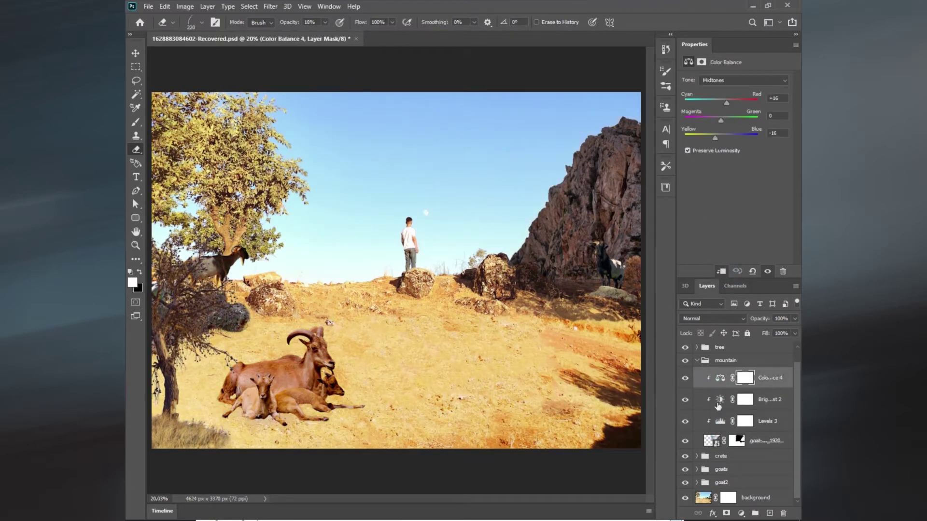
Collapse the mountain group and delete the tree group.
left_click(696, 360)
left_click(685, 361)
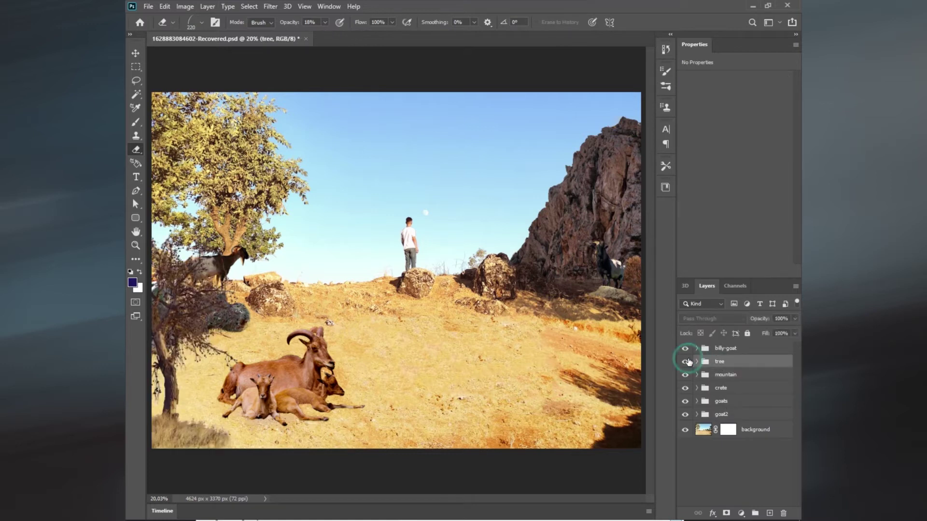
mouse_move(712, 361)
left_mouse_down()
mouse_move(790, 490)
mouse_move(783, 513)
left_mouse_up()
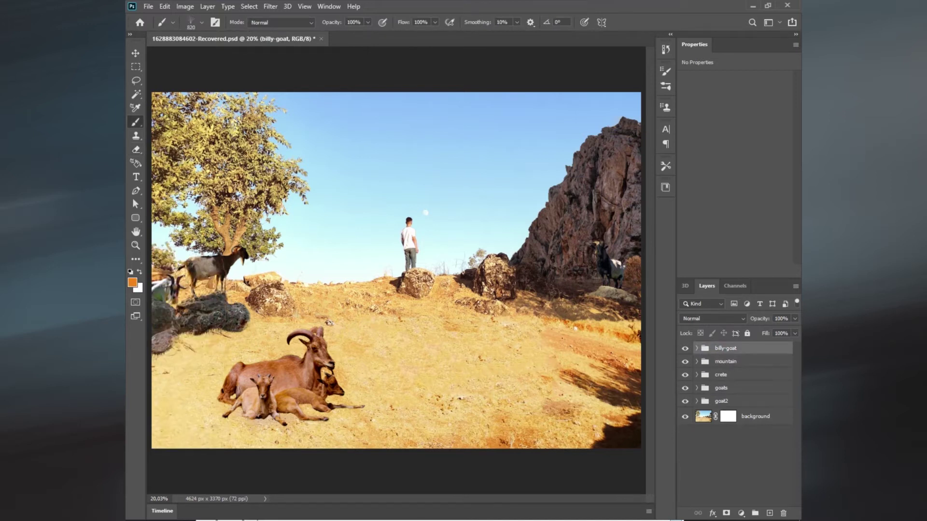
Place billy-goat-1268316_1280 at about 128% on the lower right hillside.
left_click(482, 515)
left_click(603, 395)
left_click(586, 234)
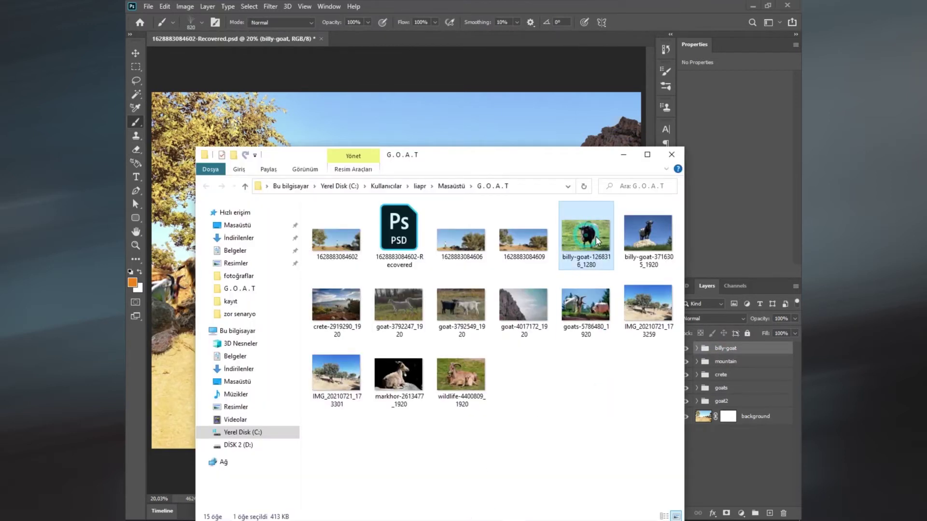
left_click_drag(593, 236, 535, 140)
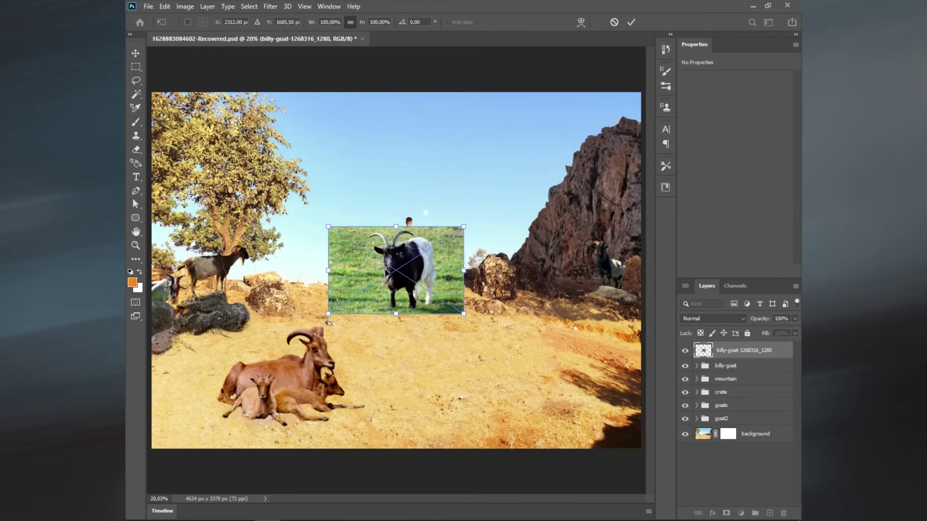
left_click_drag(396, 270, 403, 279)
left_click_drag(471, 235, 491, 222)
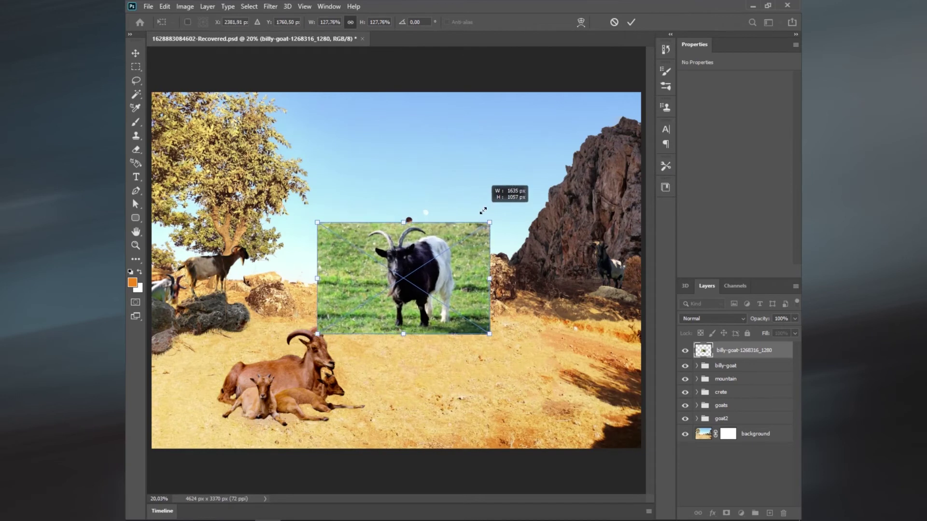
left_click_drag(436, 275, 491, 344)
key("Return")
key("b")
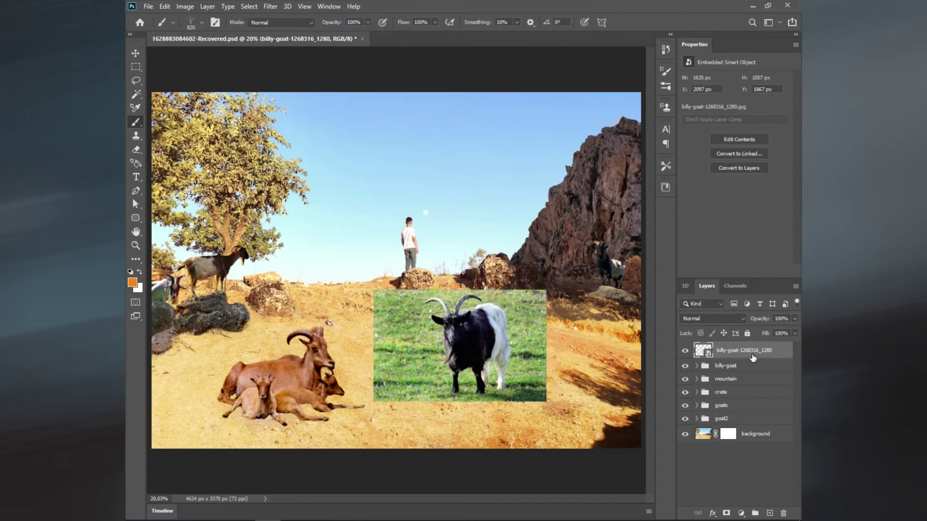
Duplicate the billy-goat layer and run Select Subject on the goat.
key("ctrl+j")
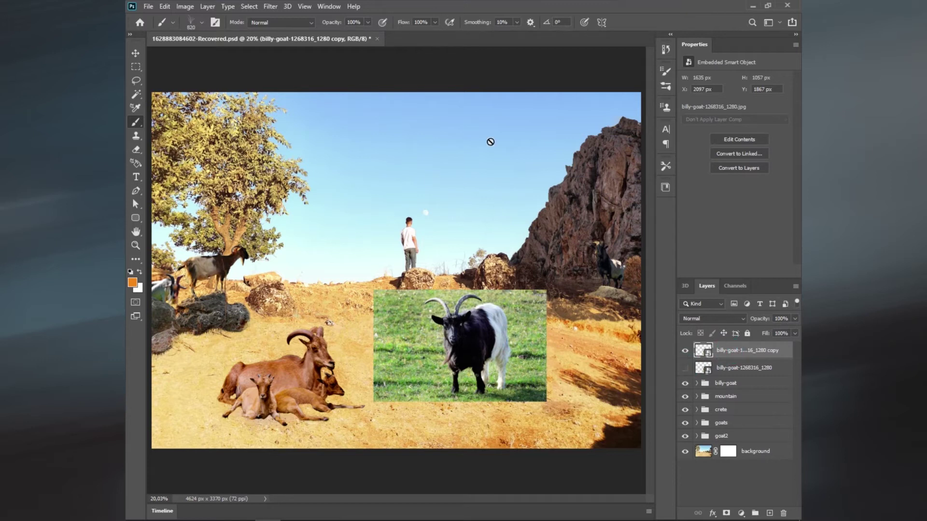
left_click(135, 94)
left_click(581, 22)
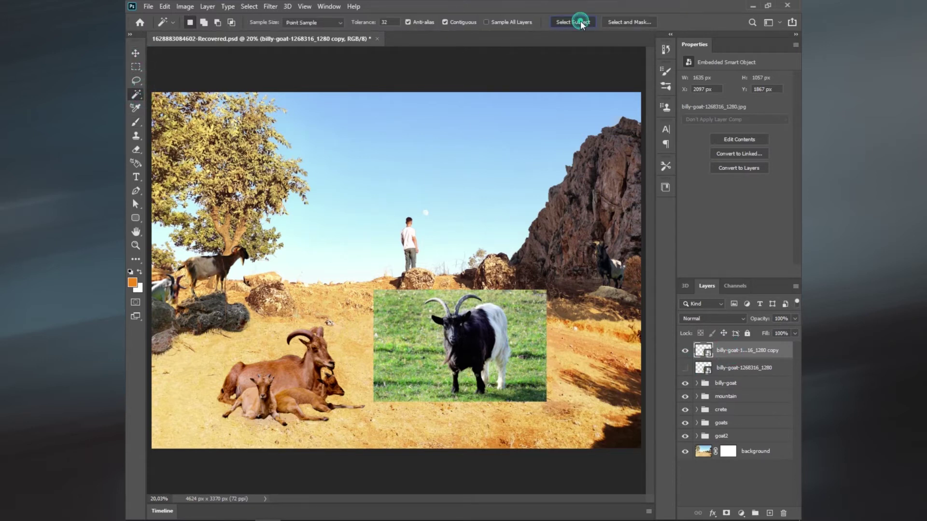
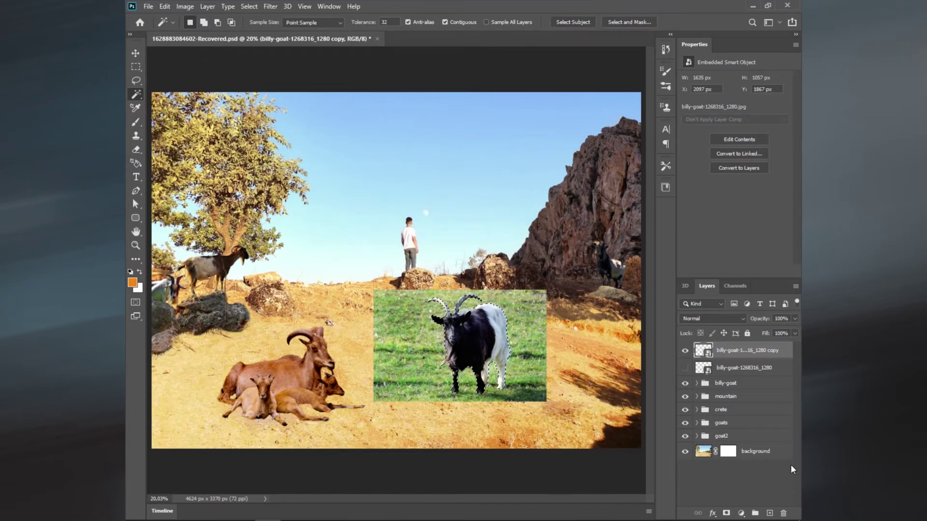
Add the missed area to the goat selection and convert it into a layer mask.
key("ctrl+1")
left_click(378, 141, "shift")
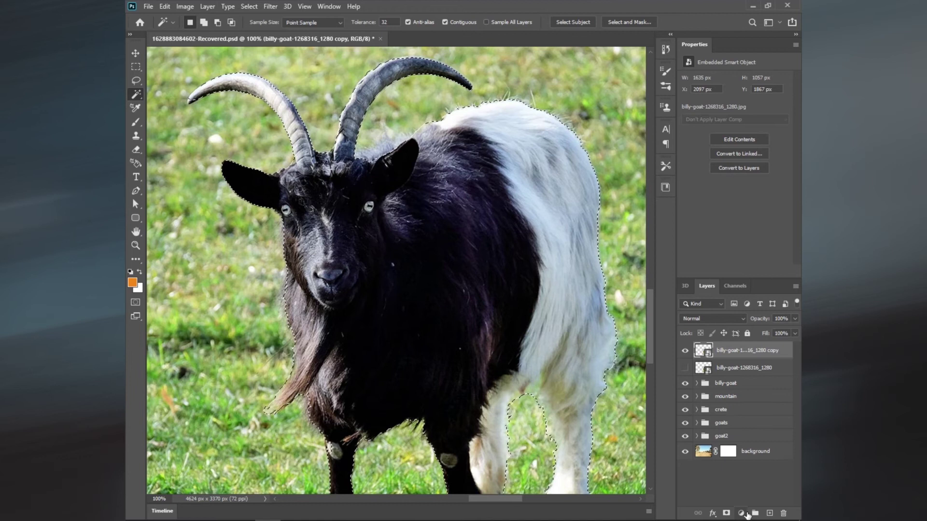
left_click(726, 513)
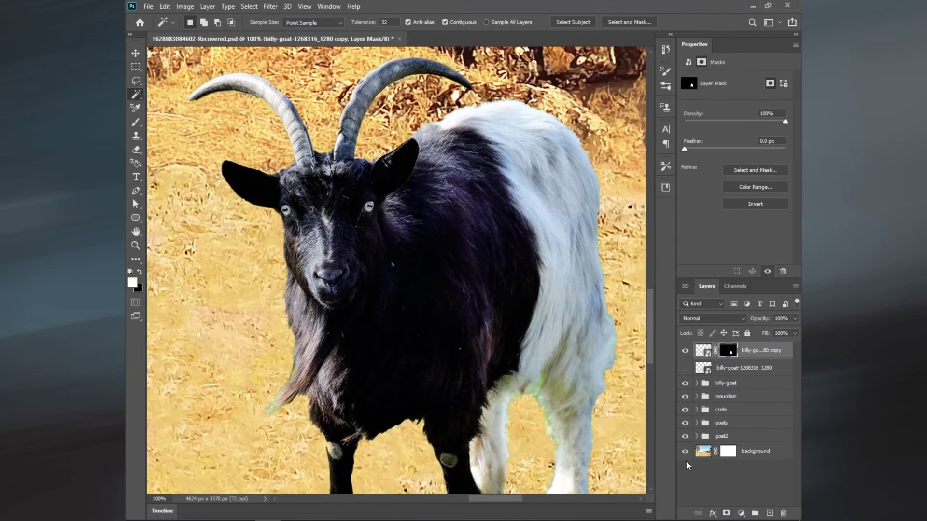
Paint black on the mask to remove the green fringe around the tail and legs.
scroll(251, 468, "up", 2)
key("b")
right_click(304, 164)
key("Escape")
key("x")
left_click_drag(290, 296, 381, 107)
scroll(434, 434, "down", 3)
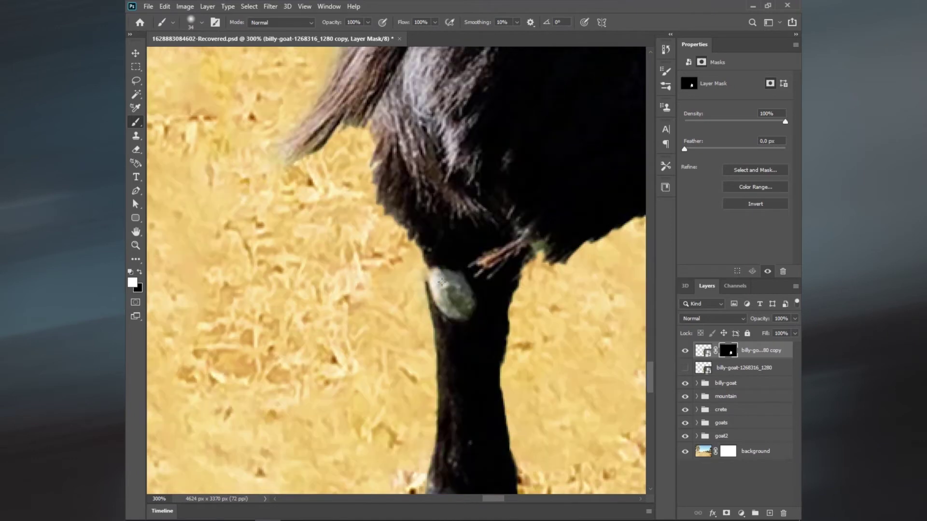
key("bracketleft")
scroll(431, 408, "right", 5)
scroll(449, 289, "right", 3)
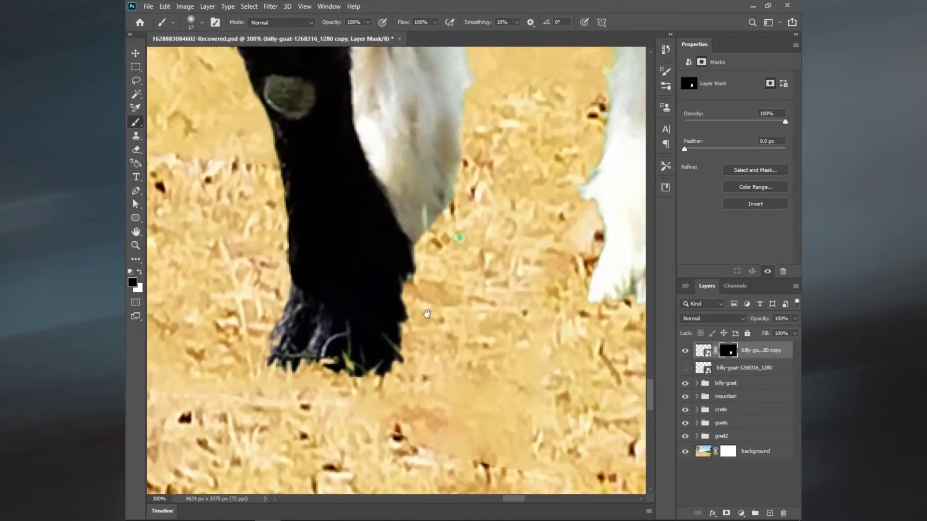
scroll(461, 181, "up", 3)
left_click_drag(461, 181, 483, 212)
scroll(483, 212, "down", 3)
scroll(417, 245, "right", 4)
scroll(417, 245, "up", 3)
scroll(417, 246, "up", 5)
scroll(420, 231, "left", 3)
Paint white on the mask to restore fur along the goat's neck edge.
key("x")
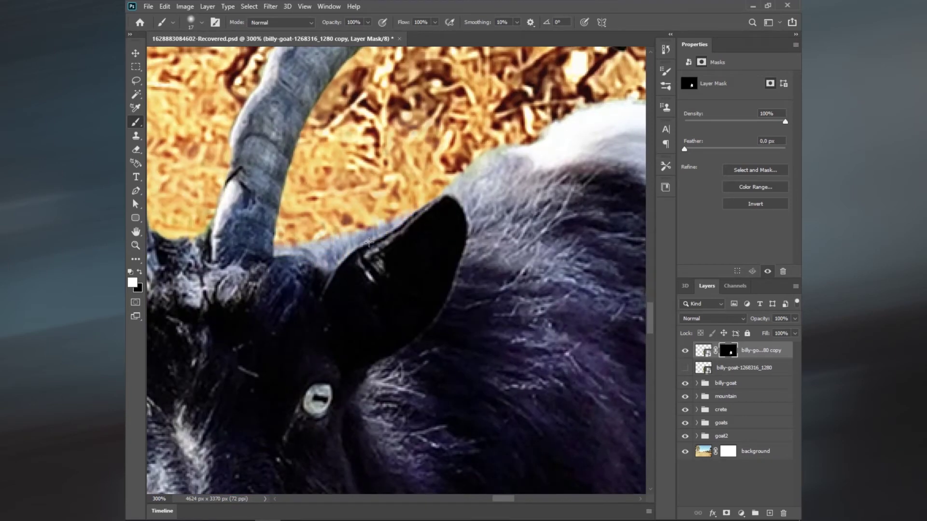
left_click_drag(427, 208, 290, 234)
scroll(405, 197, "up", 2)
scroll(406, 198, "left", 3)
mouse_move(338, 270)
left_mouse_down()
mouse_move(490, 224)
mouse_move(351, 262)
left_mouse_up()
key("x")
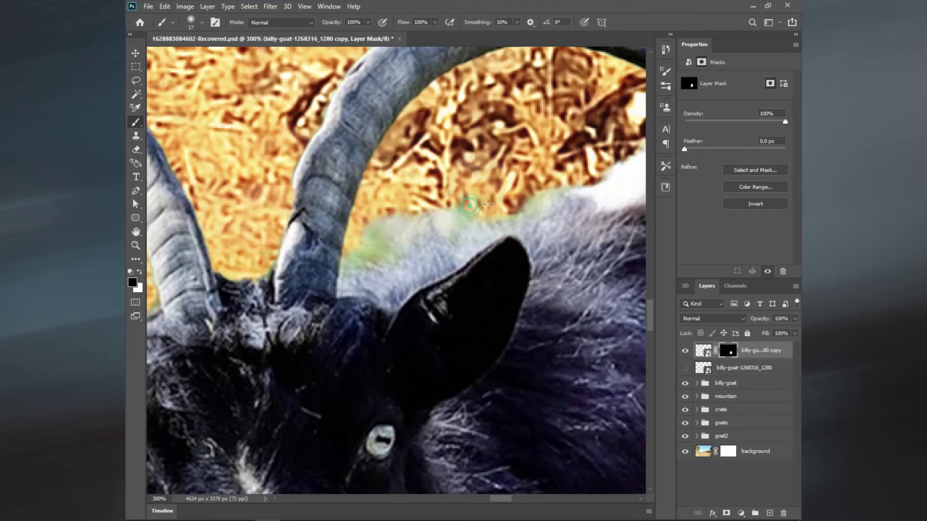
scroll(351, 263, "down", 1)
scroll(386, 300, "down", 1)
scroll(434, 338, "down", 3)
Mask the hoof edges with black grass-textured brush dabs.
key("x")
right_click(473, 376)
double_click(600, 468)
scroll(498, 471, "up", 5)
key("x")
left_click(428, 286)
right_click(453, 314)
double_click(600, 470)
left_click(408, 284)
mouse_move(496, 299)
left_mouse_down()
mouse_move(377, 256)
mouse_move(425, 333)
left_mouse_up()
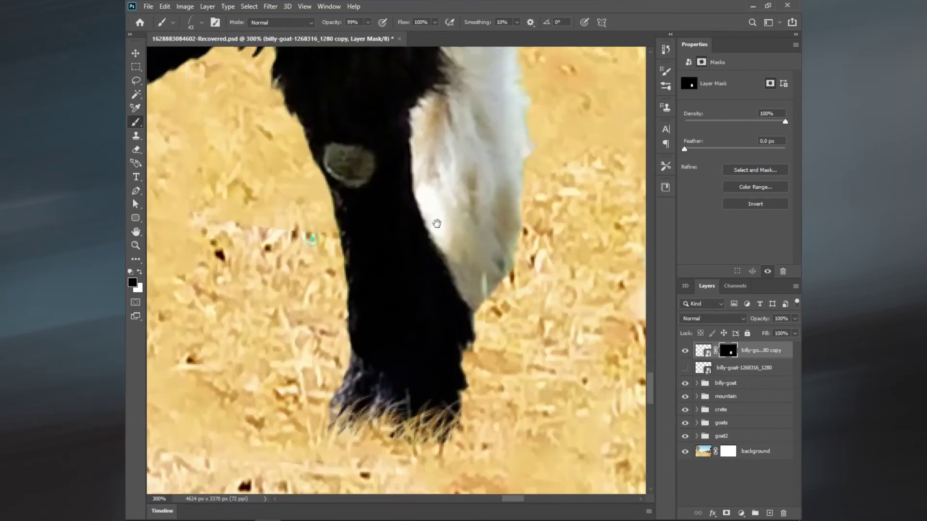
Fit the scene to the window, then group the goat copy layer and rename the group GOAT 3.
key("ctrl+0")
mouse_move(702, 350)
left_mouse_down()
mouse_move(766, 510)
mouse_move(756, 513)
left_mouse_up()
double_click(722, 348)
type("GOAT 3")
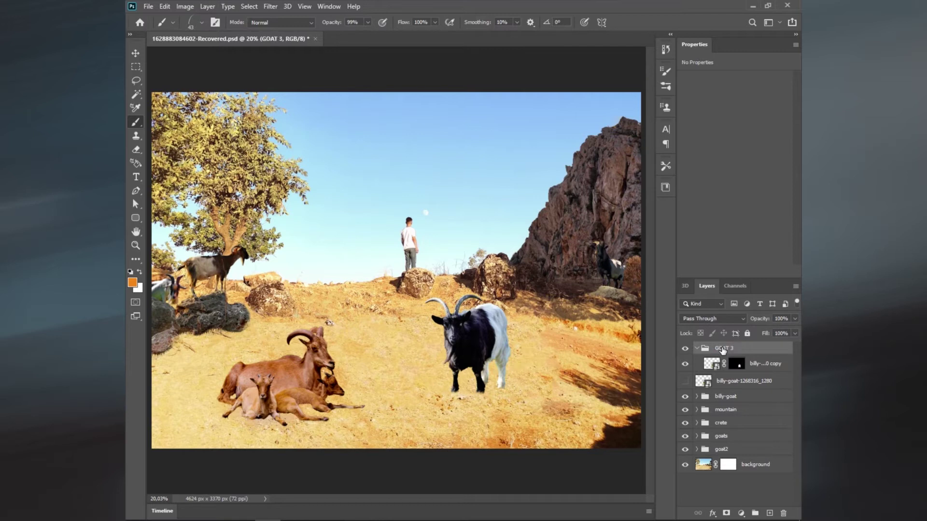
Free Transform the goat copy, shrinking it slightly and moving it down and right.
left_click(710, 363)
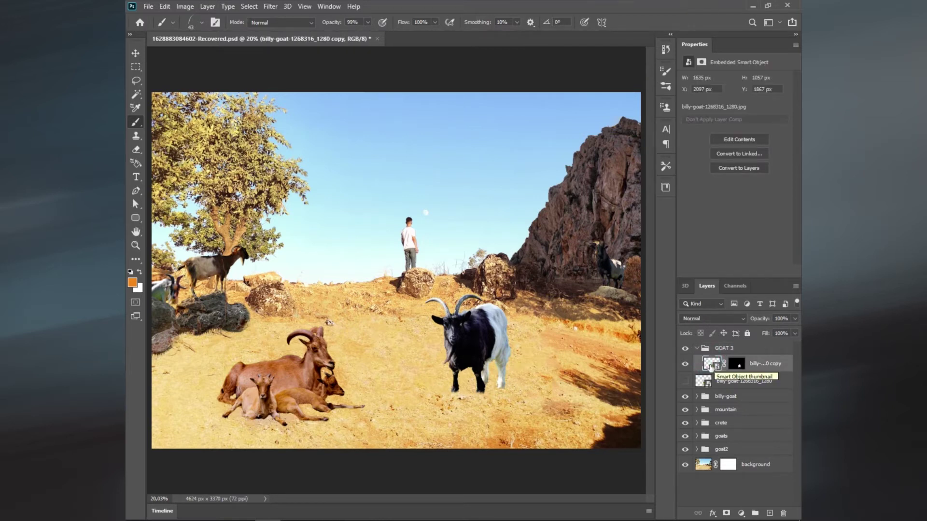
left_click(164, 7)
left_click(218, 237)
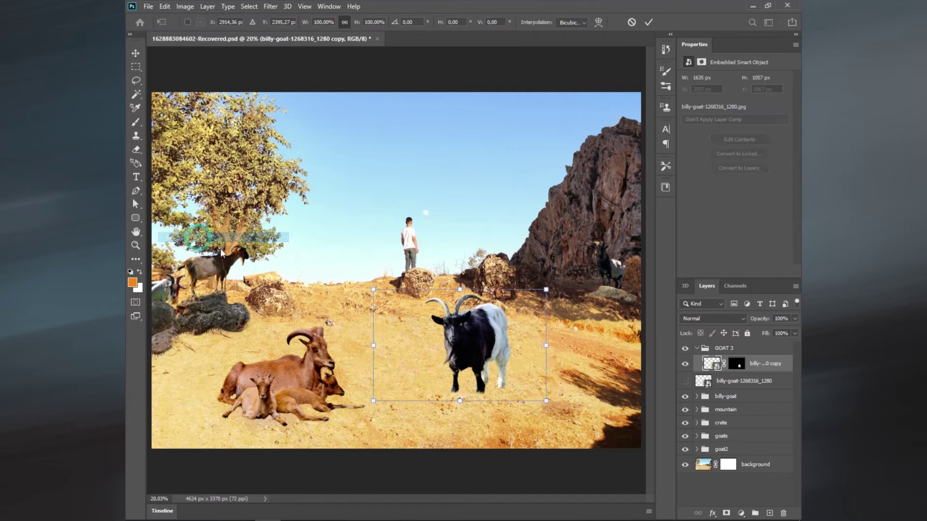
left_click_drag(545, 291, 539, 294)
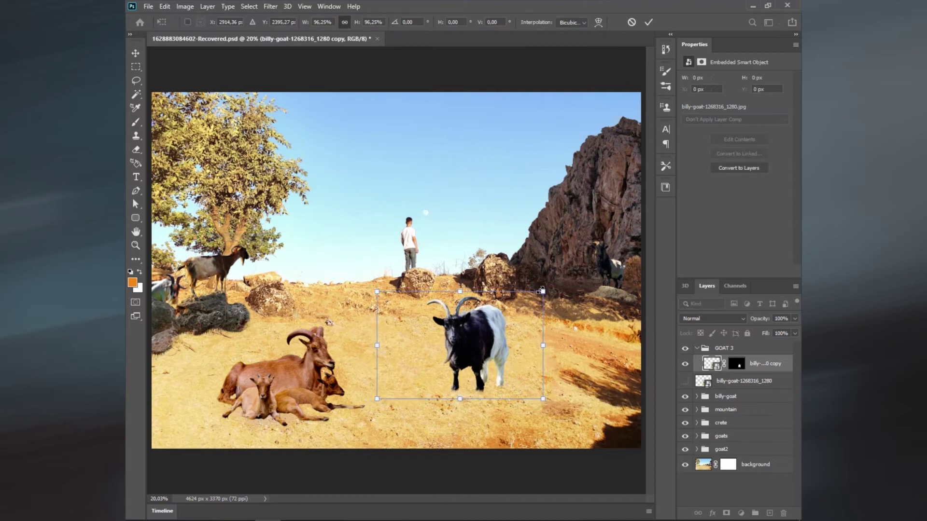
mouse_move(484, 348)
left_mouse_down()
mouse_move(574, 359)
mouse_move(555, 361)
left_mouse_up()
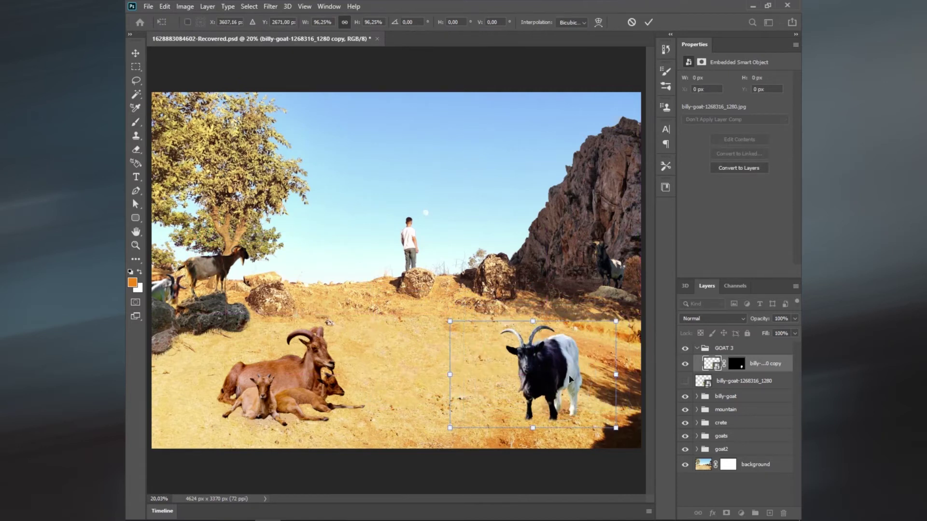
key("Return")
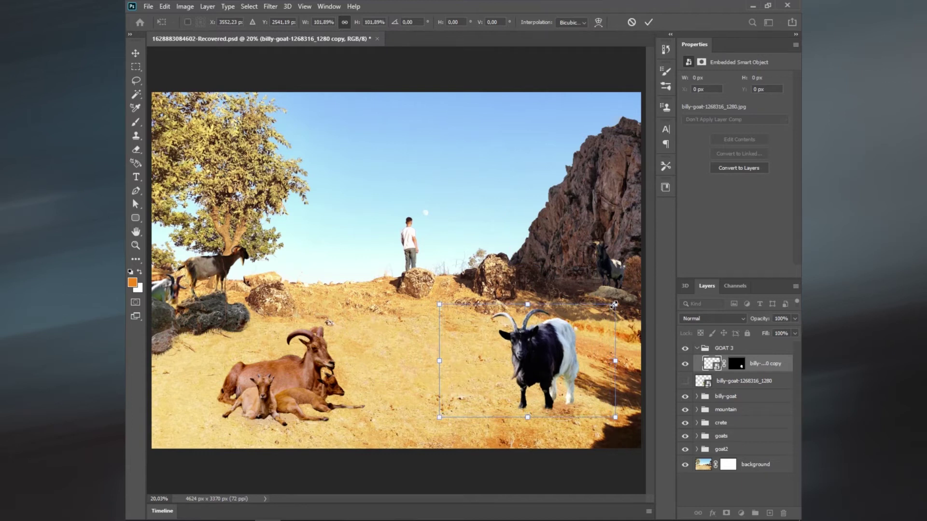
Show the original green-field goat photo and hide the cut-out goat copy.
key("b")
left_click(704, 383)
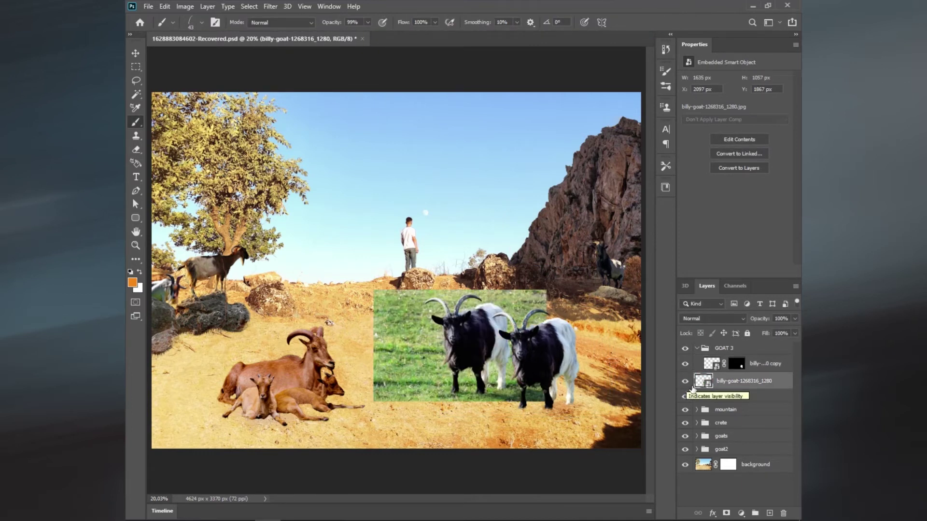
left_click(685, 368)
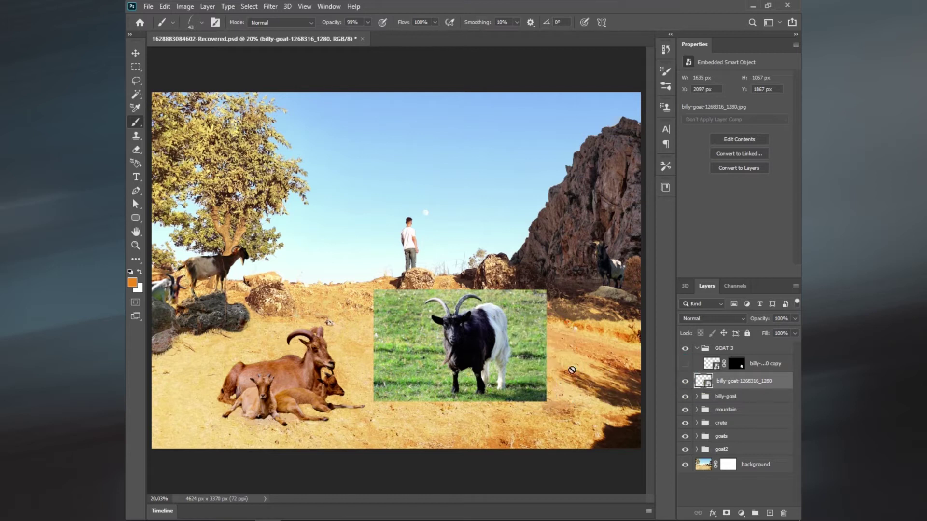
Spot-heal the goat out of the green-field photo so only grass remains.
left_click(165, 7)
left_click(645, 16)
left_click(136, 95)
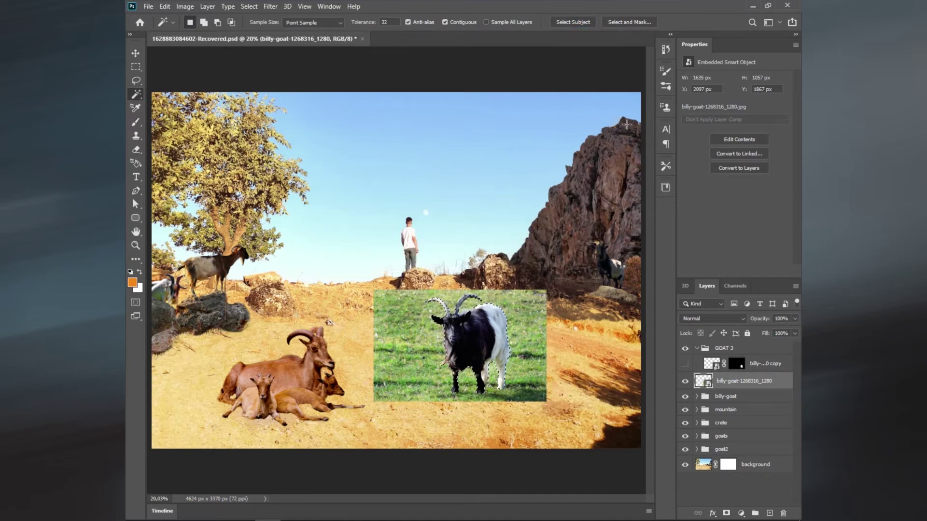
left_click(165, 6)
key("ctrl+plus")
key("ctrl+plus")
key("ctrl+plus")
left_click(136, 53)
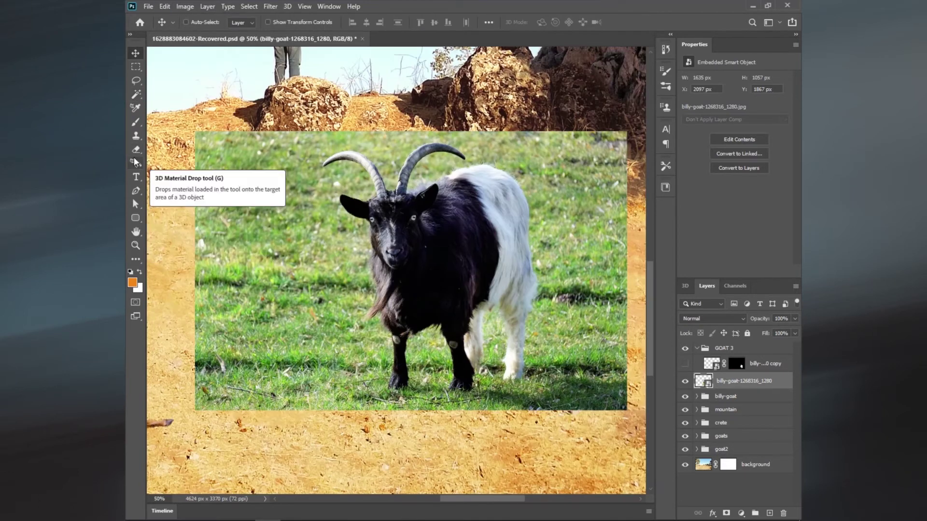
key("j")
left_click_drag(437, 254, 319, 372)
left_click_drag(470, 338, 591, 342)
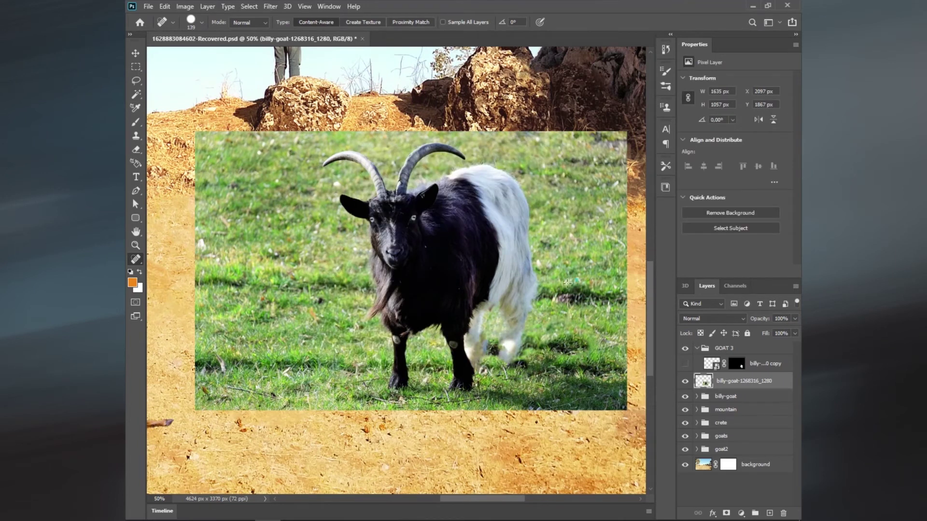
left_click_drag(567, 282, 507, 174)
mouse_move(507, 246)
left_mouse_down()
mouse_move(521, 308)
mouse_move(241, 285)
left_mouse_up()
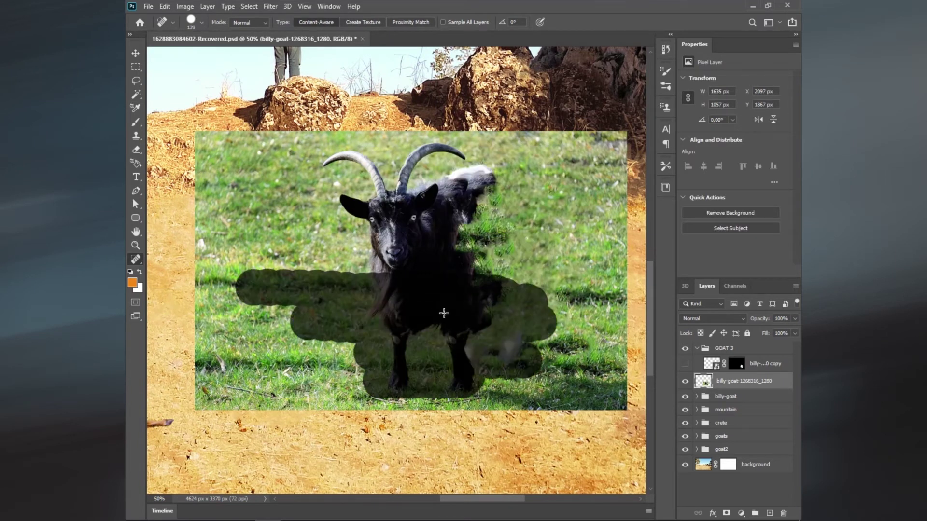
left_click_drag(444, 312, 449, 193)
mouse_move(531, 401)
left_mouse_down()
mouse_move(419, 352)
mouse_move(603, 304)
left_mouse_up()
key("ctrl+minus")
key("ctrl+minus")
key("ctrl+minus")
Move the grass layer to sit just above the background.
left_click_drag(739, 381, 726, 450)
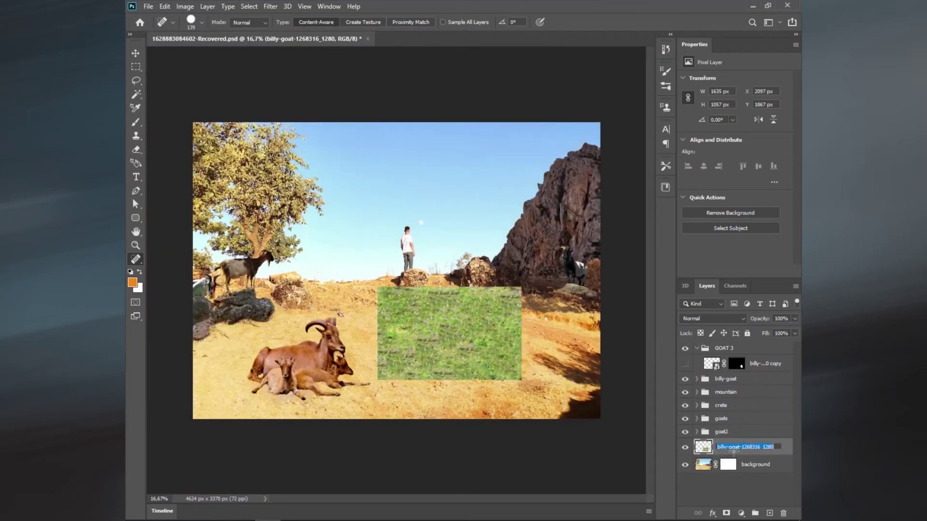
left_click(697, 478)
left_click(705, 454)
key("v")
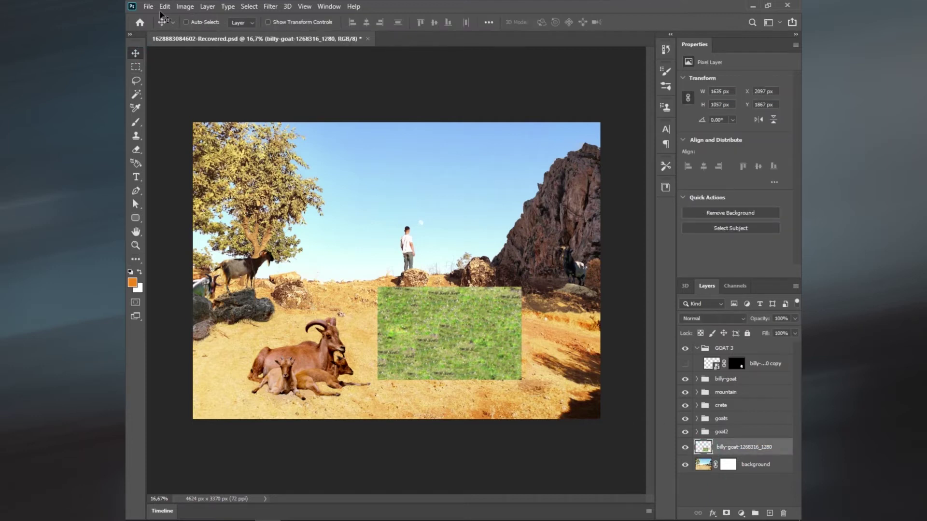
Content-aware scale the grass patch to stretch across the lower canvas and hillside.
left_click(165, 7)
left_click(188, 237)
left_click_drag(407, 338, 377, 357)
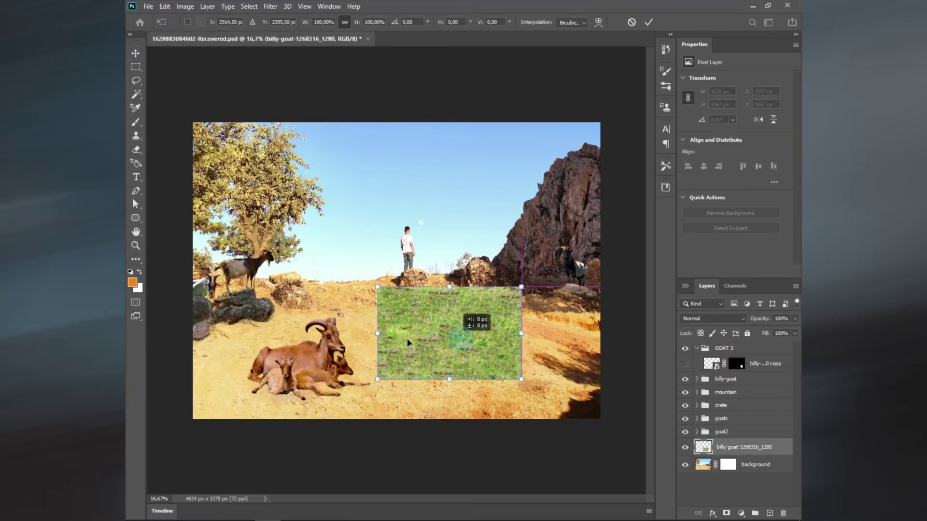
left_click_drag(492, 302, 455, 290)
key("ctrl+alt+shift+c")
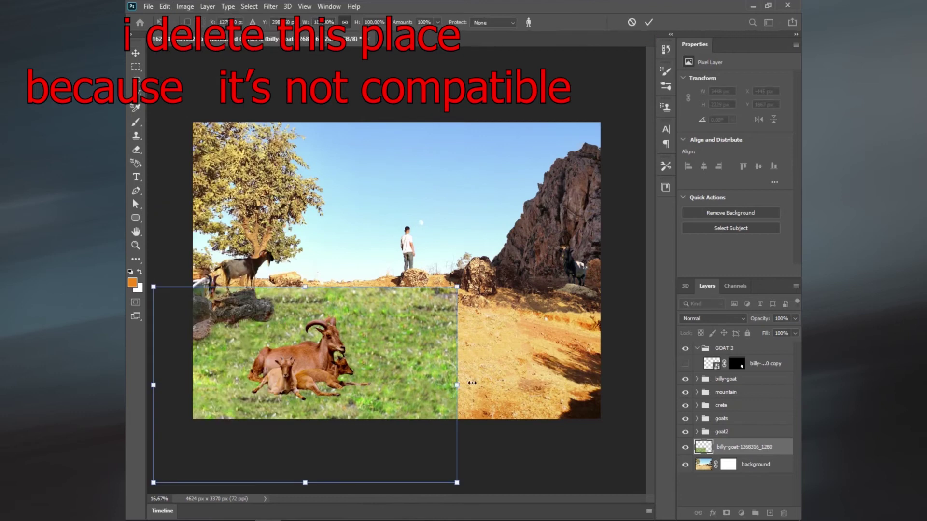
left_click_drag(454, 384, 561, 384)
left_click_drag(377, 479, 394, 419)
left_click_drag(600, 287, 603, 279)
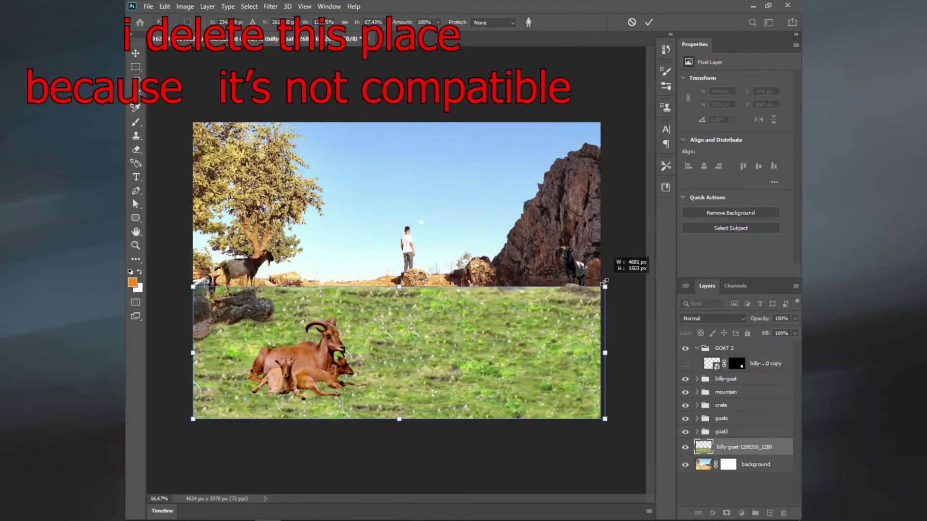
left_click(648, 22)
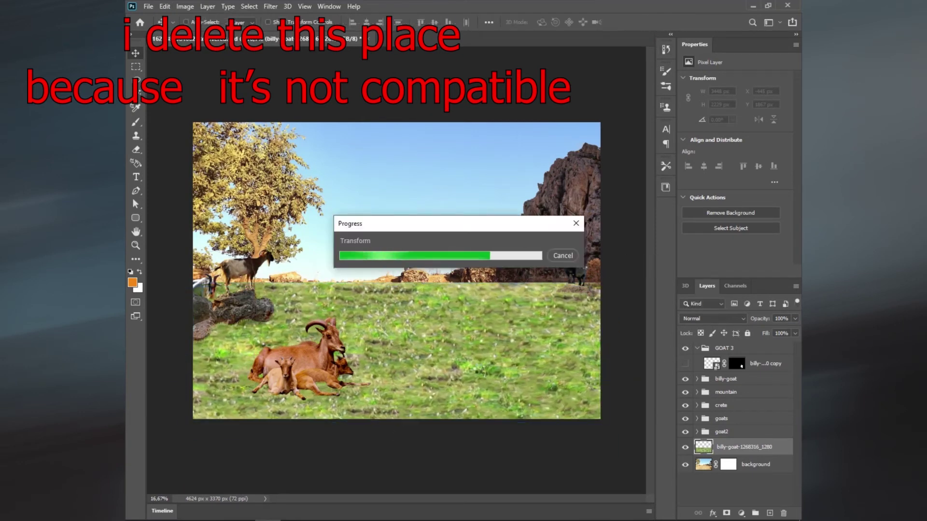
Apply a perspective distortion to the grass, set its opacity to 69%, and group it.
key("ctrl+t")
right_click(441, 306)
left_click(465, 381)
left_click_drag(600, 282, 571, 285)
left_click_drag(612, 423, 622, 478)
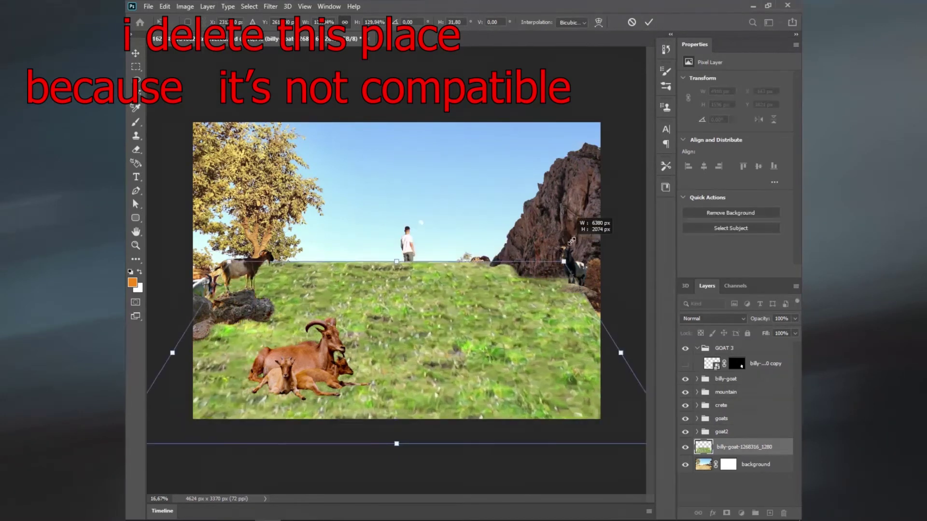
key("Return")
left_click_drag(762, 318, 748, 324)
key("ctrl+g")
Add Color Balance and Hue/Saturation adjustments, nudging hue, lowering saturation and darkening the grass.
left_click(741, 513)
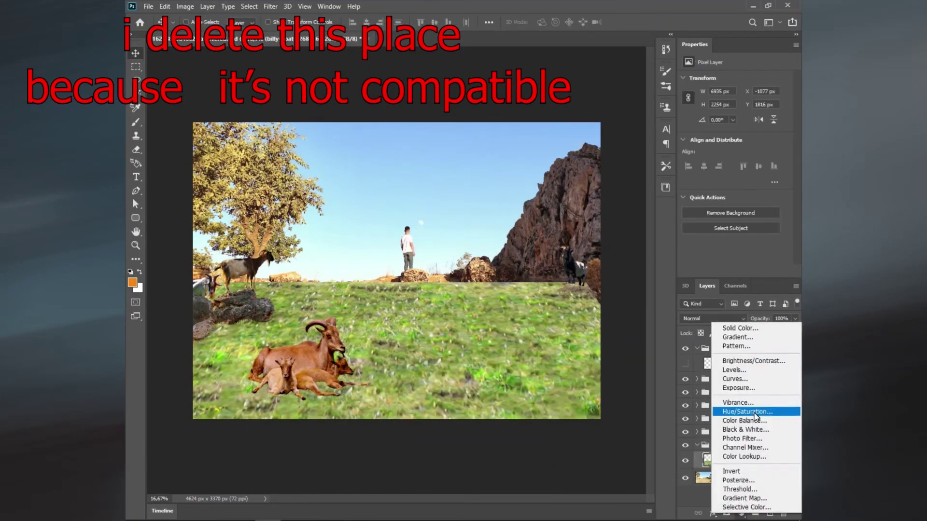
left_click(734, 408)
left_click_drag(719, 100, 728, 99)
left_click(741, 513)
left_click(733, 413)
left_click_drag(735, 140, 731, 140)
left_click_drag(734, 120, 736, 120)
left_click_drag(736, 160, 732, 163)
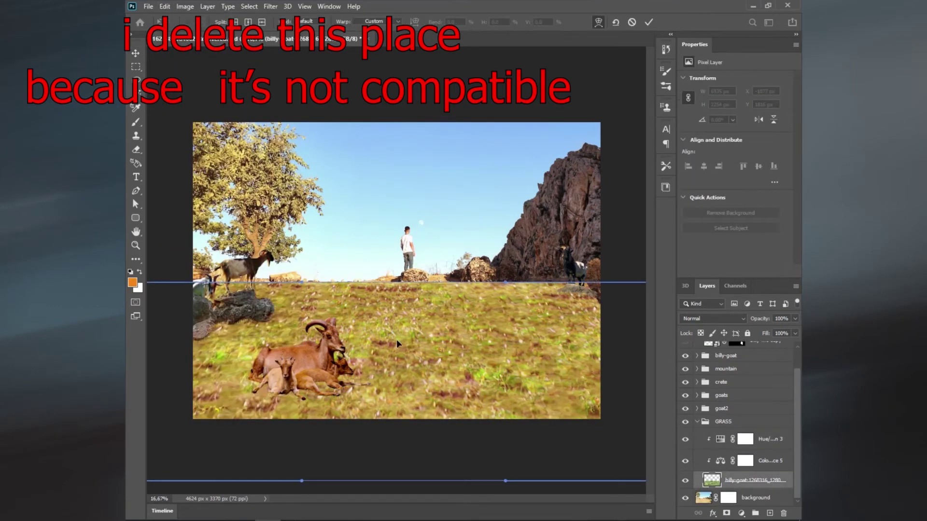
Warp the grass's top corner and edges so it follows the hill's curve.
left_click_drag(166, 280, 171, 258)
left_click_drag(480, 295, 467, 286)
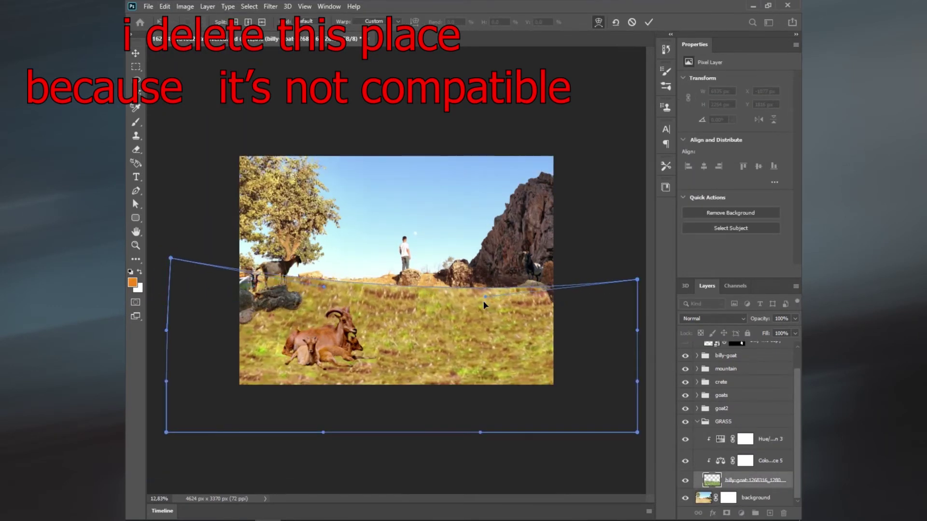
left_click_drag(323, 433, 332, 419)
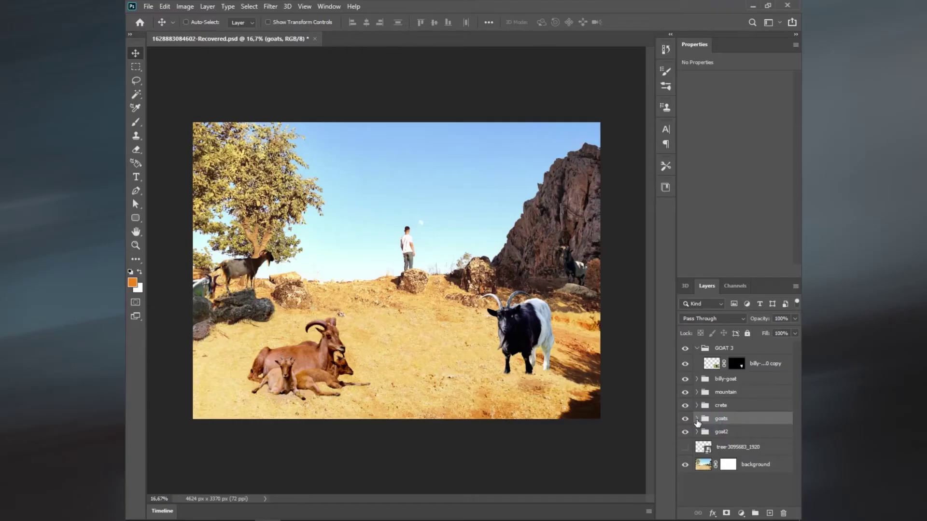
Copy the goats' Levels, Vibrance and Color Balance layers into GOAT 3 and clip them to the billy goat.
left_click(697, 419)
left_click(768, 435)
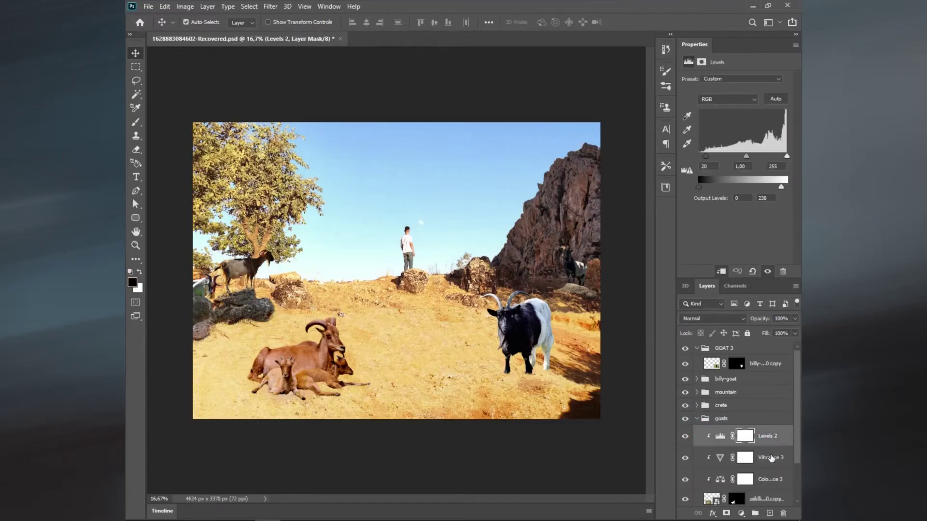
left_click(767, 480, "shift")
mouse_move(753, 480)
left_mouse_down()
mouse_move(726, 365)
mouse_move(765, 475)
mouse_move(753, 359)
left_mouse_up()
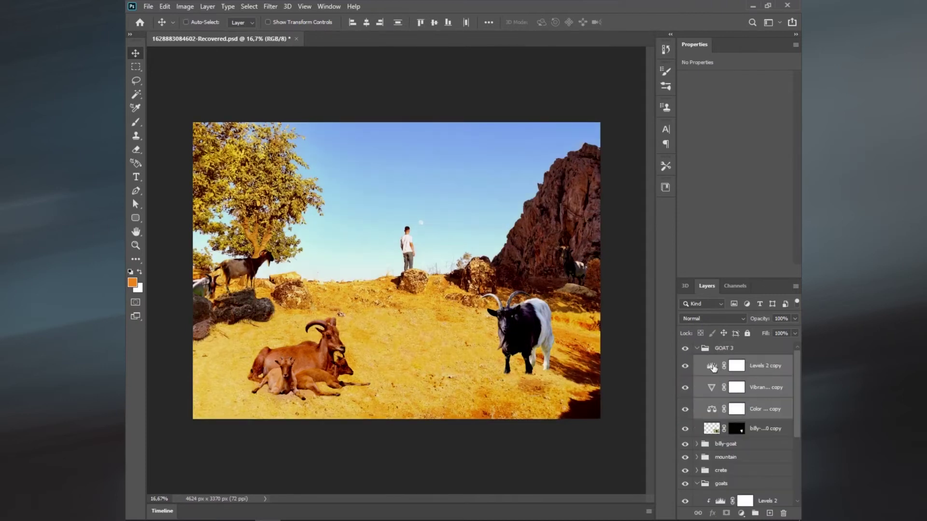
left_click(717, 273)
key("alt+bracketleft")
left_click(719, 274)
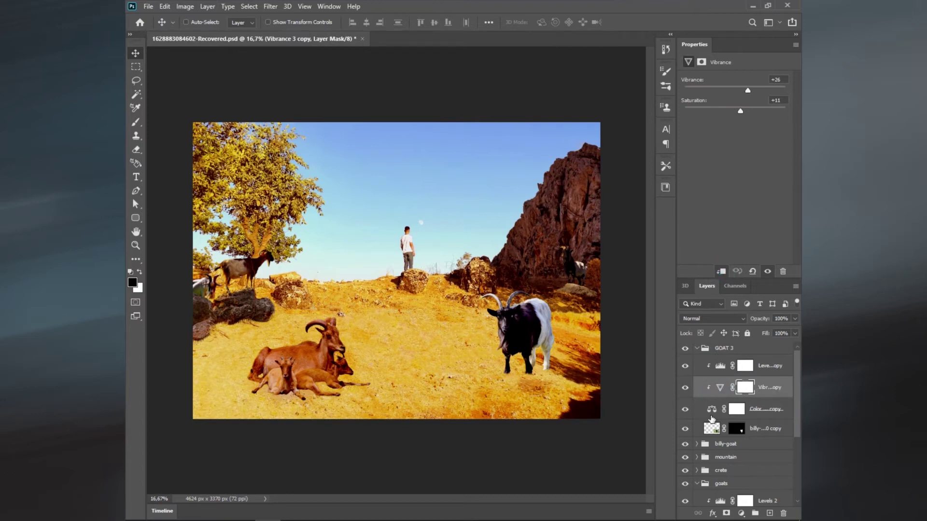
key("alt+bracketleft")
left_click(721, 273)
Lower the Levels copy's output white to darken the billy goat, then collapse both groups.
left_click(724, 367)
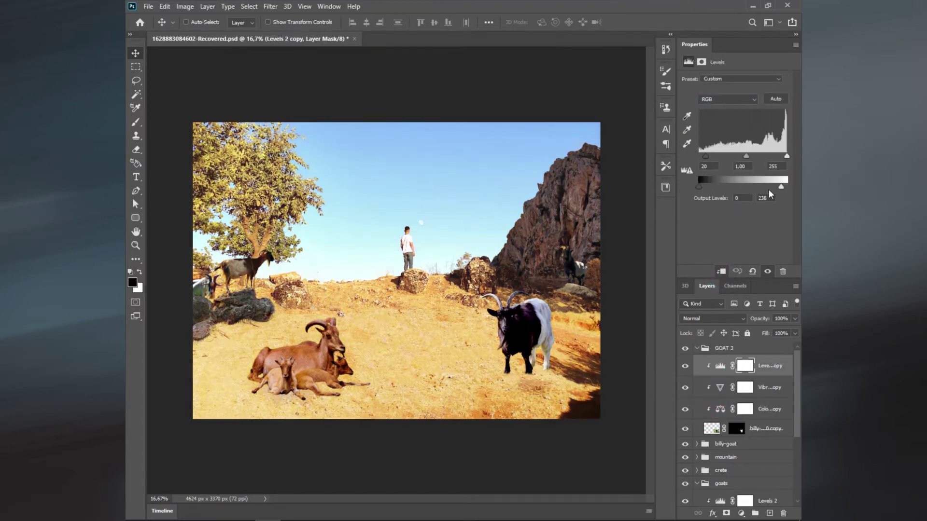
left_click(725, 410)
left_click(720, 387)
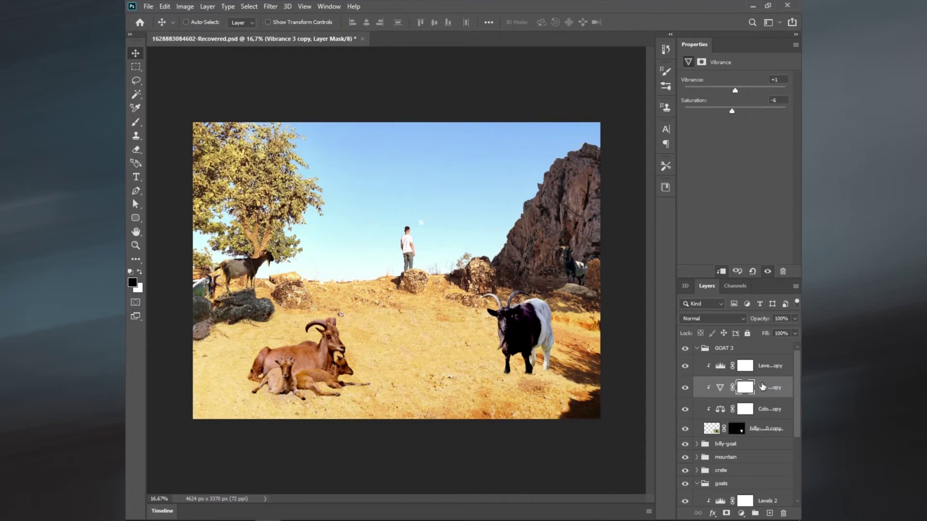
left_click(774, 408)
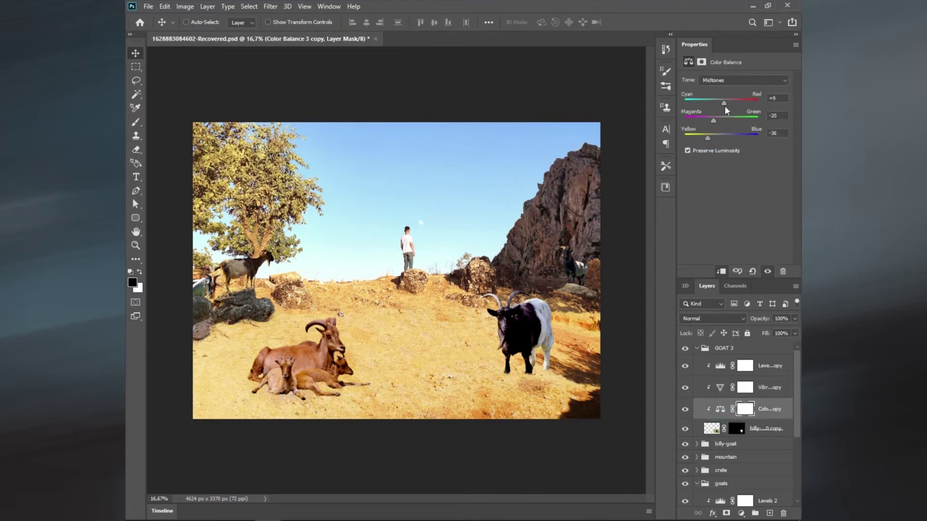
left_click(719, 369)
left_click_drag(787, 187, 772, 186)
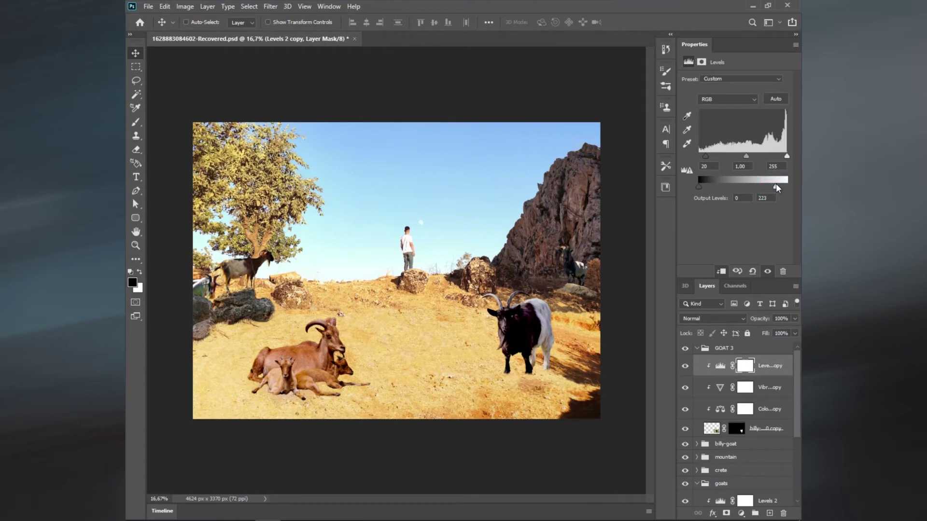
left_click(696, 348)
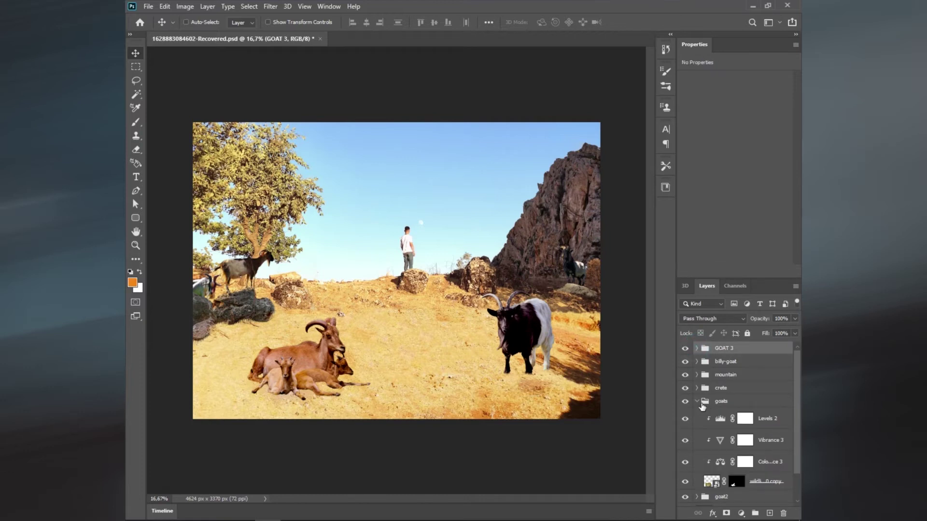
left_click(697, 402)
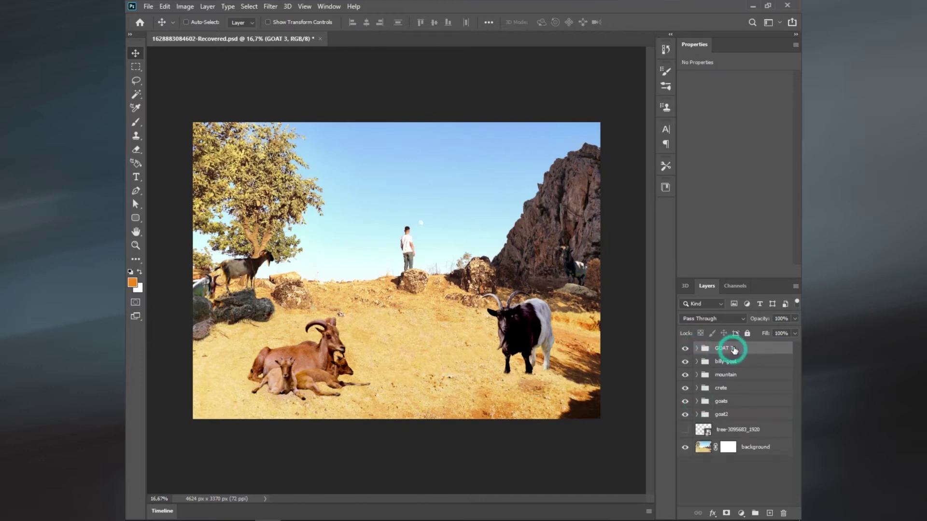
Place the tree-3095683_1920 hillside photo and enlarge it to cover the canvas.
key("alt+Tab")
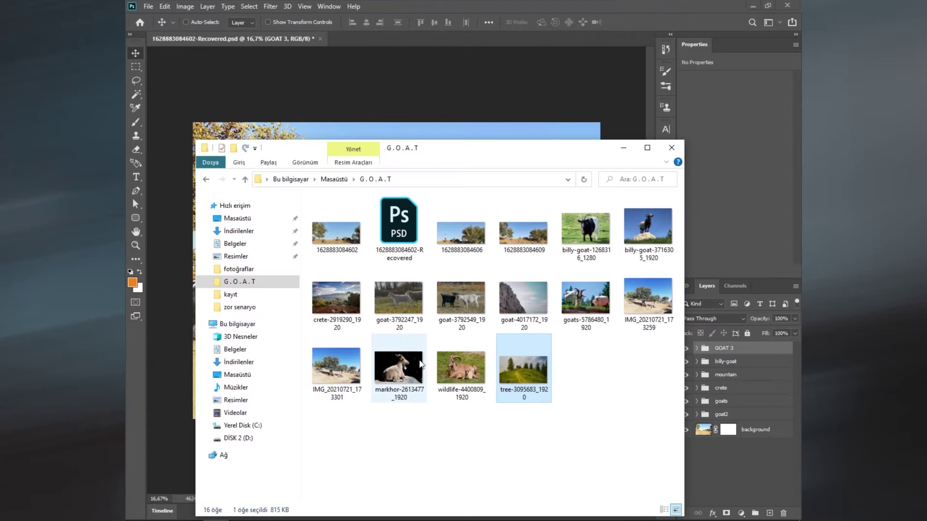
mouse_move(524, 371)
left_mouse_down()
mouse_move(476, 140)
mouse_move(477, 158)
left_mouse_up()
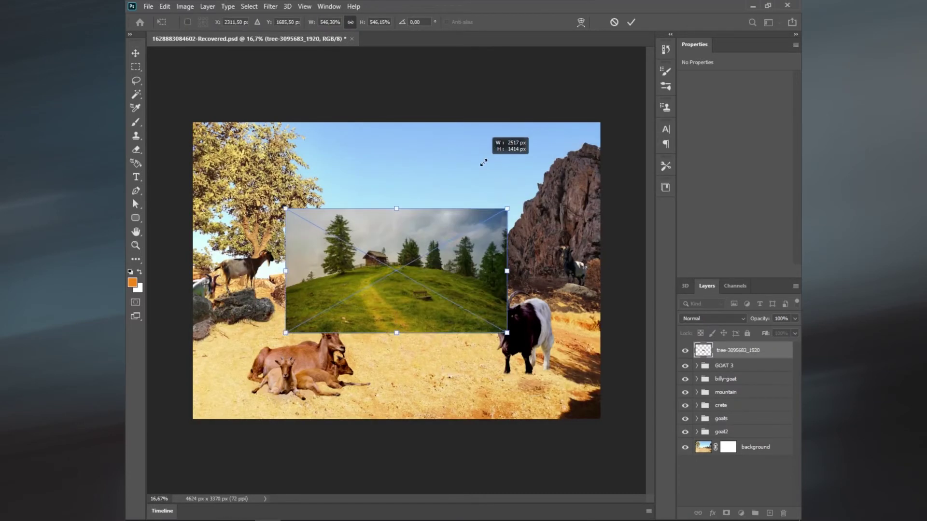
key("Return")
left_click_drag(761, 319, 728, 327)
left_click(148, 6)
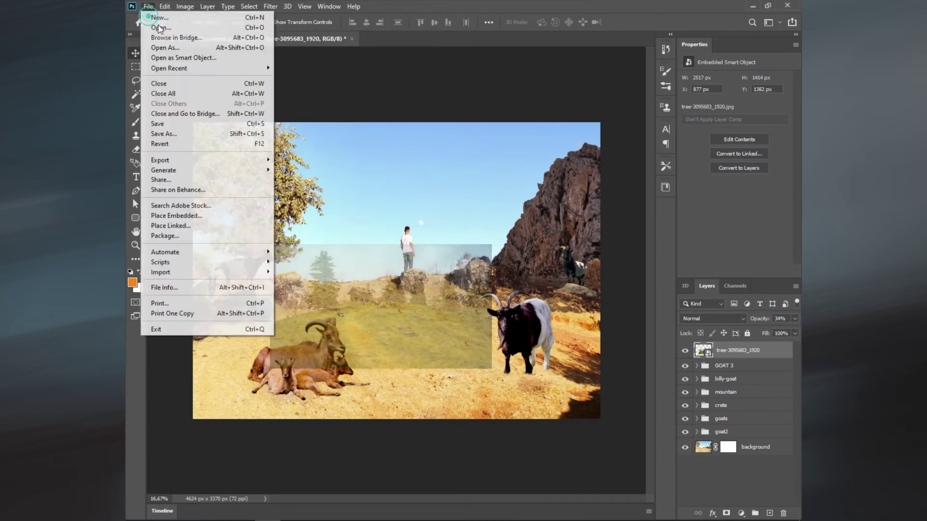
left_click(193, 247)
mouse_move(491, 244)
left_mouse_down()
mouse_move(535, 190)
mouse_move(622, 165)
left_mouse_up()
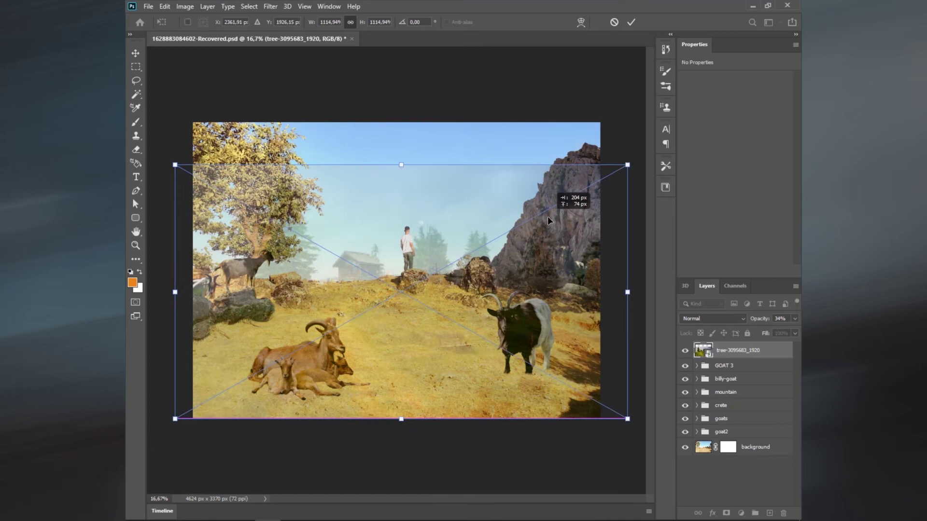
left_click(164, 6)
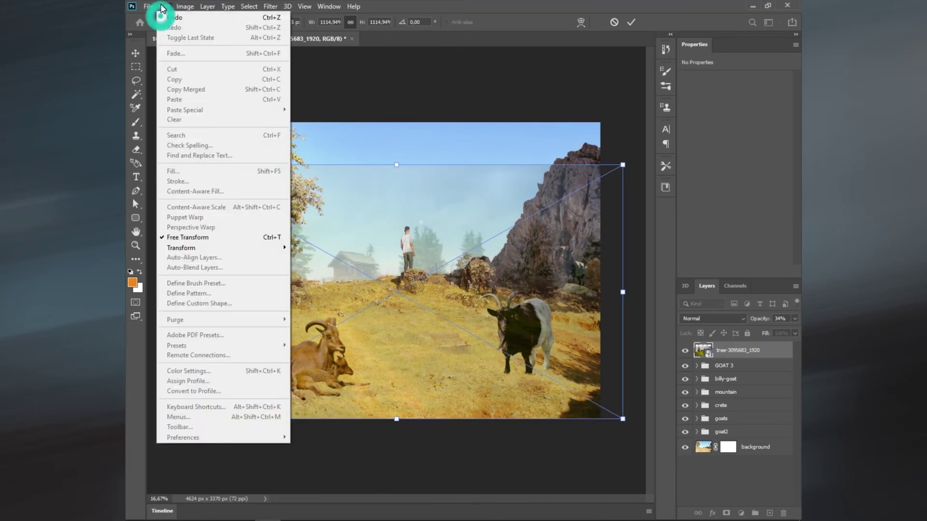
key("Return")
left_click_drag(760, 318, 799, 309)
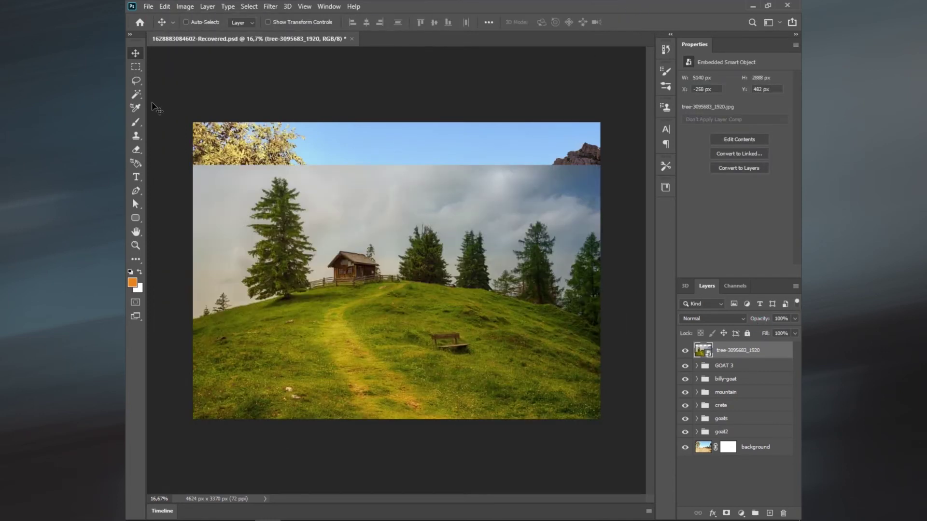
Rasterize the hillside photo and spot-heal away the bench on the grass.
key("j")
left_click(440, 345)
key("Return")
left_click_drag(429, 346, 480, 346)
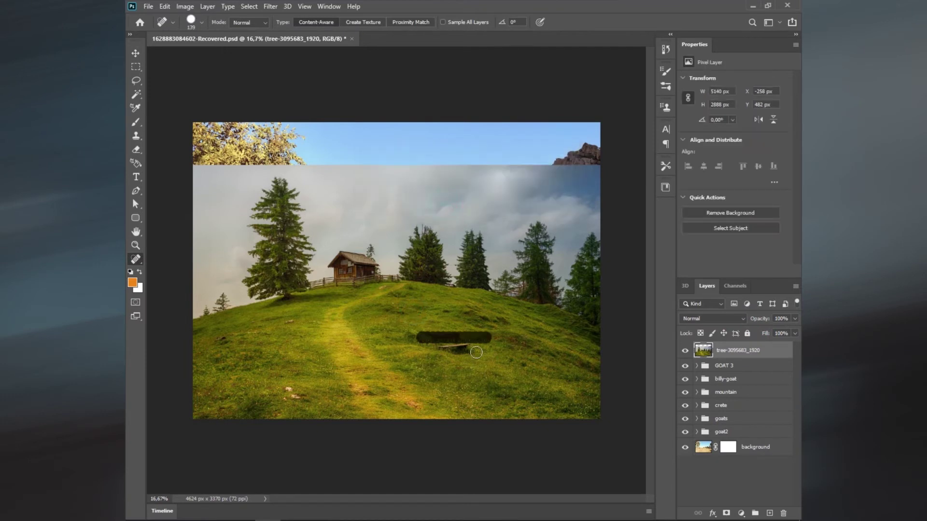
Set the hillside photo to 77% opacity and stretch its top edge toward the canvas top.
left_click_drag(760, 319, 751, 316)
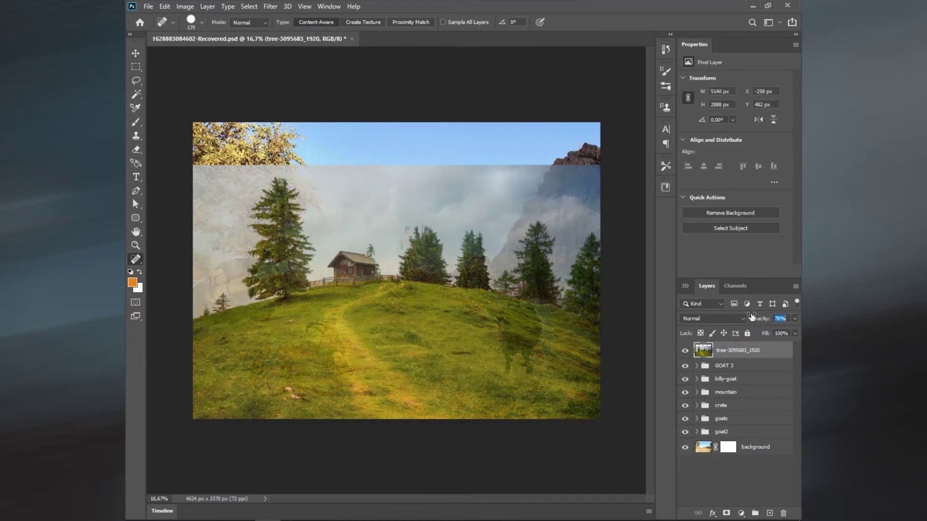
left_click_drag(657, 315, 754, 319)
left_click(165, 6)
left_click(187, 237)
left_click_drag(395, 162, 395, 134)
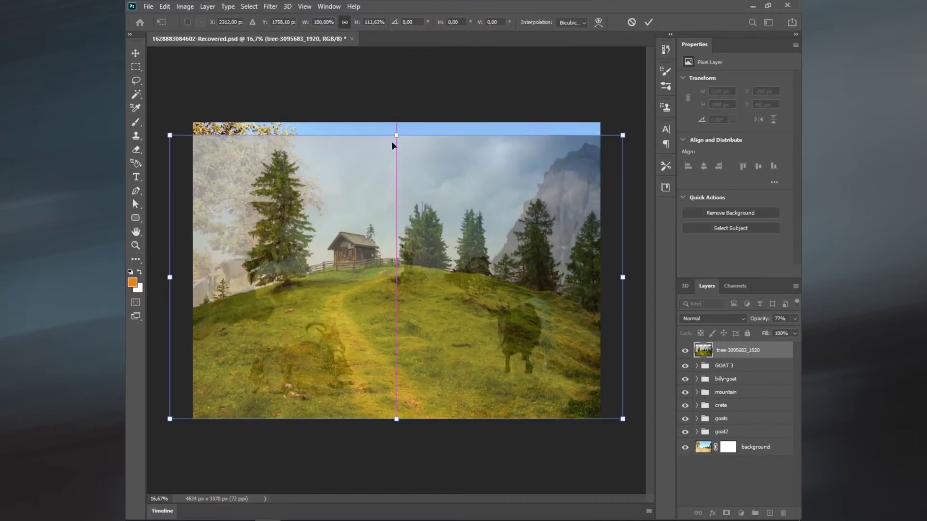
key("Return")
Add a mask to the hillside photo and reveal sky, cliff and goat with a soft round 200 brush.
left_click(726, 513)
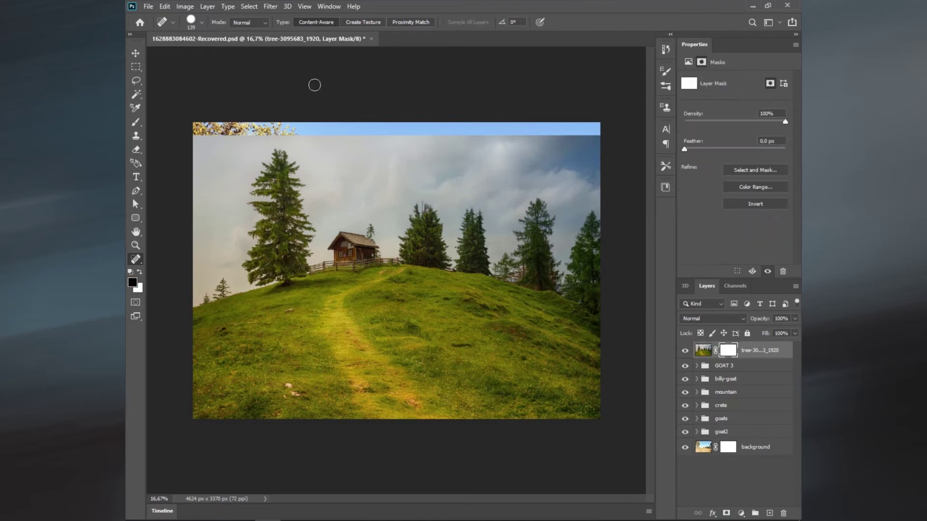
key("b")
left_click_drag(308, 171, 363, 172)
right_click(271, 144)
double_click(345, 253)
mouse_move(265, 184)
left_mouse_down()
mouse_move(513, 149)
mouse_move(595, 238)
mouse_move(596, 265)
mouse_move(366, 211)
left_mouse_up()
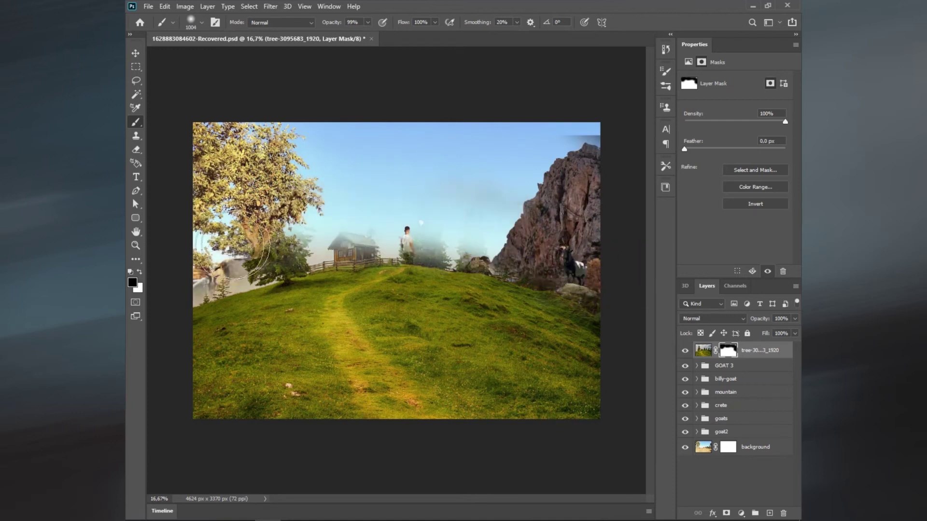
Move the photo above the background, blend fog around the man and hide the cabin and fence.
left_click_drag(702, 350, 706, 434)
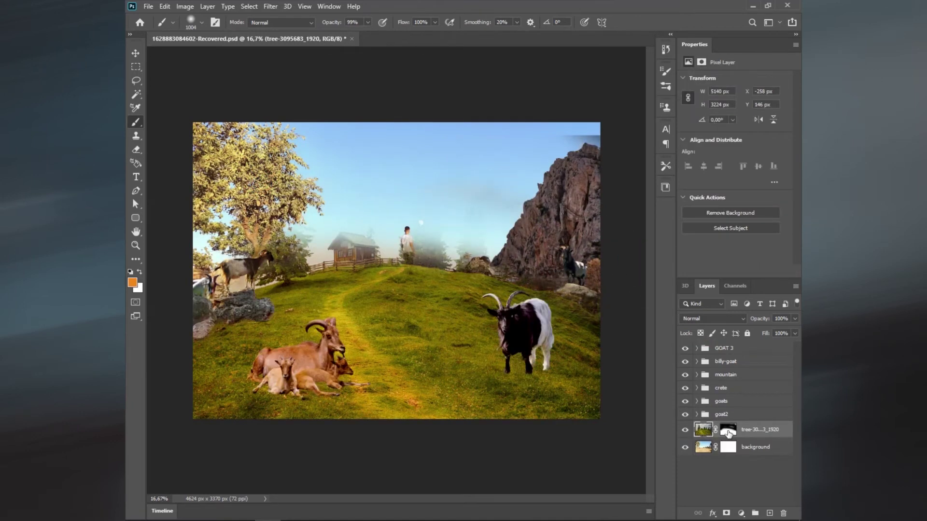
left_click(728, 431)
key("d")
key("ctrl+plus")
mouse_move(466, 233)
left_mouse_down()
mouse_move(415, 256)
mouse_move(401, 280)
mouse_move(415, 297)
left_mouse_up()
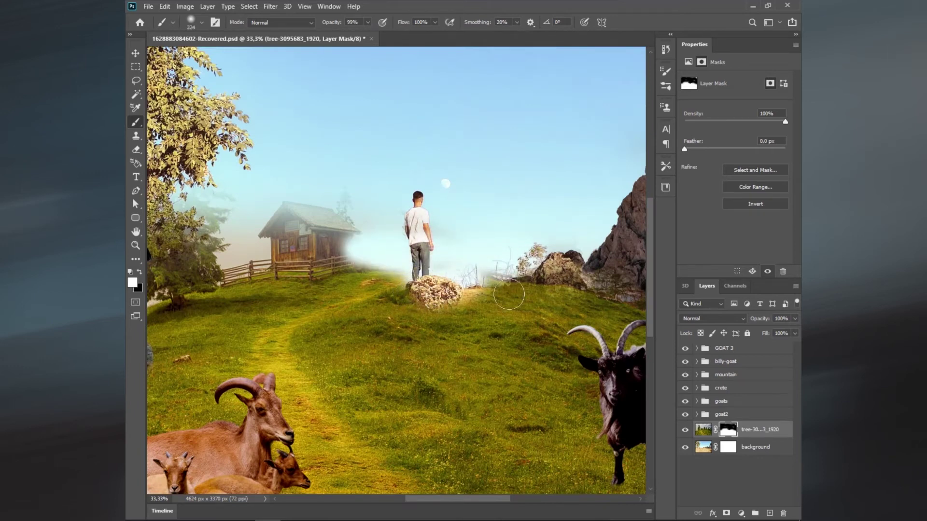
key("x")
mouse_move(337, 231)
left_mouse_down()
mouse_move(456, 203)
mouse_move(304, 261)
mouse_move(254, 244)
mouse_move(378, 231)
left_mouse_up()
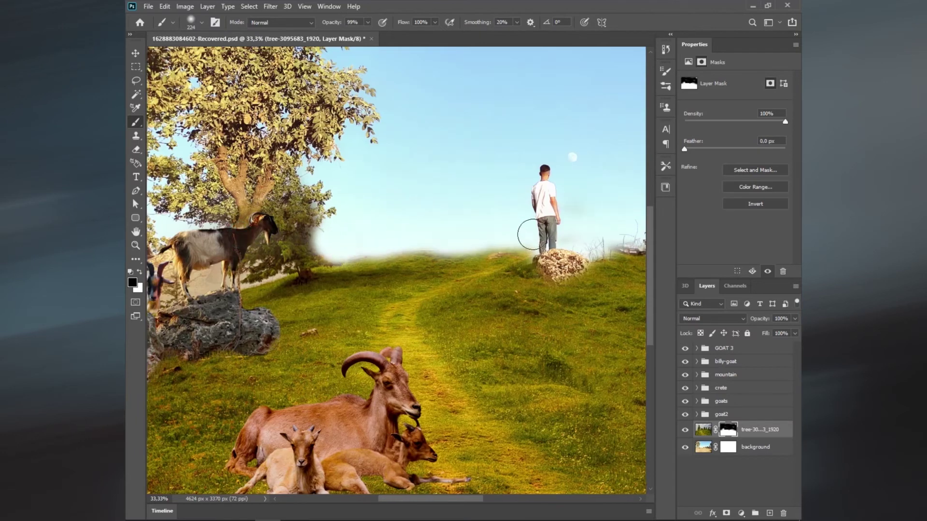
Mask to reveal the ridge rock and log, green the pale patch, and soften the horizon.
scroll(384, 205, "right", 5)
scroll(520, 269, "right", 4)
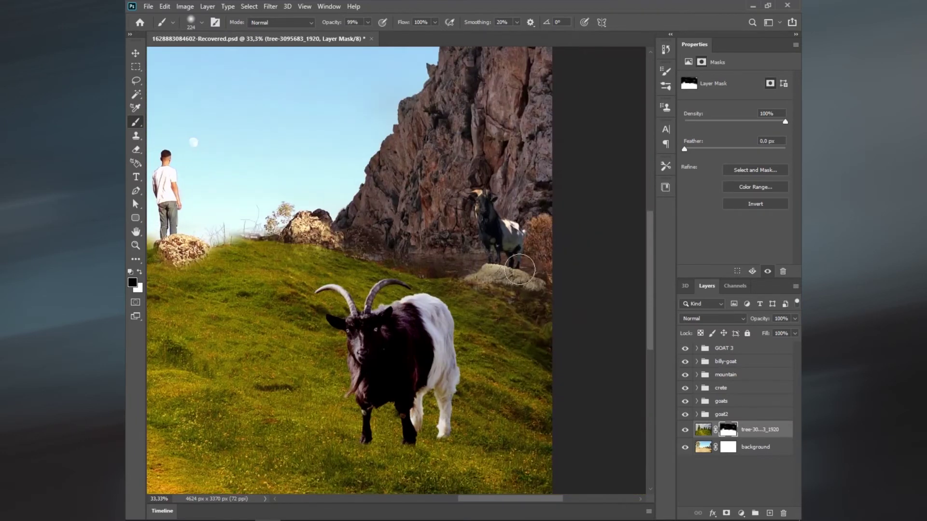
mouse_move(280, 227)
left_mouse_down()
mouse_move(309, 290)
mouse_move(348, 252)
left_mouse_up()
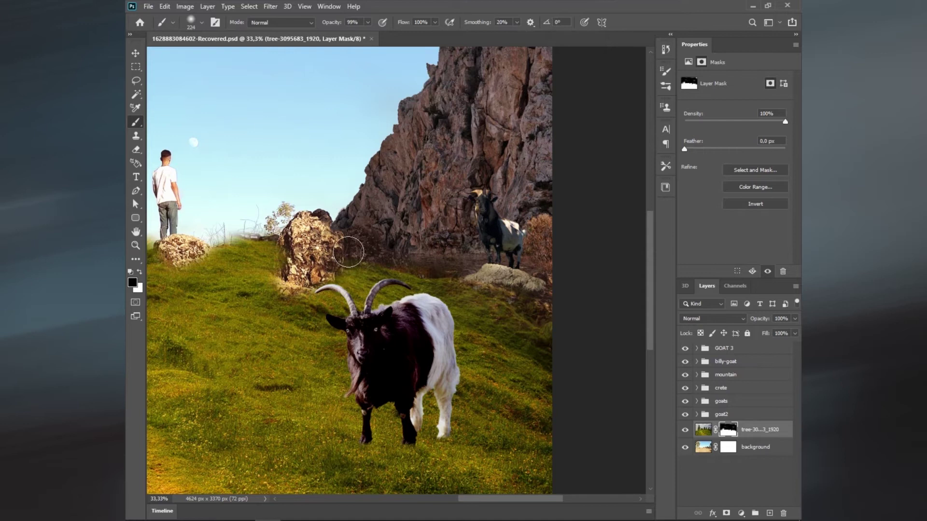
left_click_drag(285, 295, 362, 277)
key("x")
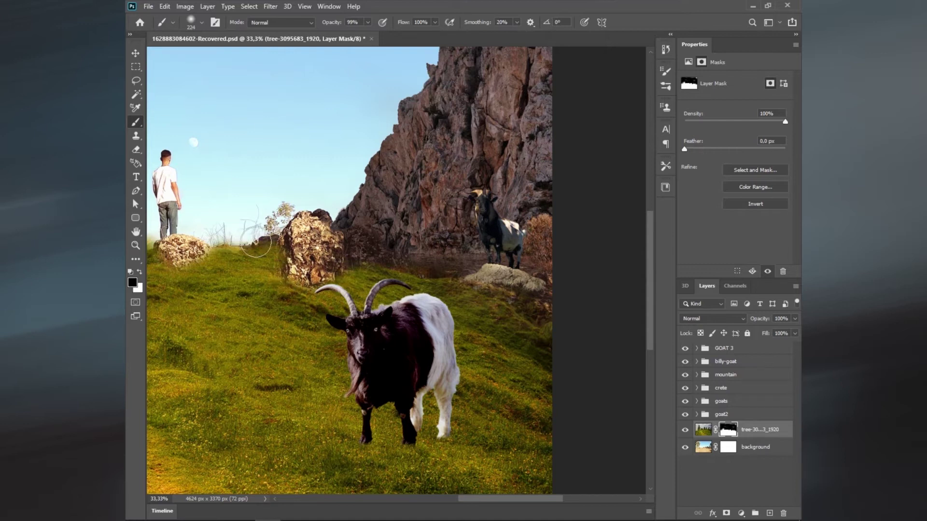
scroll(313, 227, "left", 5)
scroll(386, 260, "left", 5)
mouse_move(354, 276)
left_mouse_down()
mouse_move(265, 269)
mouse_move(295, 275)
left_mouse_up()
scroll(371, 222, "left", 5)
left_click_drag(371, 223, 241, 270)
Reveal and refine the grass along the cliff base on the mask.
left_click_drag(374, 315, 217, 309)
left_click_drag(434, 309, 271, 299)
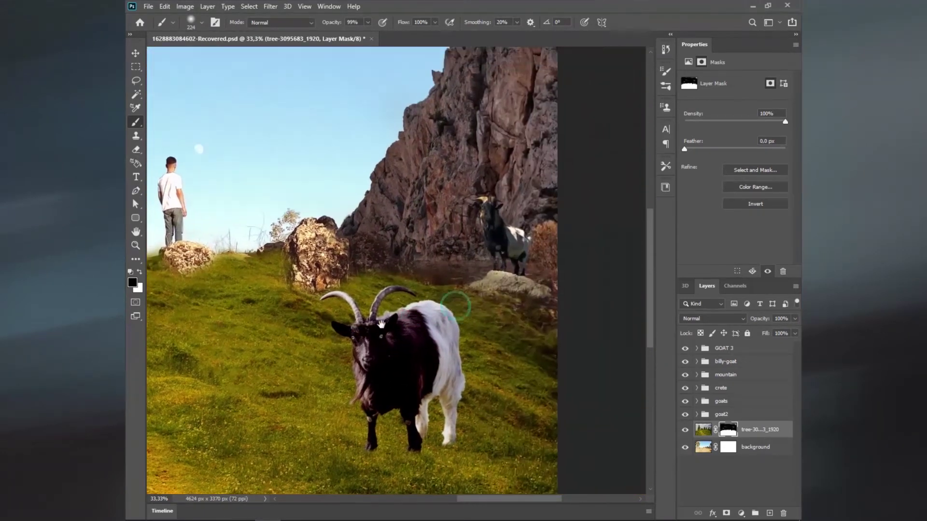
scroll(527, 286, "up", 2)
key("x")
left_click_drag(422, 291, 290, 267)
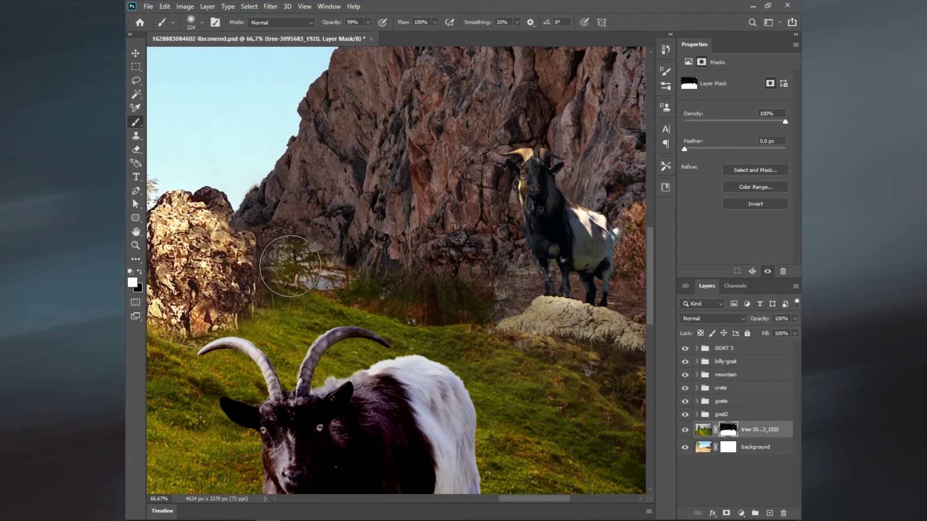
left_click_drag(407, 305, 464, 327)
key("x")
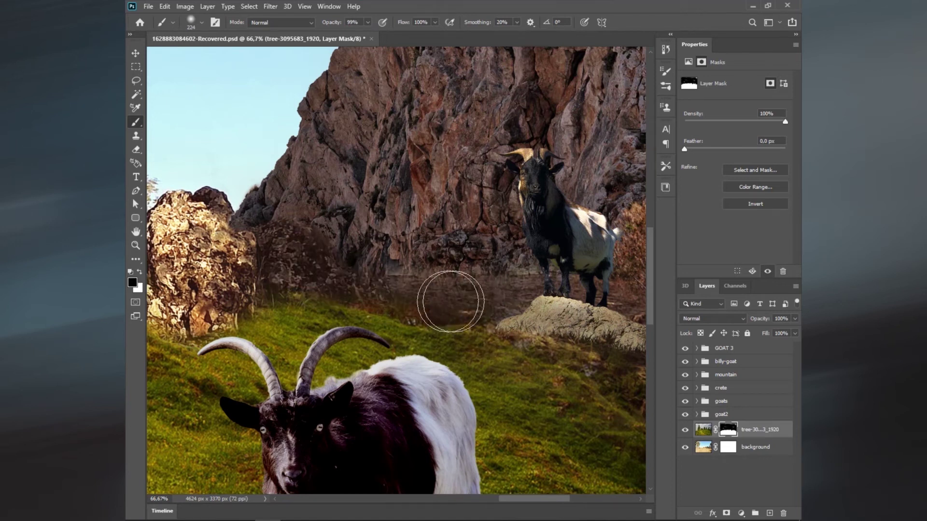
scroll(427, 381, "right", 5)
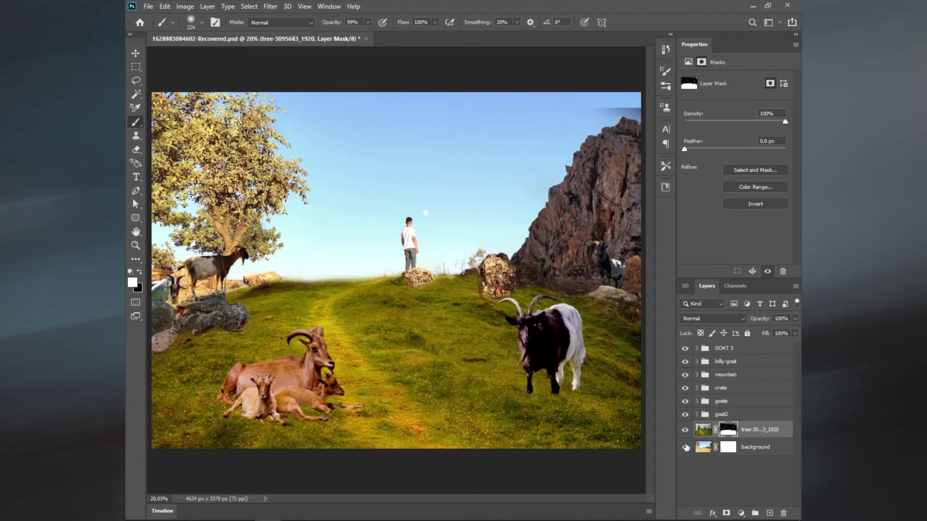
Lower the grass layer's opacity to 78%.
left_click(703, 429)
mouse_move(760, 318)
left_mouse_down()
mouse_move(719, 328)
mouse_move(768, 321)
left_mouse_up()
scroll(269, 290, "up", 3)
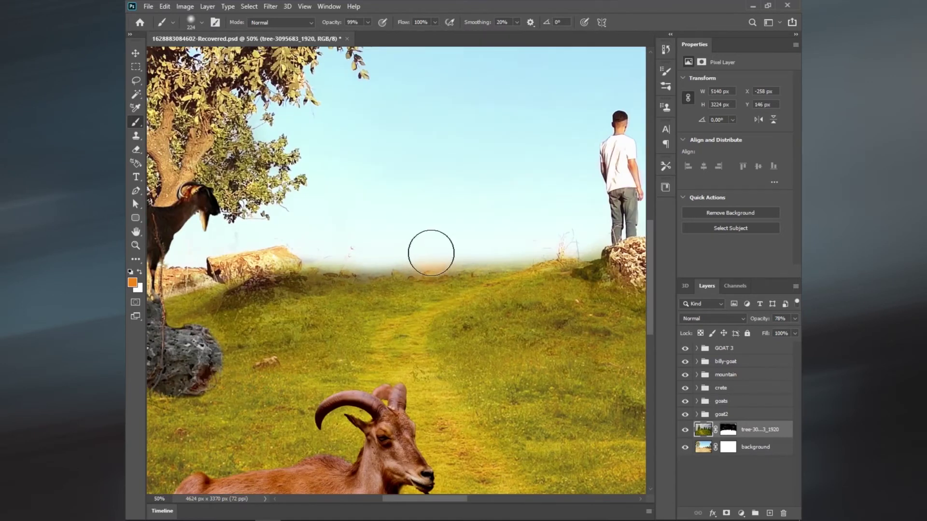
Hide grass with a 100 px brush to show horizon rocks, then group the grass layer.
left_click(727, 429)
key("x")
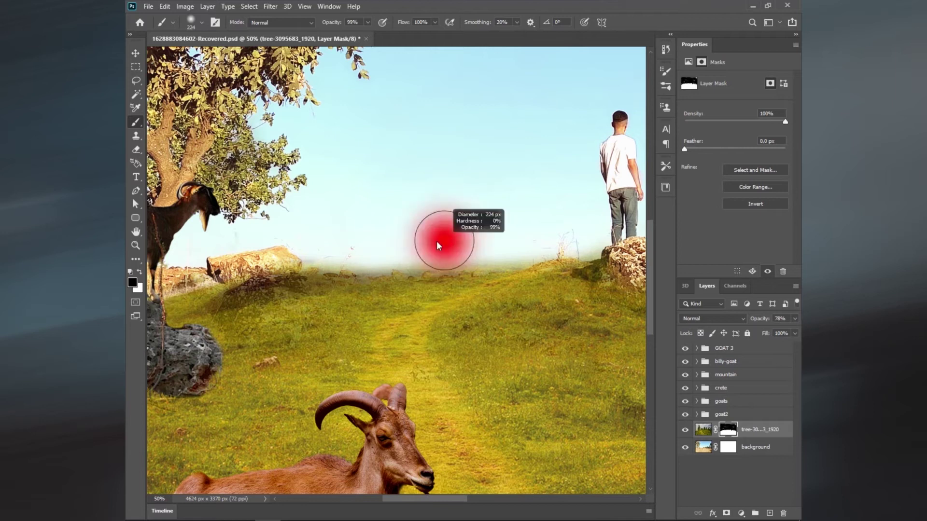
mouse_move(439, 264)
left_mouse_down()
mouse_move(241, 275)
mouse_move(502, 261)
left_mouse_up()
scroll(333, 328, "left", 3)
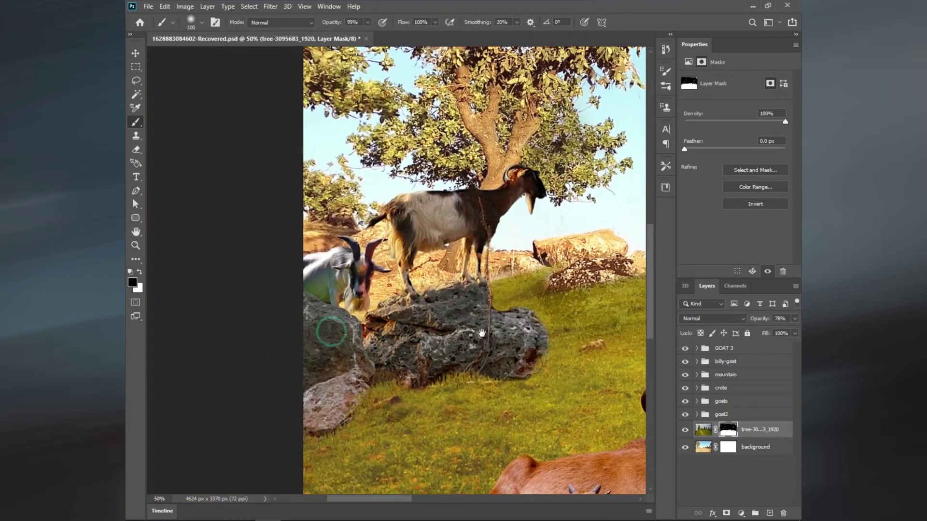
key("x")
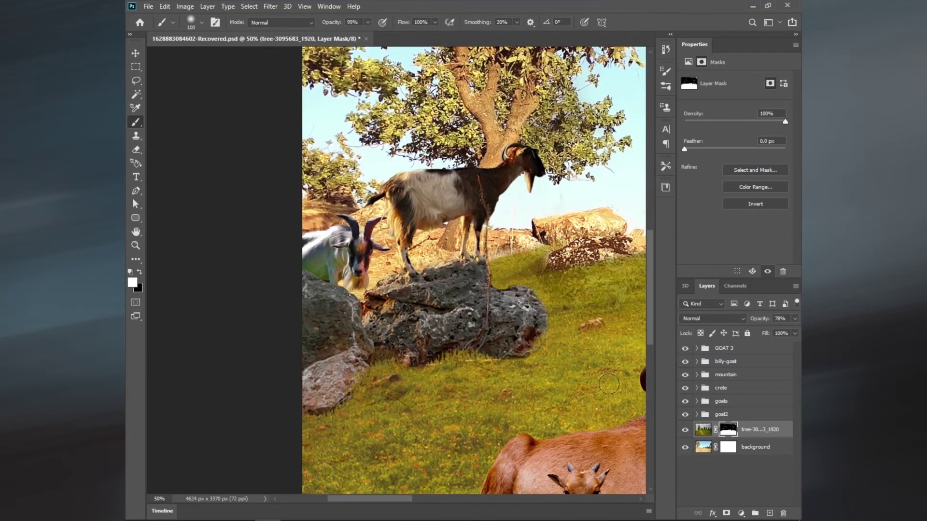
key("ctrl+0")
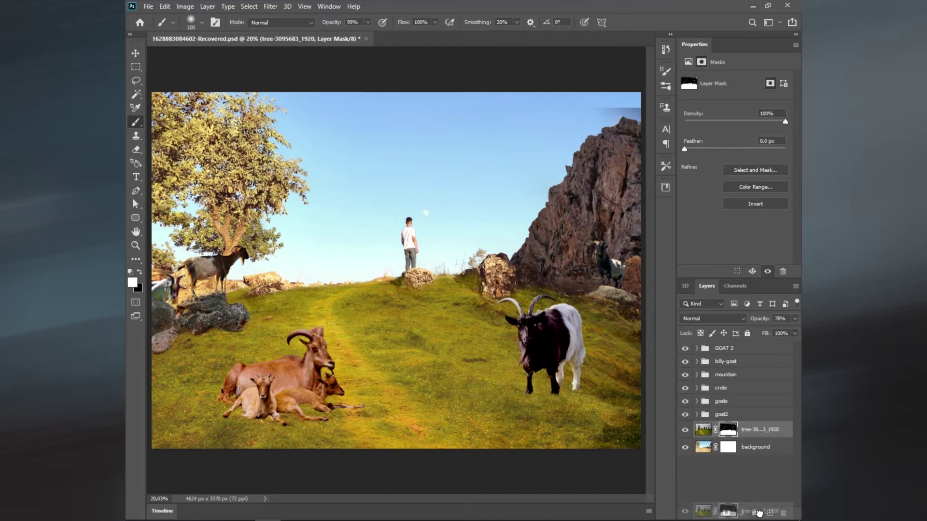
left_click_drag(697, 429, 755, 513)
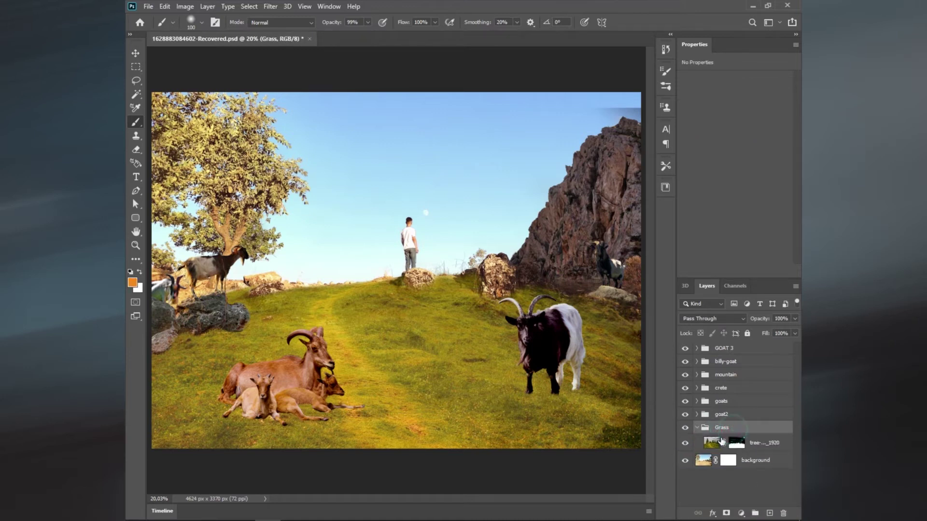
Clip a Vibrance adjustment with saturation +100 to the grass and mask out the top-right blue strip.
left_click(712, 442)
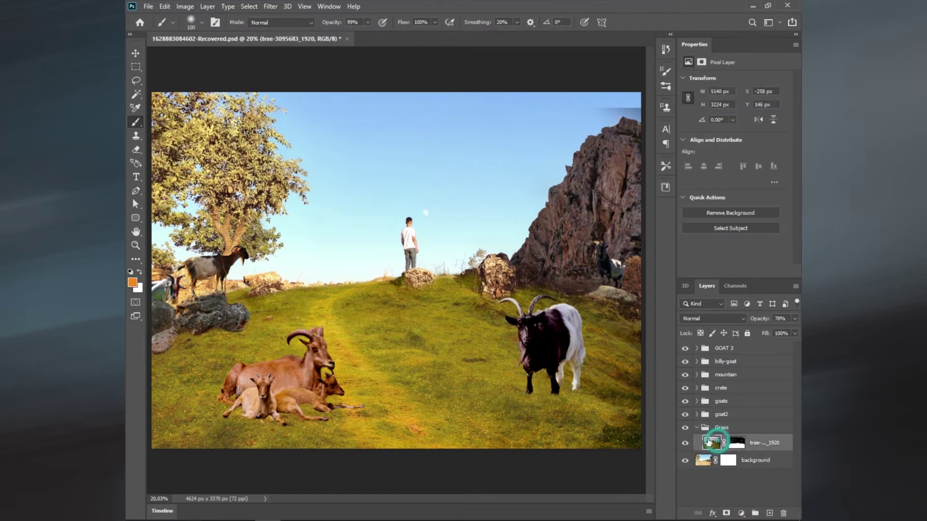
left_click(742, 514)
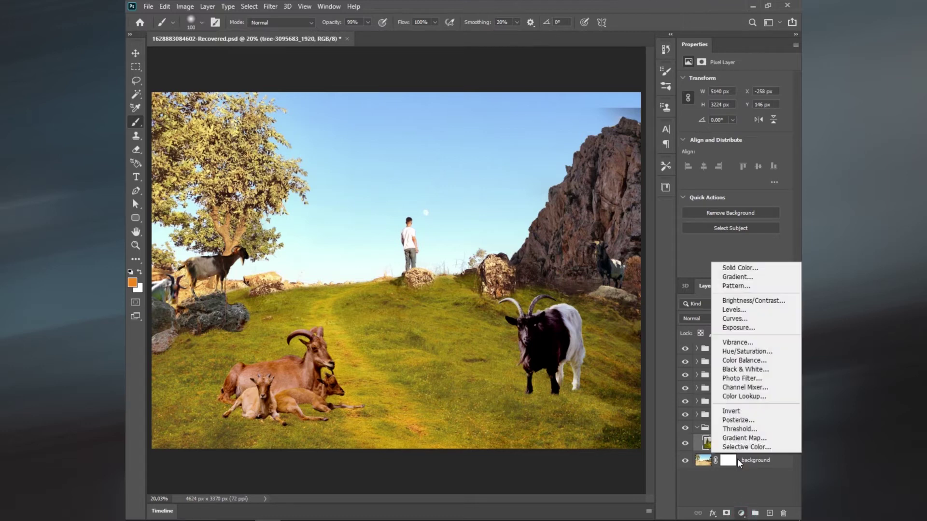
left_click(731, 343)
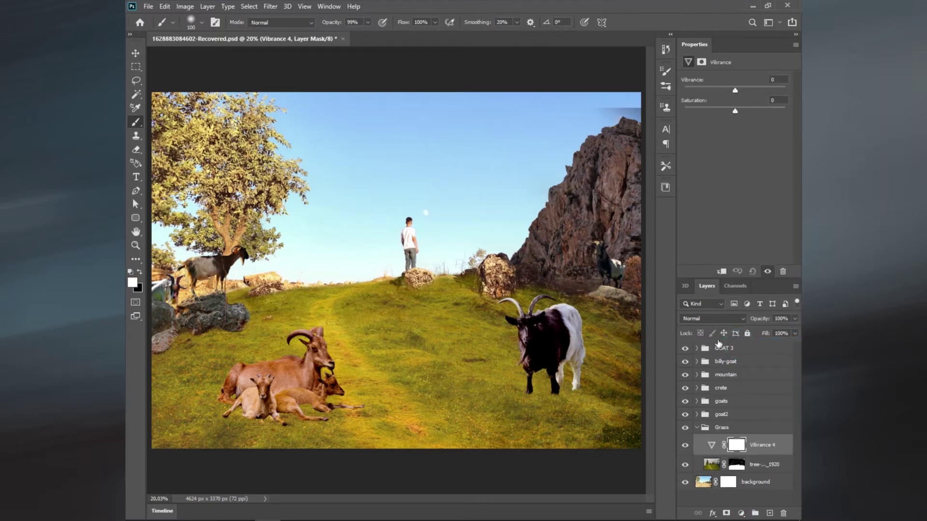
left_click(719, 273)
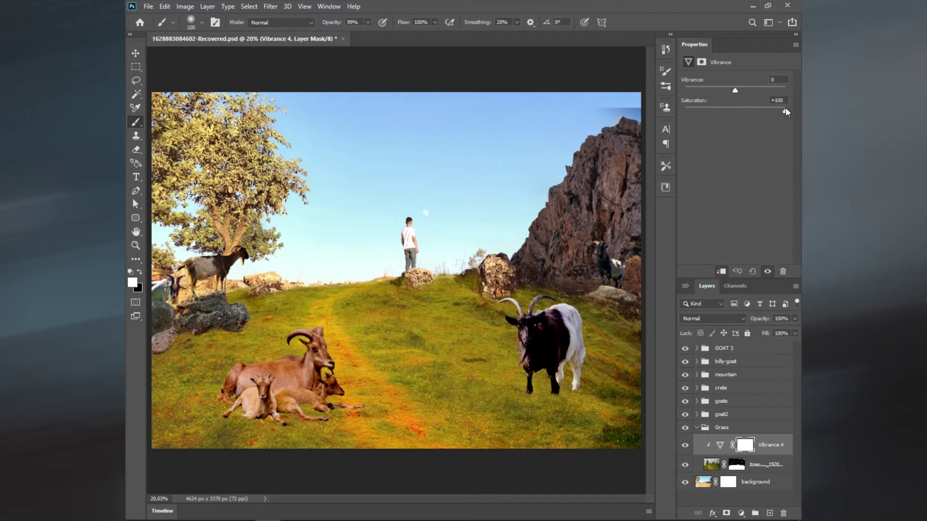
left_click_drag(768, 91, 797, 91)
left_click(739, 468)
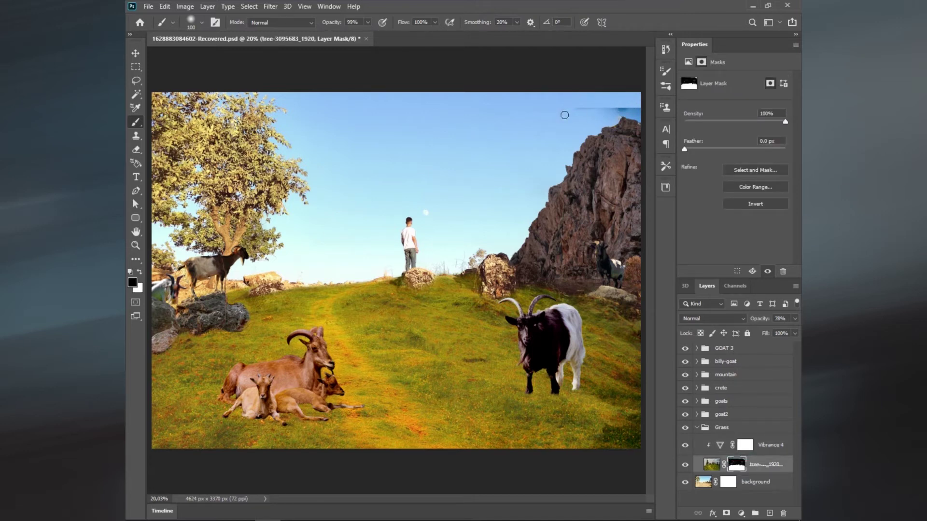
left_click_drag(563, 114, 610, 114)
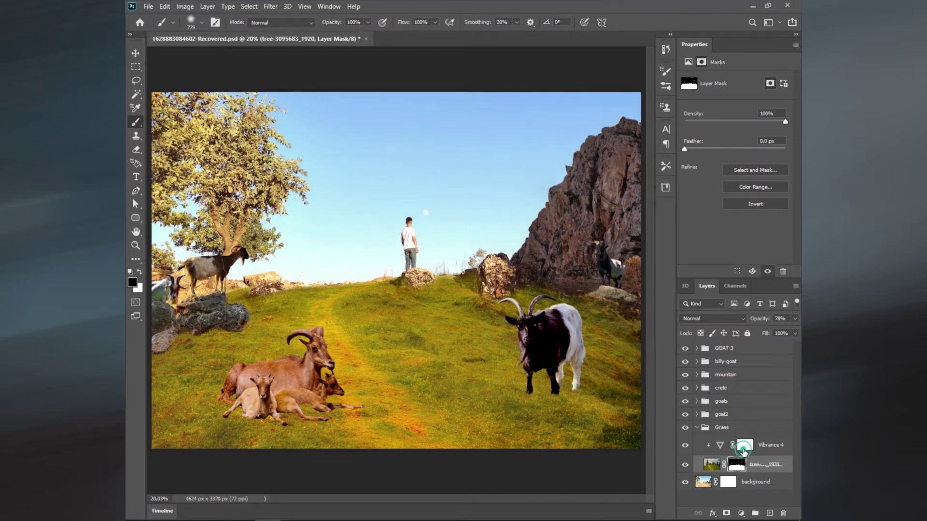
Clip a Hue/Saturation adjustment to the grass with lightness +4 and a slight hue shift.
left_click(744, 446)
left_click(741, 513)
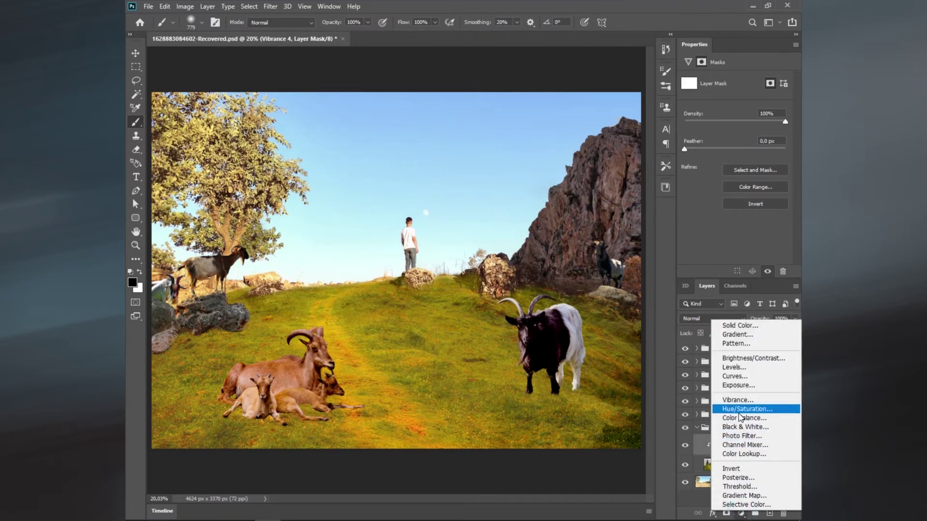
left_click(745, 409)
left_click(721, 273)
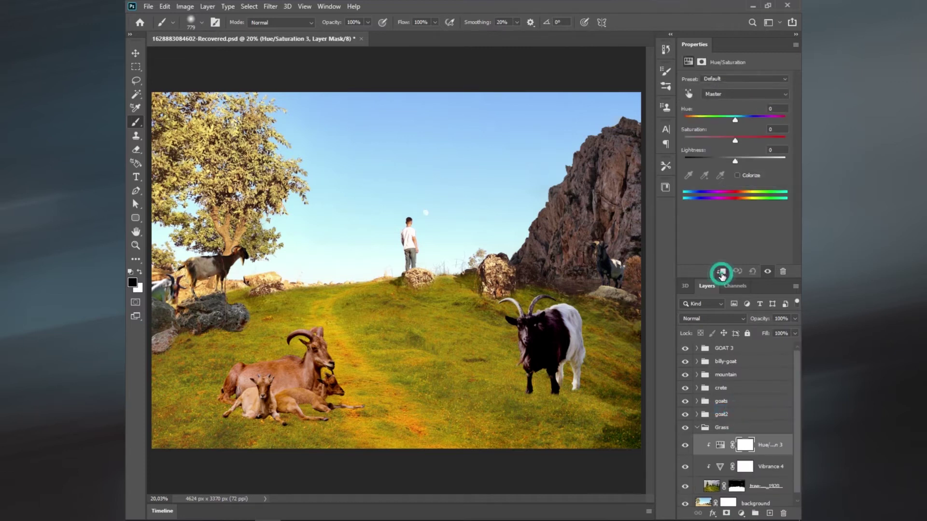
mouse_move(769, 160)
left_mouse_down()
mouse_move(726, 159)
mouse_move(737, 163)
left_mouse_up()
mouse_move(723, 121)
left_mouse_down()
mouse_move(788, 118)
mouse_move(732, 120)
left_mouse_up()
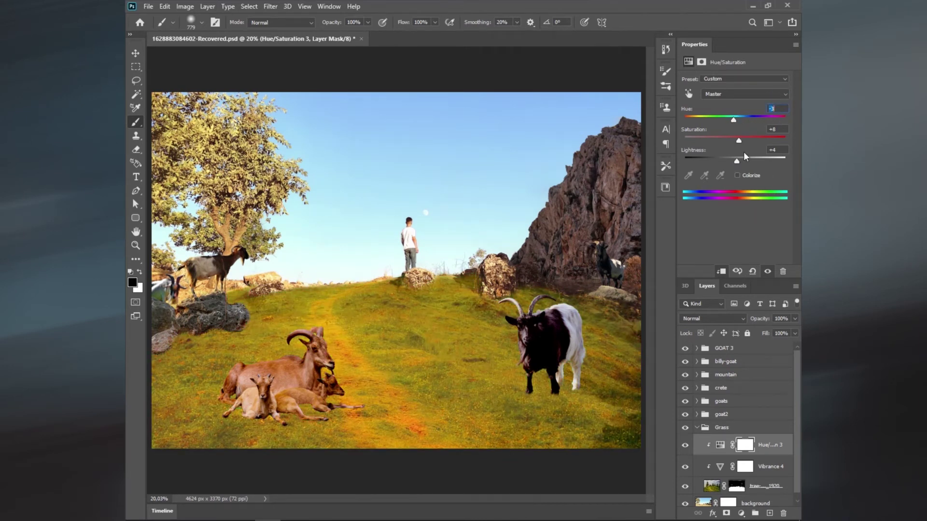
Clip a Color Balance adjustment to the grass with midtones Magenta–Green -6 and Yellow–Blue -10.
left_click(741, 514)
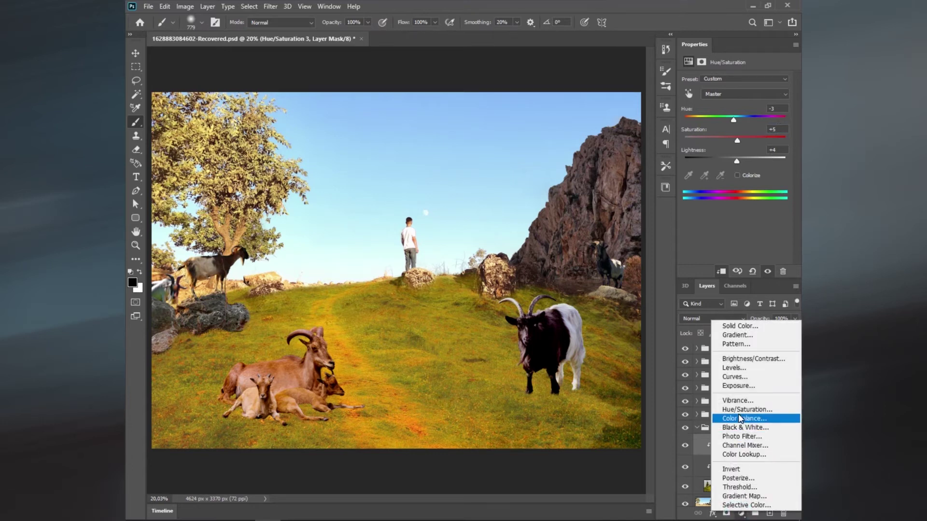
left_click(740, 419)
left_click(721, 272)
left_click_drag(720, 139, 730, 124)
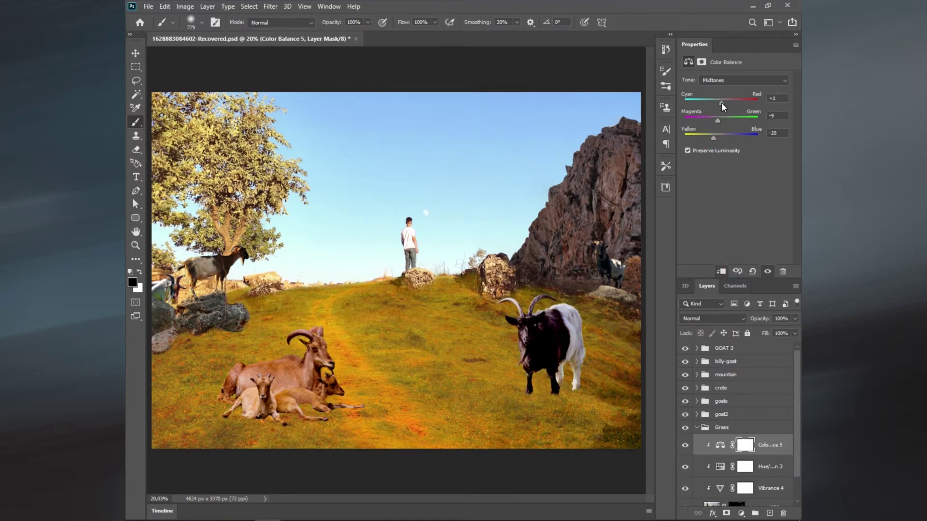
left_click_drag(721, 120, 715, 122)
Slightly lower the white output level in the GOAT 3 goat's Levels copy adjustment.
left_click(727, 350)
left_click(696, 349)
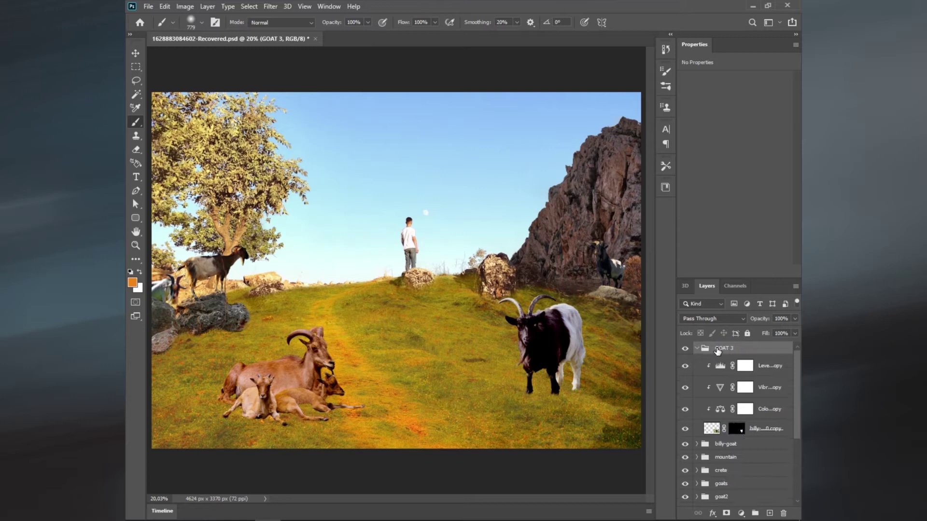
left_click(719, 369)
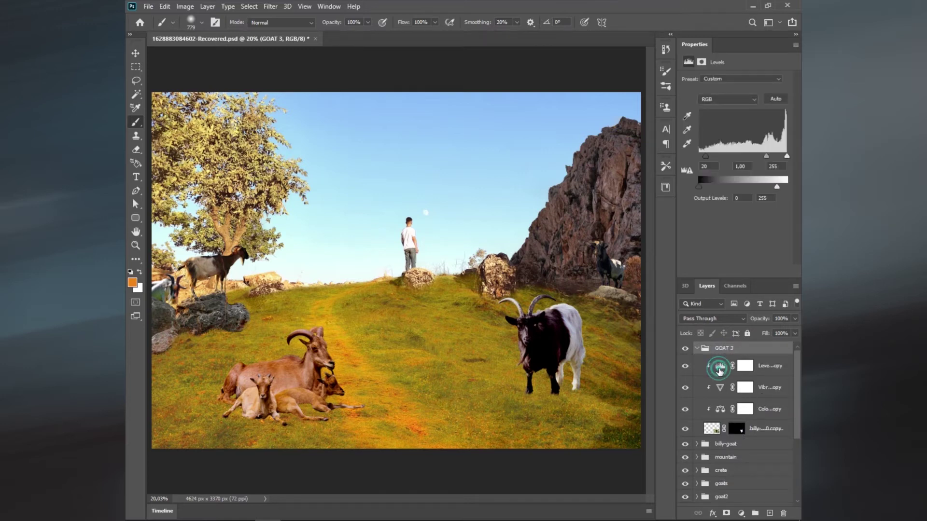
left_click_drag(774, 188, 772, 185)
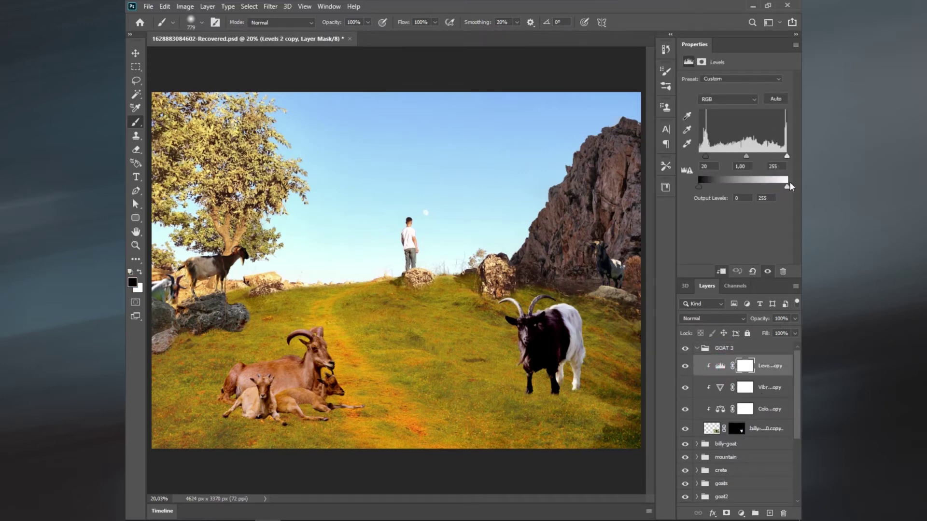
key("ctrl+z")
left_click_drag(771, 187, 773, 188)
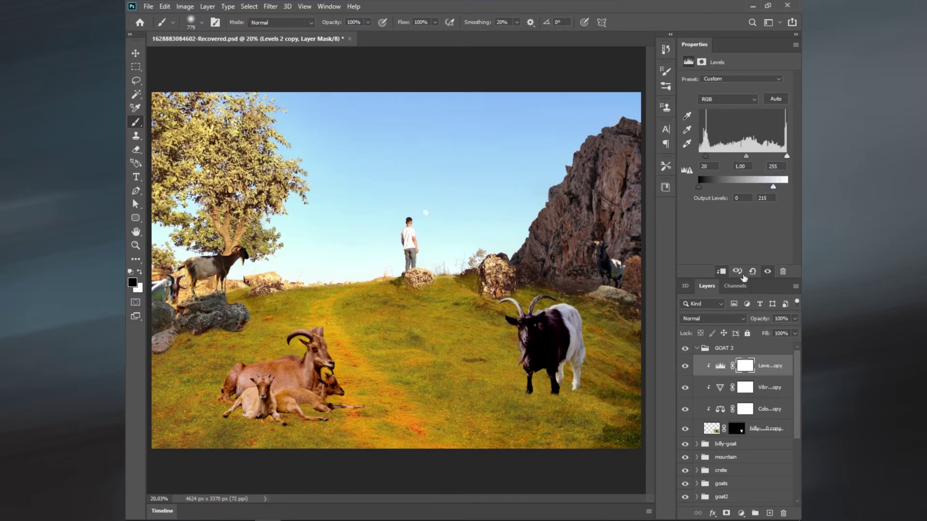
Raise the goat's vibrance saturation and reduce its color balance red shift to +40.
left_click(722, 390)
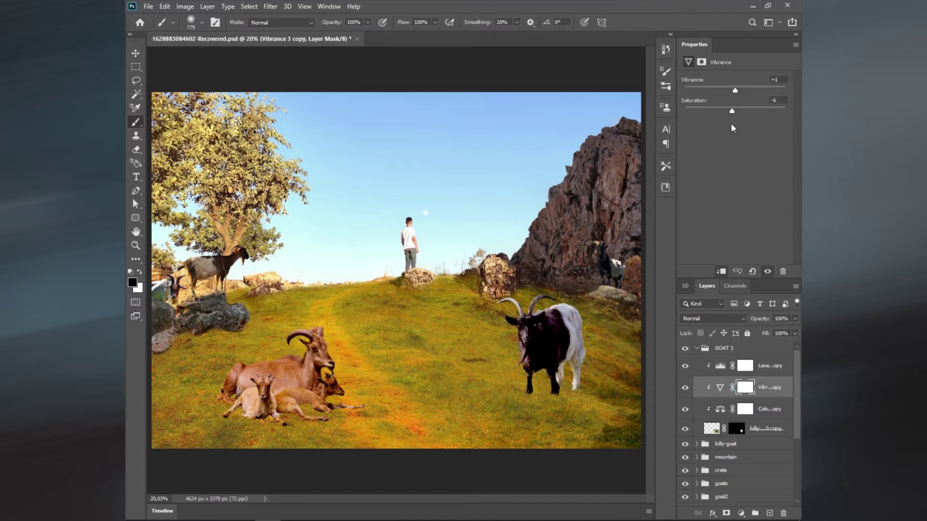
left_click_drag(743, 112, 755, 111)
left_click(735, 408)
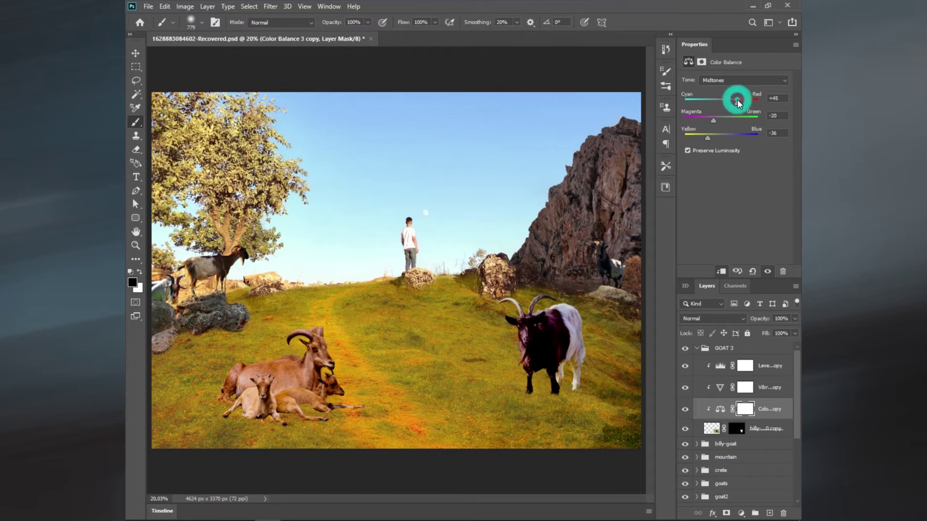
key("BackSpace")
type("0")
left_click(737, 432)
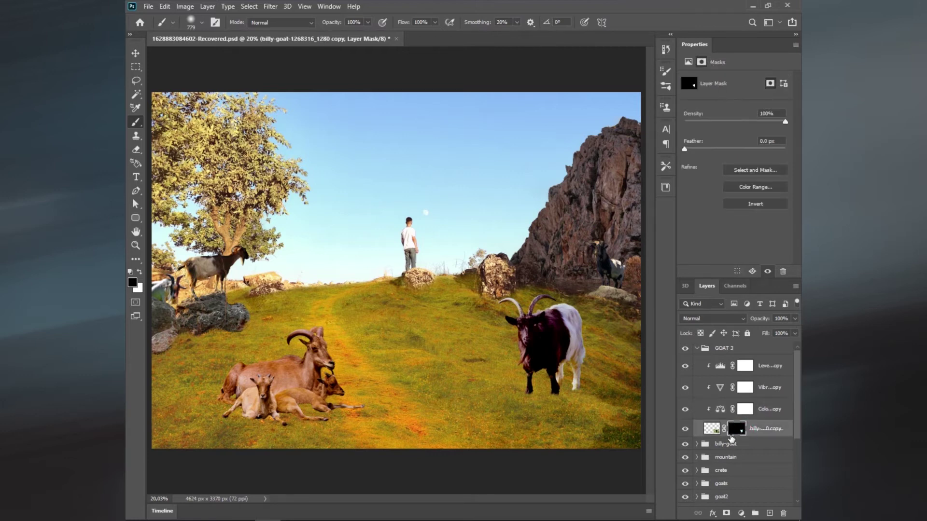
left_click(698, 349)
Adjust the grass layer's opacity, trying 60%, 100% and 65% before settling at 70%.
scroll(737, 451, "down", 2)
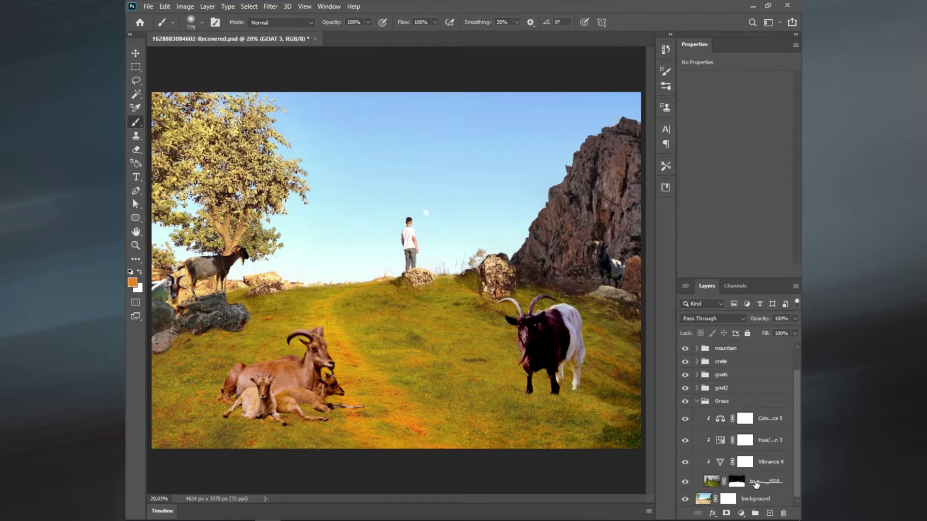
left_click(725, 483)
left_click(713, 480)
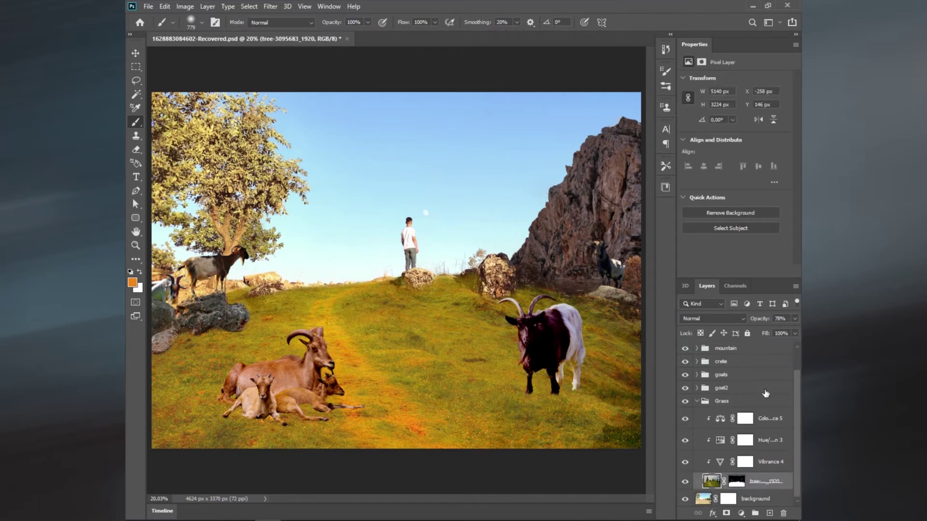
left_click_drag(761, 320, 744, 325)
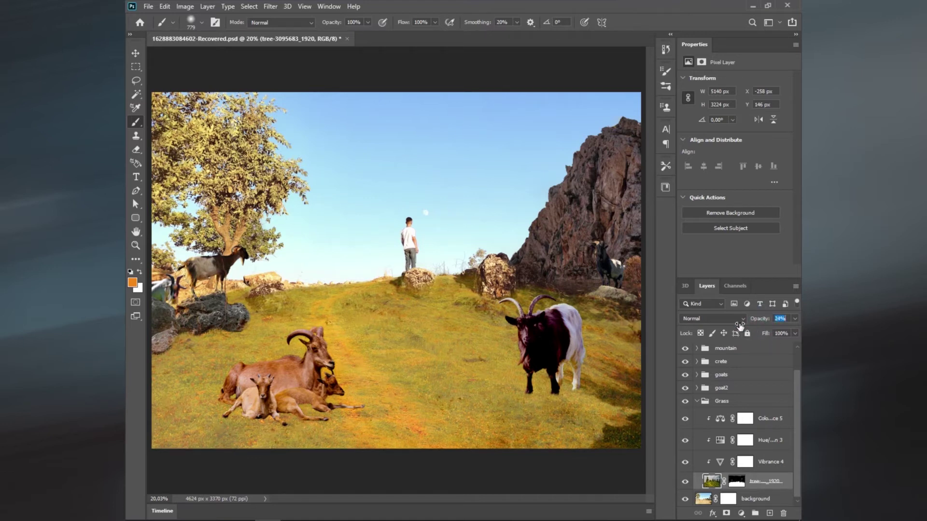
left_click_drag(747, 325, 768, 361)
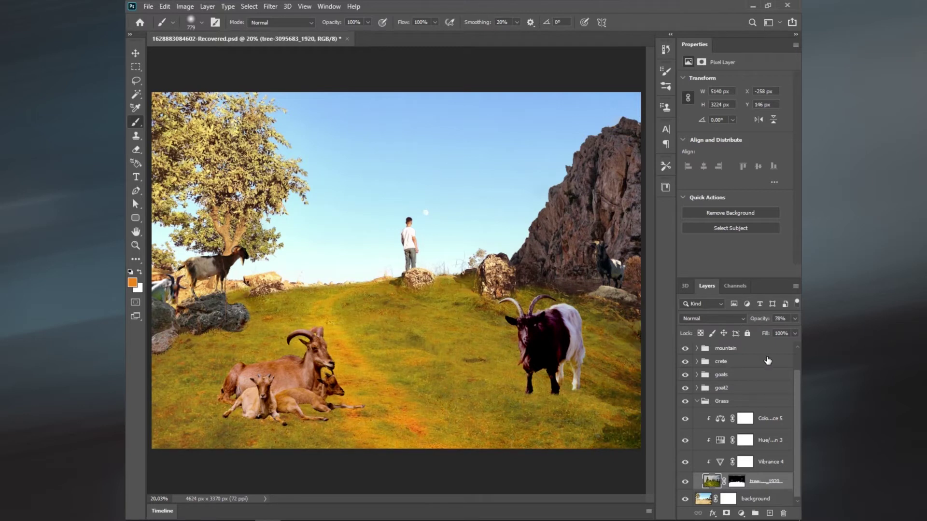
left_click(781, 319)
type("60")
key("Return")
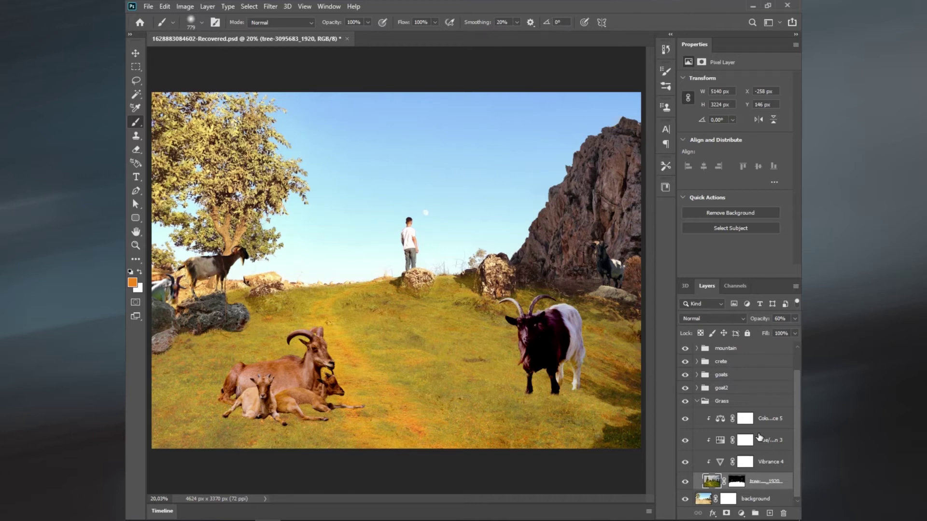
left_click(781, 318)
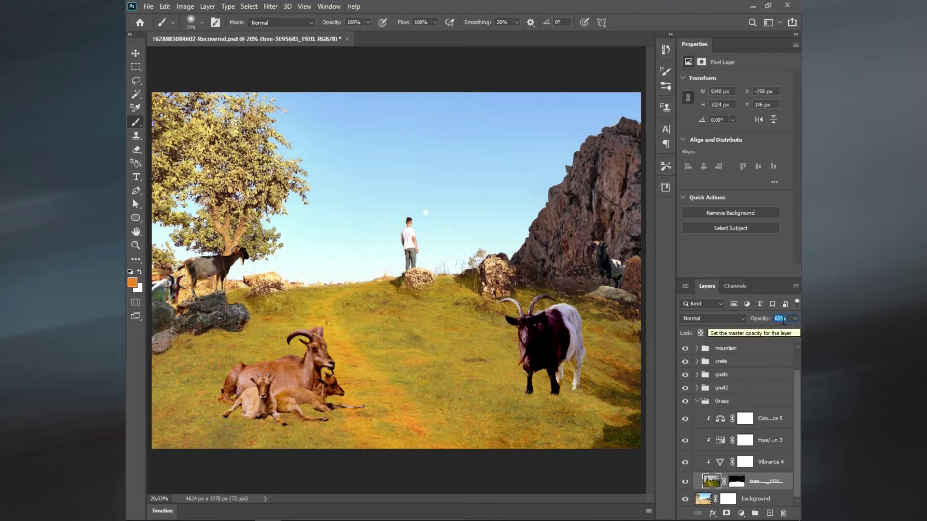
type("100")
key("Return")
left_click(780, 318)
type("65")
key("Return")
left_click(776, 317)
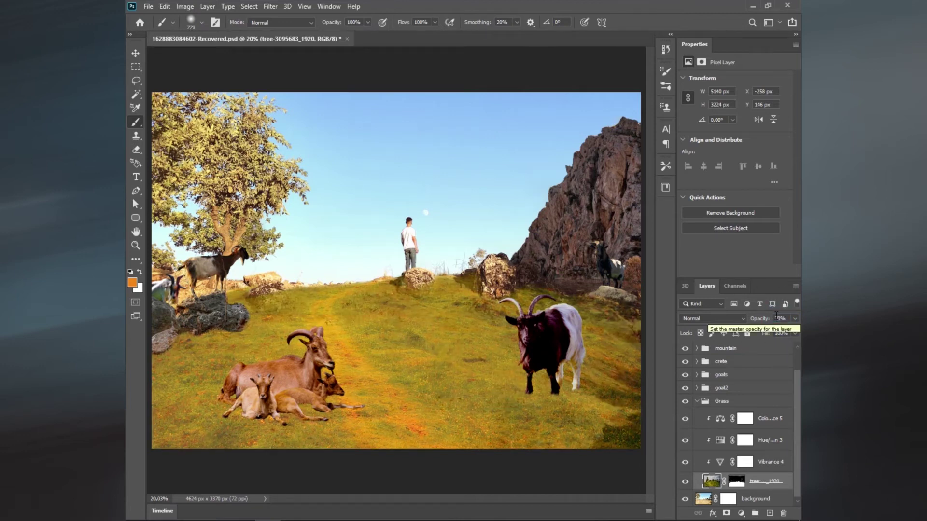
Choose the Grass Style brush, reset colours to black and white, and target the grass mask.
right_click(386, 352)
scroll(405, 479, "down", 1)
left_click(405, 479)
key("Escape")
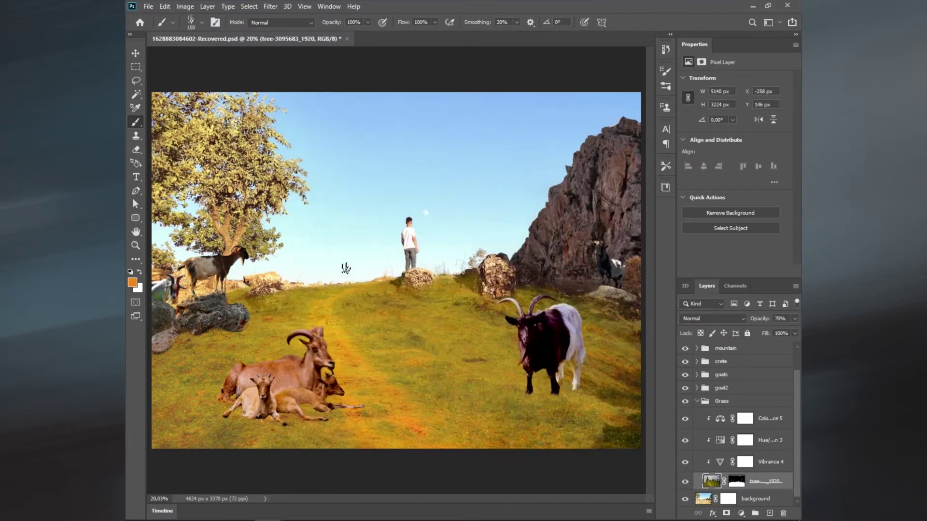
key("d")
key("ctrl+backslash")
Paint grass-mask strokes along the hilltop to hide and restore grass at varied brush sizes.
left_click_drag(317, 291, 461, 285)
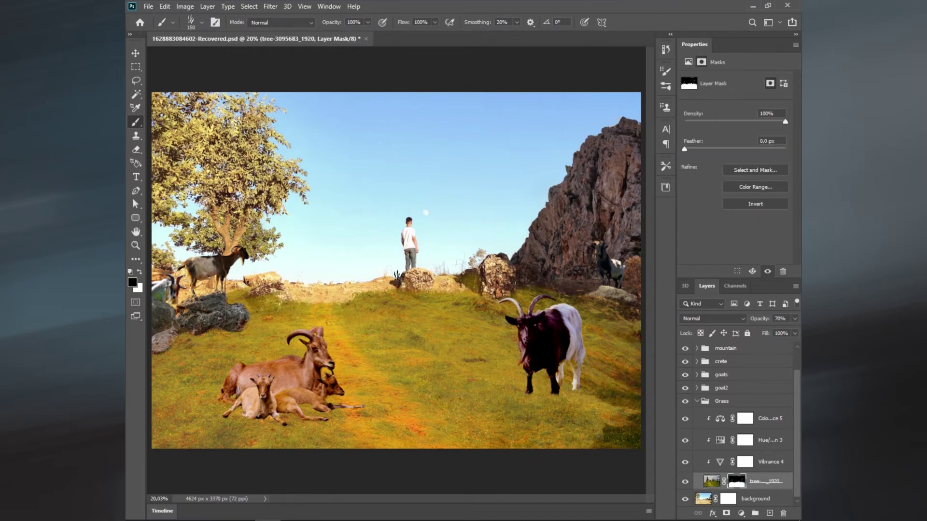
right_click(373, 348)
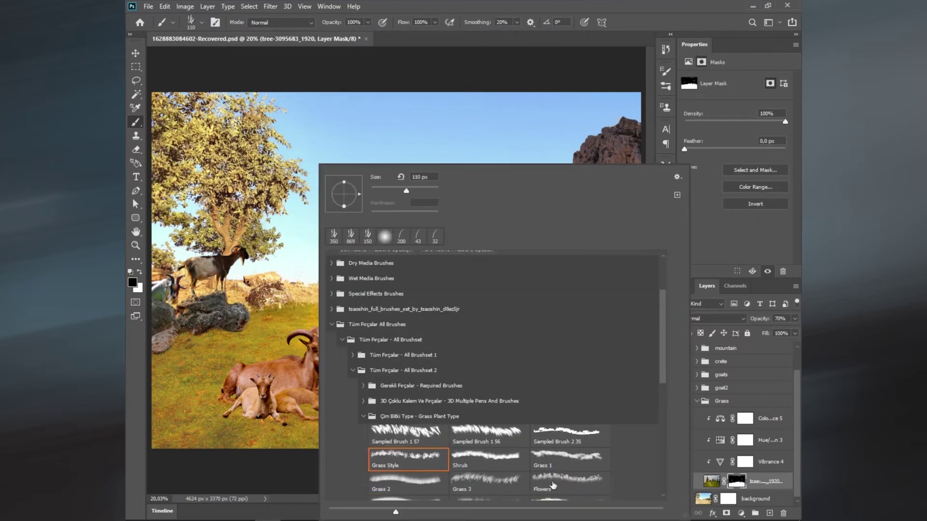
left_click_drag(352, 312, 435, 309)
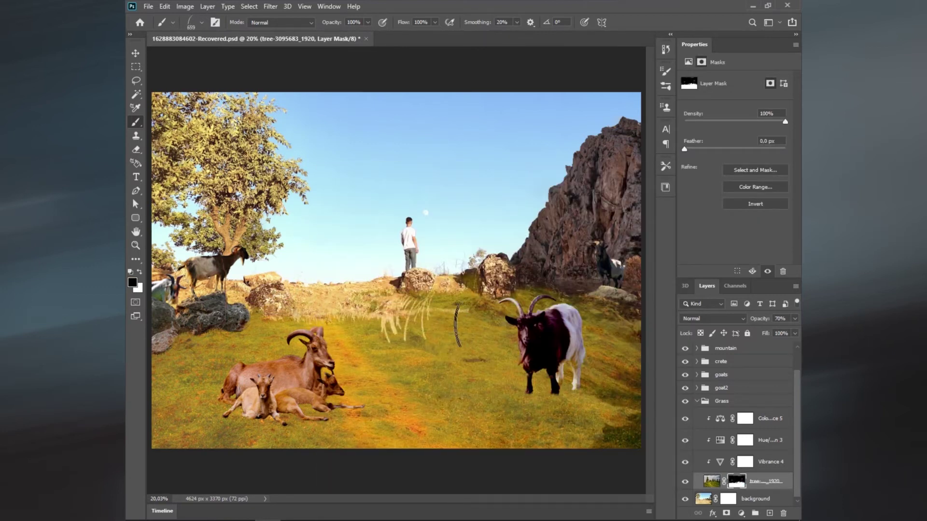
key("6")
key("6")
left_click_drag(367, 321, 507, 309)
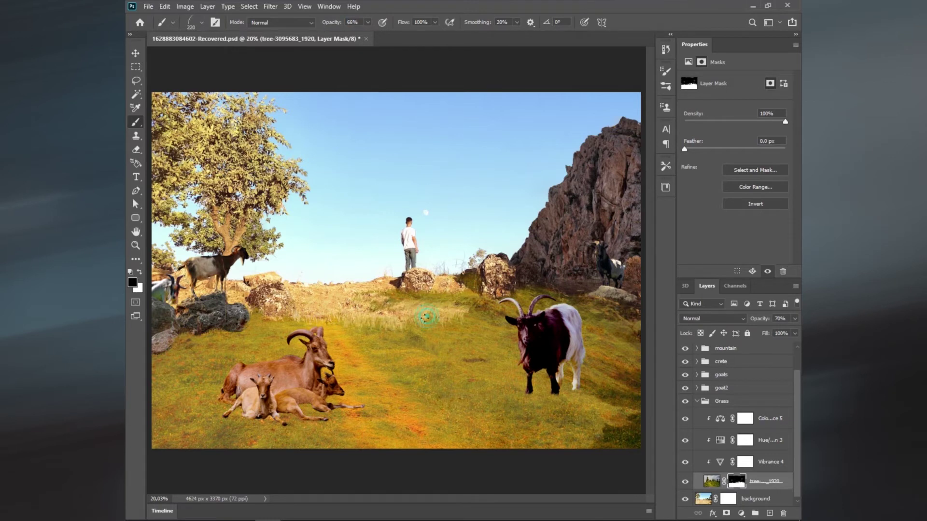
key("bracketleft")
key("bracketleft")
key("bracketleft")
key("4")
Paint grass-shaped strokes at 40% opacity across the meadow edges toward the goat.
left_click_drag(193, 457, 520, 321)
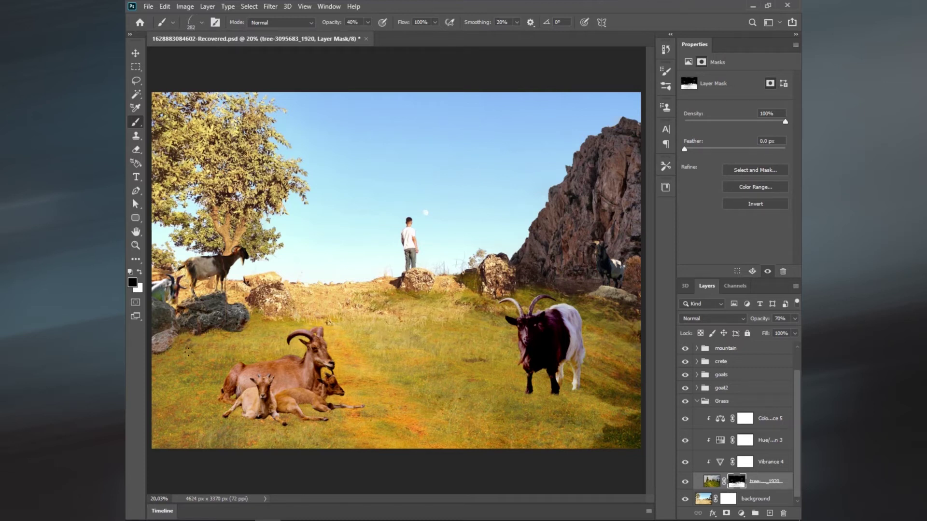
key(".")
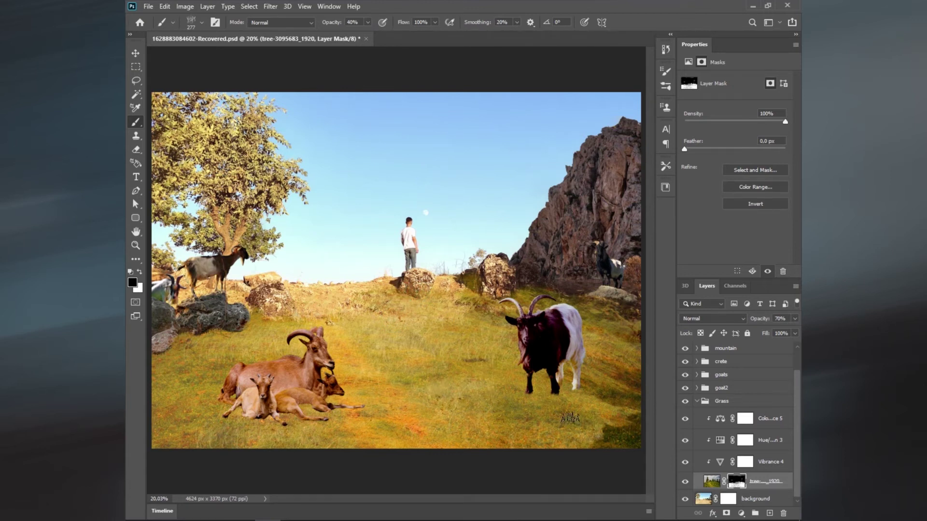
left_click_drag(400, 340, 664, 347)
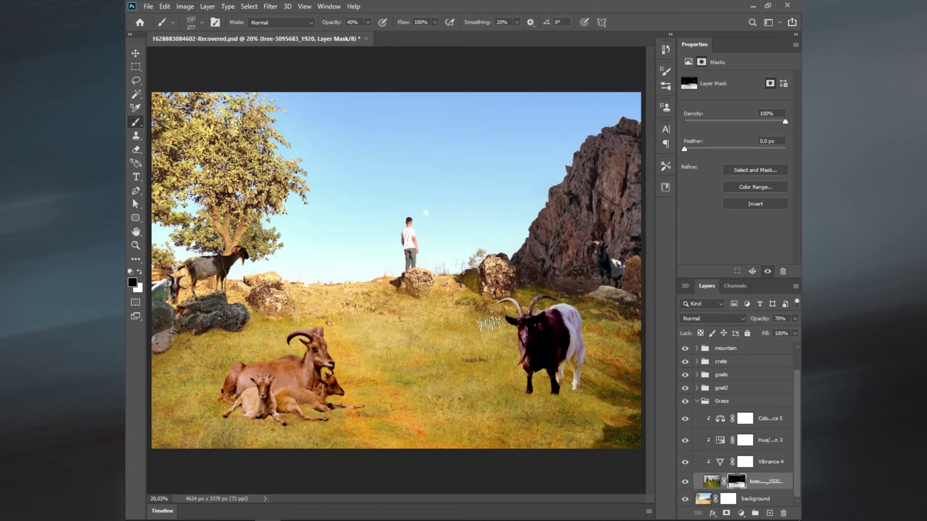
left_click(468, 332)
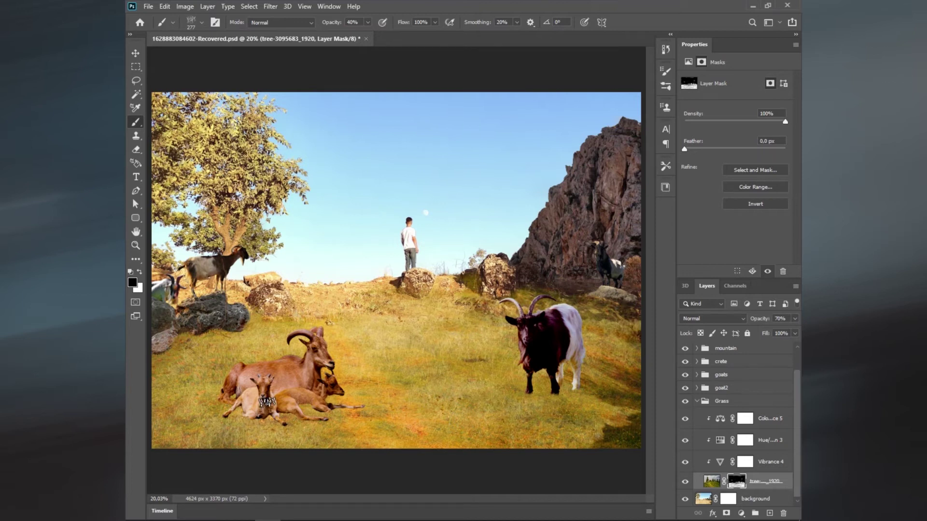
Free Transform the GOAT 3 group and move the goat toward the right edge.
left_click(711, 480)
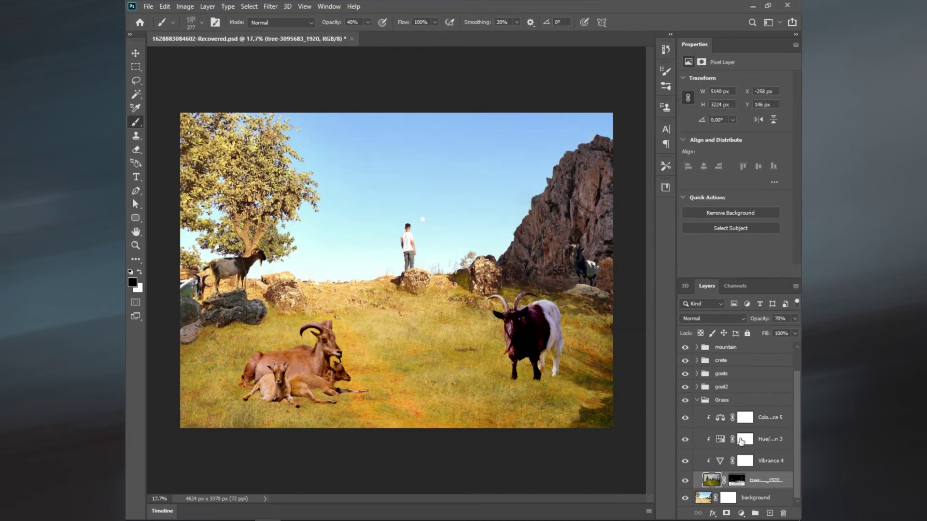
left_click(695, 401)
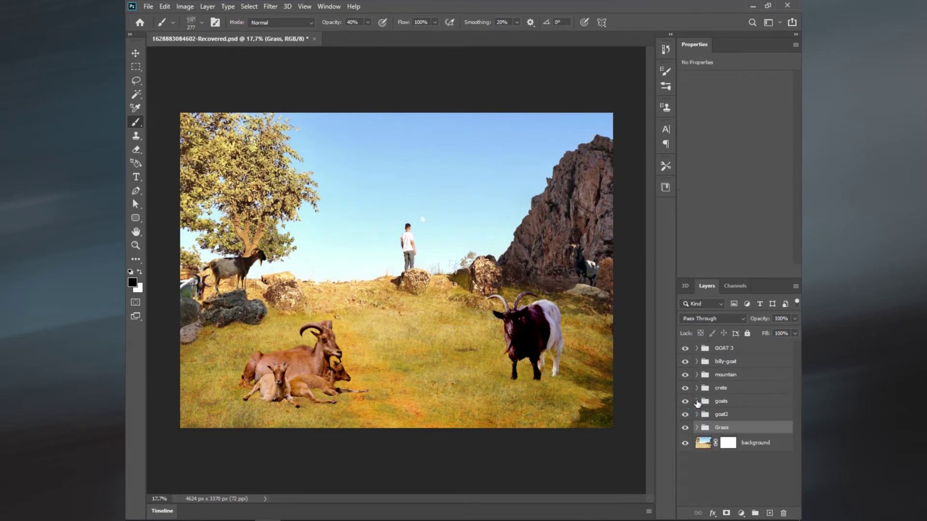
left_click(728, 348)
left_click(164, 7)
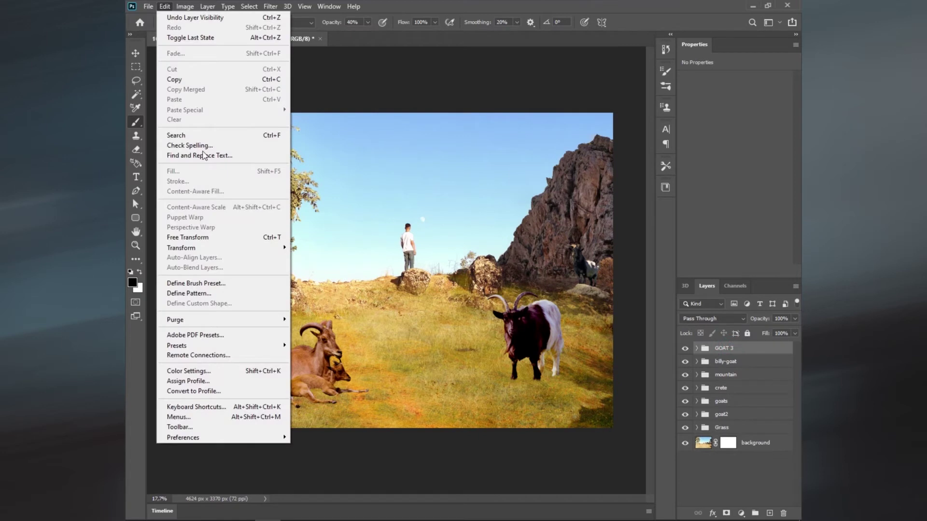
left_click(187, 237)
left_click_drag(581, 349, 597, 349)
Distort and perspective-tilt the goat onto the slope, commit, and nudge it down-right.
right_click(554, 340)
left_click(592, 197)
left_click_drag(643, 398, 643, 379)
right_click(569, 365)
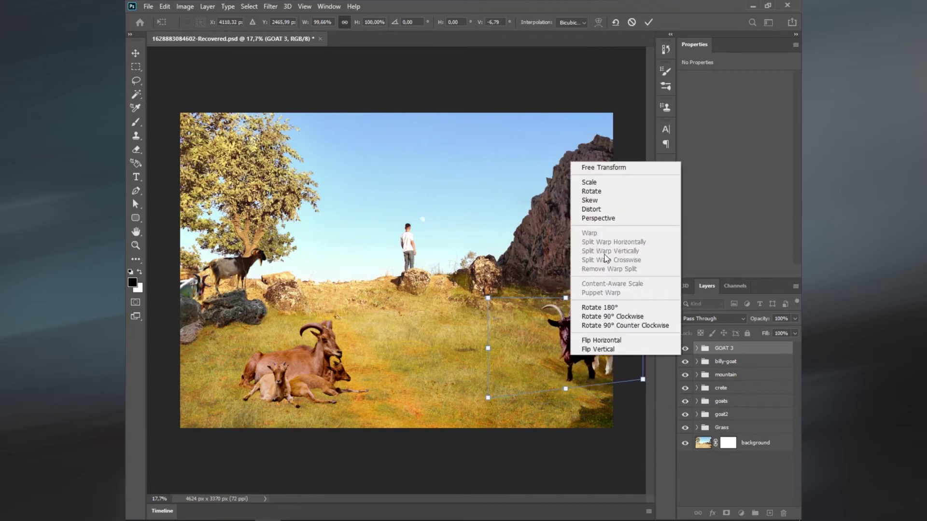
left_click(594, 215)
mouse_move(488, 297)
left_mouse_down()
mouse_move(497, 296)
mouse_move(483, 304)
left_mouse_up()
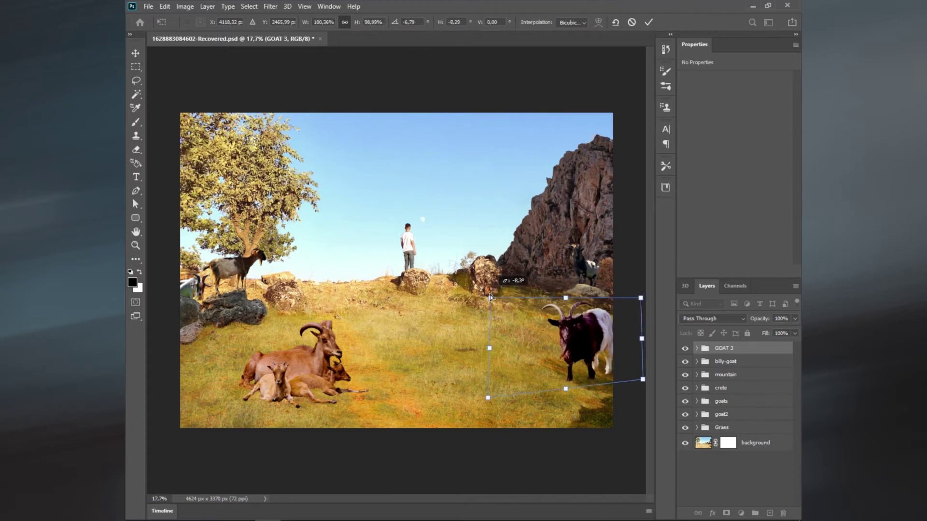
left_click(648, 22)
key("b")
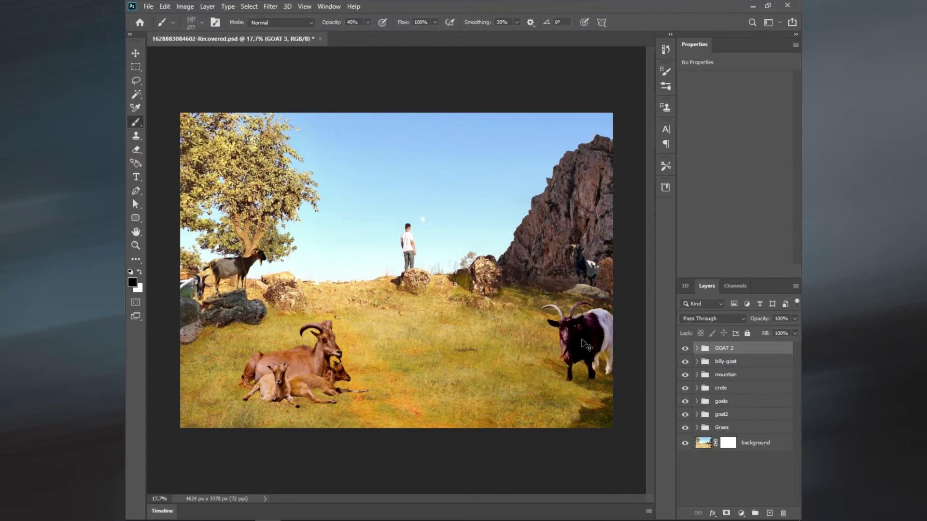
key("v")
left_click_drag(594, 393, 599, 399)
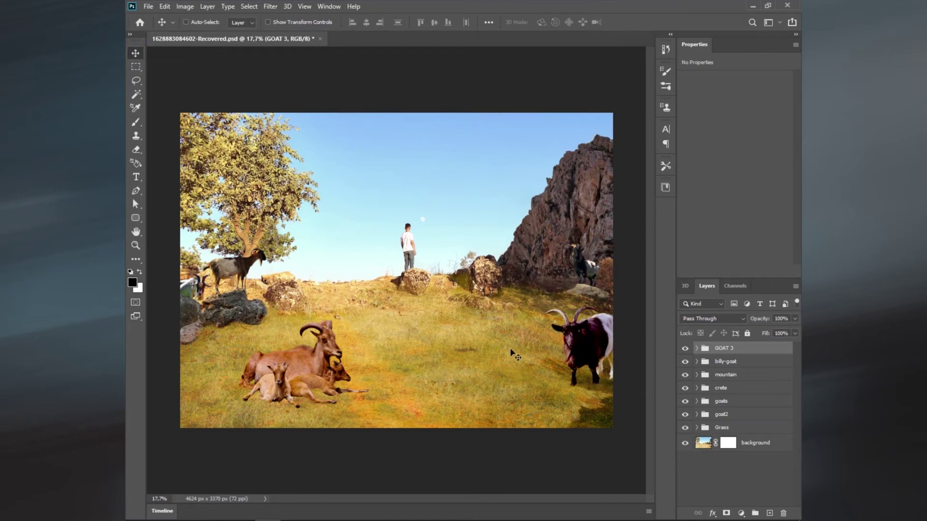
Shift GOAT 3's Color Balance copy midtones toward yellow and magenta, reading +43, -20, -80.
left_click(696, 348)
left_click(708, 367)
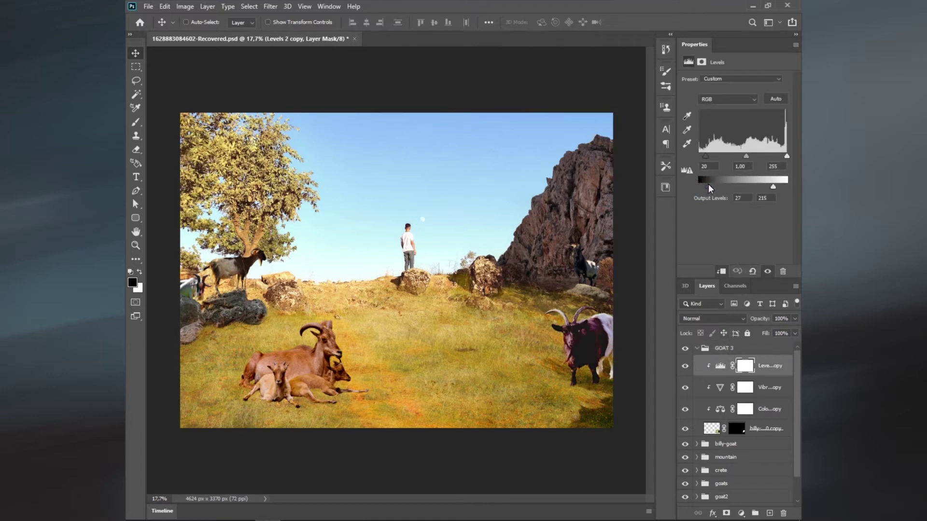
left_click(719, 388)
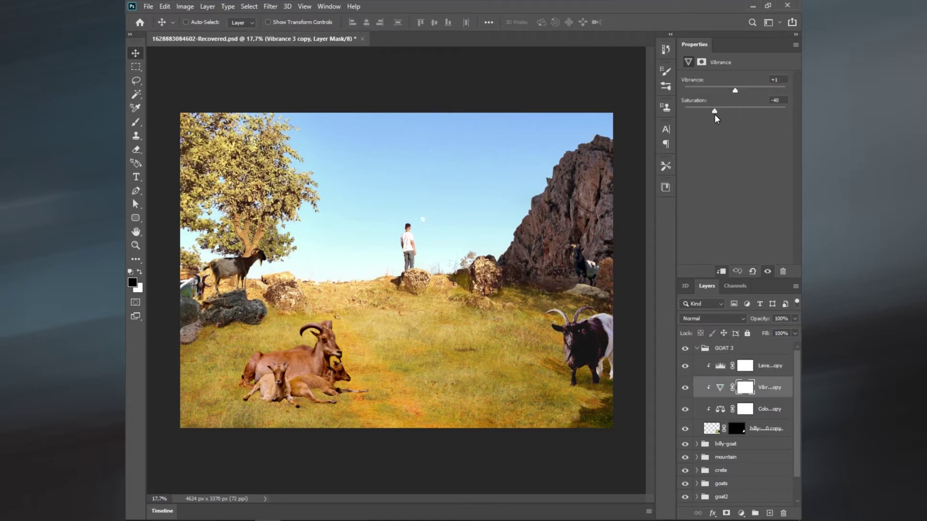
left_click(715, 410)
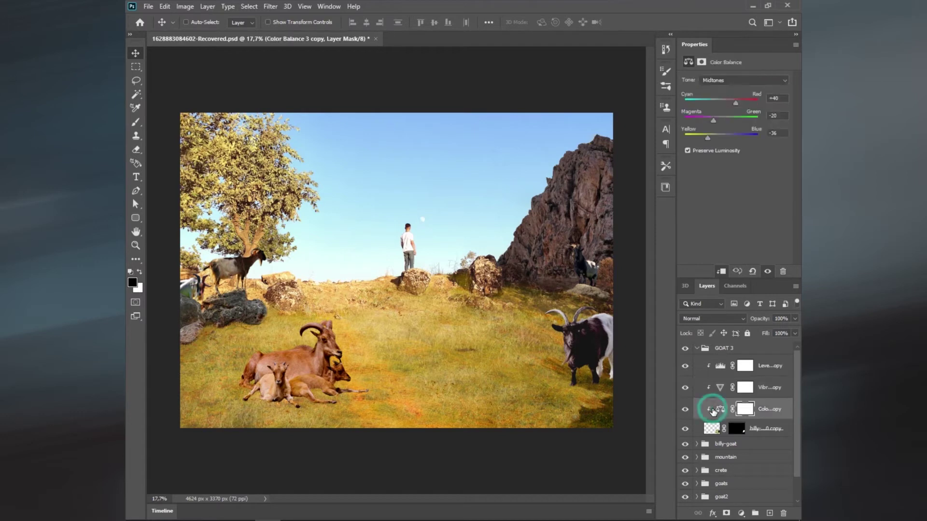
mouse_move(716, 134)
left_mouse_down()
mouse_move(705, 138)
mouse_move(722, 120)
left_mouse_up()
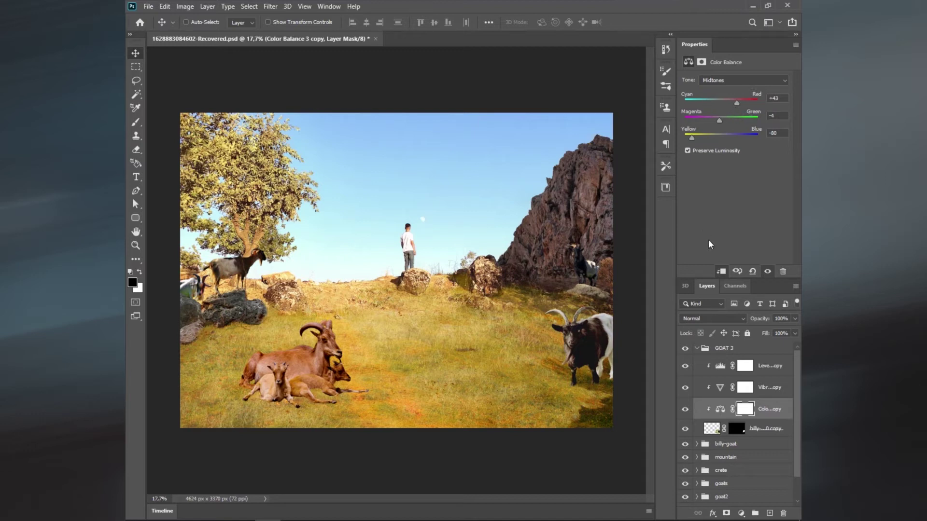
left_click_drag(719, 120, 717, 120)
left_click(713, 366)
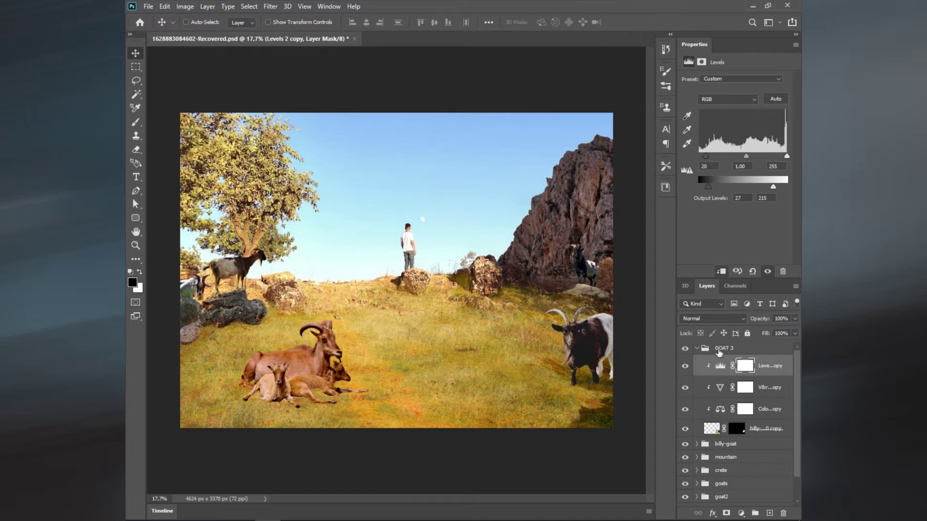
left_click(697, 348)
Convert the selected layer groups into a single smart object, GOAT 3.psb.
left_click(725, 362, "ctrl")
left_click(725, 374, "ctrl")
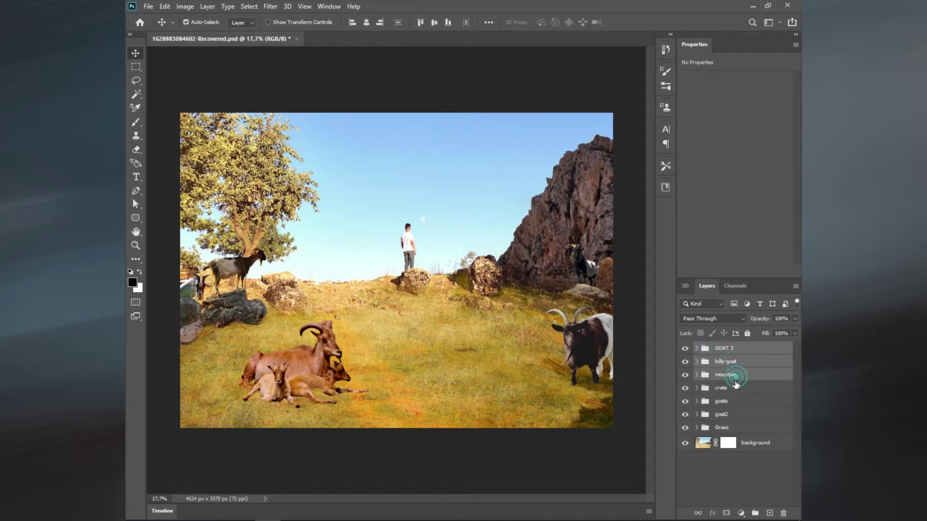
left_click(731, 401, "ctrl")
left_click(731, 428, "ctrl")
left_click(753, 442, "ctrl")
right_click(726, 374)
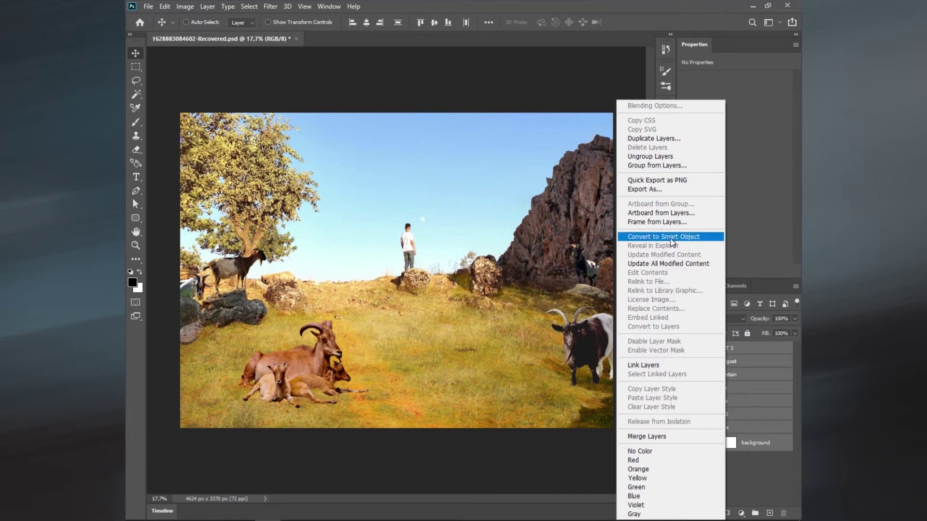
left_click(670, 237)
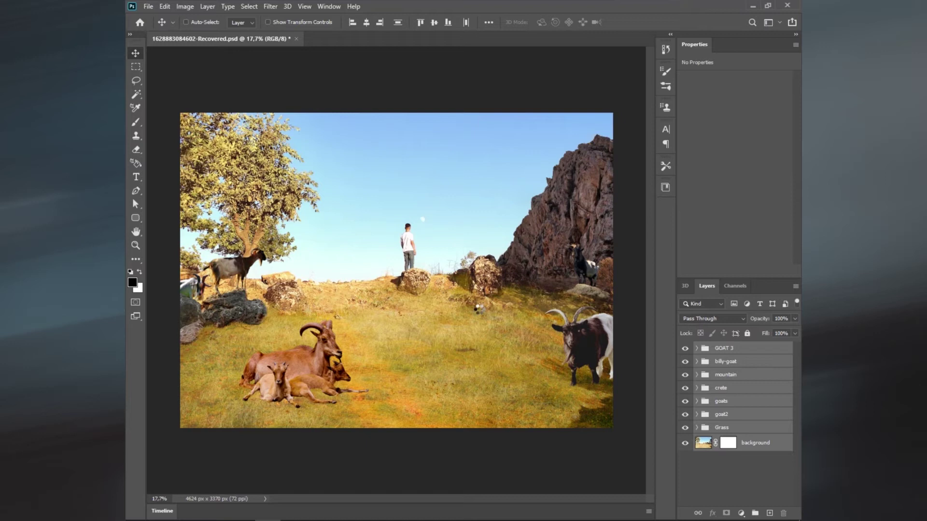
Apply the Camera Raw Filter to the GOAT 3 smart object.
key("b")
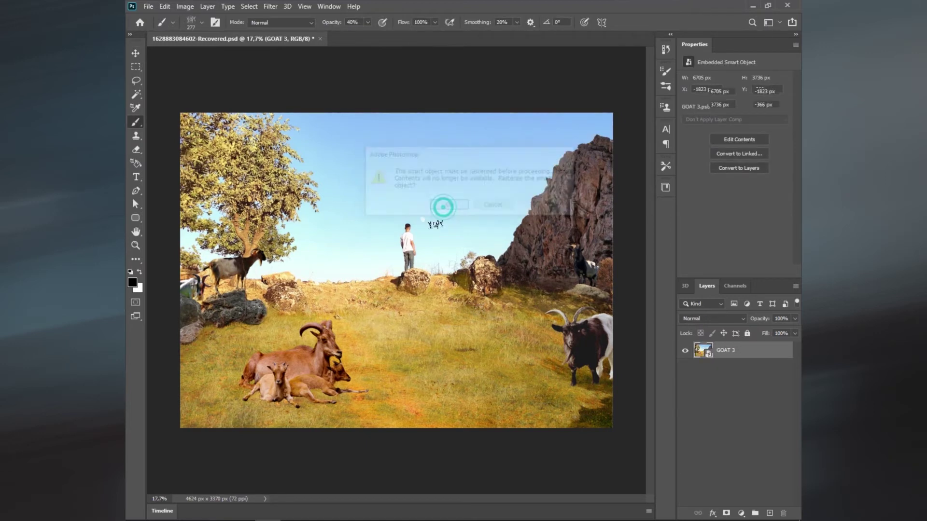
left_click(271, 6)
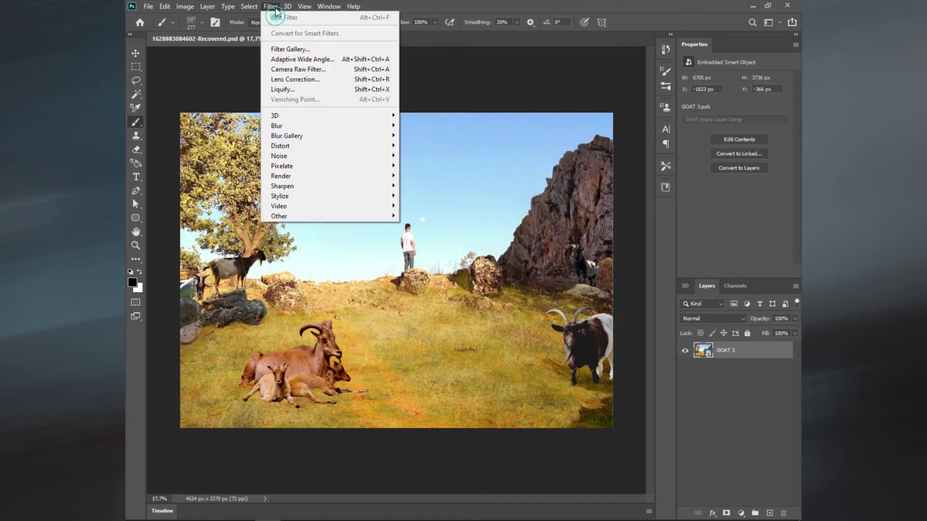
left_click(290, 70)
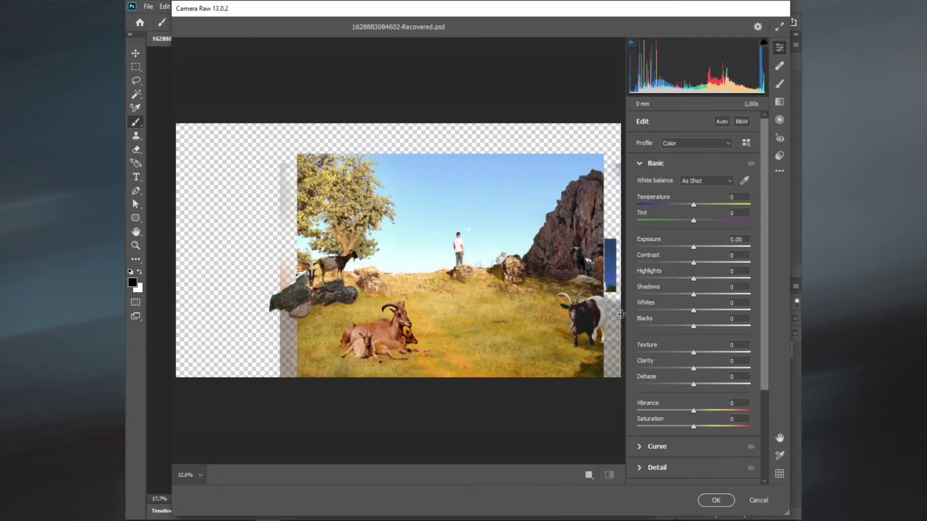
Collapse the basic tone panel and fit the whole image centred in the preview.
left_click(642, 167)
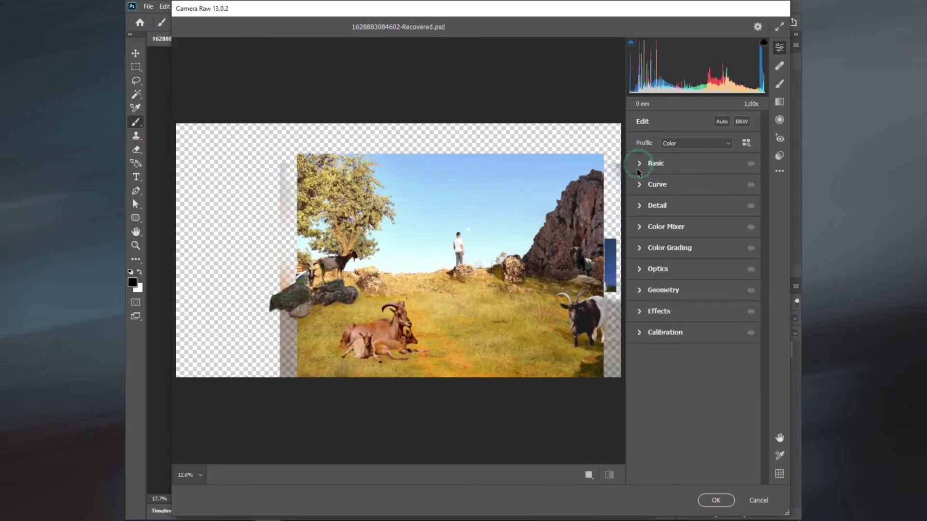
left_click(502, 222)
left_click(502, 222, "alt")
left_click(191, 475)
left_click(222, 303)
scroll(492, 313, "up", 2)
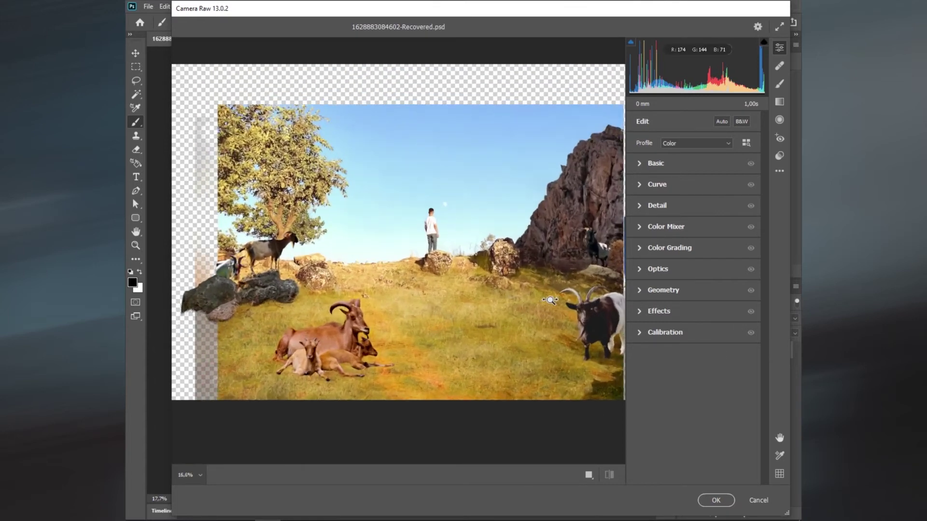
left_click_drag(511, 297, 482, 295)
Fully desaturate all colour bands, reds through magentas, in the Color Mixer.
left_click(666, 227)
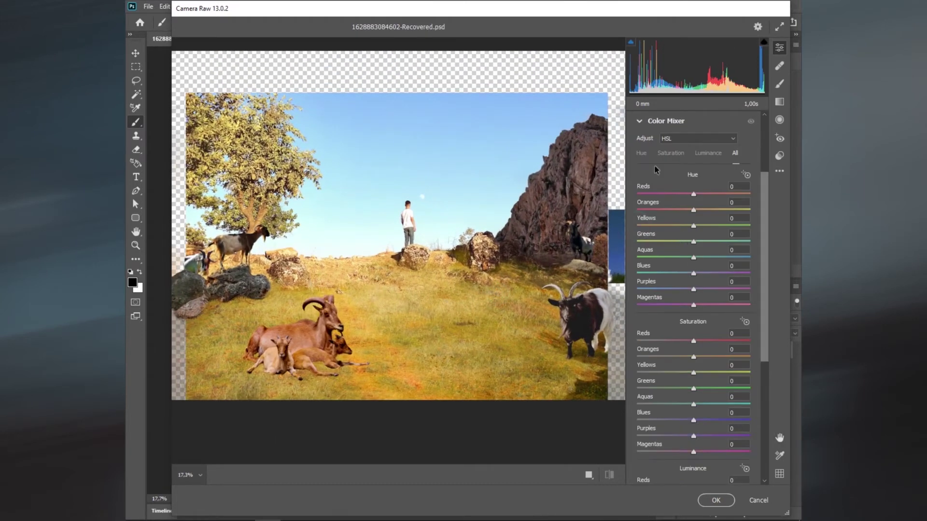
left_click(671, 230)
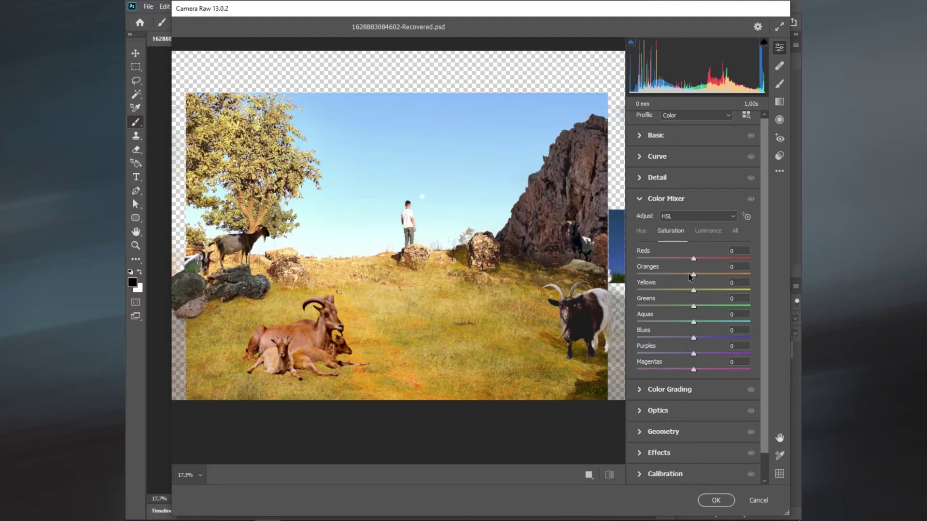
left_click_drag(693, 258, 637, 258)
left_click_drag(693, 274, 637, 274)
left_click_drag(693, 290, 637, 290)
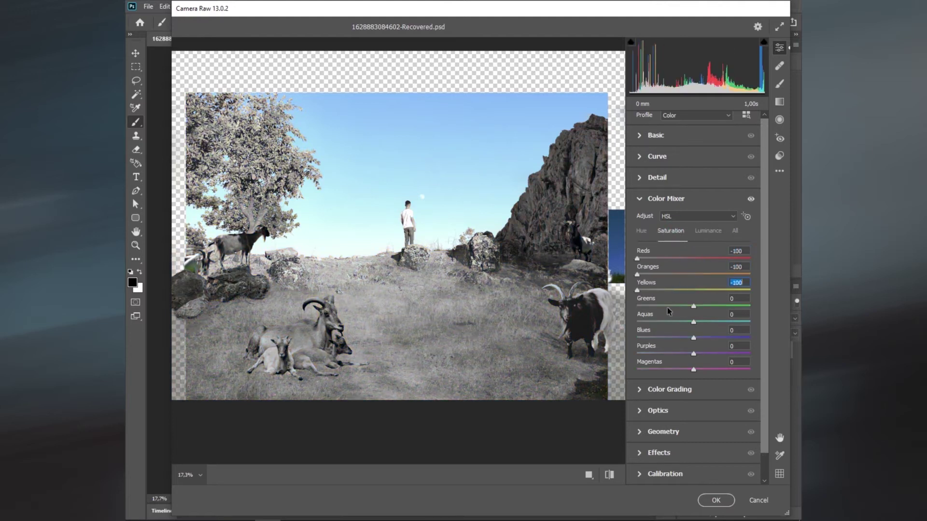
mouse_move(693, 306)
left_mouse_down()
mouse_move(637, 306)
mouse_move(637, 321)
left_mouse_up()
left_click_drag(694, 337, 637, 338)
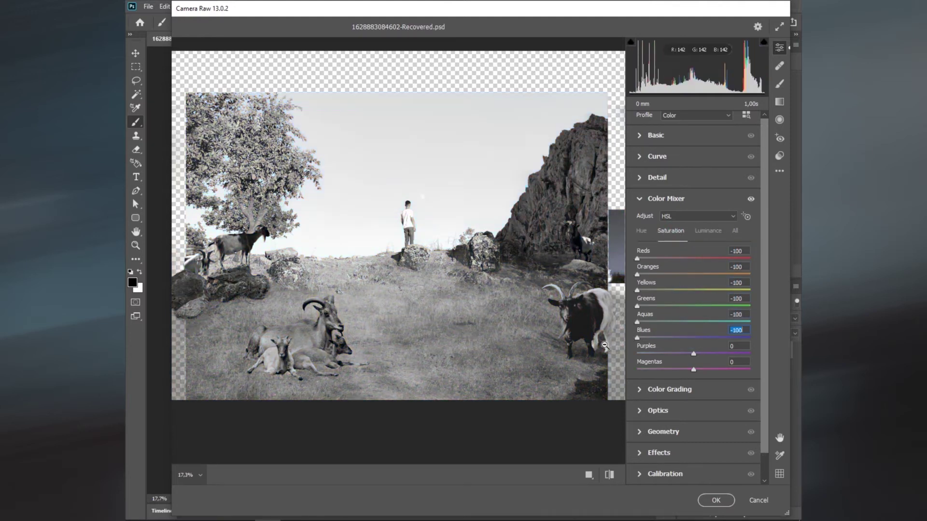
left_click_drag(693, 353, 637, 353)
left_click_drag(693, 369, 637, 370)
Lower luminance for all colours, easing back yellows, oranges, greens and aquas.
left_click(701, 232)
left_click_drag(693, 258, 637, 258)
left_click_drag(693, 275, 637, 274)
mouse_move(693, 290)
left_mouse_down()
mouse_move(616, 292)
mouse_move(670, 290)
mouse_move(647, 274)
left_mouse_up()
mouse_move(693, 306)
left_mouse_down()
mouse_move(677, 306)
mouse_move(683, 321)
mouse_move(674, 338)
left_mouse_up()
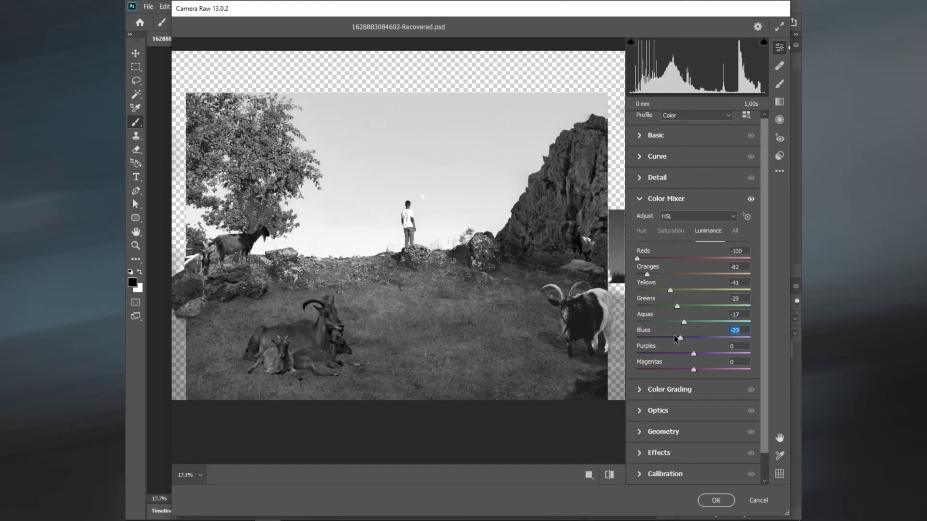
left_click_drag(693, 370, 695, 369)
Bring every colour's saturation back up to about -50 and review all HSL values.
left_click(670, 230)
mouse_move(637, 258)
left_mouse_down()
mouse_move(669, 258)
mouse_move(666, 274)
left_mouse_up()
mouse_move(637, 291)
left_mouse_down()
mouse_move(667, 290)
mouse_move(661, 306)
mouse_move(686, 322)
left_mouse_up()
mouse_move(637, 337)
left_mouse_down()
mouse_move(678, 338)
mouse_move(665, 322)
left_mouse_up()
mouse_move(637, 354)
left_mouse_down()
mouse_move(665, 353)
mouse_move(666, 369)
left_mouse_up()
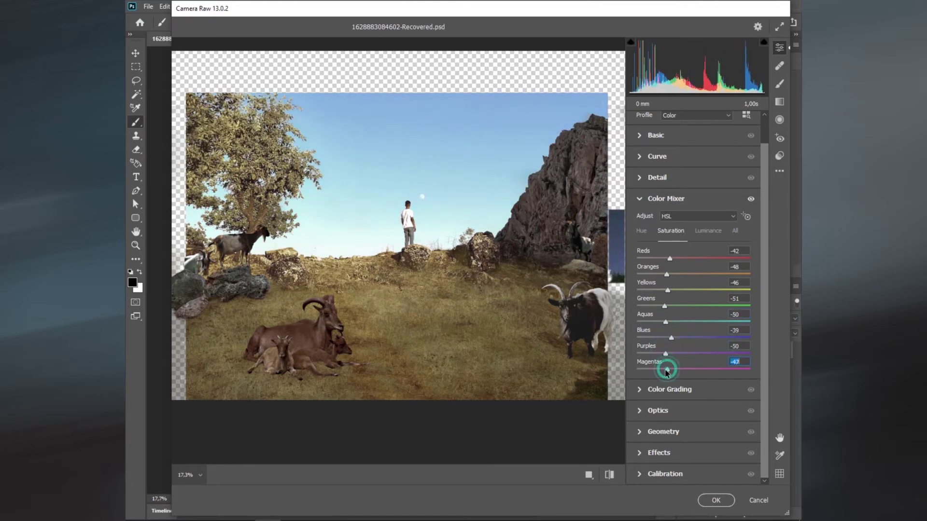
left_click(706, 231)
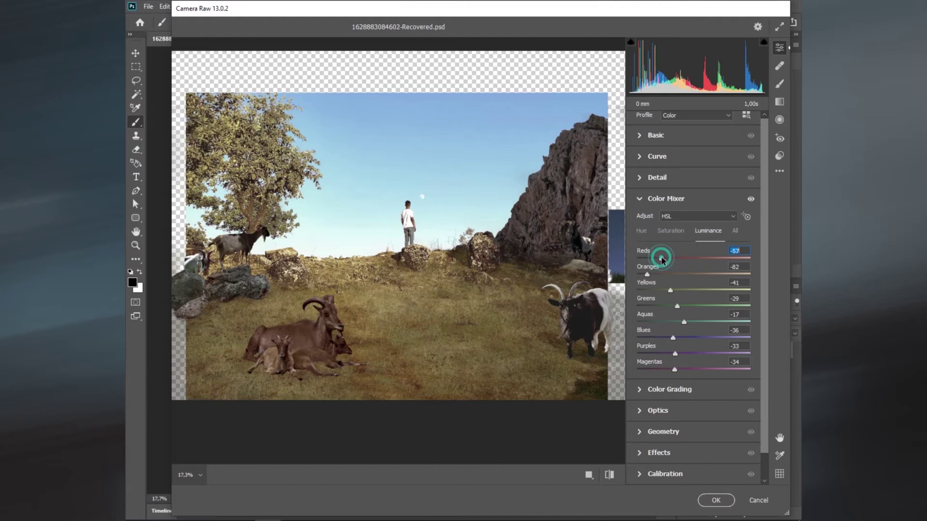
left_click(735, 230)
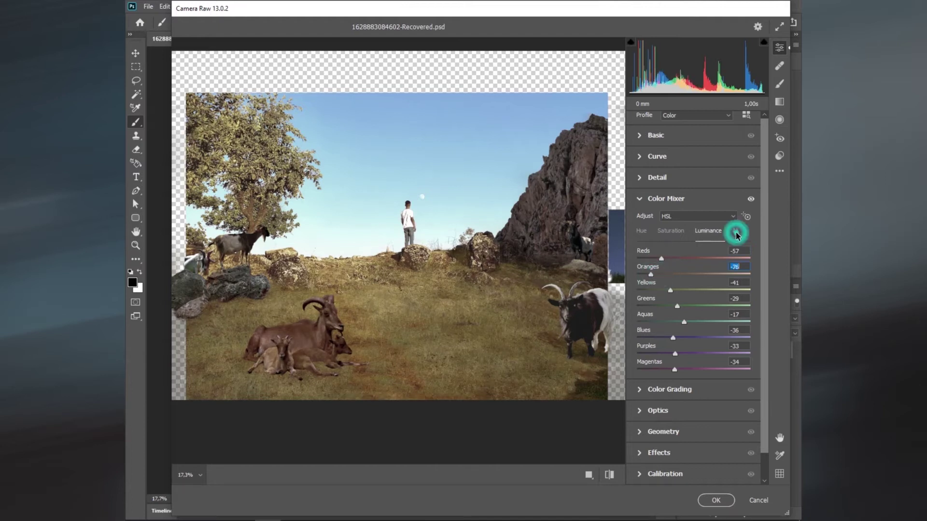
Shift the hues of reds, oranges, yellows, aquas and blues, pushing purples to maximum.
left_click(641, 232)
left_click_drag(693, 259, 677, 258)
mouse_move(733, 258)
left_mouse_down()
mouse_move(687, 259)
mouse_move(673, 289)
left_mouse_up()
mouse_move(693, 322)
left_mouse_down()
mouse_move(656, 321)
mouse_move(750, 321)
left_mouse_up()
mouse_move(694, 337)
left_mouse_down()
mouse_move(661, 337)
mouse_move(687, 337)
mouse_move(710, 353)
left_mouse_up()
left_click(748, 354)
Experiment with Basic sliders: exposure -1.25, lower whites, texture and clarity -8, dehaze +9.
left_click(640, 135)
mouse_move(693, 247)
left_mouse_down()
mouse_move(679, 246)
mouse_move(696, 263)
mouse_move(666, 280)
mouse_move(725, 294)
mouse_move(685, 294)
mouse_move(735, 309)
left_mouse_up()
left_click(692, 279)
left_click_drag(744, 306, 686, 309)
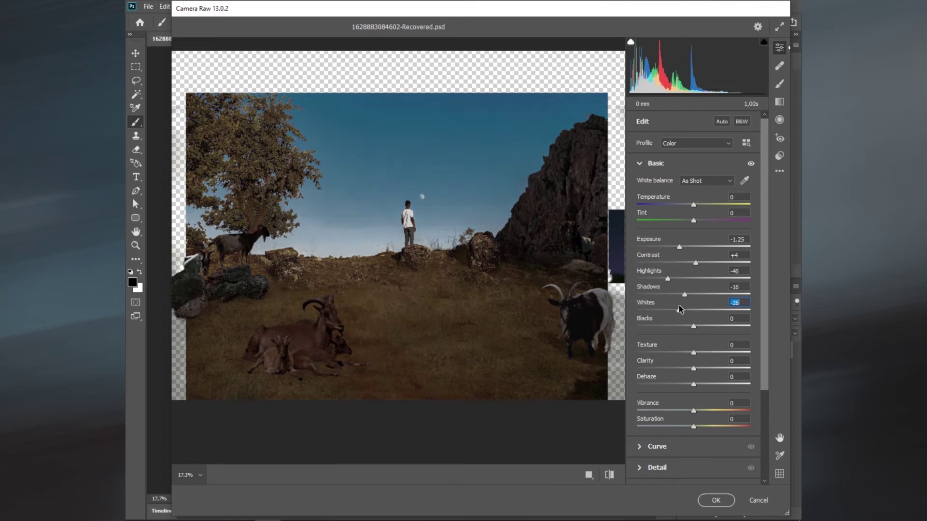
mouse_move(694, 326)
left_mouse_down()
mouse_move(637, 327)
mouse_move(692, 326)
left_mouse_up()
left_click(689, 353)
left_click(689, 368)
left_click(691, 385)
left_click_drag(692, 385, 699, 385)
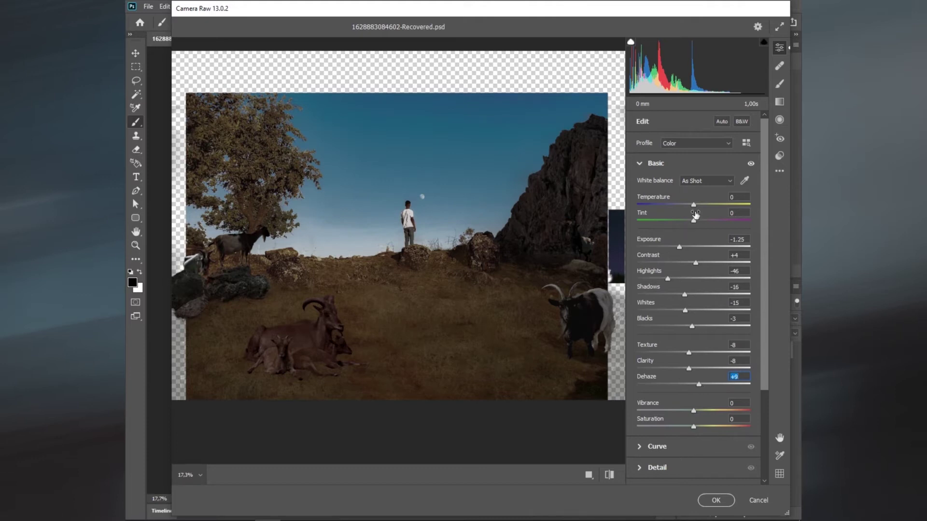
left_click(751, 164)
left_click(751, 165)
Reset the Basic sliders to 0 and apply Camera Raw as a smart filter on GOAT 3.
key("Tab")
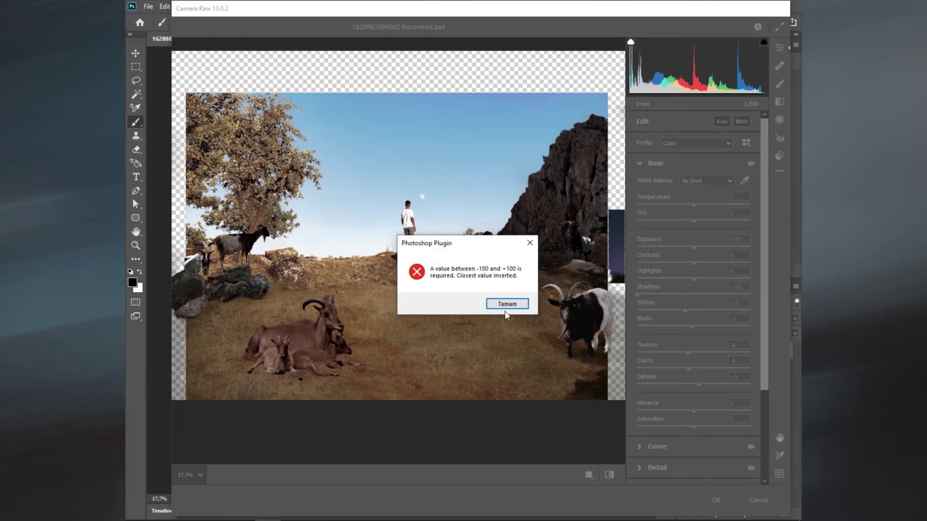
key("Return")
type("0")
key("Tab")
type("0")
key("Tab")
type("0")
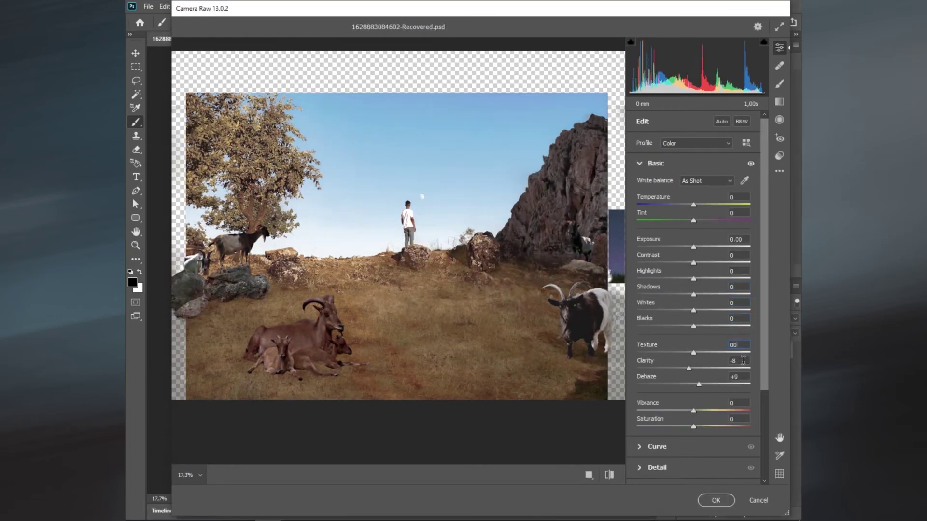
key("Tab")
type("0")
double_click(741, 379)
scroll(752, 367, "down", 3)
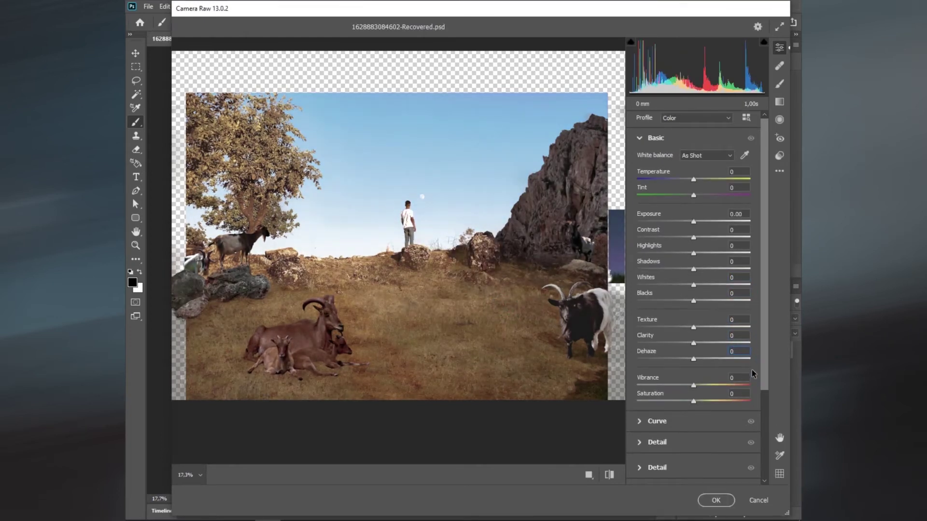
left_click(716, 500)
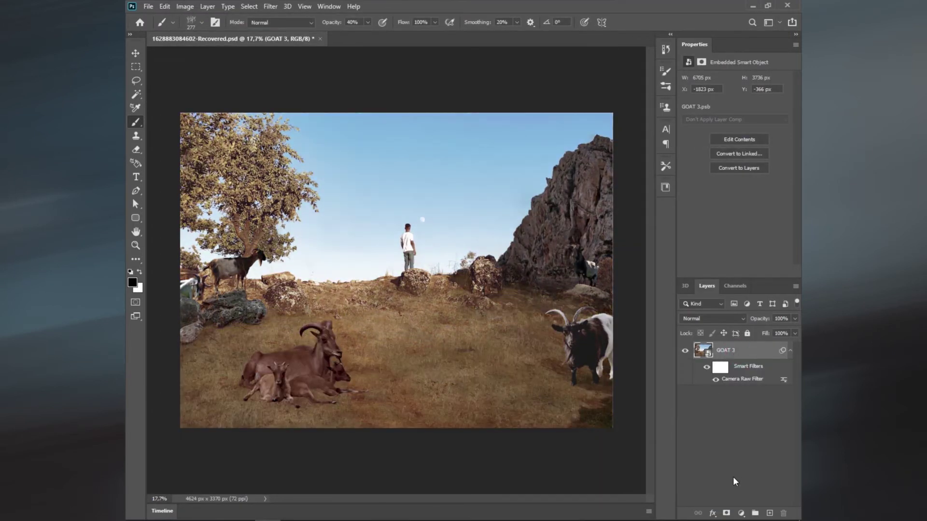
Add a Brightness/Contrast layer with contrast 50 and lower brightness, clipped to GOAT 3.
left_click(740, 513)
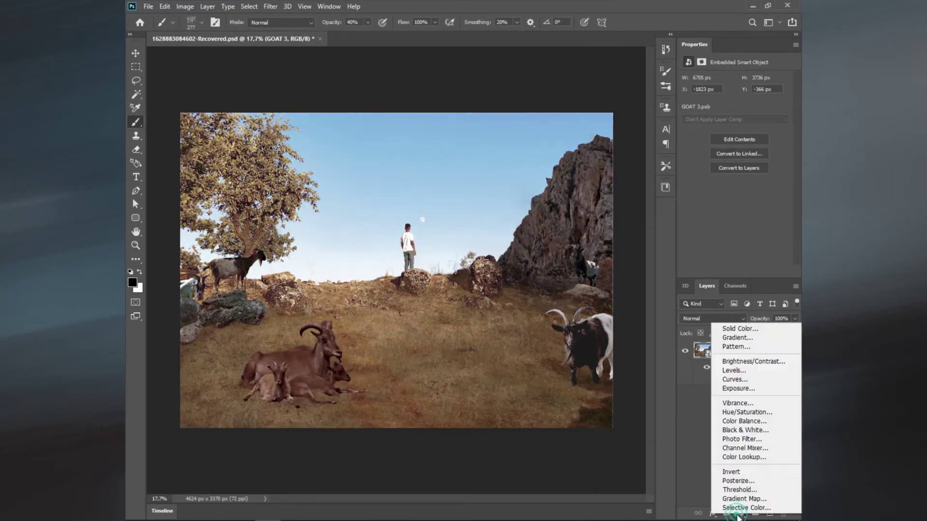
left_click(740, 362)
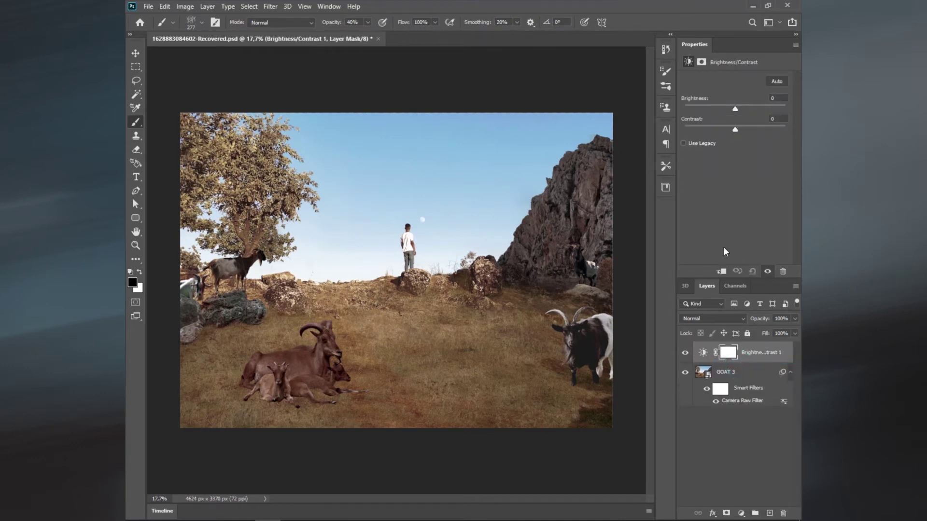
mouse_move(734, 129)
left_mouse_down()
mouse_move(760, 126)
mouse_move(746, 107)
mouse_move(715, 108)
left_mouse_up()
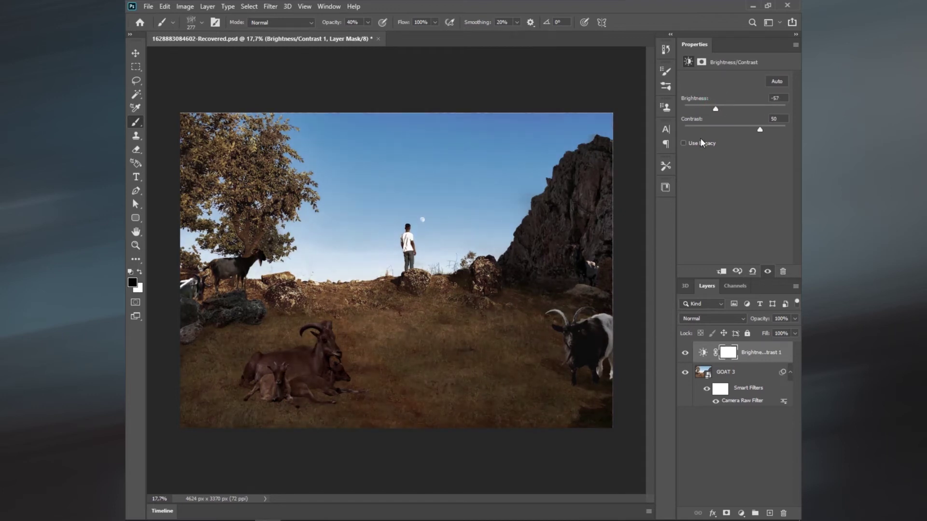
left_click(721, 272)
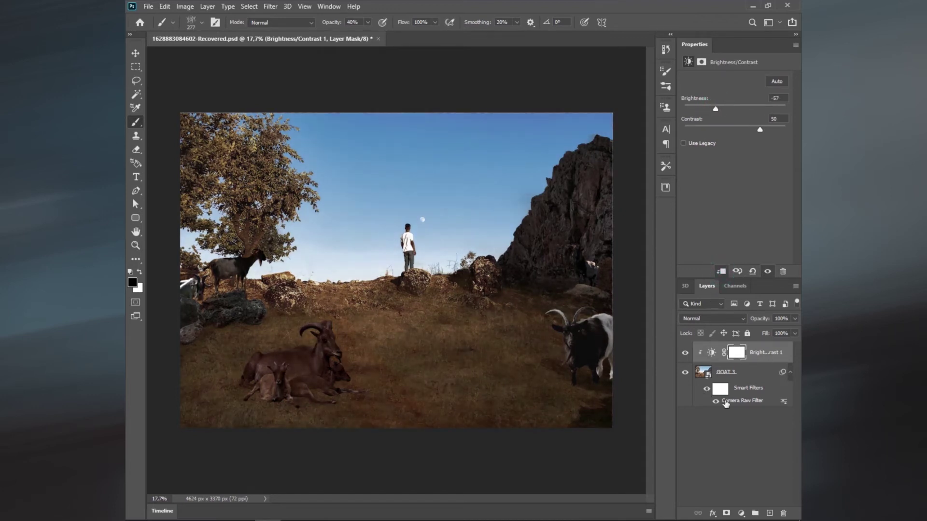
Add a clipped Color Lookup layer using Moonlight.3DL at 70% opacity.
left_click(740, 513)
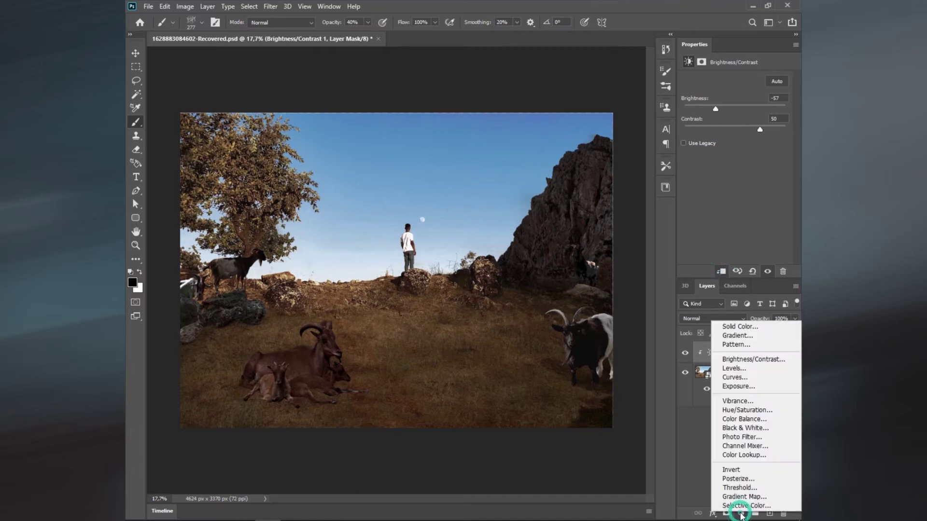
left_click(754, 456)
left_click(733, 81)
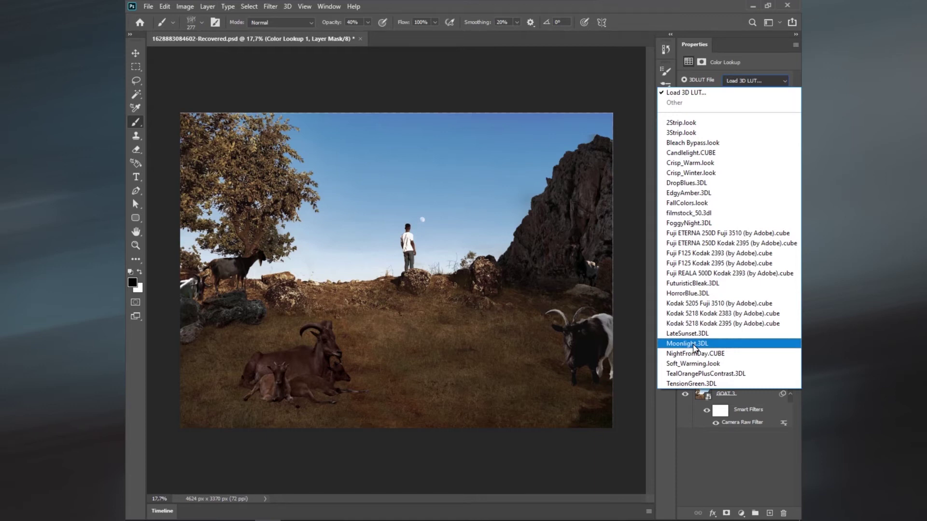
left_click(687, 344)
left_click(693, 346, "alt")
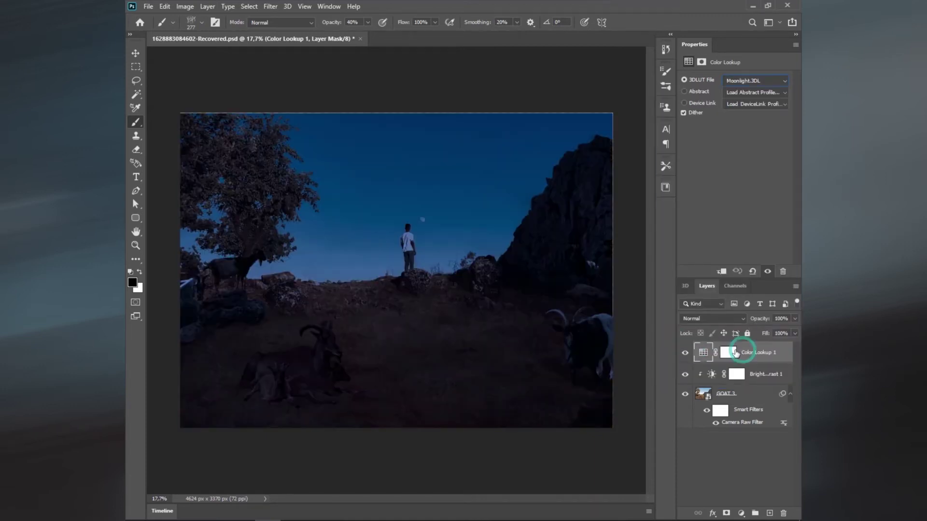
left_click(780, 318)
type("70")
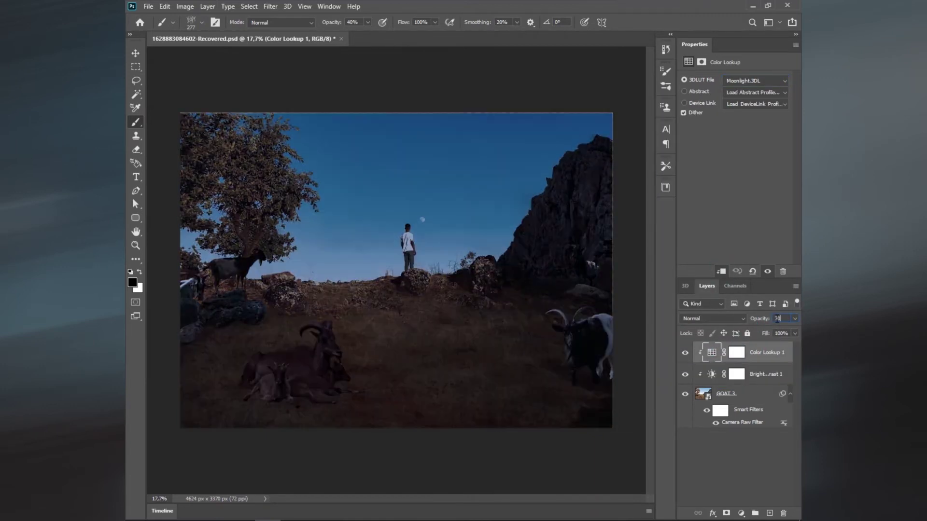
Set the Brightness/Contrast layer's brightness to -71.
left_click(709, 376)
left_click_drag(714, 104, 732, 109)
double_click(780, 98)
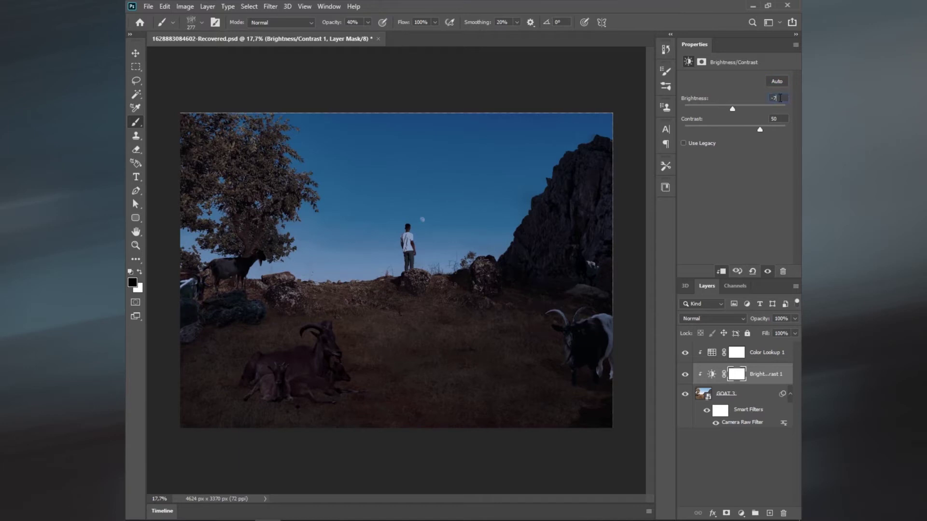
type("1")
type("-70")
key("Return")
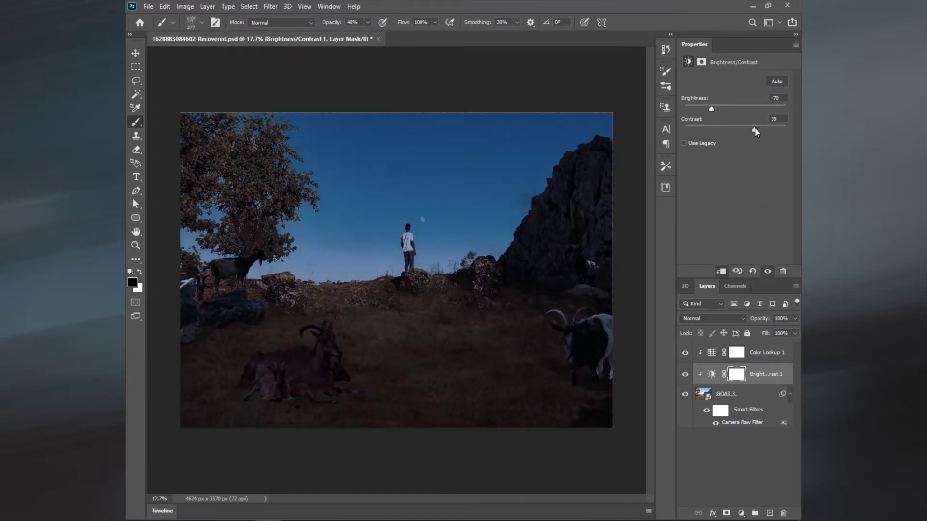
left_click_drag(711, 109, 703, 108)
double_click(780, 98)
type("-71")
Set the Color Lookup 1 layer's fill to 70%.
left_click(710, 352)
left_click(780, 333)
type("70")
key("Escape")
Add a Hue/Saturation layer with Hue -27, Saturation -32 and Lightness -7.
left_click(741, 513)
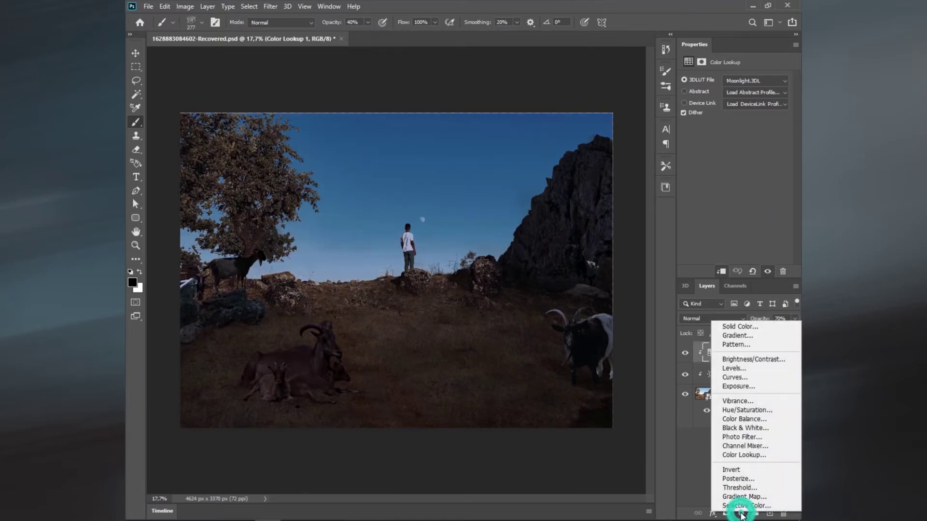
left_click(743, 410)
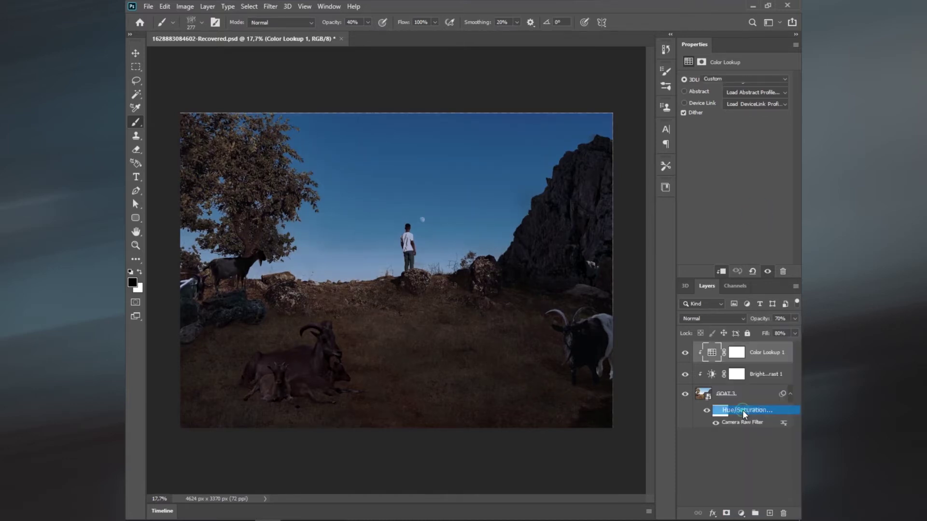
mouse_move(734, 159)
left_mouse_down()
mouse_move(742, 160)
mouse_move(711, 143)
mouse_move(723, 117)
mouse_move(689, 119)
mouse_move(780, 119)
mouse_move(711, 117)
mouse_move(721, 115)
left_mouse_up()
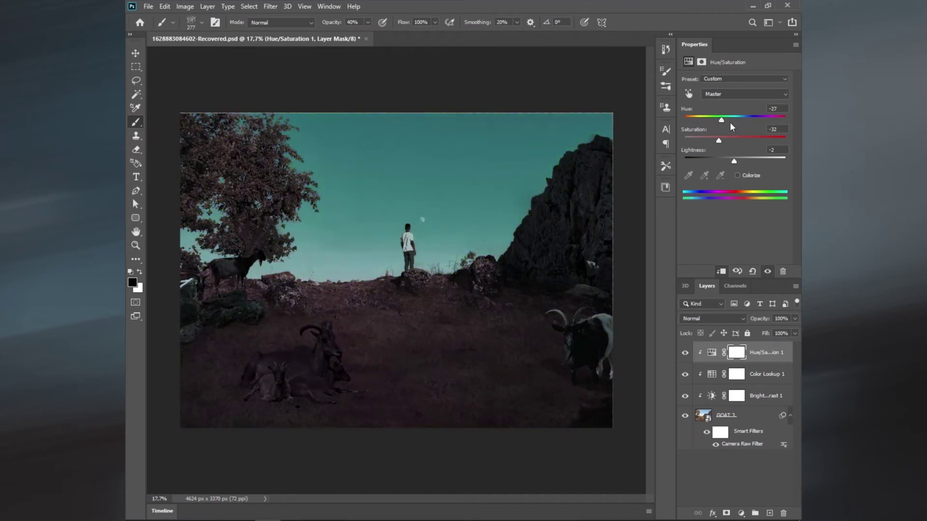
left_click(684, 353)
left_click(754, 396)
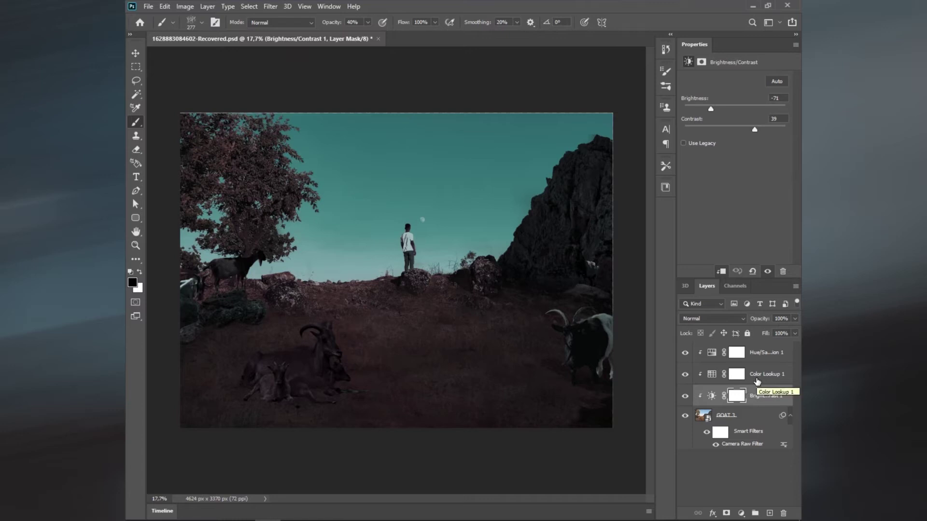
left_click(754, 354)
left_click_drag(728, 159, 731, 159)
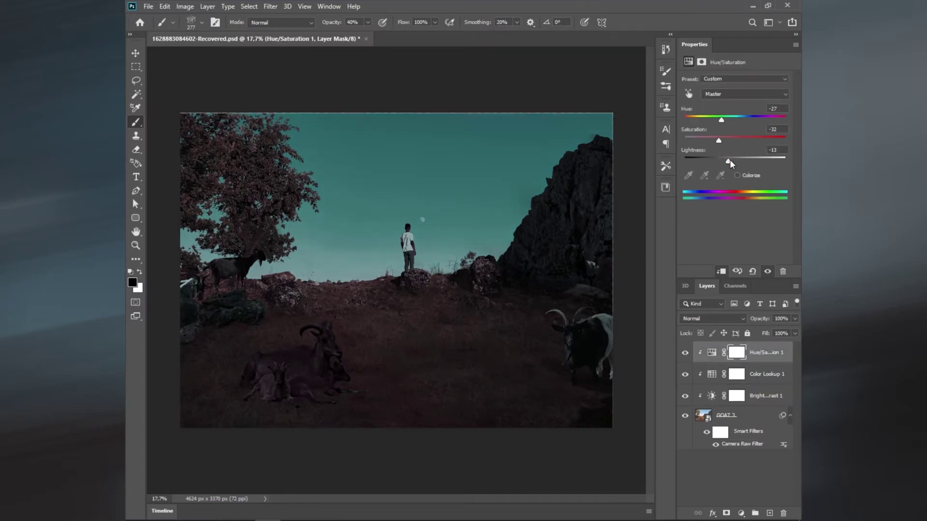
key("ctrl+2")
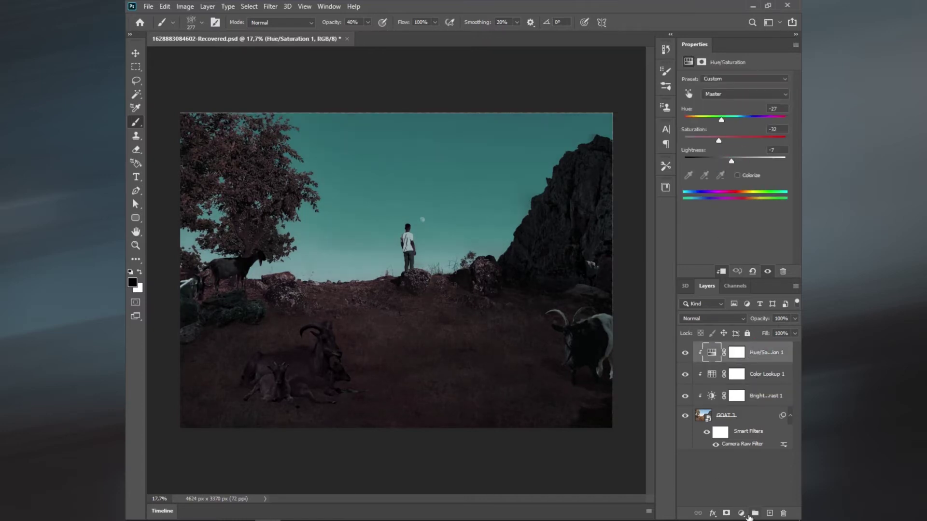
Add a clipped Vibrance layer with Vibrance +46 and Saturation +24.
left_click(741, 514)
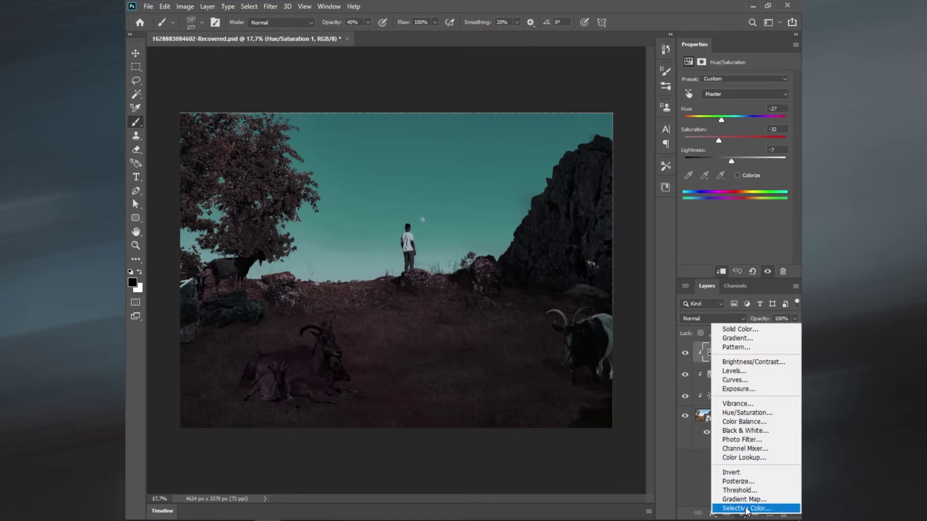
left_click(738, 405)
left_click(719, 271)
mouse_move(735, 111)
left_mouse_down()
mouse_move(712, 111)
mouse_move(775, 90)
left_mouse_up()
left_click_drag(728, 111, 742, 111)
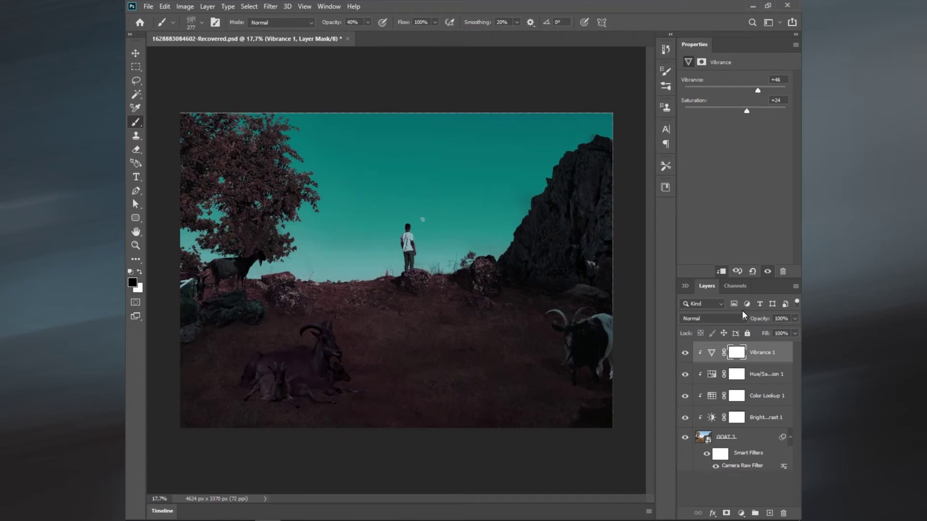
Add a Selective Color layer and deepen the cyans with less cyan, more magenta and black.
left_click(742, 515)
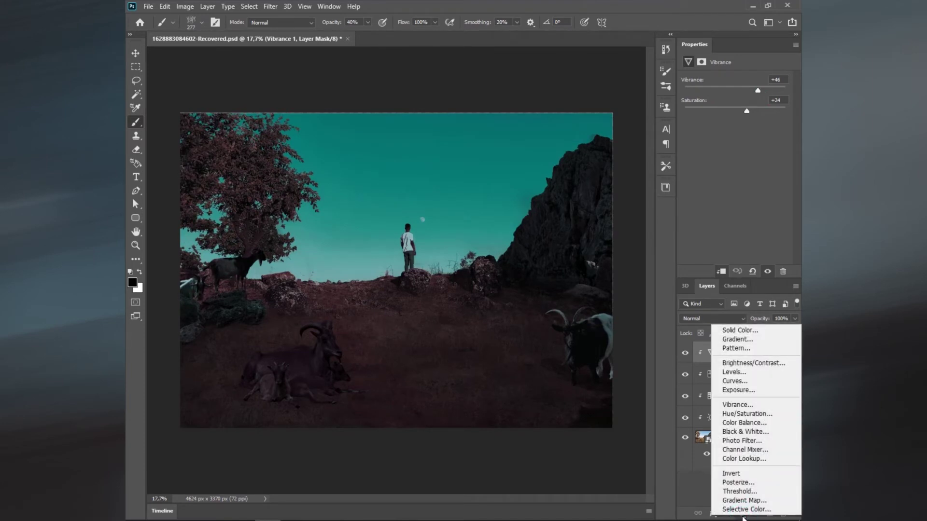
left_click(739, 510)
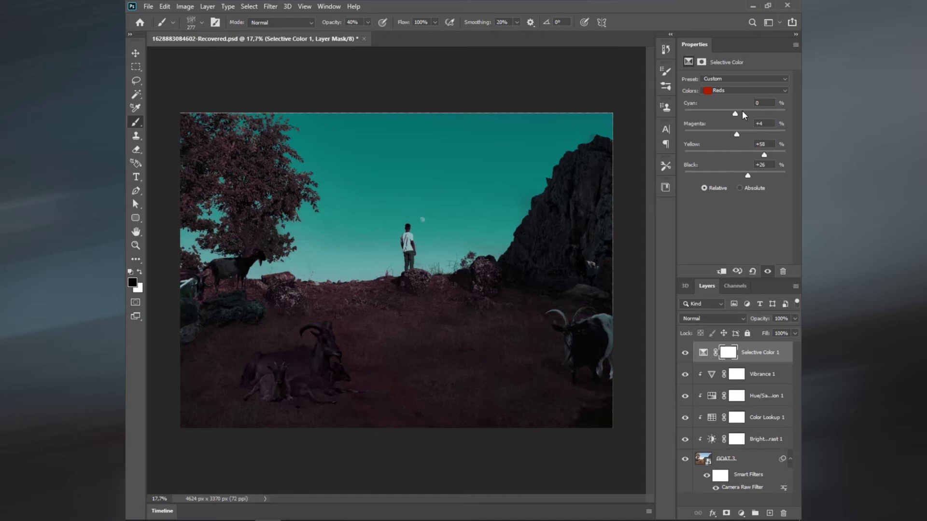
left_click_drag(734, 114, 729, 114)
left_click_drag(734, 173, 743, 174)
left_click_drag(735, 133, 762, 133)
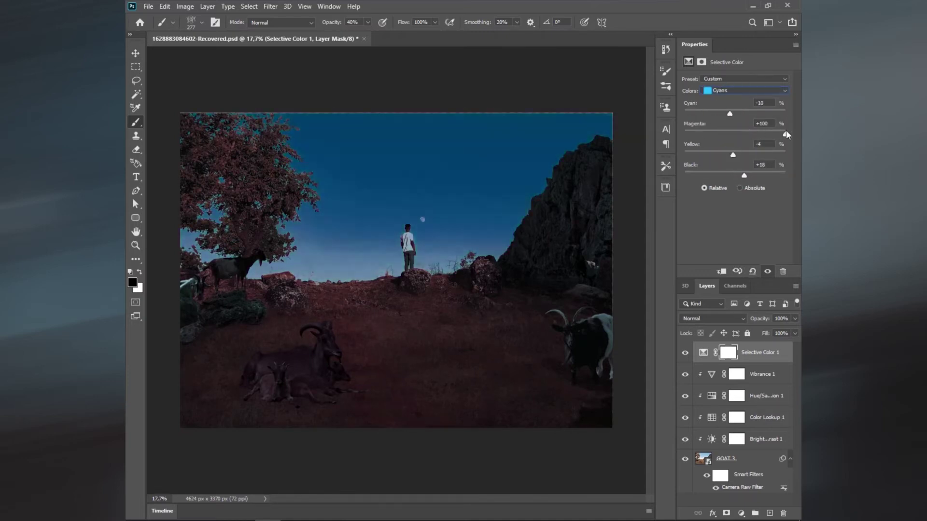
Tweak the whites, neutrals and blacks (Black 0), return to Reds, and compare the effect.
left_click(734, 88)
left_click(724, 140)
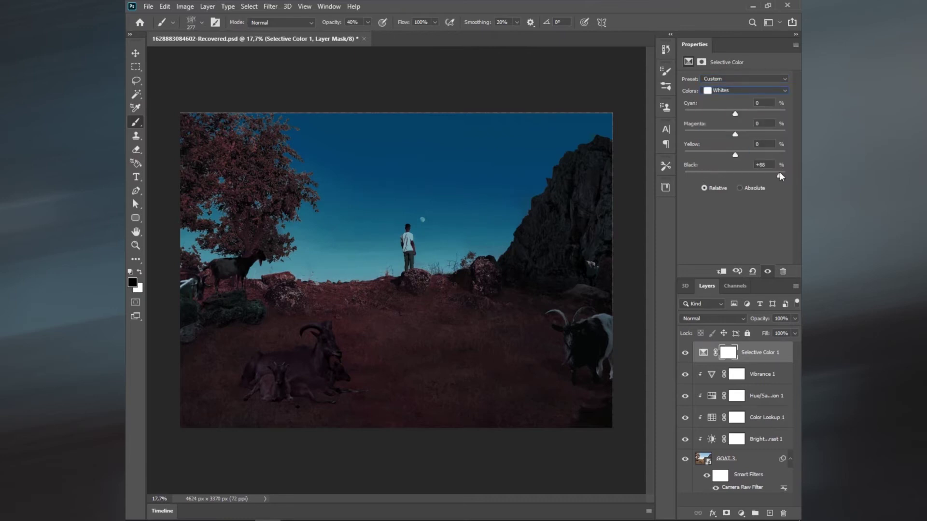
mouse_move(734, 133)
left_mouse_down()
mouse_move(710, 134)
mouse_move(688, 114)
left_mouse_up()
mouse_move(747, 175)
left_mouse_down()
mouse_move(734, 175)
mouse_move(745, 154)
left_mouse_up()
left_click(743, 90)
left_click(724, 99)
left_click(767, 143)
left_click(720, 92)
left_click(776, 222)
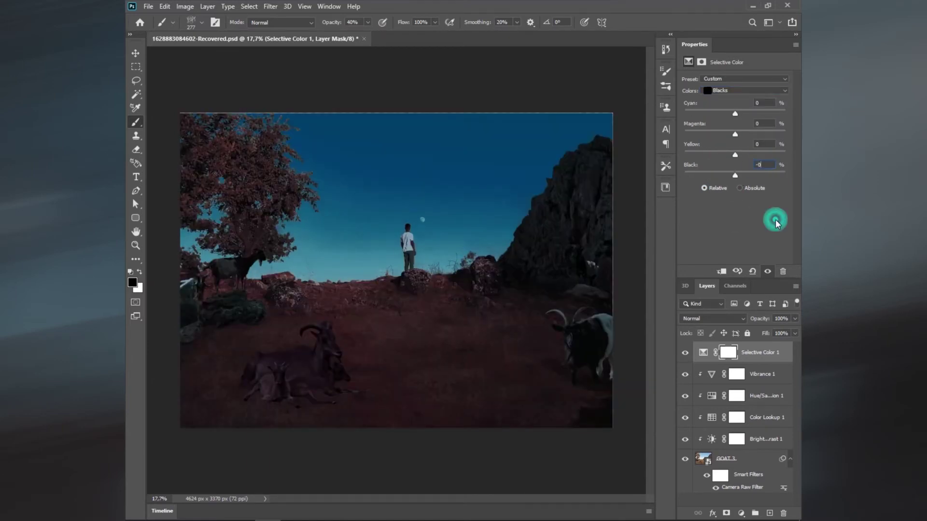
left_click(743, 90)
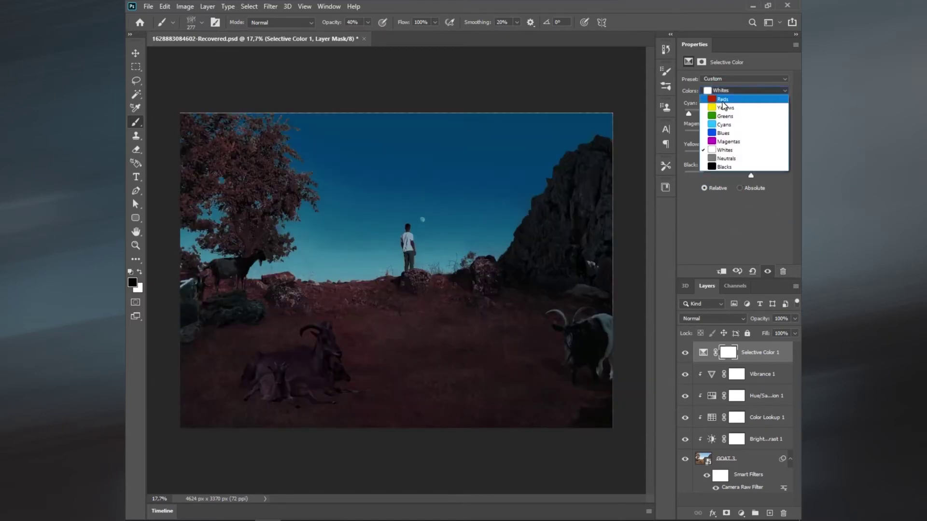
left_click(684, 352)
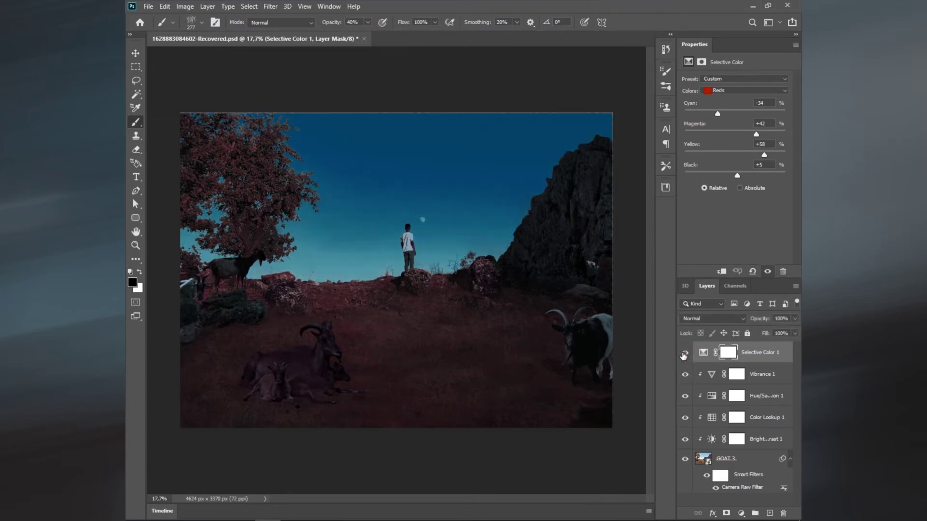
Place the goats photo from the G.O.A.T folder and move it to the top of the stack.
left_click(729, 460)
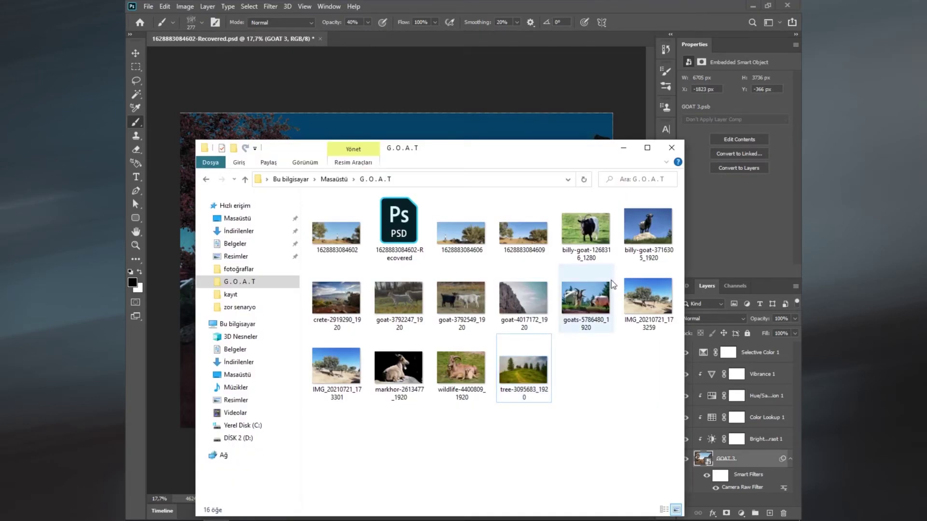
left_click_drag(571, 156, 651, 335)
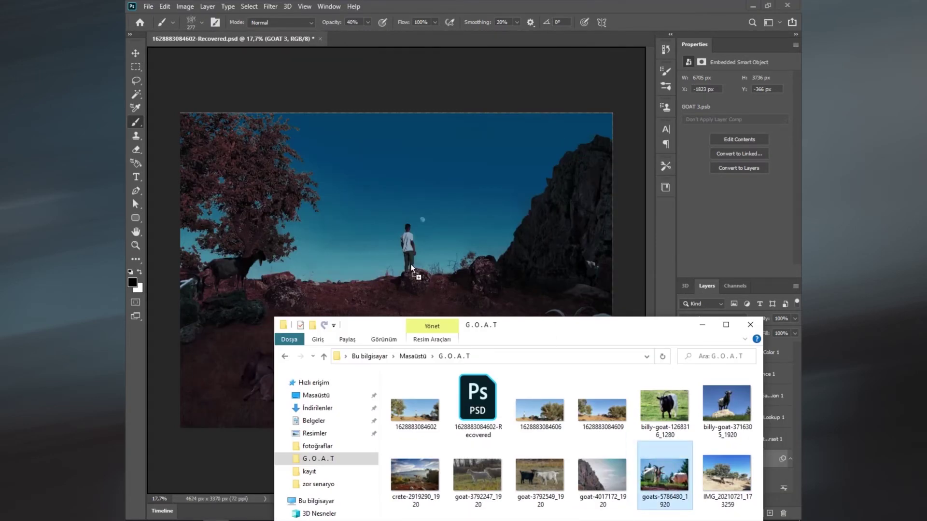
left_click_drag(664, 475, 411, 266)
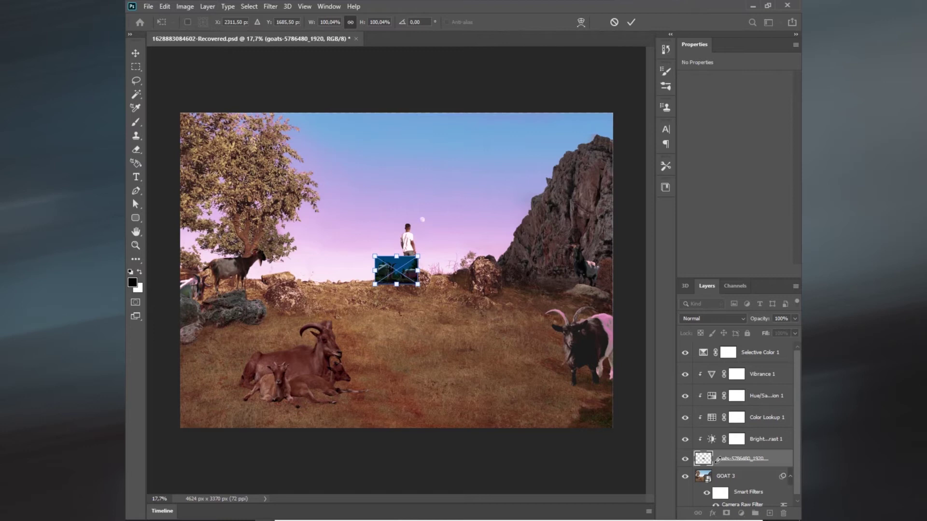
key("Return")
left_click_drag(731, 461, 727, 340)
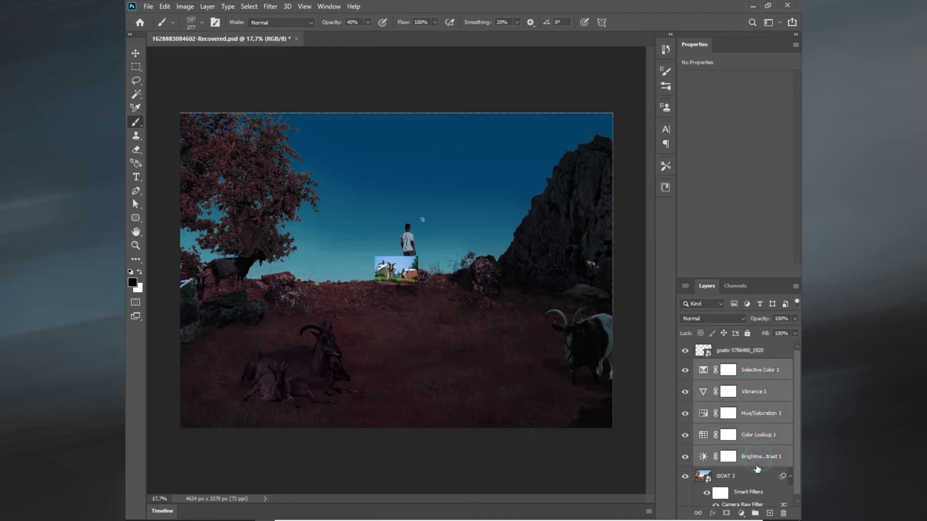
Group GOAT 3 and its adjustment layers into Group 1 and expand it.
left_click_drag(748, 376, 752, 471)
key("ctrl+g")
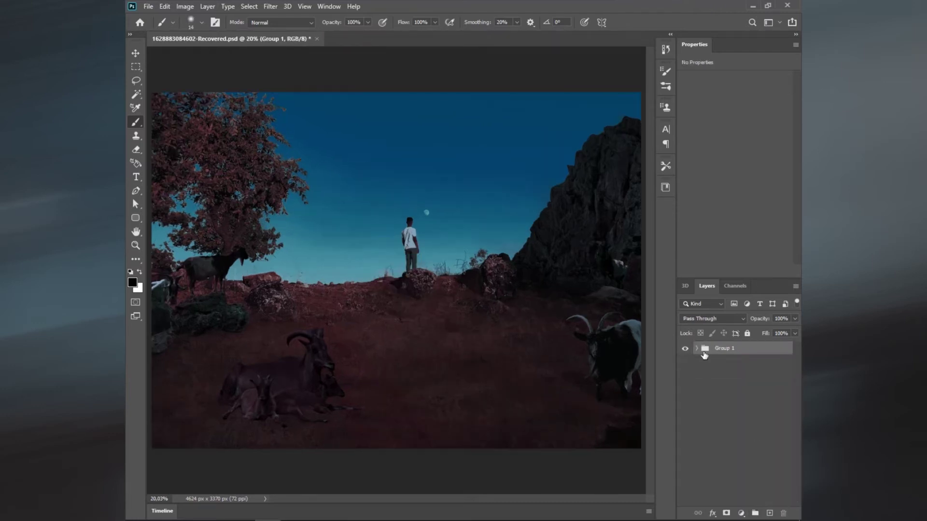
left_click(695, 348)
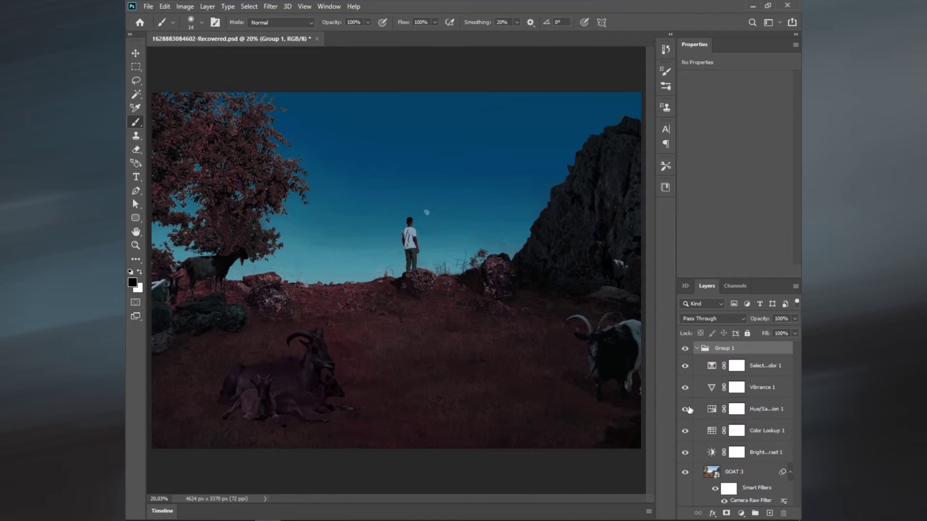
left_click(785, 472)
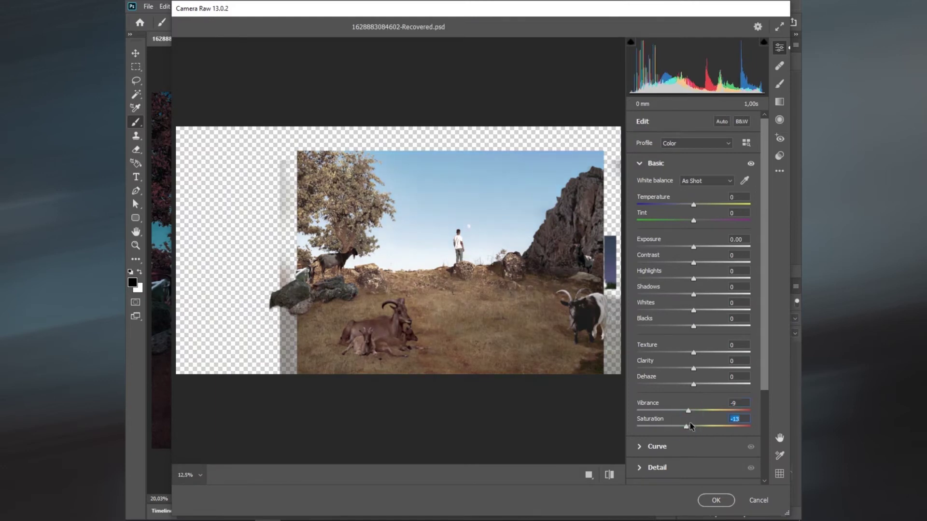
Set GOAT 3's Camera Raw Whites -33, Blacks -18, Vibrance -9, Saturation -13.
mouse_move(693, 310)
left_mouse_down()
mouse_move(675, 310)
mouse_move(660, 326)
mouse_move(688, 326)
left_mouse_up()
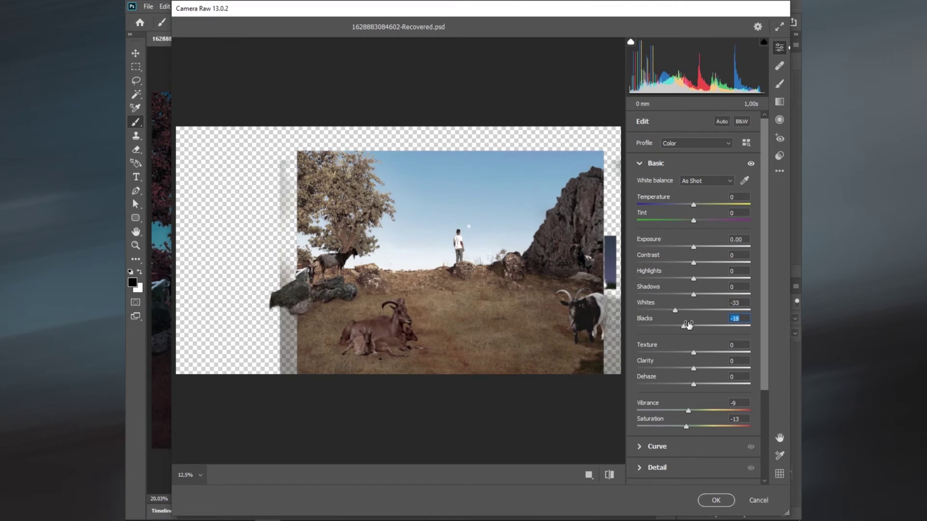
mouse_move(668, 294)
left_mouse_down()
mouse_move(691, 294)
mouse_move(674, 278)
left_mouse_up()
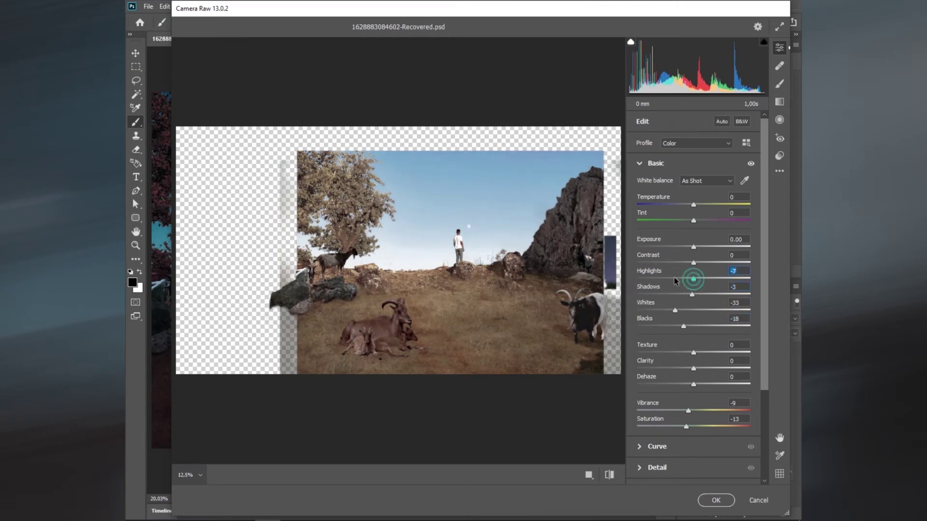
left_click(715, 502)
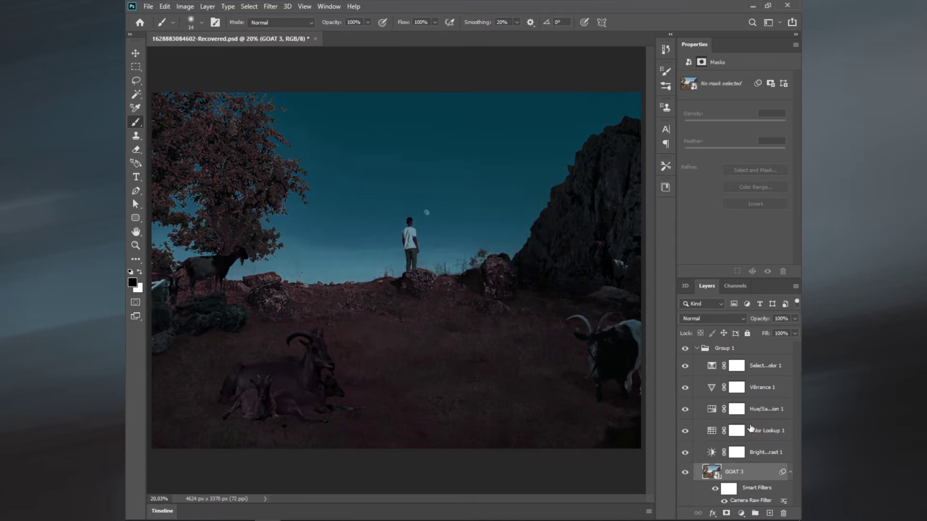
Convert Group 1 into a single embedded smart object.
left_click(742, 474)
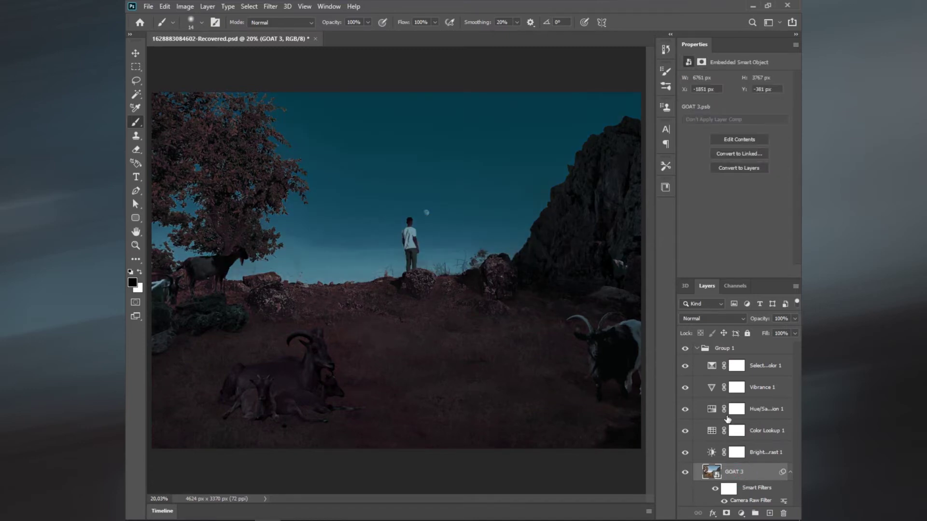
left_click(700, 351)
right_click(724, 343)
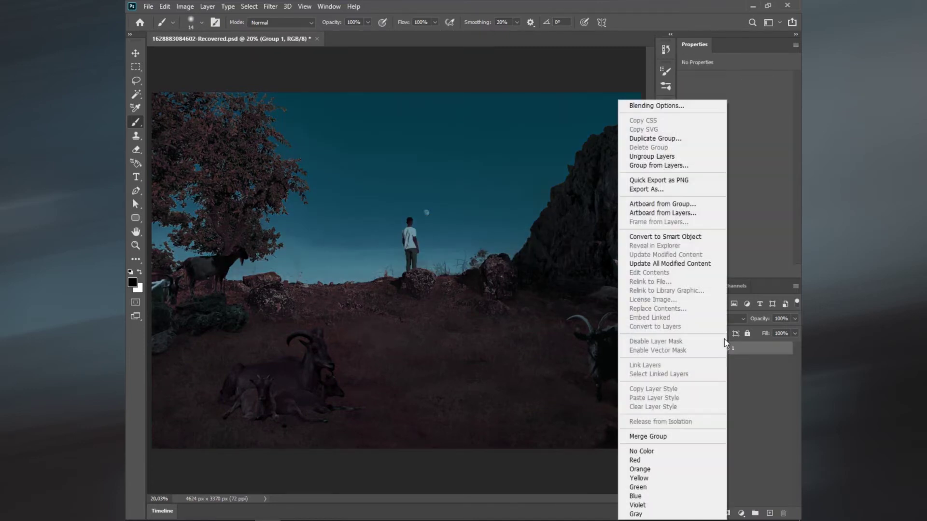
left_click(681, 236)
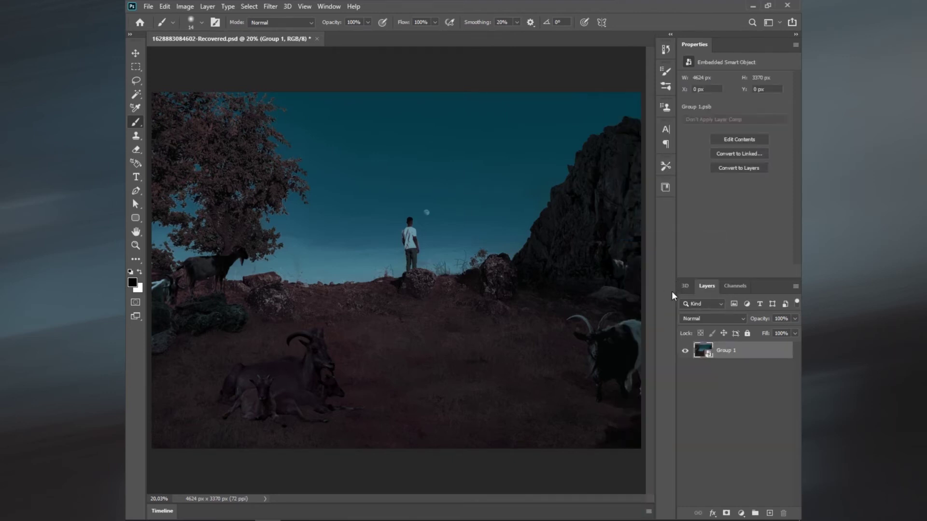
Open the Camera Raw Filter on Group 1 and apply Auto tone adjustments.
left_click(270, 6)
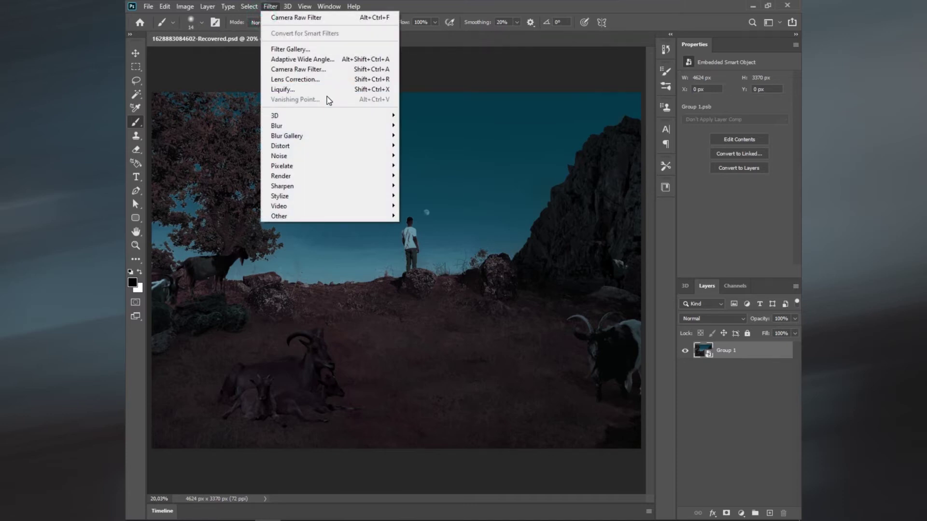
left_click(314, 71)
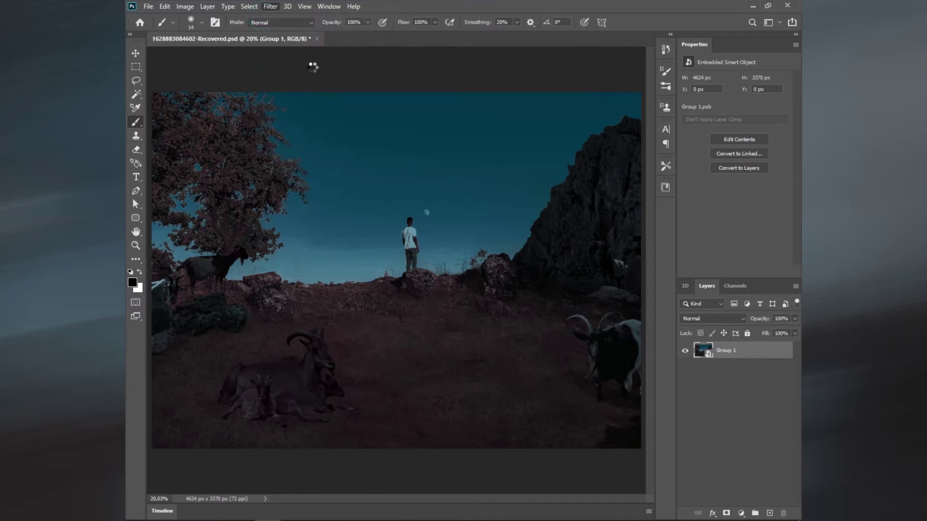
scroll(663, 450, "down", 3)
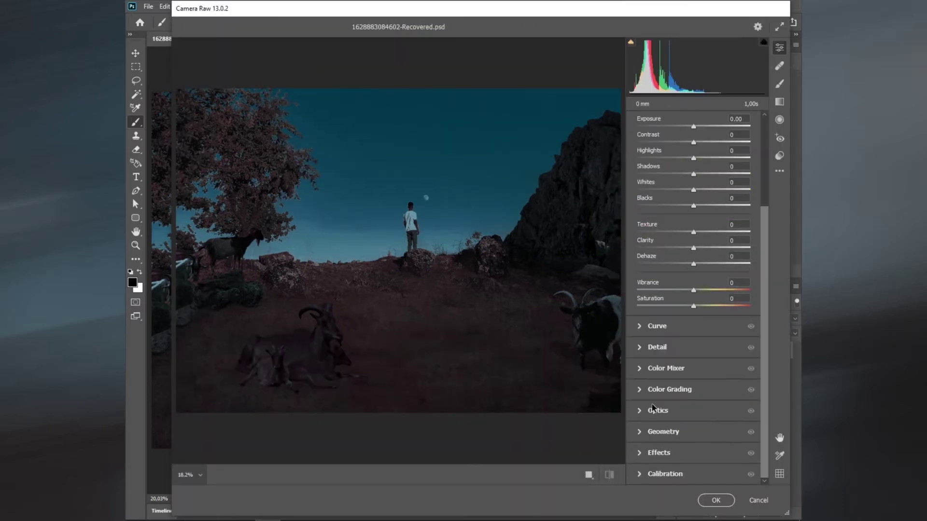
left_click(659, 452)
left_click(642, 310)
left_click(641, 332)
left_click(641, 277)
left_click(721, 123)
left_click(696, 143)
left_click(685, 161)
scroll(696, 148, "up", 1)
In Color Mixer, drop reds saturation to -33, darken warm luminances, brighten blues, and apply.
left_click(636, 226)
left_click(670, 259)
mouse_move(693, 286)
left_mouse_down()
mouse_move(674, 286)
mouse_move(677, 302)
left_mouse_up()
left_click(708, 259)
left_click_drag(693, 318, 674, 318)
left_click_drag(693, 350, 675, 350)
left_click_drag(693, 381, 675, 381)
left_click_drag(693, 397, 676, 397)
mouse_move(693, 365)
left_mouse_down()
mouse_move(730, 366)
mouse_move(613, 369)
mouse_move(676, 362)
mouse_move(665, 318)
left_mouse_up()
mouse_move(677, 303)
left_mouse_down()
mouse_move(661, 302)
mouse_move(665, 286)
left_mouse_up()
left_click(716, 500)
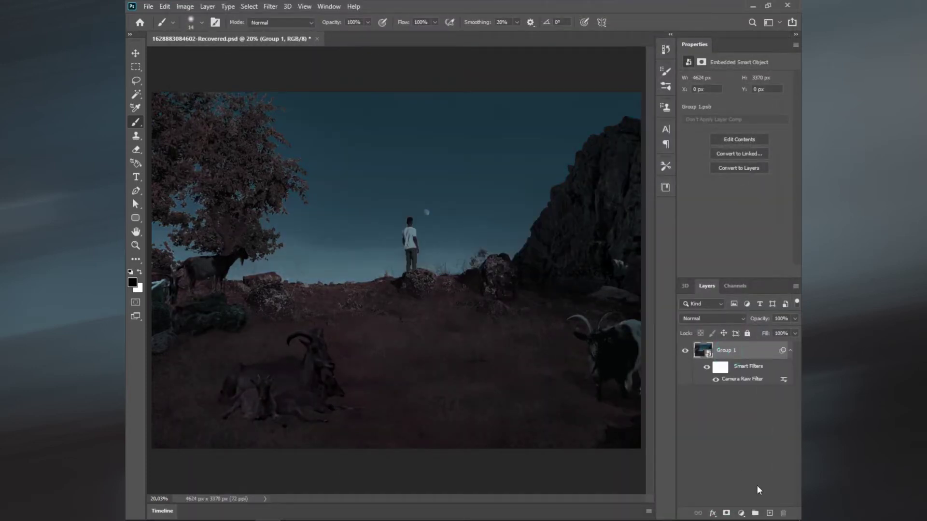
Add an empty Layer 1 and choose the Soft Round brush.
left_click(770, 513)
right_click(338, 302)
left_click(337, 301)
left_click(292, 304)
With a ~479 px brush at 43% opacity, darken the bottom edge and lower-left corner.
left_click_drag(294, 399, 375, 398)
right_click(375, 399)
key("Escape")
key("4")
key("3")
left_click_drag(533, 424, 612, 435)
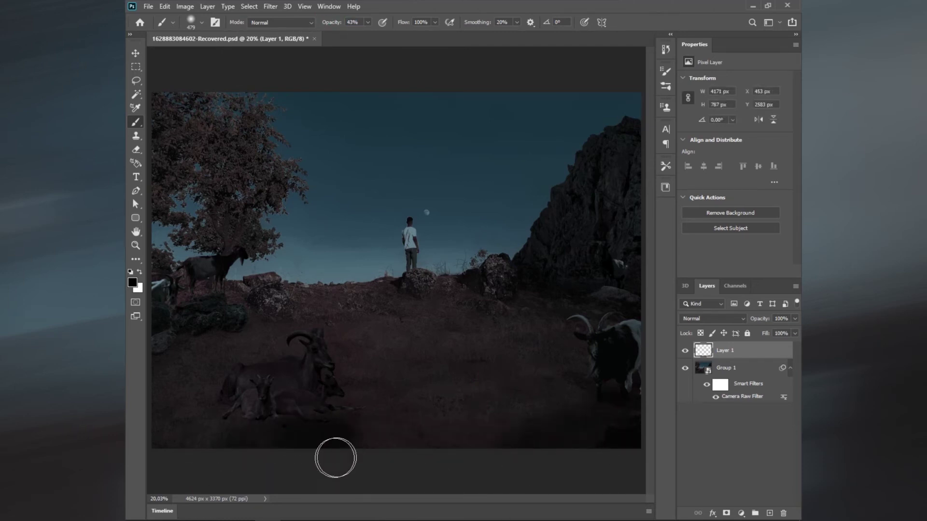
left_click_drag(219, 382, 188, 367)
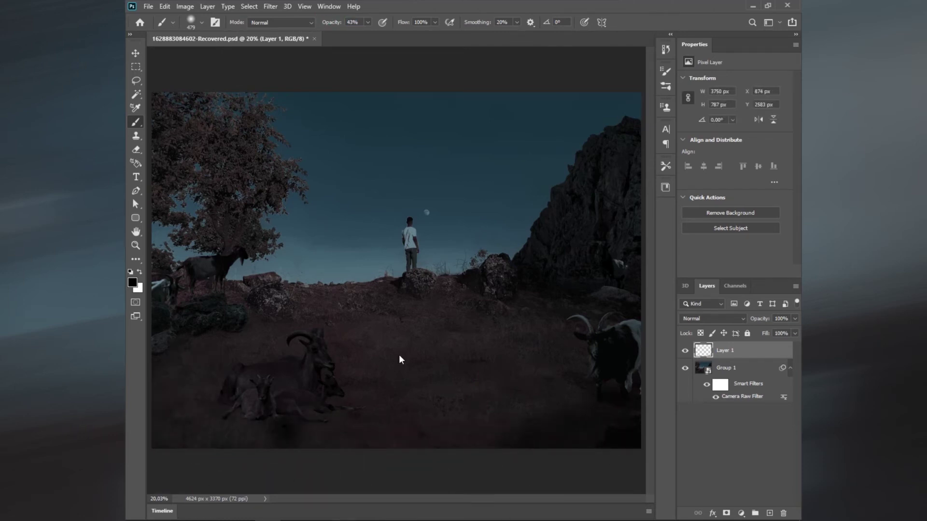
At 16% opacity with a larger brush, paint soft shadow across the foreground hillside.
left_click_drag(397, 327, 434, 389)
left_click_drag(338, 22, 323, 26)
left_click_drag(416, 354, 503, 396)
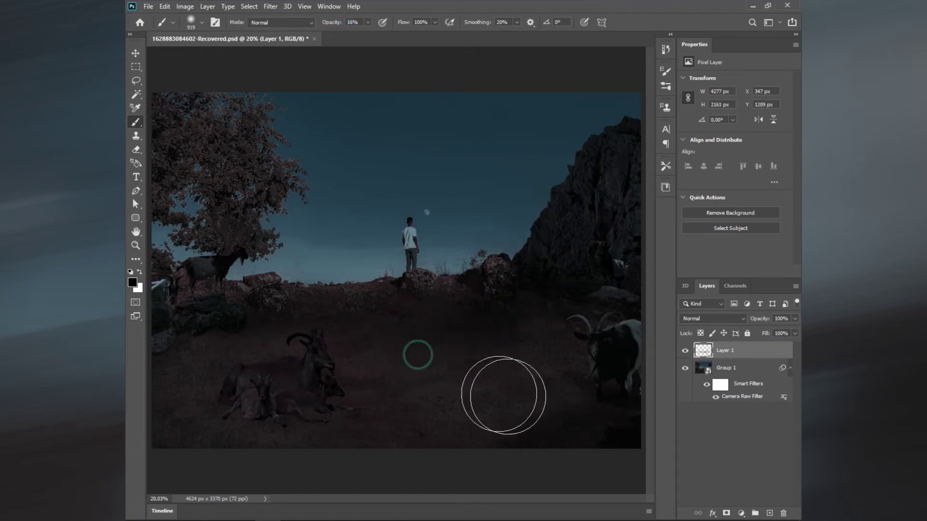
left_click_drag(379, 415, 196, 363)
Zoom into the foreground, shrink the brush to about 139 px, and lower Layer 1 opacity to 87%.
key("ctrl+plus")
key("ctrl+plus")
key("bracketleft")
key("bracketleft")
key("bracketleft")
scroll(323, 408, "left", 3)
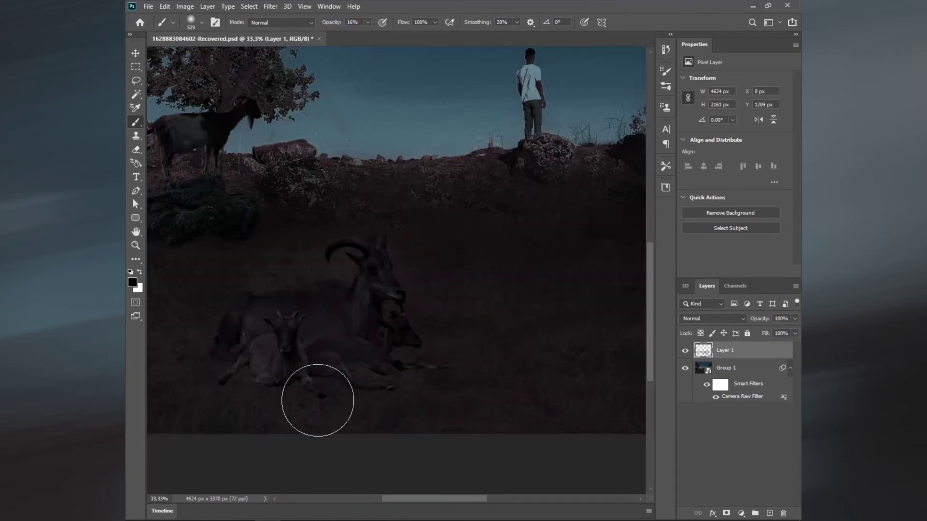
scroll(338, 338, "left", 3)
key("bracketleft")
key("bracketleft")
key("bracketleft")
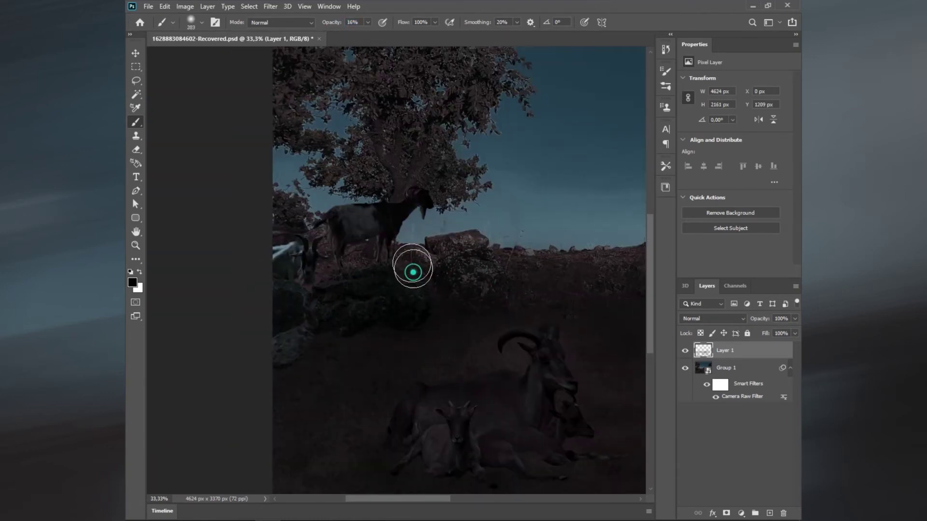
key("bracketleft")
key("bracketleft")
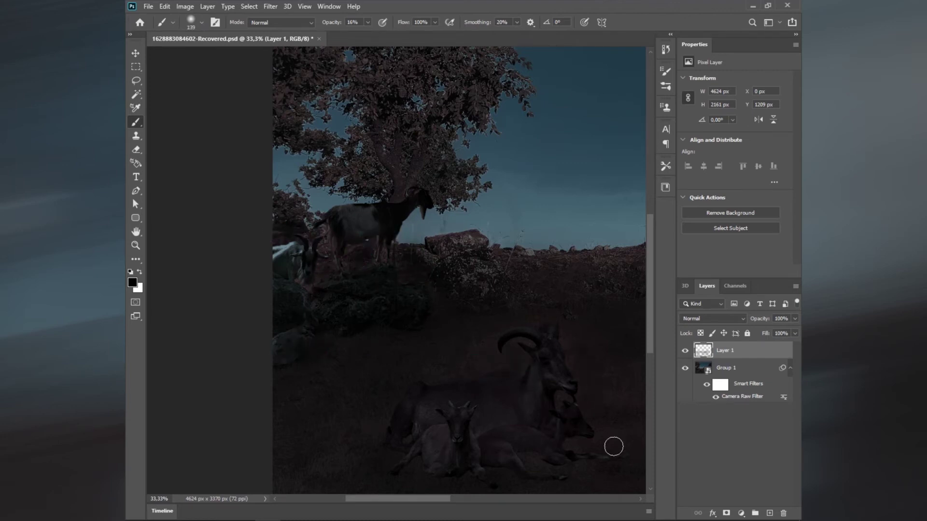
key("ctrl+0")
key("bracketright")
key("bracketright")
key("bracketright")
key("ctrl+plus")
key("ctrl+plus")
key("ctrl+plus")
mouse_move(347, 355)
left_mouse_down()
mouse_move(627, 347)
mouse_move(554, 320)
left_mouse_up()
key("bracketleft")
key("bracketleft")
key("bracketleft")
left_click_drag(154, 285, 259, 283)
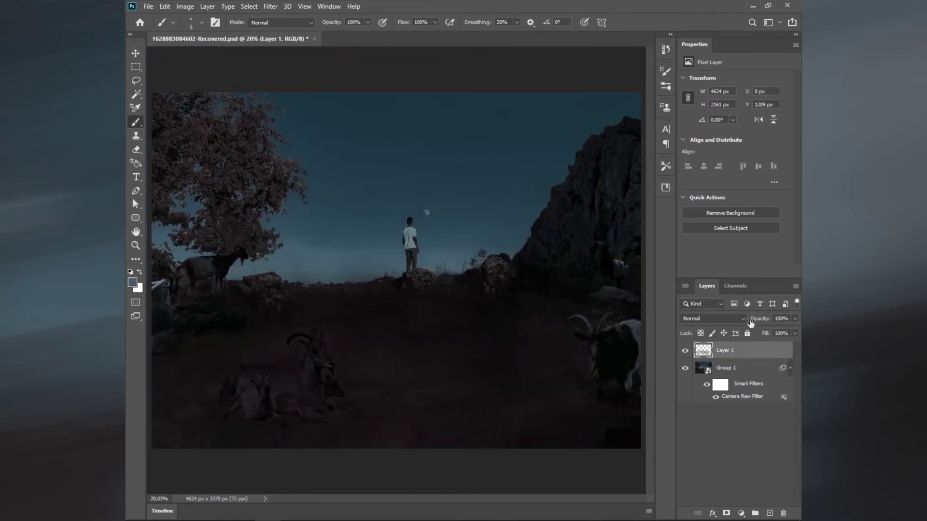
left_click_drag(750, 324, 739, 321)
left_click(136, 149)
Place goat-6514938_1920 onto the canvas from the file folder.
right_click(423, 163)
key("Escape")
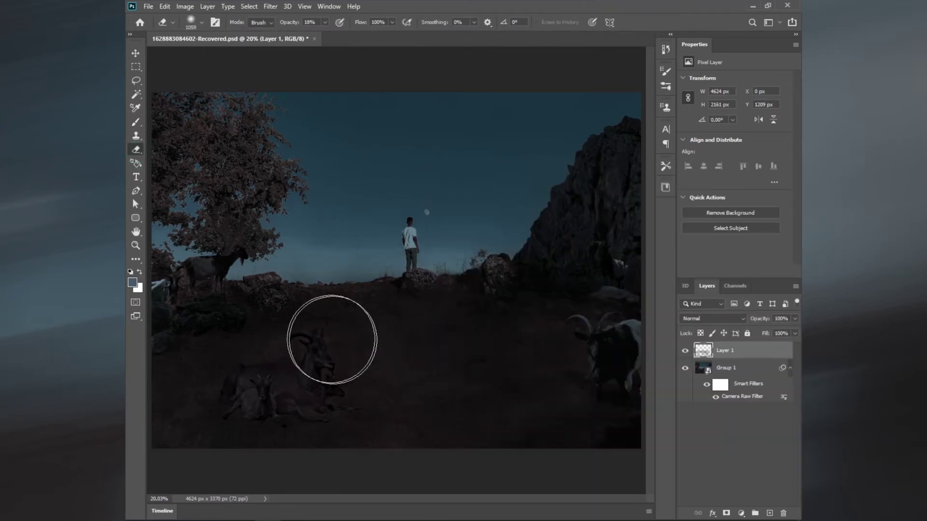
left_click(737, 356)
left_click(685, 351)
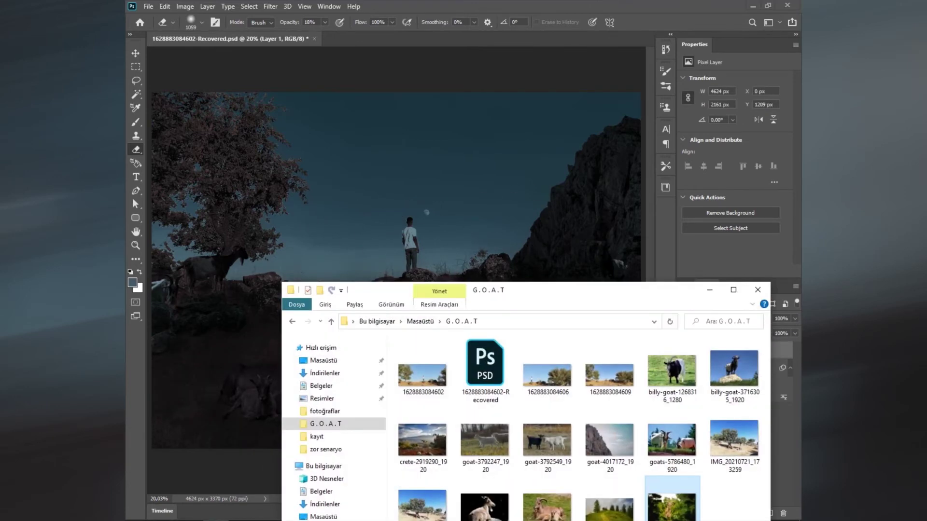
left_click_drag(672, 504, 485, 204)
key("Return")
Free Transform the goat photo to about 560% and run Select Subject on the ram.
left_click(154, 6)
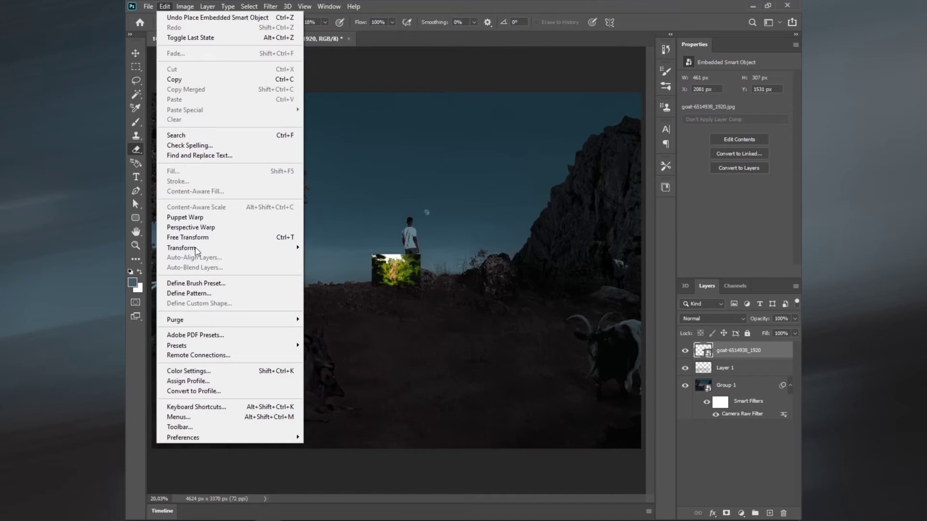
left_click(188, 237)
mouse_move(421, 253)
left_mouse_down()
mouse_move(502, 164)
mouse_move(544, 170)
left_mouse_up()
key("Return")
key("e")
left_click(137, 93)
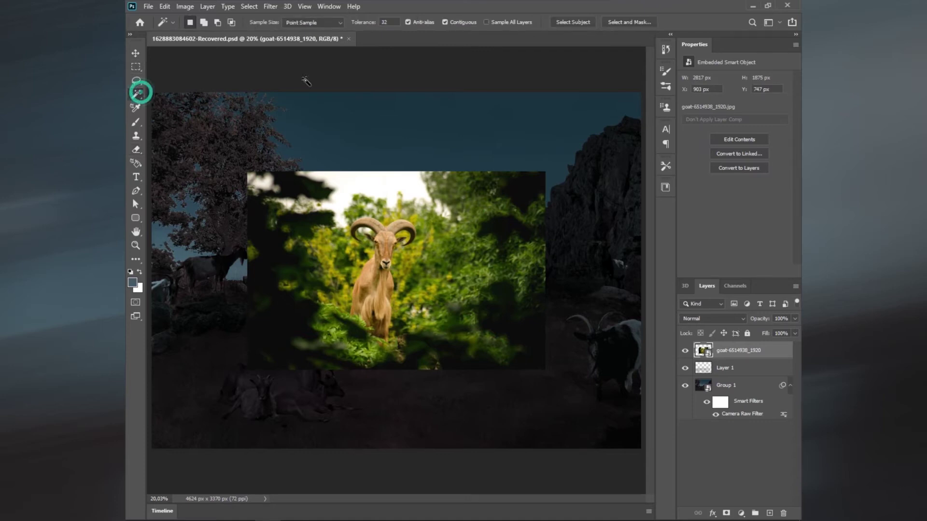
left_click(572, 22)
Add a layer mask from the ram selection and ready a small black brush, zoomed in.
left_click(726, 514)
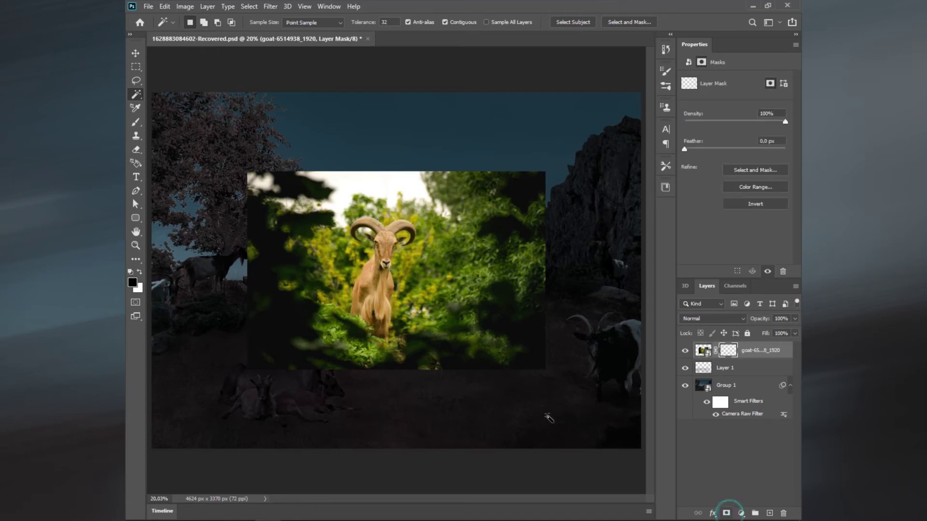
key("b")
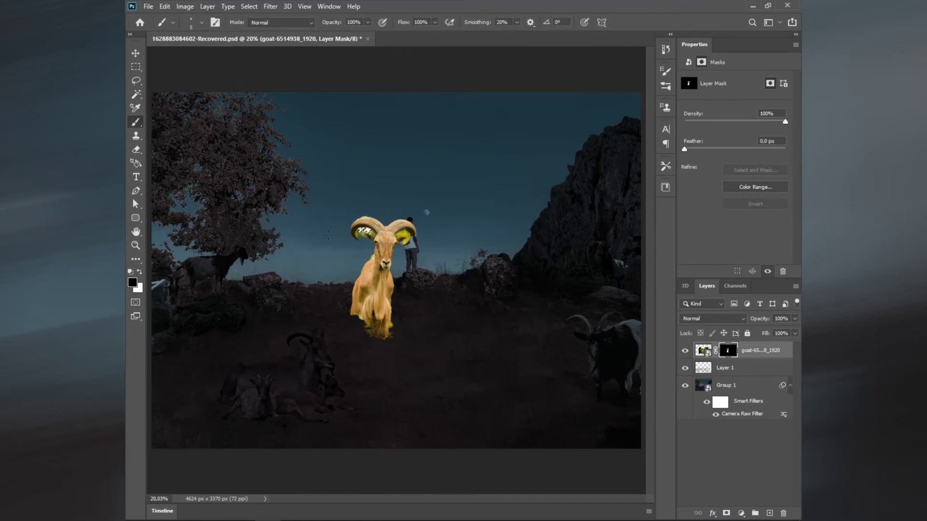
key("x")
scroll(359, 262, "up", 3)
scroll(359, 262, "up", 1)
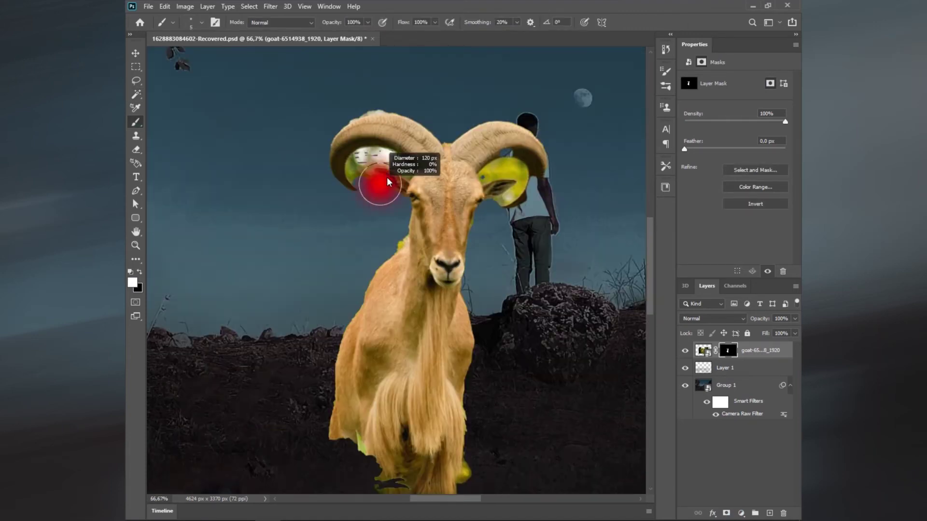
key("x")
scroll(371, 155, "up", 3)
scroll(408, 142, "up", 2)
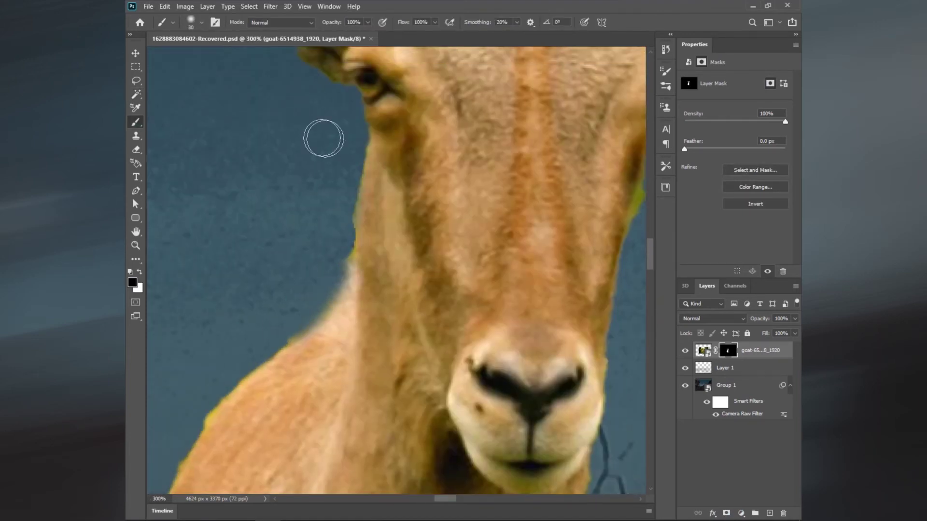
scroll(321, 139, "up", 2)
key("bracketleft")
key("bracketleft")
key("bracketleft")
Paint the mask black along the horn, ear and yellow patch inside the horn's curve.
left_click_drag(258, 202, 403, 250)
mouse_move(257, 265)
left_mouse_down()
mouse_move(306, 279)
mouse_move(306, 327)
mouse_move(443, 490)
left_mouse_up()
mouse_move(366, 263)
left_mouse_down()
mouse_move(569, 209)
mouse_move(364, 306)
mouse_move(391, 273)
left_mouse_up()
key("ctrl+z")
key("ctrl+z")
key("ctrl+z")
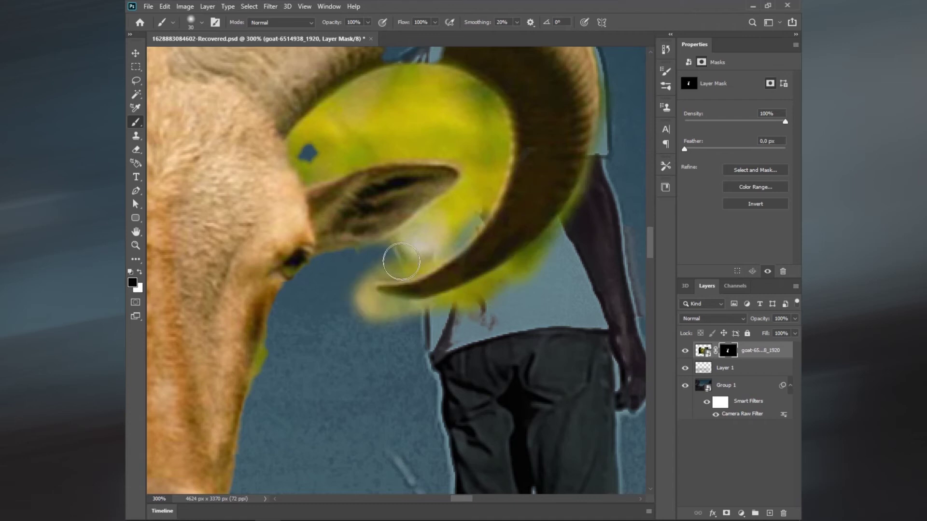
key("bracketleft")
key("bracketleft")
key("bracketleft")
mouse_move(447, 193)
left_mouse_down()
mouse_move(338, 176)
mouse_move(330, 101)
left_mouse_up()
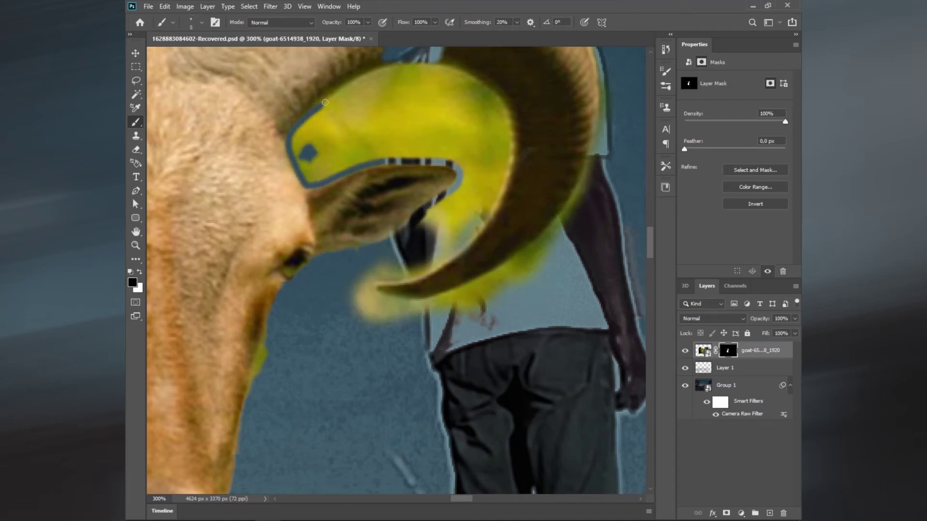
left_click_drag(498, 56, 414, 127)
key("bracketright")
key("bracketright")
key("bracketright")
left_click_drag(299, 103, 376, 126)
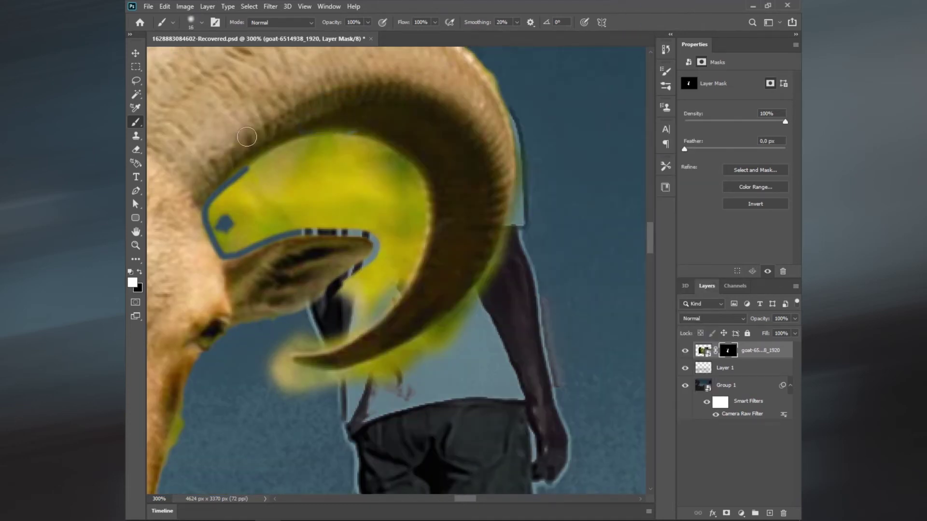
mouse_move(251, 164)
left_mouse_down()
mouse_move(412, 175)
mouse_move(457, 318)
mouse_move(501, 202)
left_mouse_up()
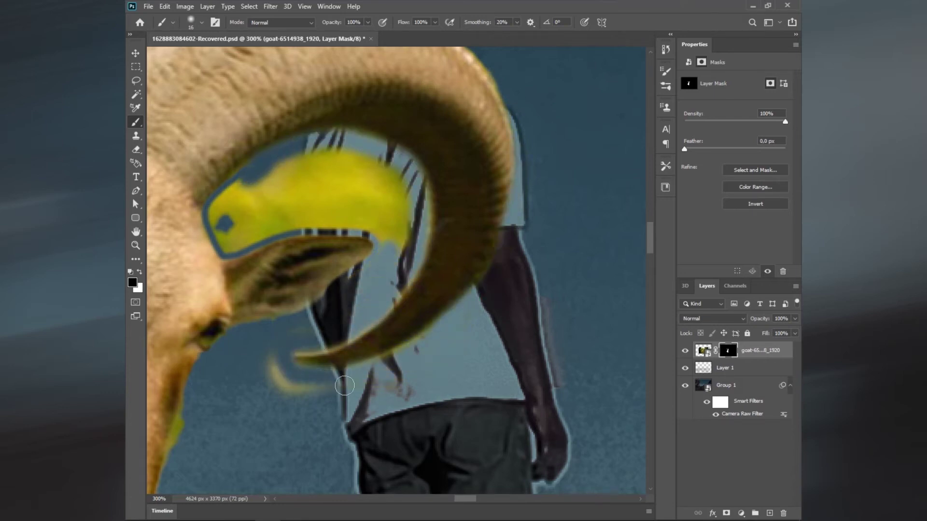
left_click_drag(328, 386, 289, 356)
Lasso the leftover yellow area, paint it out, deselect, and fit the view.
key("l")
left_click_drag(405, 157, 291, 147)
left_click_drag(360, 238, 371, 242)
key("b")
left_click_drag(309, 193, 268, 165)
key("ctrl+d")
key("ctrl+0")
Free Transform the ram image, moving it up-right, and switch to Perspective.
left_click(754, 357)
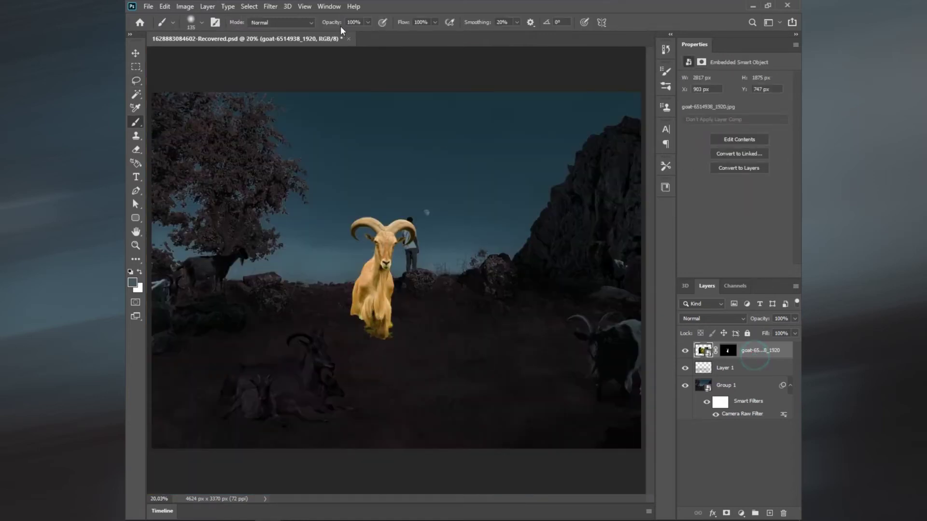
left_click(164, 7)
left_click(178, 235)
left_click_drag(387, 271, 456, 204)
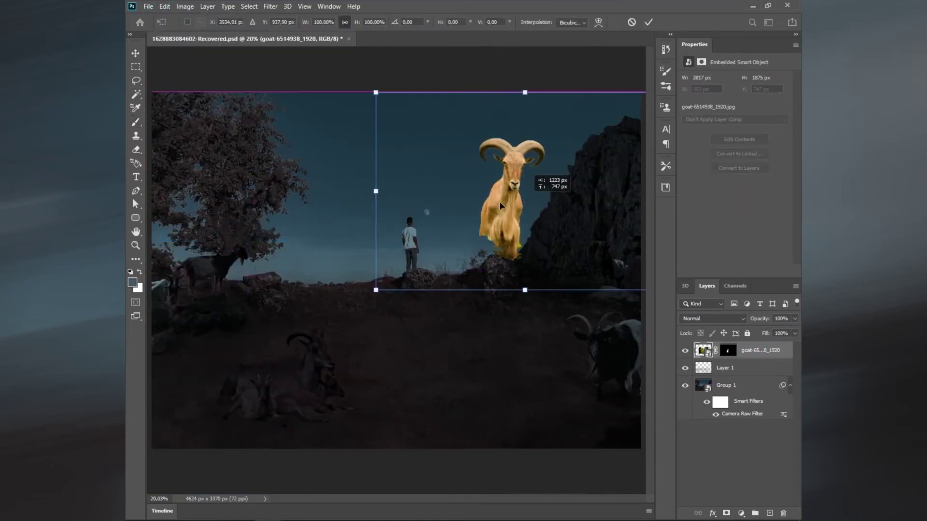
right_click(458, 204)
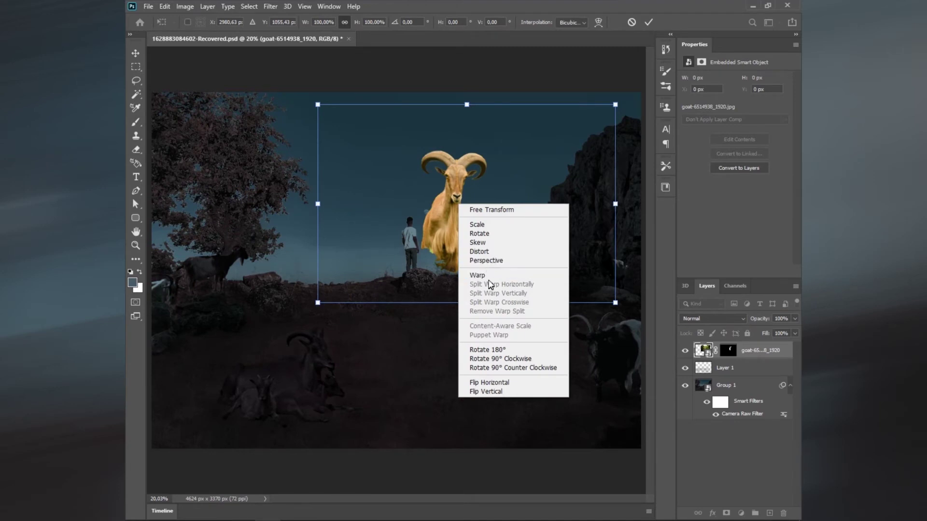
left_click(486, 261)
Pull the corners outward to enlarge the ram against the rock face and commit.
left_click_drag(615, 302, 641, 284)
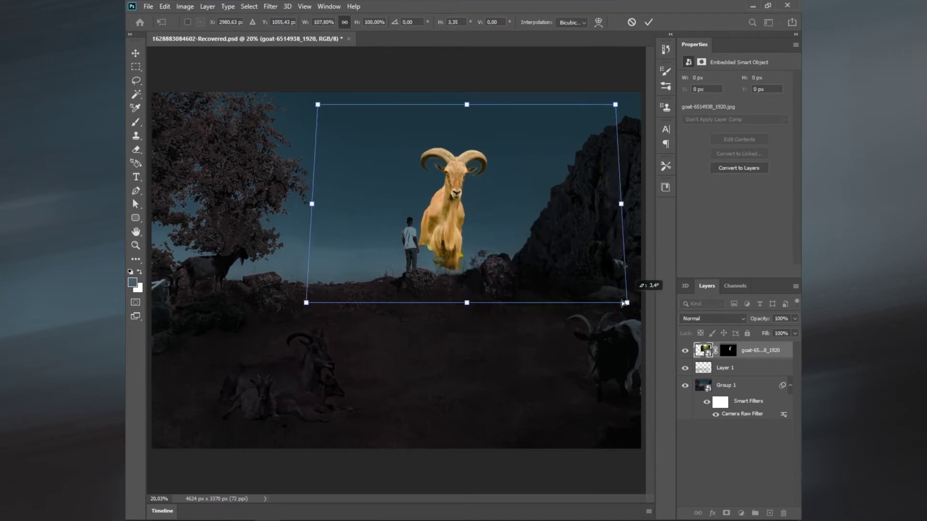
right_click(514, 222)
left_click(543, 278)
mouse_move(615, 104)
left_mouse_down()
mouse_move(638, 104)
mouse_move(637, 78)
left_mouse_up()
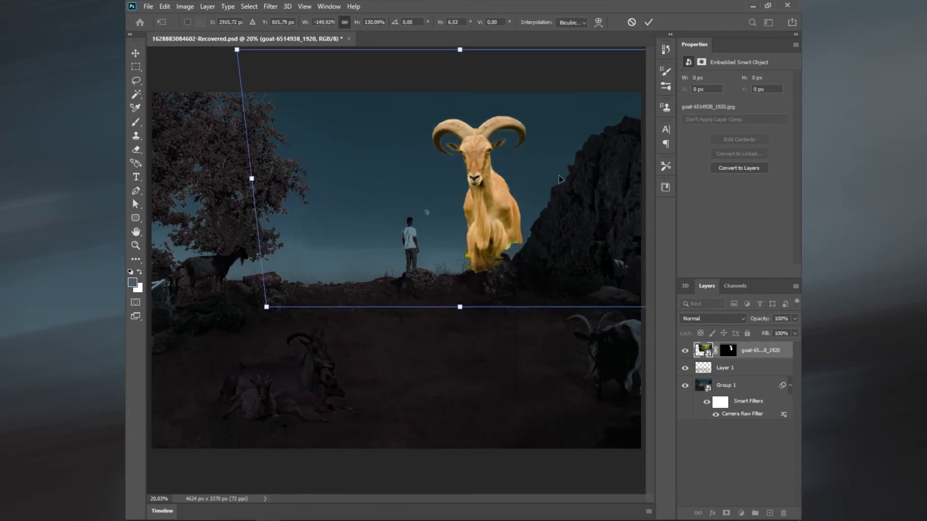
left_click_drag(637, 78, 646, 81)
left_click(648, 22)
On the ram's mask, fade its legs and lower body with a 564 px brush at 58%, then 20%.
key("b")
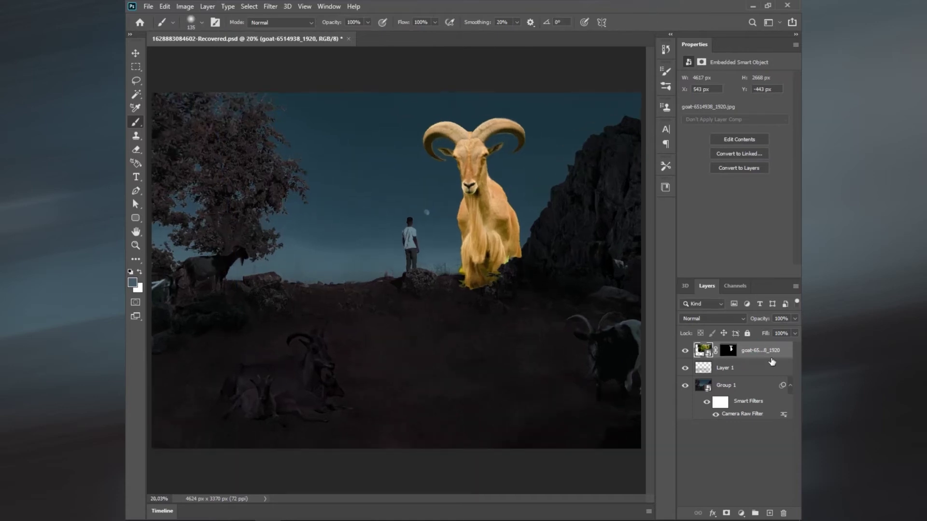
left_click(728, 350)
key("5")
key("8")
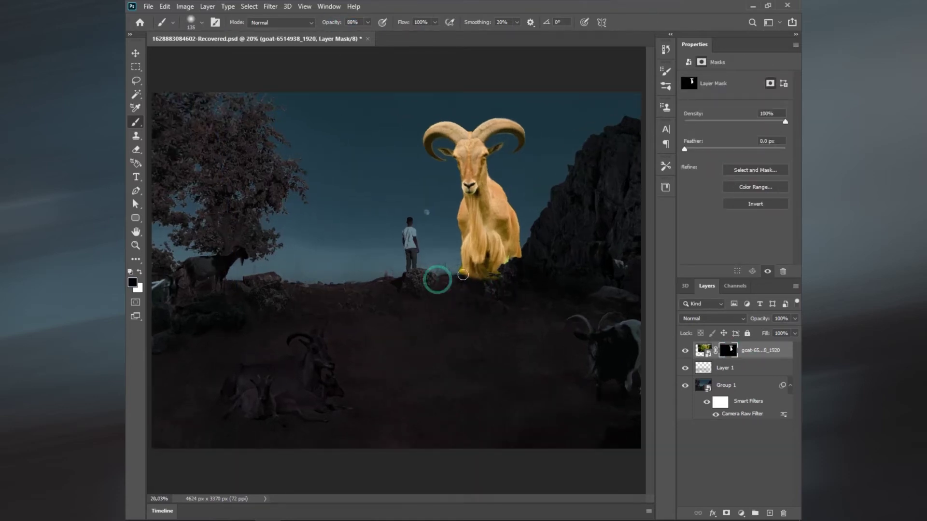
left_click_drag(469, 279, 464, 259)
key("2")
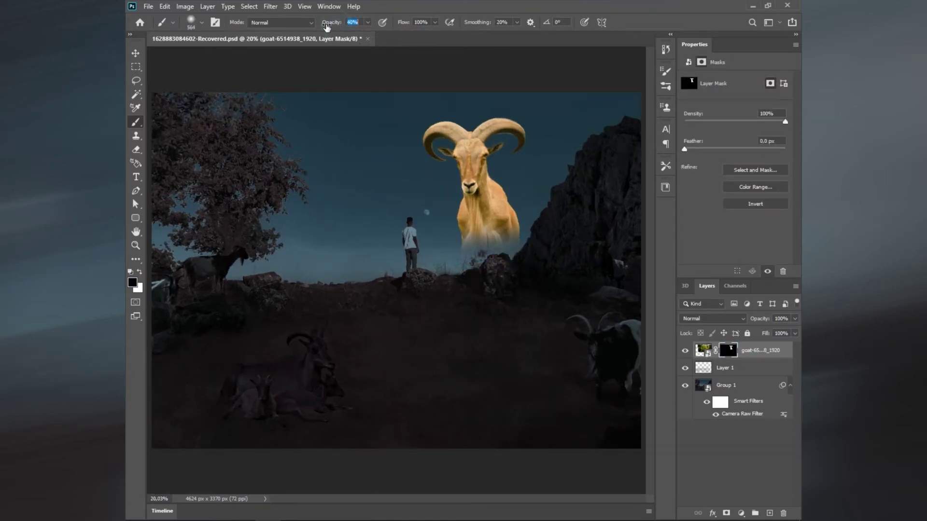
left_click_drag(475, 227, 469, 265)
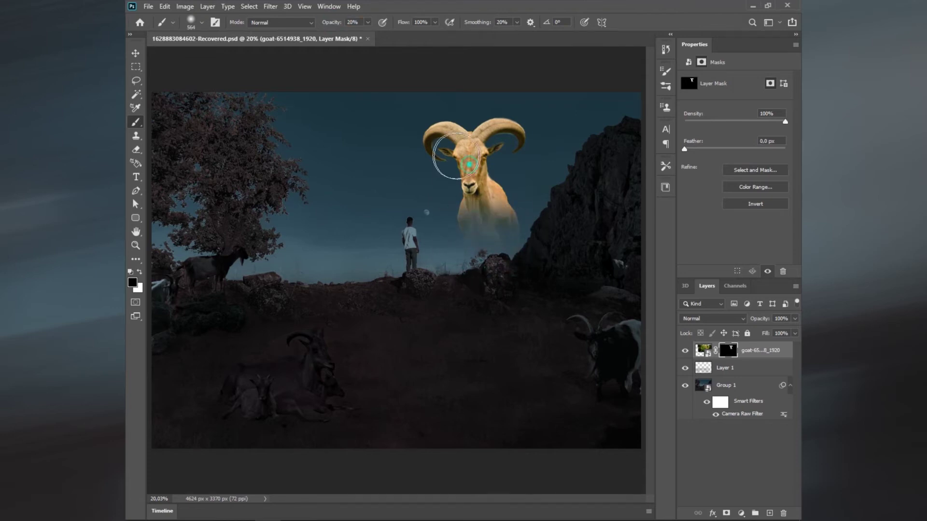
Set white as foreground, brush opacity to 9%, and target the ram image thumbnail.
key("x")
left_click_drag(333, 25, 328, 25)
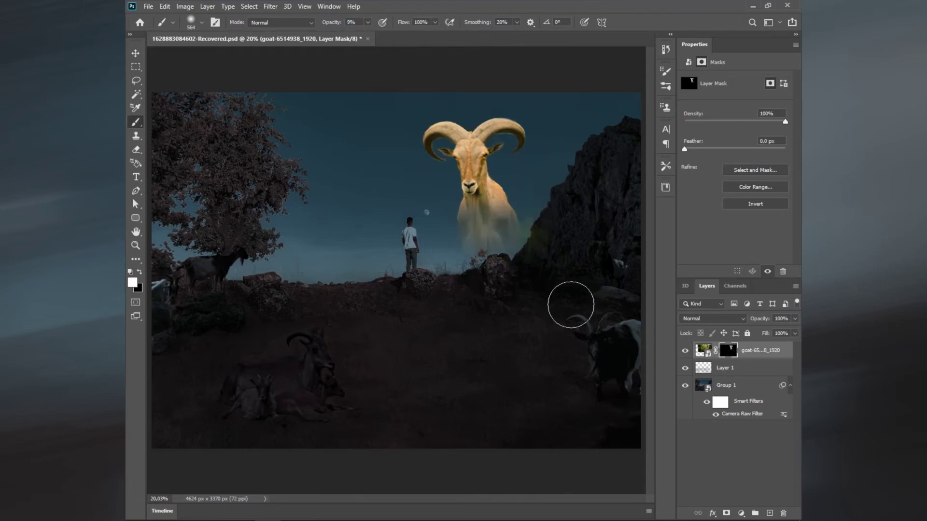
left_click(702, 350)
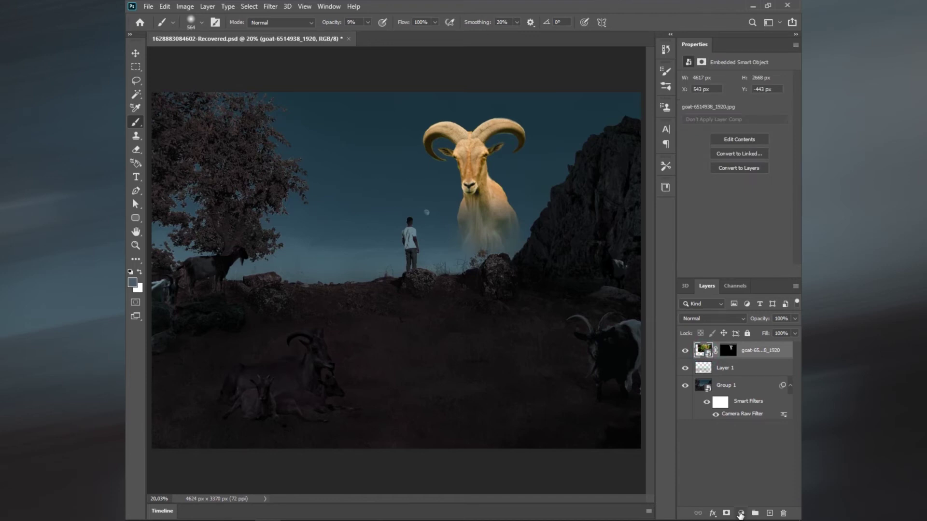
Add a clipped Vibrance layer lowering the ram's saturation and vibrance.
left_click(740, 513)
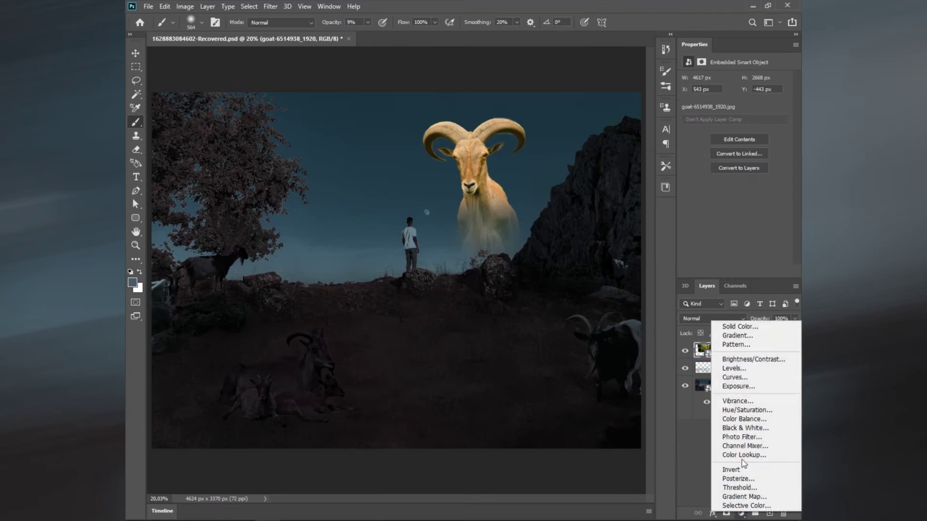
left_click(743, 404)
left_click(720, 271)
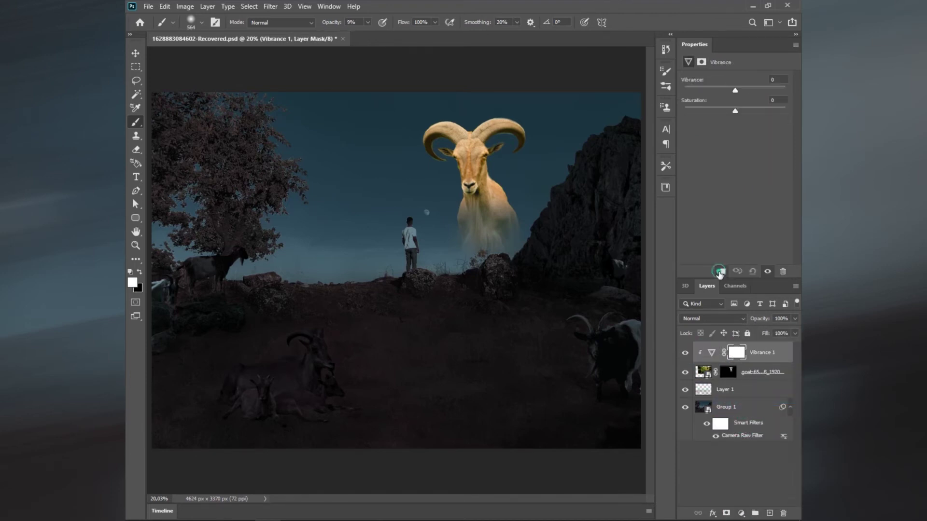
left_click_drag(735, 112, 690, 112)
left_click_drag(733, 90, 700, 90)
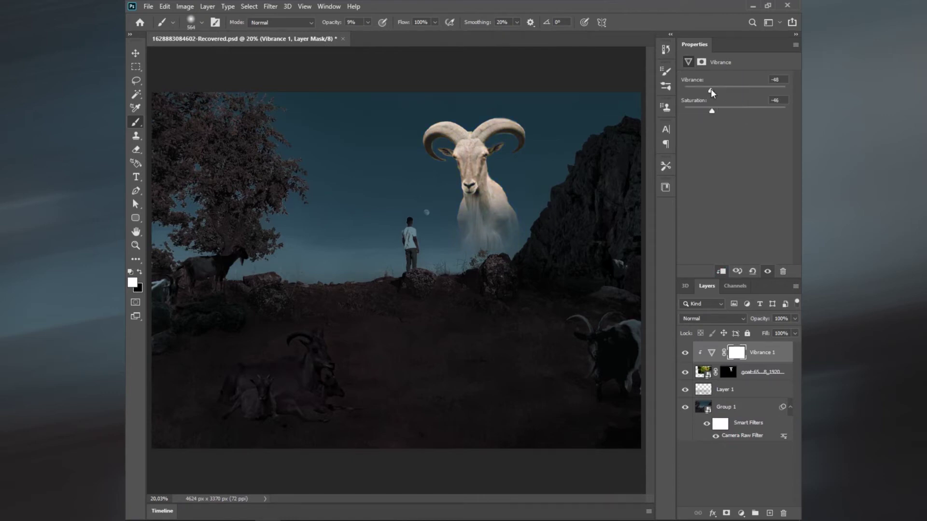
Add a clipped Color Balance layer shifting the ram's midtones toward cyan and blue.
left_click(741, 513)
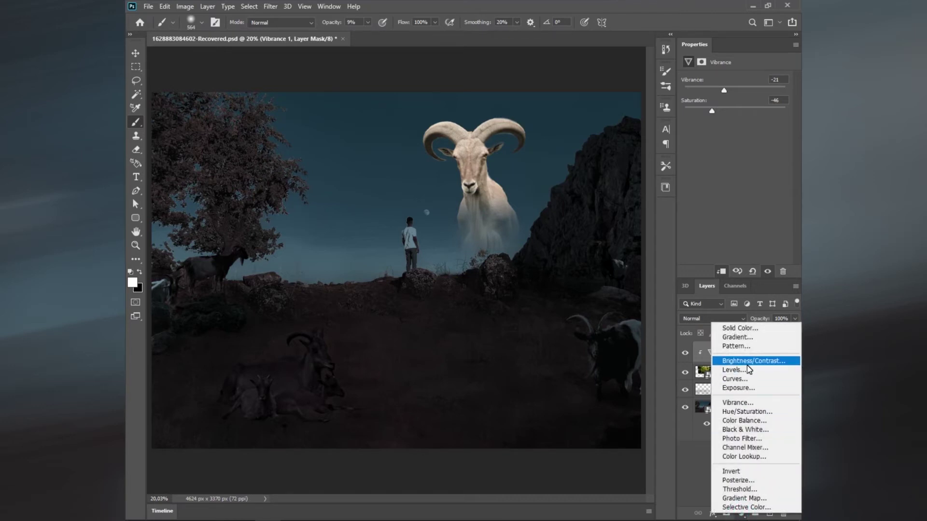
left_click(743, 421)
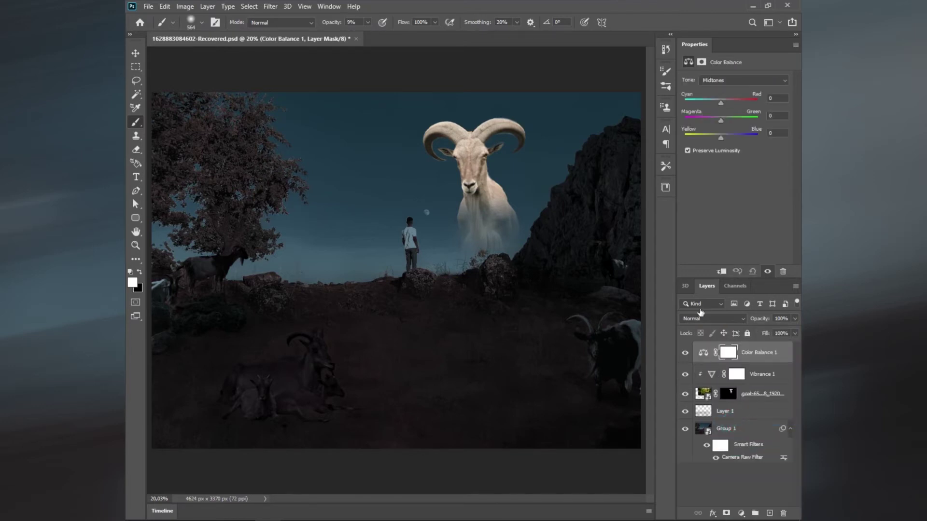
left_click(721, 272)
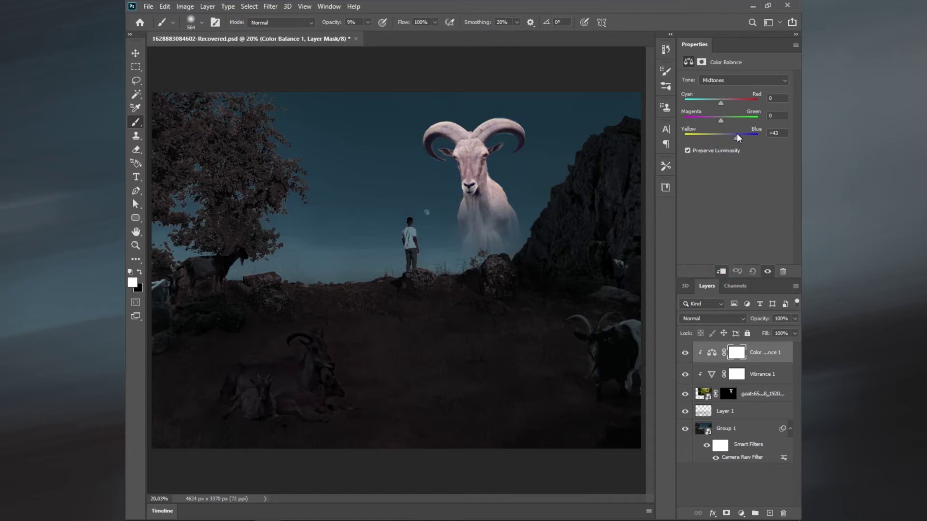
mouse_move(720, 103)
left_mouse_down()
mouse_move(702, 102)
mouse_move(737, 139)
left_mouse_up()
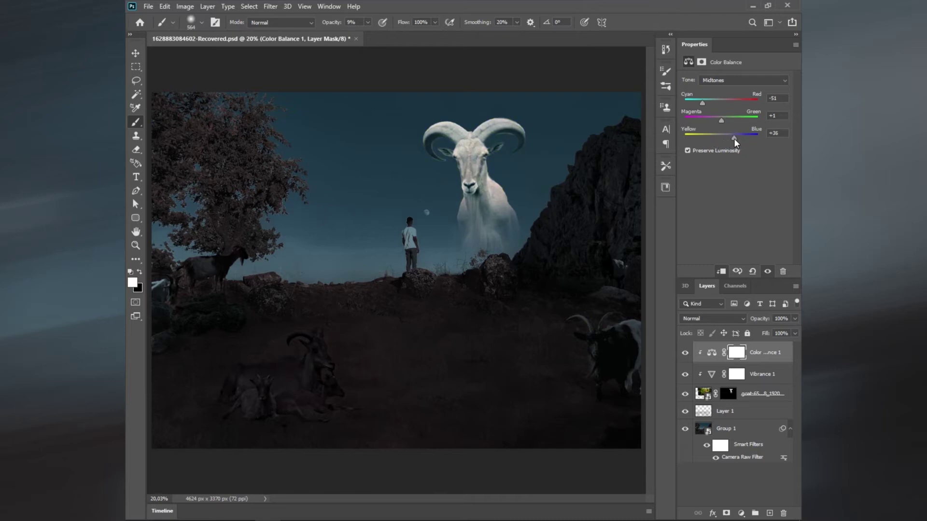
left_click(736, 353)
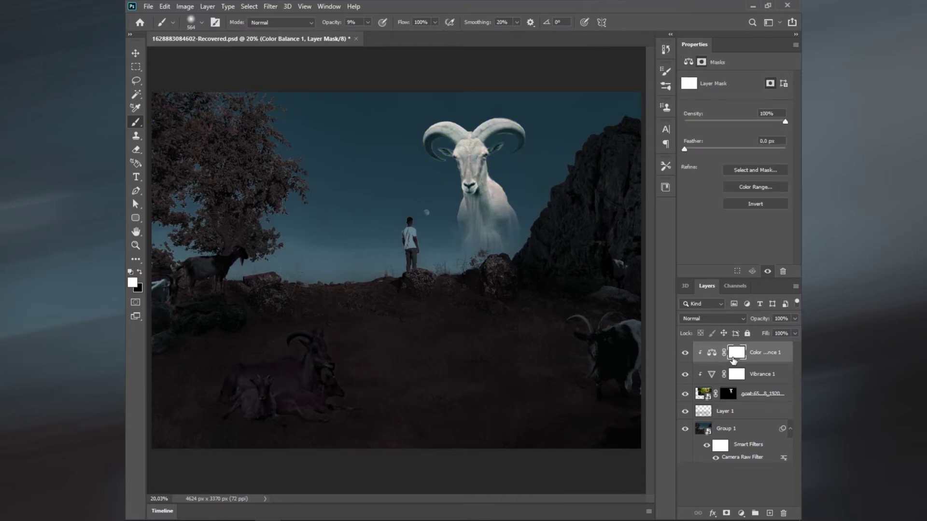
Add a Brightness/Contrast layer that darkens the ram and reduces contrast.
left_click(739, 513)
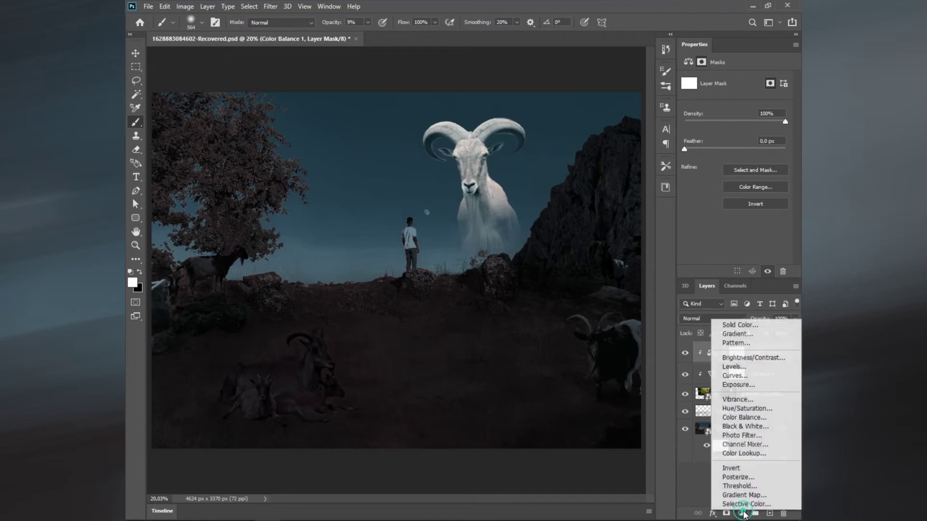
left_click(749, 360)
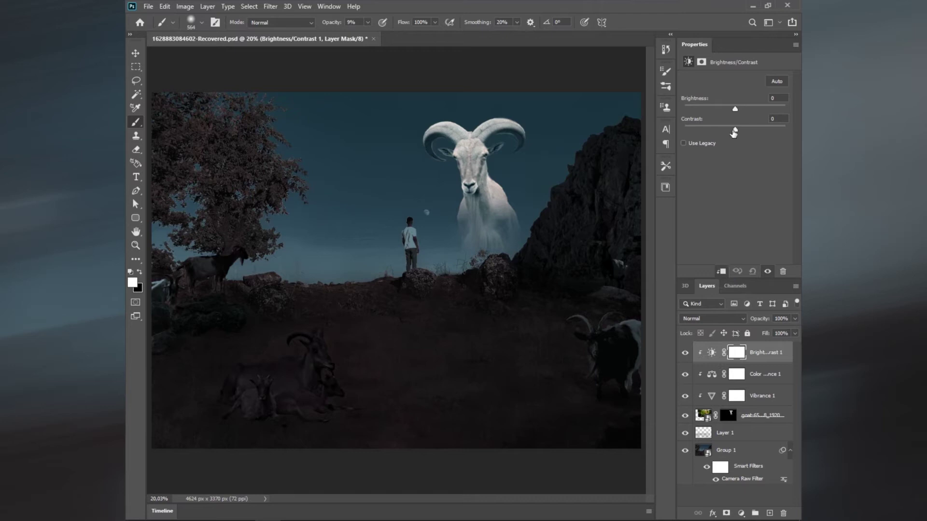
mouse_move(734, 109)
left_mouse_down()
mouse_move(720, 108)
mouse_move(786, 126)
mouse_move(721, 129)
mouse_move(716, 110)
left_mouse_up()
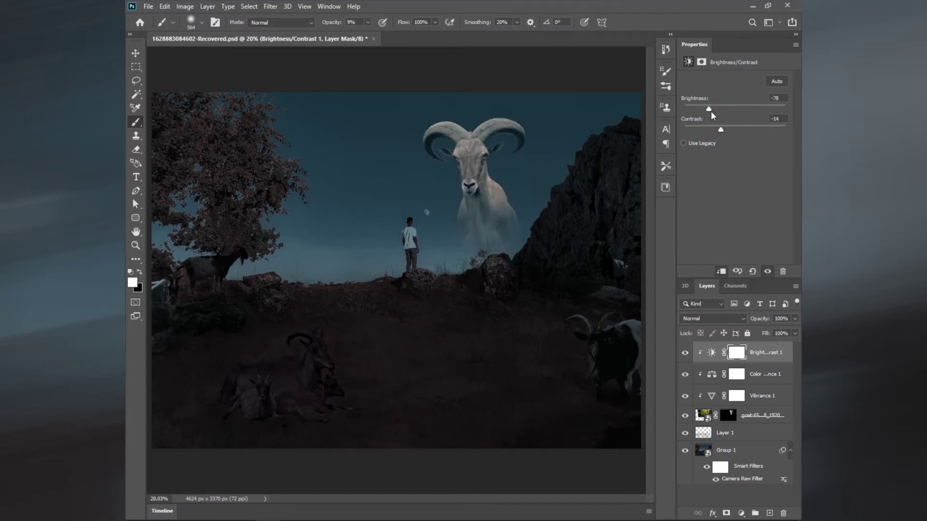
Add a clipped Hue/Saturation layer: saturation -30, lightness -31, 50% opacity.
left_click(741, 513)
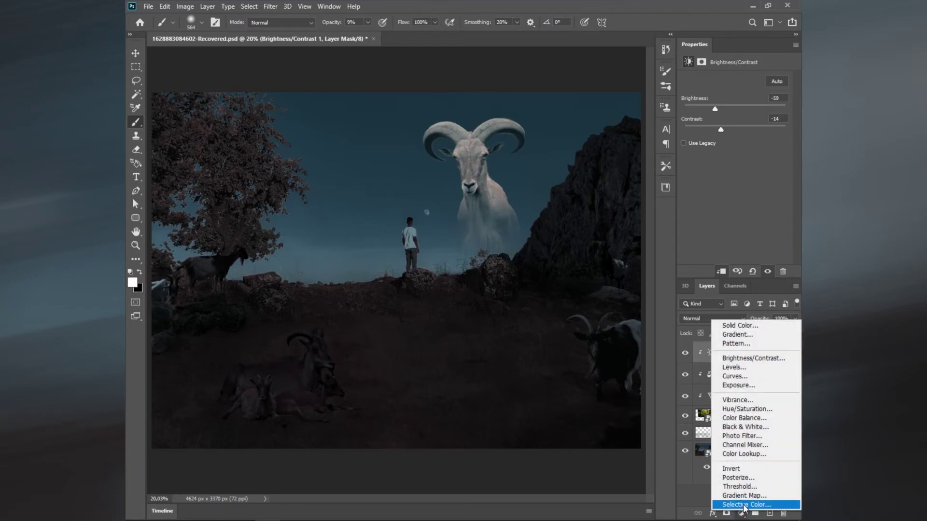
left_click(737, 411)
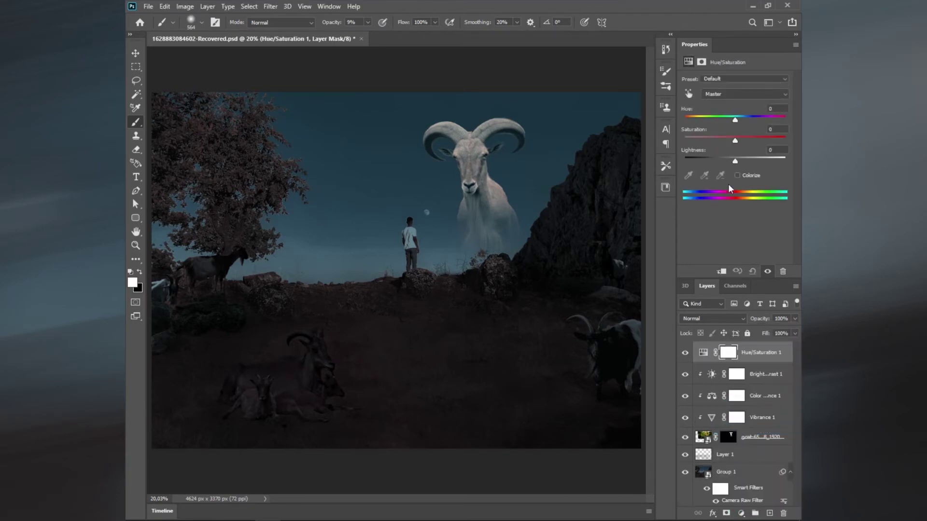
left_click(722, 271)
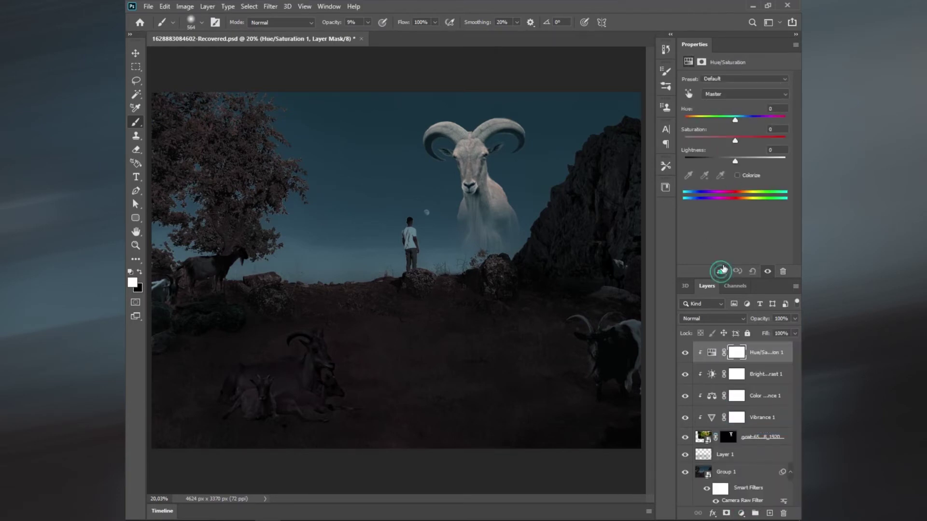
mouse_move(734, 161)
left_mouse_down()
mouse_move(757, 156)
mouse_move(735, 161)
mouse_move(719, 140)
left_mouse_up()
left_click(777, 108)
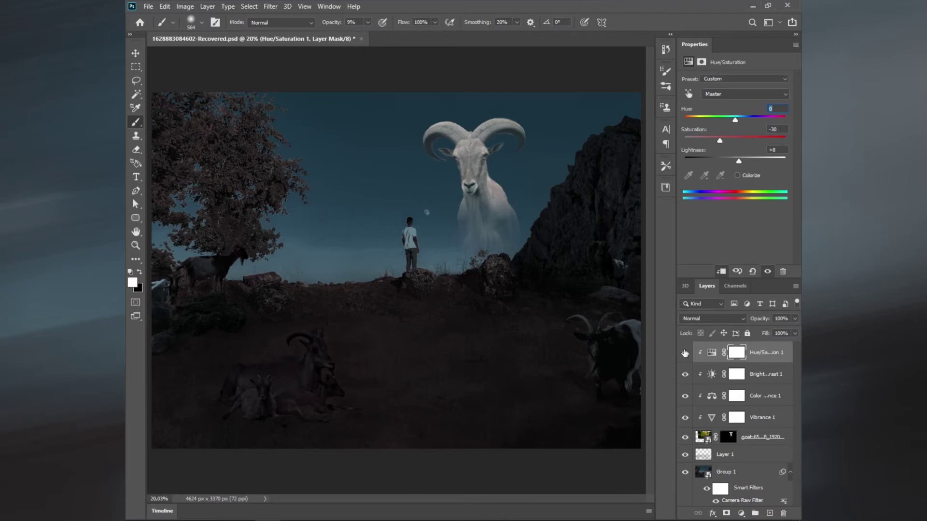
key("5")
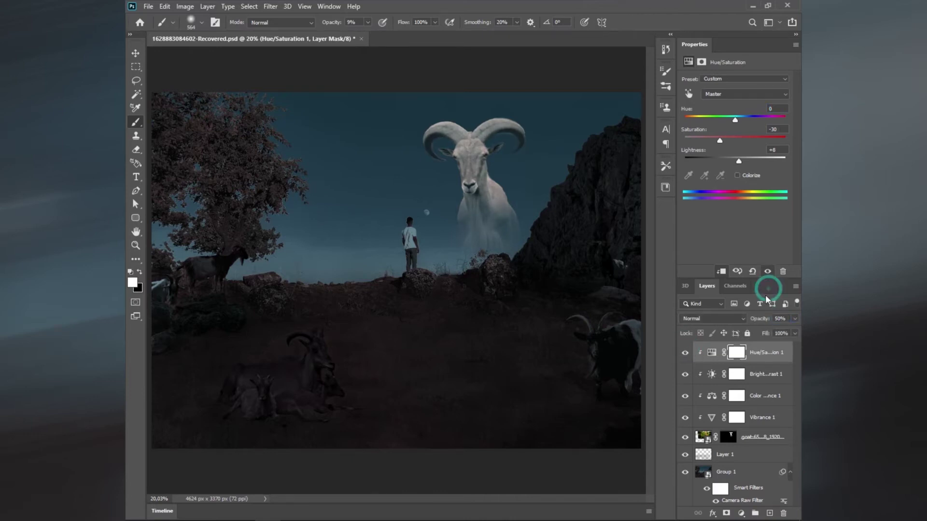
left_click_drag(732, 161, 719, 161)
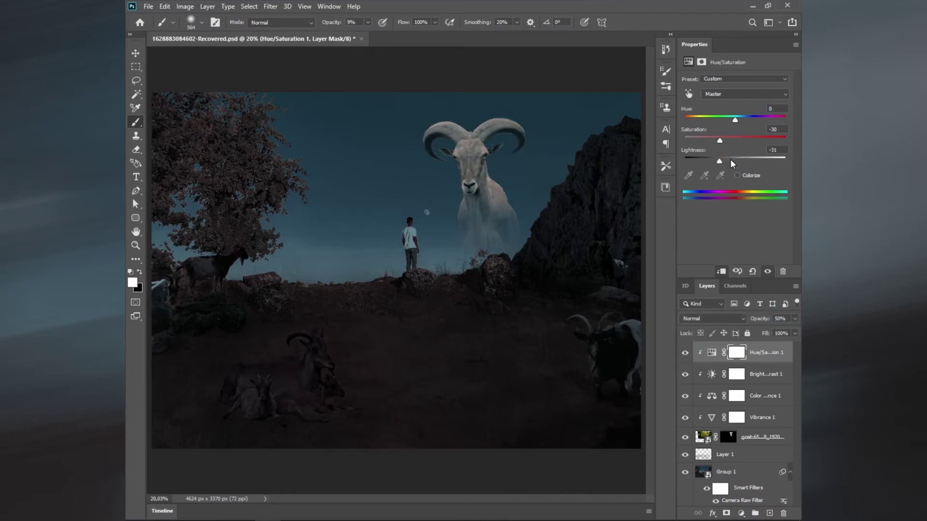
Select the ram with its four adjustment layers and group them into Group 2.
left_click(733, 441)
key("ctrl+minus")
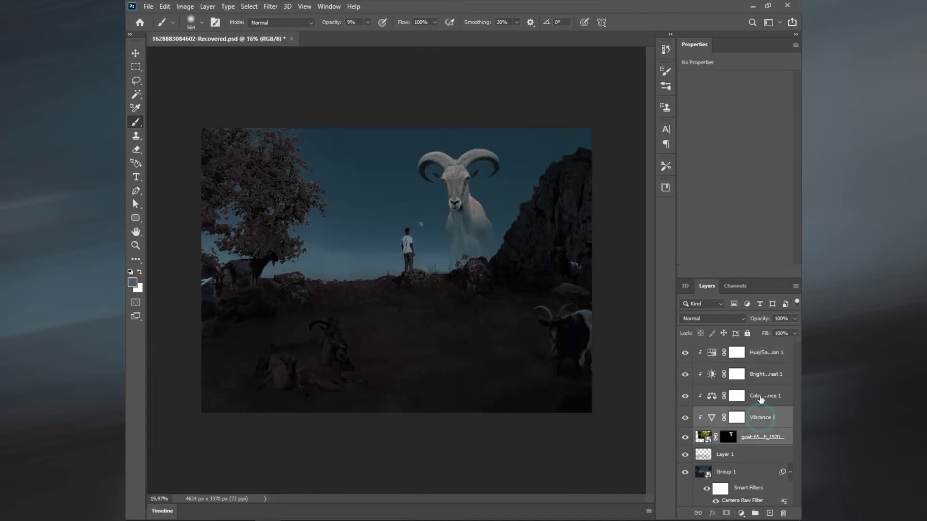
left_click(760, 396, "shift")
left_click(763, 378, "shift")
left_click(761, 352, "shift")
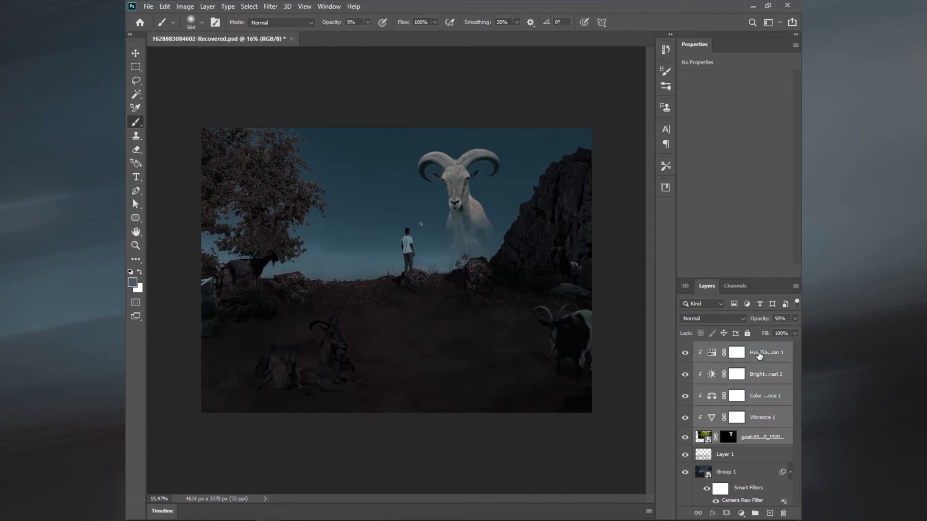
left_click(755, 513)
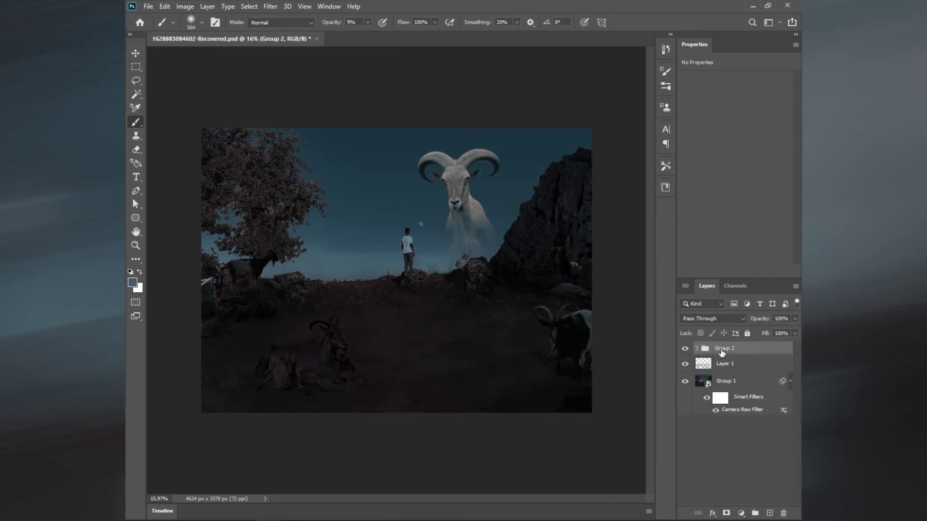
Rename the new group to goat 1 and drag out a duplicate of it.
double_click(724, 349)
type("goat 1")
left_click_drag(724, 351, 769, 513)
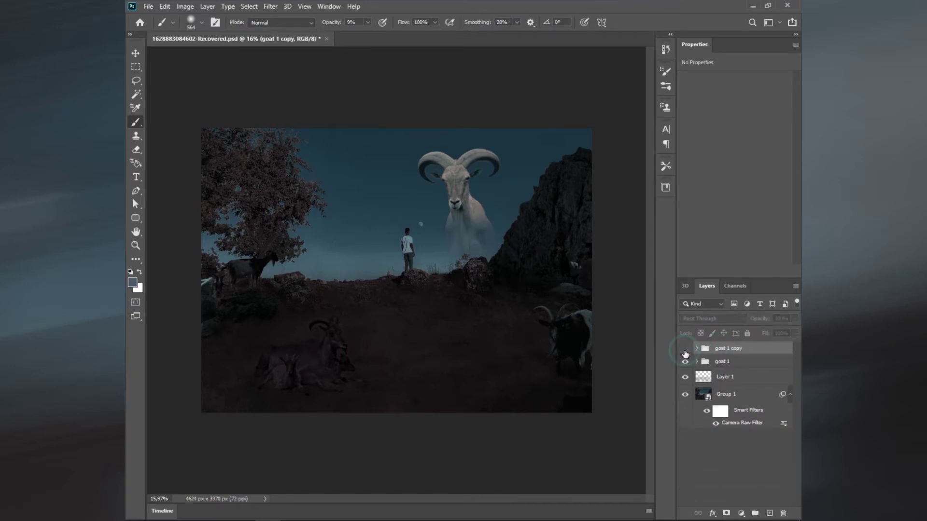
Free Transform the ram in goat 1 slightly larger and nudge it lower in the sky.
left_click(701, 362)
left_click(711, 463)
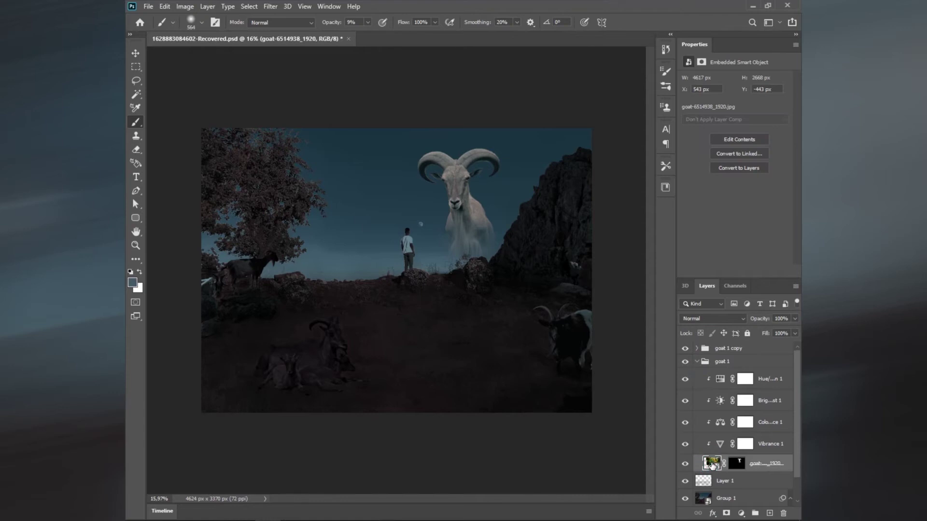
left_click(165, 6)
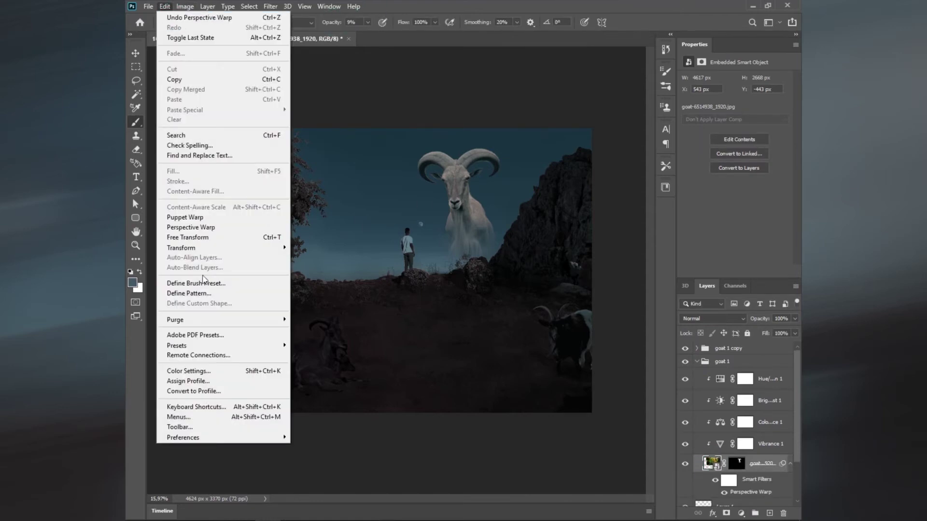
left_click(218, 242)
key("Return")
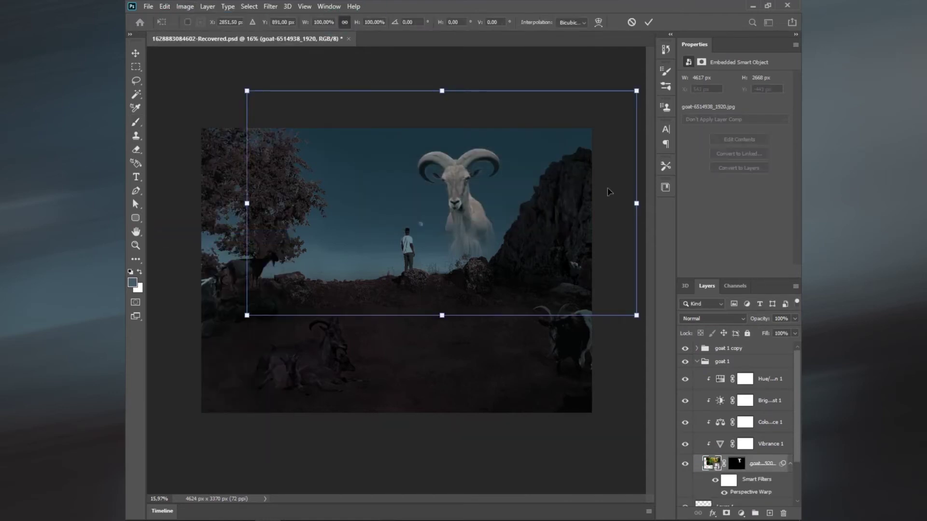
left_click_drag(636, 91, 643, 78)
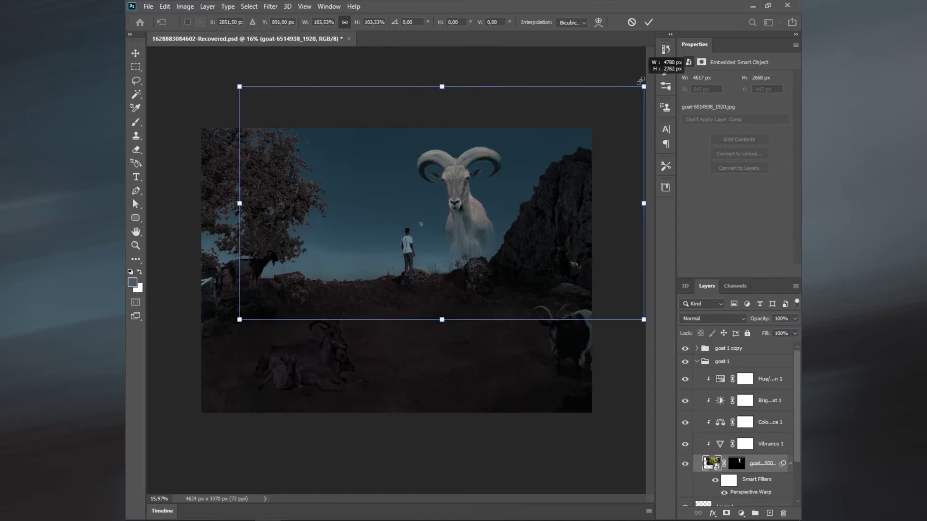
left_click_drag(642, 78, 647, 73)
left_click_drag(574, 166, 575, 170)
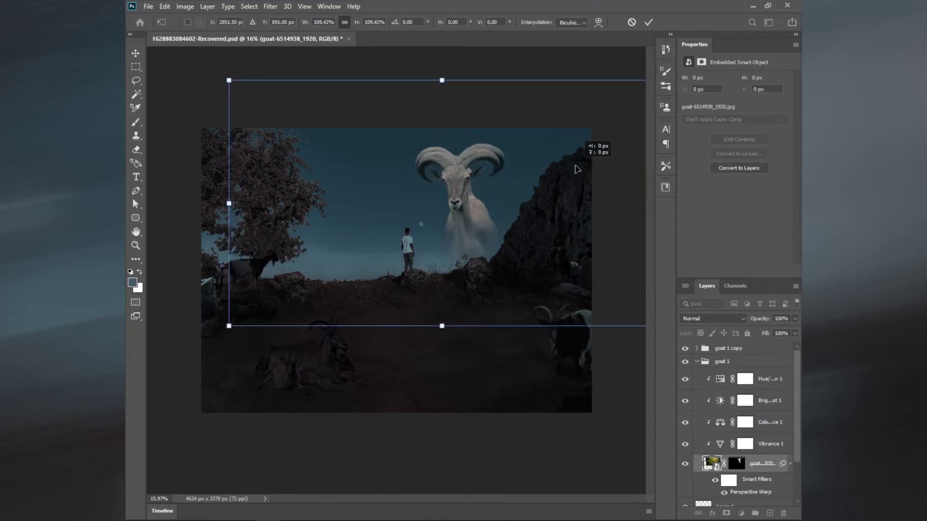
left_click(648, 23)
Convert the ram layer to a smart object and apply Motion Blur at angle 8, distance 504.
right_click(763, 466)
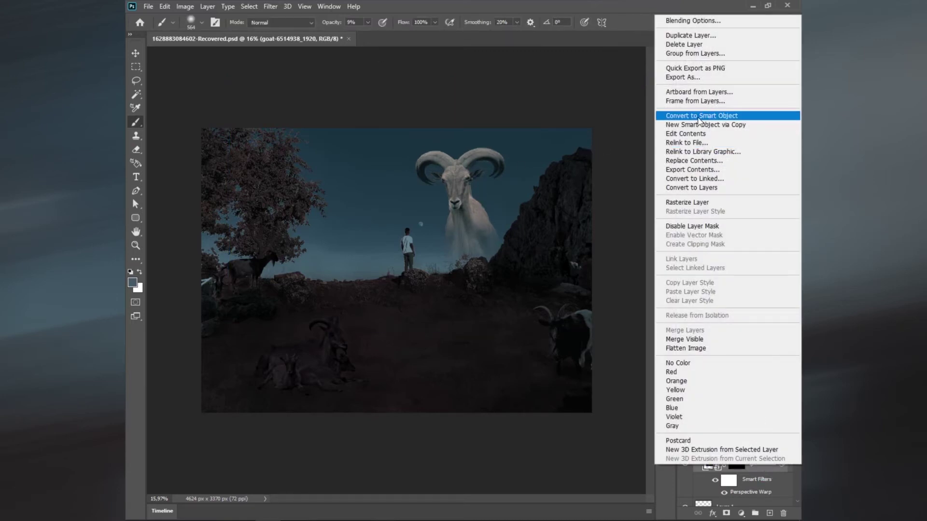
left_click(696, 116)
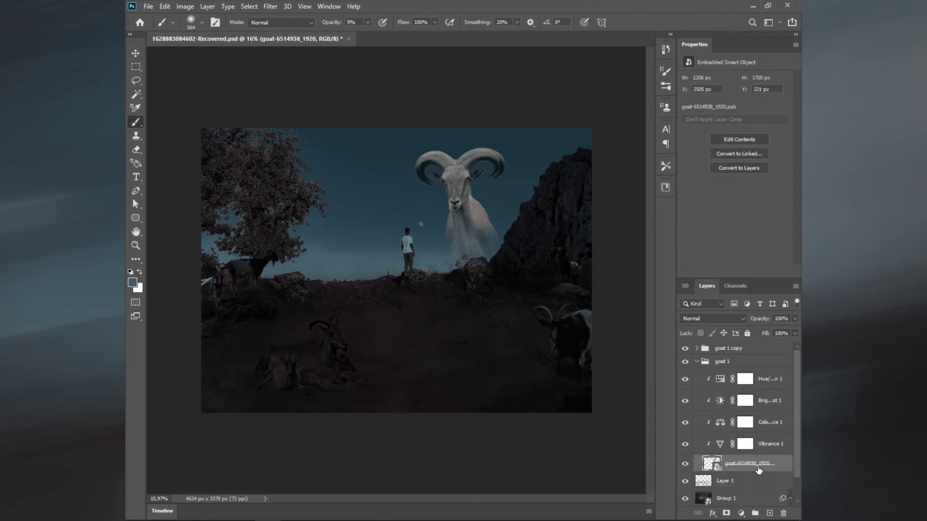
left_click(271, 7)
mouse_move(276, 126)
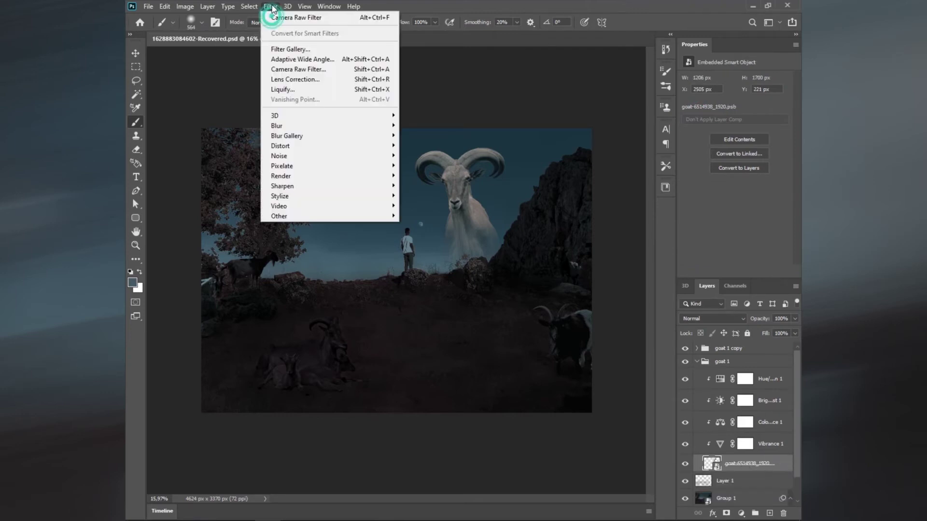
left_click(426, 185)
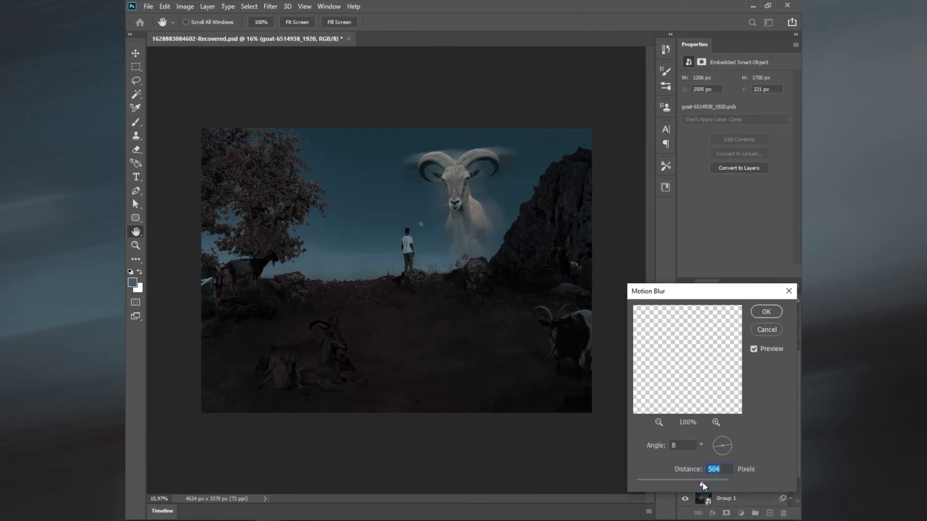
left_click(765, 312)
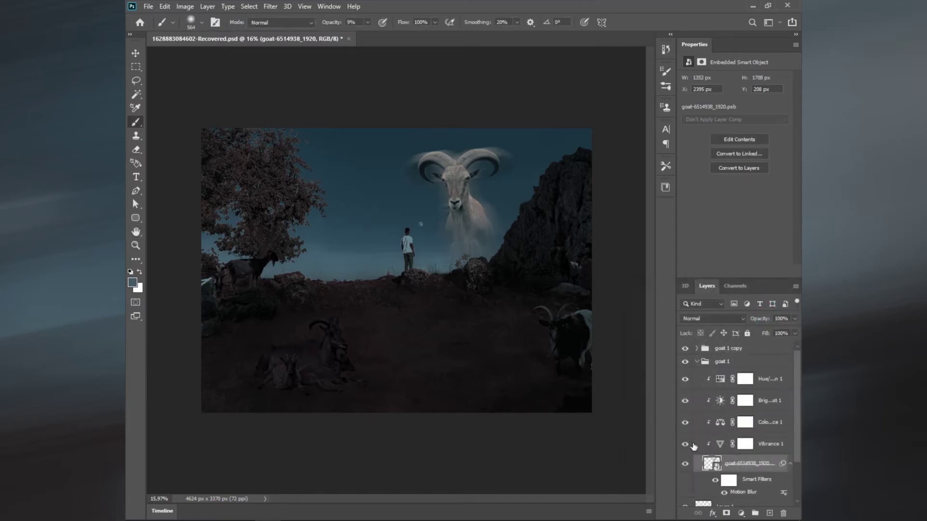
left_click(697, 363)
Duplicate goat 1 as goat 1 copy 2 below it, converting its ram to a smart object.
key("ctrl+j")
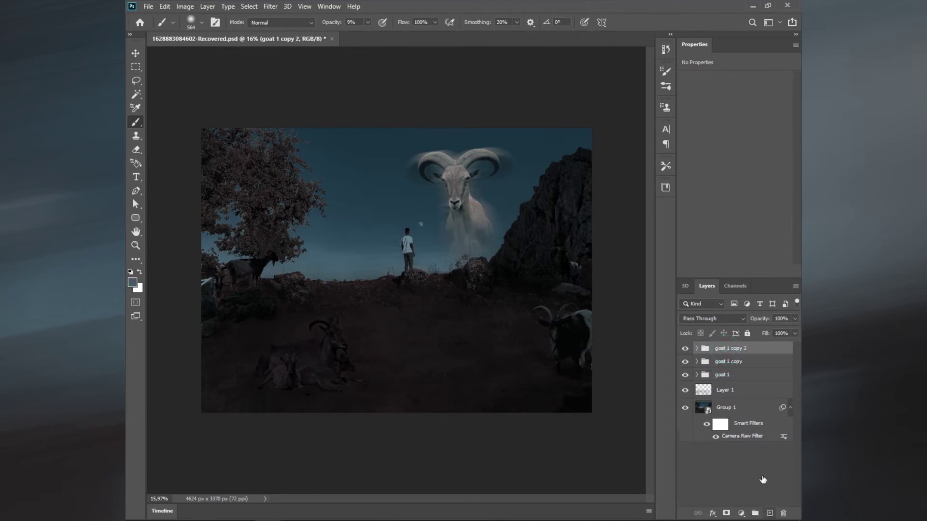
left_click_drag(729, 353, 732, 387)
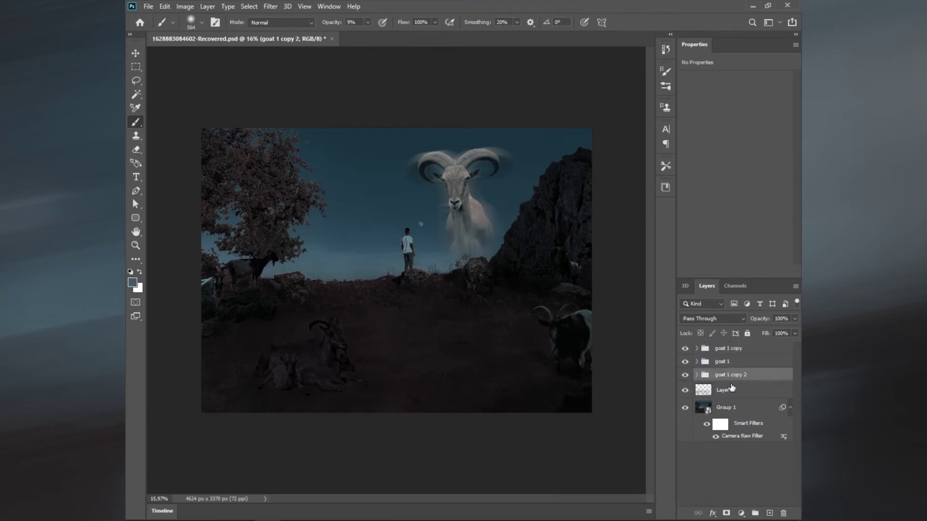
left_click(696, 375)
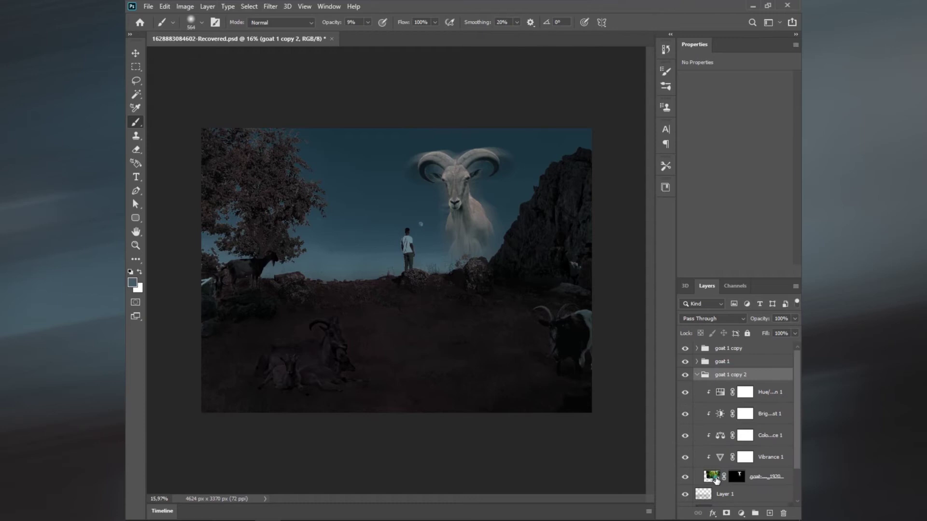
right_click(716, 478)
left_click(752, 480)
right_click(751, 477)
left_click(701, 127)
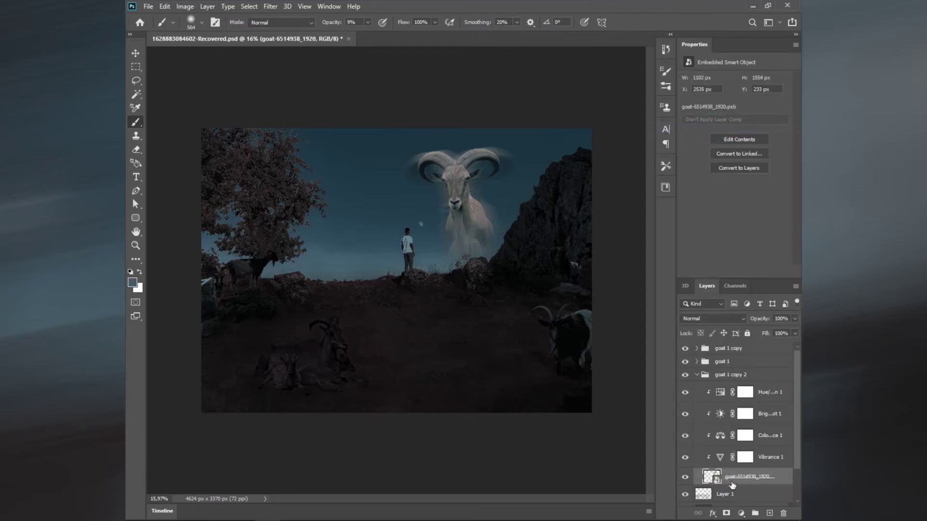
Scale the copy 2 ram up slightly with Free Transform and commit.
left_click(163, 7)
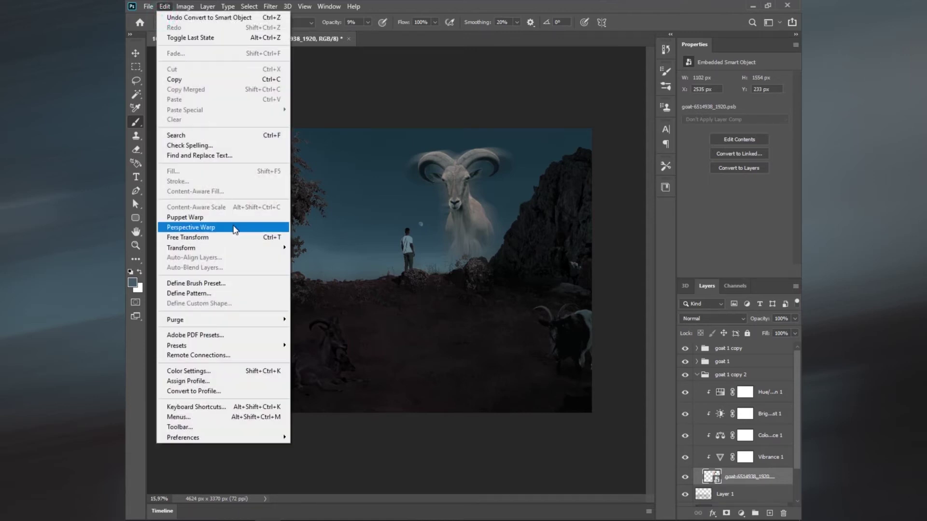
left_click(193, 240)
left_click_drag(510, 147, 511, 143)
key("Return")
key("b")
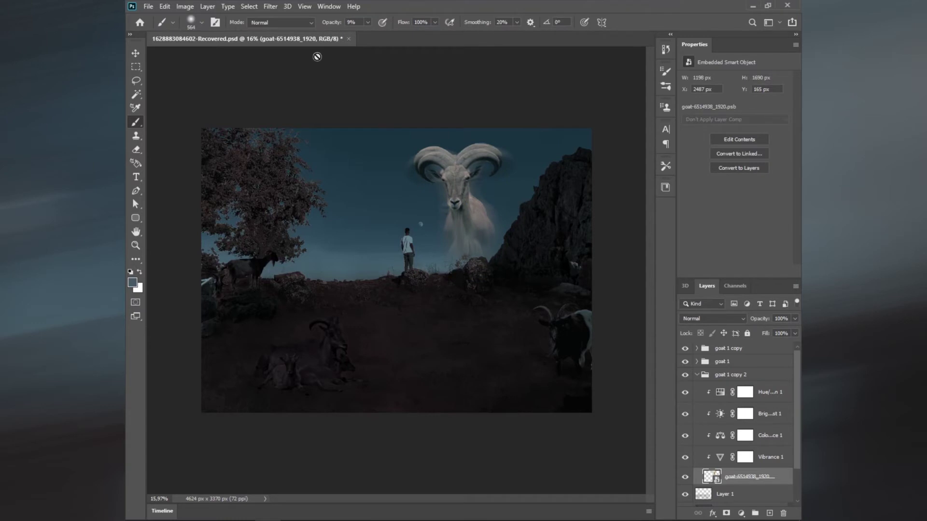
Apply a Gaussian Blur of about 104.3 pixels radius to the copy 2 ram.
left_click(272, 6)
mouse_move(280, 146)
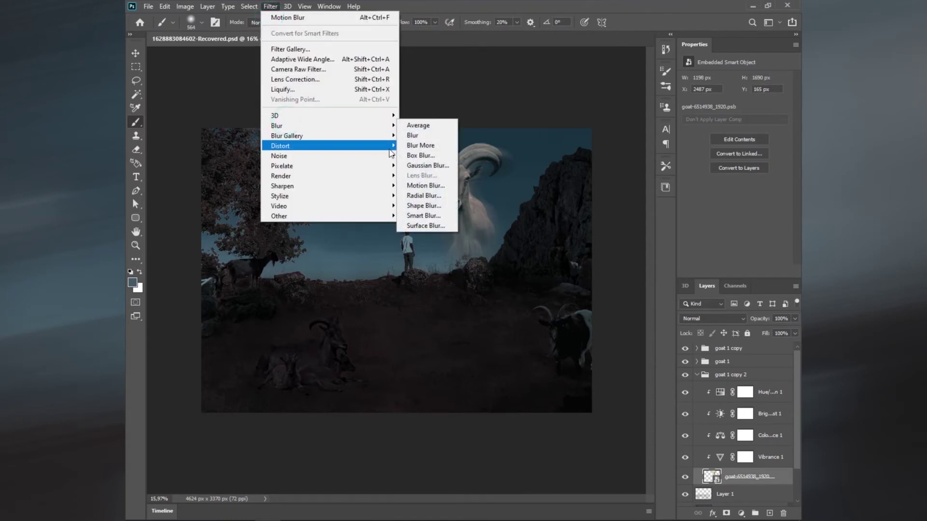
left_click(408, 165)
left_click_drag(627, 367, 653, 368)
left_click(655, 367)
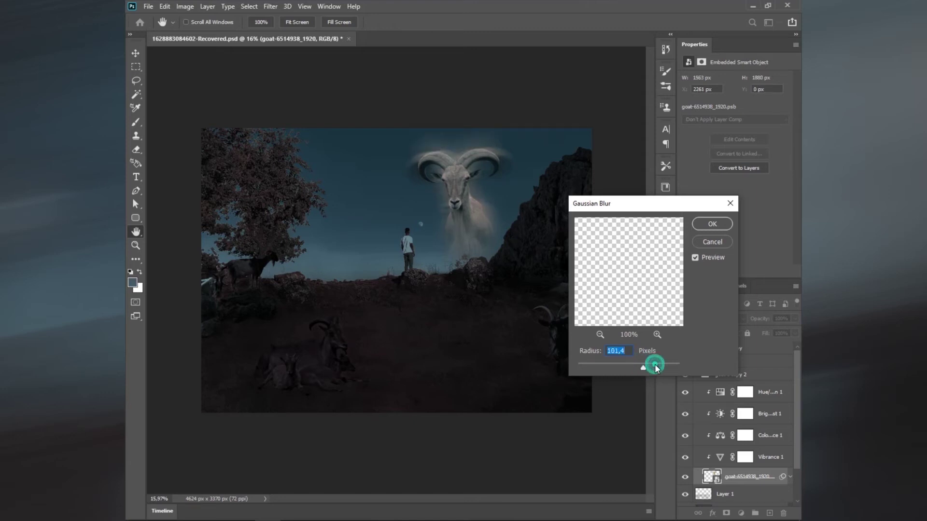
left_click(712, 225)
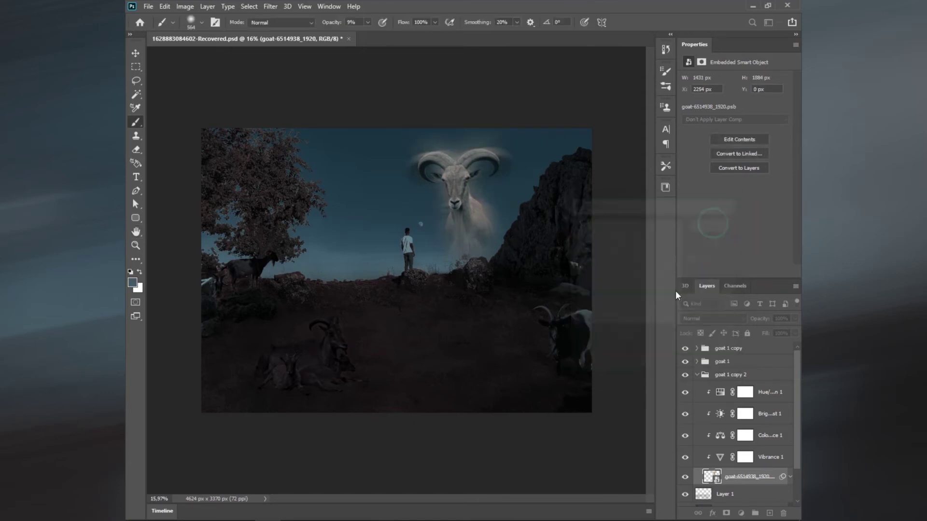
left_click(696, 374)
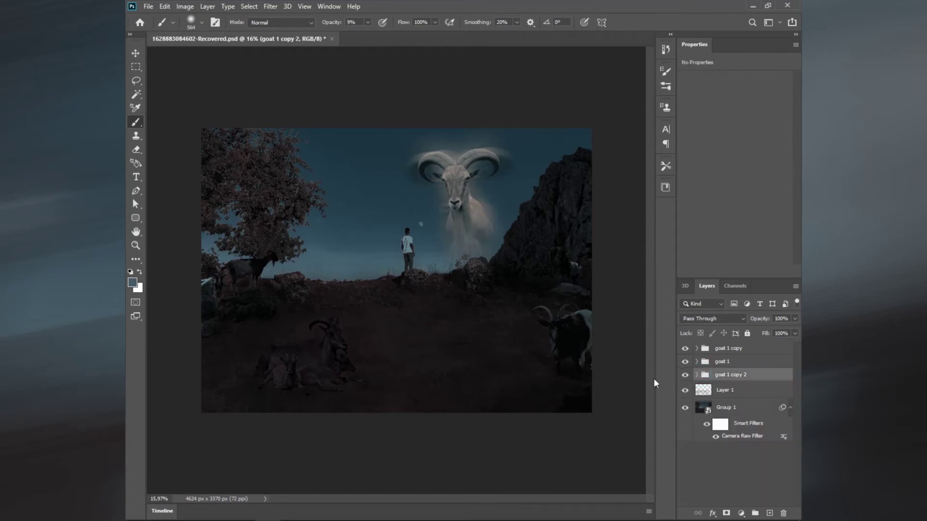
Group goat 1, goat 1 copy and goat 1 copy 2 into a group renamed goat full.
left_click(733, 372)
left_click(734, 367, "shift")
left_click(720, 349, "shift")
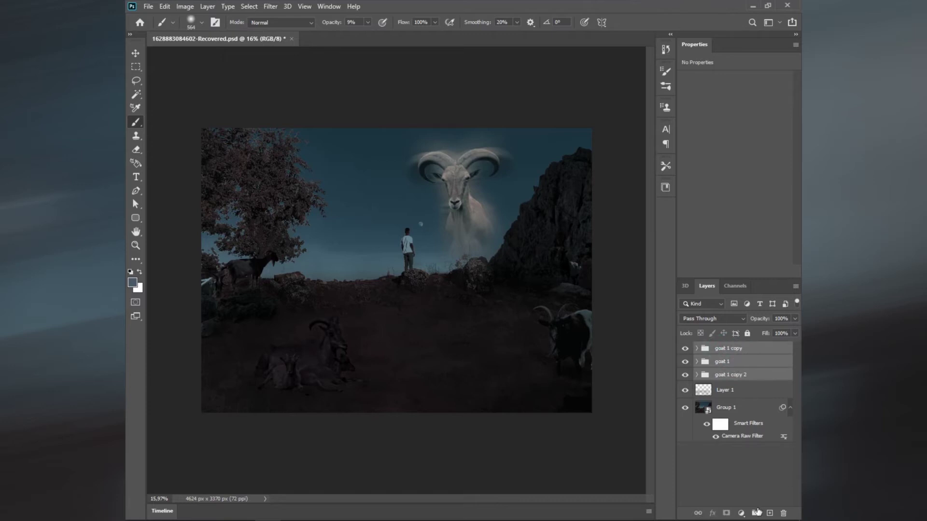
left_click(757, 511)
left_click(697, 348)
left_click(731, 366)
double_click(727, 348)
type("goat full")
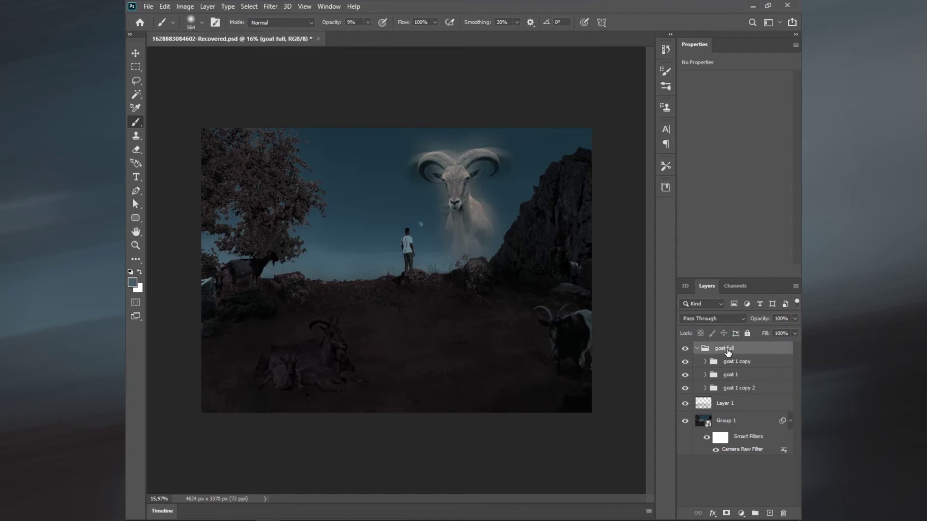
Add goat 1 copies 3–5 inside goat full, give copy 3 opacity 5, and place them below copy 2.
left_click_drag(728, 353, 744, 383)
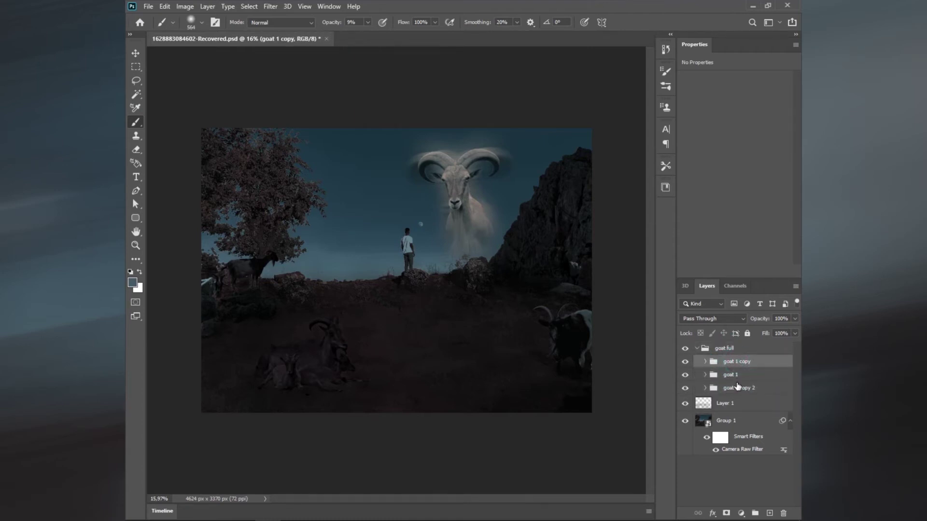
mouse_move(745, 383)
left_mouse_down()
mouse_move(758, 423)
mouse_move(743, 462)
left_mouse_up()
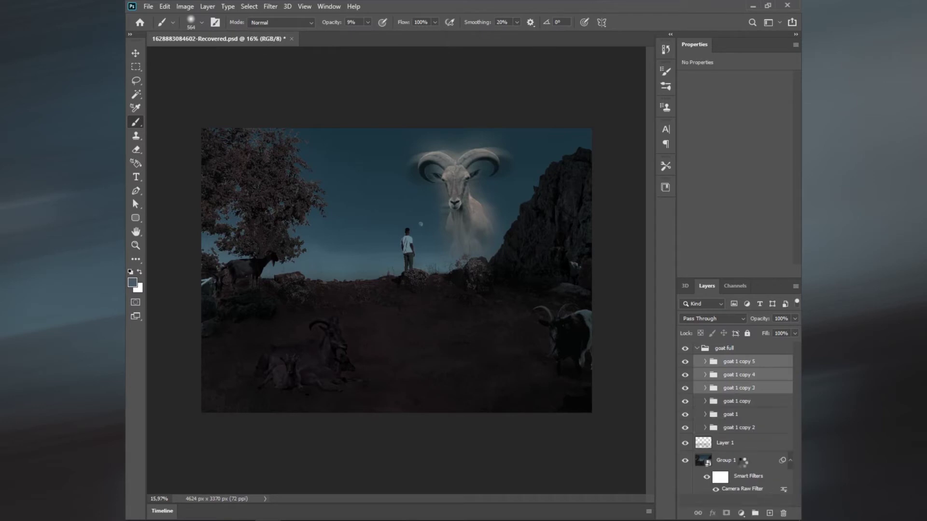
left_click(748, 389)
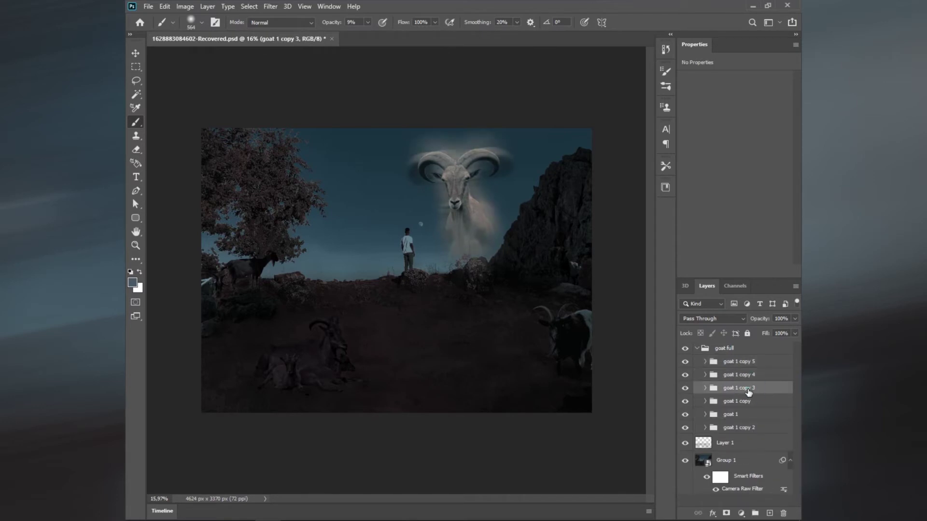
left_click(780, 320)
type("50")
left_click(748, 376)
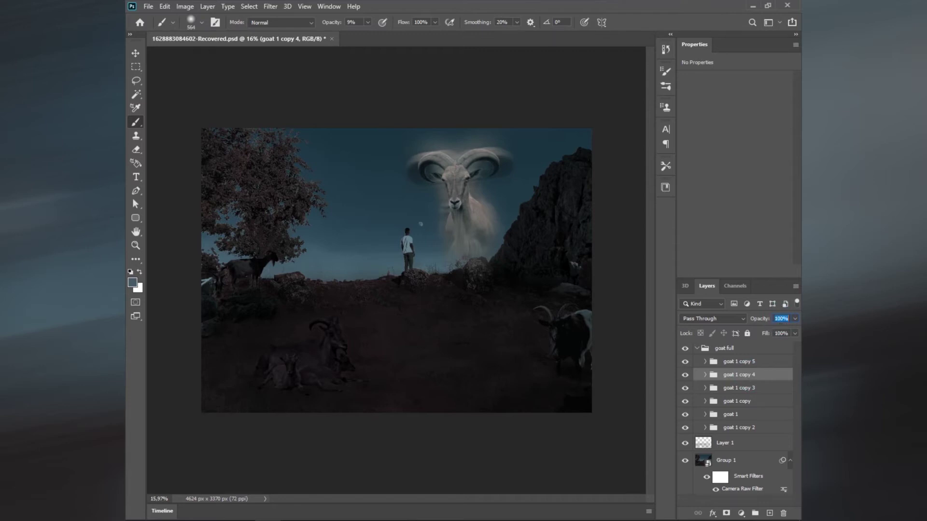
left_click(753, 362)
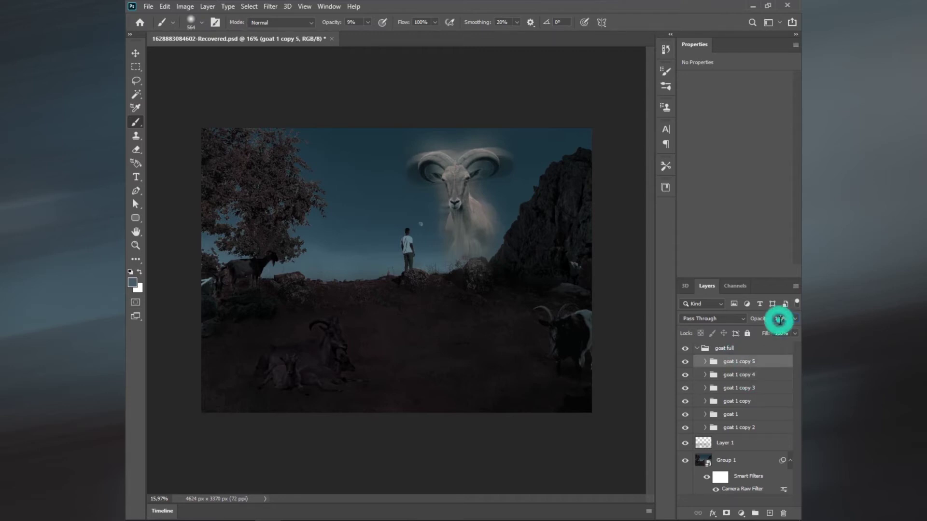
type("50")
left_click(744, 389, "shift")
left_click_drag(744, 389, 747, 423)
left_click(718, 351)
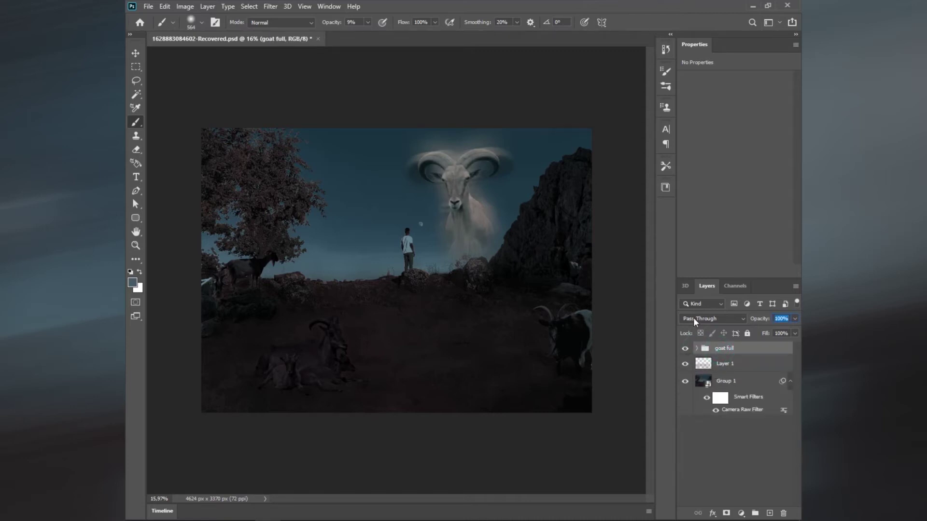
Free Transform the goat full group up to about 106% and commit.
left_click(164, 7)
left_click(241, 237)
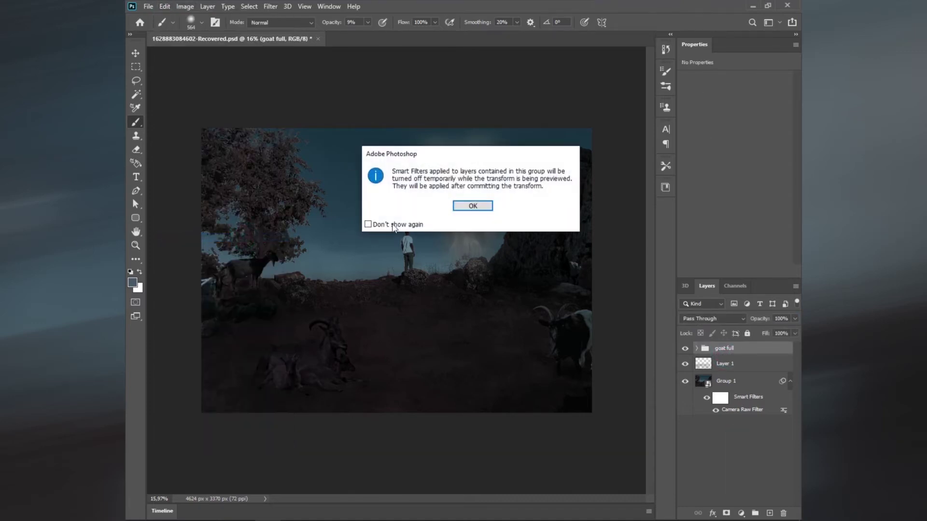
left_click(457, 206)
left_click_drag(244, 319, 237, 327)
left_click(454, 250)
key("Return")
key("b")
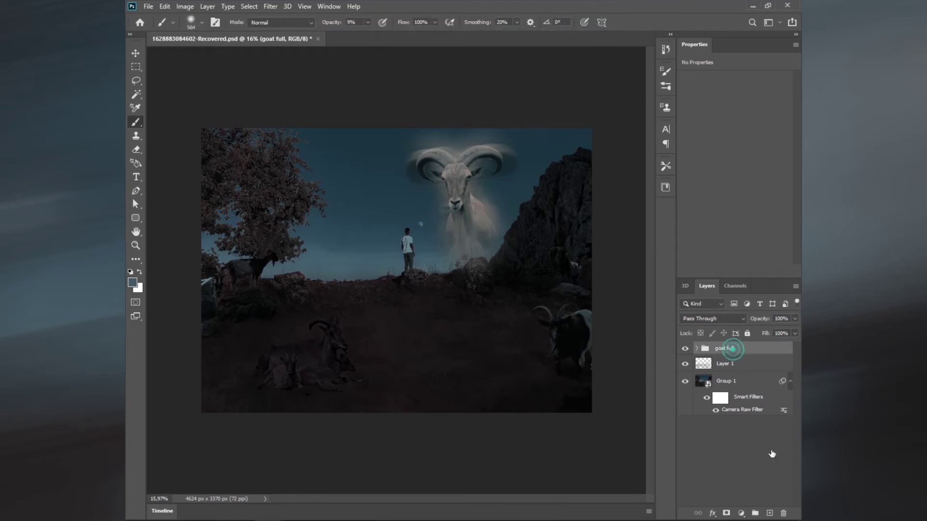
Add an empty Layer 2 above goat full and place three Pen anchors along the ram's horn curve.
left_click(770, 514)
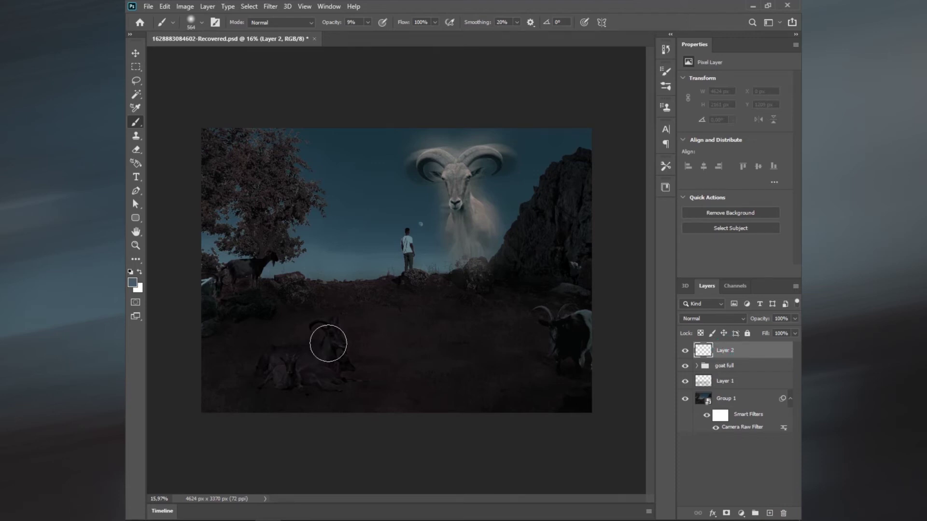
left_click(133, 193)
scroll(427, 369, "up", 2)
scroll(424, 366, "up", 1)
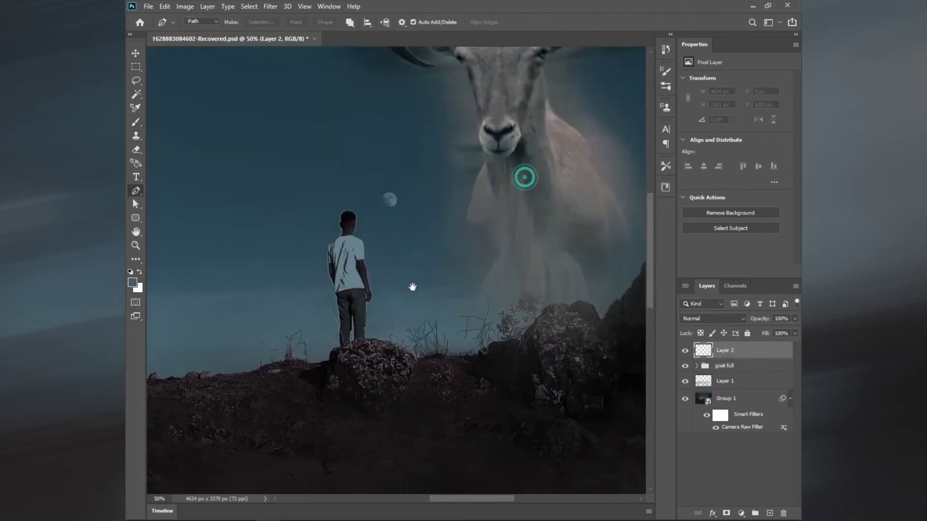
scroll(411, 285, "up", 1)
scroll(389, 302, "up", 1)
scroll(288, 341, "up", 1)
left_click(215, 299)
mouse_move(404, 182)
left_mouse_down()
mouse_move(500, 199)
mouse_move(463, 197)
left_mouse_up()
left_click_drag(529, 375, 432, 387)
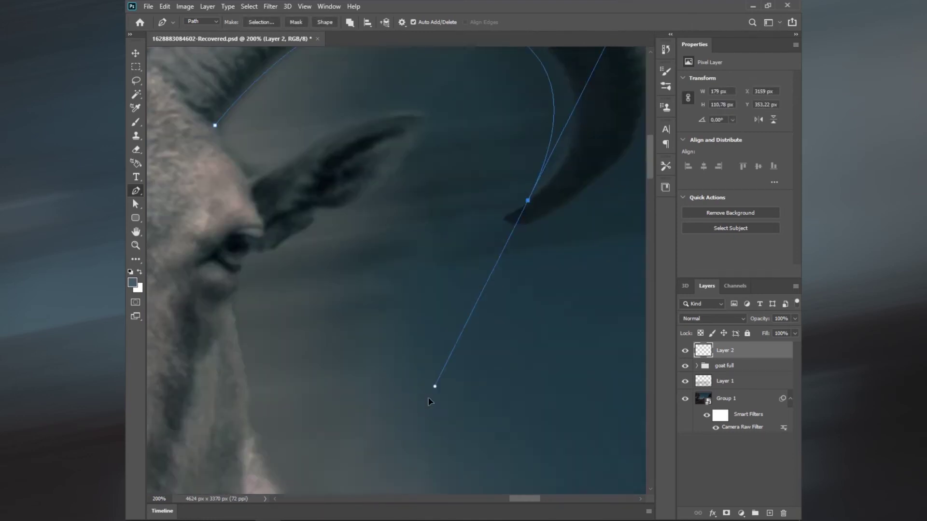
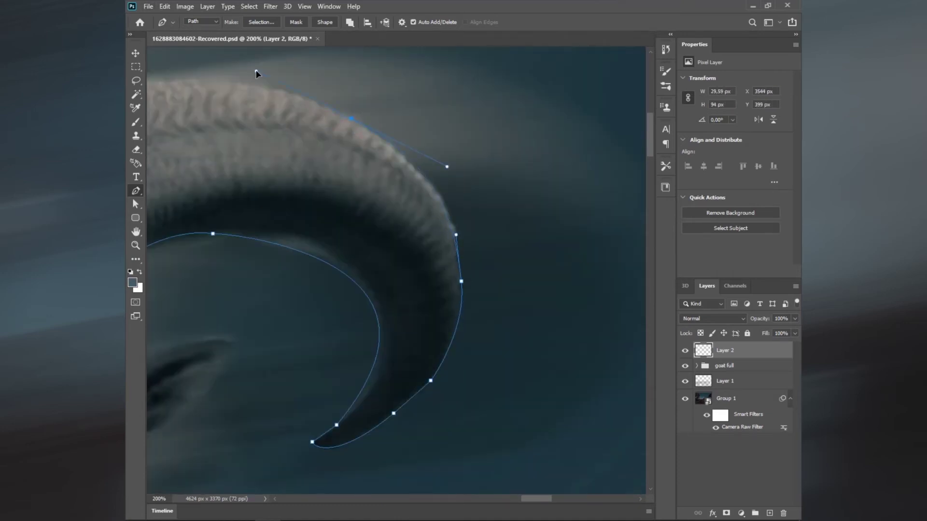
Close the pen path around both horns, curving it along the horn curls.
scroll(287, 192, "up", 3)
scroll(357, 271, "up", 3)
left_click(311, 266)
scroll(306, 221, "left", 4)
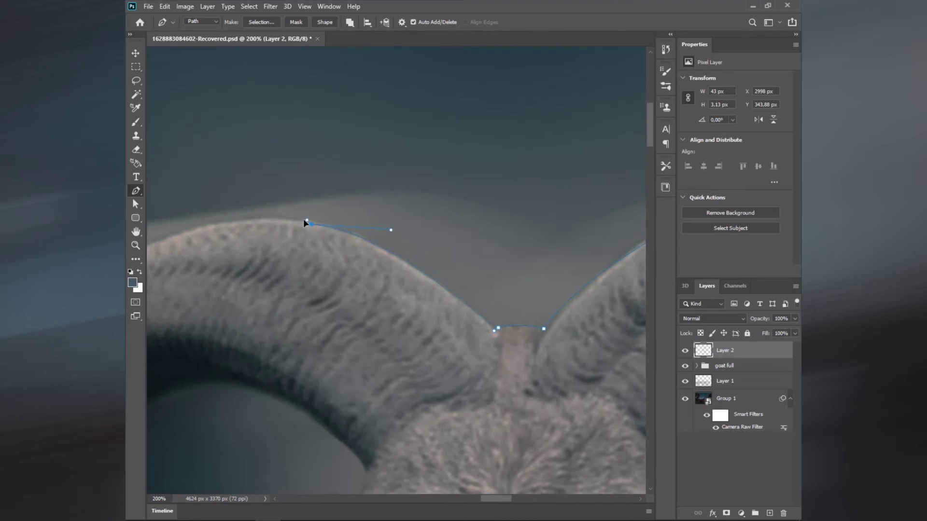
scroll(585, 203, "down", 3)
scroll(585, 203, "left", 8)
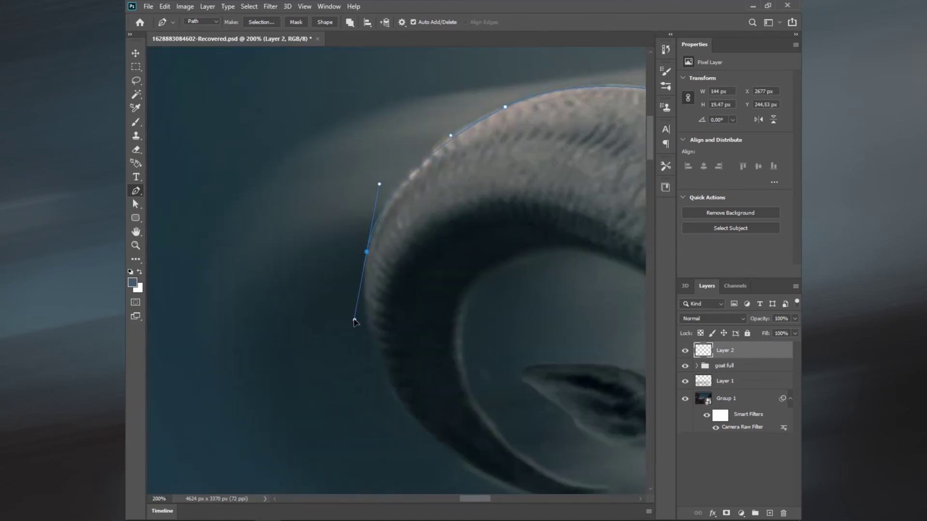
scroll(503, 238, "down", 5)
left_click_drag(506, 236, 534, 244)
left_click(591, 246)
left_click_drag(484, 180, 468, 168)
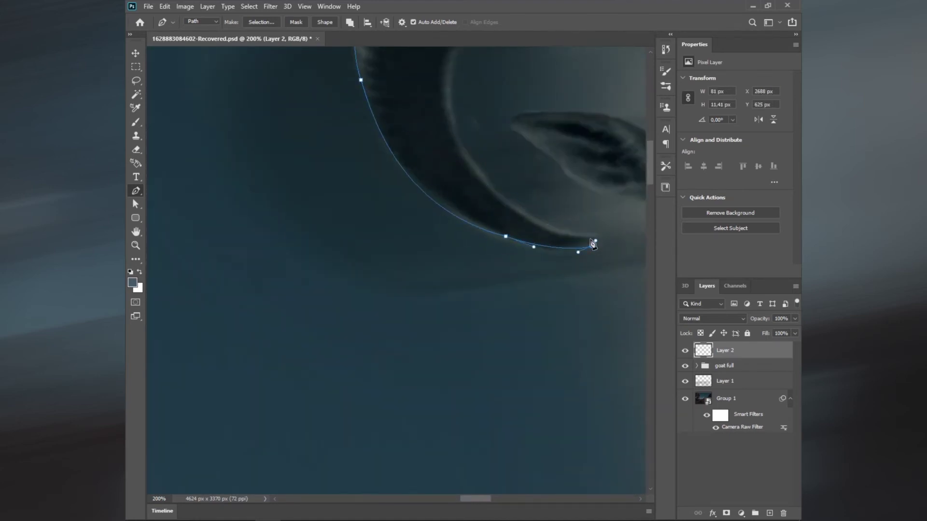
scroll(563, 209, "up", 4)
scroll(563, 209, "right", 8)
left_click_drag(409, 229, 447, 225)
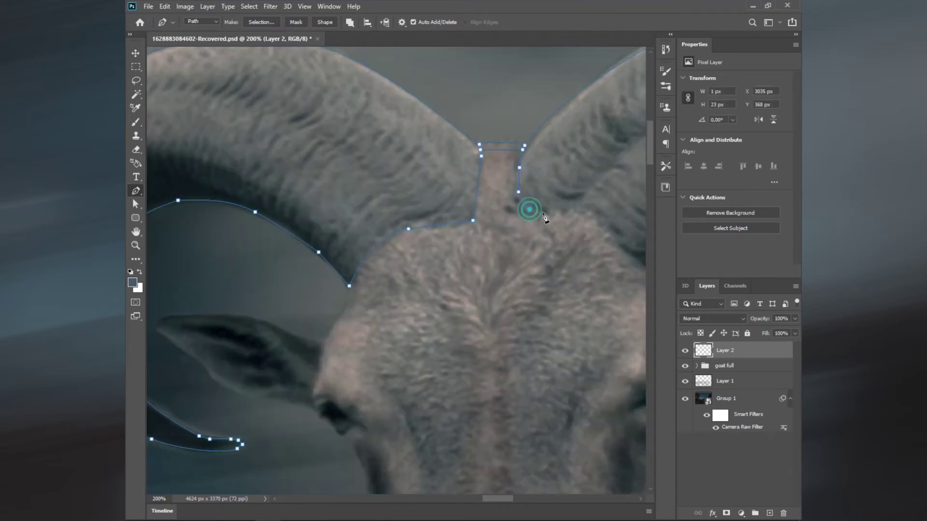
Load the finished horn path as an active selection on Layer 2.
key("ctrl+minus")
key("ctrl+minus")
key("ctrl+minus")
key("ctrl+Return")
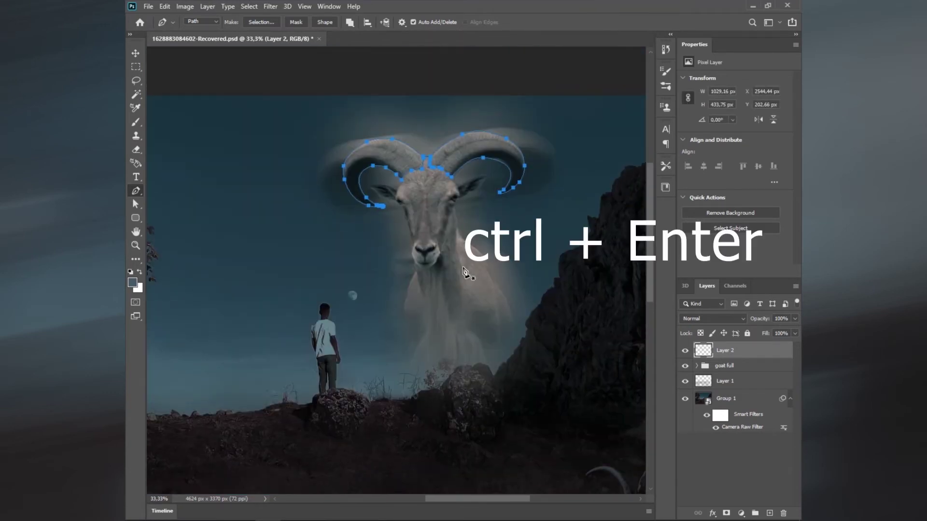
key("ctrl+Return")
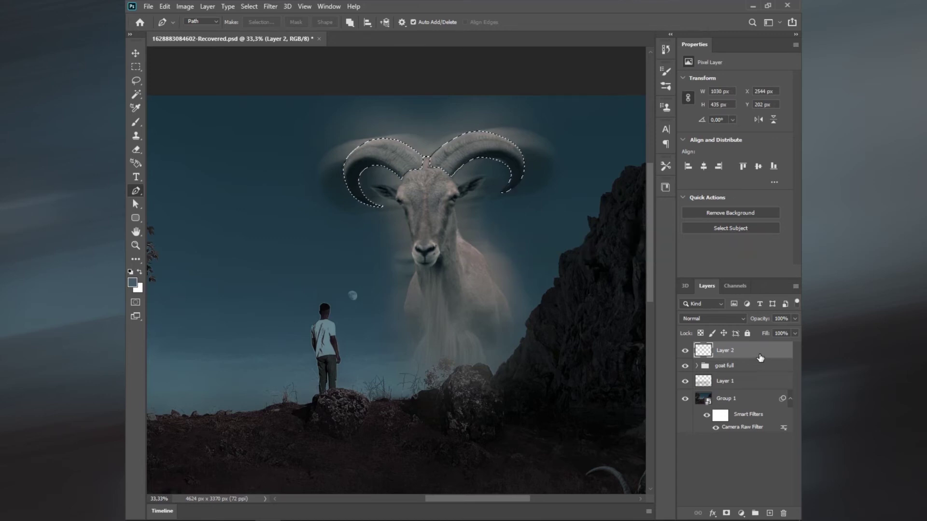
Paint the selected horns solid white with a 100% opacity brush, then deselect.
key("b")
key("x")
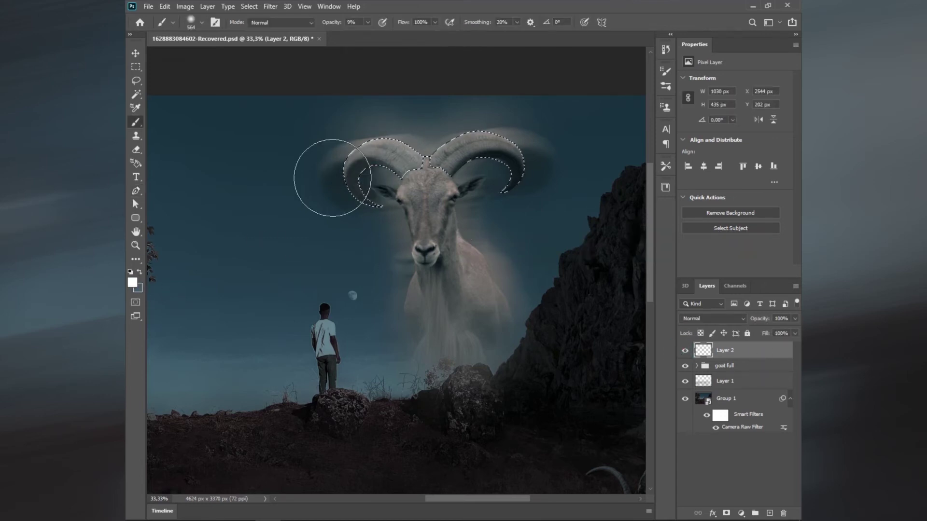
double_click(355, 22)
type("100")
key("Return")
mouse_move(372, 154)
left_mouse_down()
mouse_move(321, 208)
mouse_move(539, 176)
mouse_move(396, 157)
left_mouse_up()
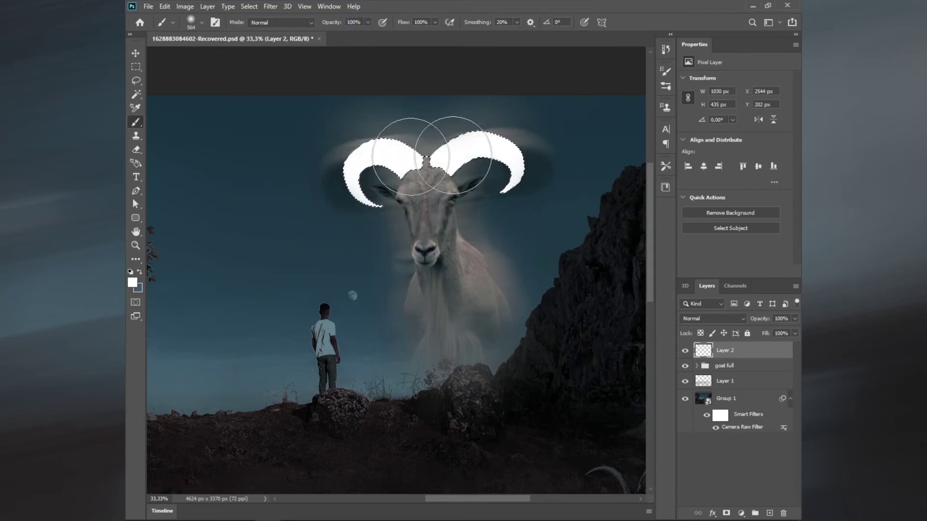
key("ctrl+d")
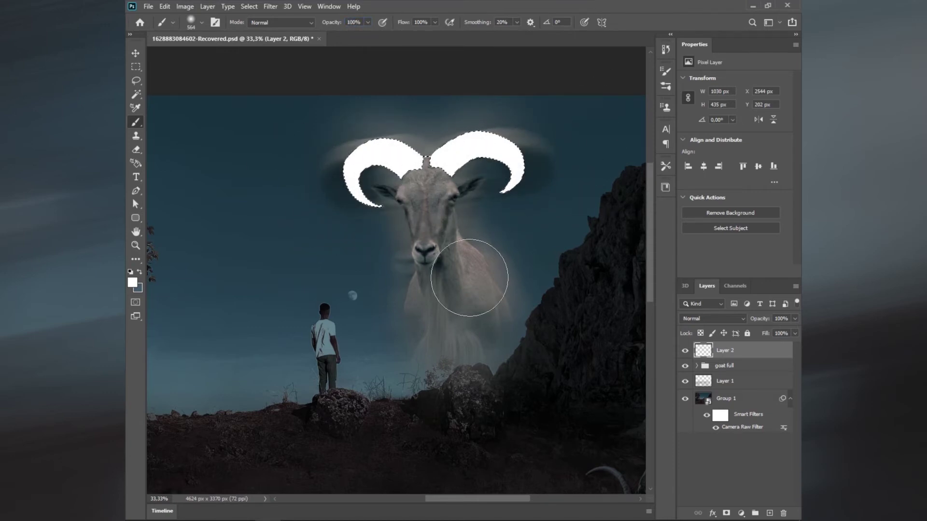
right_click(739, 351)
left_click(606, 90)
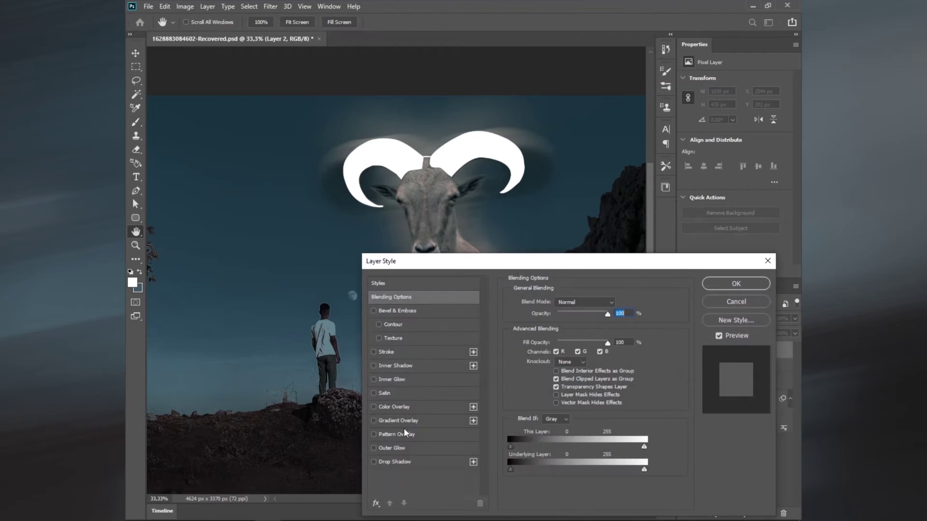
Enable Outer Glow and Drop Shadow on Layer 2, both coloured white.
left_click(394, 449)
left_click(534, 339)
left_click(474, 252)
left_click(700, 249)
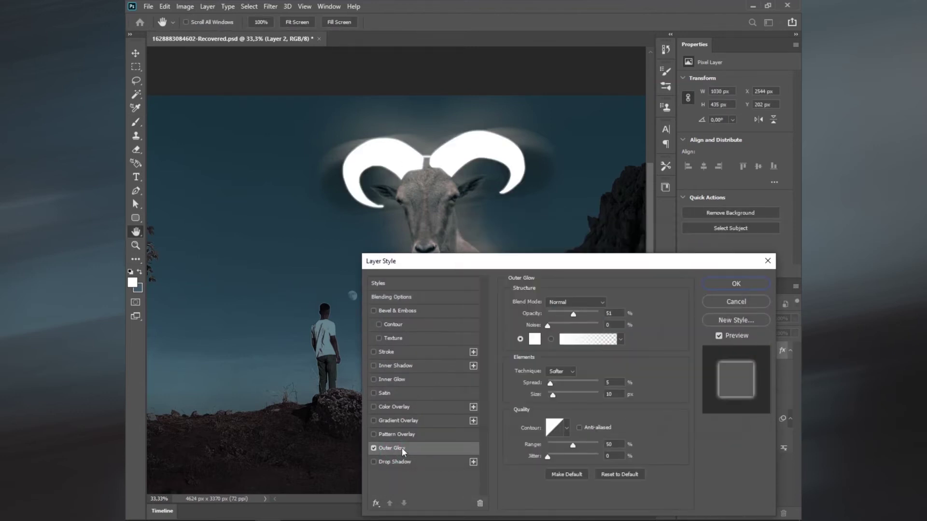
left_click(394, 462)
left_click(618, 303)
left_click(469, 250)
left_click(705, 246)
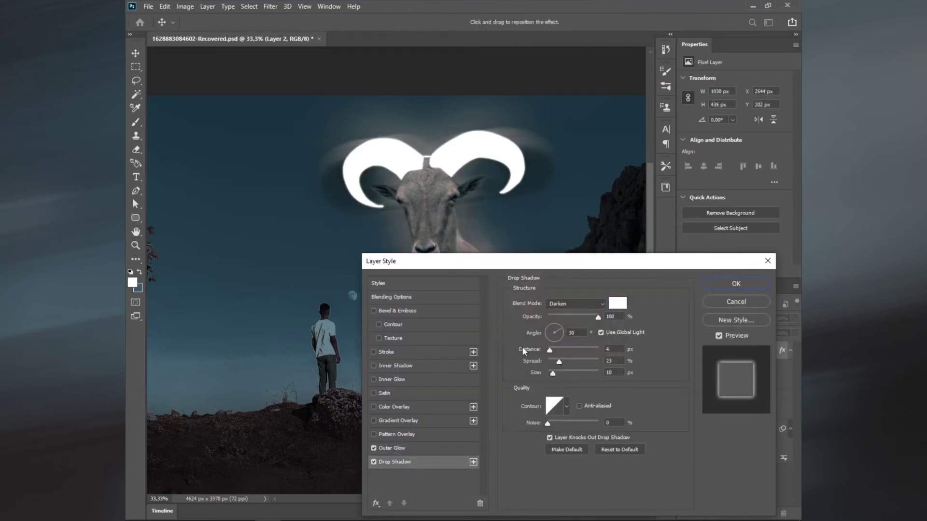
Set glow size 120 px, opacity 100%, shadow opacity 41%, and apply the style.
left_click(559, 334)
mouse_move(563, 394)
left_mouse_down()
mouse_move(585, 395)
mouse_move(548, 382)
left_mouse_up()
mouse_move(547, 324)
left_mouse_down()
mouse_move(574, 328)
mouse_move(547, 325)
left_mouse_up()
left_click_drag(574, 313, 639, 317)
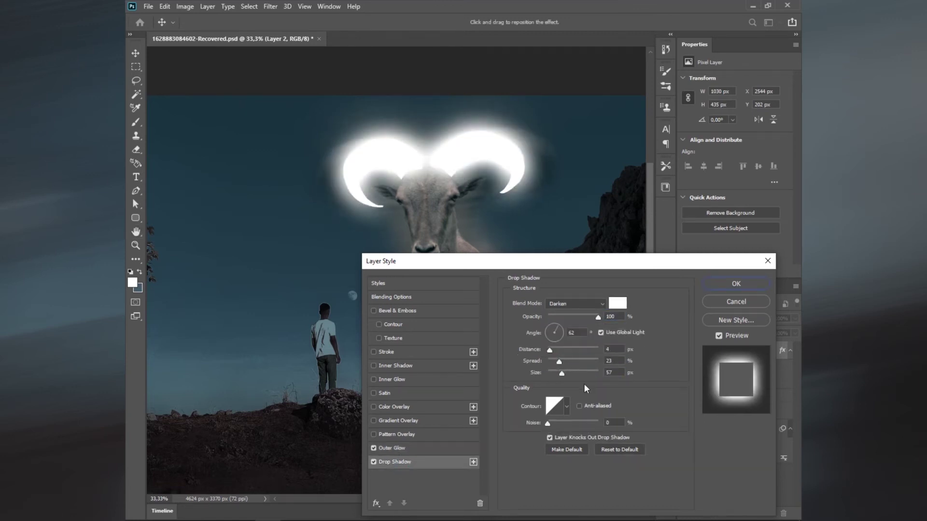
left_click(575, 304)
left_click(564, 265)
left_click_drag(581, 314, 562, 317)
left_click(589, 304)
left_click(554, 290)
left_click(720, 283)
Bring up the Filter > Blur submenu.
key("b")
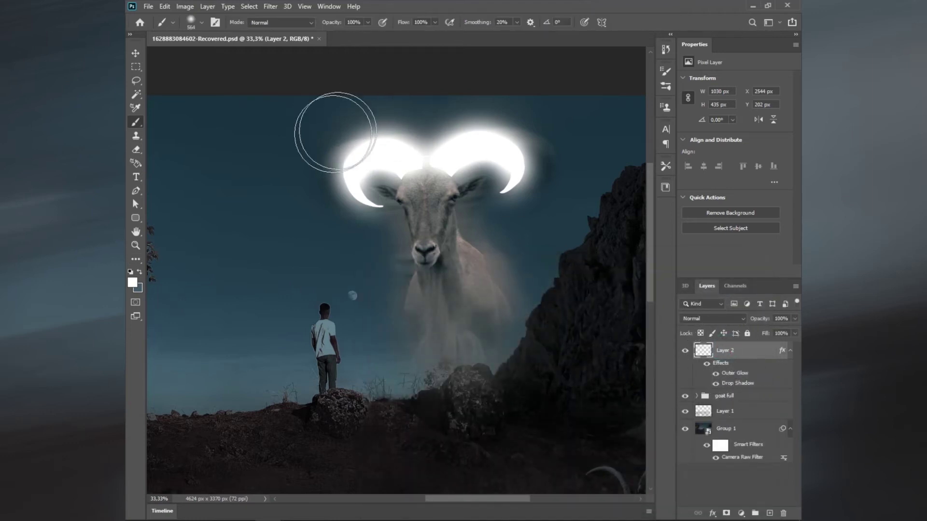
left_click(271, 6)
left_click(302, 129)
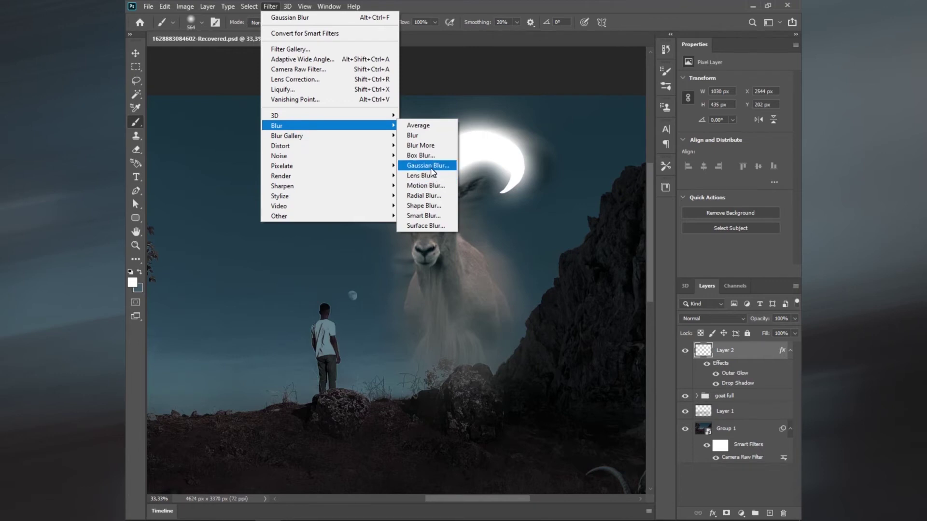
Apply a 3-pixel Box Blur, with Preview on, to the glowing white horns.
left_click(421, 156)
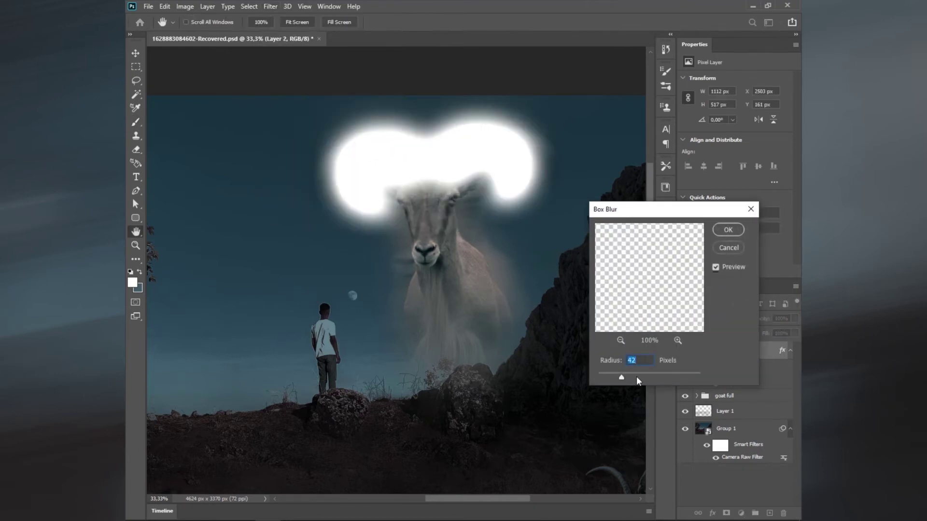
left_click_drag(604, 374, 602, 375)
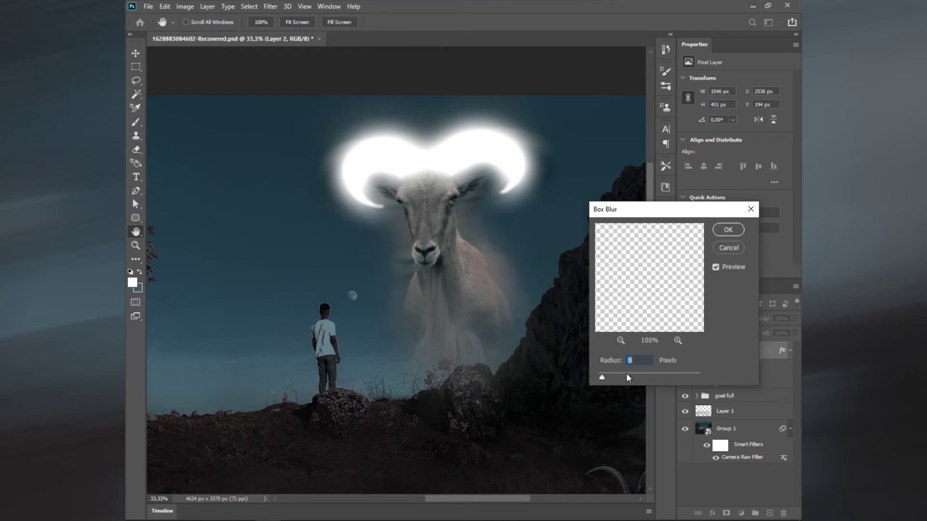
type("3")
left_click(717, 267)
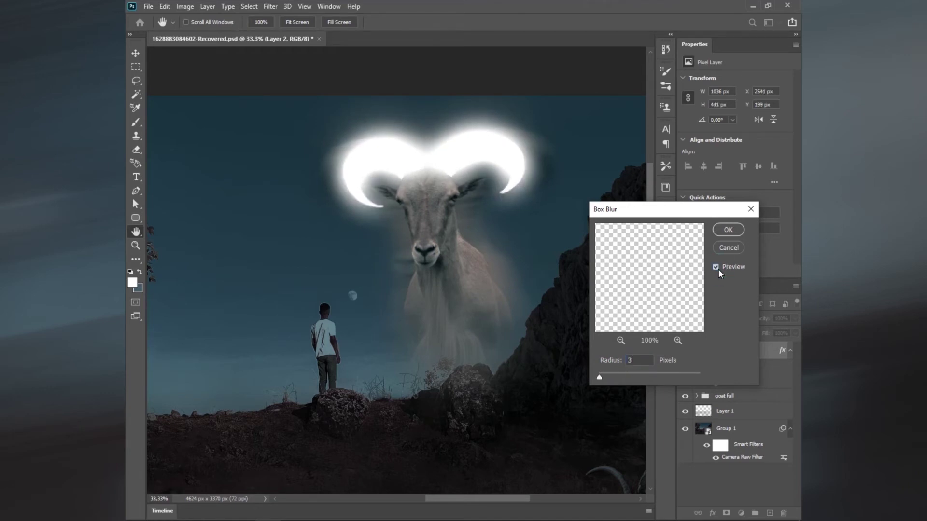
left_click(734, 227)
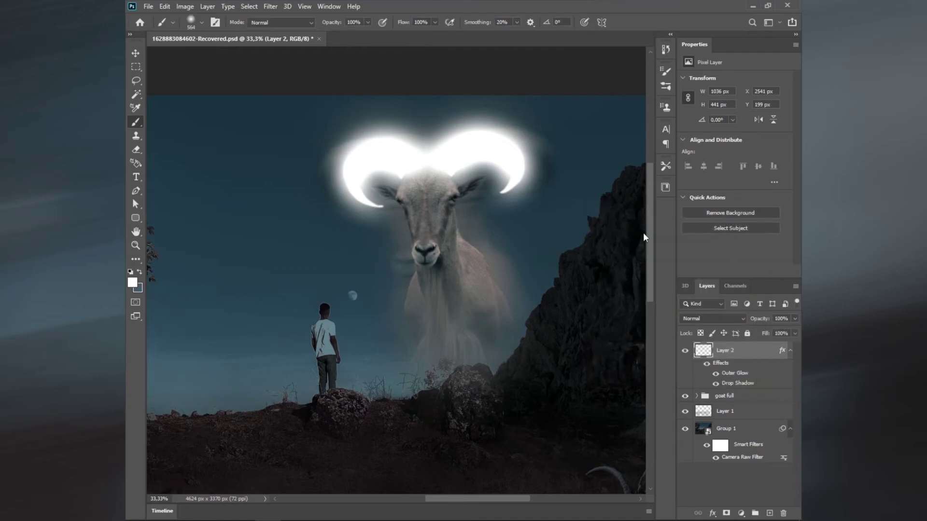
left_click(765, 356)
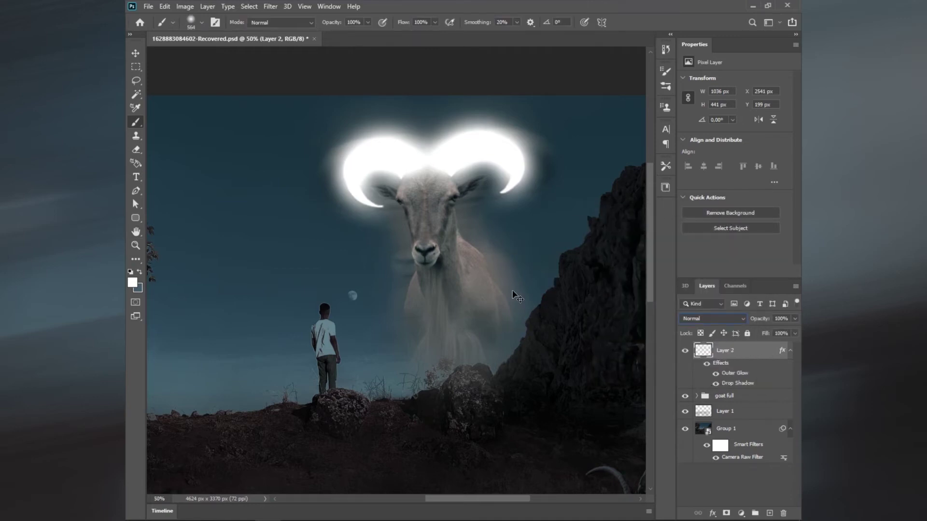
Zoom into the goat's face and add a new empty Layer 3 above Layer 2.
key("ctrl+1")
left_click_drag(505, 262, 463, 334)
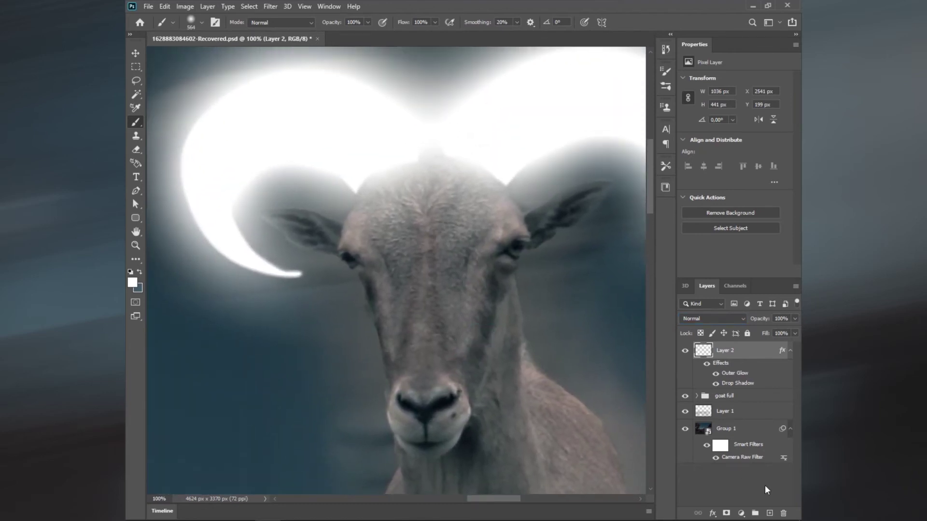
left_click(769, 513)
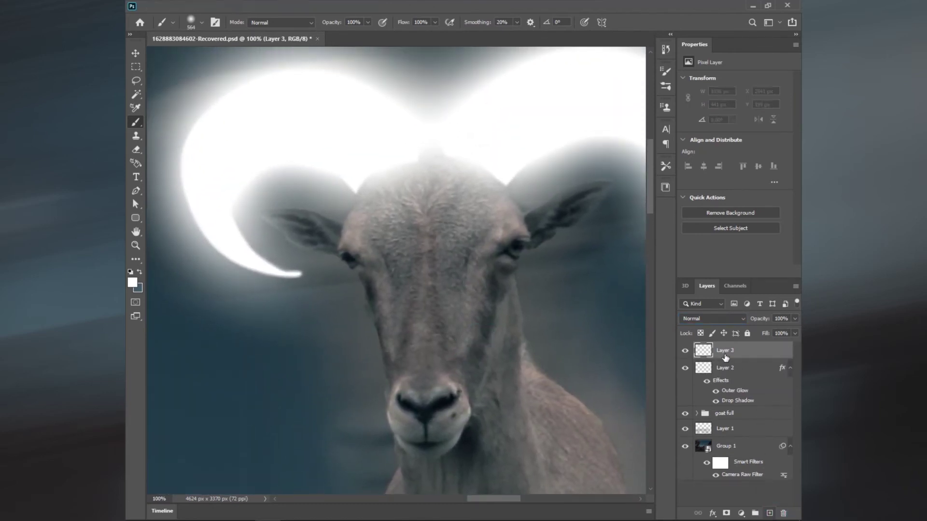
scroll(496, 258, "up", 2)
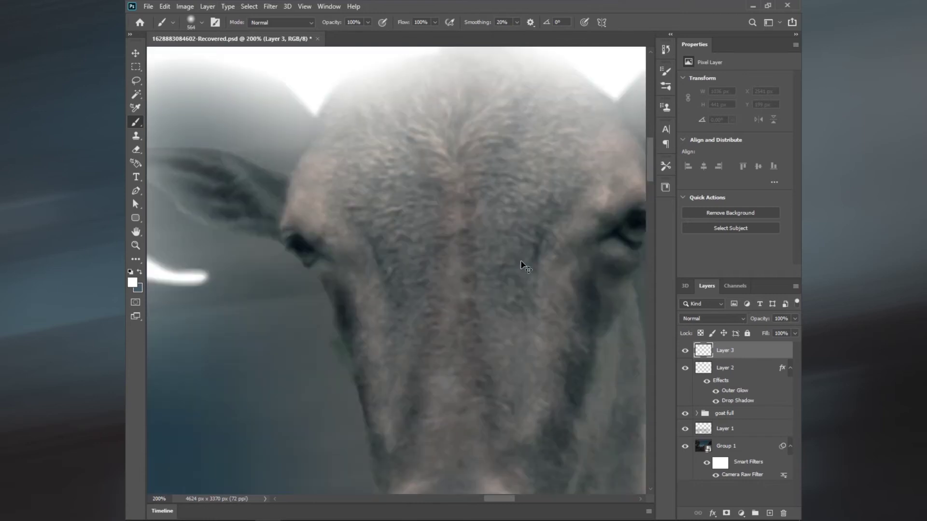
left_click(137, 192)
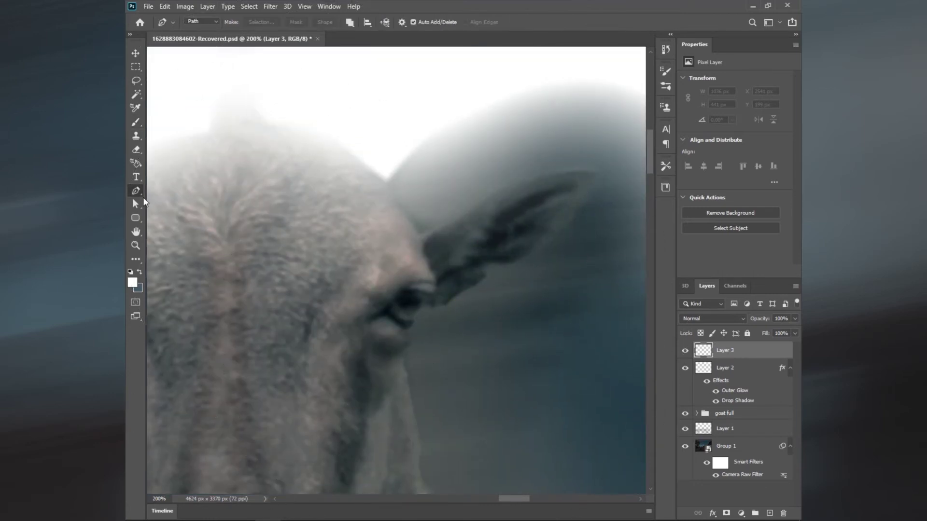
scroll(436, 354, "up", 1)
scroll(413, 351, "up", 1)
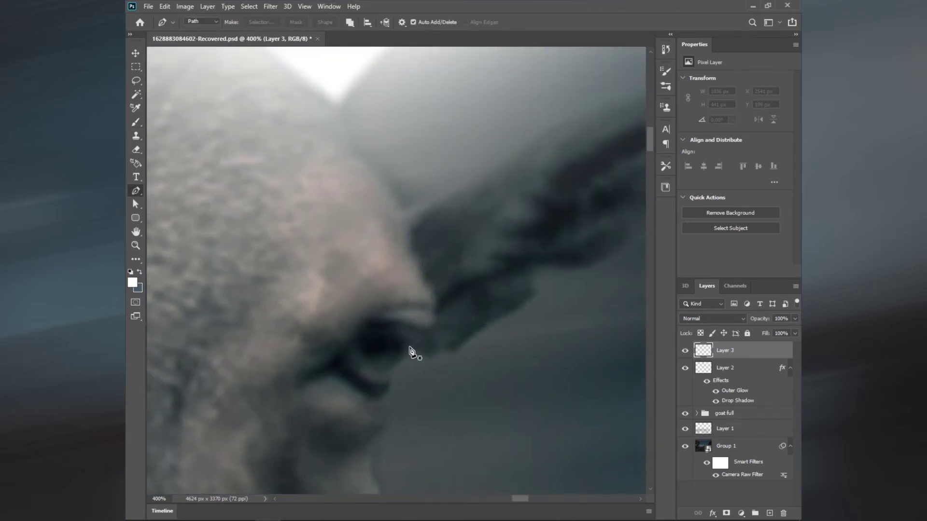
Trace a closed pen outline around the goat's first eye.
left_click(311, 376)
left_click(333, 359)
left_click(347, 340)
left_click(396, 325)
left_click(409, 348)
left_click(396, 363)
left_click(392, 380)
left_click(380, 394)
left_click(356, 382)
left_click(341, 374)
left_click(312, 376)
Load the first eye outline as a selection and paint it solid white.
left_click(366, 330)
key("ctrl+z")
key("ctrl+z")
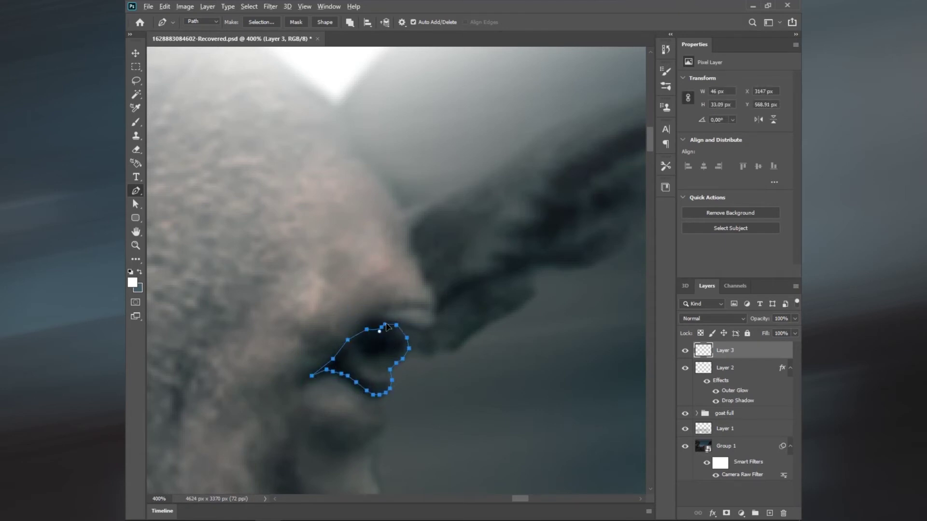
key("ctrl+Return")
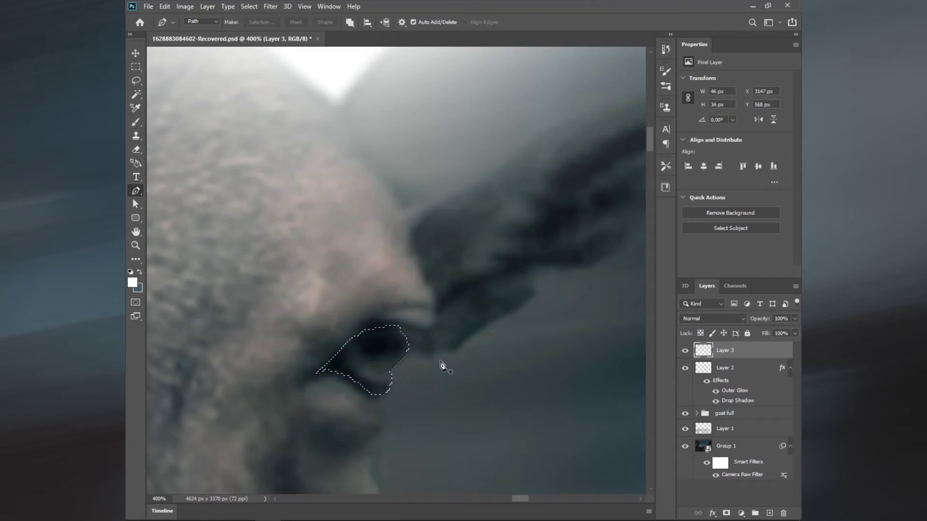
key("b")
left_click(346, 357)
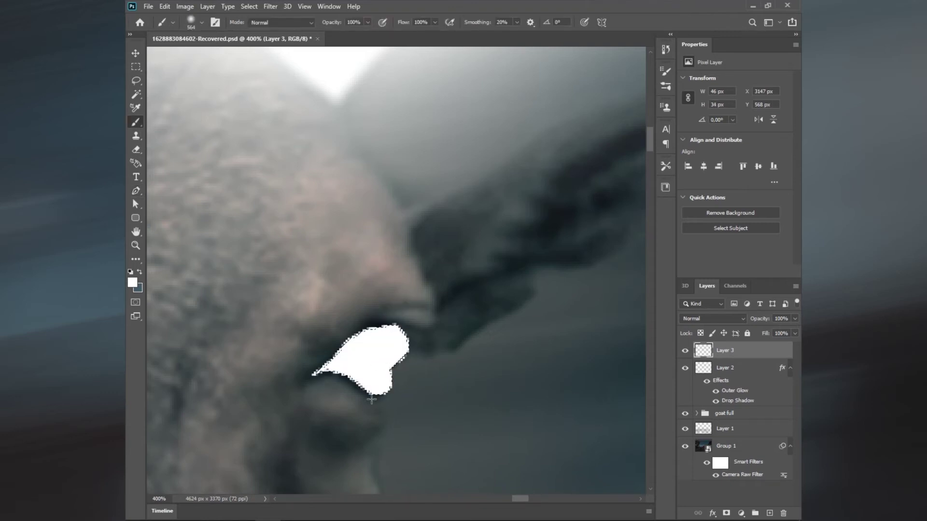
Outline the goat's other eye, select it, and paint it solid white.
left_click_drag(422, 275, 529, 325)
key("p")
left_click(504, 353)
left_click(481, 335)
left_click(437, 307)
left_click(438, 348)
left_click(470, 369)
left_click(503, 355)
key("ctrl+Return")
key("b")
left_click_drag(502, 354, 444, 333)
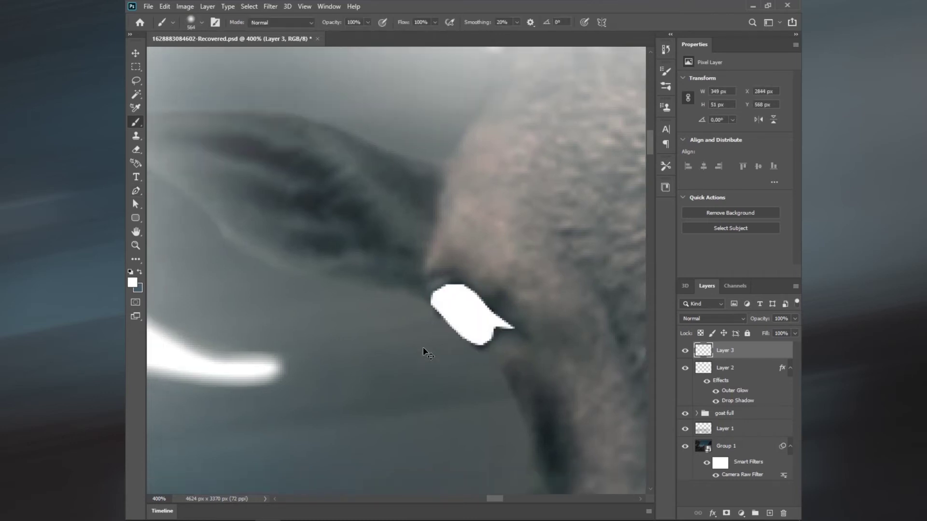
key("ctrl+minus")
key("ctrl+minus")
key("ctrl+minus")
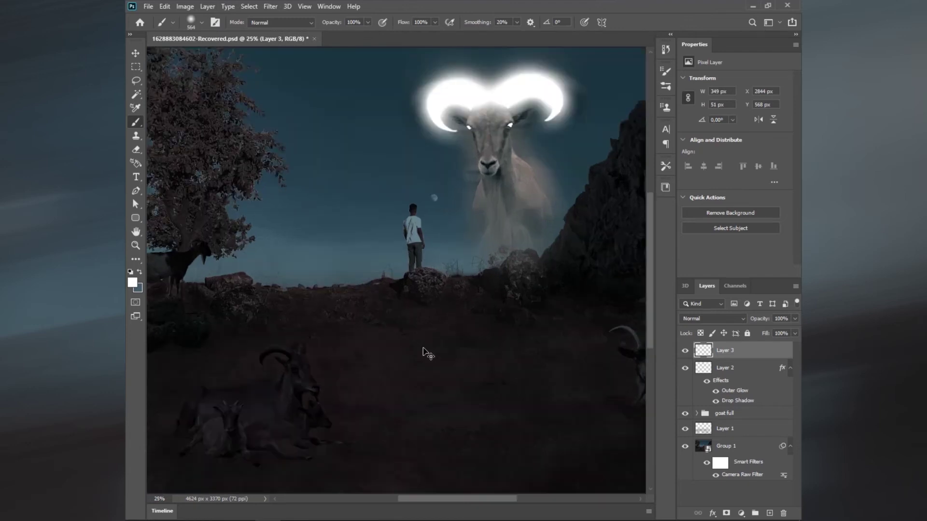
key("ctrl+plus")
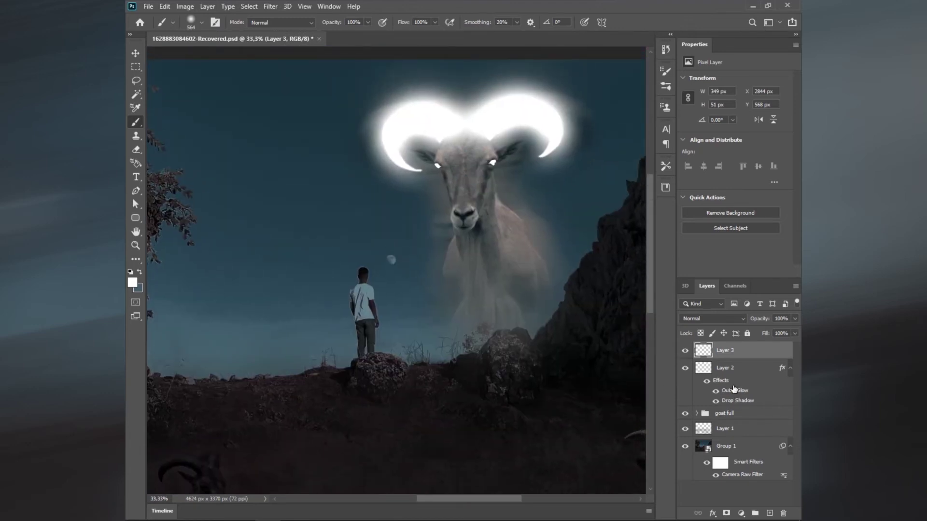
Copy Layer 2's Outer Glow and Drop Shadow effects onto Layer 3.
left_click(734, 389)
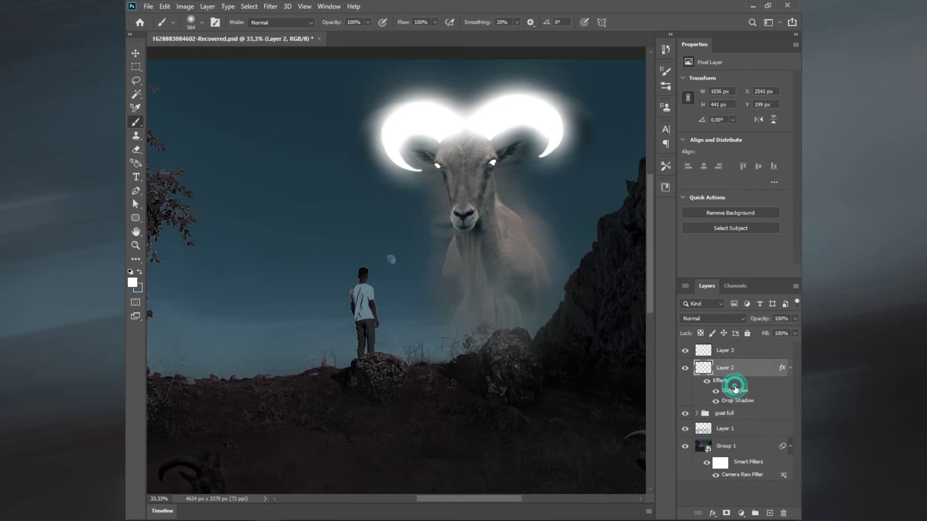
left_click_drag(734, 390, 738, 361)
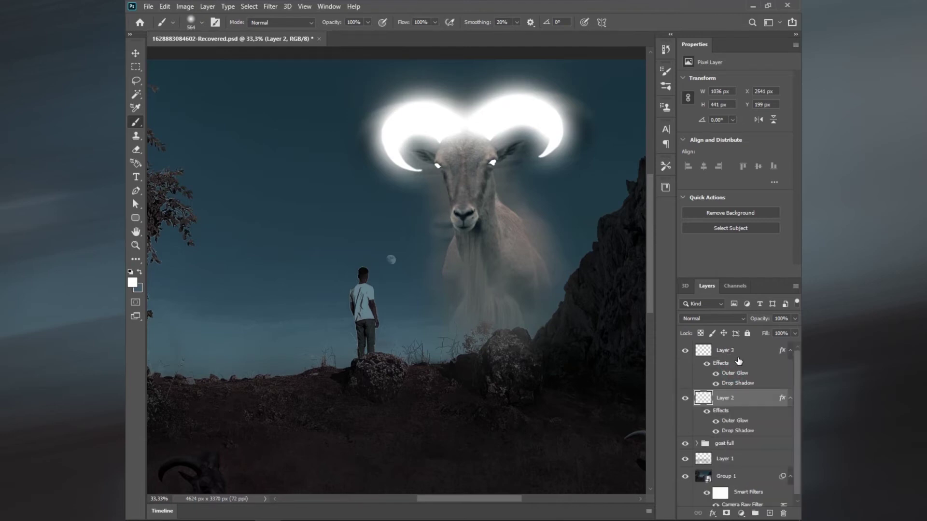
left_click(739, 376)
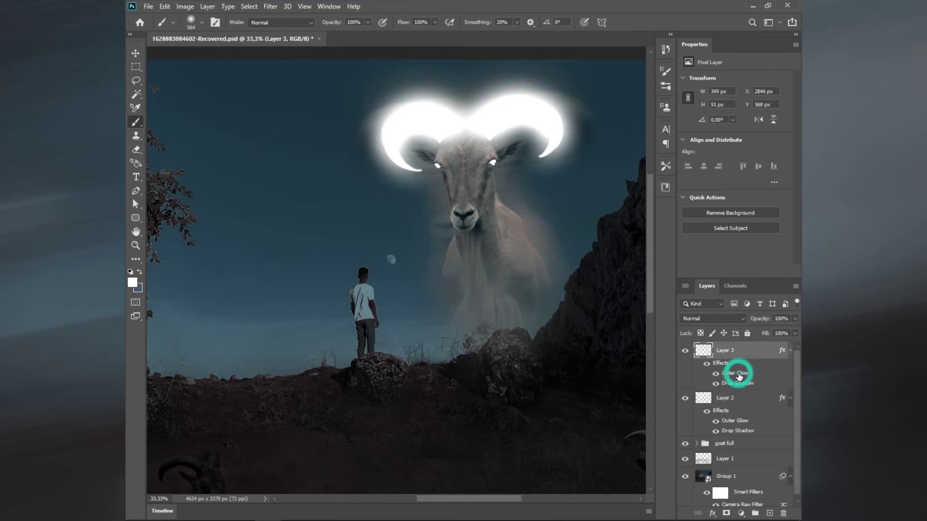
Apply a Motion Blur with angle 8° and distance 12 pixels to the eyes.
left_click(256, 6)
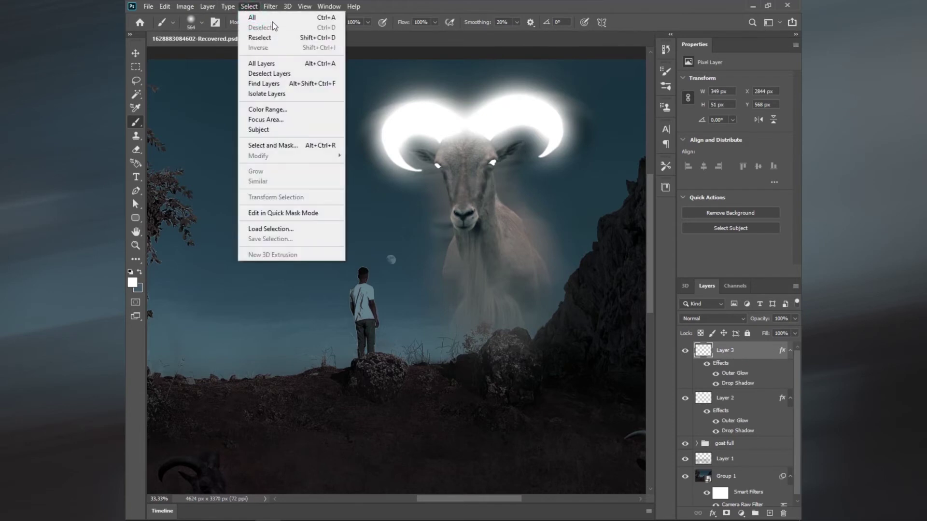
left_click(424, 186)
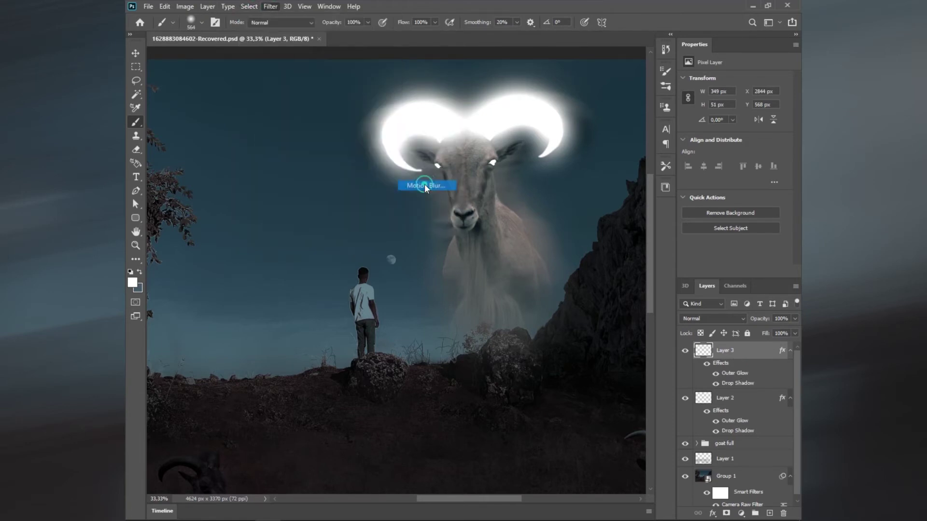
left_click_drag(671, 480, 658, 481)
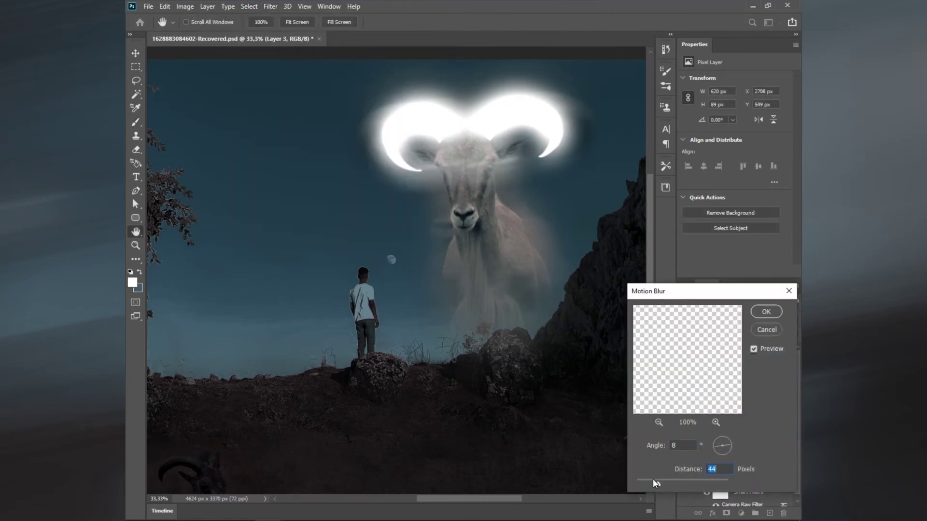
left_click_drag(653, 479, 642, 483)
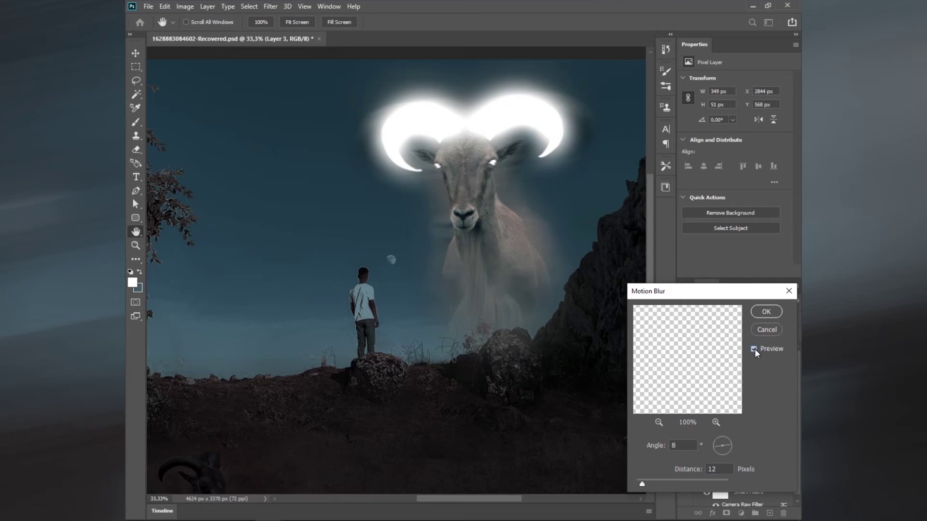
left_click(768, 313)
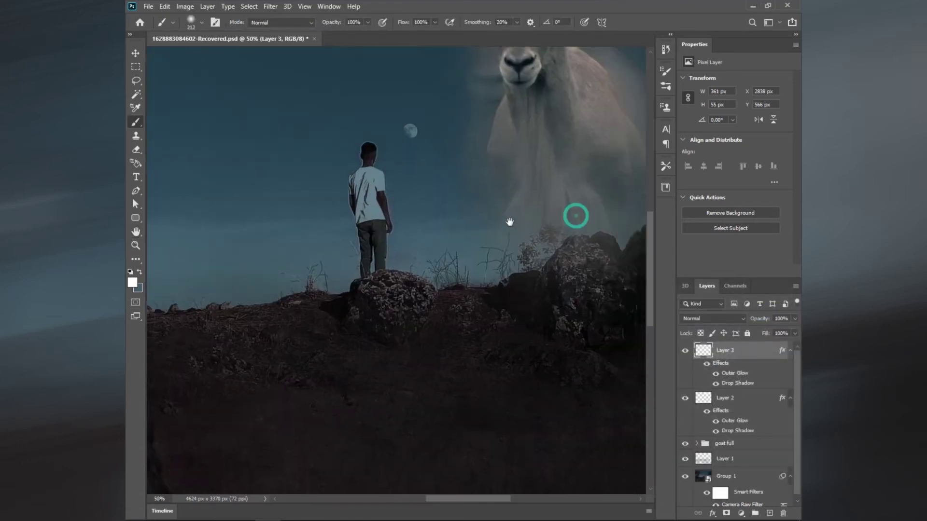
Expand the goat full group and try a stroke on a goat mask, then undo it.
scroll(510, 221, "up", 2)
left_click(694, 444)
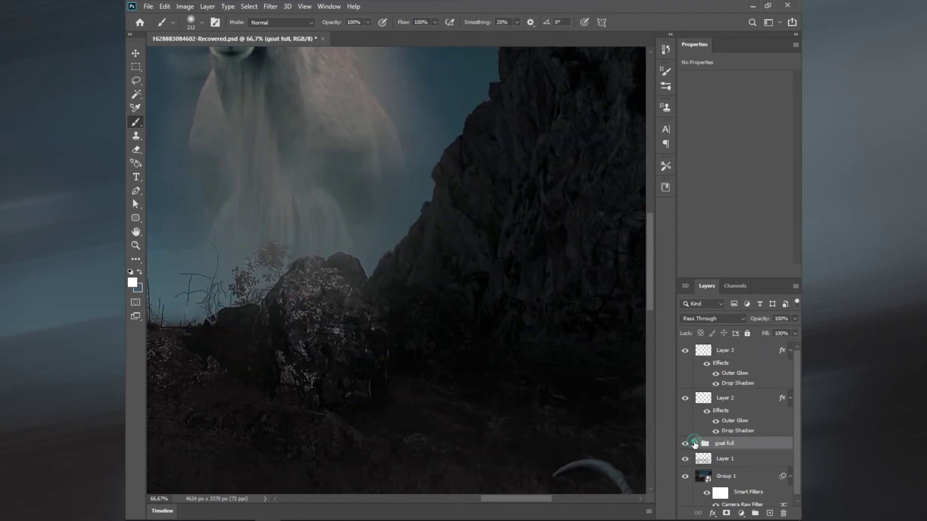
left_click(697, 444)
scroll(752, 458, "down", 2)
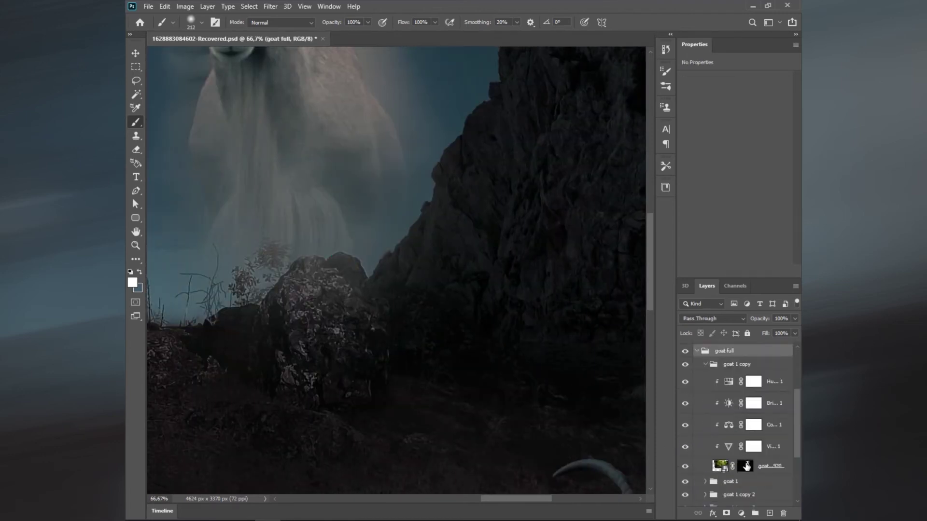
left_click(745, 466)
left_click_drag(338, 328, 333, 301)
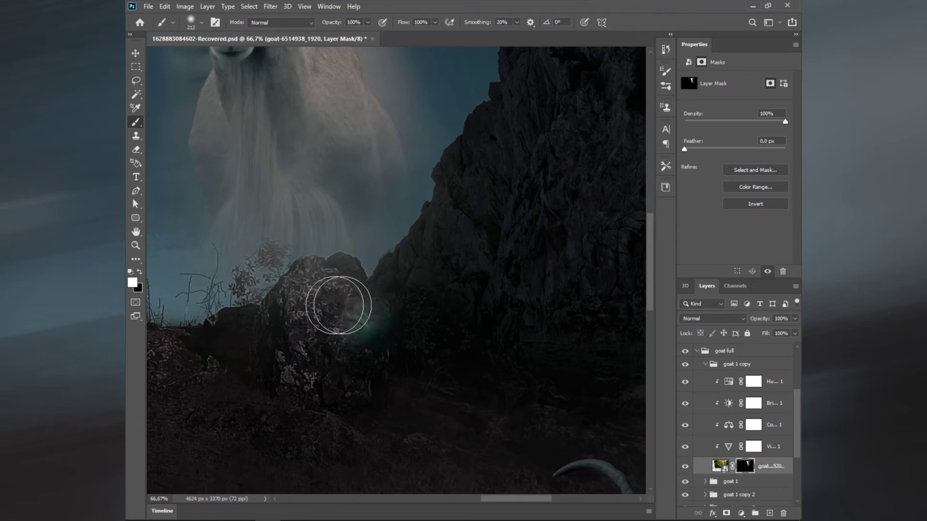
key("ctrl+z")
key("x")
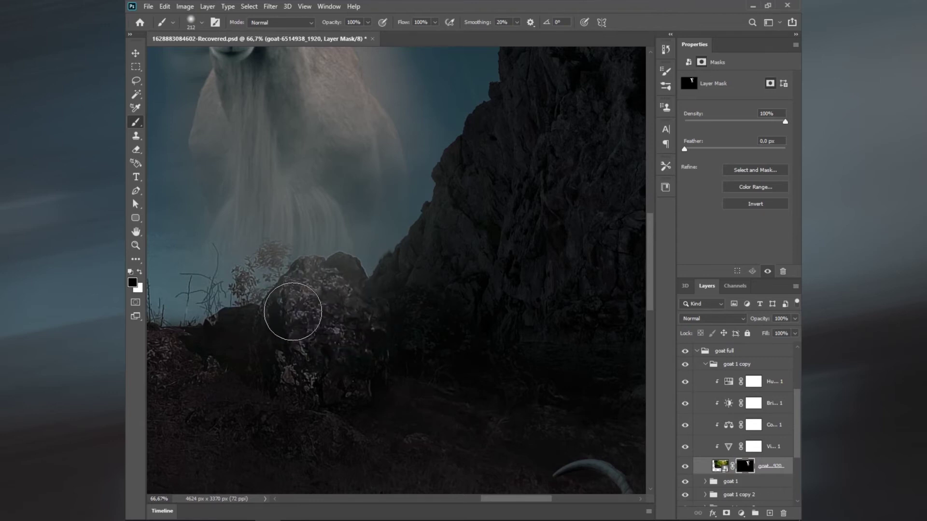
Rasterize the goat layer in goat 1 copy via the Eraser, sized about 342 px.
left_click(706, 366)
left_click(733, 372)
scroll(756, 455, "down", 1)
left_click(758, 444)
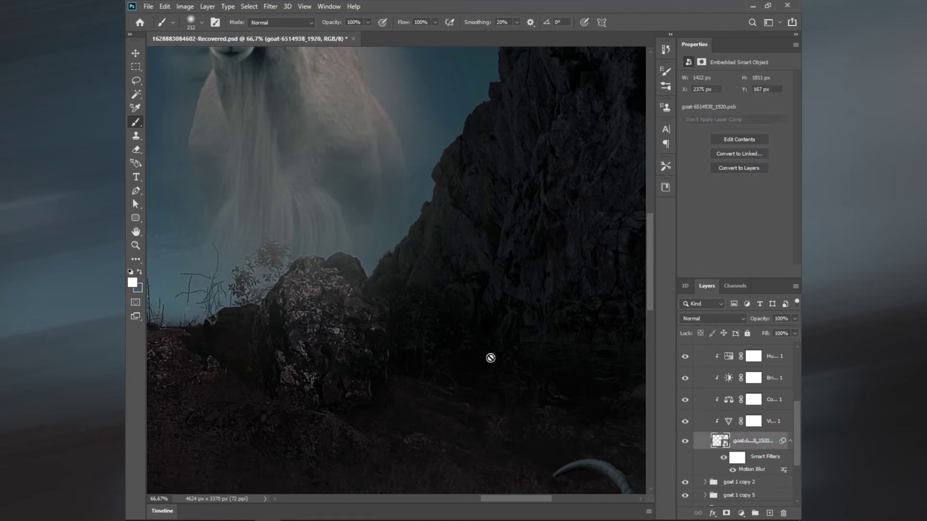
key("e")
left_click(329, 305)
left_click(441, 207)
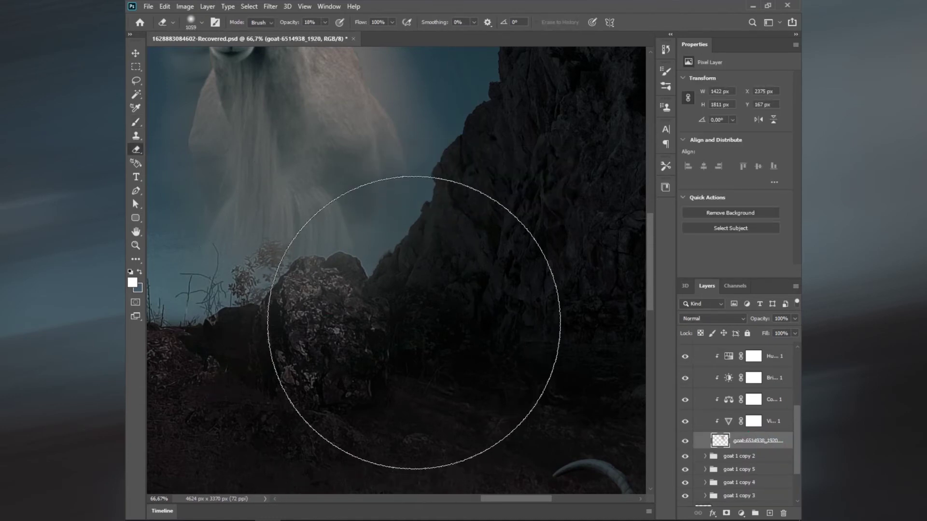
left_click_drag(425, 221, 321, 336)
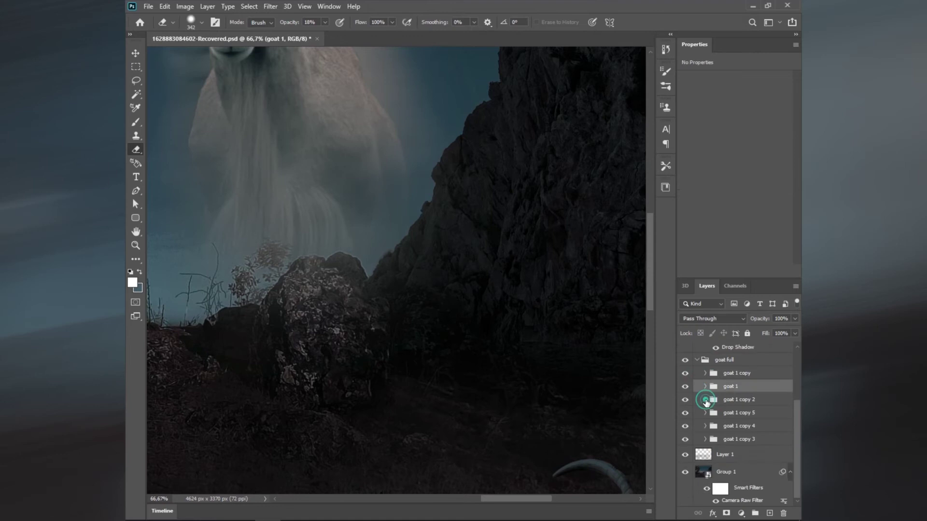
Rasterize the goat layer in goat 1 copy 5 and fit the image to the window.
left_click(709, 401)
left_click(746, 472)
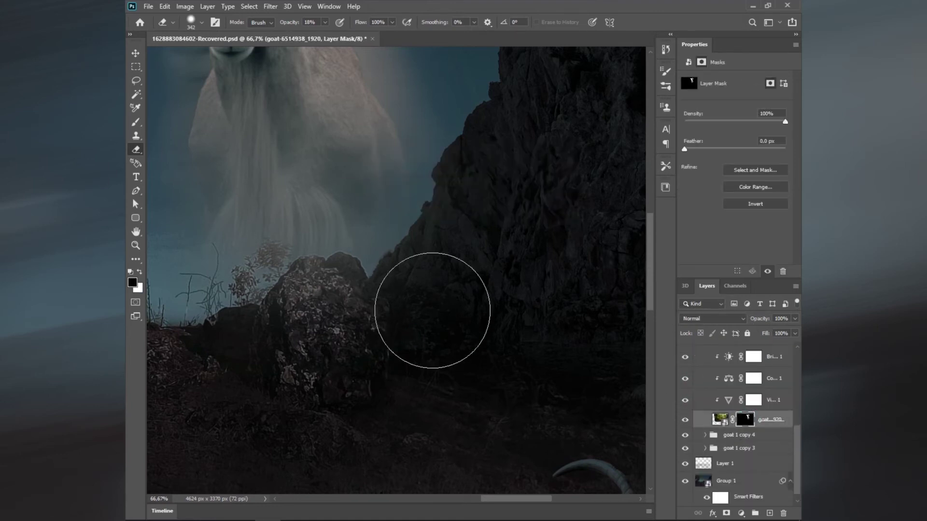
left_click(337, 359)
key("Return")
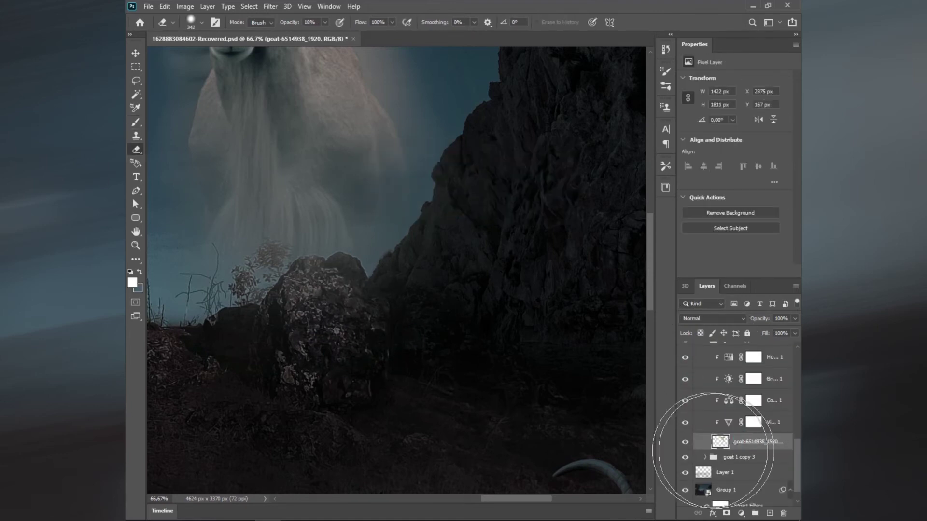
key("ctrl+0")
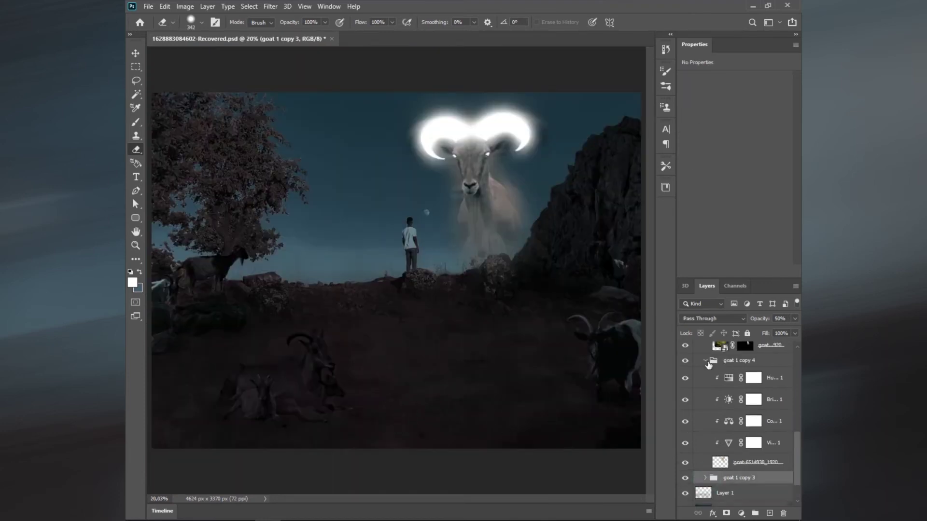
left_click(710, 362)
Select Layer 3, zoom onto the dark goat by the cliff, and set the brush to 146 px.
left_click(730, 351)
key("ctrl+plus")
key("ctrl+plus")
key("ctrl+plus")
key("ctrl+plus")
left_click_drag(580, 279, 507, 341)
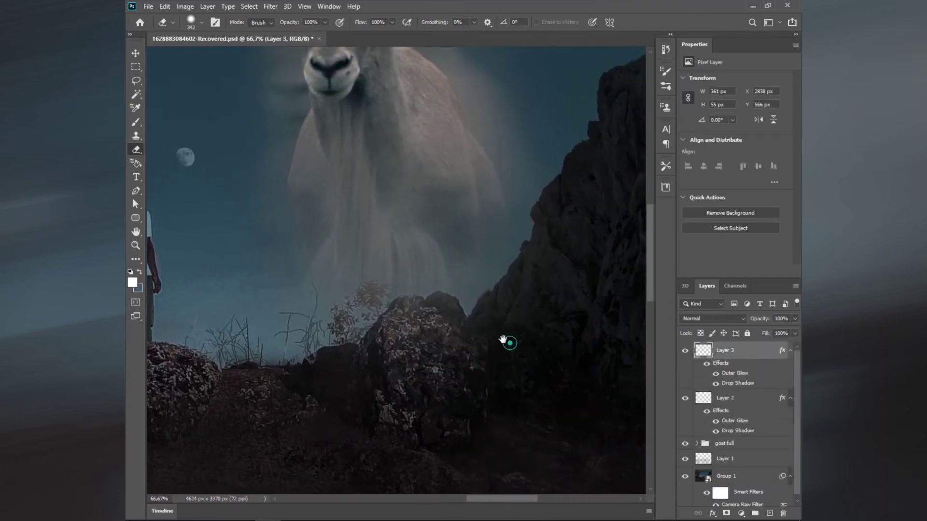
key("ctrl+plus")
key("ctrl+plus")
key("ctrl+plus")
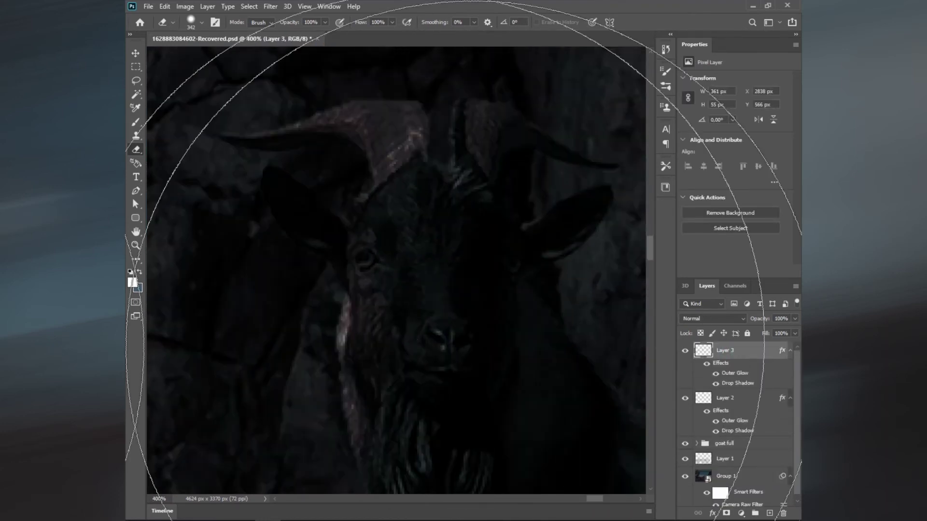
left_click_drag(445, 217, 240, 246)
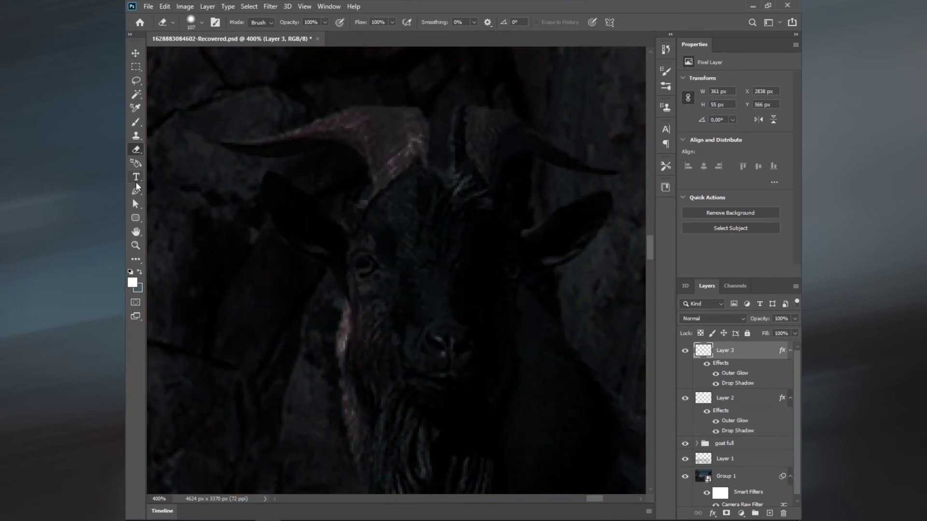
key("p")
key("ctrl+plus")
key("ctrl+plus")
key("ctrl+minus")
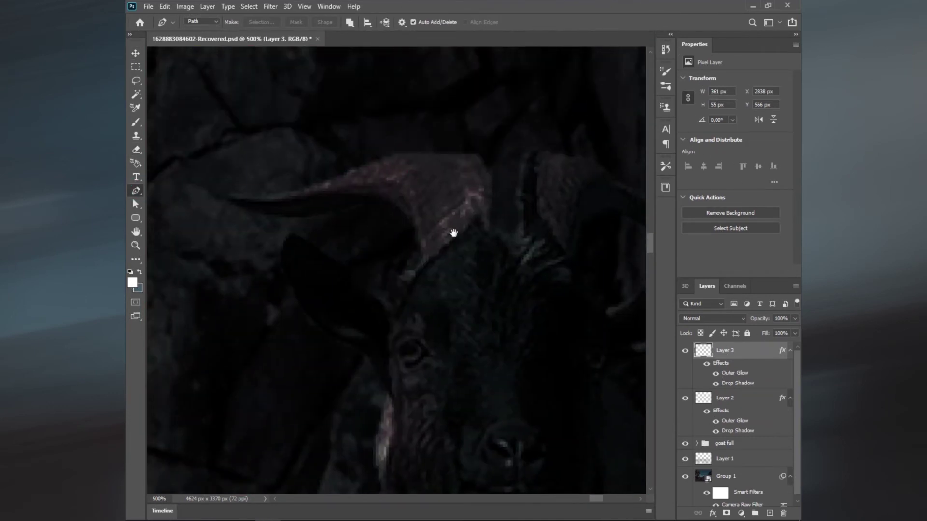
Start the pen outline at the left horn tip and trace over the left horn.
left_click(424, 264)
mouse_move(375, 194)
left_mouse_down()
mouse_move(333, 200)
mouse_move(365, 203)
left_mouse_up()
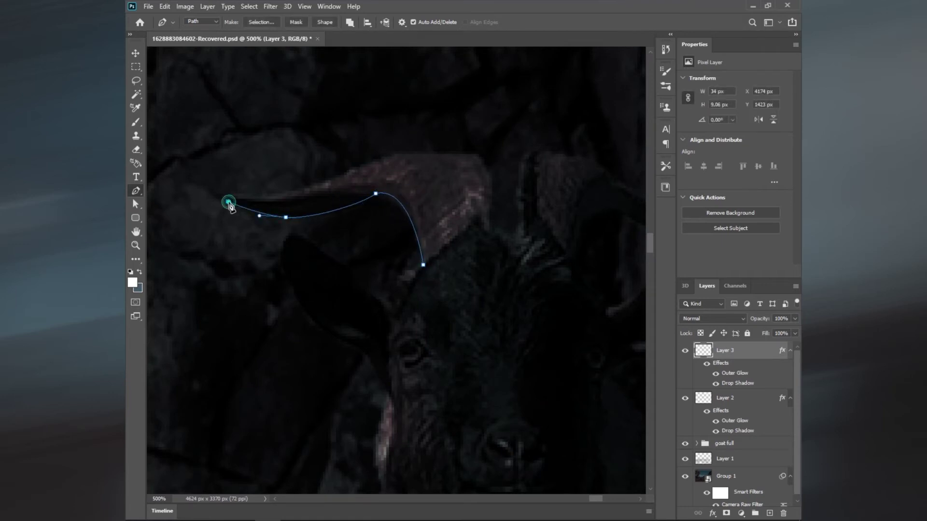
left_click(473, 157)
left_click(488, 222)
left_click(517, 235)
Trace the right horn to its tip and back along the undersides, then load it as a selection.
left_click_drag(524, 158, 530, 155)
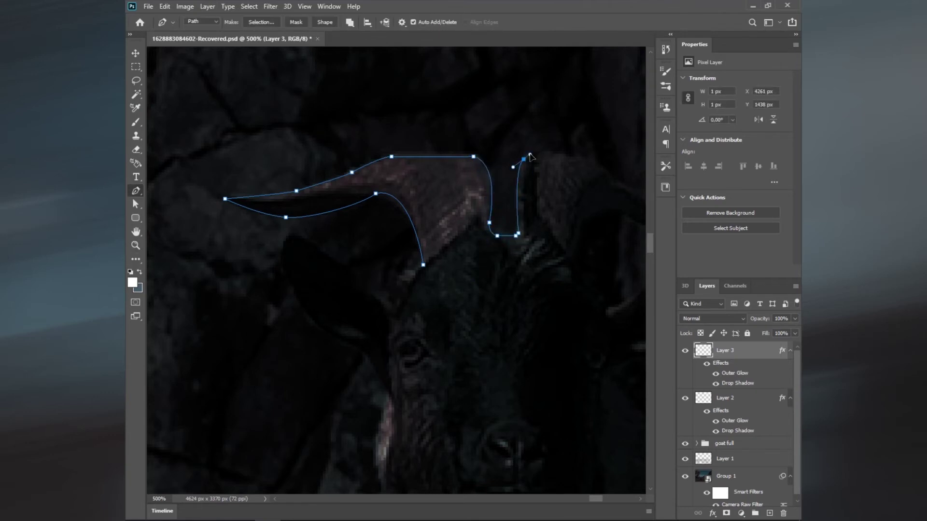
left_click(474, 189)
left_click(510, 209)
left_click(547, 235)
left_click(592, 261)
left_click(608, 269)
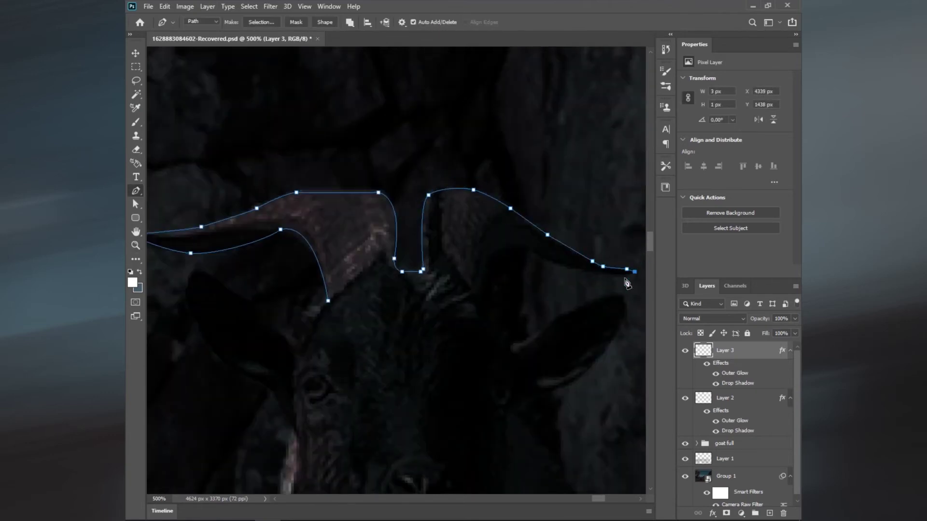
left_click_drag(531, 259, 351, 288)
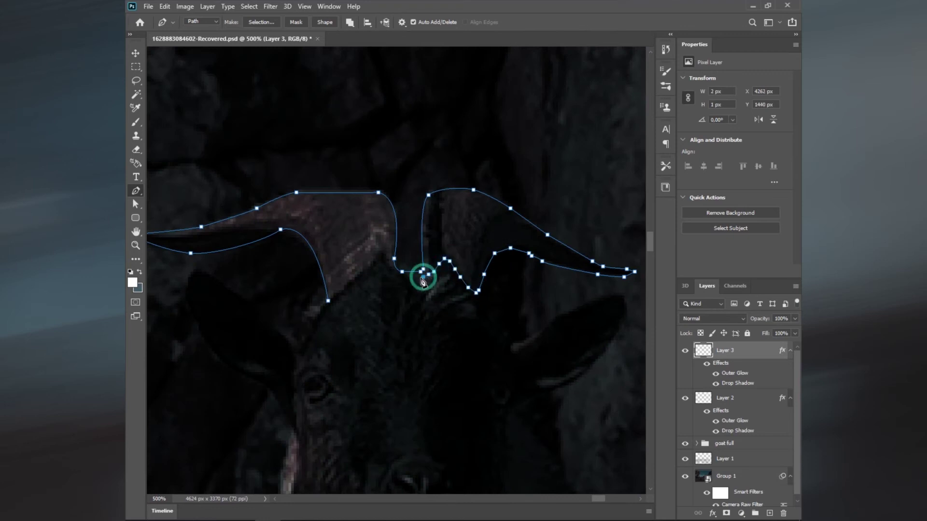
key("ctrl+minus")
key("ctrl+minus")
key("ctrl+Return")
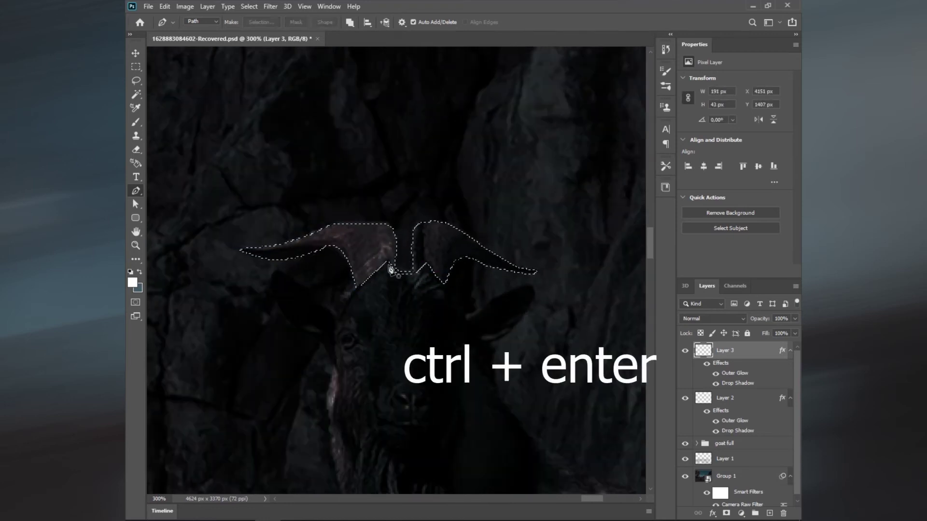
Paint the cliffside goat's horn selection solid white on a new Layer 4, then deselect.
key("b")
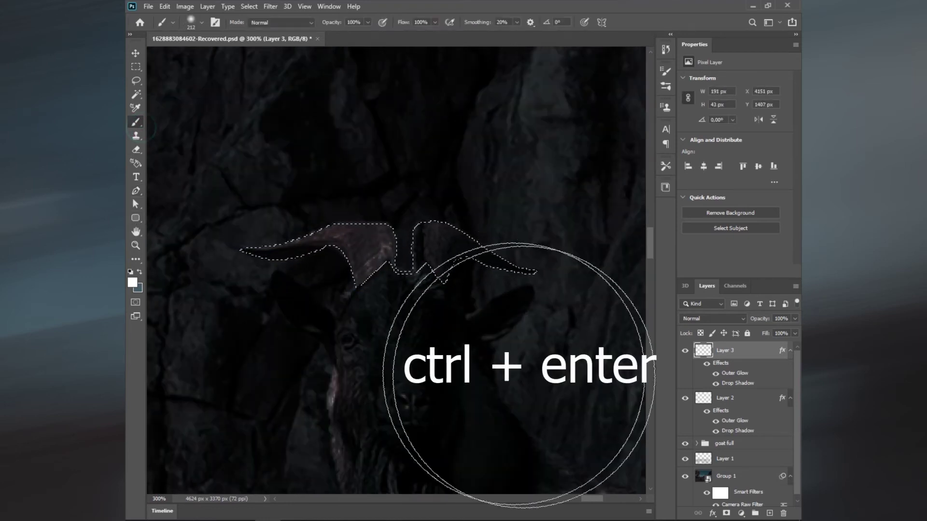
key("ctrl+plus")
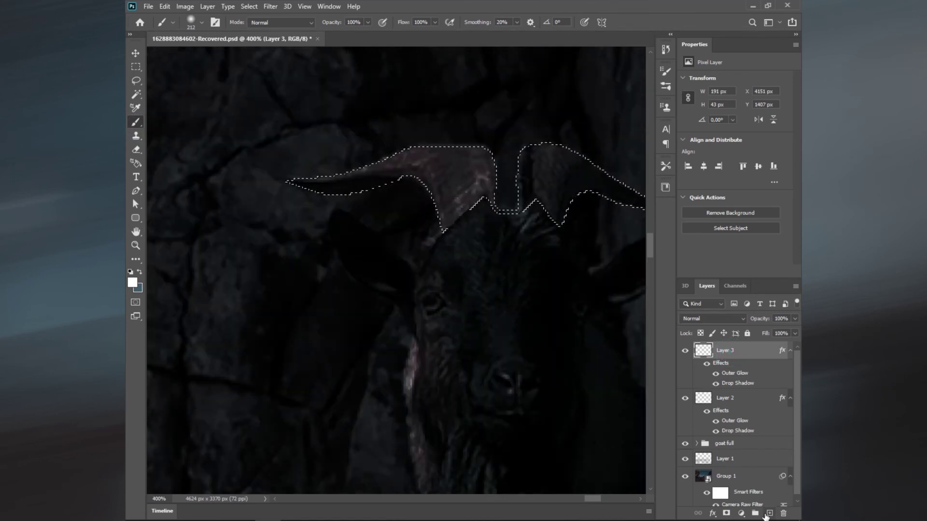
left_click(769, 513)
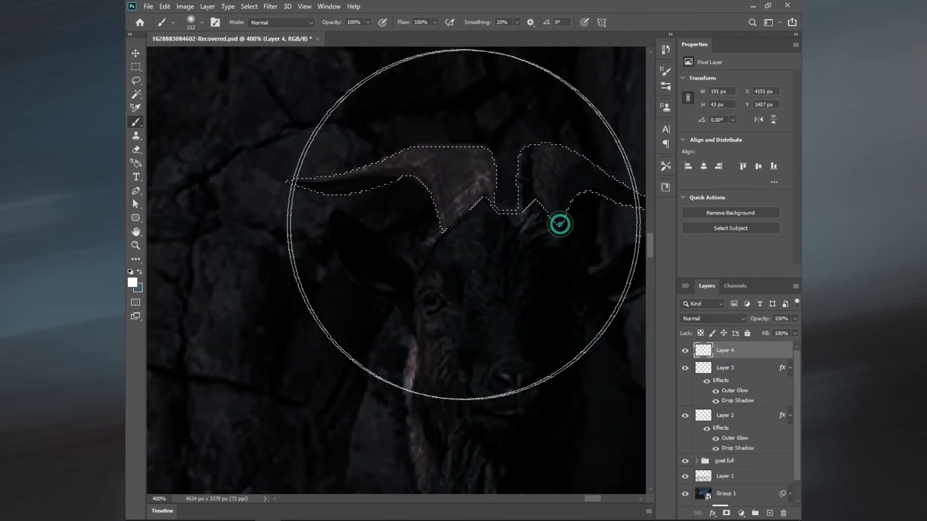
left_click_drag(565, 212, 521, 211)
left_click_drag(590, 221, 524, 221)
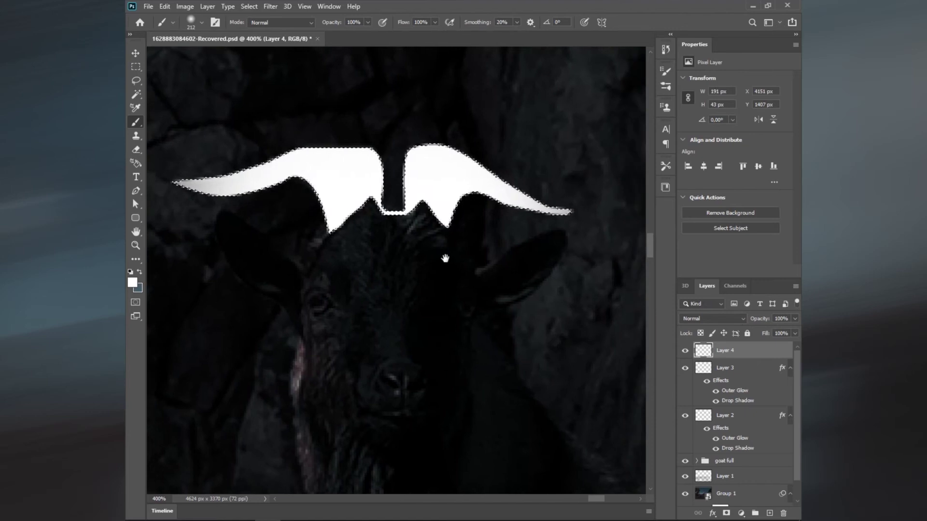
key("ctrl+d")
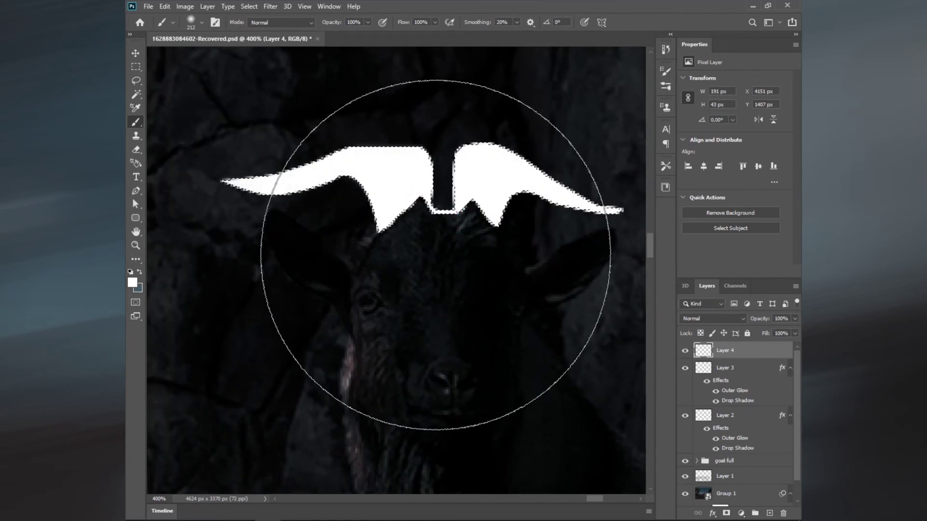
Copy Layer 3's Outer Glow and Drop Shadow effects onto Layer 4.
key("ctrl+minus")
key("ctrl+minus")
key("ctrl+minus")
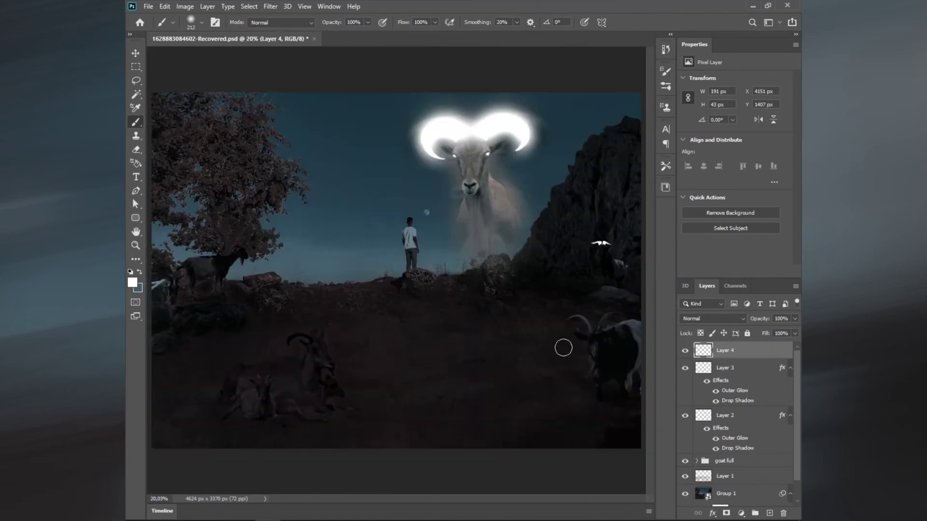
key("ctrl+minus")
key("ctrl+minus")
scroll(498, 314, "up", 3)
left_click_drag(503, 314, 446, 357)
key("ctrl+minus")
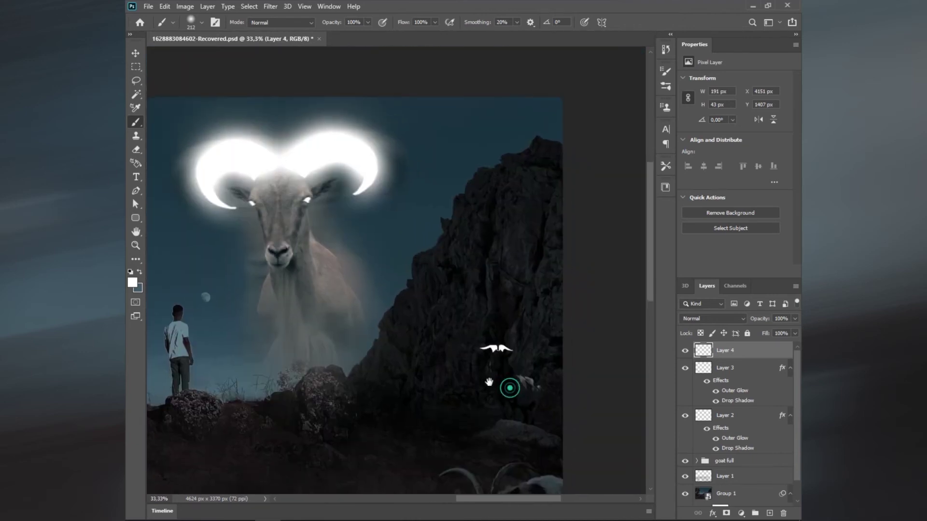
left_click(744, 391)
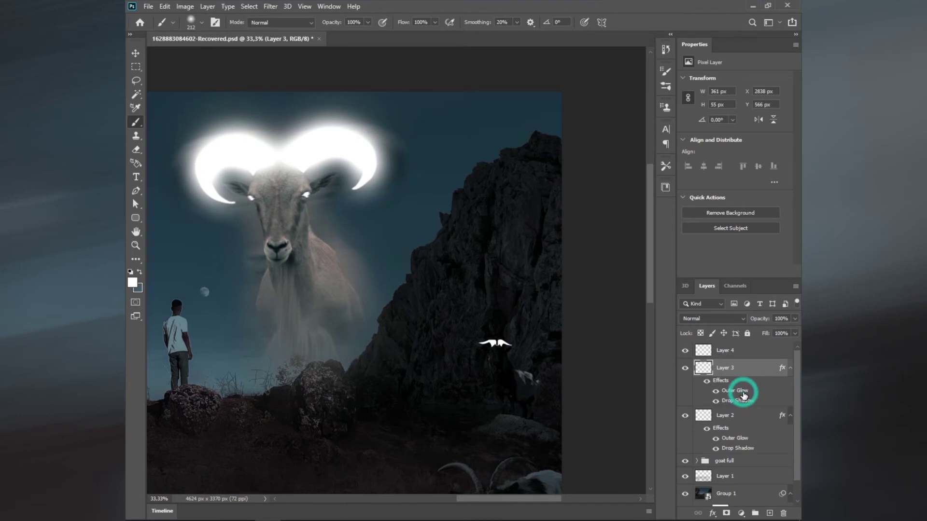
key("ctrl+0")
left_click_drag(728, 362, 728, 357)
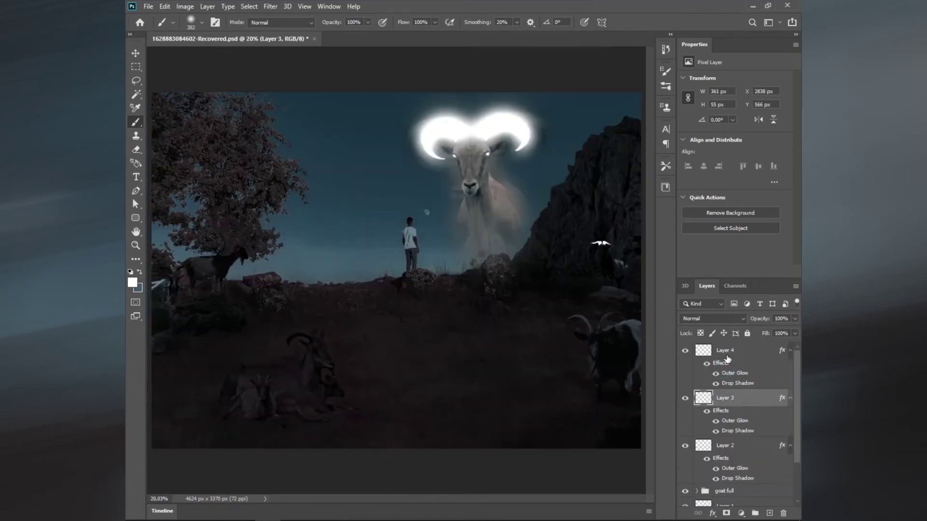
scroll(395, 263, "up", 3)
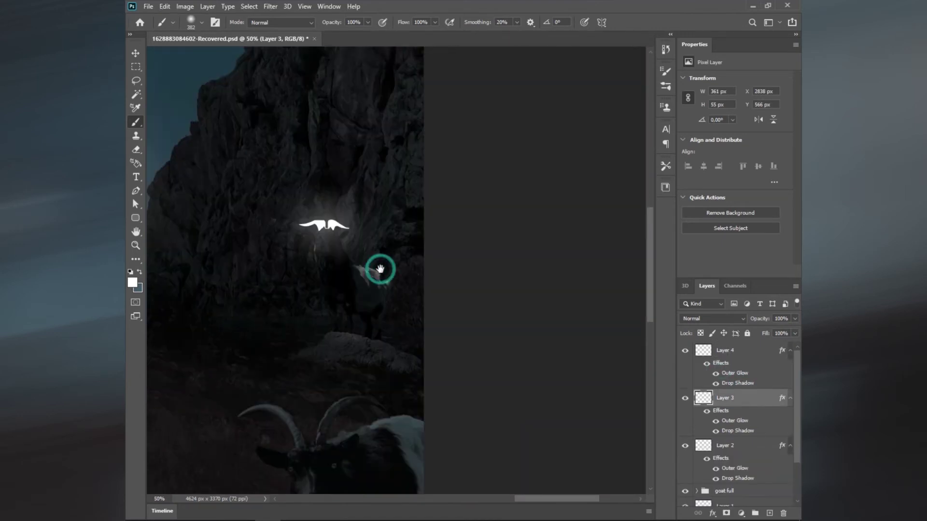
scroll(331, 259, "up", 5)
Outline the cliffside goat's left eye with a Pen path.
left_click_drag(491, 285, 341, 301)
scroll(395, 275, "up", 1)
scroll(396, 275, "up", 1)
key("p")
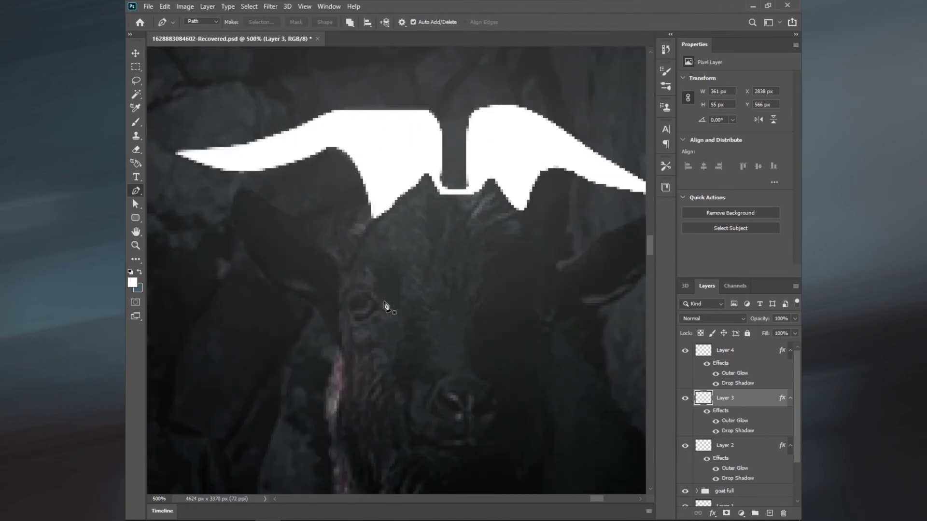
left_click(384, 310)
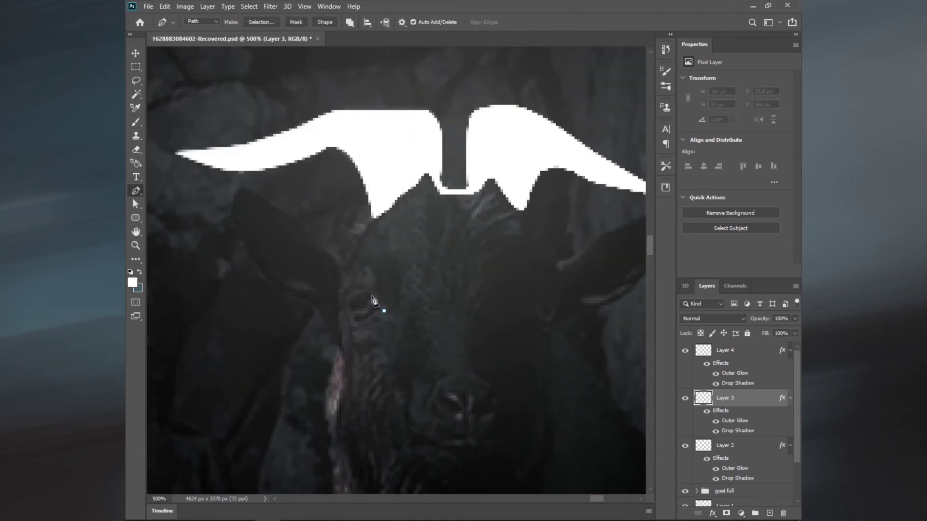
left_click(350, 301)
left_click(349, 308)
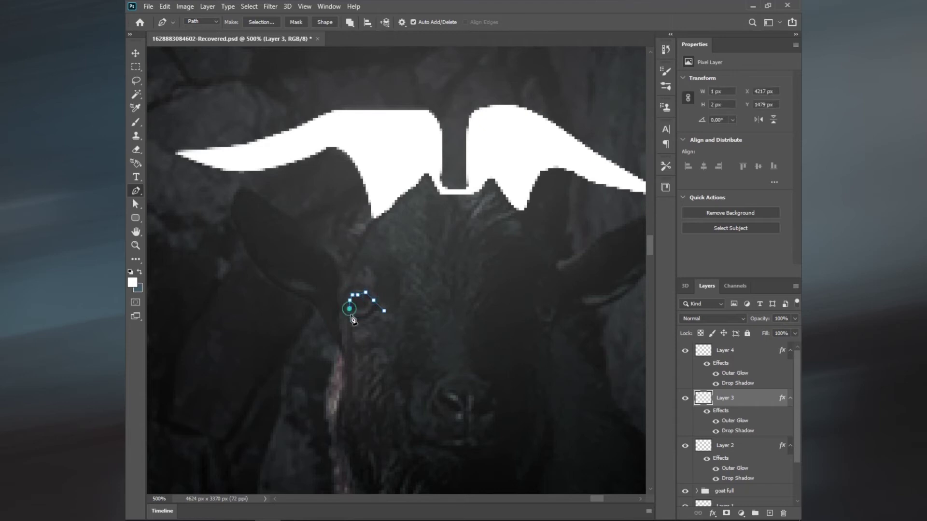
left_click(368, 313)
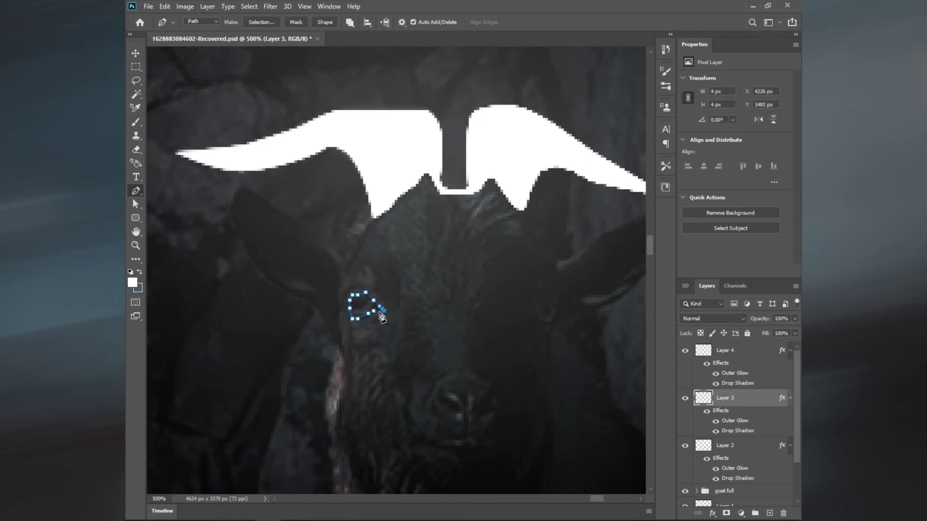
Outline the right eye and convert both eye paths into a selection.
left_click(537, 303)
left_click(542, 300)
left_click(555, 311)
left_click(550, 321)
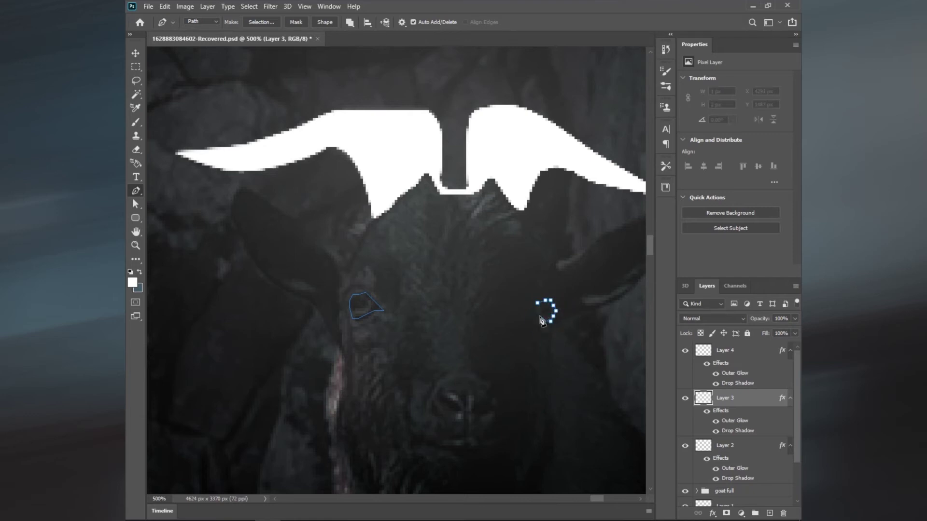
left_click(548, 321)
key("ctrl+Return")
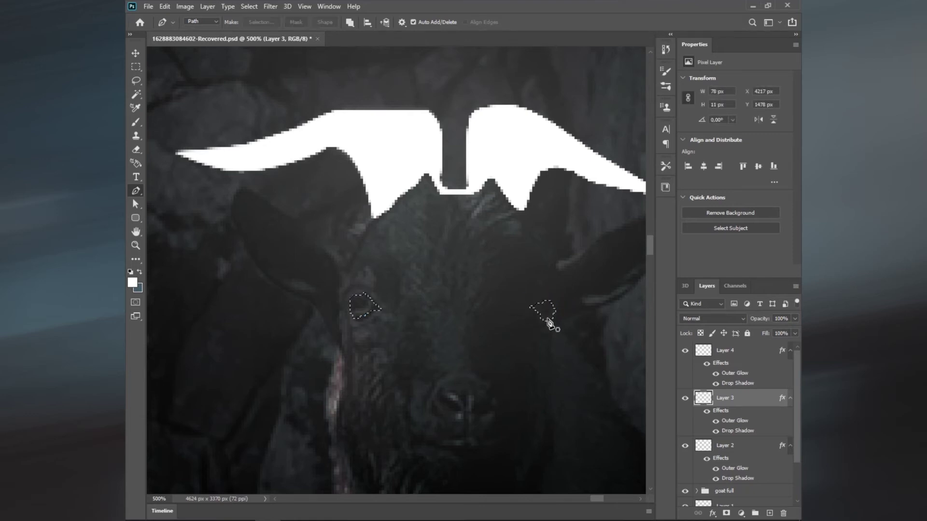
Paint both eye selections solid white, touching up the right eye's shape.
key("b")
left_click(542, 311)
left_click(362, 305)
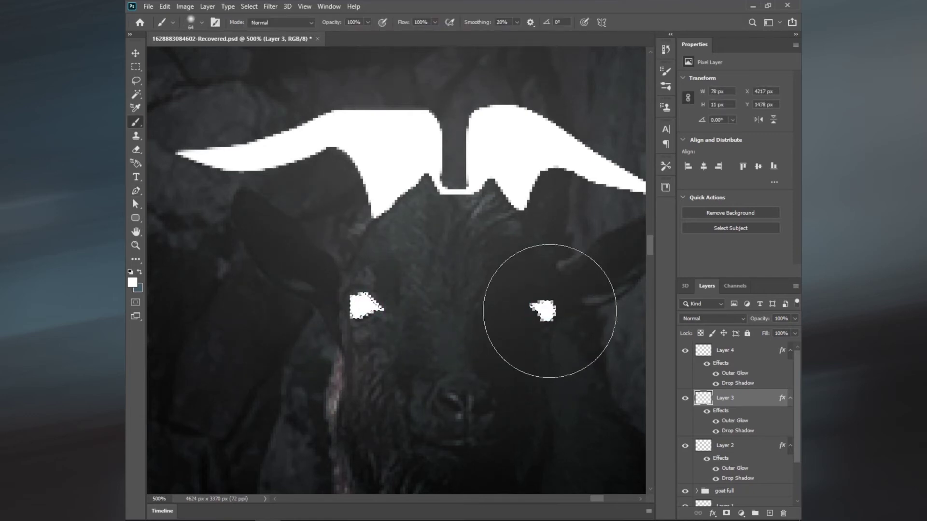
scroll(552, 296, "up", 2)
key("p")
left_click(494, 357)
key("b")
left_click(497, 358)
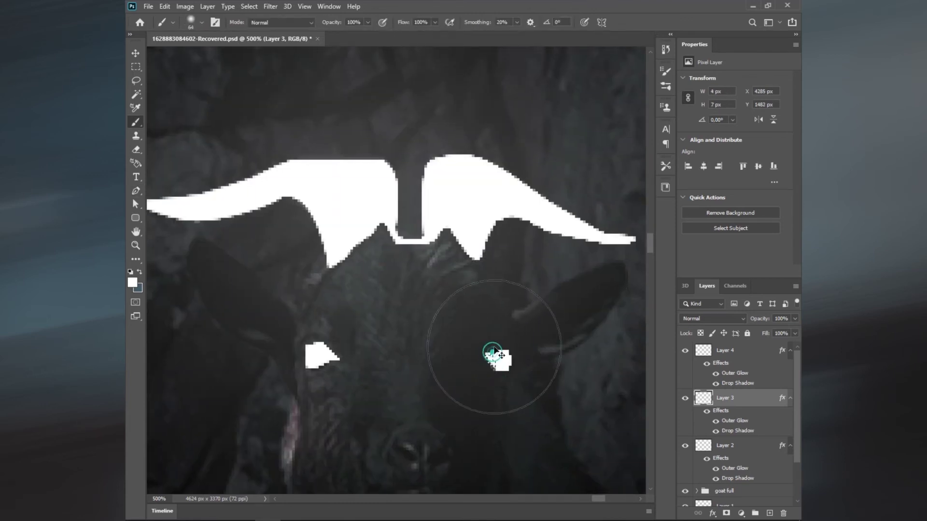
left_click(319, 369)
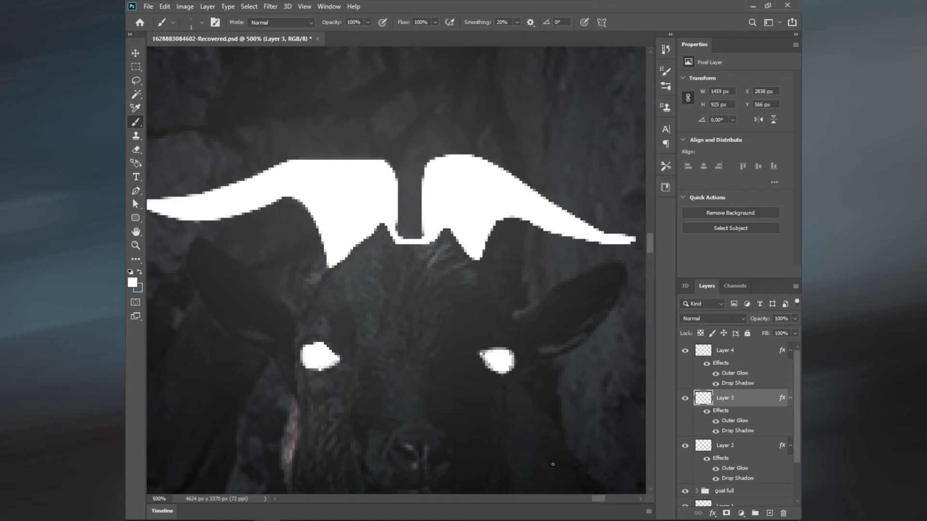
Toggle Layer 4's horns to compare, then add a new empty Layer 5 above it.
key("ctrl+0")
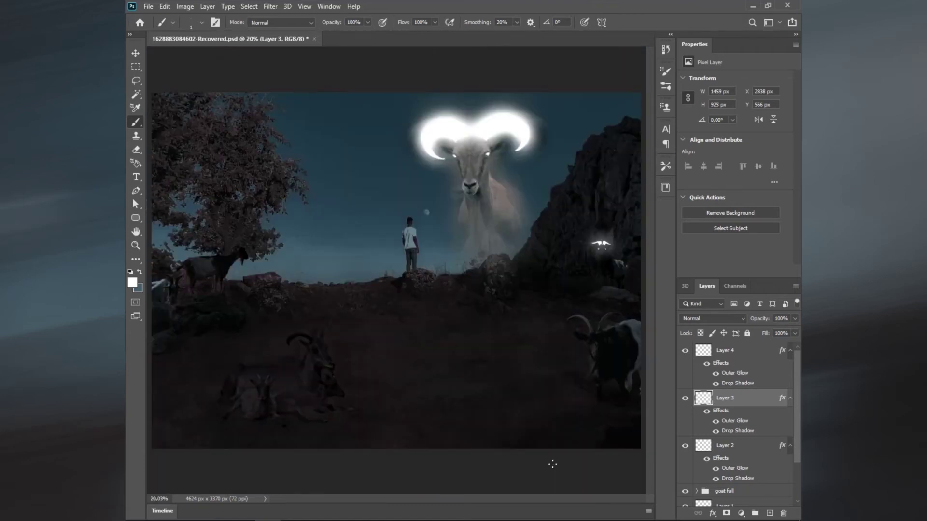
scroll(555, 467, "up", 2)
scroll(562, 321, "up", 1)
scroll(455, 346, "right", 5)
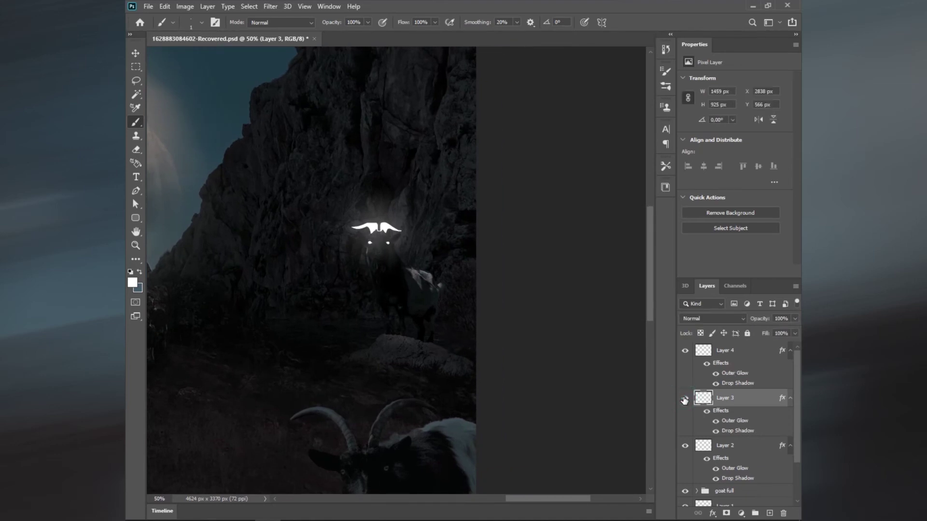
left_click(728, 351)
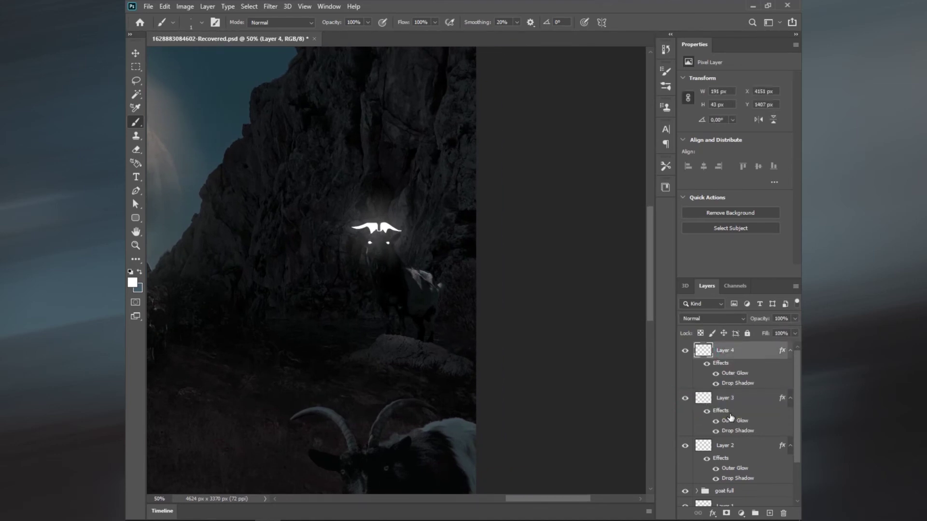
left_click(685, 350)
left_click_drag(391, 359, 438, 221)
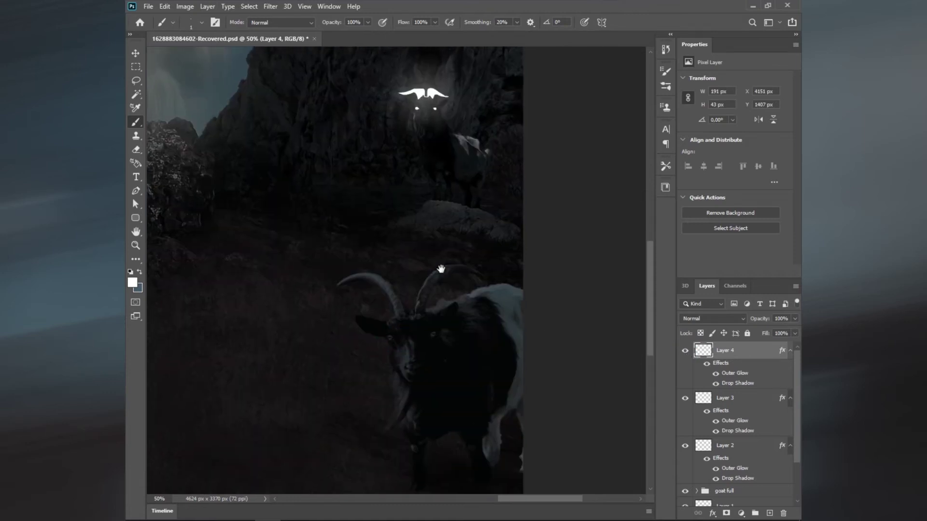
left_click(770, 514)
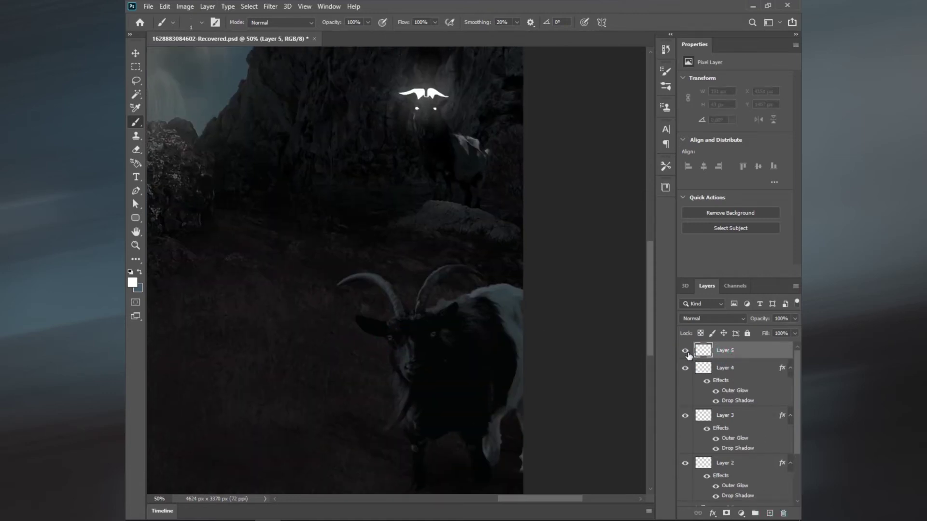
Zoom to the lower-right goat's horn and start a Pen outline along its base.
scroll(486, 290, "up", 2)
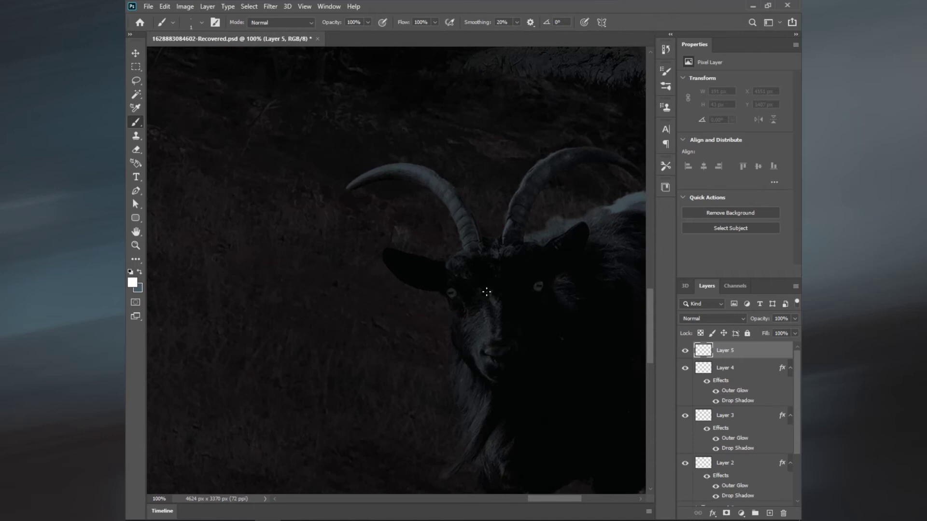
left_click_drag(467, 226, 479, 240)
left_click(137, 192)
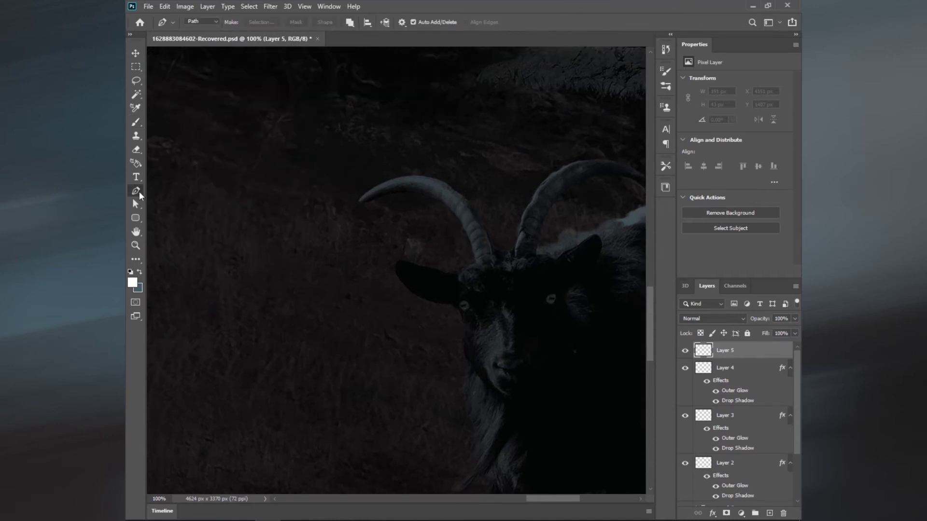
scroll(500, 290, "up", 1)
scroll(500, 290, "up", 1)
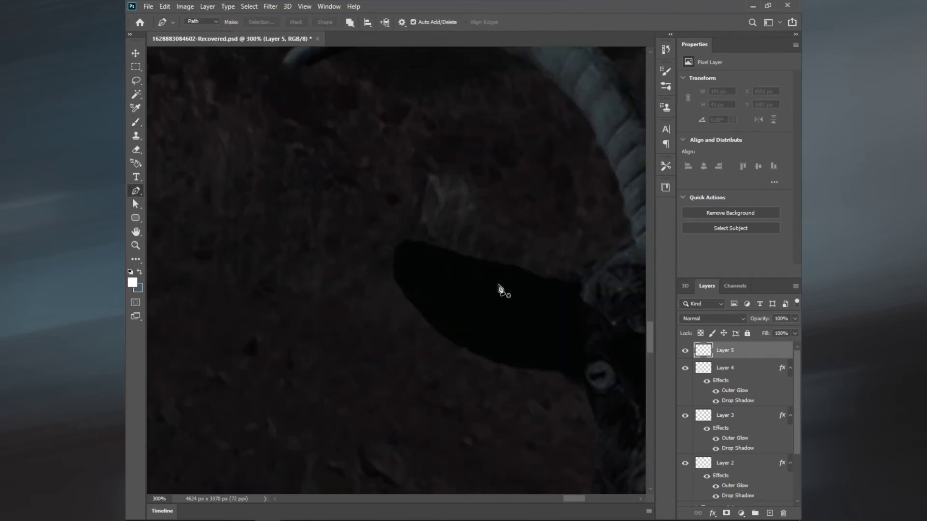
scroll(379, 232, "up", 1)
mouse_move(453, 227)
left_mouse_down()
mouse_move(500, 285)
mouse_move(539, 307)
left_mouse_up()
scroll(559, 326, "down", 1)
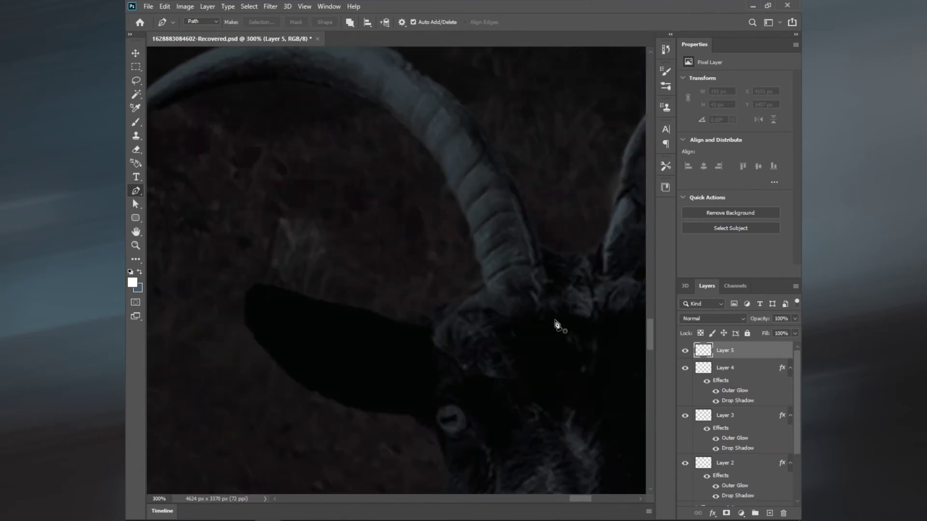
left_click(544, 289)
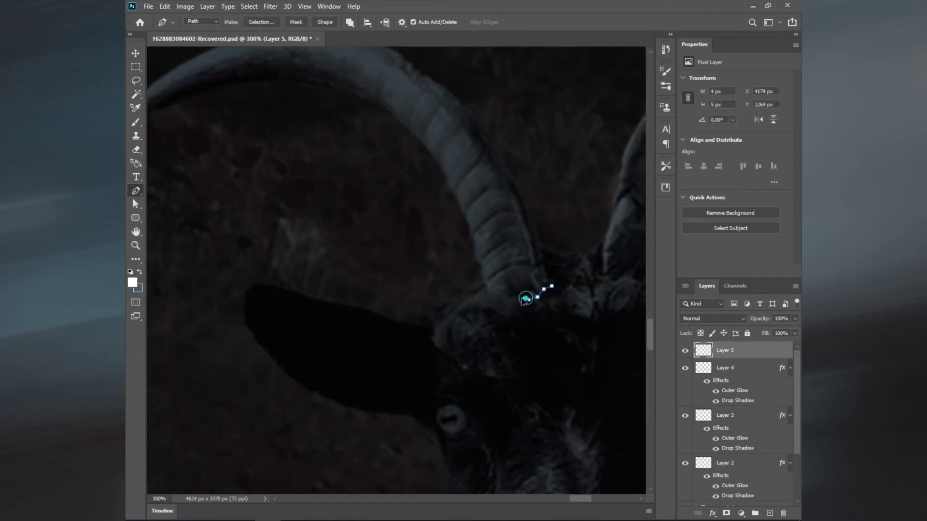
left_click(501, 295)
left_click(493, 295)
left_click(490, 292)
left_click(485, 286)
Curve the outline up the horn and along its top edge, undoing a misplaced point.
left_click_drag(339, 91, 247, 84)
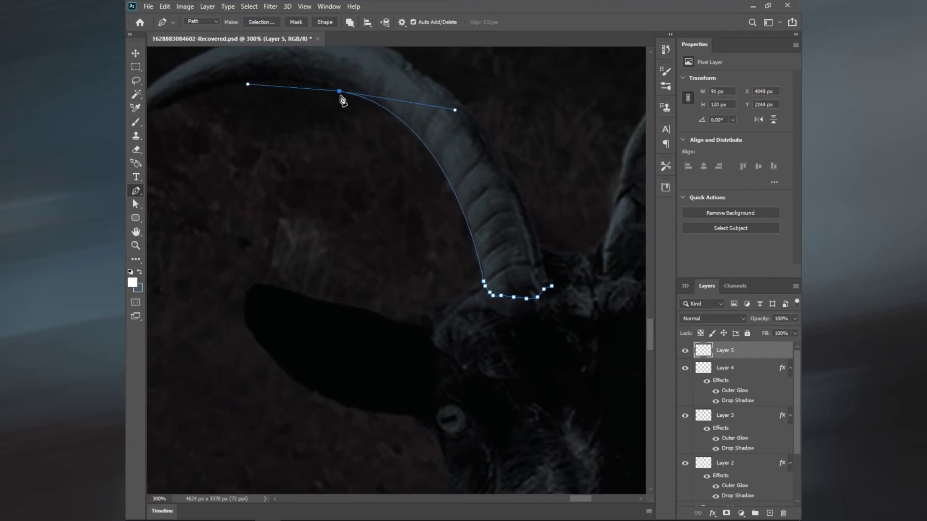
left_click_drag(340, 99, 540, 157)
left_click_drag(456, 138, 427, 143)
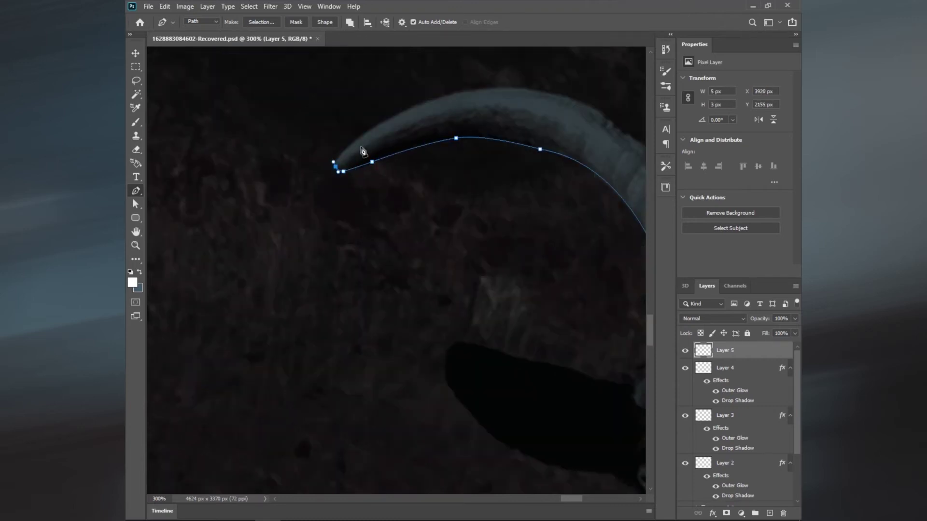
left_click_drag(363, 151, 323, 152)
left_click_drag(531, 99, 580, 140)
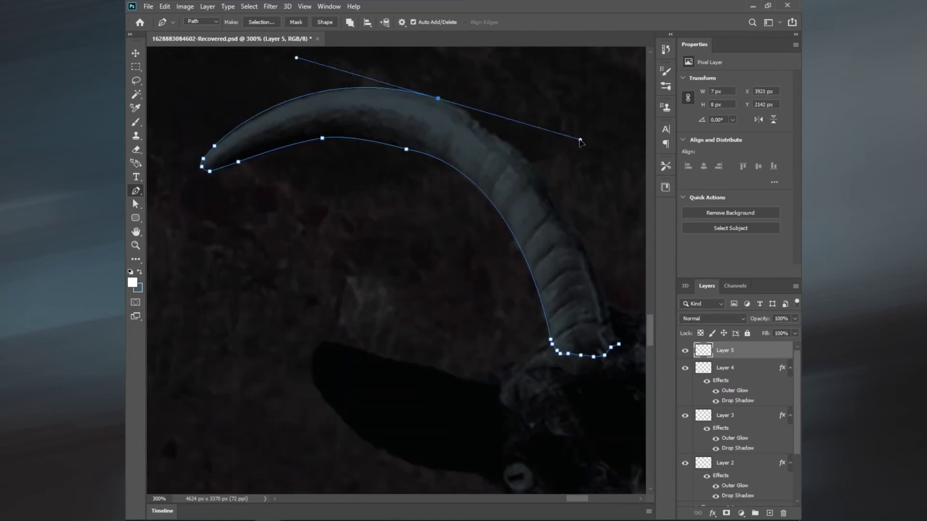
left_click(500, 136)
mouse_move(589, 261)
left_mouse_down()
mouse_move(543, 306)
mouse_move(563, 214)
left_mouse_up()
left_click_drag(406, 205, 549, 198)
key("ctrl+z")
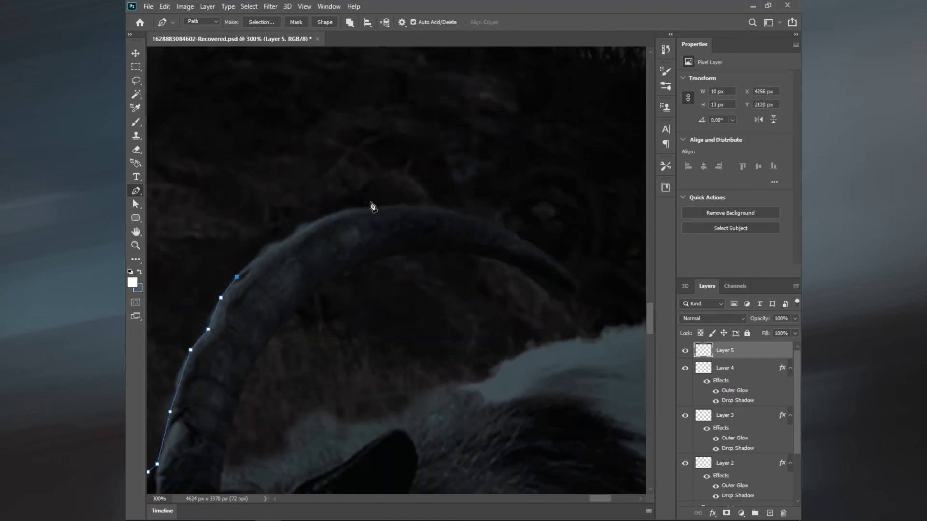
Trace around the horn tip and down its inner edge, then load the path as a selection.
left_click(575, 285)
left_click(542, 280)
left_click(447, 251)
left_click(288, 317)
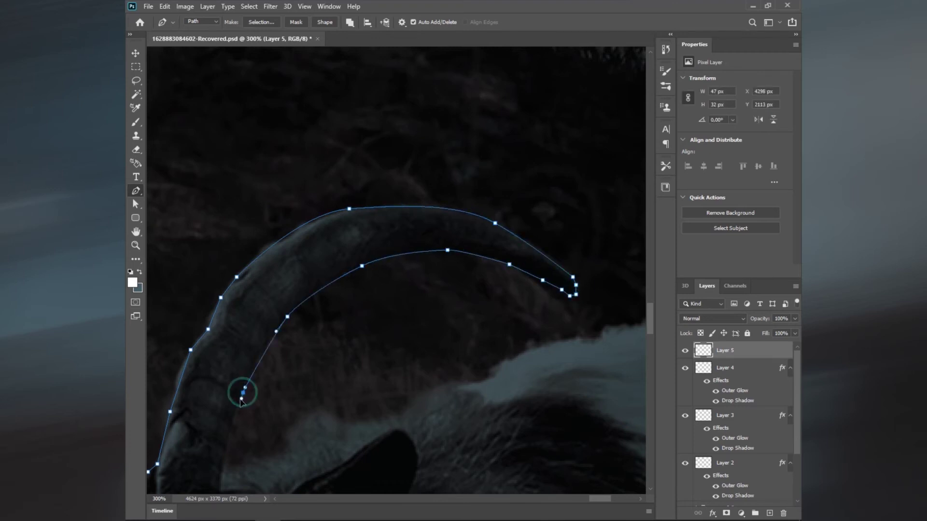
left_click_drag(243, 394, 233, 430)
left_click_drag(205, 327, 257, 218)
left_click(241, 388)
left_click(208, 386)
key("ctrl+Return")
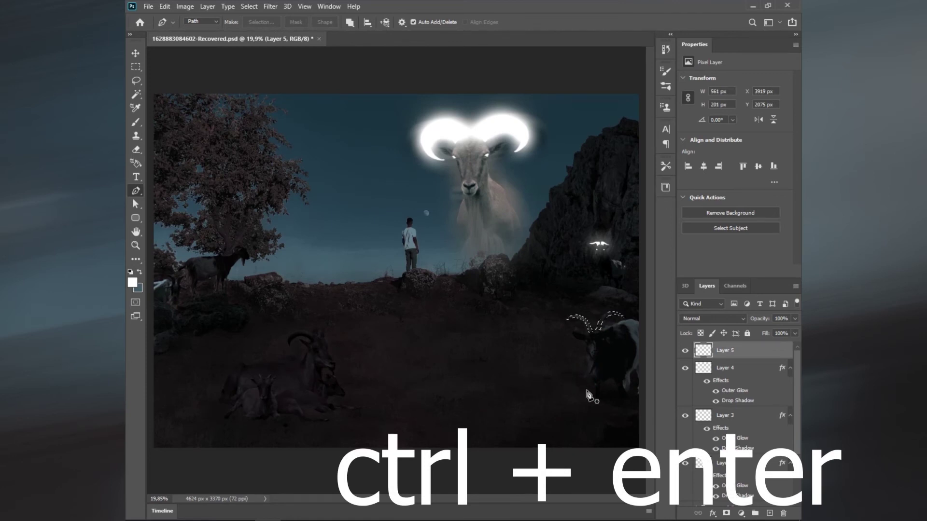
Fill the horn selection white on Layer 5, deselect, and paint a thin stroke bridging the horn bases.
scroll(587, 396, "up", 2)
key("b")
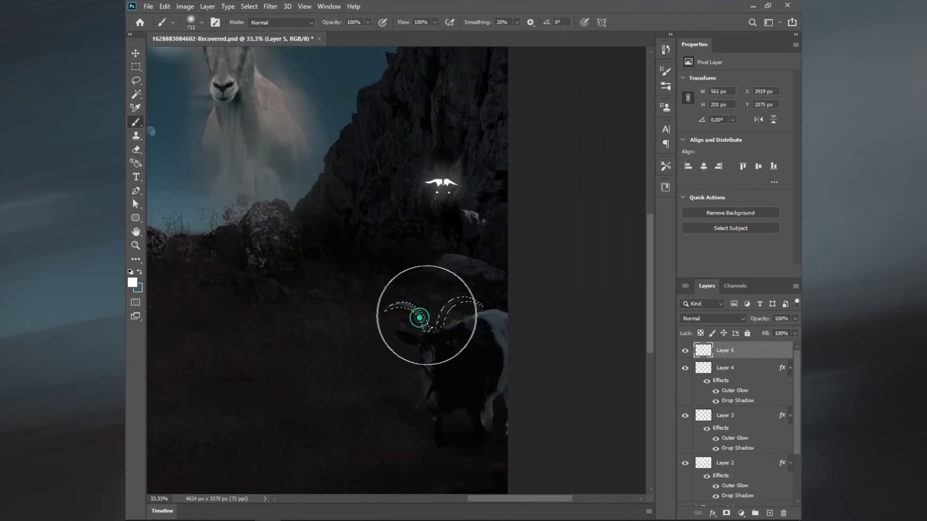
left_click(425, 314)
key("ctrl+d")
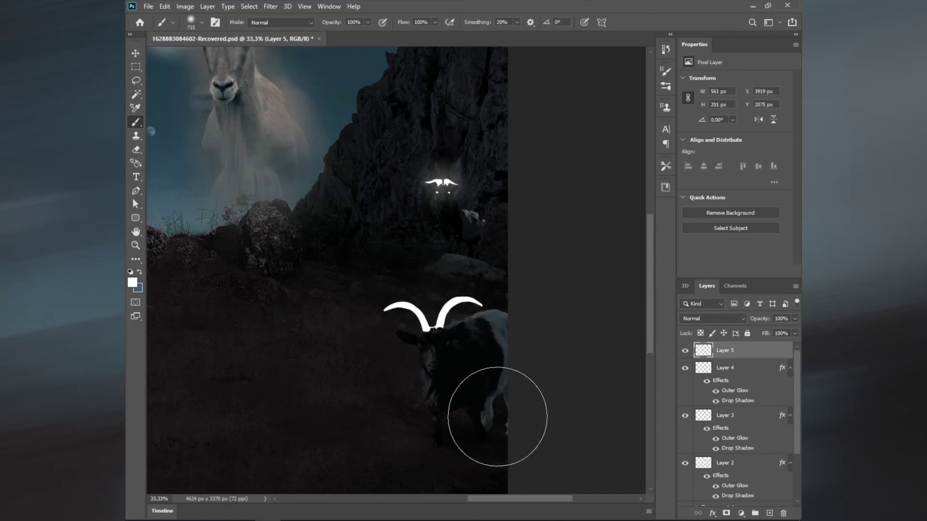
scroll(425, 338, "up", 5)
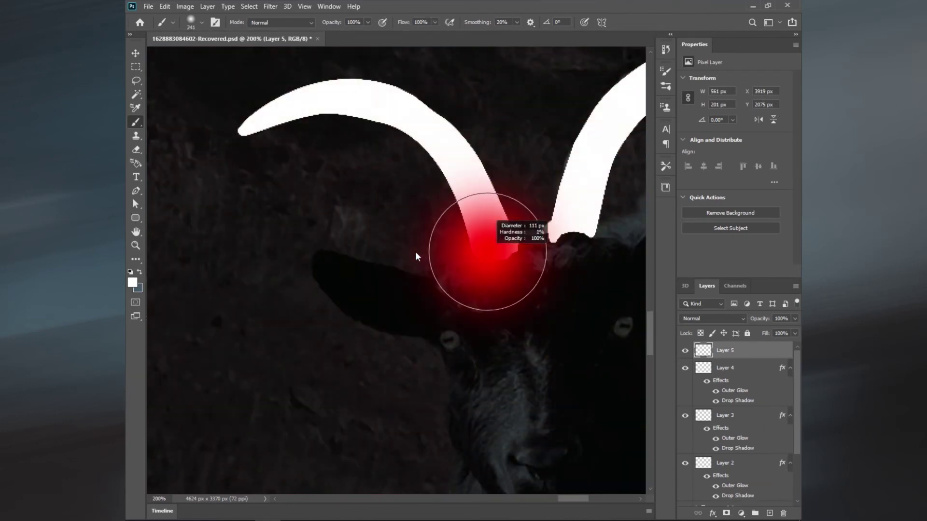
left_click_drag(513, 232, 544, 235)
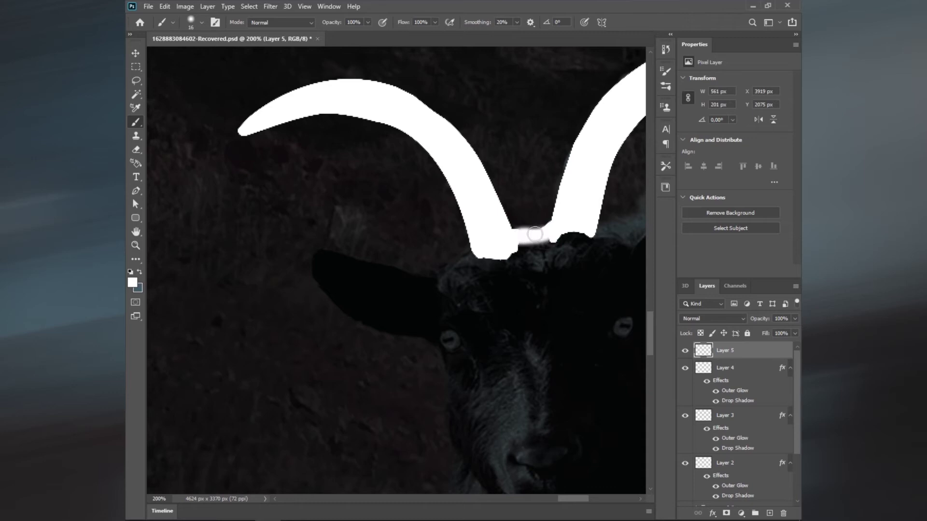
scroll(531, 235, "up", 1)
left_click_drag(516, 242, 474, 240)
scroll(503, 243, "down", 2)
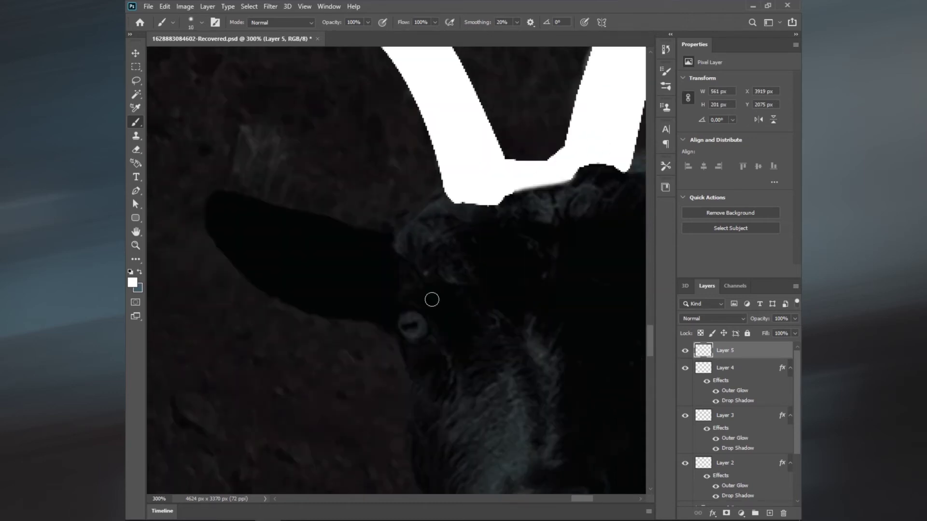
Trace both of the lower-right goat's eyes with Pen paths and convert them to a selection.
key("p")
left_click(433, 336)
left_click_drag(397, 319, 376, 354)
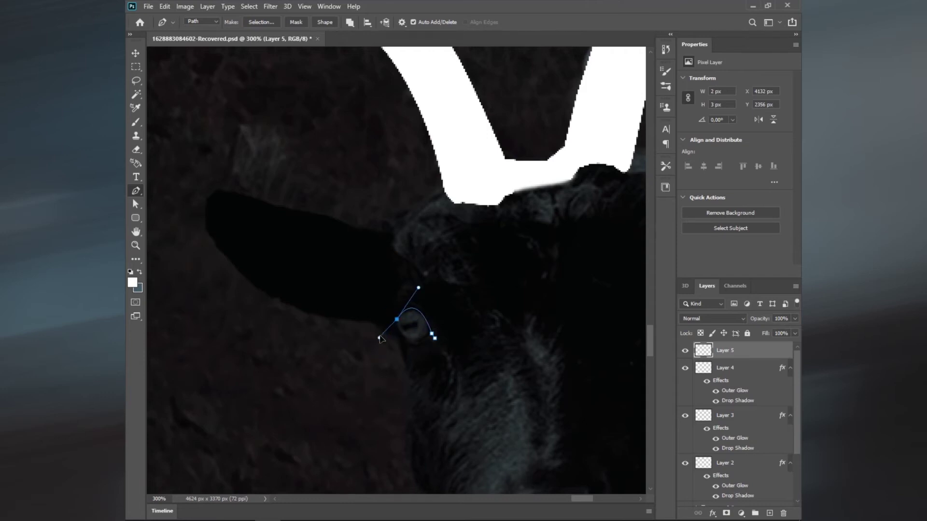
left_click(434, 335, "ctrl")
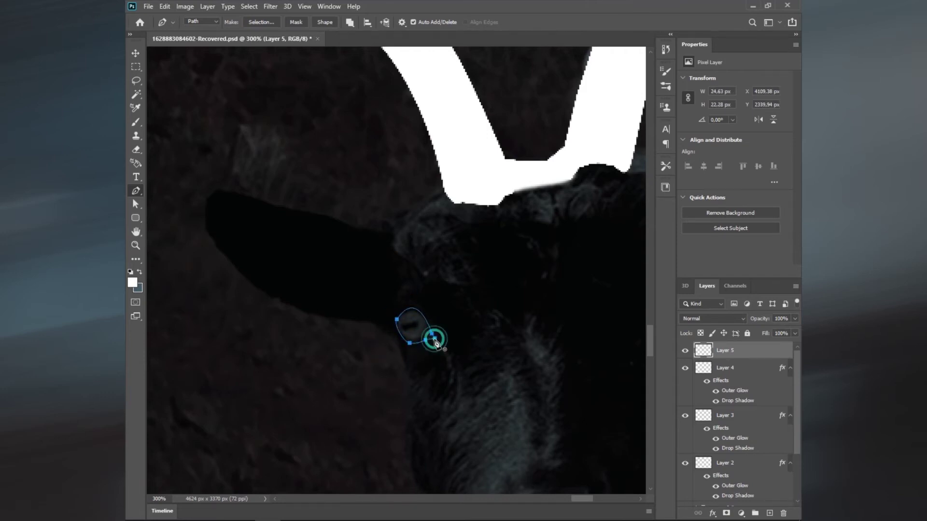
scroll(538, 325, "right", 5)
mouse_move(389, 288)
left_mouse_down()
mouse_move(400, 269)
mouse_move(405, 299)
left_mouse_up()
left_click(421, 267)
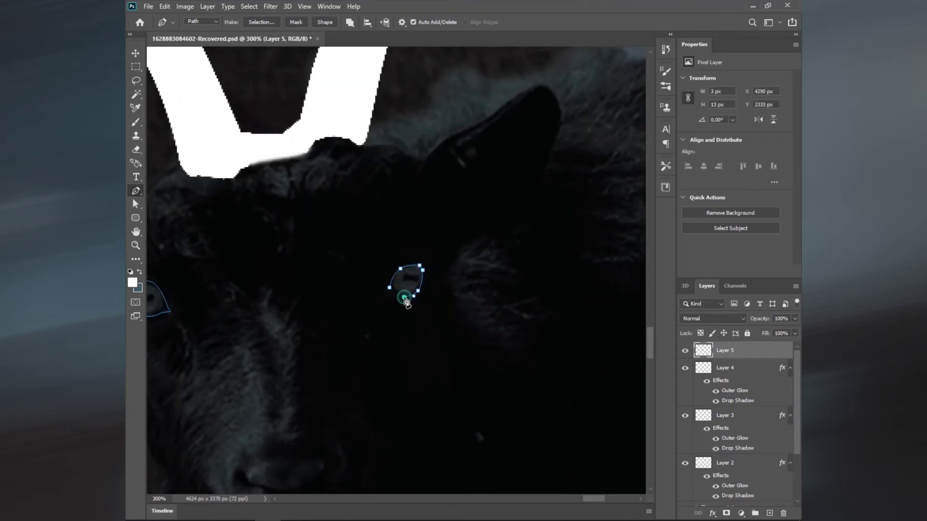
left_click(390, 289)
key("ctrl+Return")
Paint both eye selections white, deselect, and fit the image on screen.
key("b")
scroll(392, 293, "left", 2)
left_click_drag(248, 304, 223, 269)
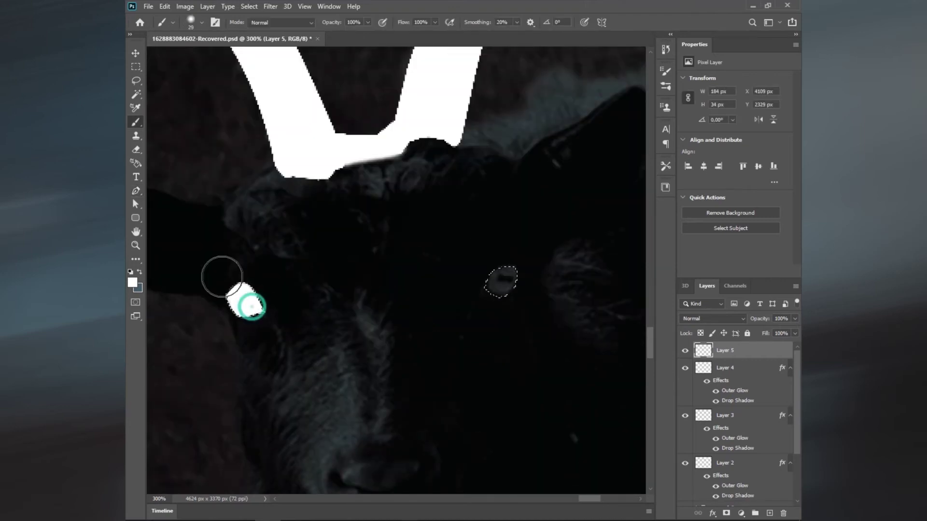
left_click_drag(500, 285, 506, 281)
key("ctrl+d")
scroll(368, 341, "down", 1)
scroll(368, 341, "left", 1)
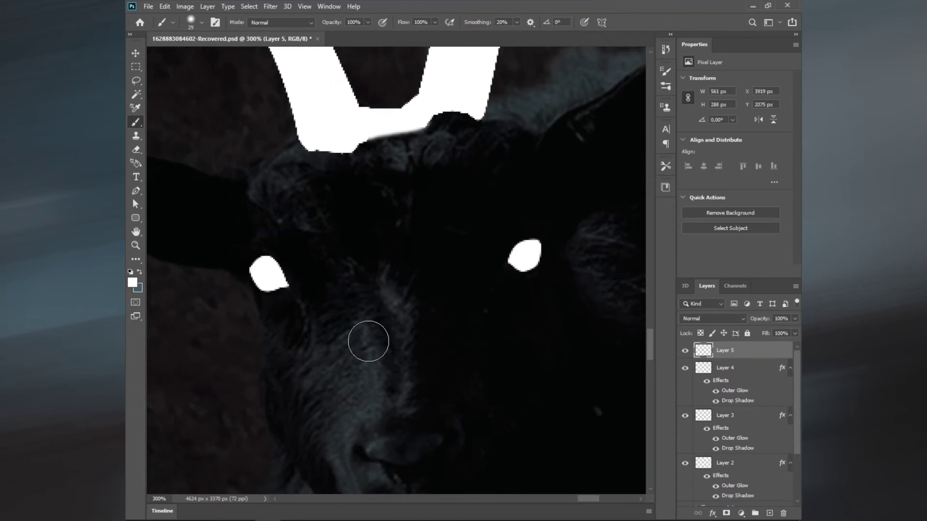
key("ctrl+0")
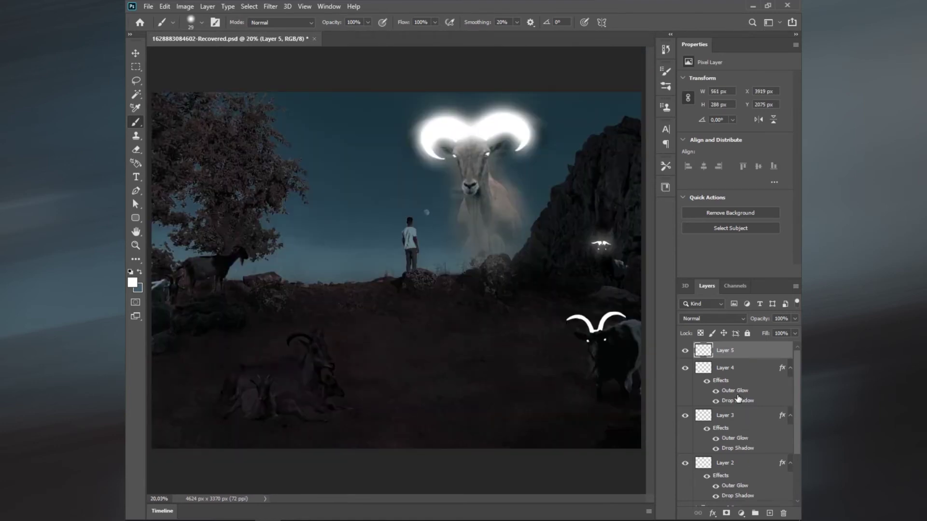
Copy Layer 4's glow effects onto Layer 5.
left_click(738, 399)
left_click_drag(739, 393, 723, 357)
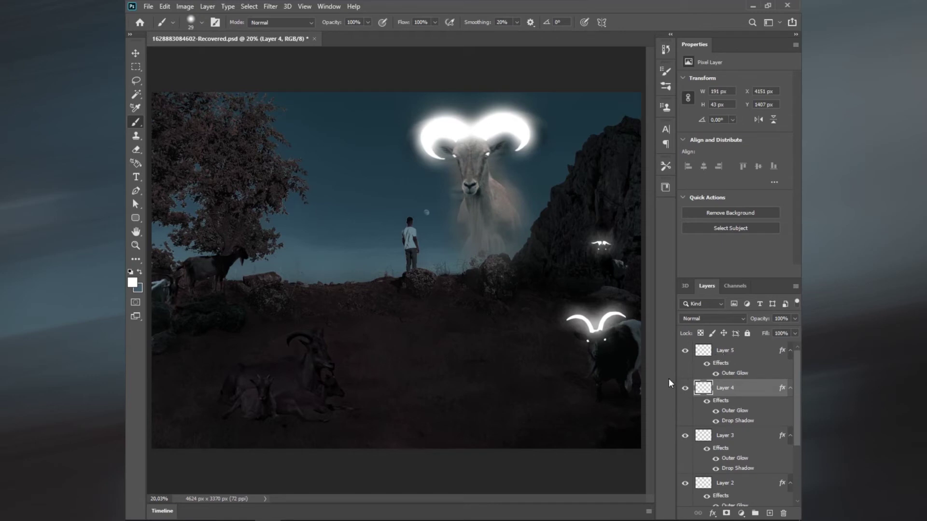
left_click(738, 352)
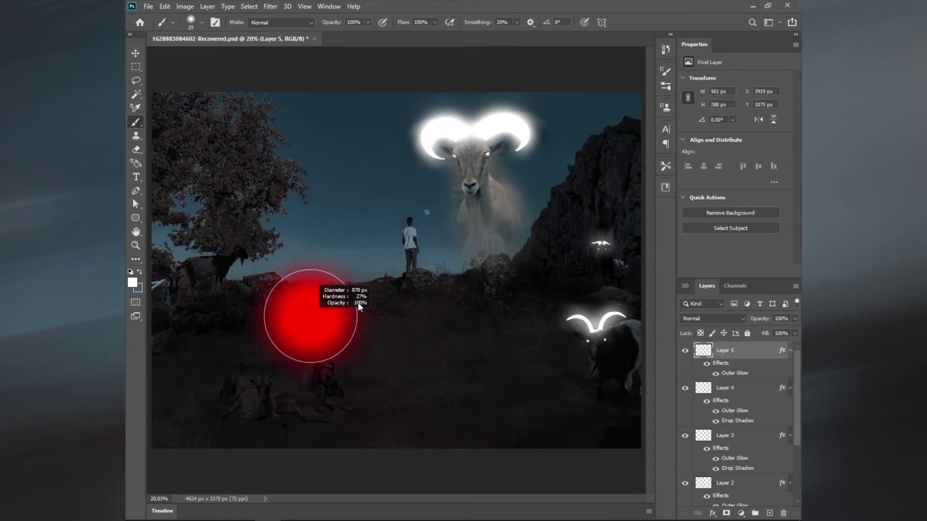
Set Layer 5's Outer Glow size to 43 px and Drop Shadow opacity to 13 with an upward angle.
double_click(728, 367)
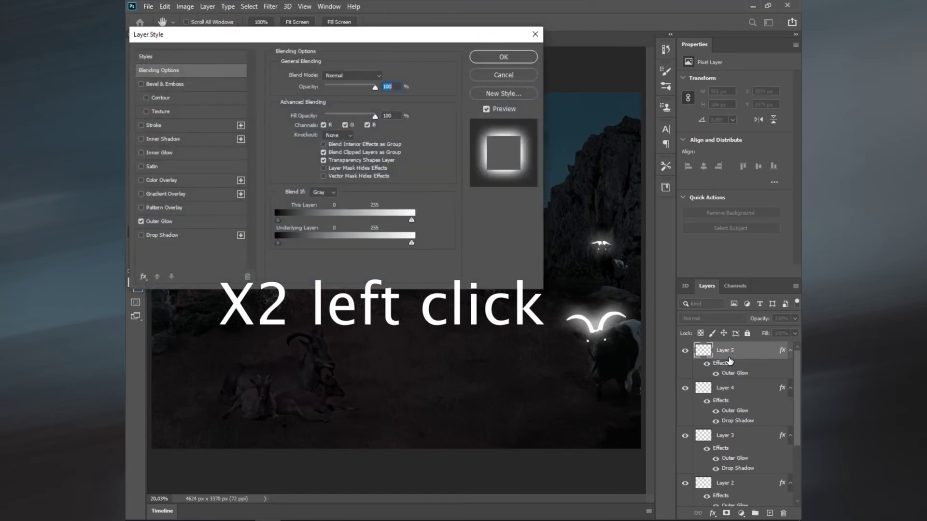
left_click(159, 221)
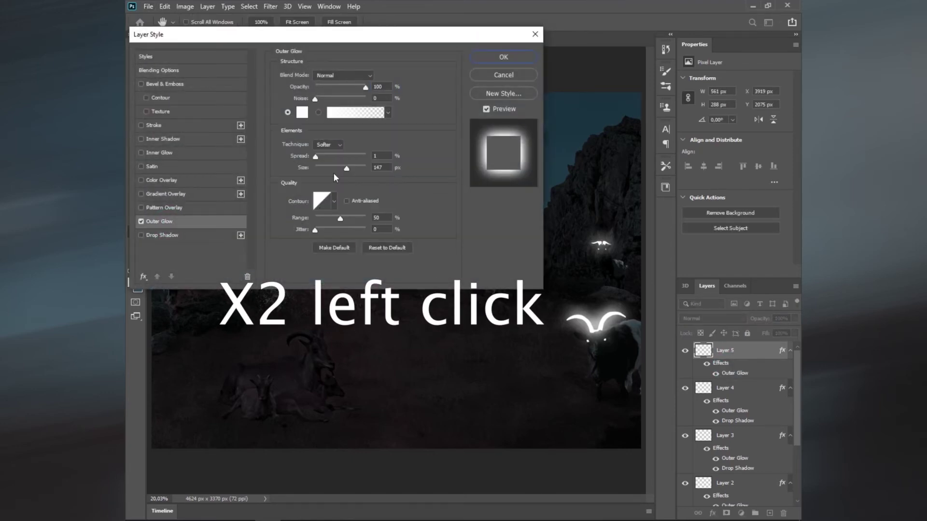
left_click_drag(332, 169, 326, 170)
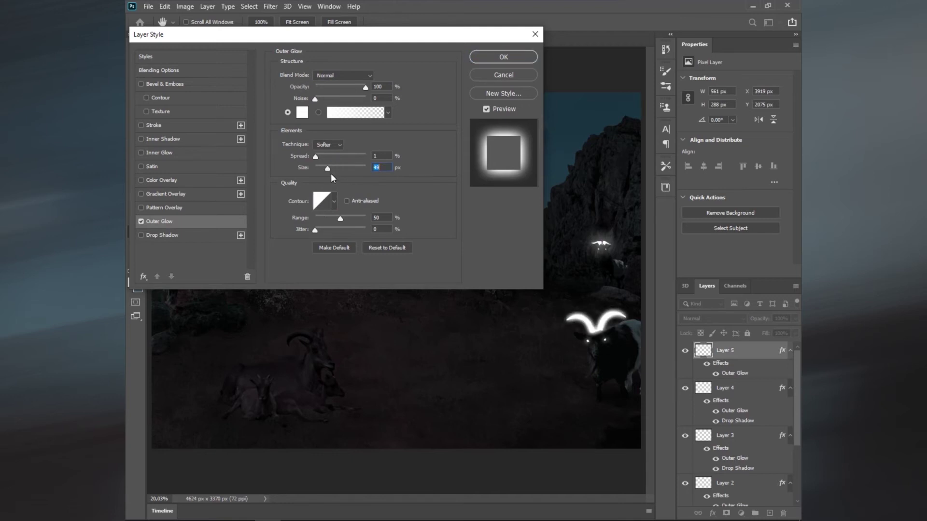
left_click_drag(352, 86, 319, 89)
left_click(162, 235)
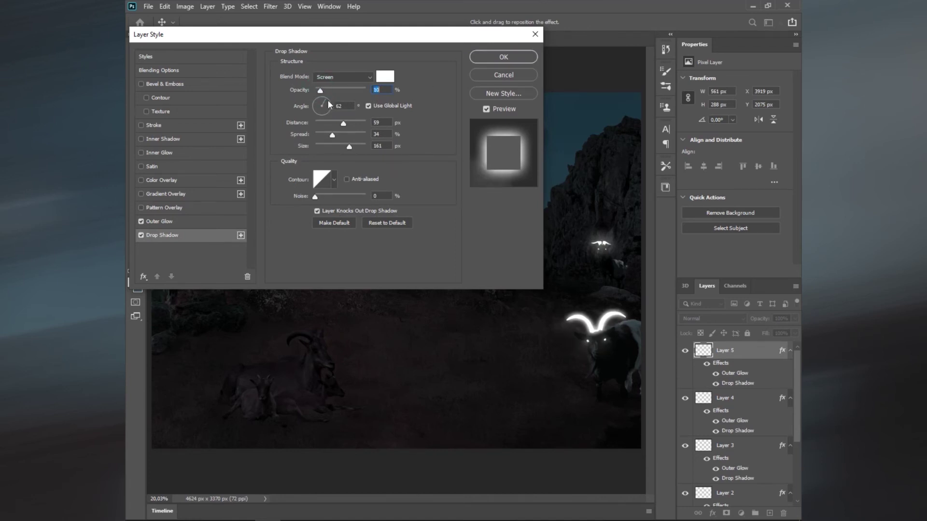
type("13")
left_click_drag(329, 112, 322, 102)
left_click(321, 100)
left_click(493, 56)
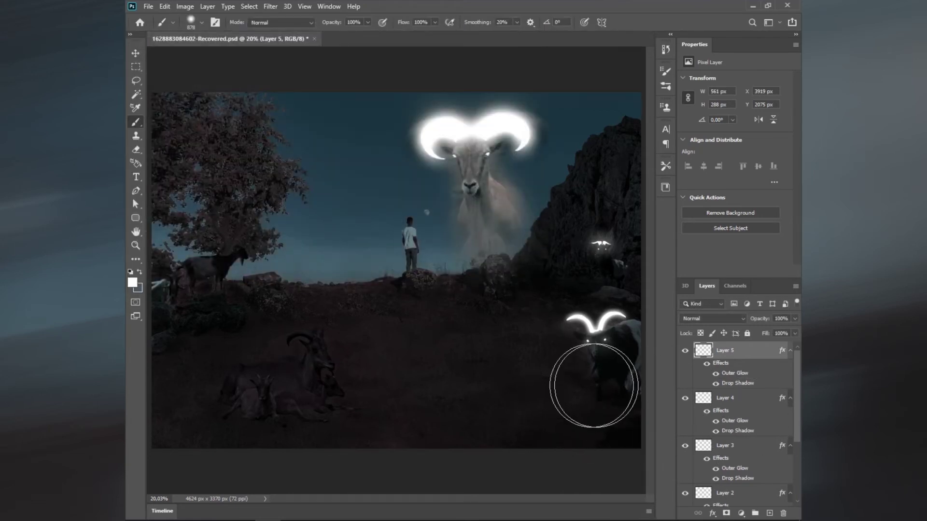
Apply a Motion Blur with 8° angle and 9-pixel distance to Layer 5.
left_click(270, 6)
mouse_move(276, 126)
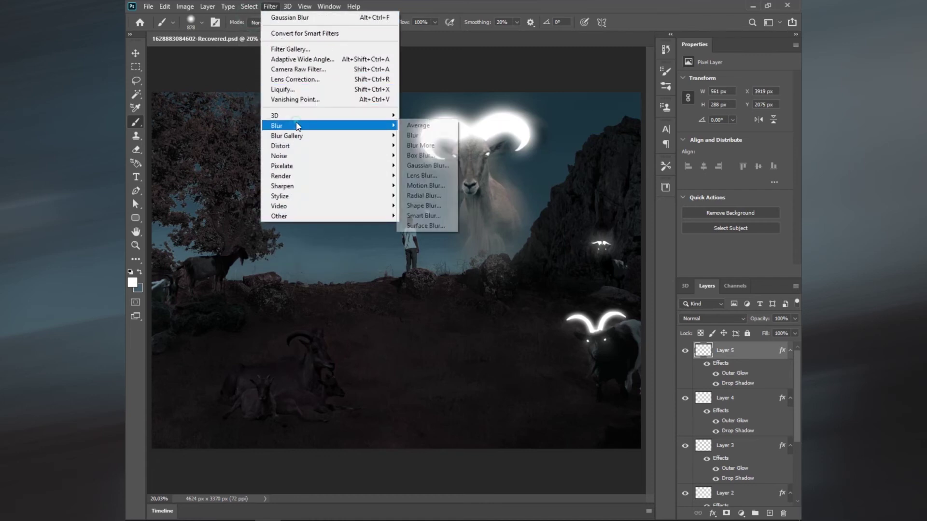
left_click(438, 188)
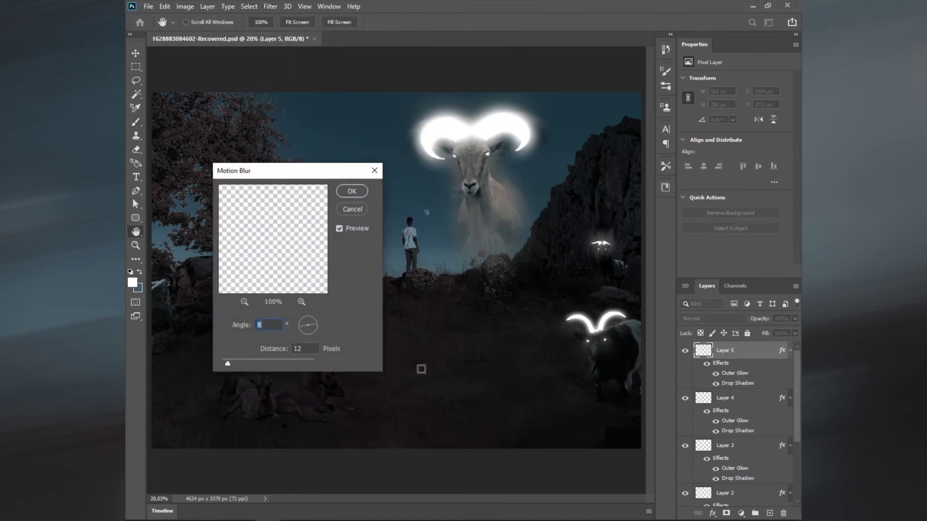
type("2")
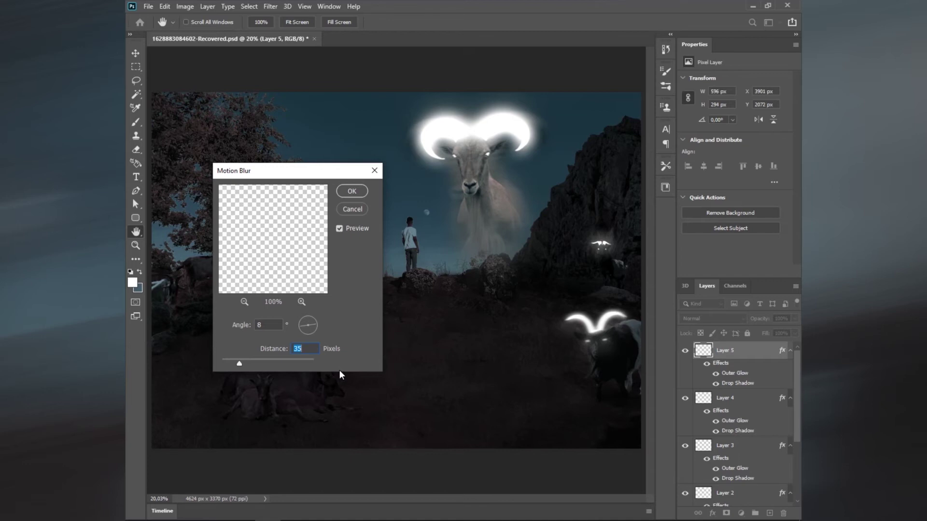
left_click_drag(239, 363, 226, 361)
left_click(357, 190)
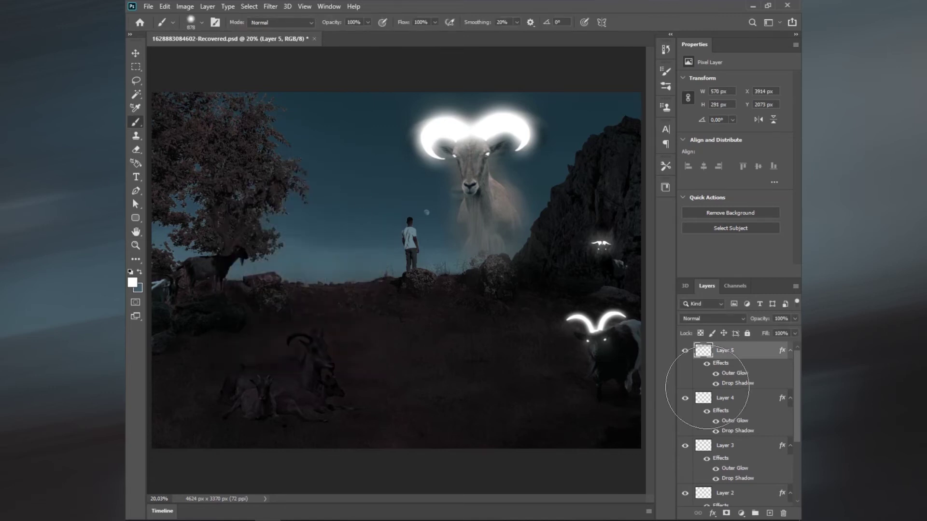
Add a new empty Layer 6 with the Pen tool ready.
scroll(411, 321, "up", 1)
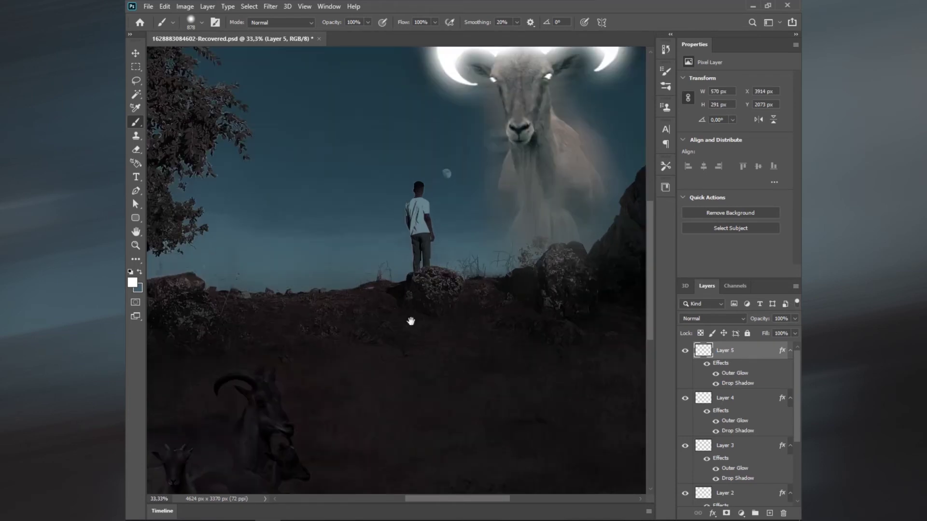
scroll(412, 321, "up", 1)
scroll(412, 290, "up", 1)
scroll(412, 269, "up", 1)
scroll(389, 251, "up", 1)
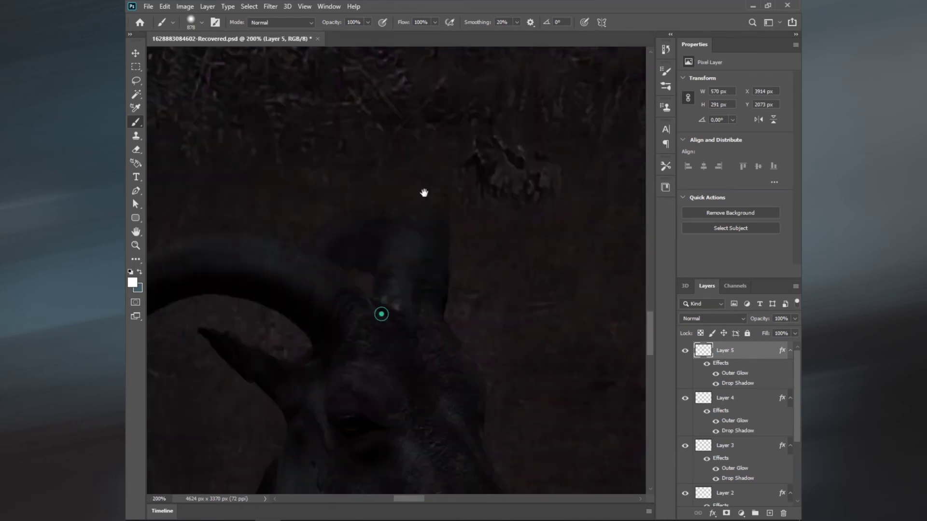
scroll(380, 314, "up", 1)
key("p")
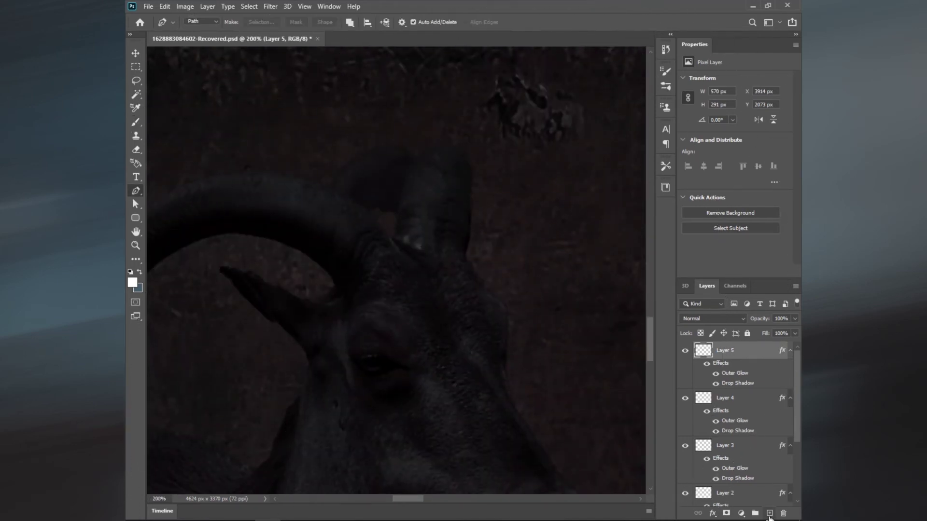
left_click(769, 514)
Trace a closed Pen path around the goat's eye and turn it into a selection.
left_click_drag(378, 451, 400, 316)
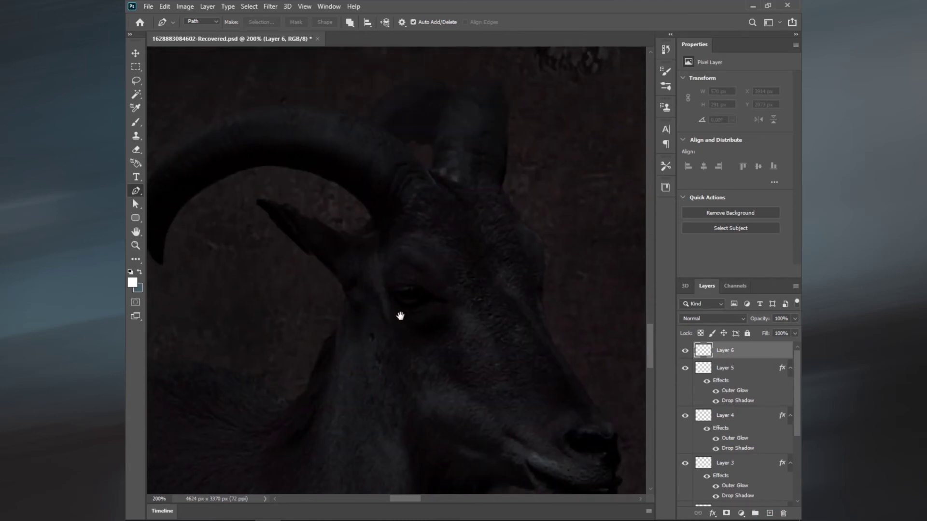
scroll(401, 305, "up", 2)
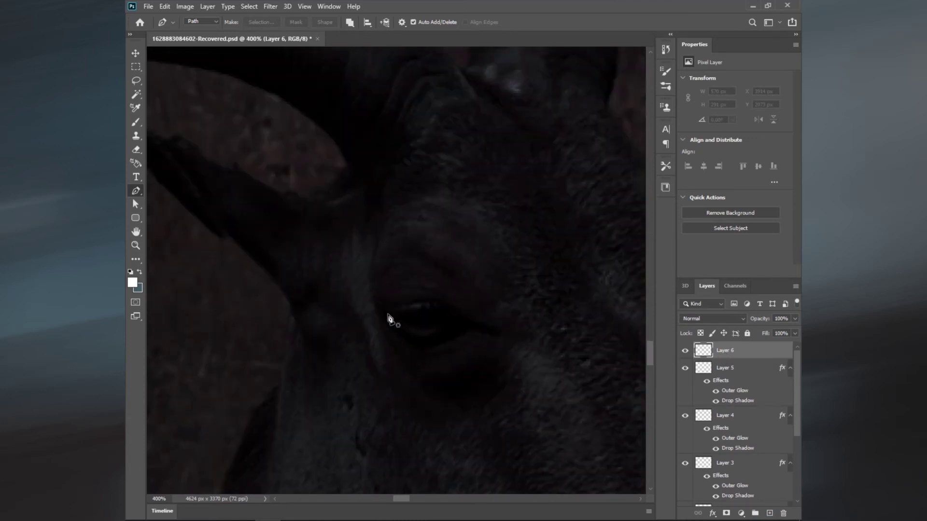
left_click(384, 313)
mouse_move(408, 305)
left_mouse_down()
mouse_move(476, 322)
mouse_move(473, 339)
mouse_move(414, 348)
left_mouse_up()
left_click(384, 313)
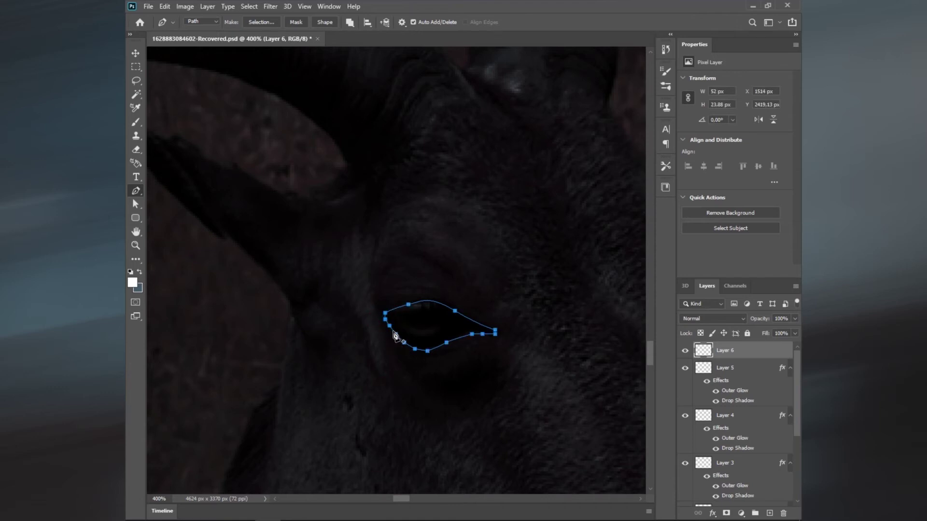
mouse_move(583, 276)
left_mouse_down()
mouse_move(441, 233)
mouse_move(475, 255)
left_mouse_up()
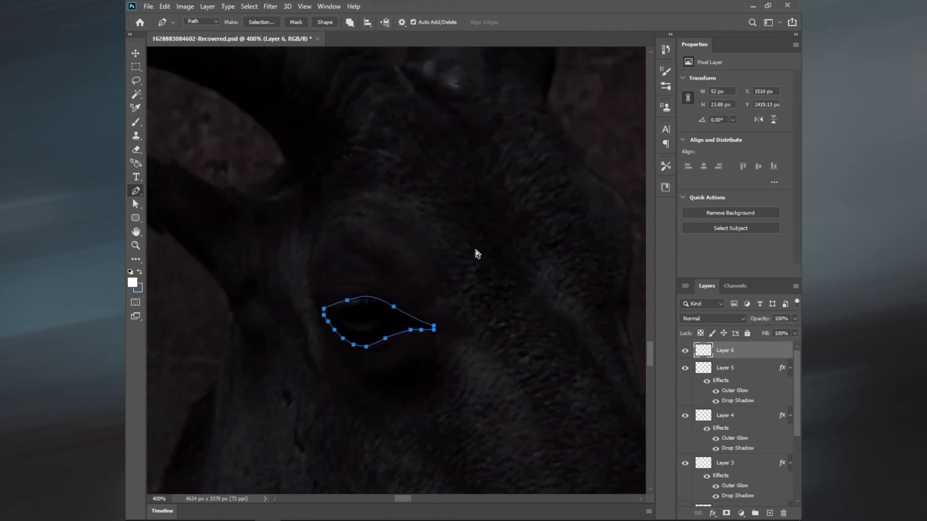
key("ctrl+Return")
Fill the eye selection on Layer 6 with white and copy Layer 5's outer glow onto it.
key("b")
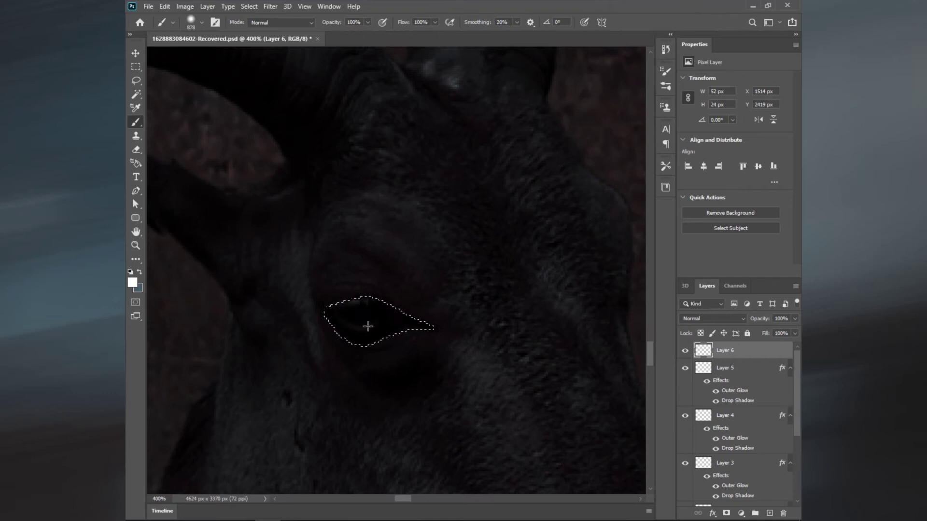
left_click(367, 322)
key("ctrl+d")
left_click(735, 391, "alt")
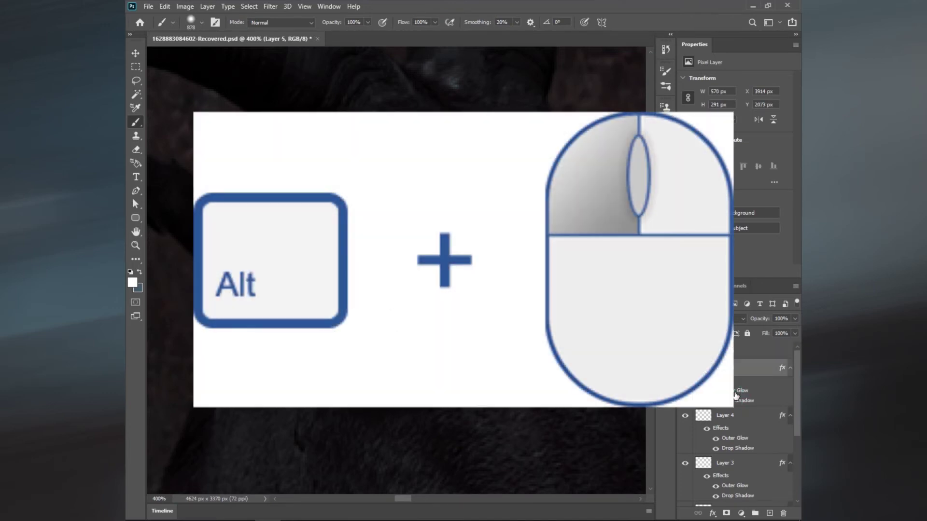
scroll(737, 394, "up", 1)
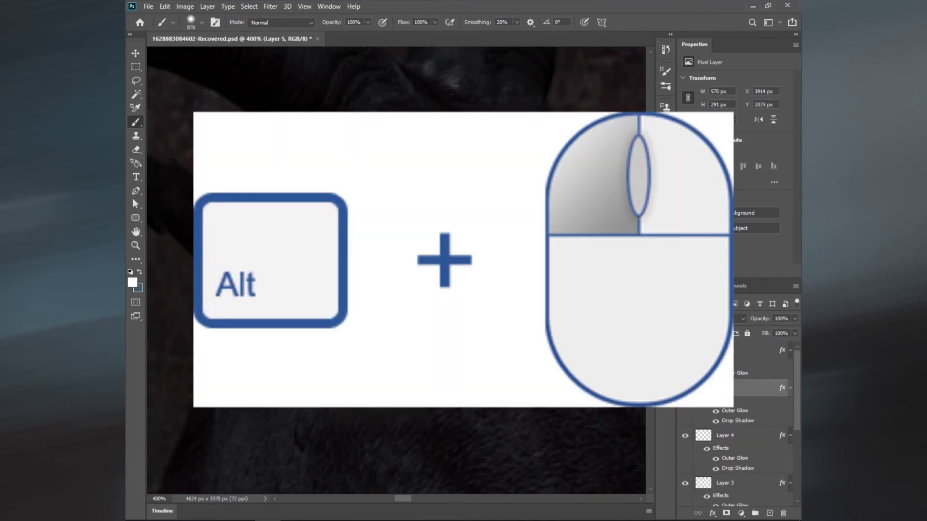
left_click(723, 353)
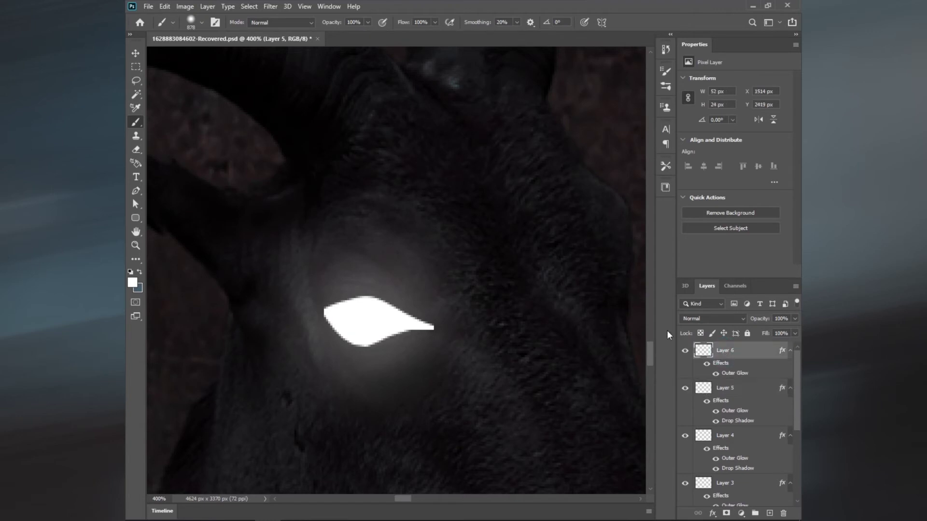
Soften the glowing eye with a Motion Blur of distance 7.
left_click(270, 6)
mouse_move(277, 126)
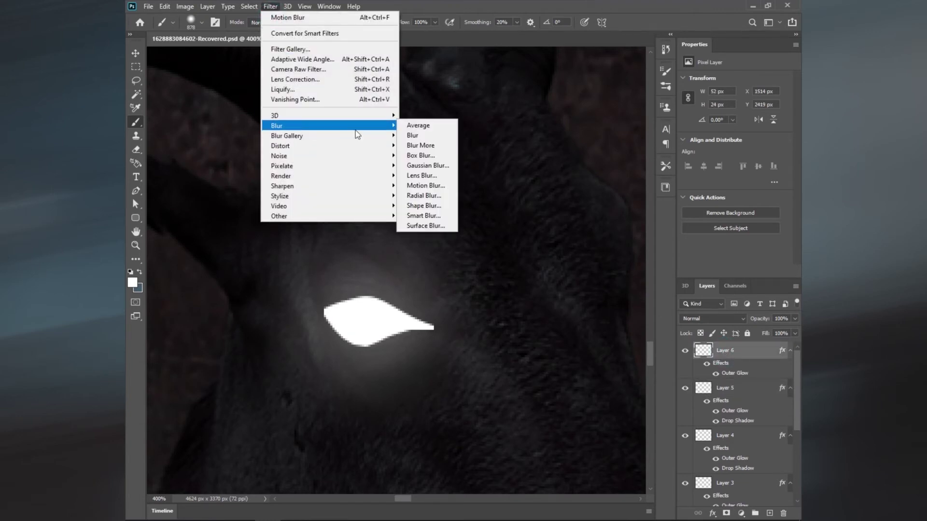
left_click(427, 185)
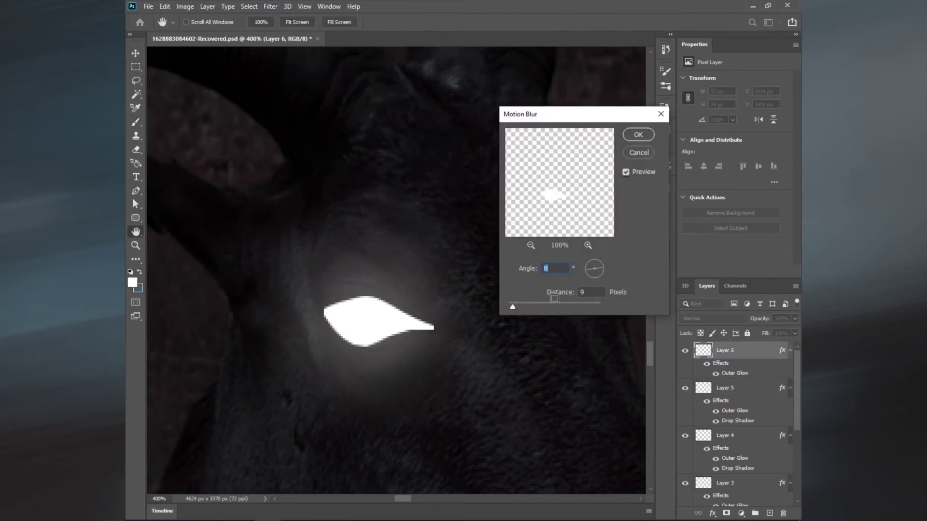
left_click(522, 303)
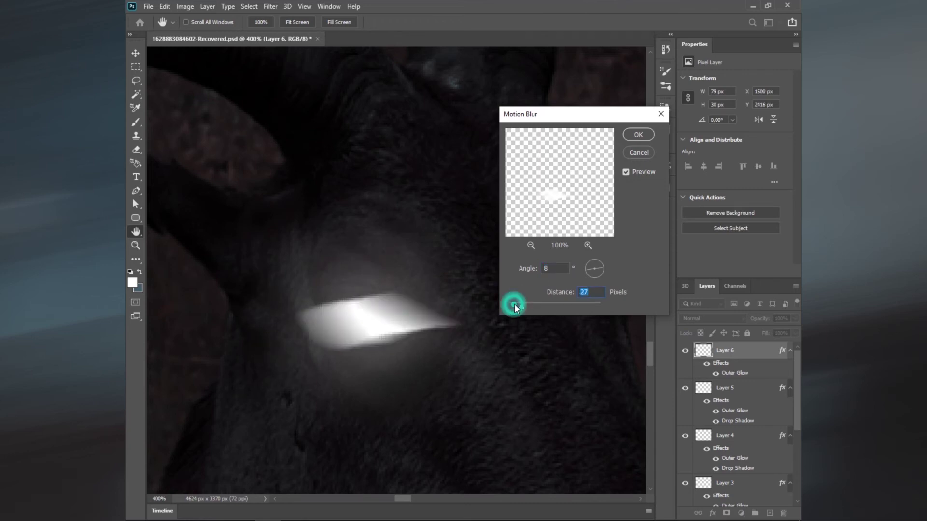
left_click(514, 303)
type("7")
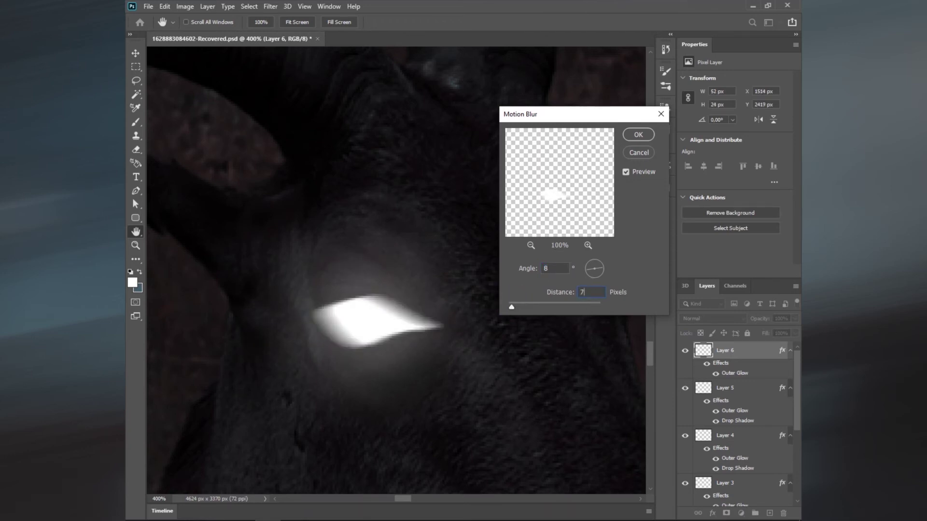
left_click(636, 136)
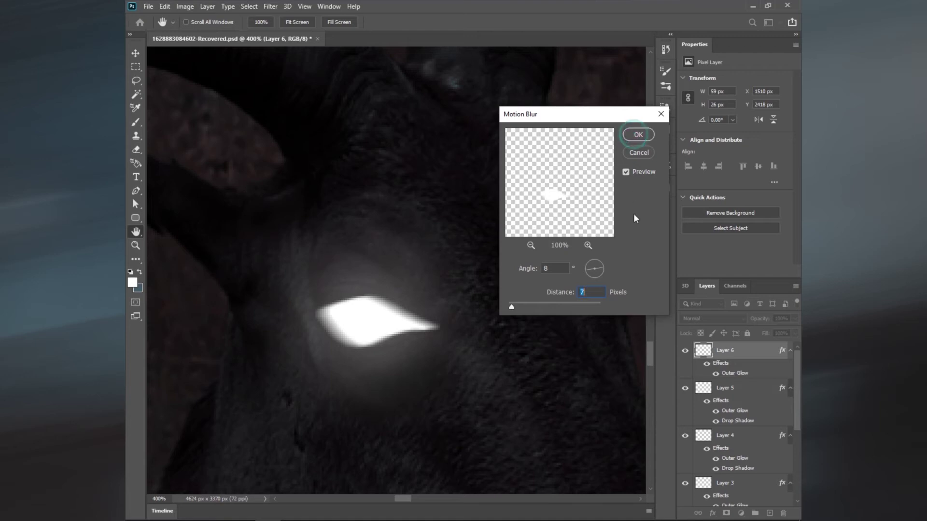
key("ctrl+0")
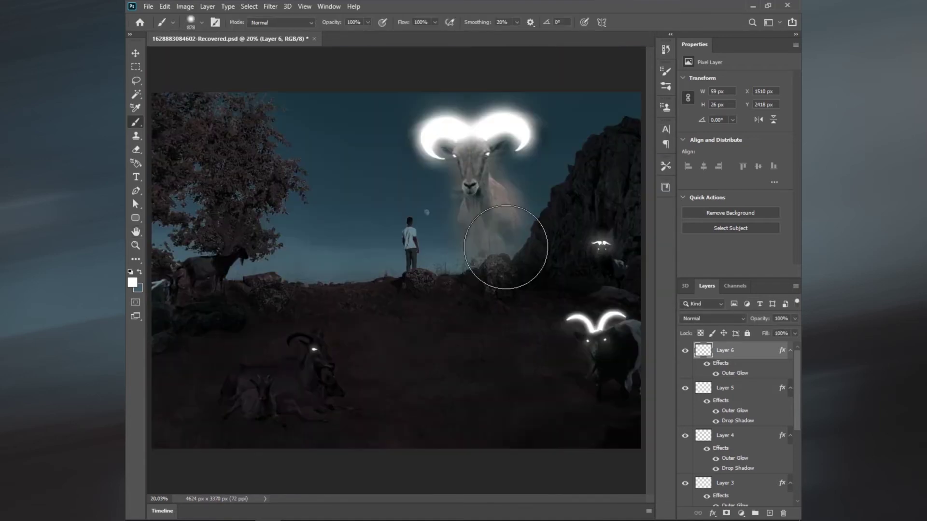
key("ctrl+1")
Check Layer 5's glow and put the layer into its own group, Group 2.
scroll(565, 246, "down", 5)
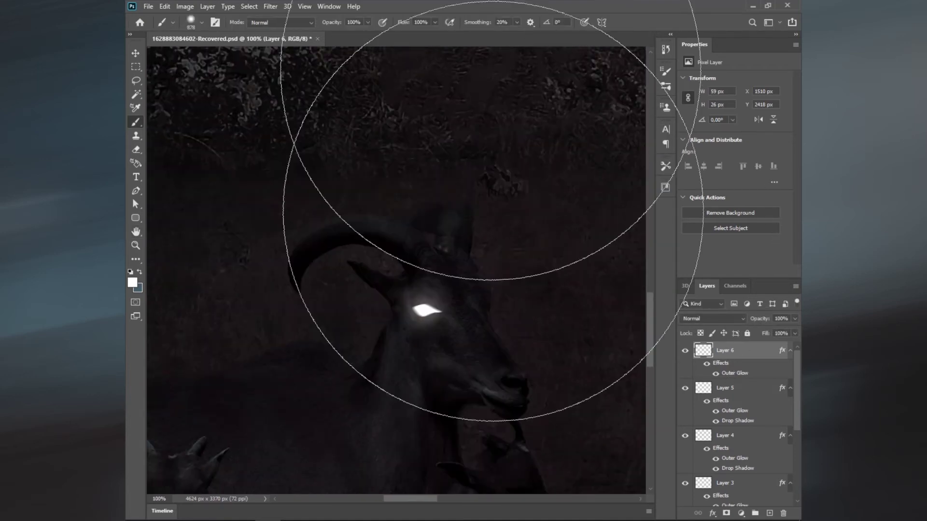
left_click(724, 387)
key("ctrl+0")
left_click(685, 388)
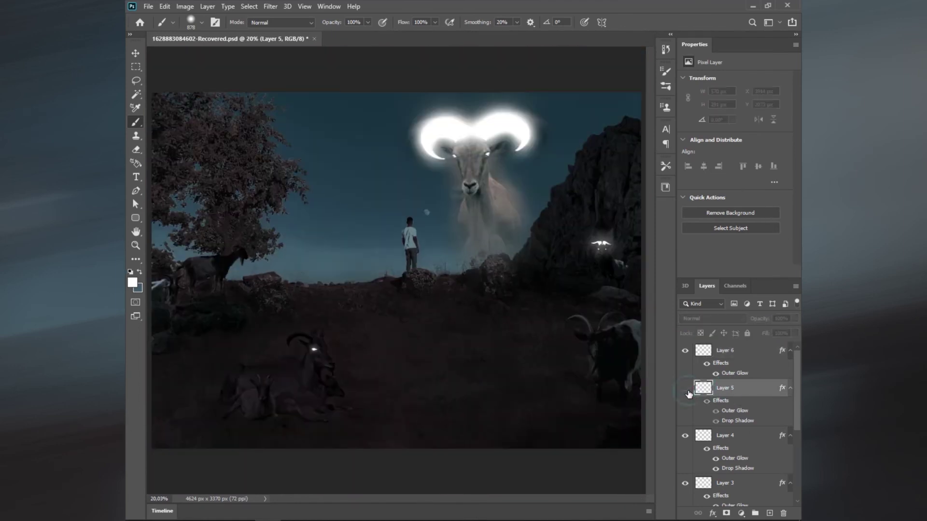
left_click_drag(769, 512, 754, 513)
double_click(725, 386)
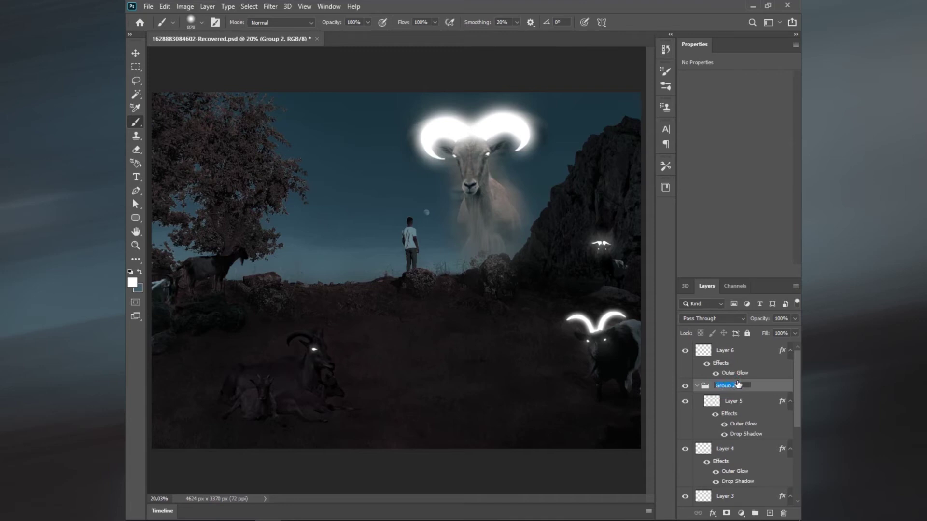
left_click(685, 404)
left_click(697, 385)
Put Layers 4, 3 and 2 each into their own new group.
left_click(709, 401)
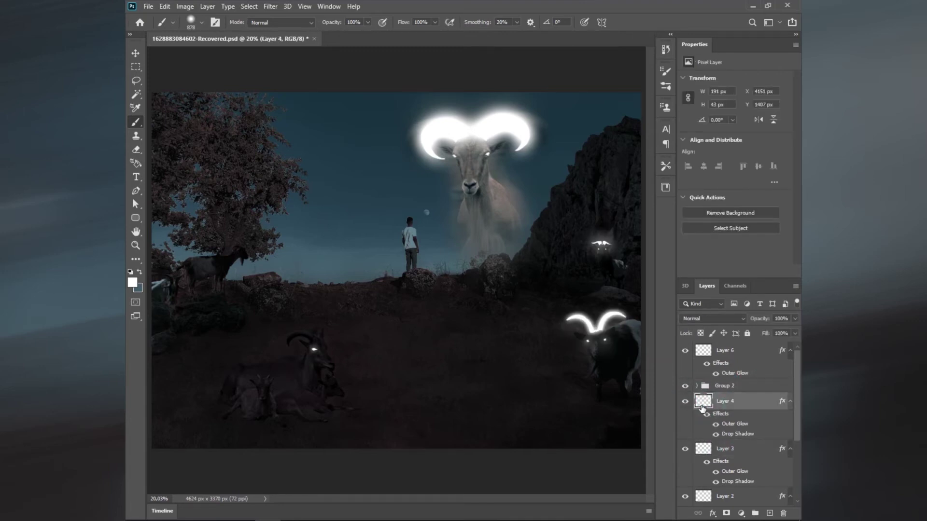
left_click_drag(705, 402, 755, 512)
left_click(697, 399)
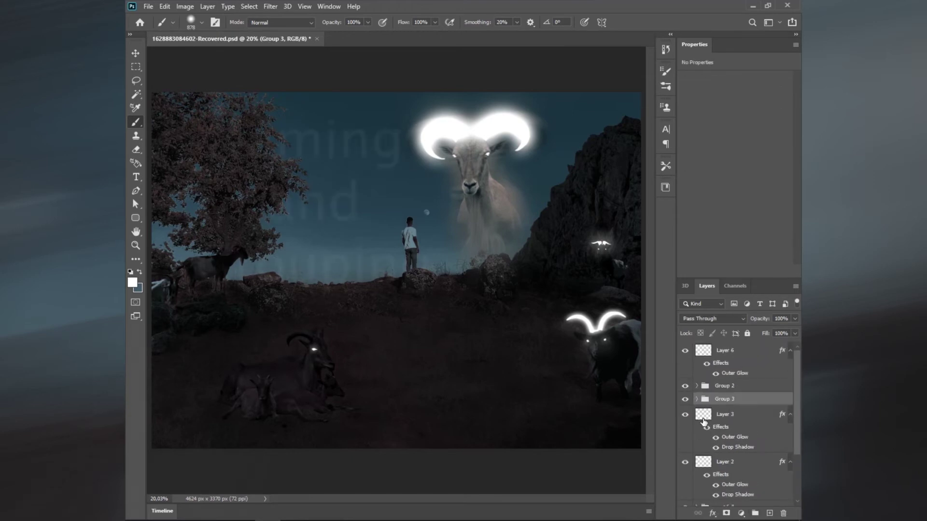
left_click(709, 414)
key("ctrl+g")
left_click(696, 412)
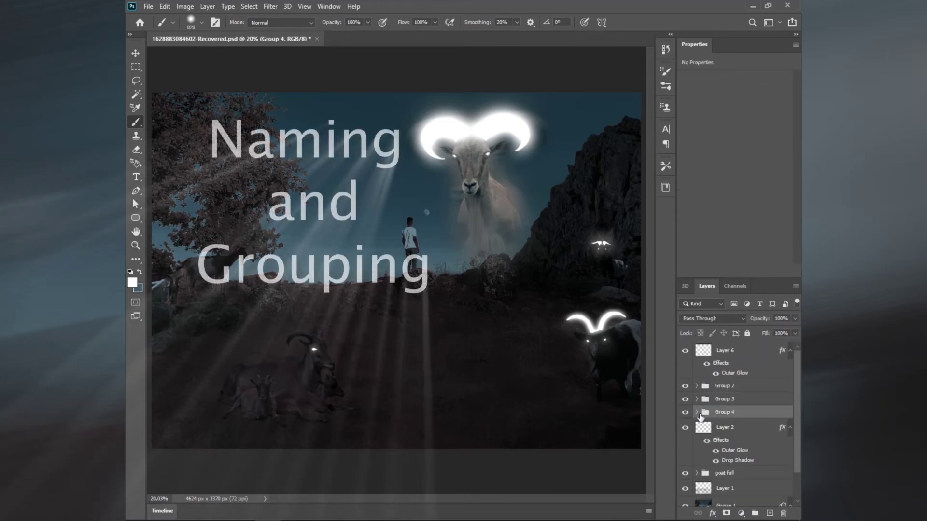
key("ctrl+g")
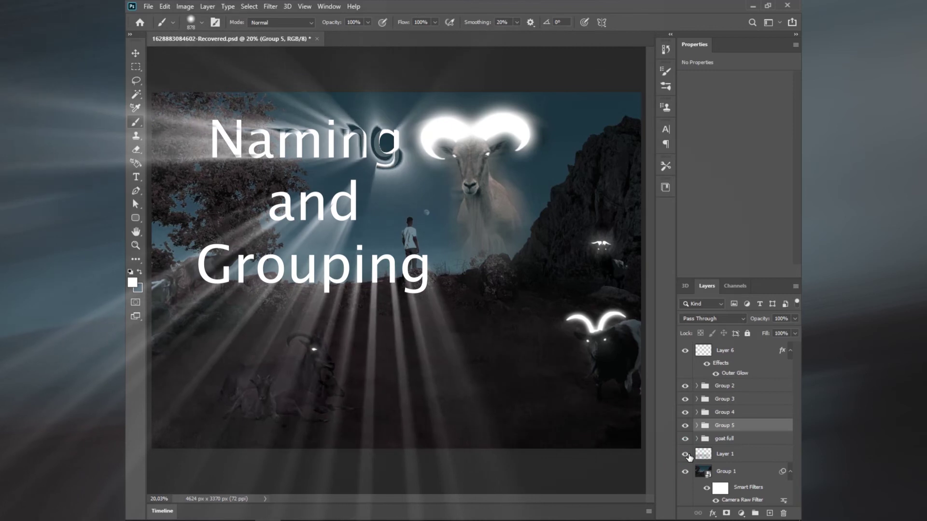
Rename Layer 1 to 'ground dark' and the goat full group to 'goat full big'.
double_click(725, 454)
type("ground da")
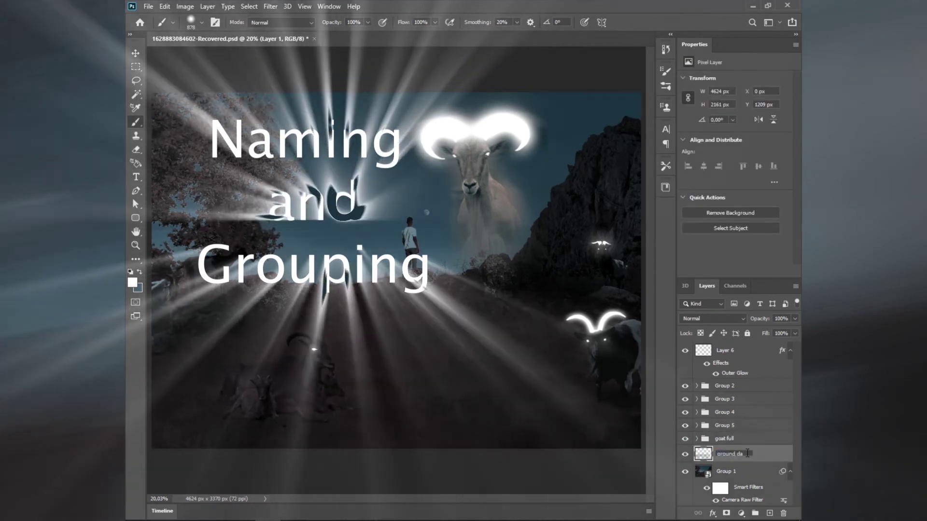
type("rk")
left_click(731, 440)
double_click(724, 438)
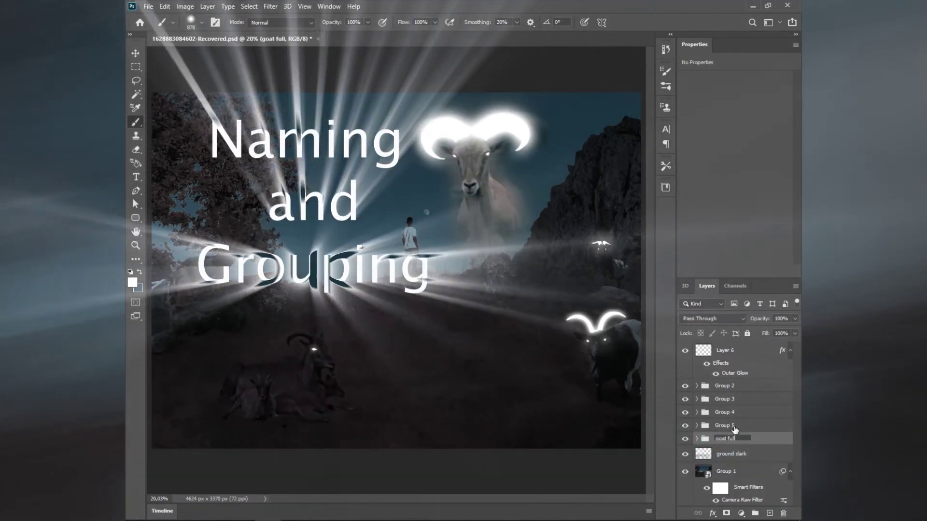
type("big")
left_click(724, 425)
left_click(684, 425)
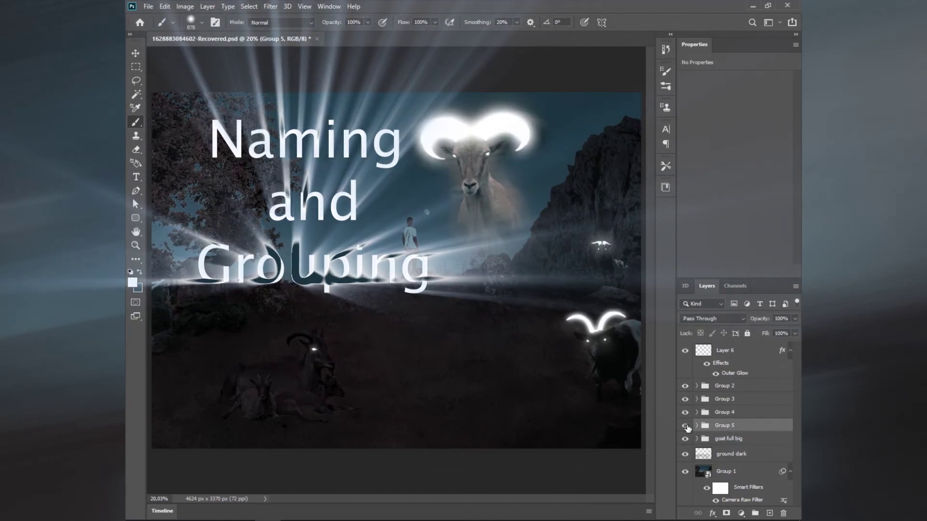
left_click(685, 425)
Rename Group 5 to 'goat big glow' and Group 4 to 'goat 2 glow'.
double_click(724, 426)
type("goat big")
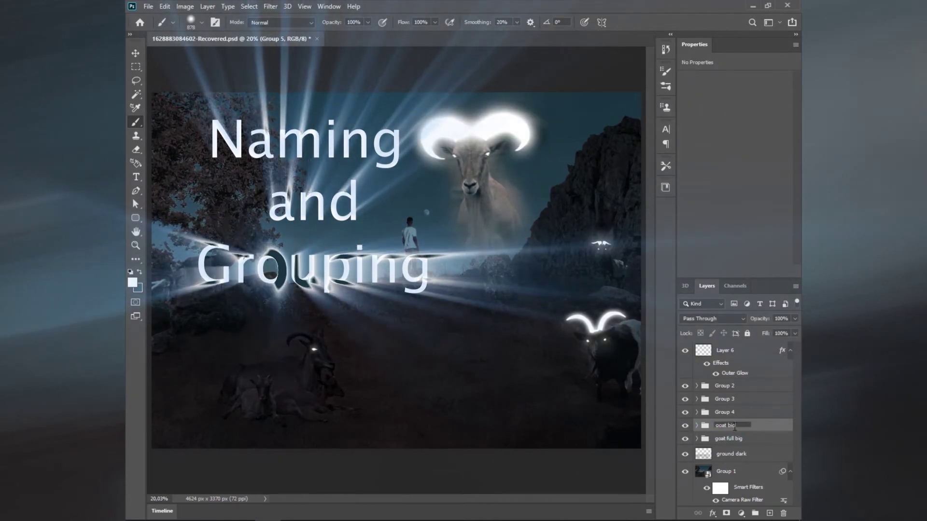
type(" glow")
left_click(726, 412)
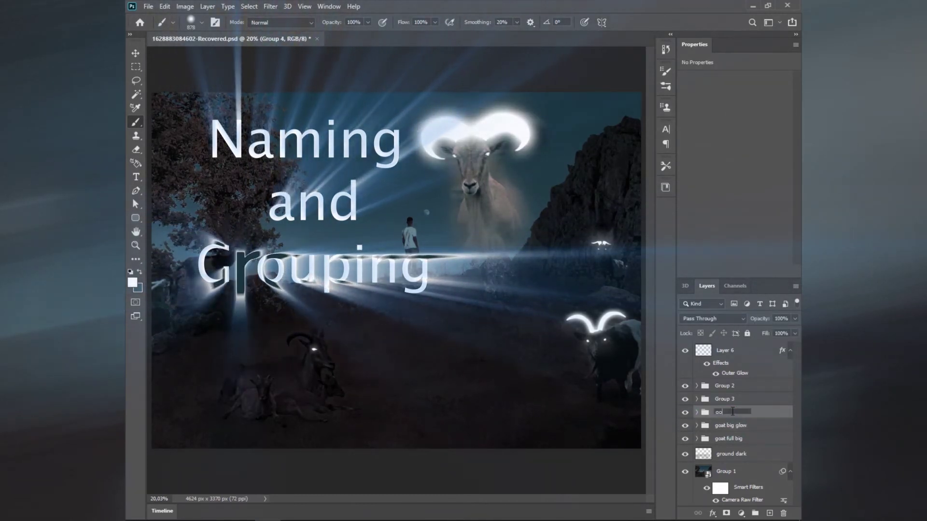
double_click(724, 413)
type("goat 2 glow")
left_click(724, 398)
Relabel groups: 'goat big and 2 eyes glow', Group 3 'goat 2 glow', Group 2 'goat 3 glow'.
left_click(684, 398)
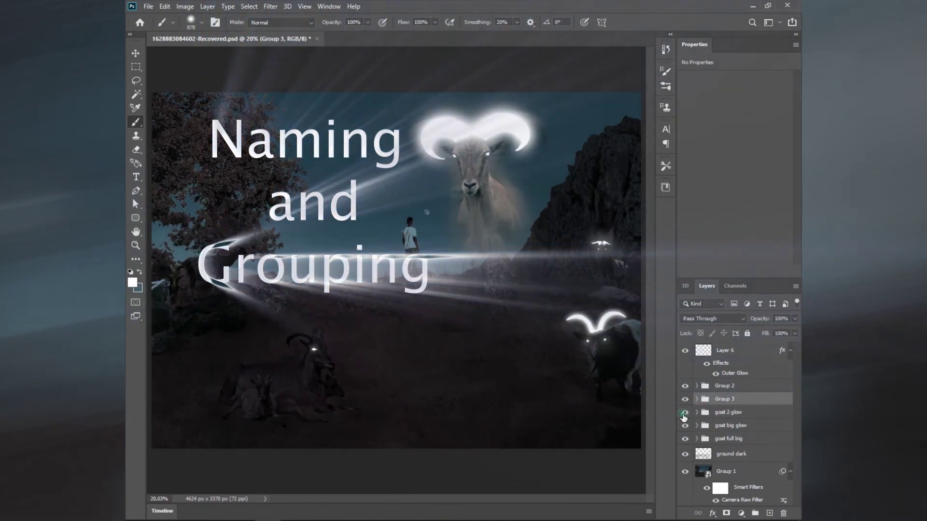
left_click(724, 412)
double_click(729, 412)
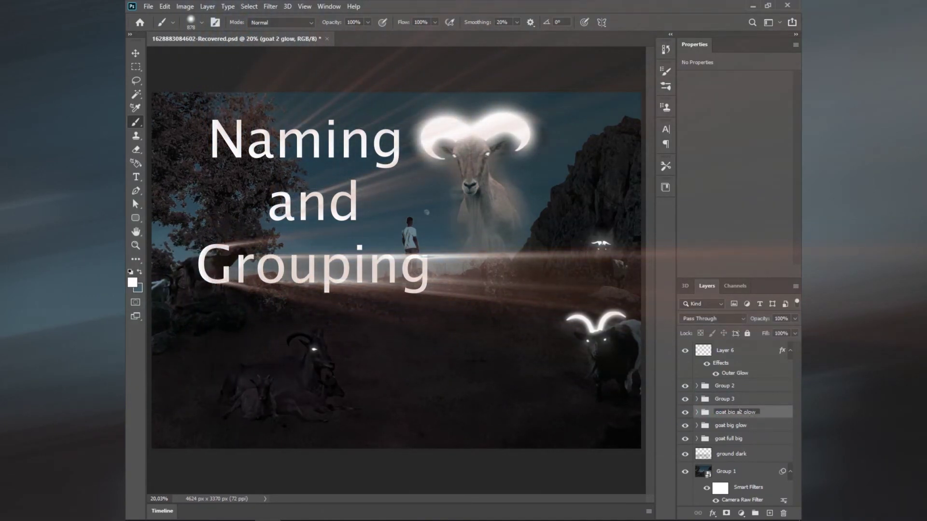
left_click(724, 399)
double_click(724, 398)
type("goat 2 glow")
double_click(724, 386)
type("goat 3 glow")
Group Layer 6 and name the new group 'goat 4 glow'.
left_click(726, 350)
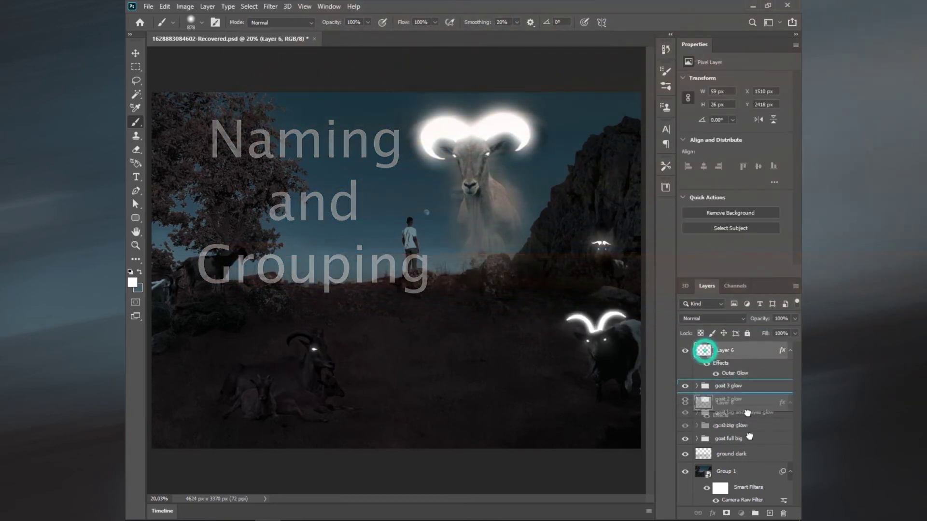
key("ctrl+g")
double_click(724, 347)
type("goat 4 glow")
key("Return")
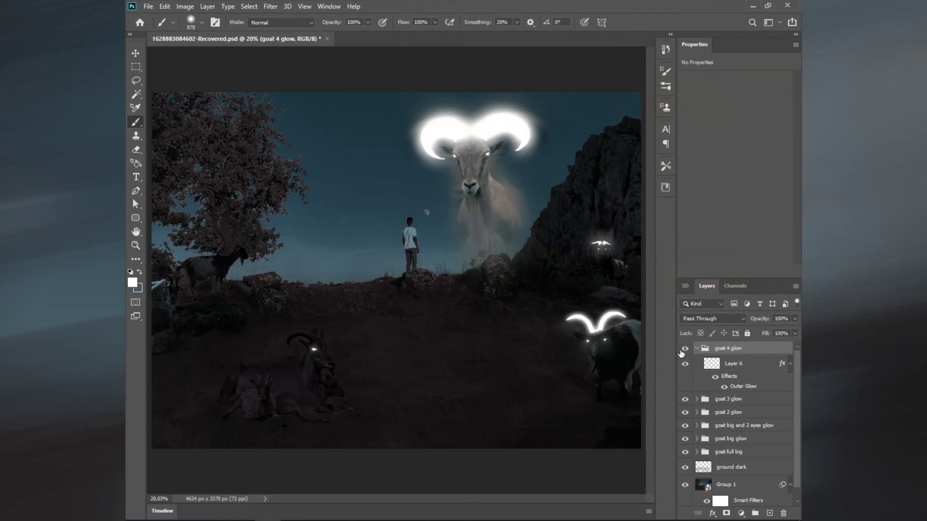
Rename the goat 4 glow group to 'goat and baby 4 glow'.
key("ctrl+plus")
key("ctrl+plus")
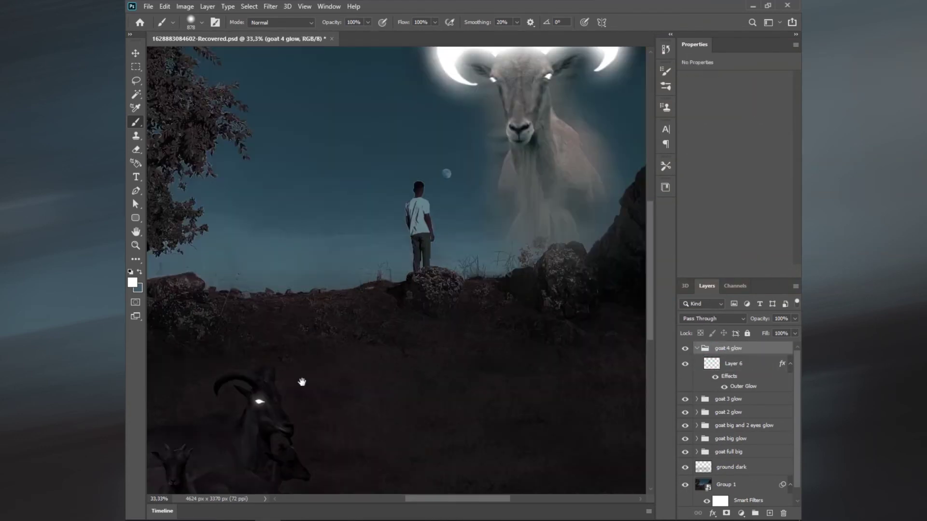
key("ctrl+plus")
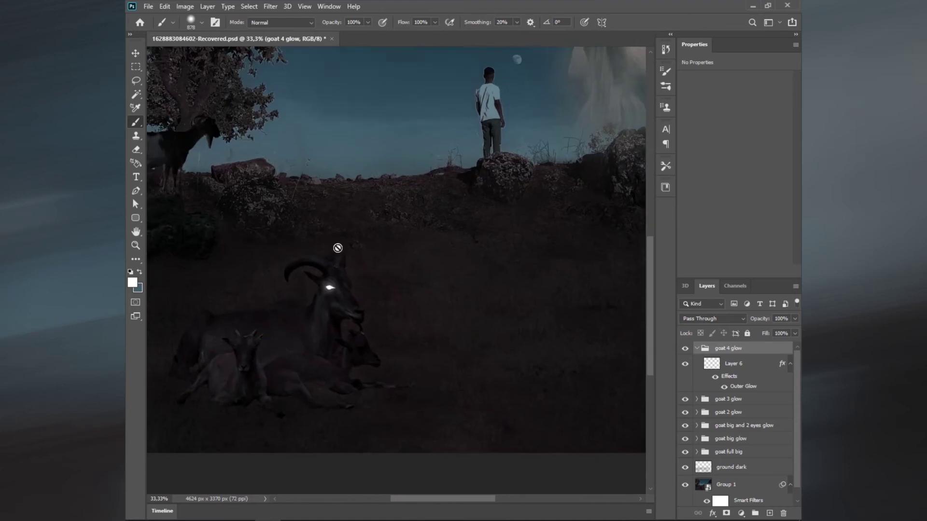
mouse_move(336, 244)
left_mouse_down()
mouse_move(376, 259)
mouse_move(395, 281)
left_mouse_up()
key("ctrl+plus")
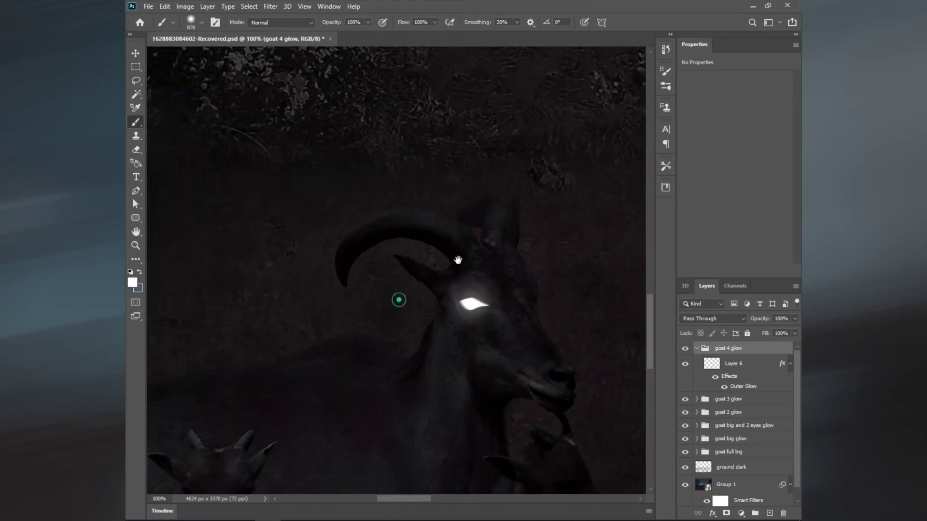
left_click_drag(455, 259, 423, 188)
left_click(727, 349)
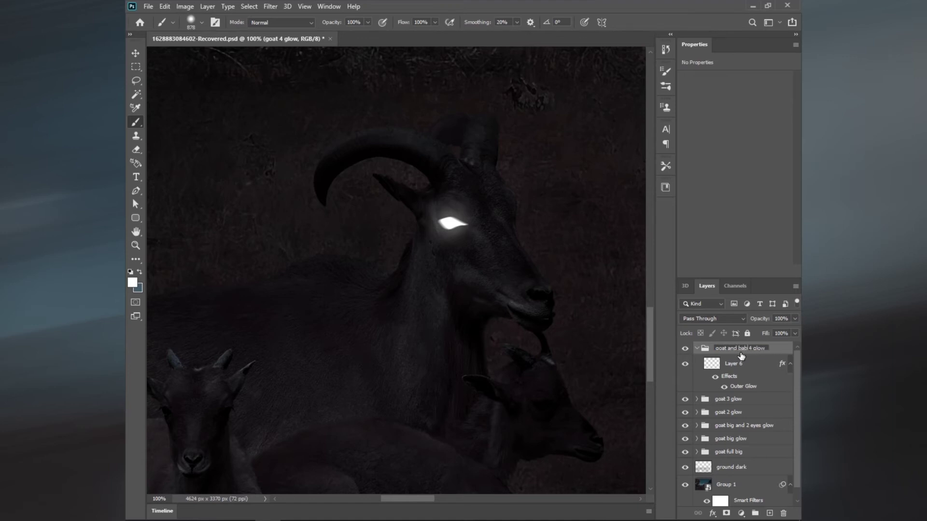
type("y")
key("Return")
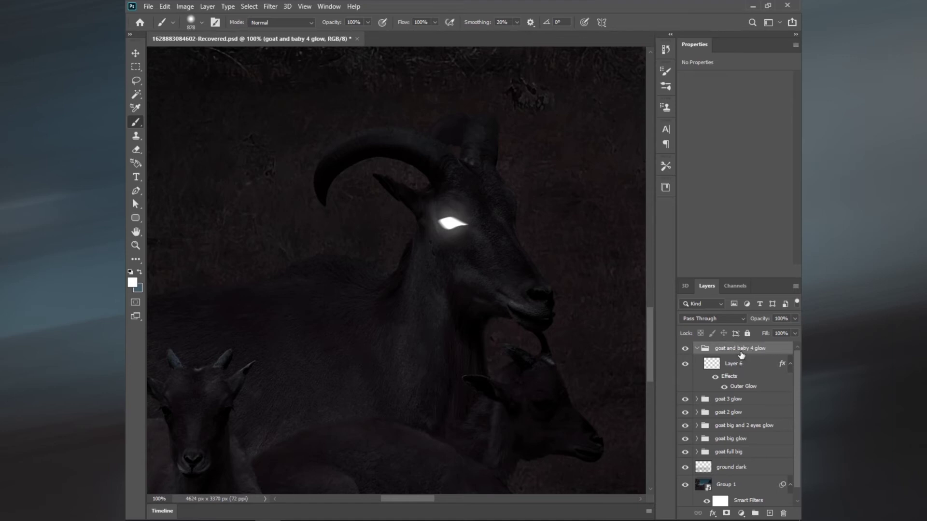
Add a new empty layer above Layer 6 inside the group and shrink the brush.
key("ctrl+minus")
key("ctrl+minus")
key("ctrl+minus")
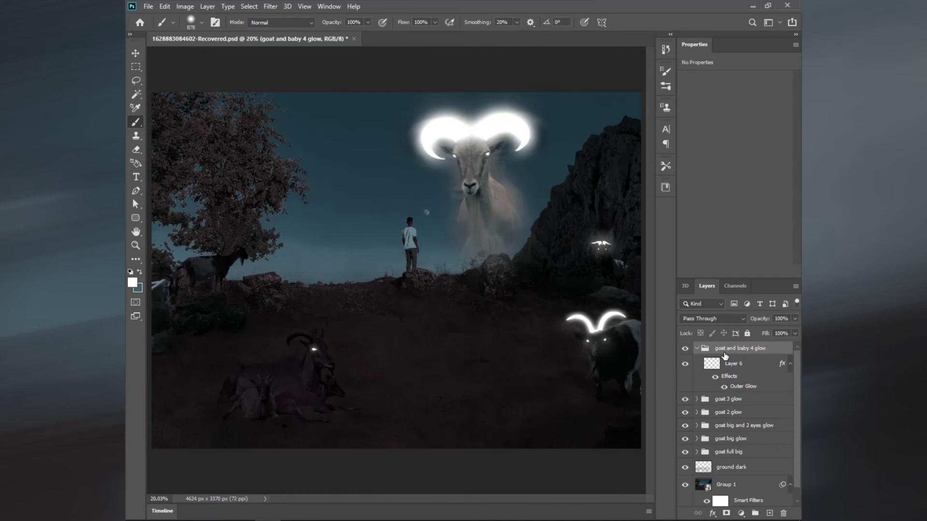
left_click(733, 363)
scroll(464, 230, "up", 3)
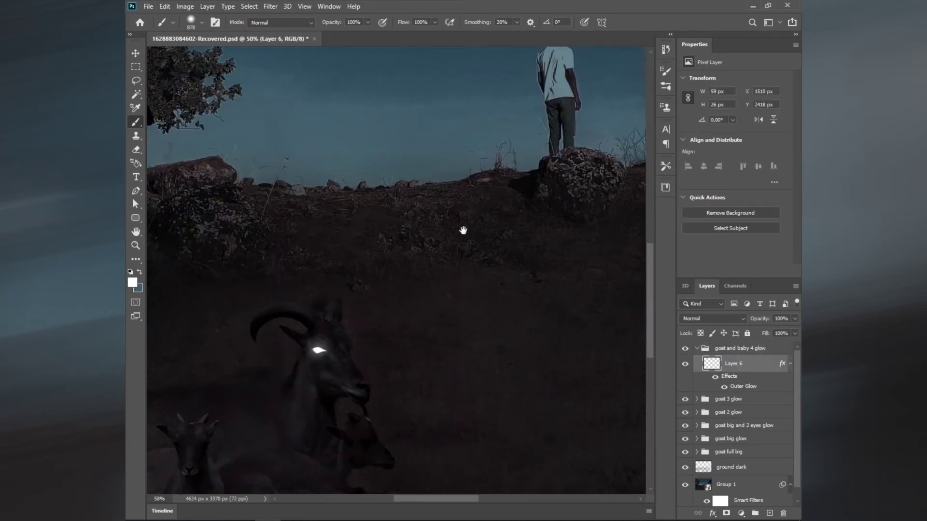
scroll(408, 295, "up", 2)
scroll(408, 295, "up", 2)
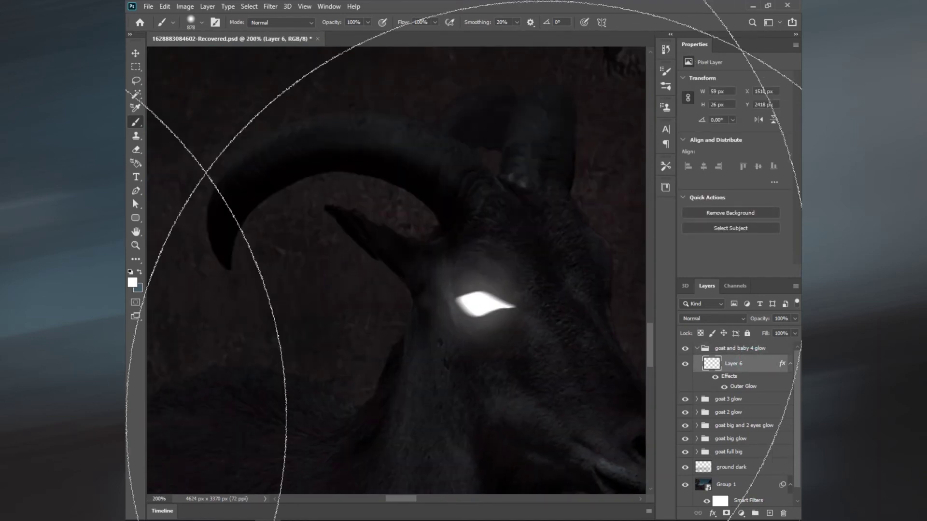
key("bracketleft")
key("bracketleft")
key("bracketleft")
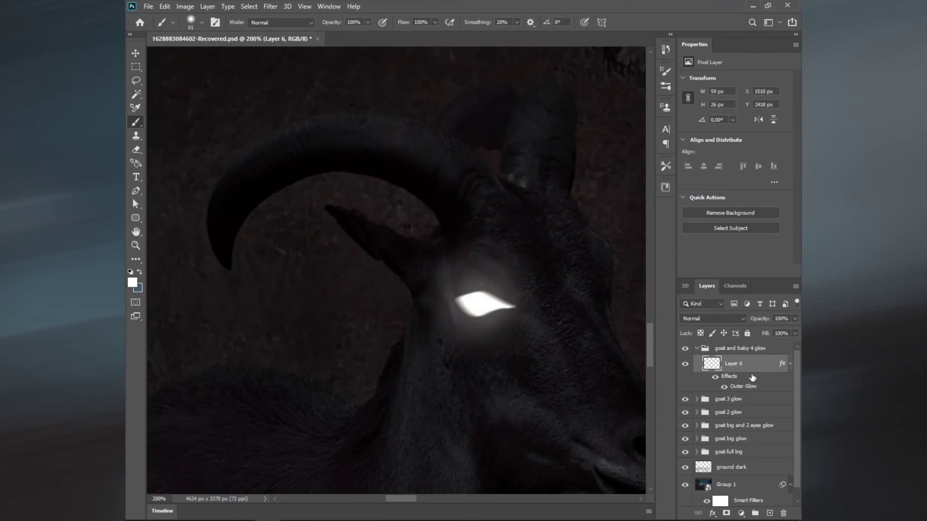
left_click(769, 514)
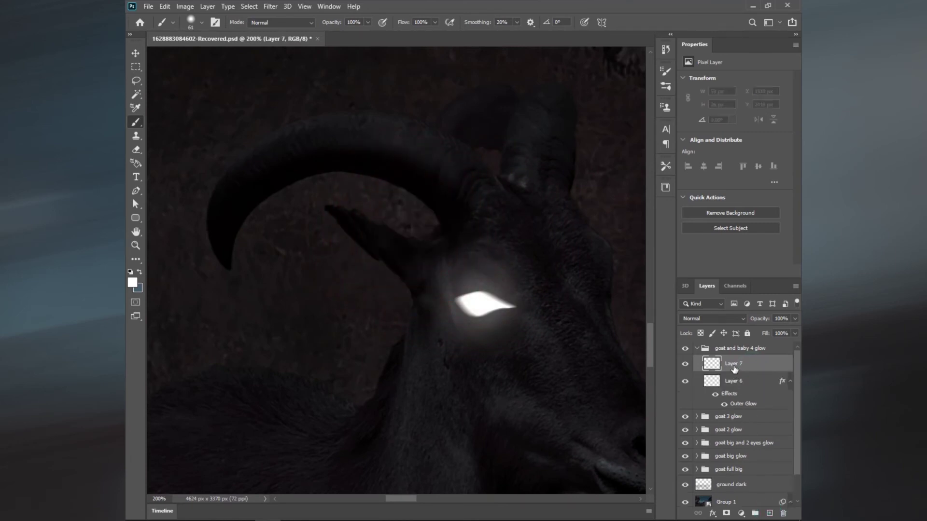
Trace the lying goat's horn tip and outer edge with the Pen tool.
key("p")
left_click(442, 233)
left_click_drag(398, 185, 332, 171)
left_click_drag(301, 179, 288, 185)
left_click(241, 224)
left_click(233, 241)
left_click(228, 272)
left_click_drag(264, 137, 378, 77)
left_click(293, 124)
mouse_move(355, 108)
left_mouse_down()
mouse_move(376, 111)
mouse_move(256, 216)
left_mouse_up()
left_click(291, 196)
left_click(358, 184)
left_click(386, 191)
Finish the horn path down its right edge and base, closing the outline.
key("ctrl+plus")
left_click_drag(319, 322, 274, 291)
left_click(291, 224)
left_click(334, 286)
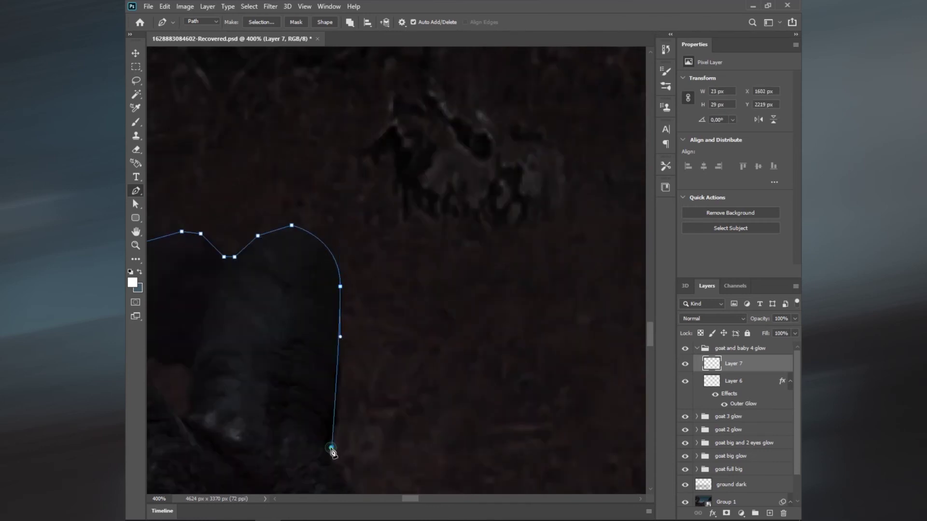
left_click_drag(331, 444, 425, 410)
left_click(387, 406)
left_click(313, 379)
left_click(275, 385)
left_click(244, 326)
left_click(272, 414)
left_click_drag(214, 470, 266, 418)
left_click(266, 419)
Turn the horn path into a selection and paint it solid white.
key("ctrl+Return")
key("ctrl+0")
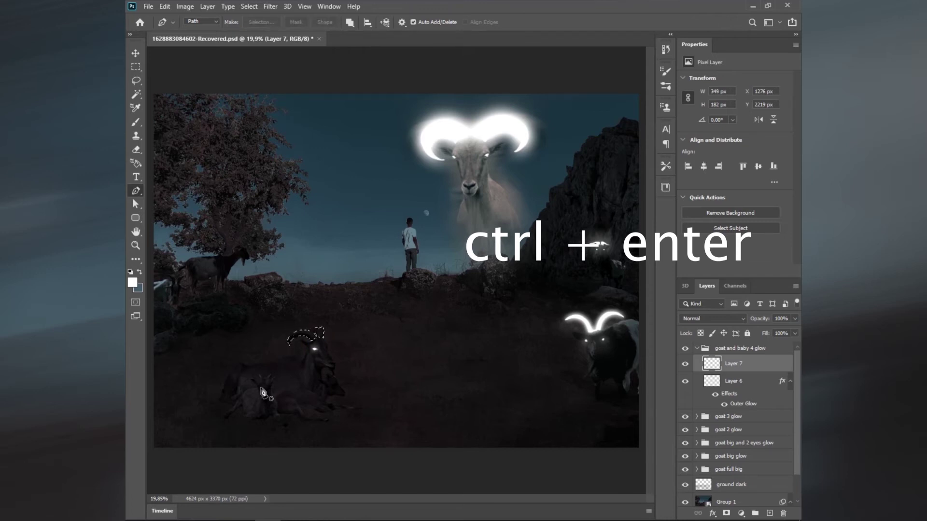
key("b")
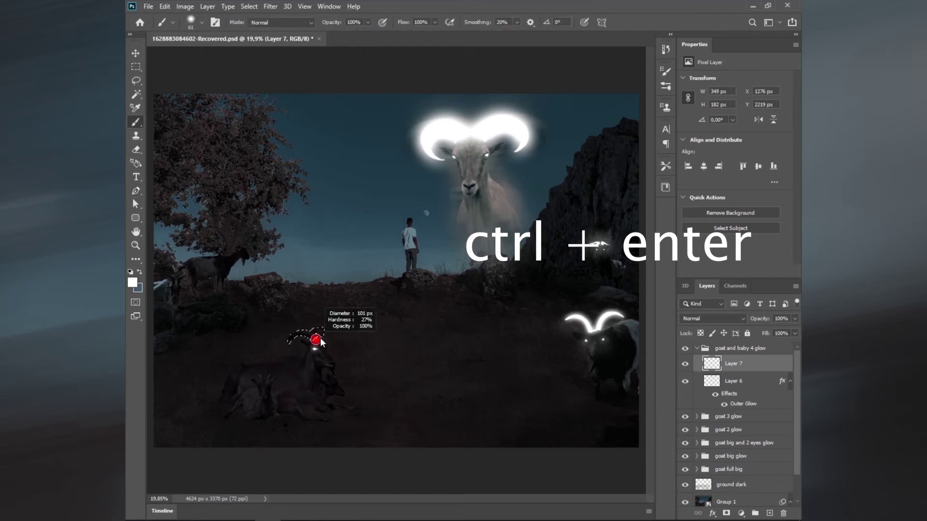
left_click_drag(289, 337, 321, 333)
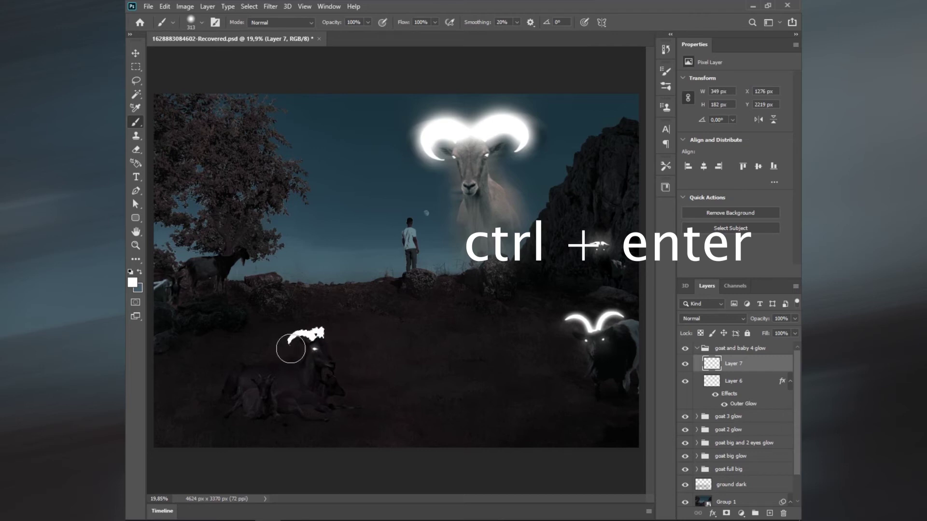
key("ctrl+plus")
key("ctrl+plus")
mouse_move(409, 383)
left_mouse_down()
mouse_move(421, 315)
mouse_move(382, 272)
left_mouse_up()
key("ctrl+plus")
key("ctrl+plus")
Copy Layer 6's outer glow effect onto the horn layer, Layer 7.
left_click(741, 397, "alt")
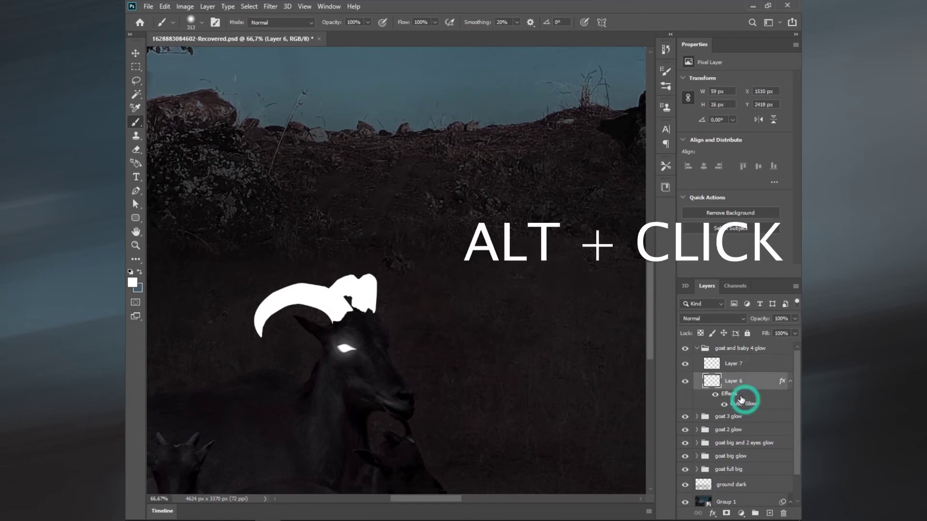
left_click_drag(741, 399, 733, 366)
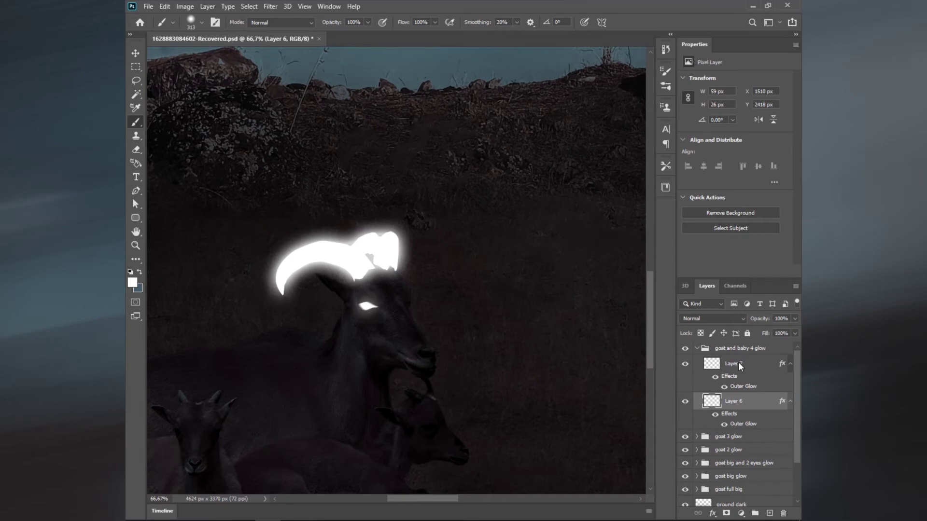
left_click(739, 365)
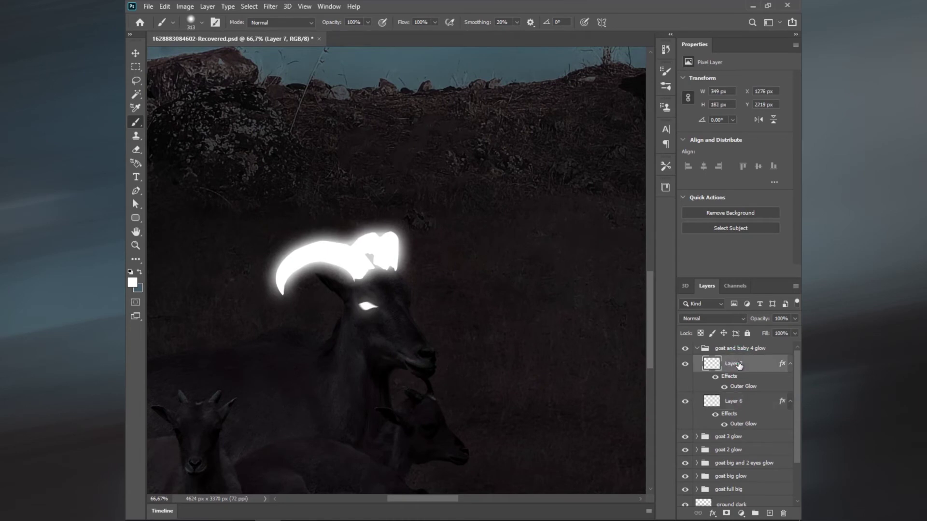
Apply a slight Motion Blur to the horn on Layer 7, adjusting angle and distance.
left_click(270, 6)
mouse_move(276, 126)
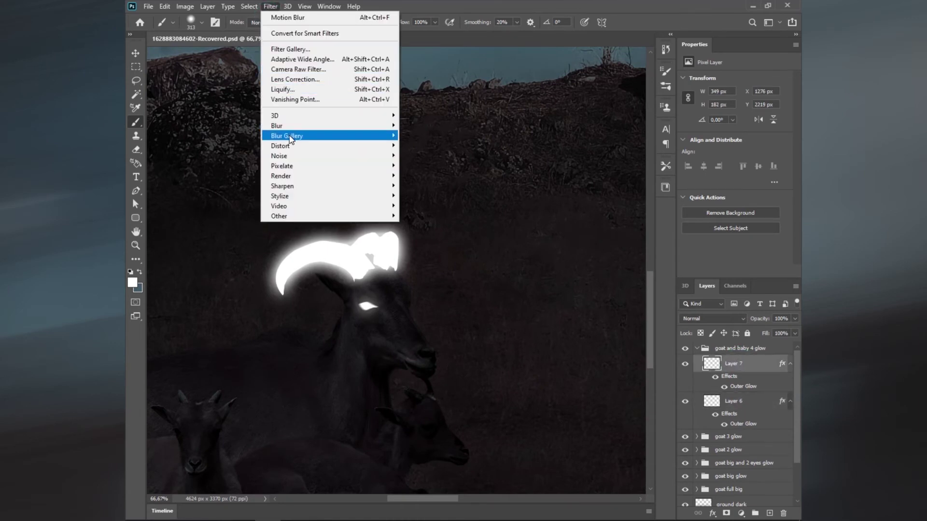
left_click(421, 186)
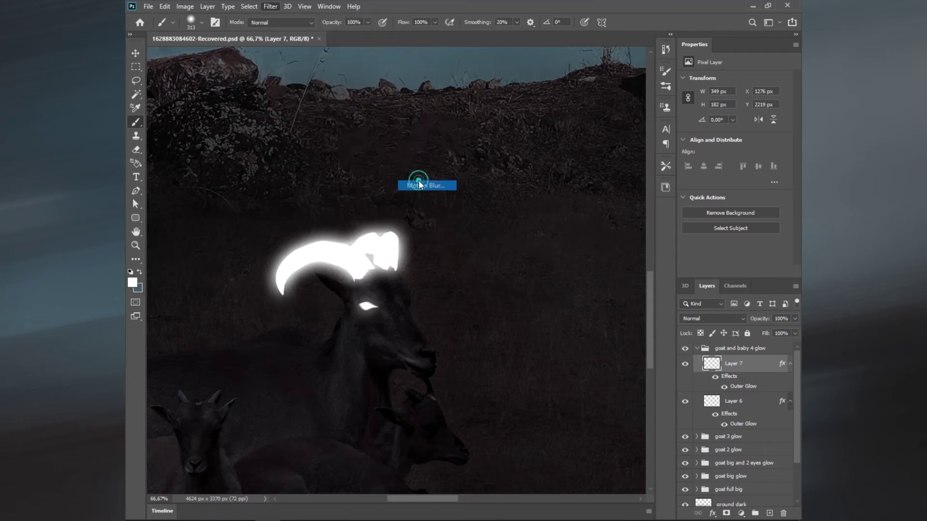
left_click_drag(511, 306, 523, 303)
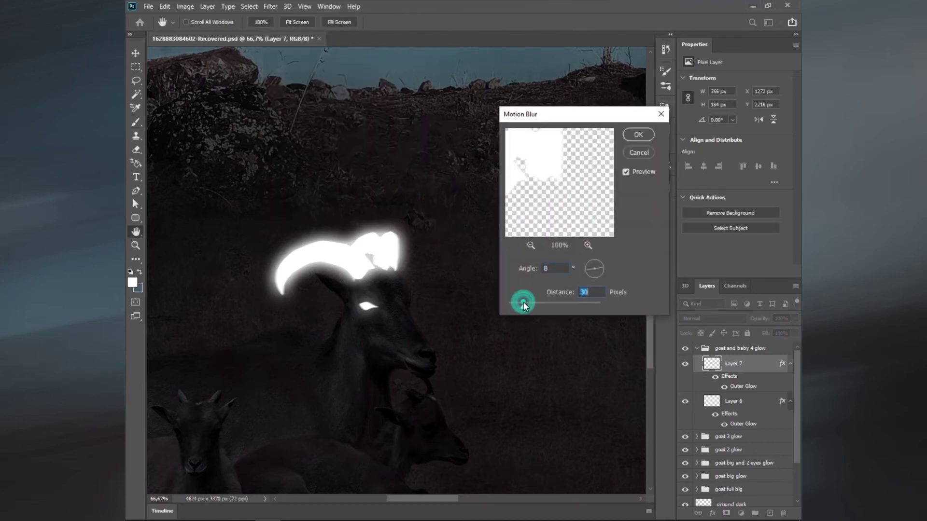
type("9")
left_click(601, 267)
left_click(587, 292)
left_click(640, 135)
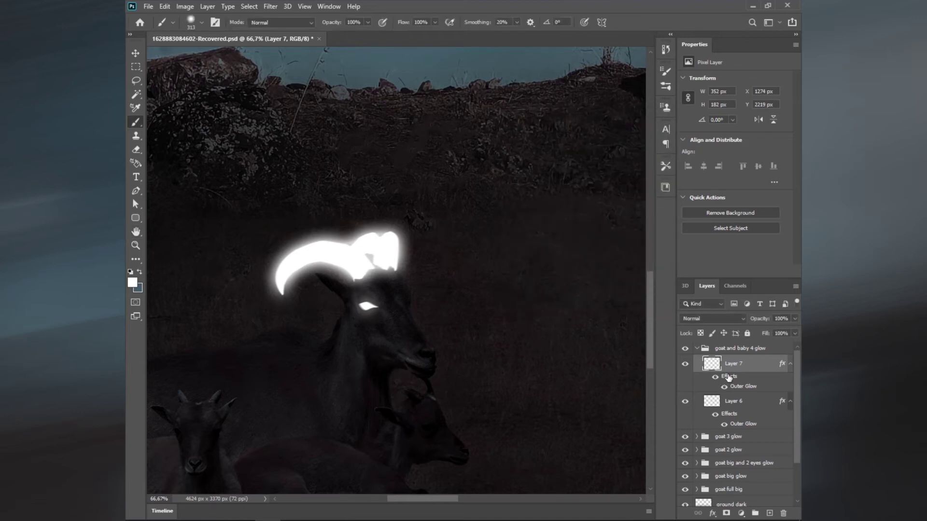
Adjust Layer 7's outer glow opacity, size and range in the layer style settings.
double_click(758, 363)
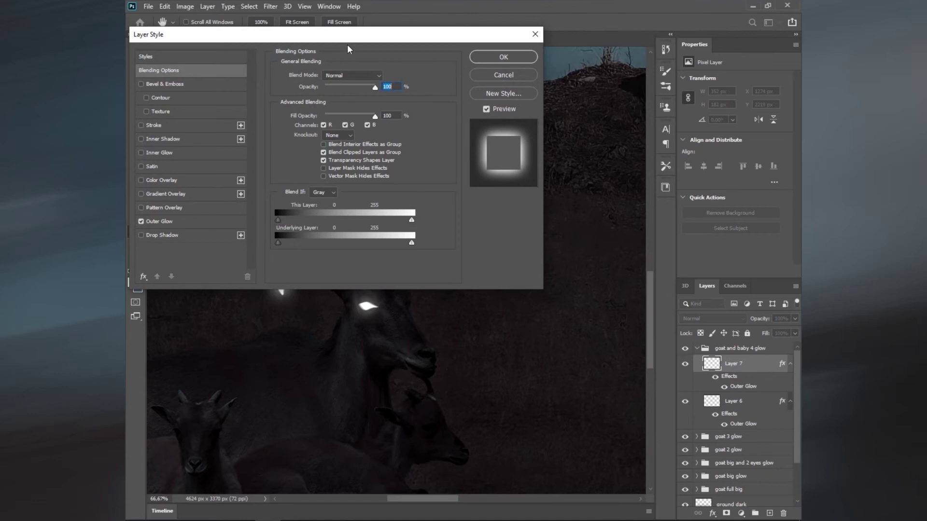
left_click_drag(351, 33, 665, 7)
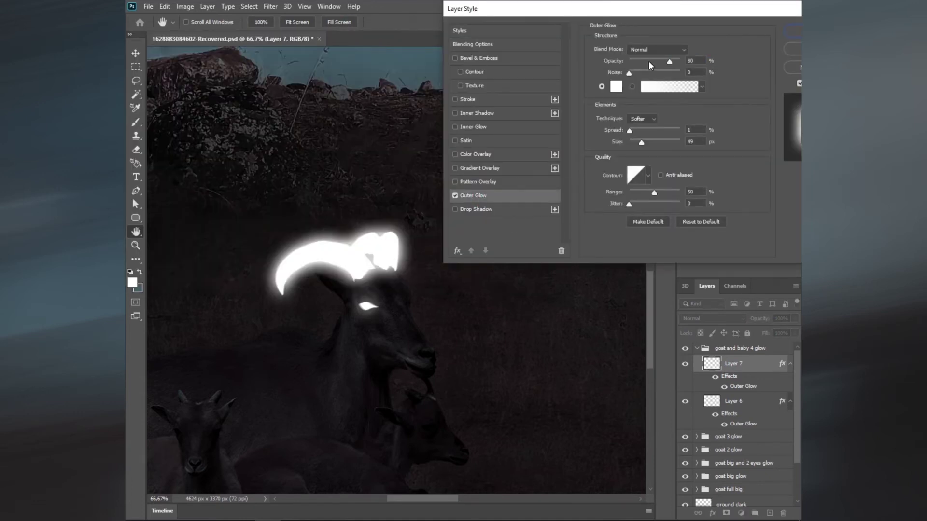
left_click_drag(648, 61, 647, 62)
left_click_drag(644, 141, 647, 141)
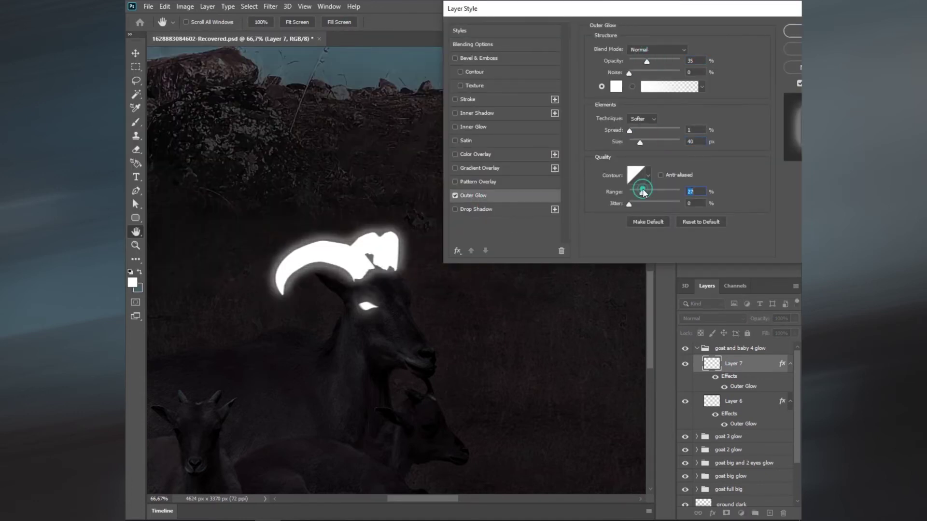
left_click_drag(654, 193, 657, 192)
left_click_drag(646, 142, 646, 141)
Set the outer glow blend mode to Lighten and retune its opacity and size.
left_click(651, 49)
left_click(644, 177)
left_click(652, 50)
left_click(651, 185)
left_click(652, 49)
left_click(651, 205)
left_click(651, 50)
left_click(651, 98)
left_click(655, 49)
left_click(642, 68)
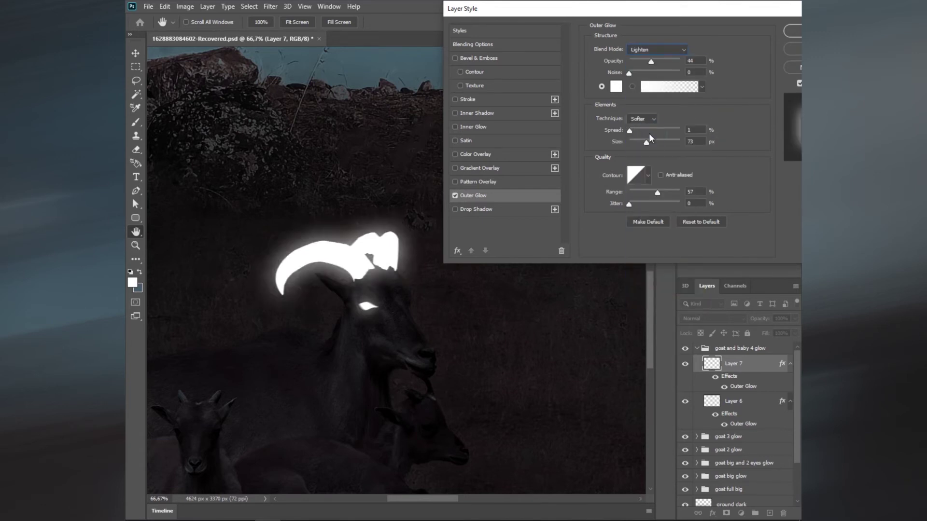
mouse_move(652, 62)
left_mouse_down()
mouse_move(670, 59)
mouse_move(647, 61)
left_mouse_up()
left_click_drag(646, 142, 650, 142)
left_click_drag(677, 15, 619, 29)
Enable a white drop shadow with size 213 and opacity 25, and apply the style.
left_click(425, 223)
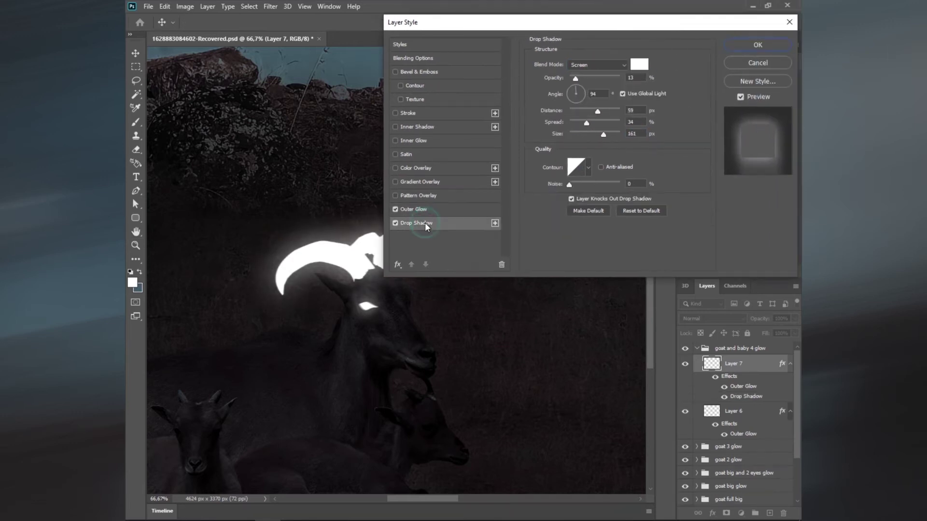
left_click_drag(517, 24, 636, 14)
left_click_drag(701, 63, 697, 63)
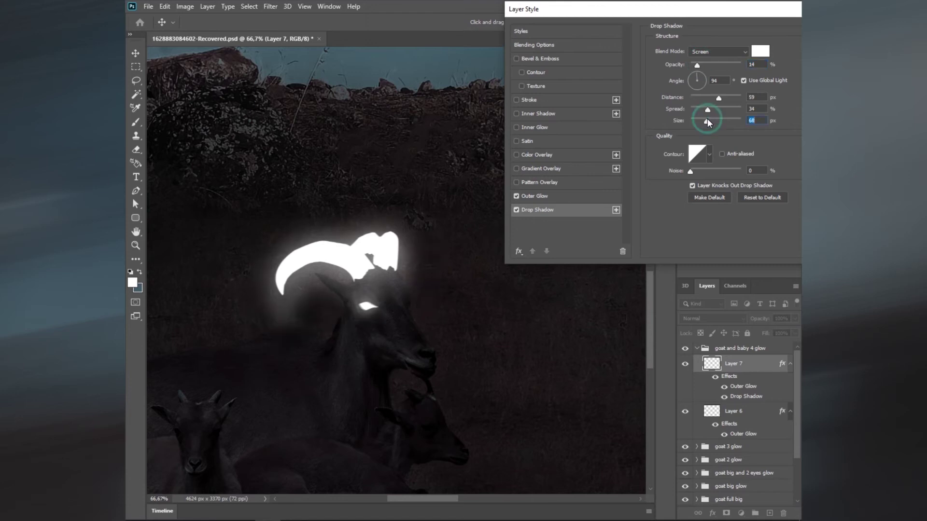
left_click_drag(724, 121, 737, 120)
left_click_drag(696, 64, 705, 62)
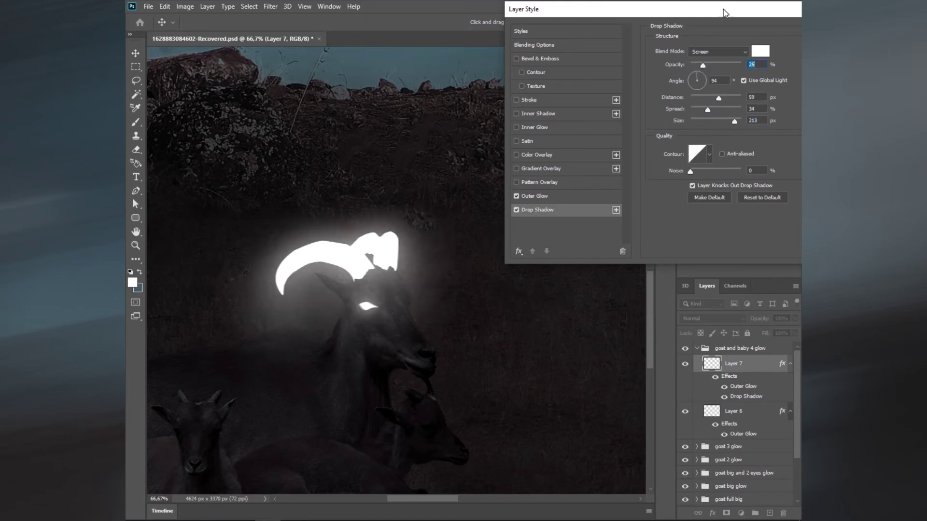
left_click_drag(721, 12, 591, 45)
left_click(748, 64)
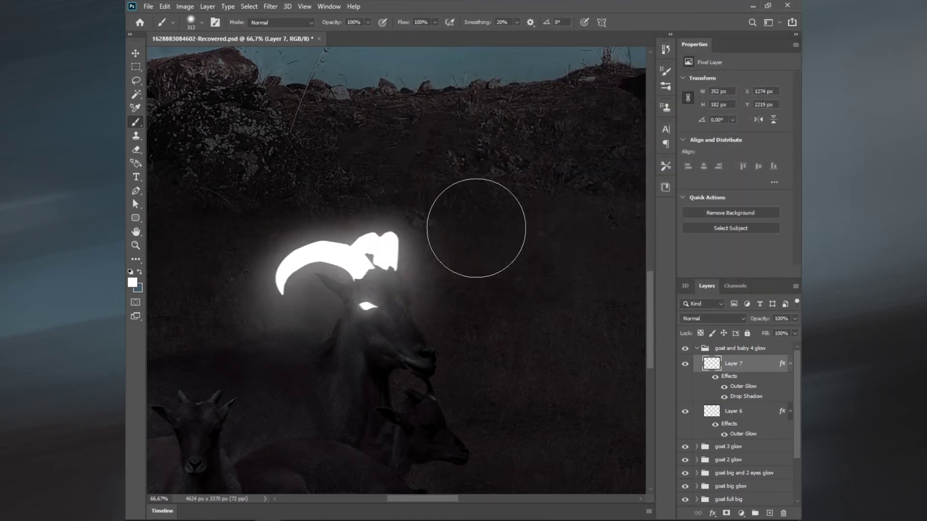
Soften Layer 7's white horn glow with a 1-pixel Gaussian Blur.
left_click(270, 6)
mouse_move(326, 126)
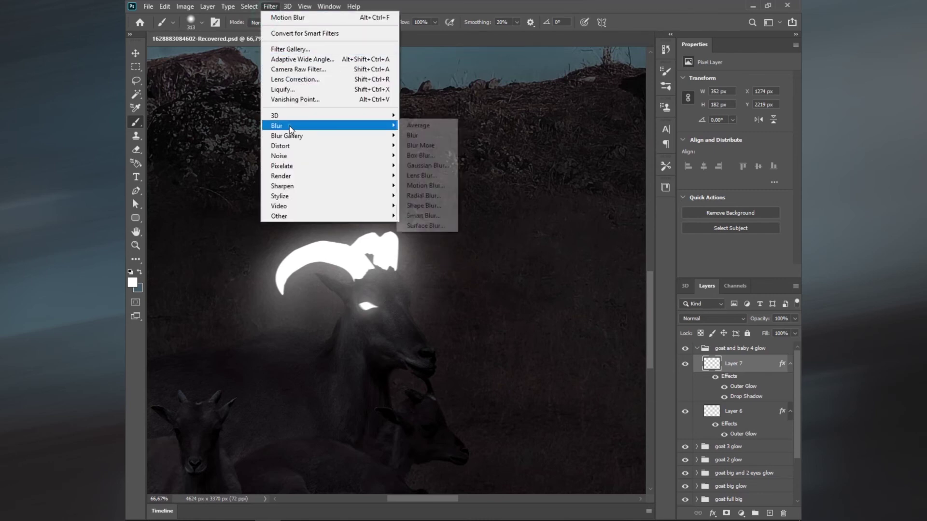
left_click(424, 165)
left_click_drag(348, 176, 723, 46)
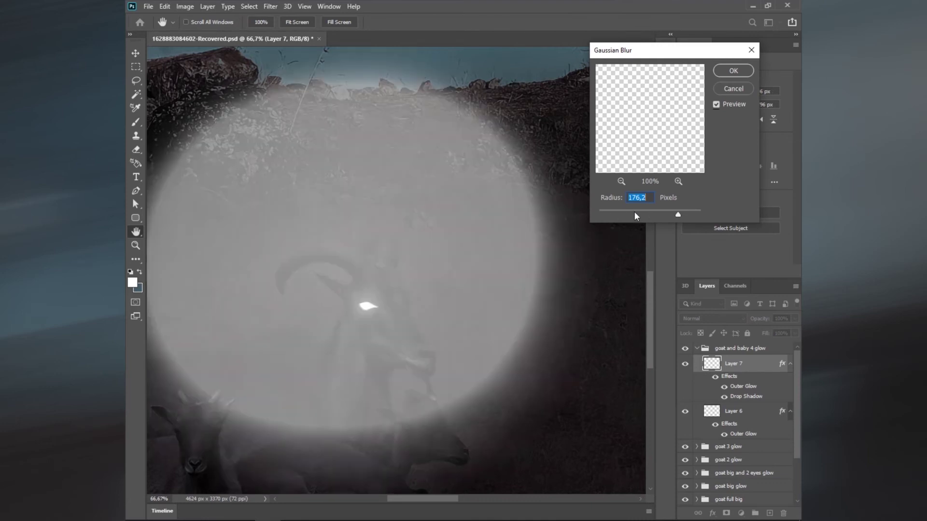
left_click(635, 212)
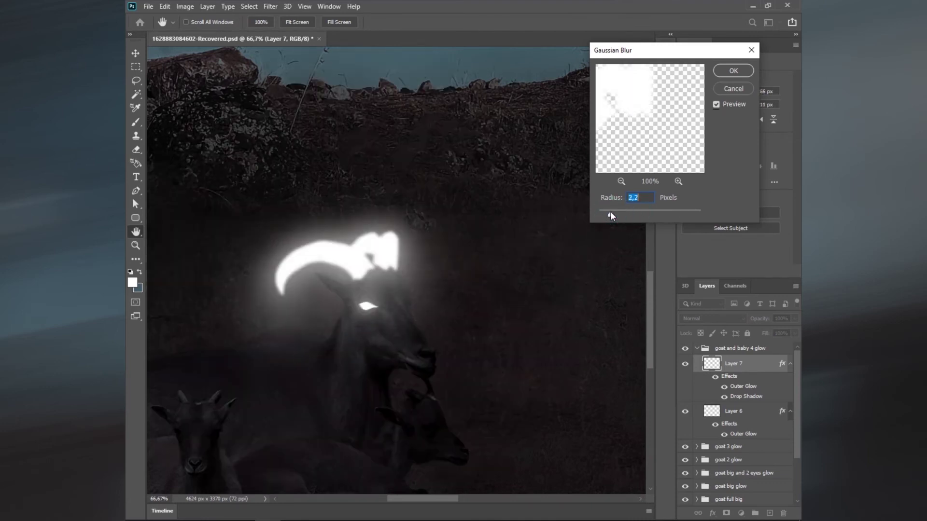
type("1")
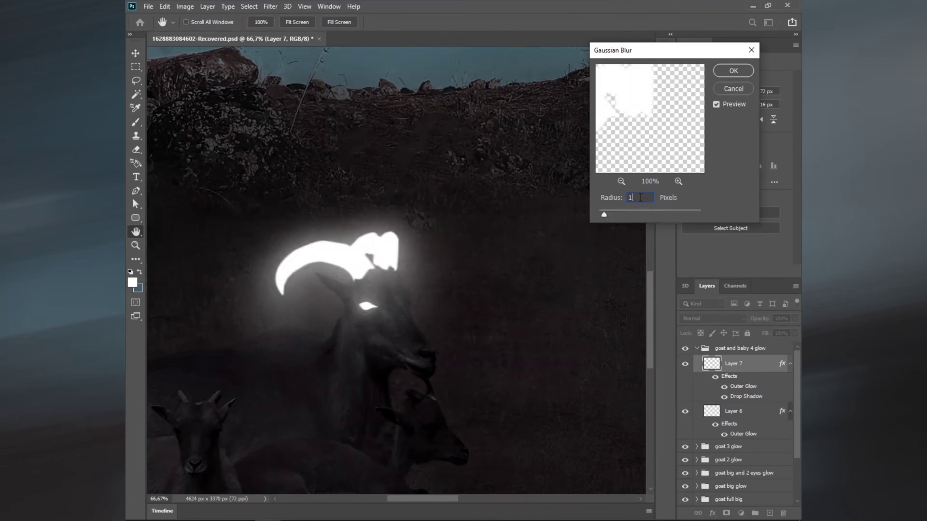
left_click(732, 70)
Set up a brush of about 45 px and add a new empty Layer 8.
key("b")
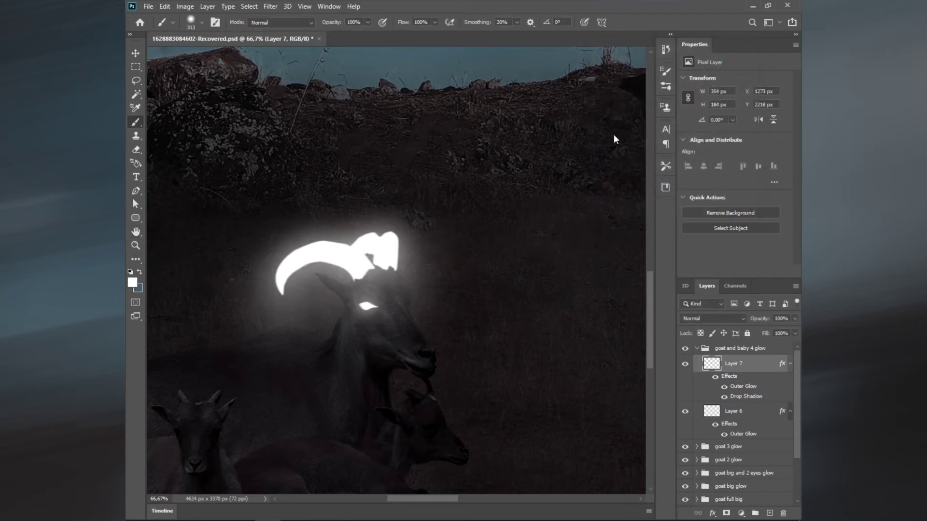
key("ctrl+0")
scroll(398, 352, "up", 1)
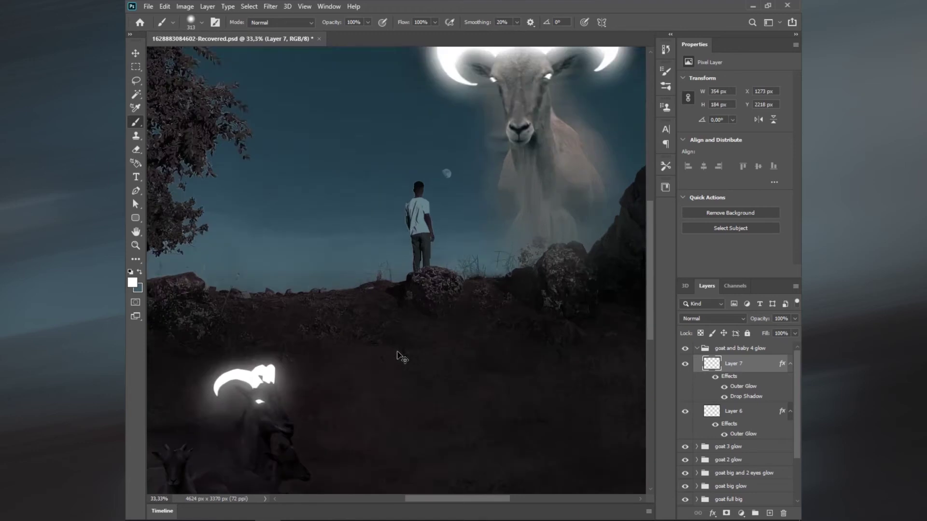
scroll(391, 338, "up", 2)
scroll(388, 333, "up", 1)
scroll(393, 339, "up", 1)
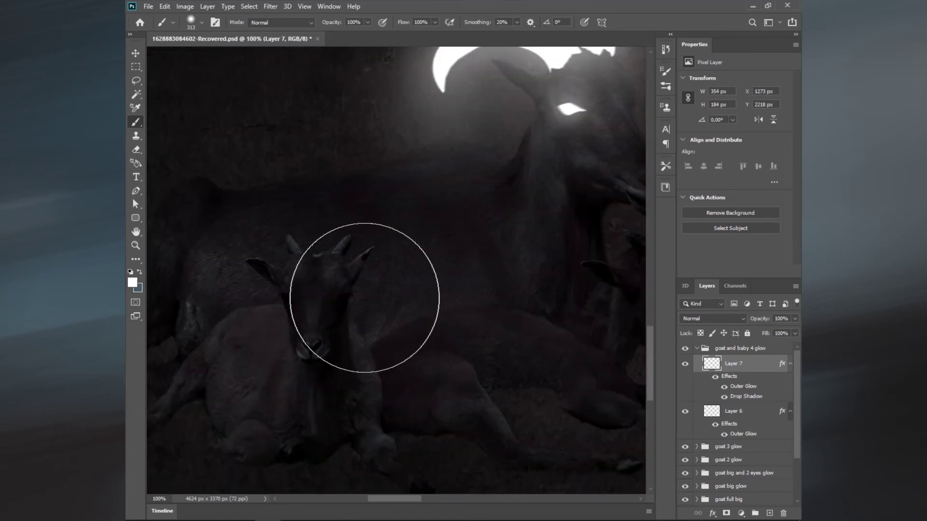
scroll(345, 271, "up", 3)
left_click_drag(336, 285, 270, 285)
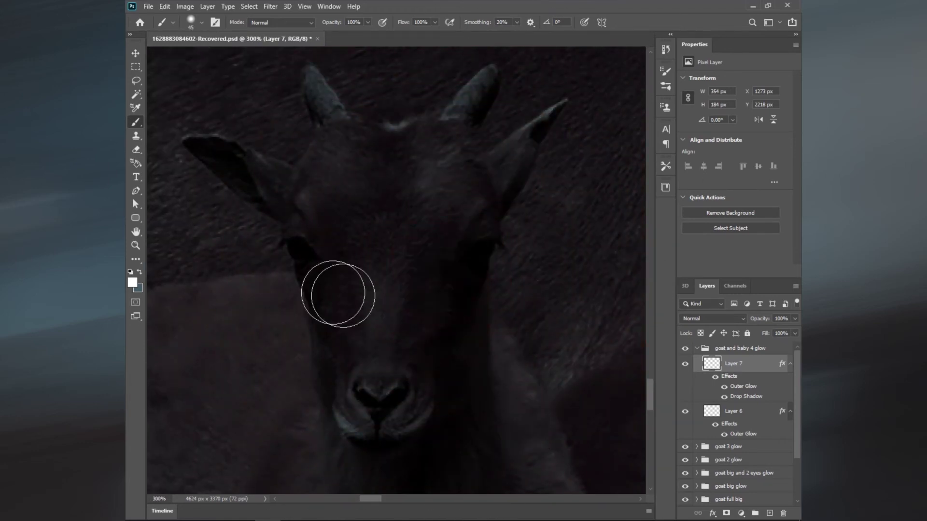
left_click(770, 514)
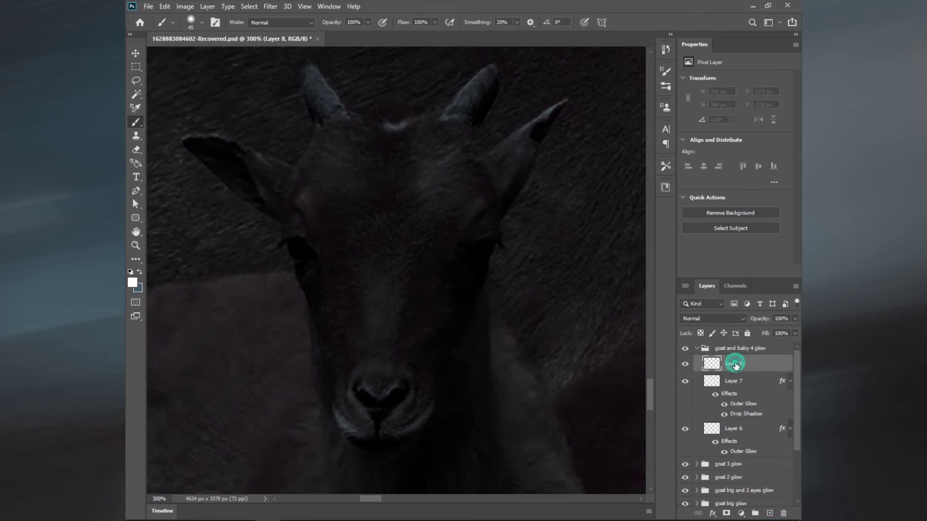
Trace both of the baby goat's eyes with Pen paths and load them as a selection.
key("p")
left_click(320, 263)
left_click(313, 251)
left_click(299, 237)
left_click(282, 240)
left_click(292, 262)
left_click(306, 263)
left_click_drag(400, 274, 312, 279)
left_click(368, 265)
left_click(376, 257)
left_click(400, 245)
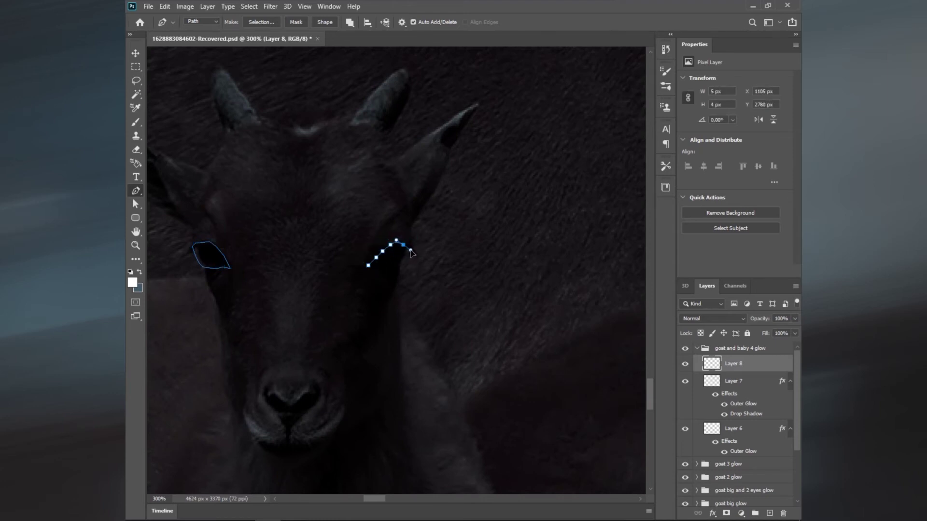
left_click(369, 265)
key("ctrl+Return")
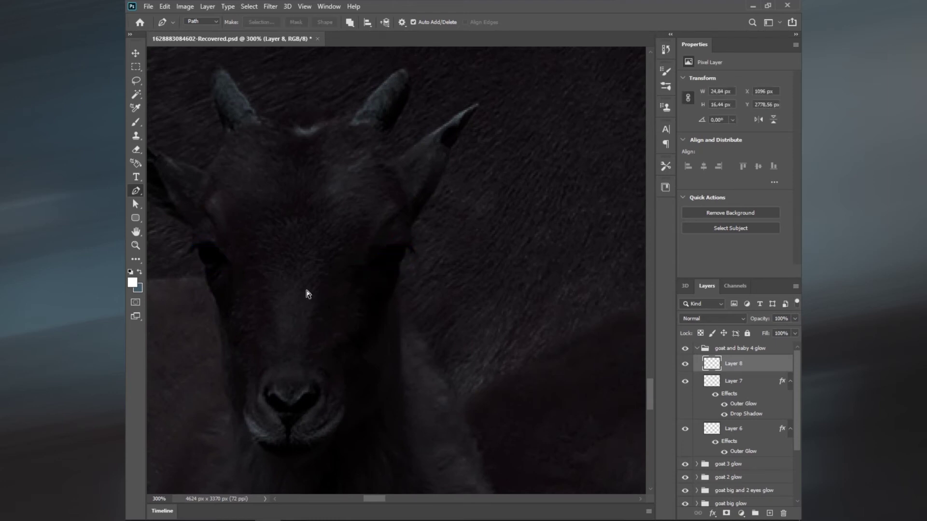
Set the foreground colour to ff0000, paint the eye selections red, and deselect.
left_click(133, 282)
type("ff0000")
mouse_move(613, 377)
left_mouse_down()
mouse_move(621, 376)
mouse_move(625, 239)
left_mouse_up()
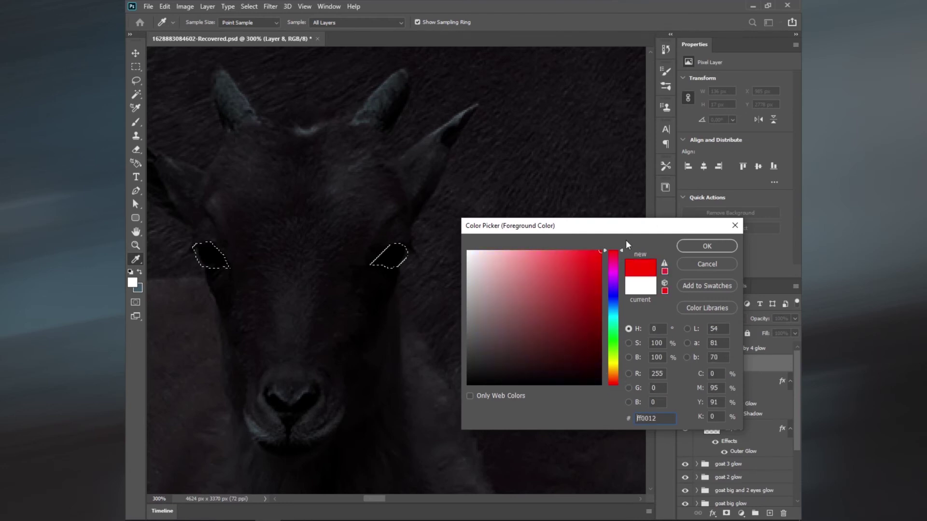
key("Return")
key("b")
left_click_drag(381, 260, 398, 251)
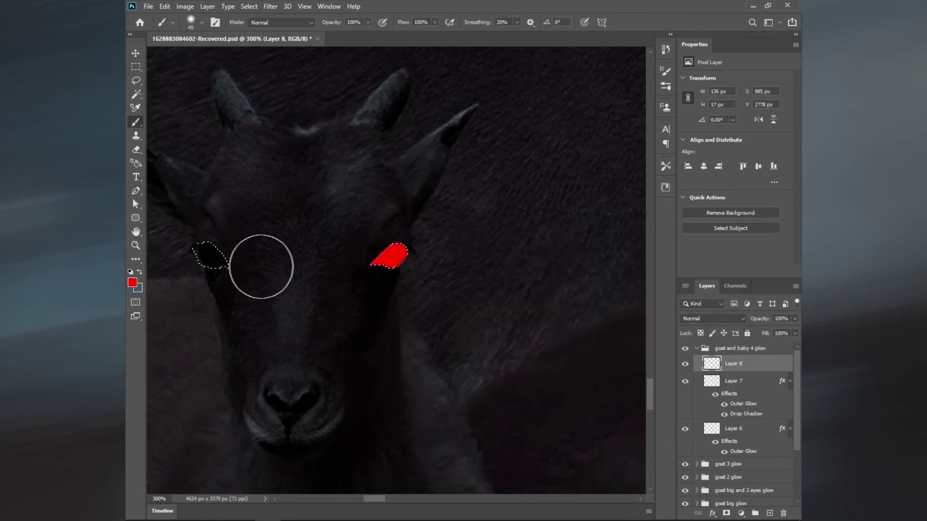
left_click_drag(200, 249, 222, 263)
key("ctrl+d")
Reduce the brush size and bring the resting goat's eye into view.
scroll(486, 318, "up", 2)
key("bracketleft")
key("bracketleft")
key("bracketleft")
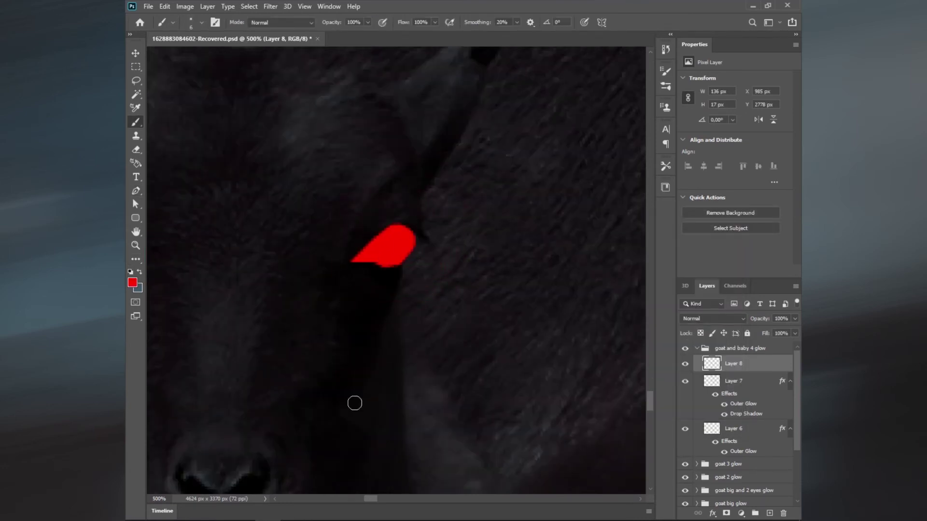
scroll(356, 401, "down", 1)
scroll(528, 295, "down", 1)
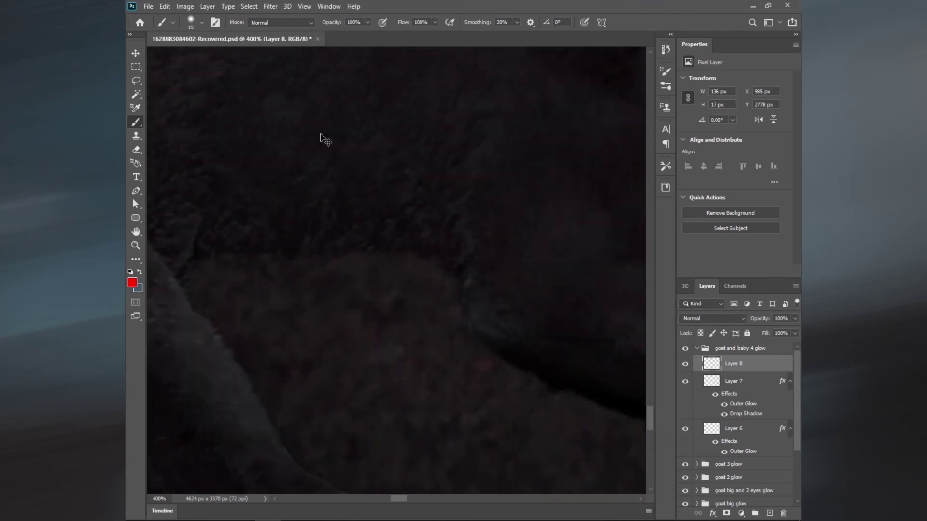
left_click_drag(467, 240, 335, 311)
Outline the resting goat's eye with a Pen path and paint it solid red.
key("p")
left_click(314, 268)
left_click(344, 266)
left_click(359, 264)
left_click(363, 258)
left_click(386, 266)
left_click(357, 307)
left_click(345, 305)
left_click(336, 296)
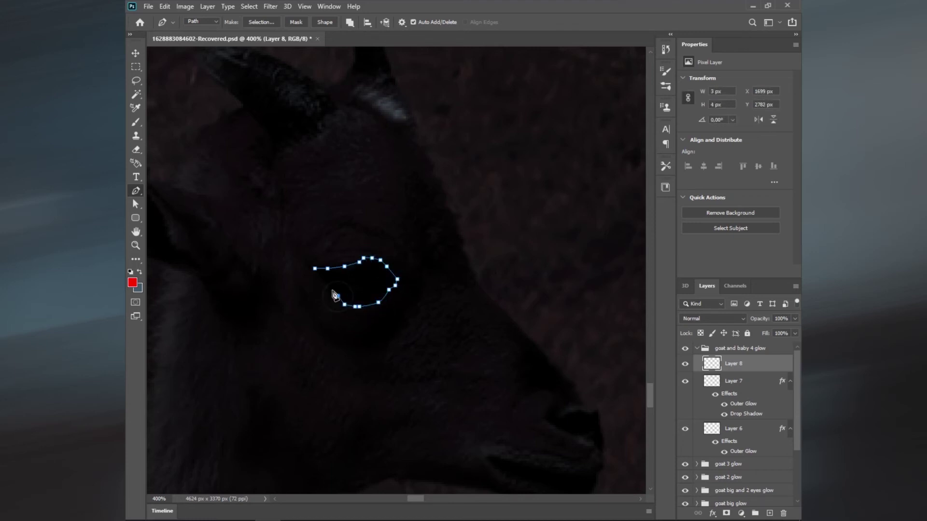
left_click(329, 291)
left_click(323, 284)
left_click(309, 269)
left_click(314, 268)
key("ctrl+Return")
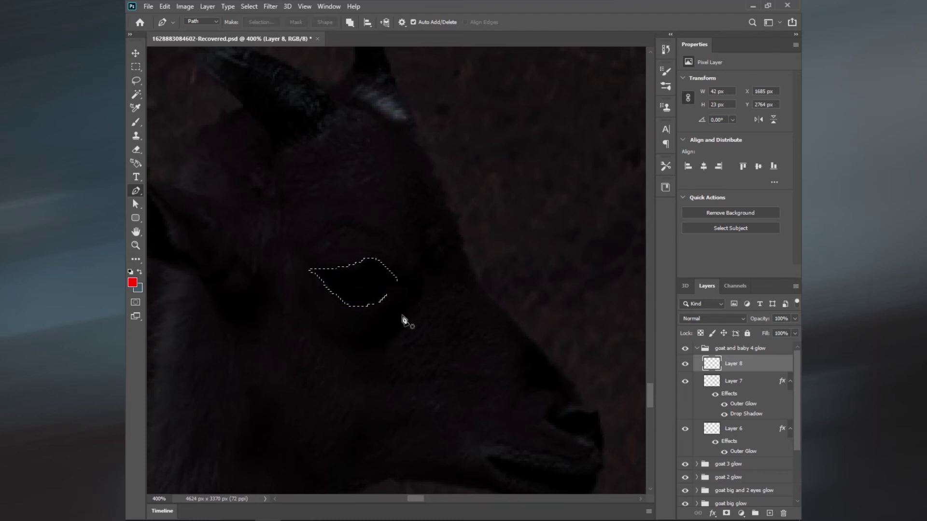
key("b")
left_click_drag(328, 285, 406, 282)
key("ctrl+d")
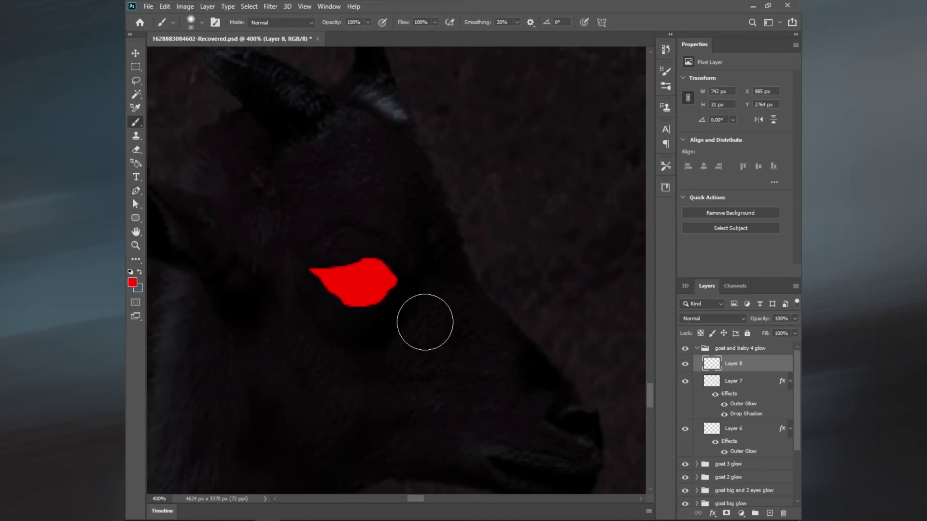
Trace a refined outline of that eye, fill it red, and zoom out to the goats.
key("p")
left_click(363, 258)
left_click(311, 269)
left_click(340, 273)
left_click(363, 273)
key("ctrl+Return")
key("b")
left_click_drag(306, 281, 371, 280)
key("ctrl+0")
scroll(410, 375, "up", 2)
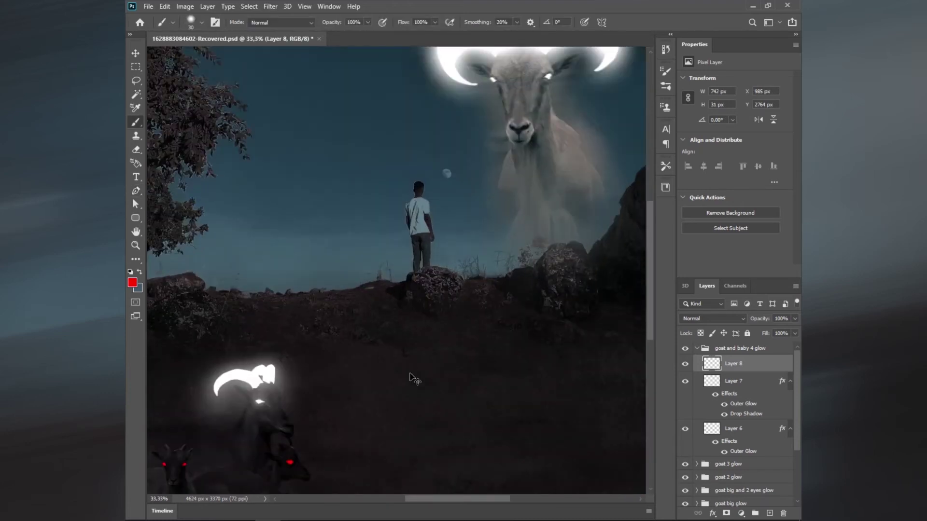
scroll(309, 381, "up", 1)
left_click_drag(378, 335, 445, 263)
Copy Layer 6's Outer Glow effect onto the red-eye Layer 8.
left_click_drag(385, 352, 367, 358)
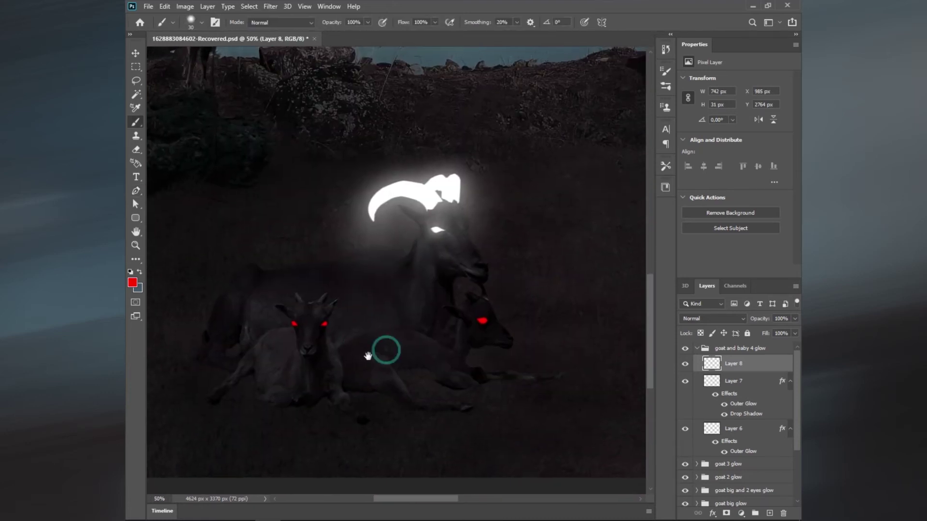
left_click(740, 405)
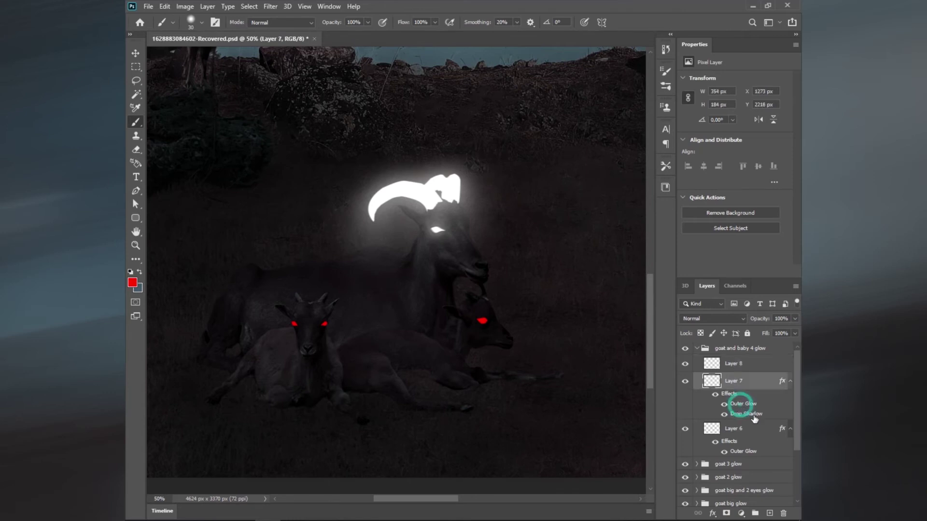
left_click(684, 381)
left_click(685, 381)
left_click(730, 441)
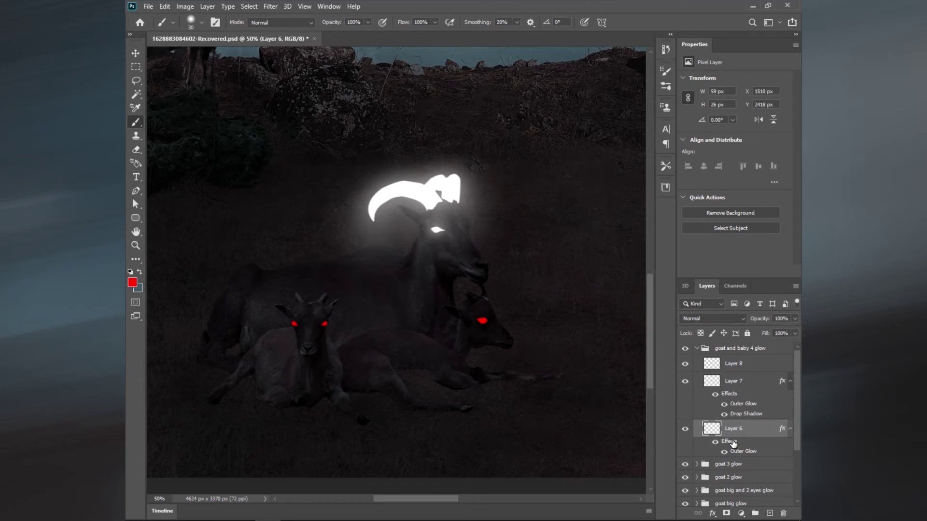
left_click_drag(734, 444, 736, 372)
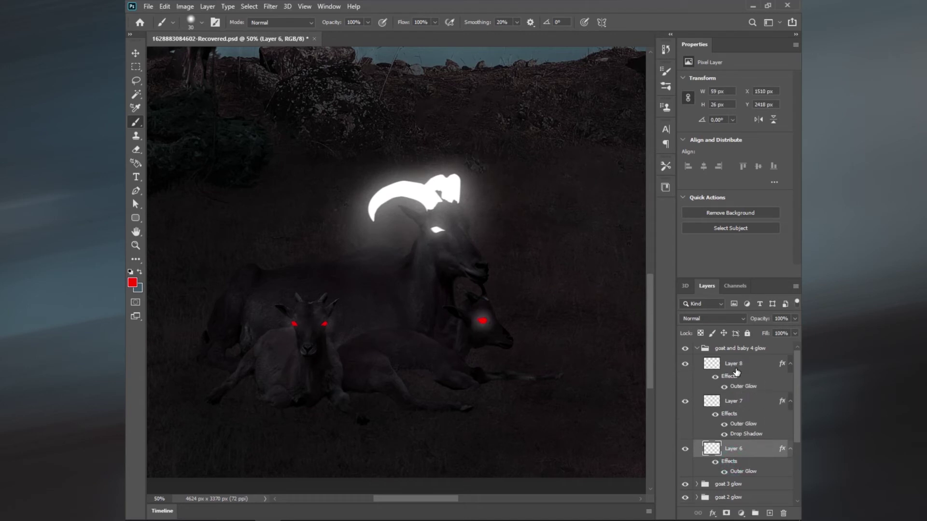
Make Layer 8's Outer Glow red at about 32% opacity.
left_click(739, 370)
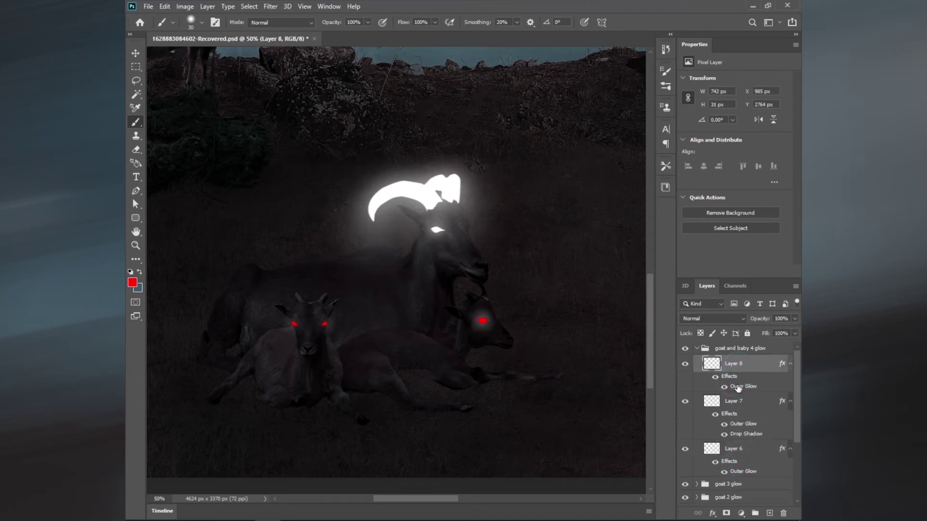
double_click(739, 387)
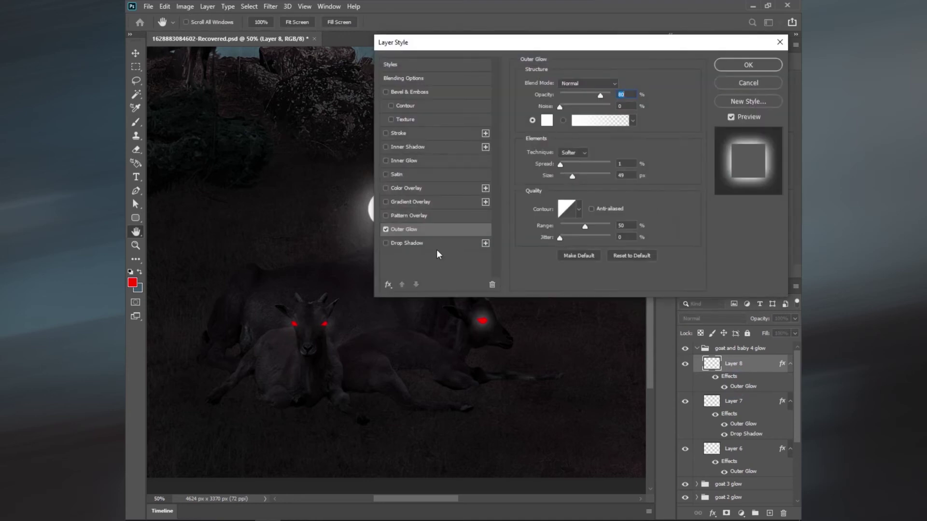
left_click(547, 120)
left_click(707, 245)
mouse_move(557, 48)
left_mouse_down()
mouse_move(687, 44)
mouse_move(650, 28)
left_mouse_up()
left_click(671, 76)
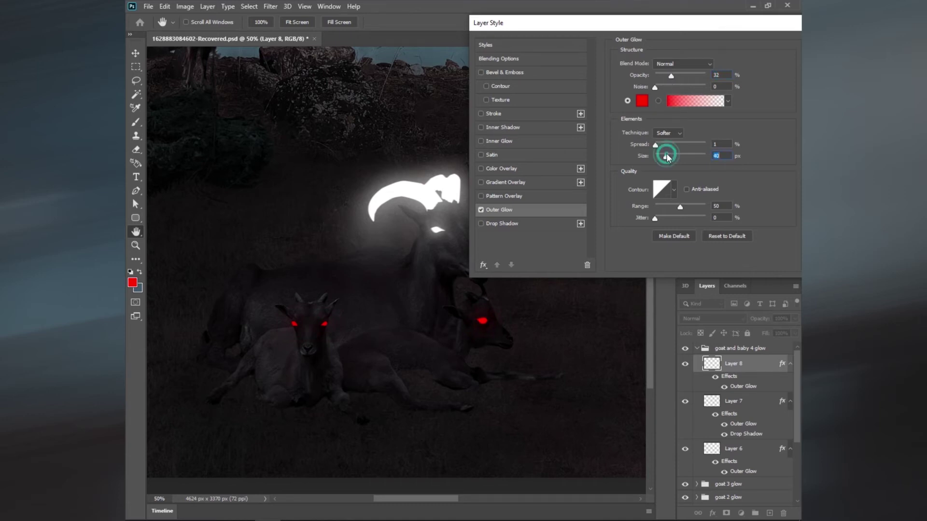
Add a faint red Screen Drop Shadow with larger size and spread, and rename the layer 'red eyes'.
left_click(502, 224)
left_click(724, 65)
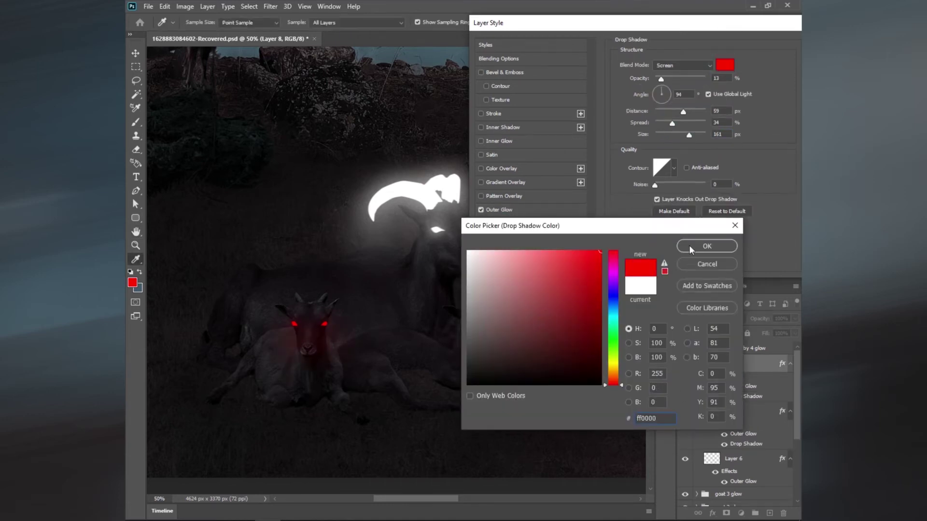
left_click(691, 247)
left_click_drag(675, 81, 658, 81)
left_click(702, 135)
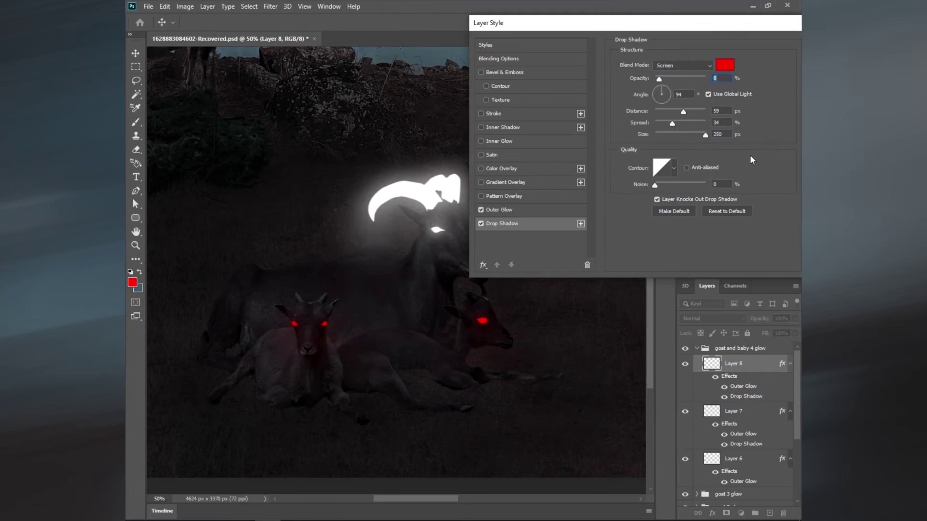
left_click_drag(678, 121, 684, 122)
left_click_drag(693, 29, 702, 87)
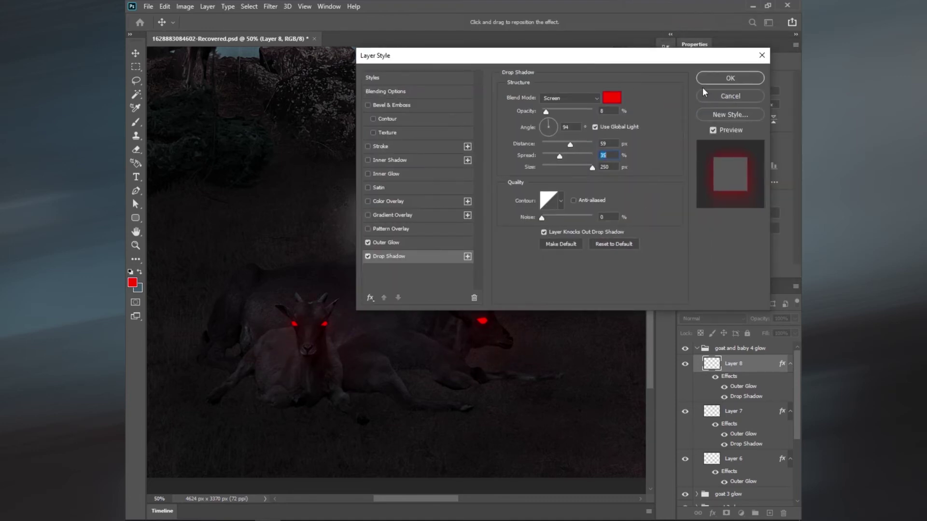
left_click(716, 79)
mouse_move(359, 290)
left_mouse_down()
mouse_move(503, 273)
mouse_move(495, 281)
left_mouse_up()
double_click(738, 365)
type("red eyes")
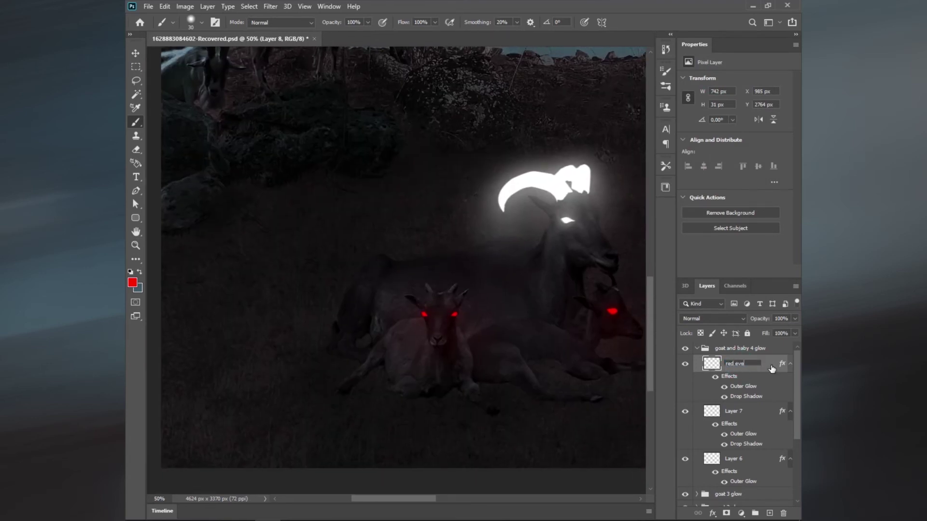
On a new layer, outline the baby goat's left horn and load it as a selection.
left_click(771, 513)
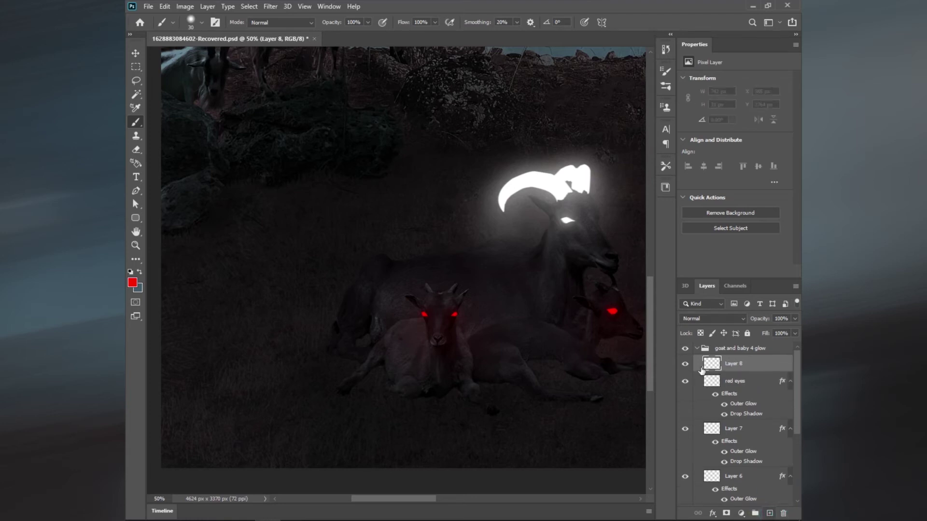
scroll(384, 256, "up", 2)
scroll(401, 265, "up", 1)
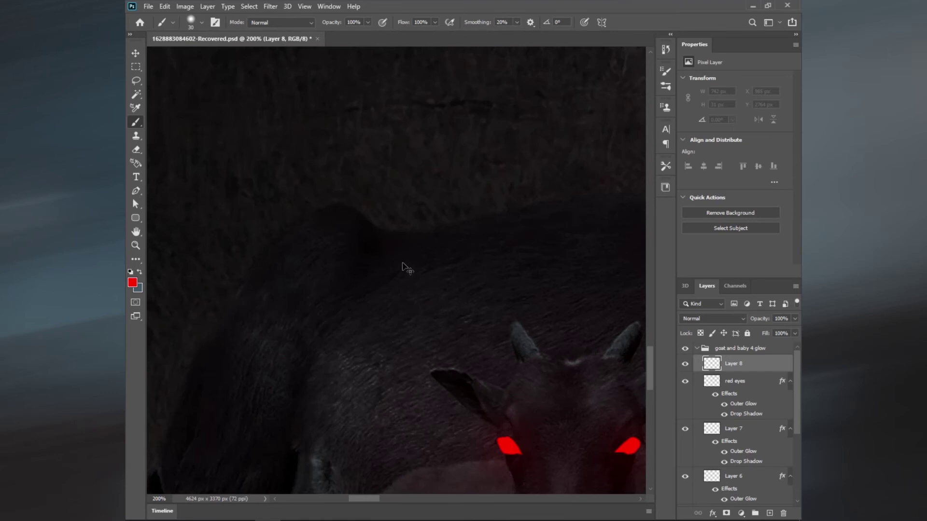
scroll(565, 377, "up", 1)
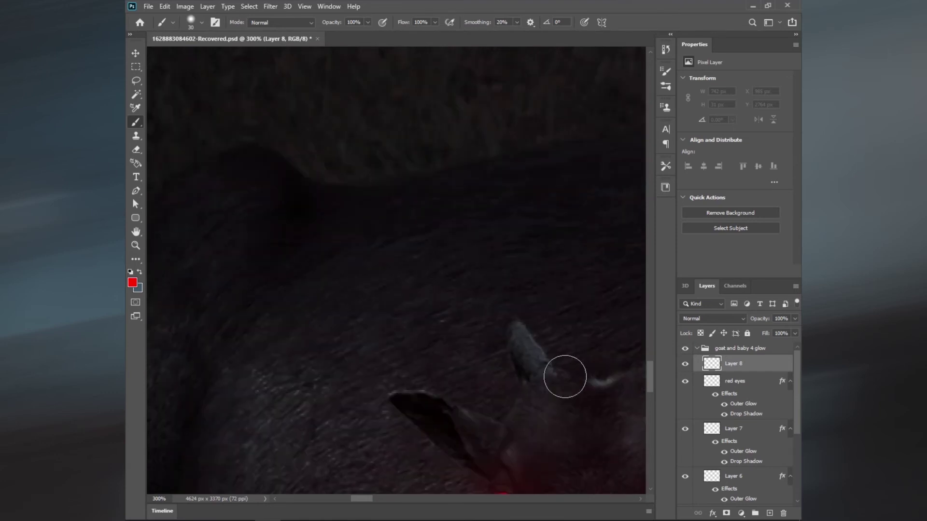
scroll(576, 356, "up", 1)
key("p")
left_click(369, 271)
left_click(361, 252)
left_click(355, 214)
left_click(384, 232)
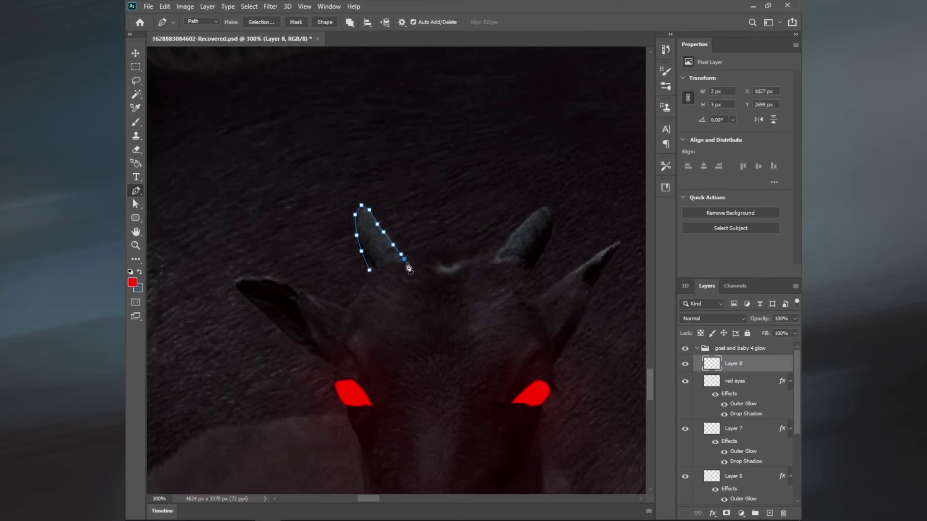
left_click(381, 265)
key("ctrl+Return")
Trace a Pen path around the baby goat's right horn.
left_click(493, 257)
left_click(506, 245)
left_click(522, 224)
left_click(537, 211)
left_click(541, 256)
left_click(526, 272)
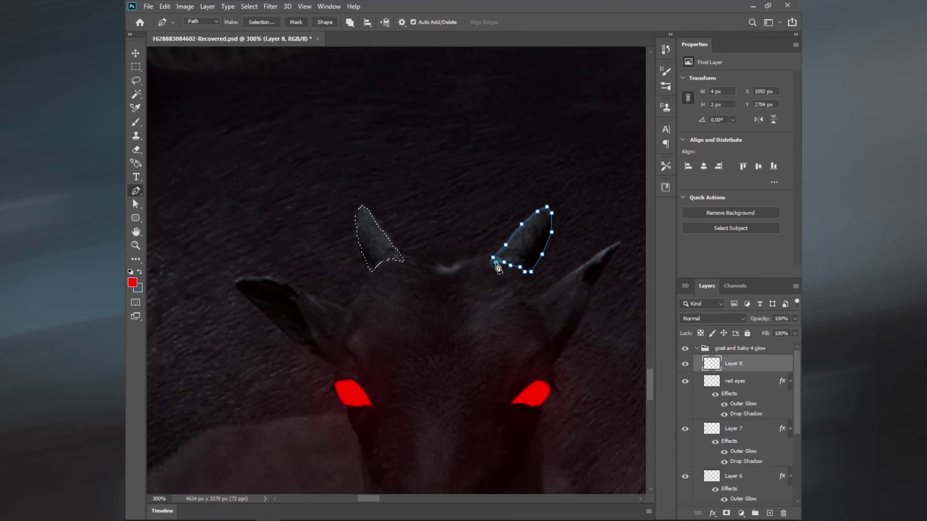
left_click(493, 257)
key("ctrl+Return")
key("ctrl+z")
key("ctrl+shift+z")
key("ctrl+z")
Fill both of the baby goat's horn selections with red, then deselect.
key("b")
key("alt+BackSpace")
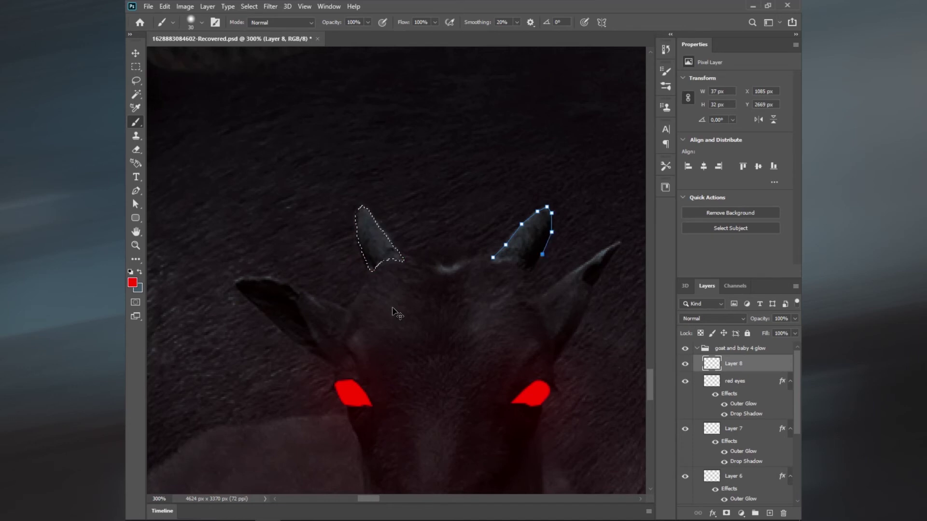
key("p")
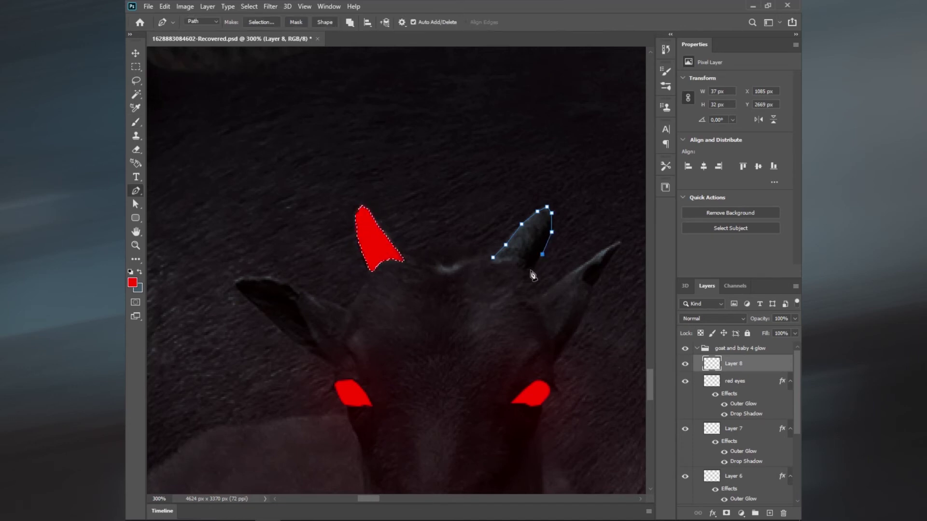
key("ctrl+Return")
key("b")
key("alt+BackSpace")
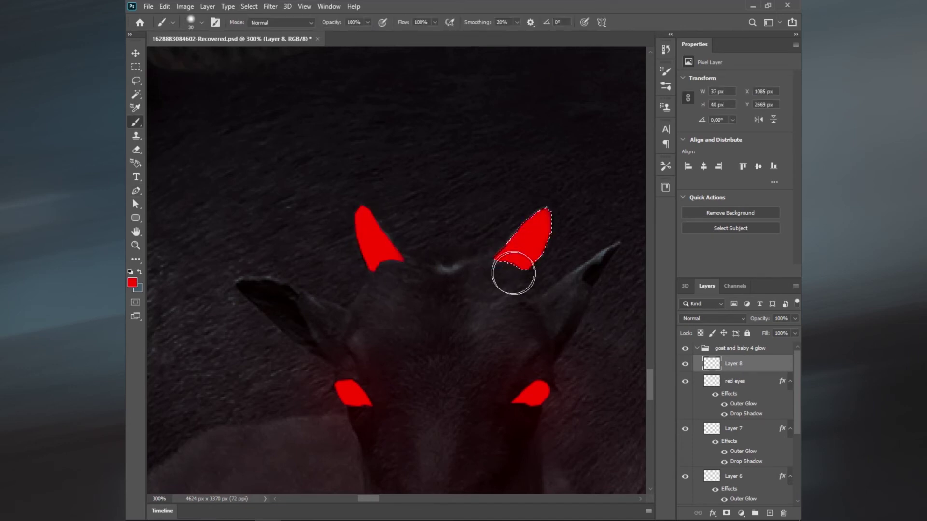
key("ctrl+d")
Outline the neighbouring goat's horn with a Pen path and load it as a selection.
mouse_move(320, 325)
left_mouse_down()
mouse_move(355, 375)
mouse_move(179, 420)
left_mouse_up()
key("p")
left_click(402, 272)
left_click(385, 274)
left_click(375, 279)
left_click(329, 233)
left_click(307, 209)
left_click(343, 207)
left_click(385, 225)
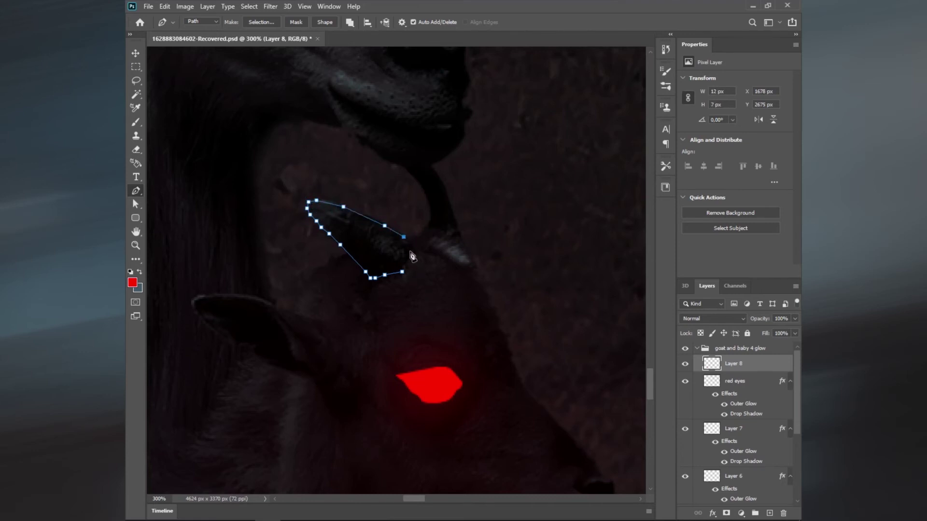
left_click(402, 272)
key("ctrl+Return")
Paint the neighbouring goat's horn selection solid red.
key("b")
left_click_drag(430, 233, 351, 272)
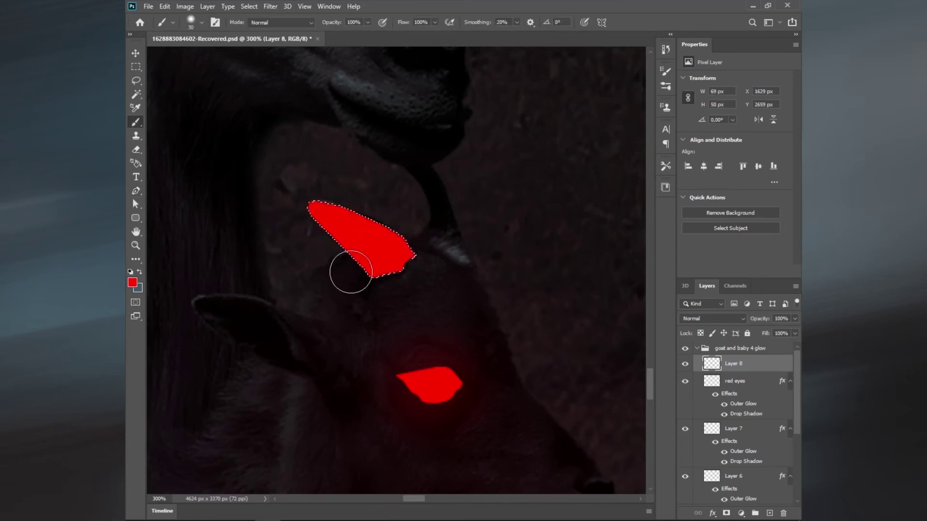
scroll(351, 272, "down", 5)
scroll(324, 329, "up", 2)
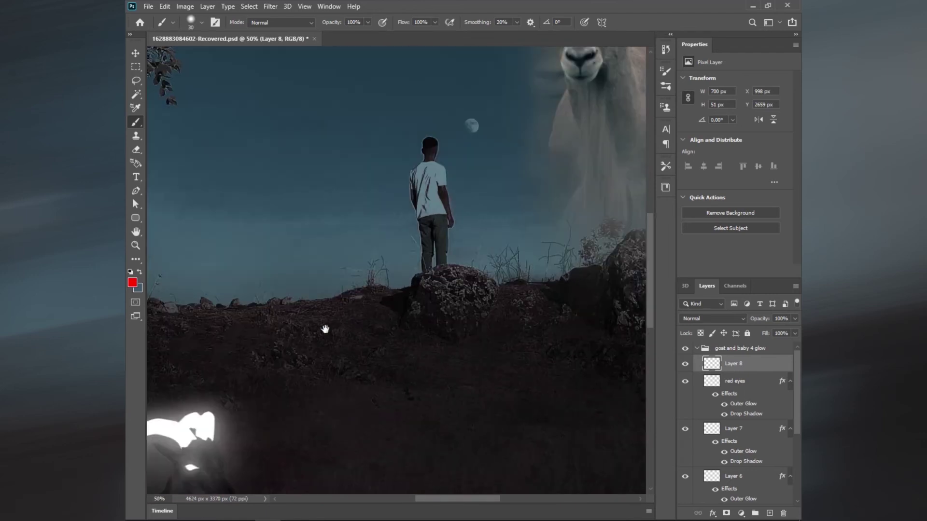
left_click_drag(325, 329, 546, 55)
left_click(747, 453)
Copy Layer 7's Outer Glow onto Layer 8 and make it red ff0000 at size 202 px.
left_click_drag(747, 452, 742, 368)
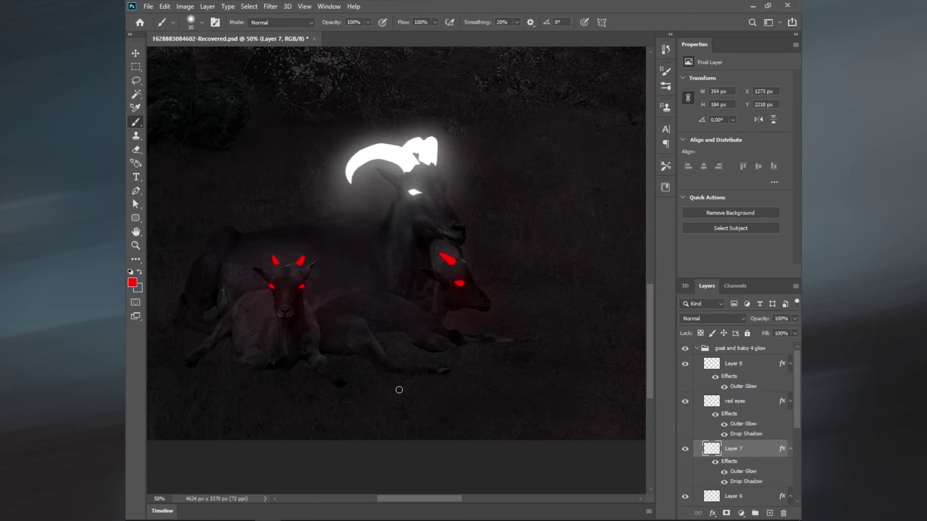
left_click(730, 365)
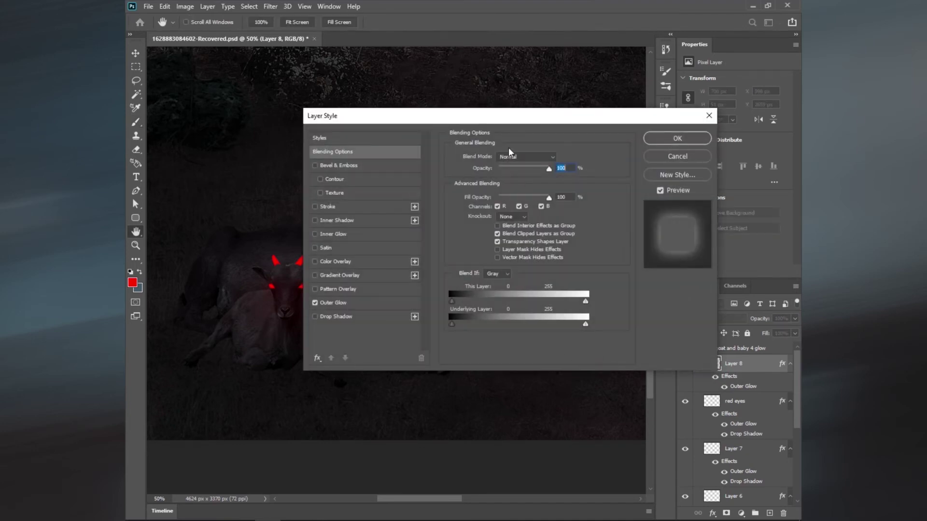
left_click(338, 303)
left_click(475, 193)
type("ff0000")
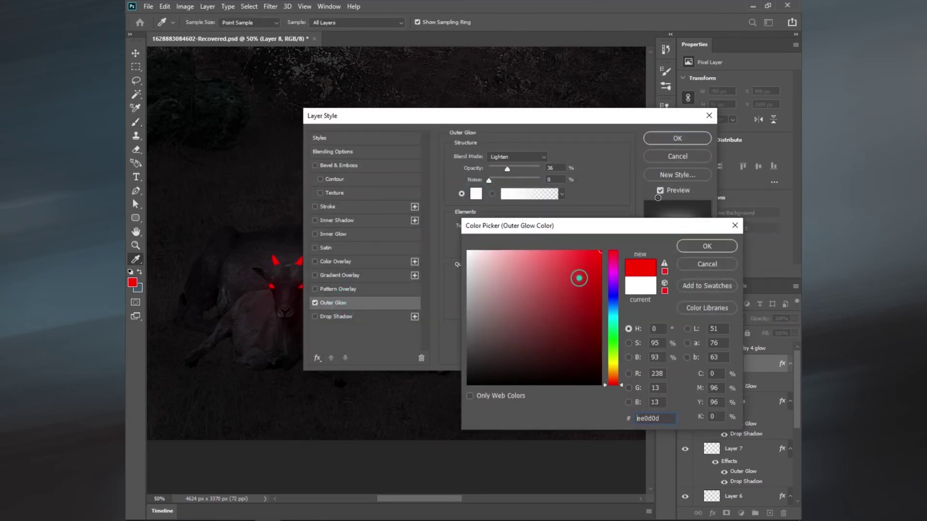
left_click(705, 247)
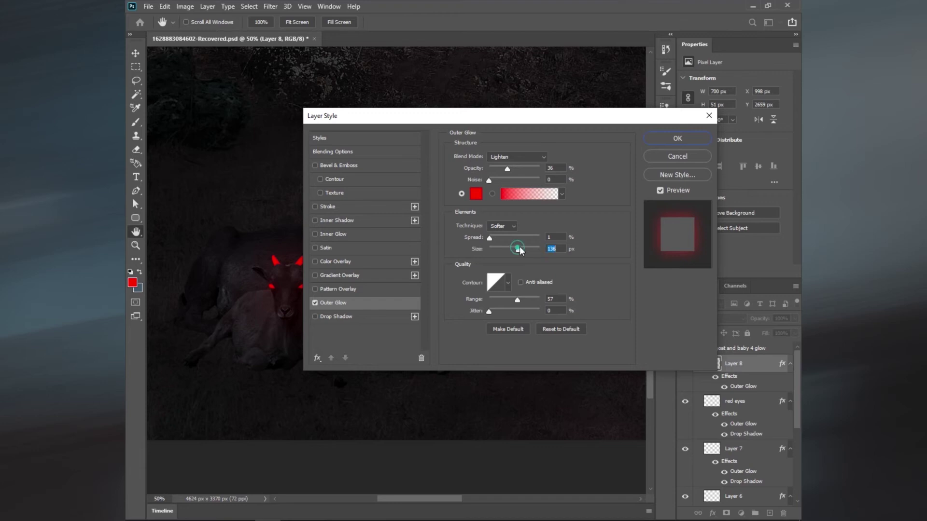
left_click(531, 248)
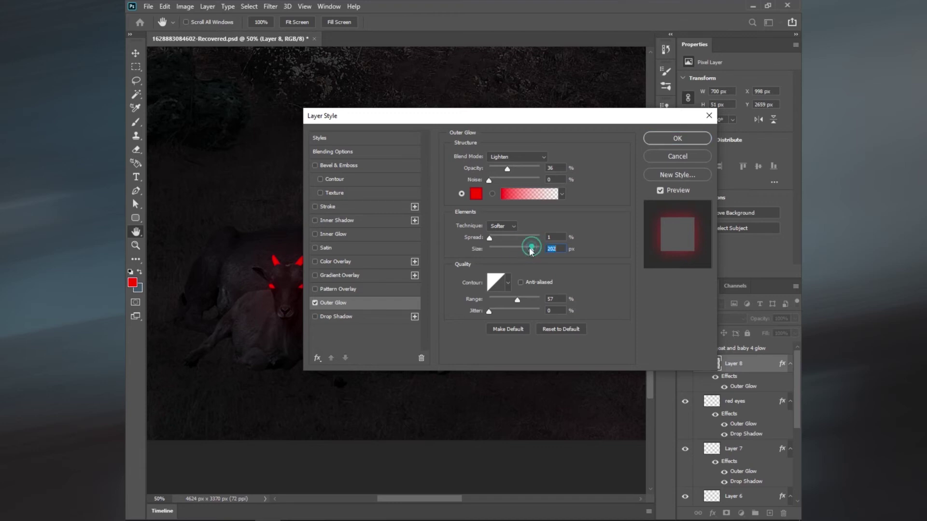
Add a red Normal-mode drop shadow with 25% spread, 12 px distance and 81 px size.
left_click(338, 317)
left_click(511, 215)
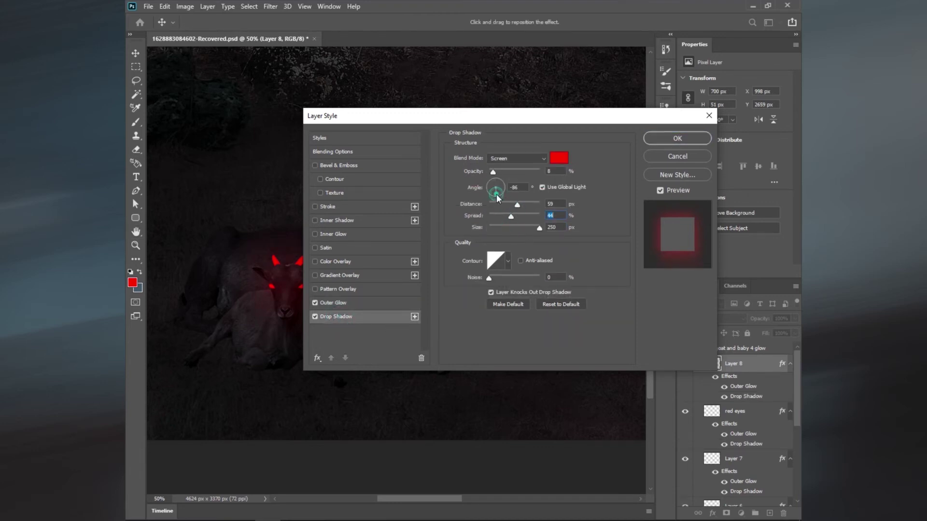
left_click_drag(482, 117, 649, 245)
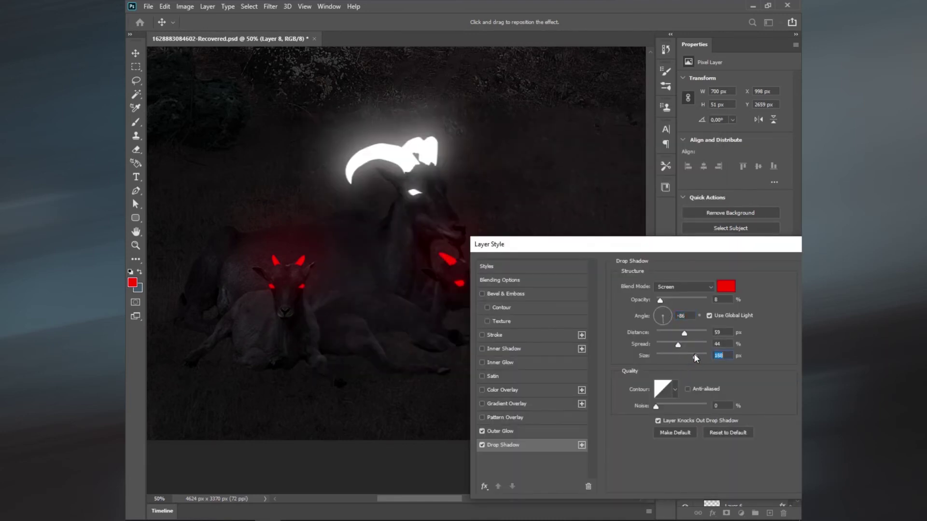
left_click(668, 345)
left_click(663, 333)
left_click(669, 286)
left_click(666, 267)
left_click(675, 356)
left_click_drag(736, 248, 699, 245)
left_click(719, 266)
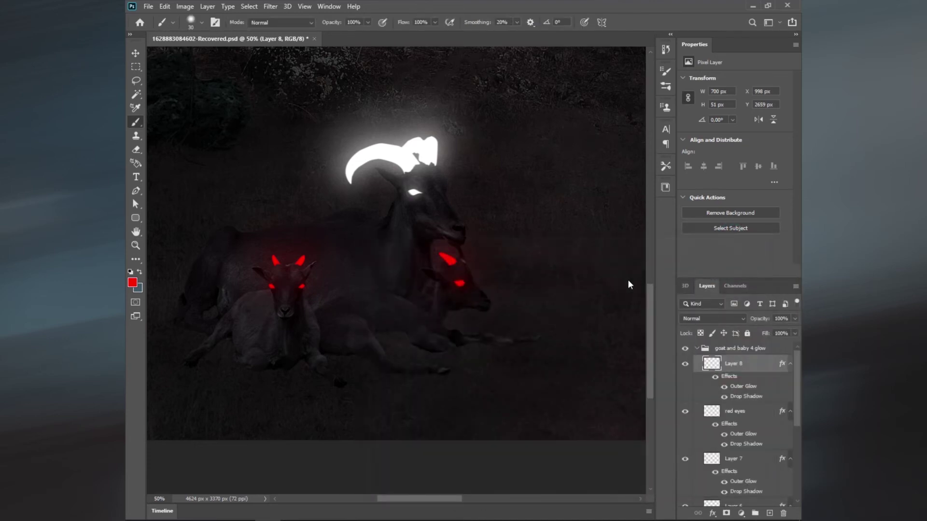
Add a new Layer 9 inside a new group named goat 5 glow.
mouse_move(540, 324)
left_mouse_down()
mouse_move(366, 73)
mouse_move(378, 259)
mouse_move(378, 246)
mouse_move(404, 314)
left_mouse_up()
scroll(367, 231, "up", 5, "alt")
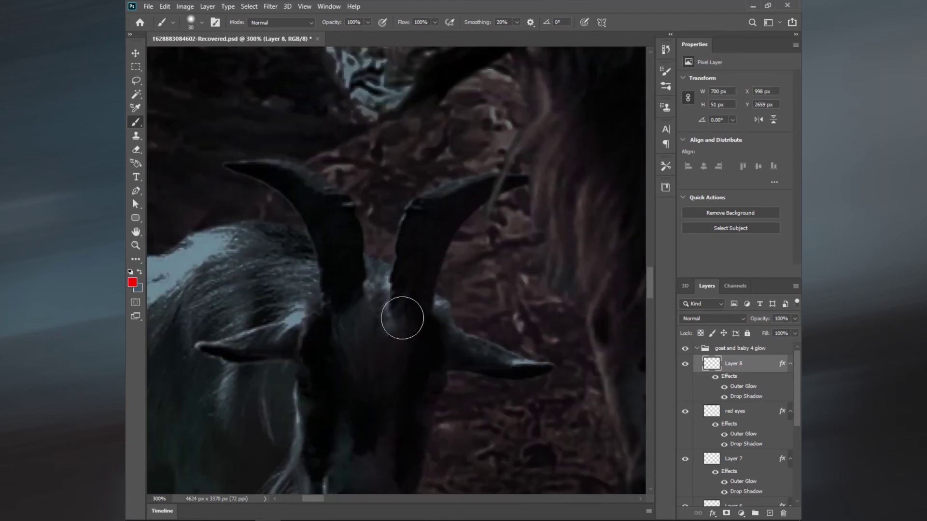
left_click(697, 349)
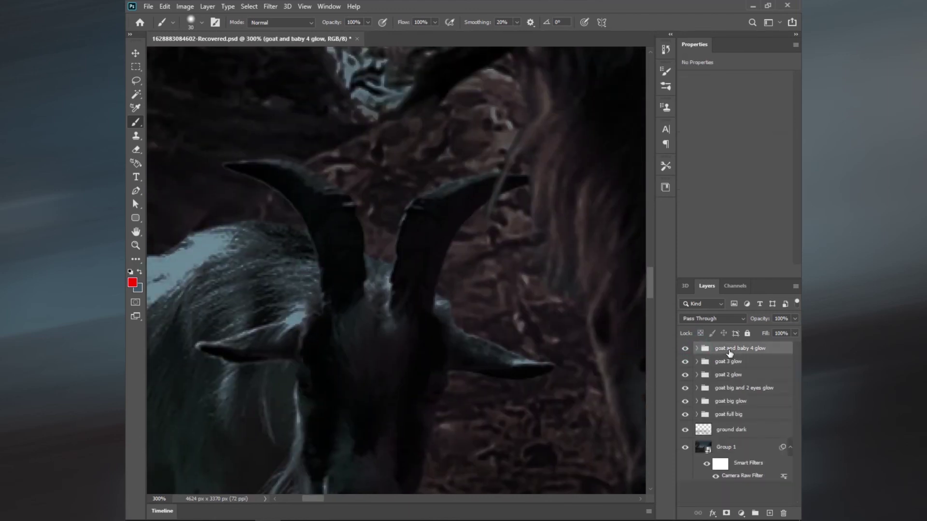
left_click(769, 513)
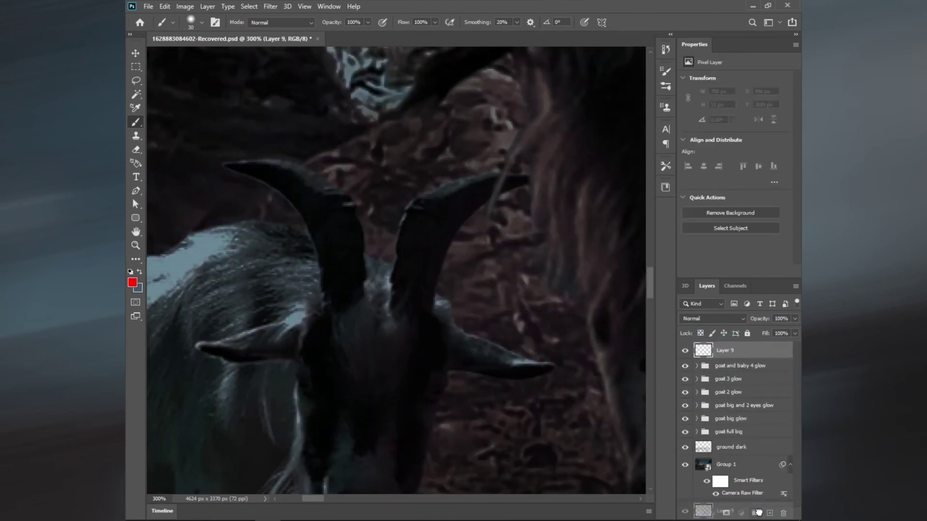
key("ctrl+g")
type("goat 1 glo")
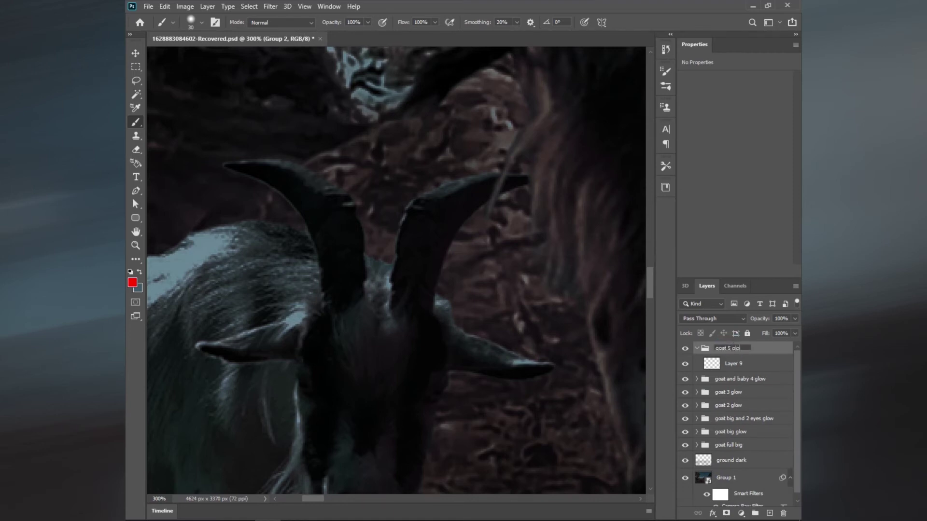
type("w")
key("Return")
Make Layer 9 active and set the foreground colour to pure white.
left_click(729, 365)
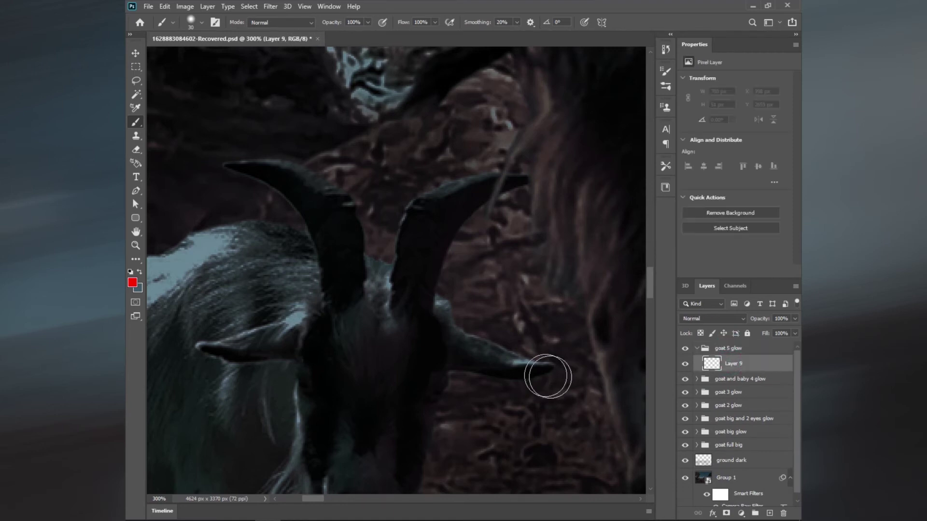
left_click(134, 286)
left_click_drag(486, 265, 412, 188)
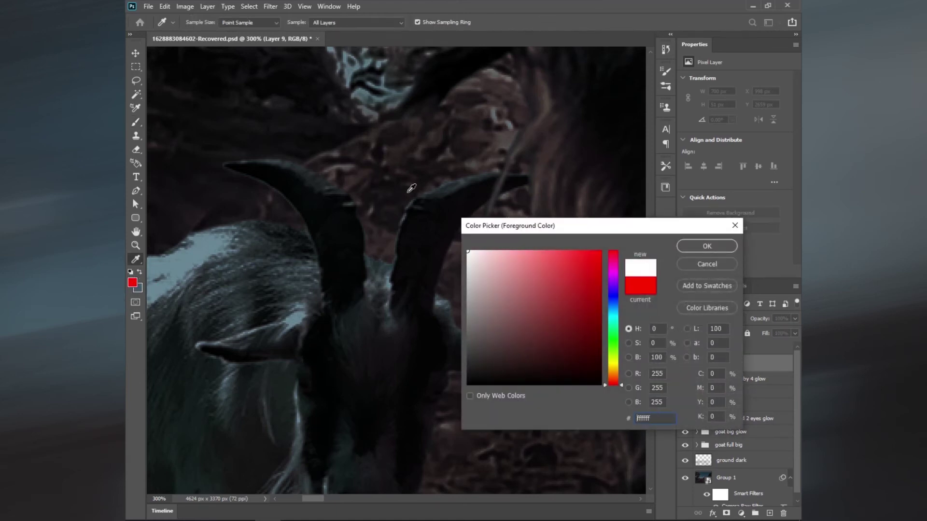
left_click(714, 244)
Trace the standing goat's left horn with the Pen tool.
key("b")
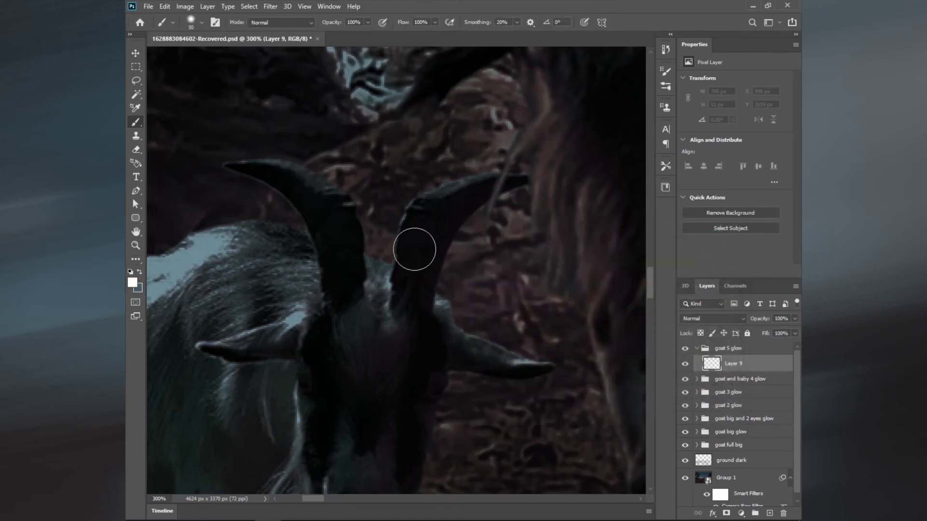
key("p")
scroll(316, 214, "up", 2)
left_click(510, 367)
left_click(495, 382)
left_click(479, 396)
left_click(458, 390)
left_click(442, 359)
left_click(439, 315)
left_click(384, 205)
left_click(281, 154)
mouse_move(376, 139)
left_mouse_down()
mouse_move(491, 146)
mouse_move(389, 144)
left_mouse_up()
mouse_move(469, 187)
left_mouse_down()
mouse_move(500, 224)
mouse_move(503, 334)
left_mouse_up()
Continue the pen outline around the right horn and close the path.
scroll(531, 347, "down", 2)
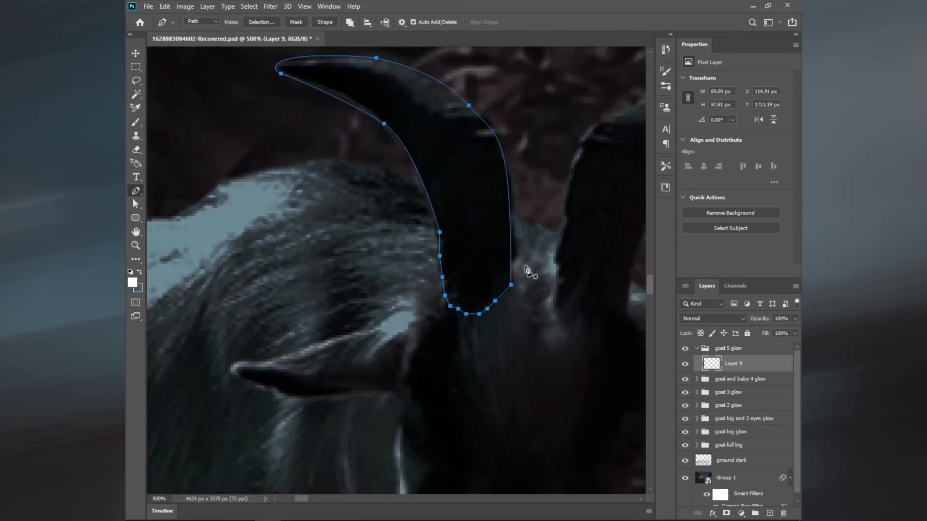
scroll(502, 318, "up", 2)
scroll(502, 319, "right", 2)
left_click(468, 374)
scroll(531, 197, "up", 1)
scroll(531, 198, "right", 1)
left_click(561, 193)
scroll(560, 193, "right", 3)
left_click_drag(561, 193, 542, 180)
key("ctrl+z")
left_click_drag(295, 226, 345, 184)
left_click(409, 186)
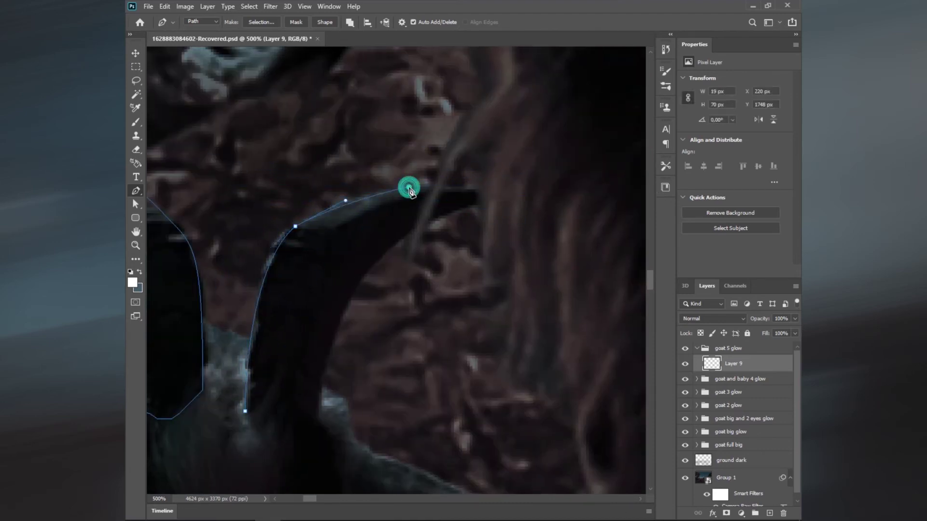
left_click(403, 252)
left_click(441, 186)
left_click(462, 189)
left_click(480, 189)
left_click(481, 206)
left_click(441, 221)
left_click(396, 245)
left_click(343, 311)
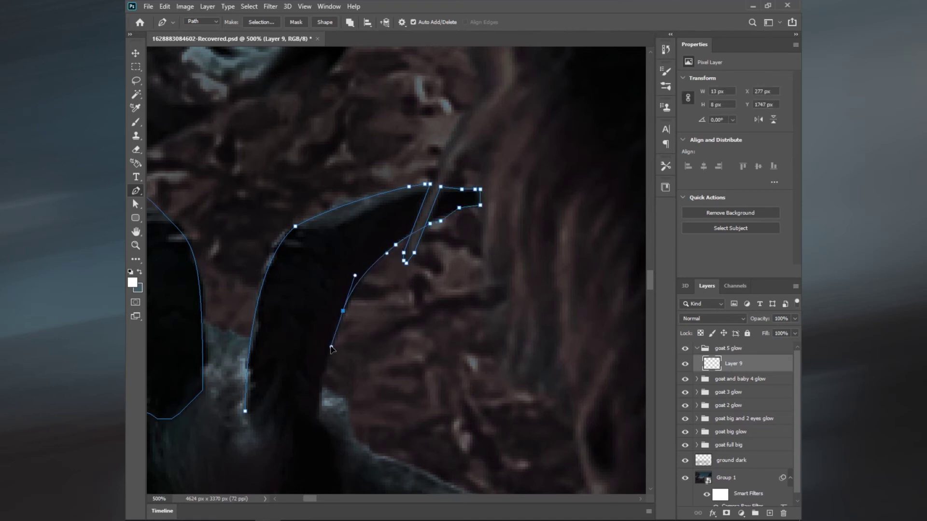
left_click(319, 416)
left_click(246, 411)
Turn the horn outline into a selection, paint it solid white, then deselect and tidy stray bits.
key("ctrl+Return")
key("b")
mouse_move(337, 381)
left_mouse_down()
mouse_move(406, 342)
mouse_move(424, 196)
mouse_move(341, 331)
left_mouse_up()
key("ctrl+d")
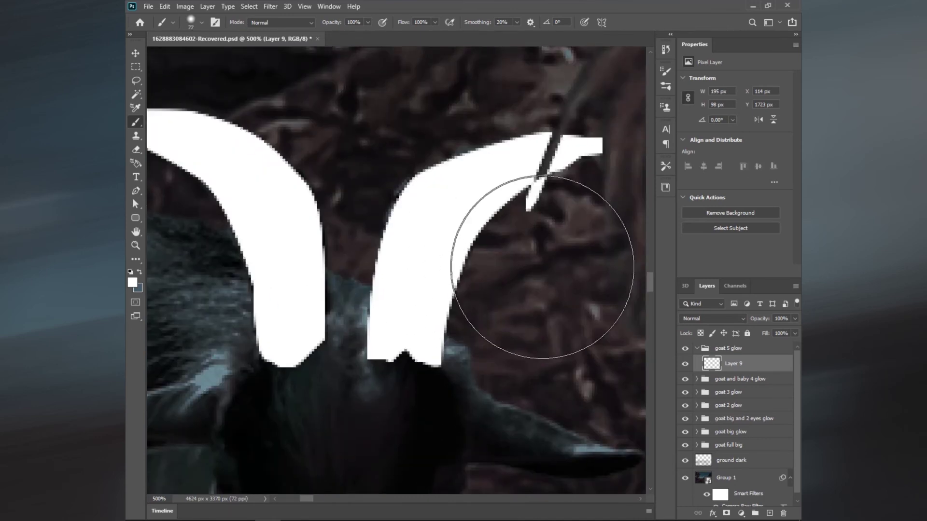
key("e")
left_click_drag(543, 205, 534, 189)
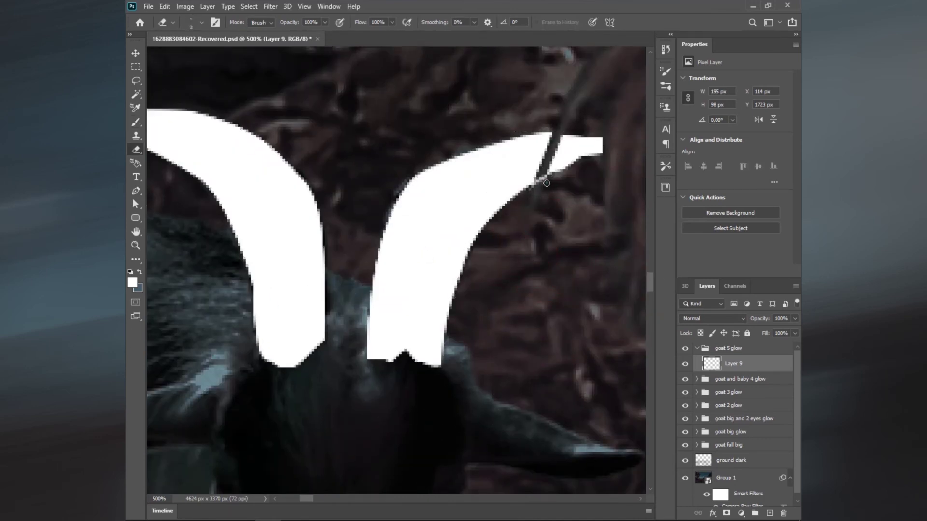
scroll(546, 182, "left", 5)
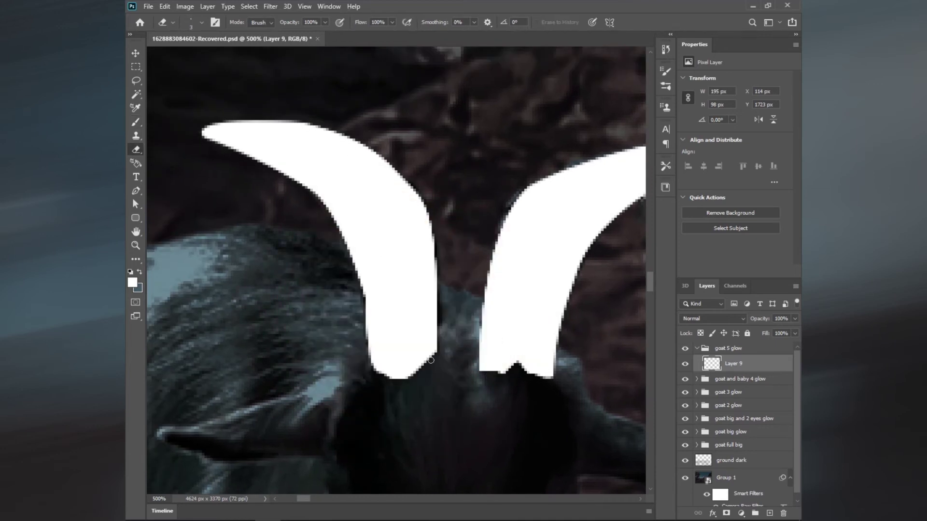
key("ctrl+z")
key("ctrl+0")
scroll(259, 341, "up", 3)
Copy Layer 7's Outer Glow effect onto Layer 9's white horns.
left_click(697, 379)
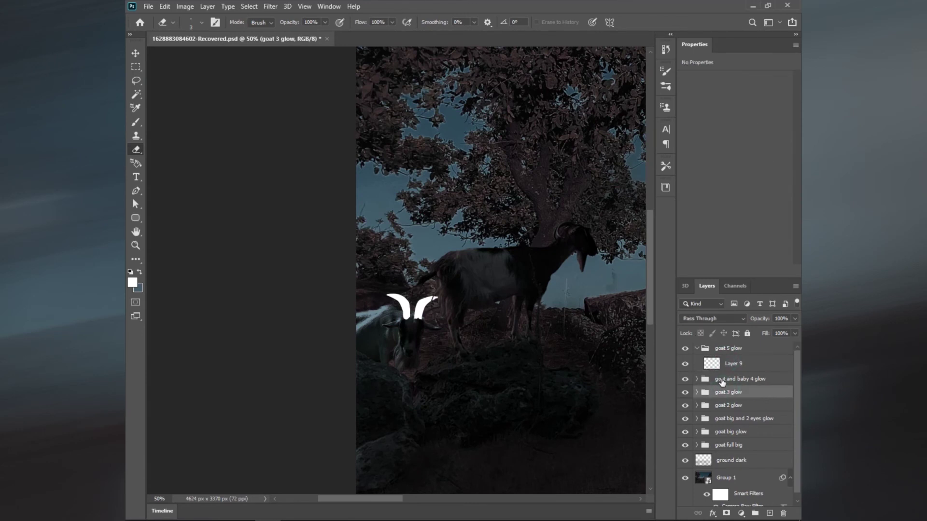
left_click(739, 379)
scroll(630, 373, "down", 5)
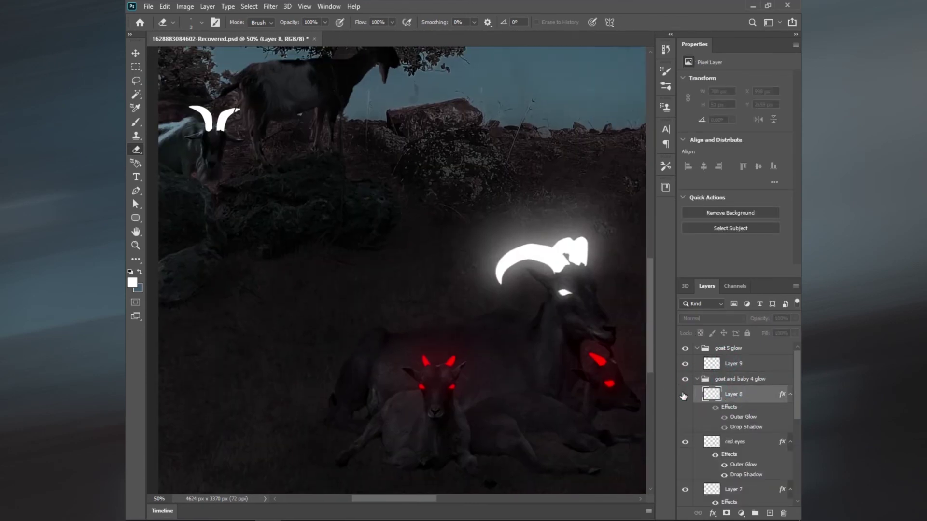
scroll(731, 434, "down", 1)
left_click(733, 468)
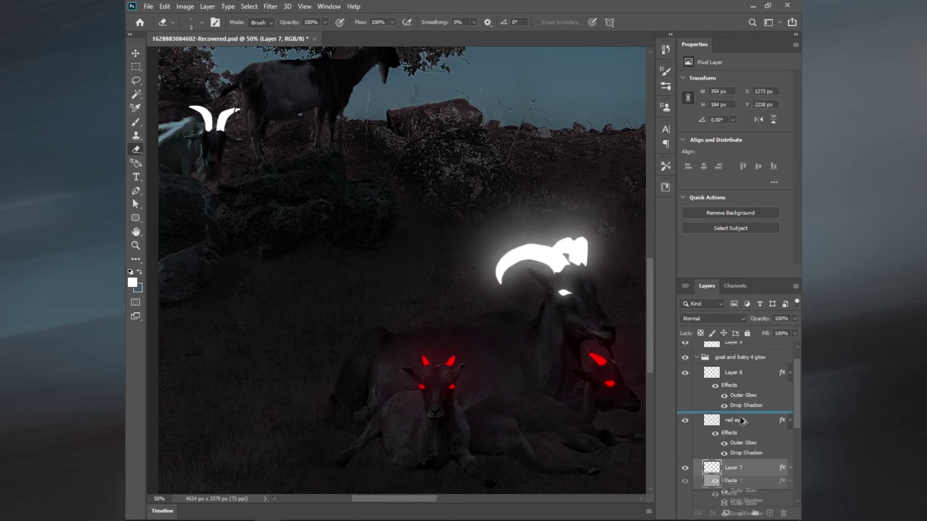
left_click(734, 484)
left_click_drag(734, 484, 731, 343)
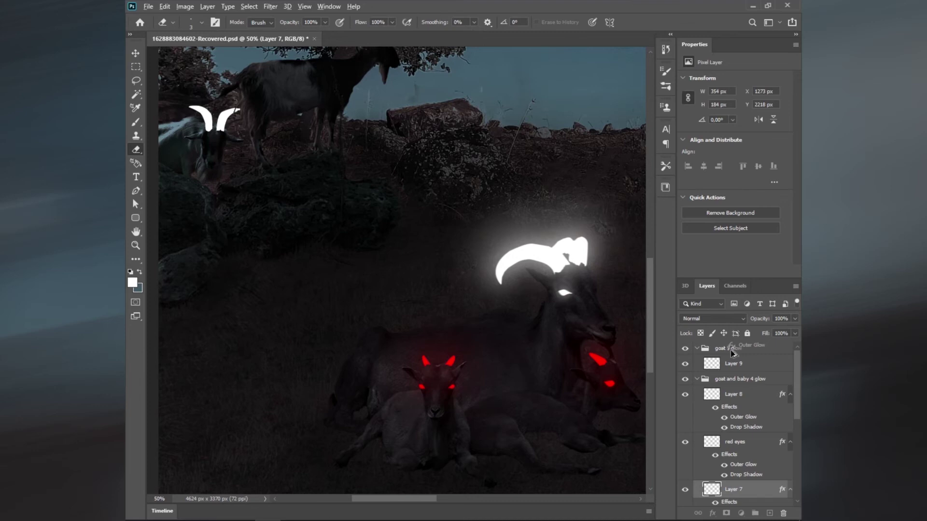
left_click_drag(731, 352, 729, 367)
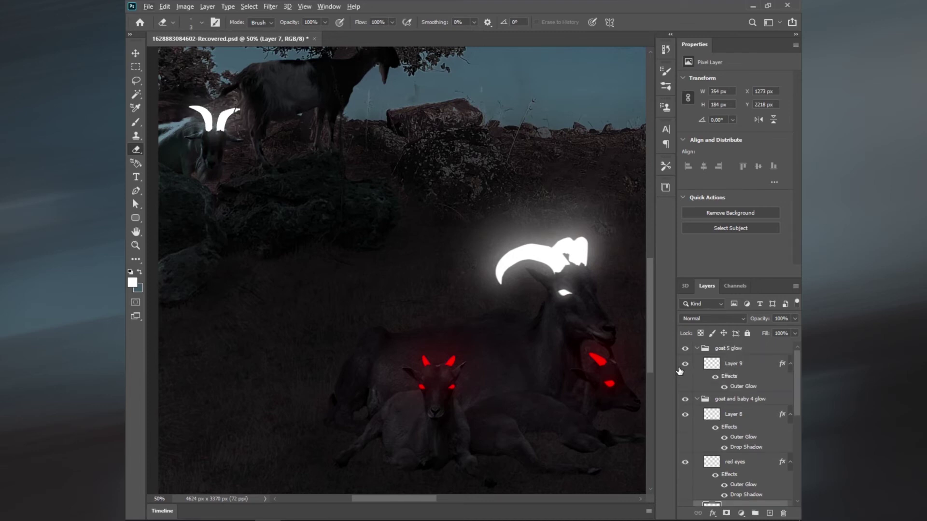
Rename Layer 8 to red horns, zoom to 100% and select Layer 9.
double_click(734, 414)
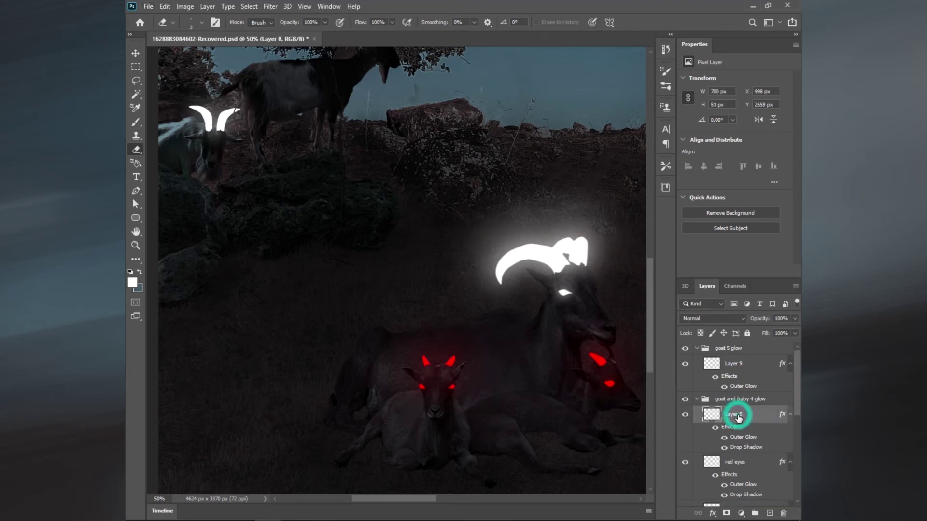
type("red horns")
key("Return")
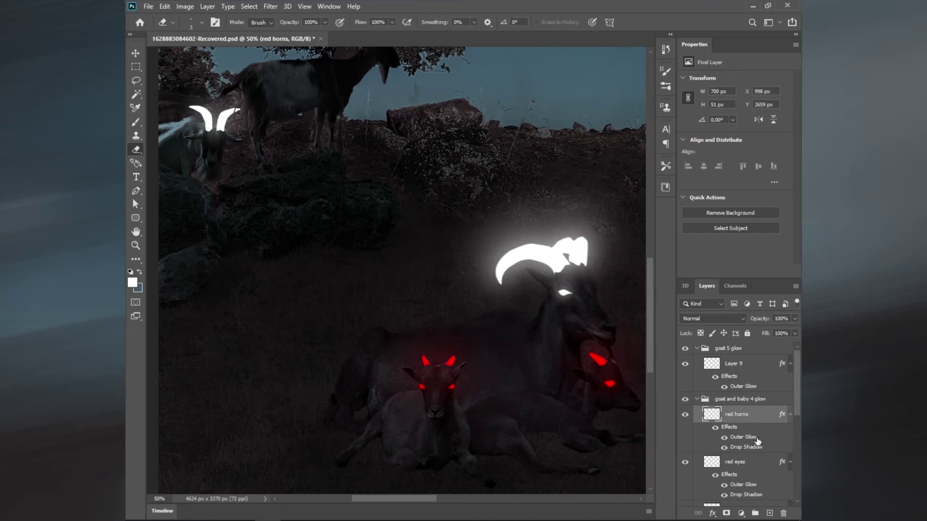
mouse_move(502, 285)
left_mouse_down()
mouse_move(355, 265)
mouse_move(407, 261)
mouse_move(495, 320)
left_mouse_up()
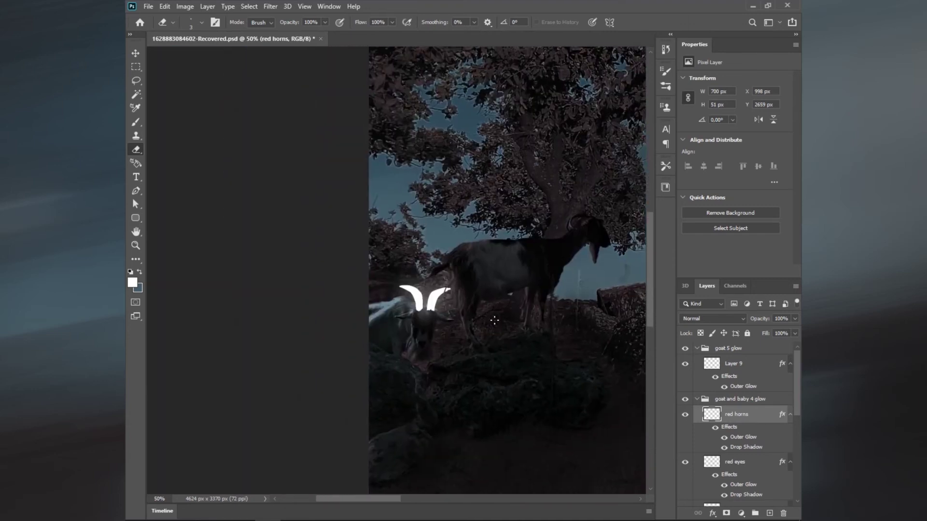
key("ctrl+plus")
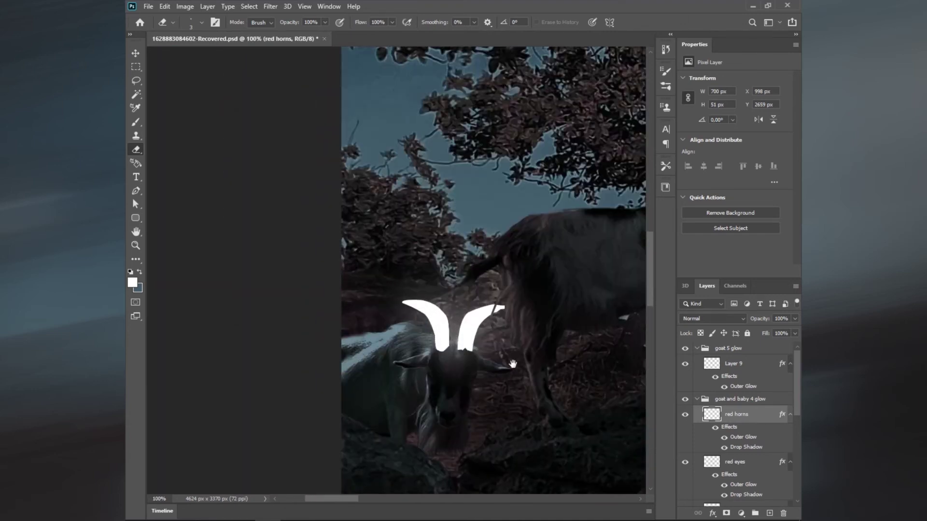
left_click_drag(513, 364, 525, 345)
left_click(732, 380)
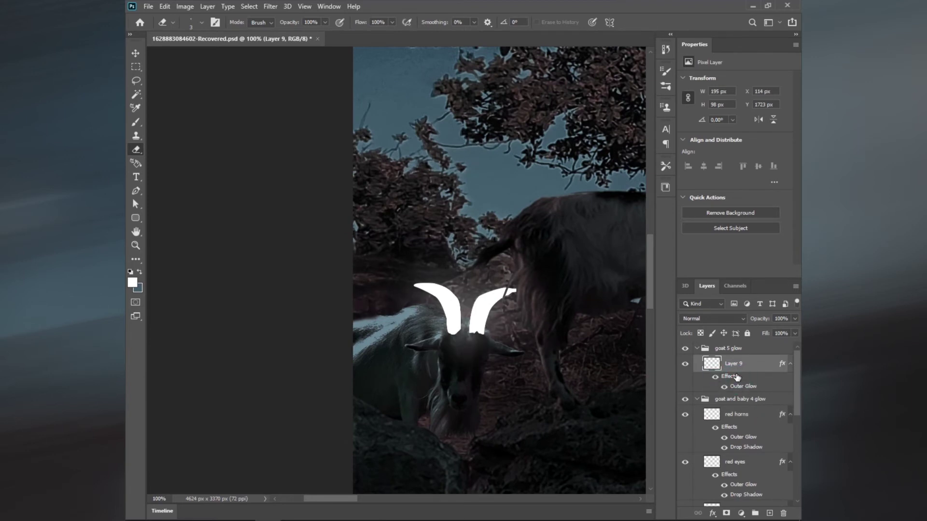
Give Layer 9 a white drop shadow with size 139, opacity 20 and spread 43.
double_click(736, 377)
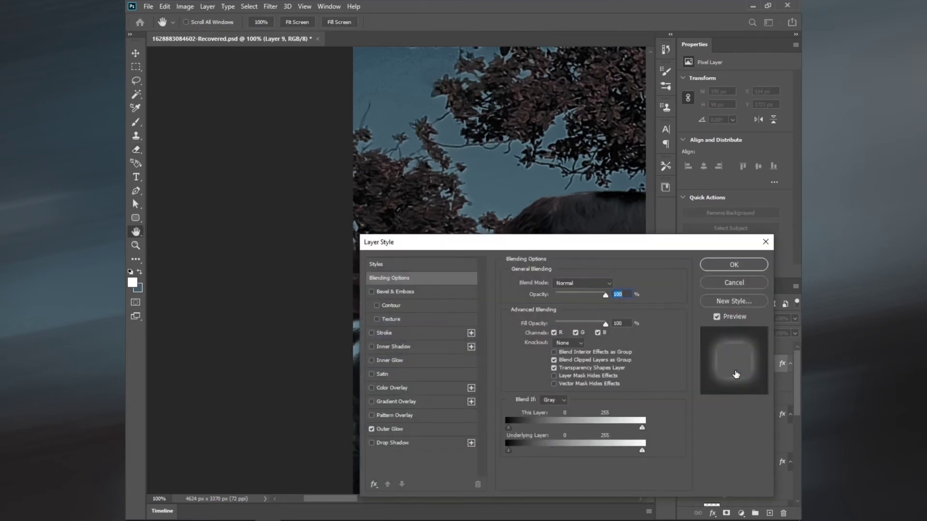
mouse_move(531, 242)
left_mouse_down()
mouse_move(720, 141)
mouse_move(739, 170)
left_mouse_up()
left_click(583, 343)
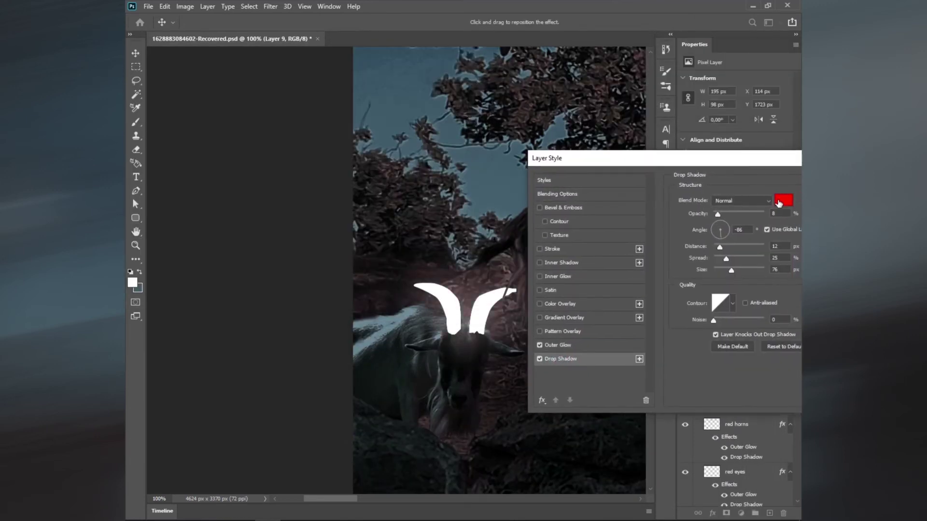
left_click(783, 200)
left_click(468, 250)
left_click(707, 246)
left_click_drag(734, 269, 744, 267)
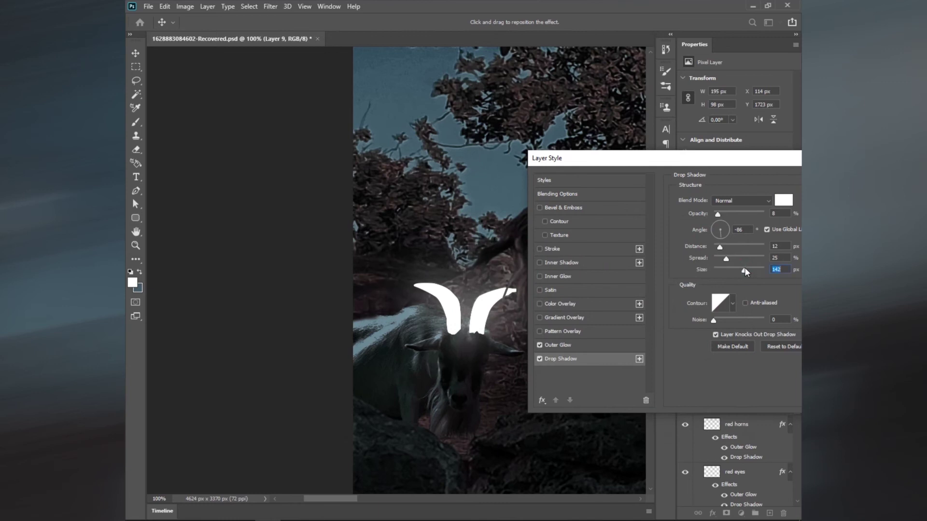
left_click_drag(725, 215, 724, 213)
mouse_move(733, 258)
left_mouse_down()
mouse_move(731, 246)
mouse_move(711, 251)
left_mouse_up()
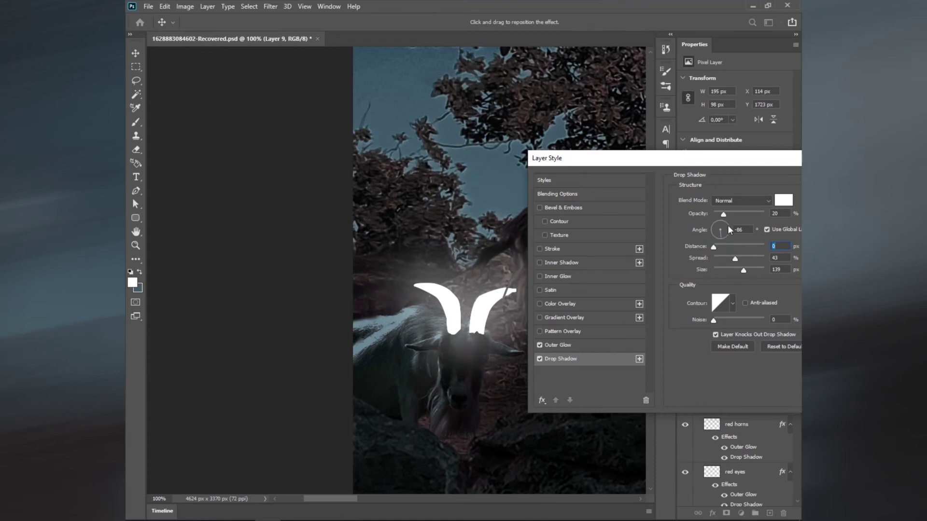
left_click(728, 213)
Set the outer glow to size 114, spread 10 and opacity 40, and apply.
left_click(560, 345)
left_click_drag(728, 164, 698, 152)
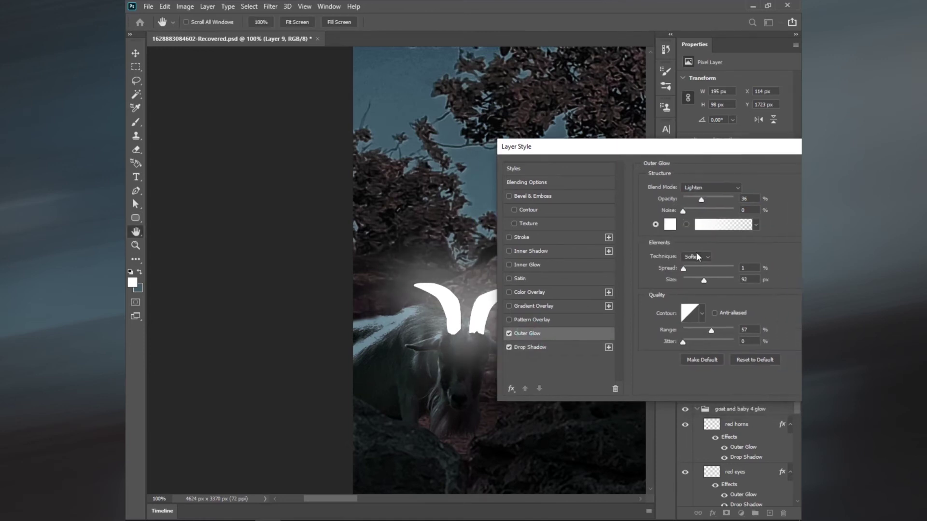
left_click(709, 279)
left_click_drag(682, 268, 689, 267)
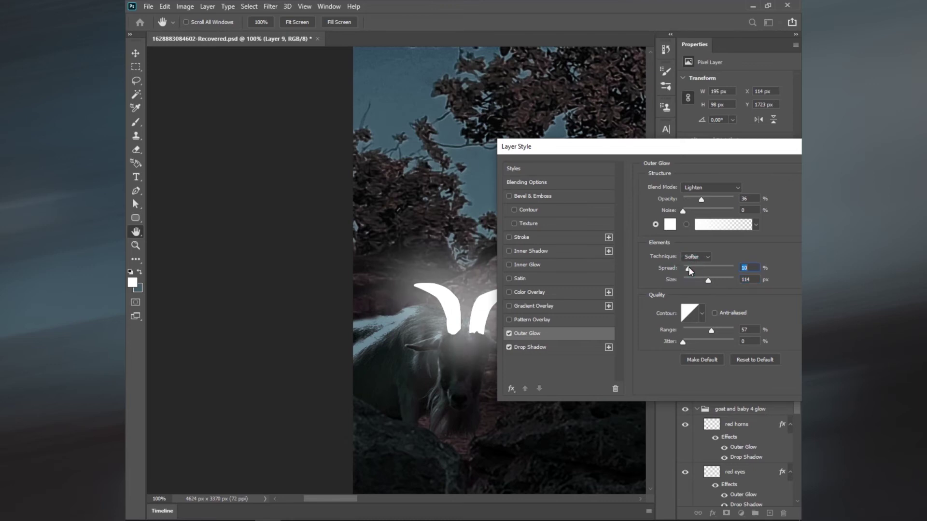
left_click(703, 198)
left_click_drag(700, 149, 499, 153)
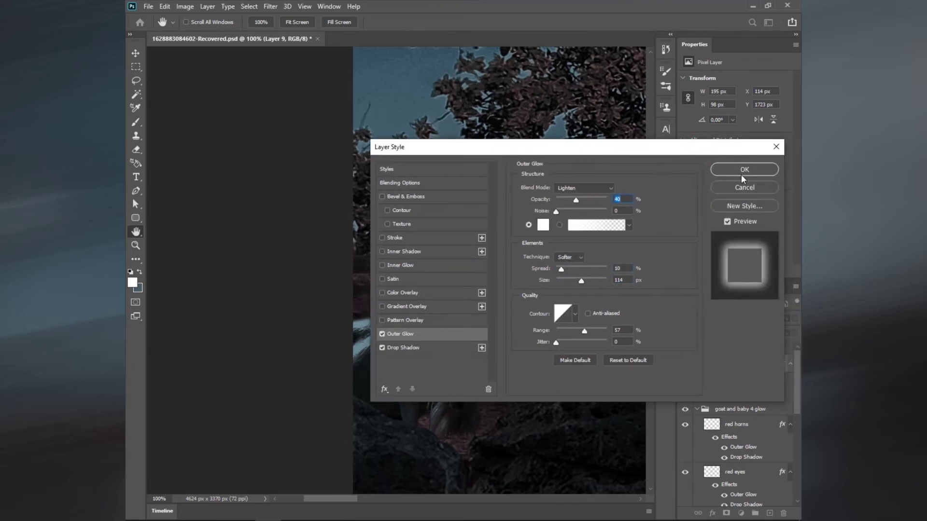
left_click(743, 169)
Open Motion Blur on the red horns layer with angle 9° and distance set to 7 pixels.
key("e")
left_click(729, 424)
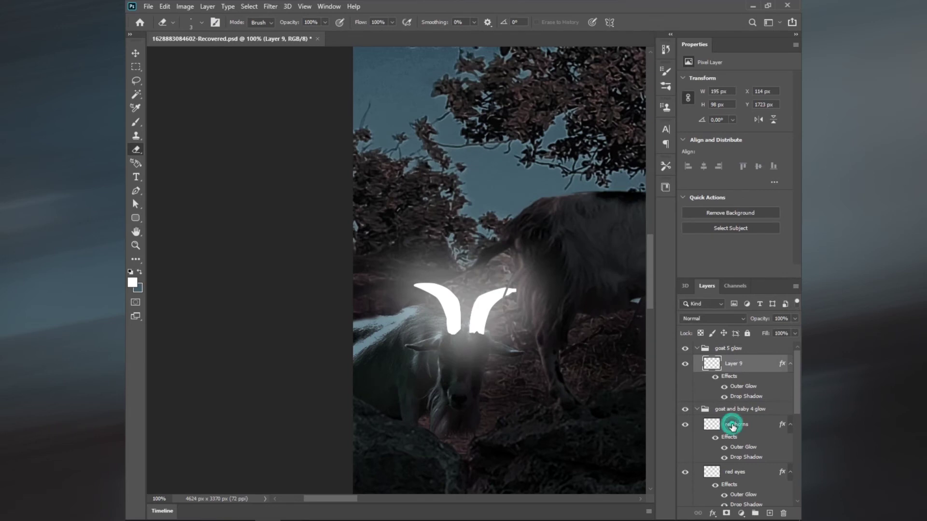
left_click_drag(595, 397, 373, 295)
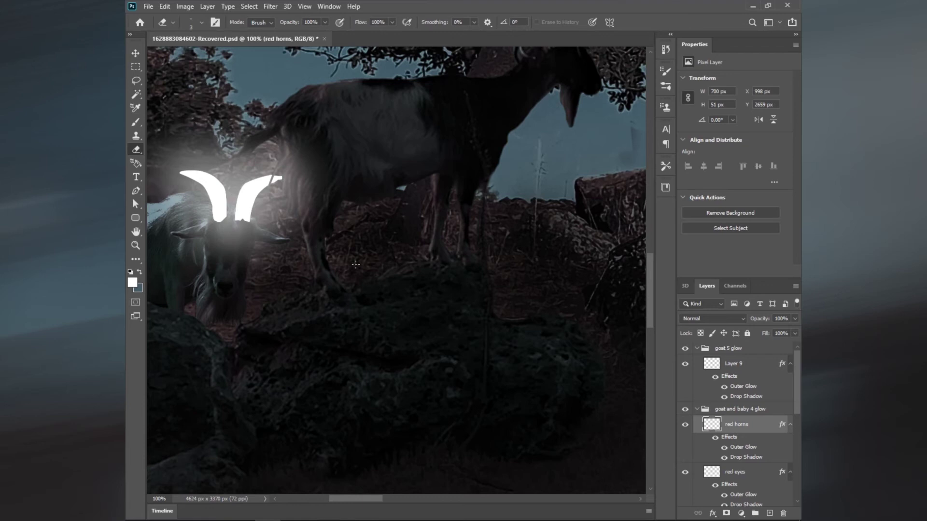
scroll(394, 315, "down", 10)
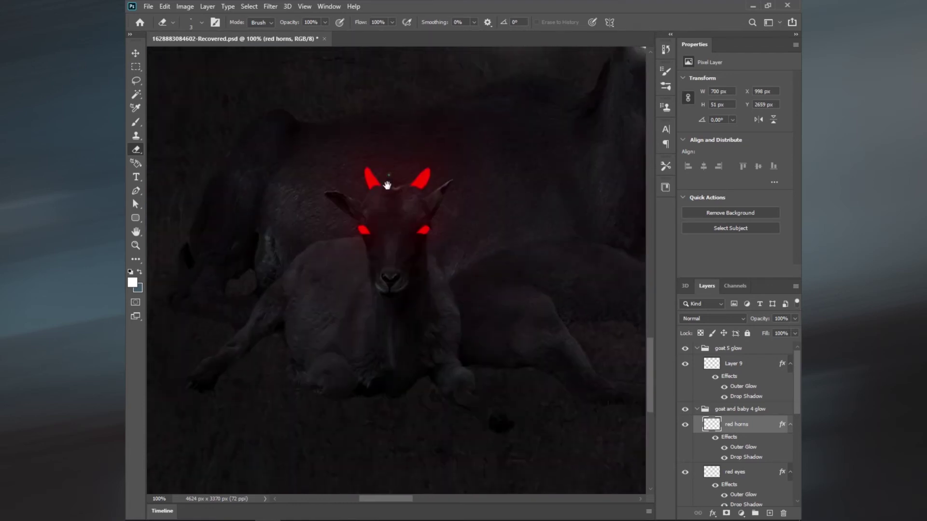
scroll(396, 285, "right", 5)
left_click(737, 424)
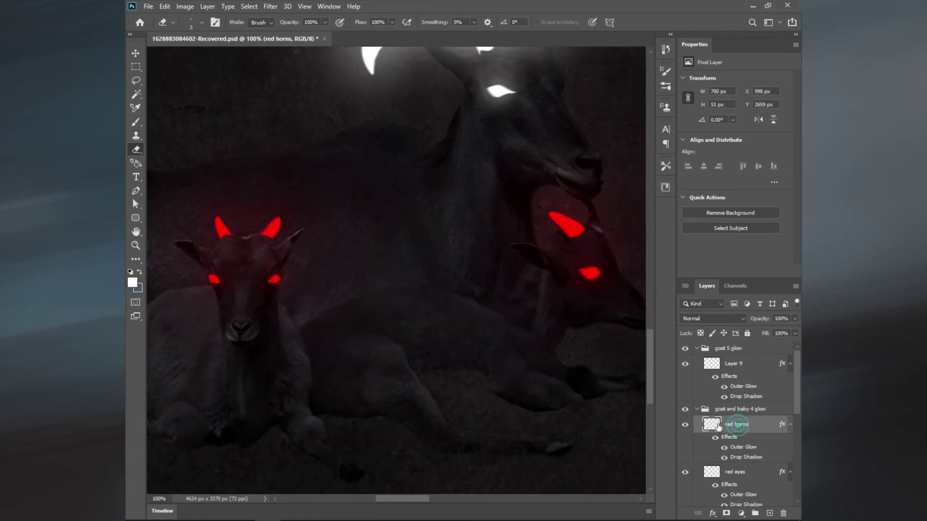
left_click(265, 7)
mouse_move(329, 126)
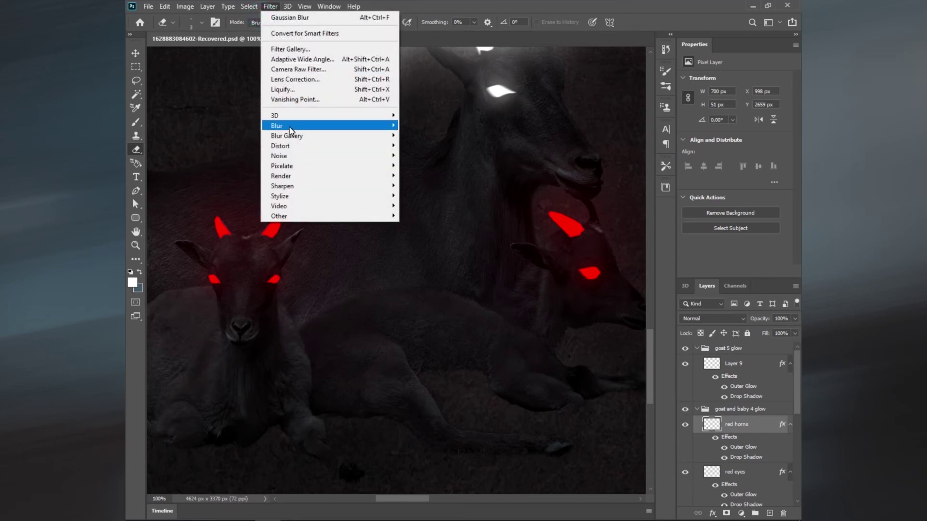
left_click(422, 185)
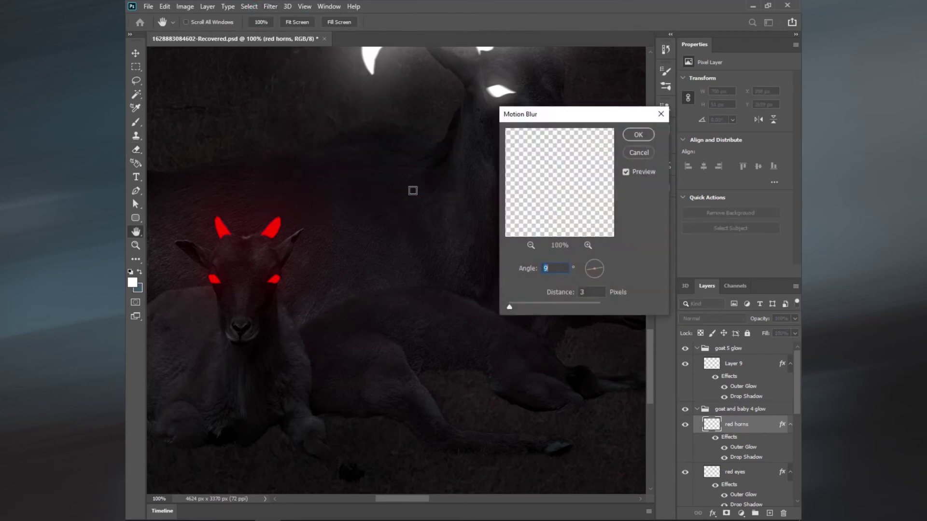
left_click_drag(543, 119, 411, 301)
left_click(381, 487)
type("7")
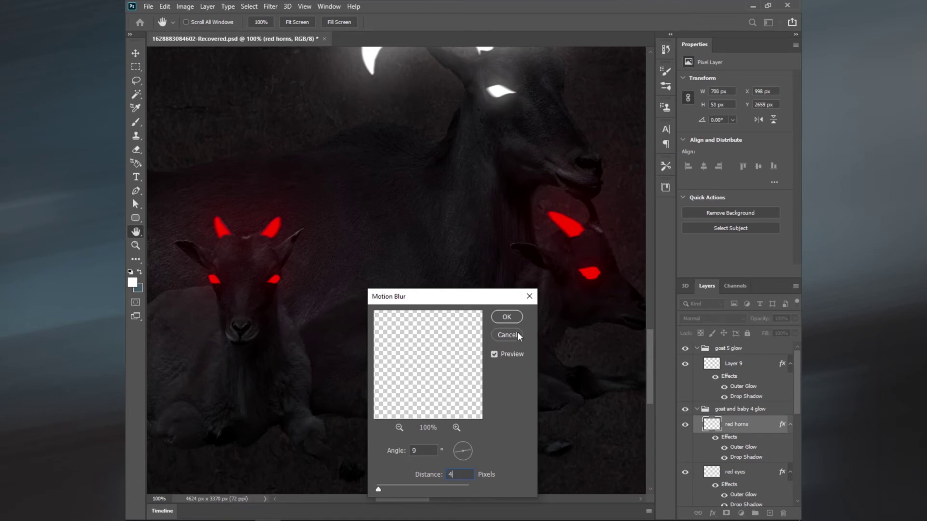
Confirm the red horns' motion blur, then motion-blur the red eyes at distance 9.
left_click(506, 317)
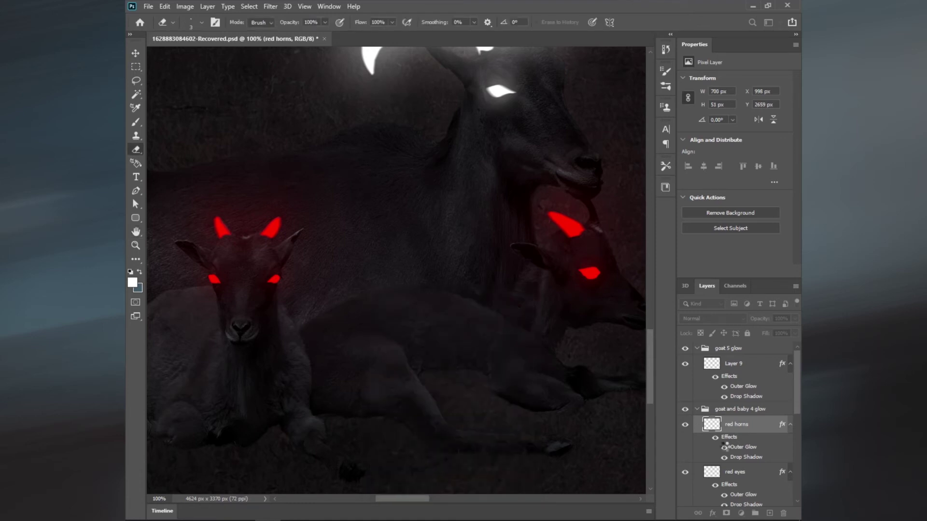
left_click(740, 475)
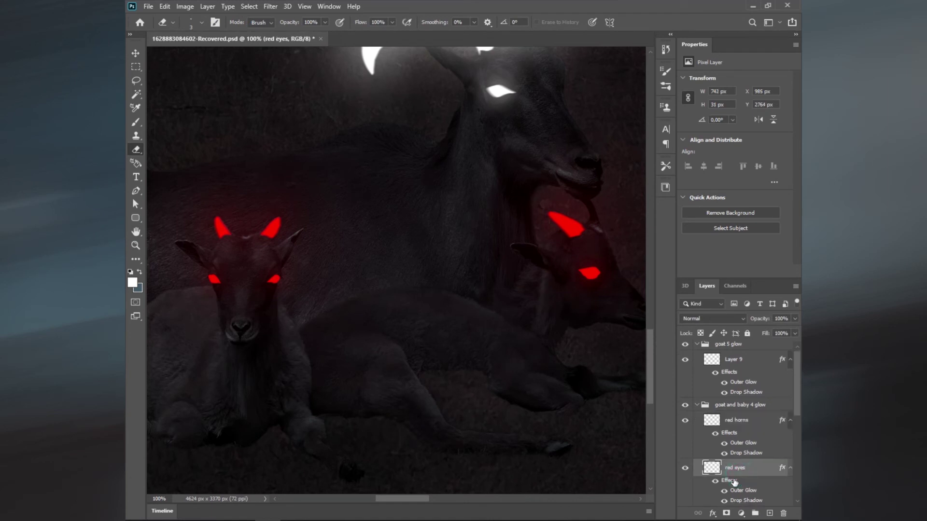
left_click(270, 7)
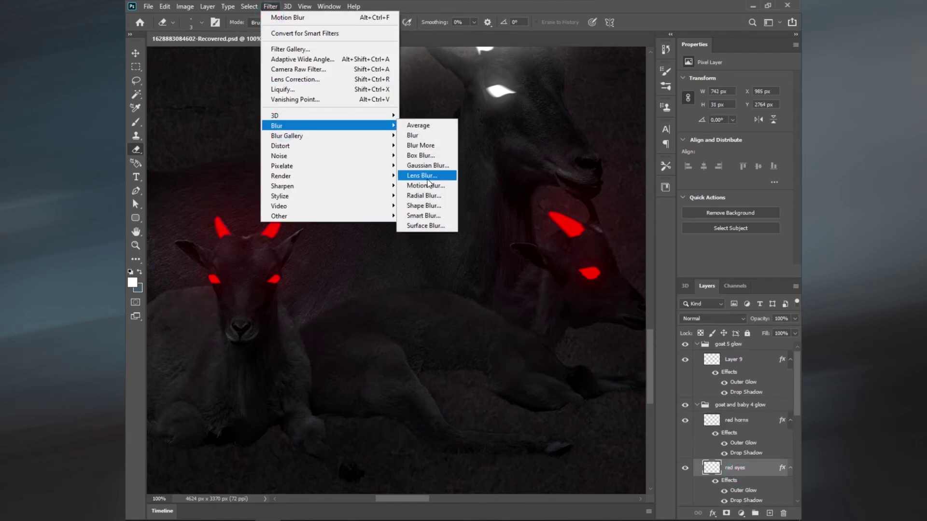
left_click(425, 185)
double_click(462, 474)
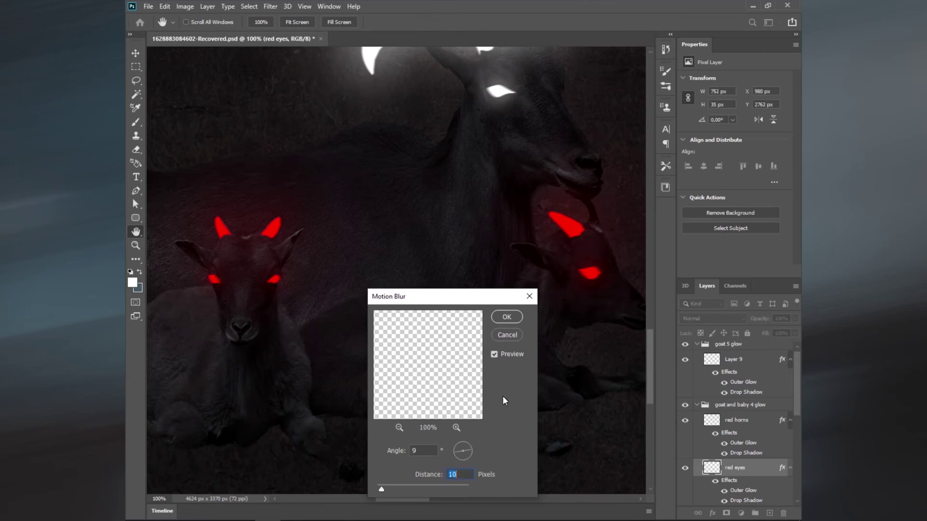
key("Down")
left_click(511, 405)
left_click(506, 317)
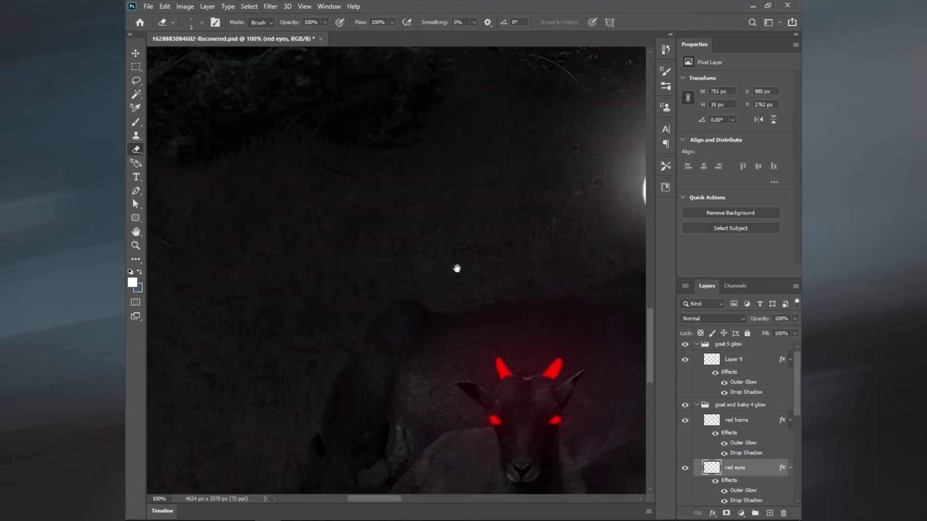
Apply a Motion Blur of distance 7 to Layer 9's white horns.
left_click_drag(296, 195, 445, 296)
left_click(735, 365)
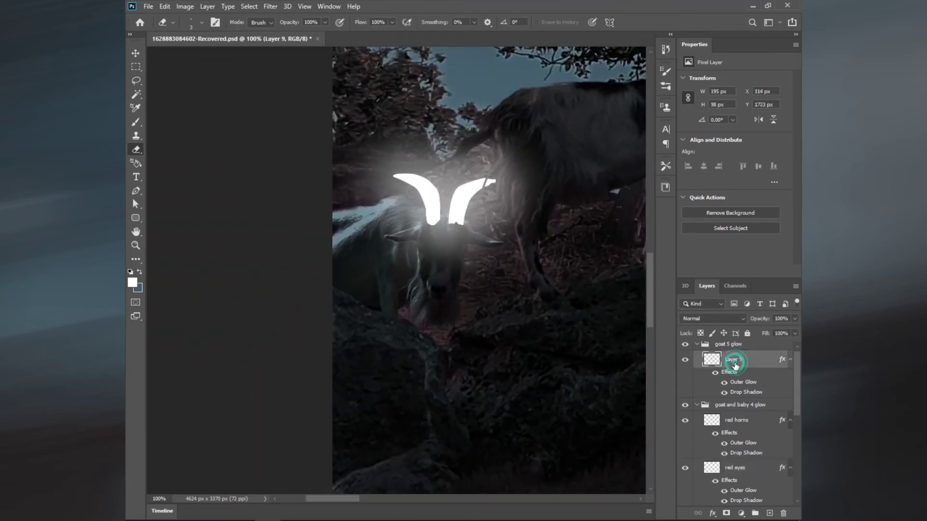
left_click(271, 6)
mouse_move(279, 126)
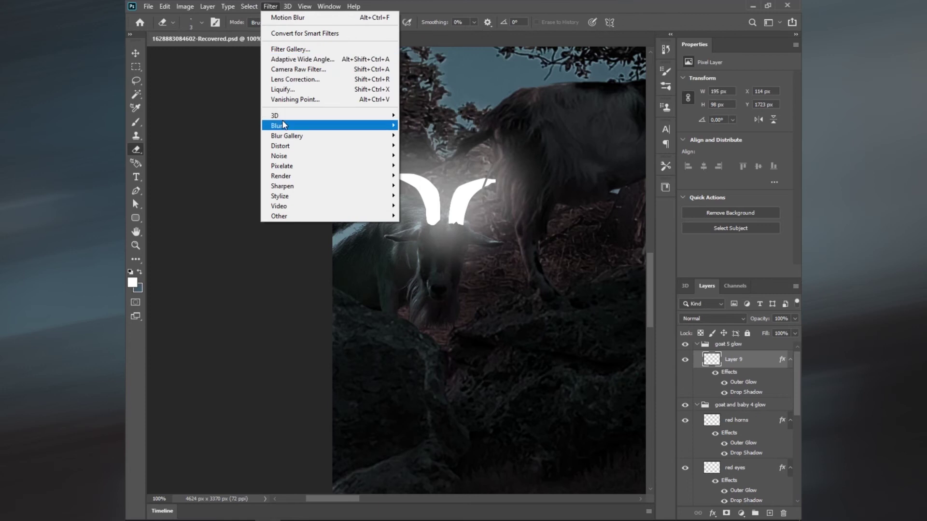
left_click(425, 186)
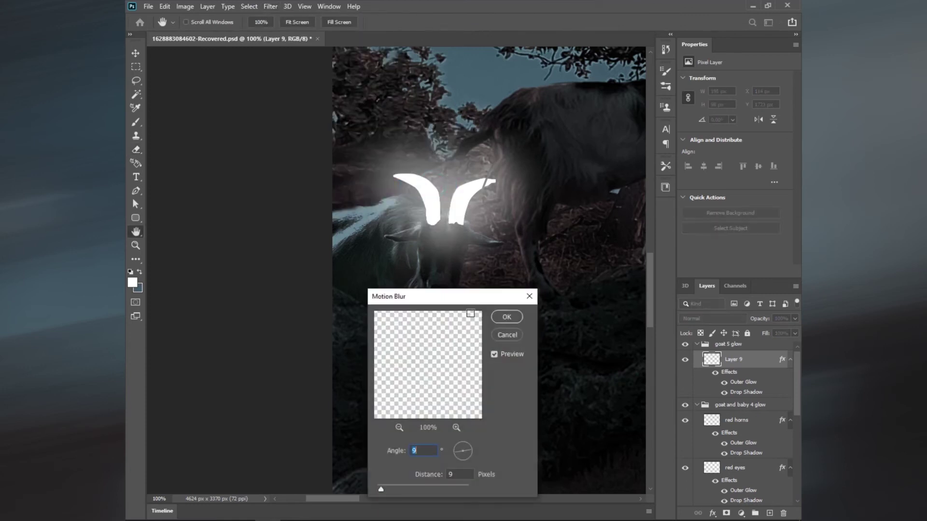
left_click(456, 475)
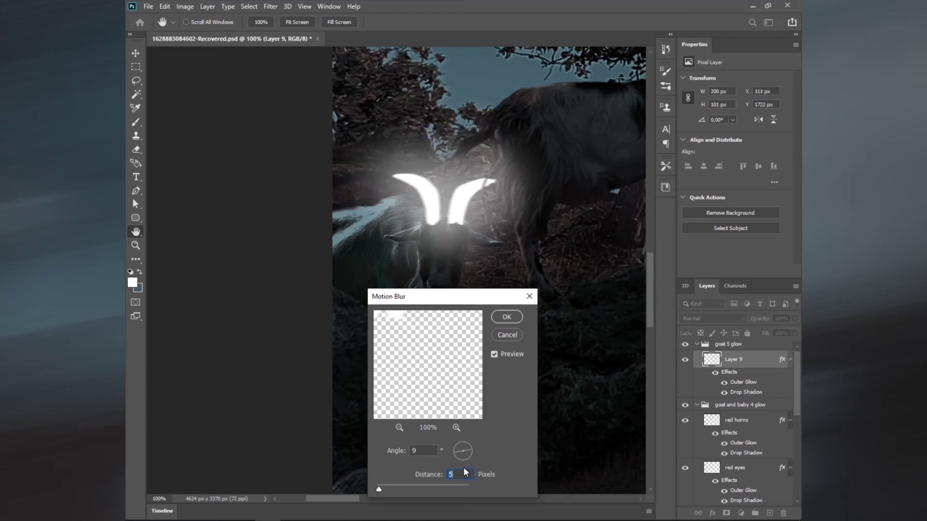
left_click(505, 317)
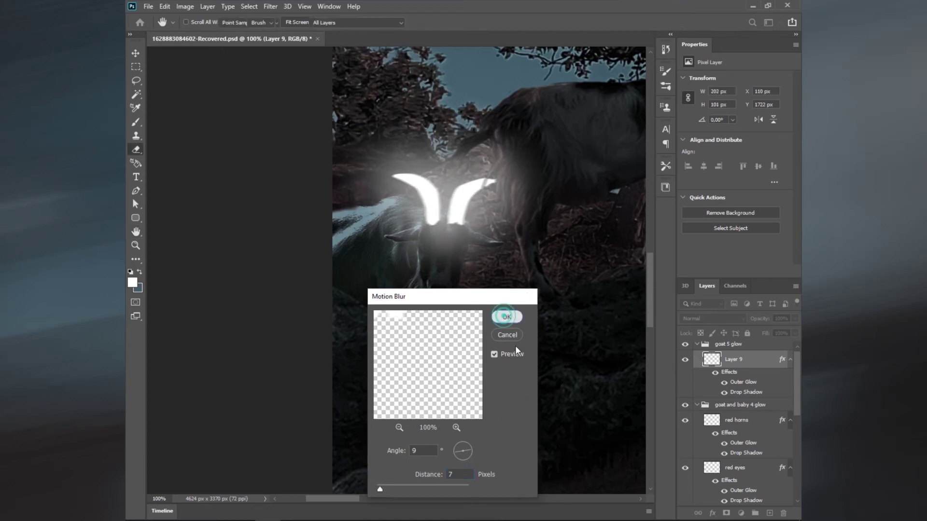
key("ctrl+plus")
key("ctrl+plus")
key("ctrl+plus")
On a new layer above Layer 9, trace both goat eyes with the Pen tool.
left_click_drag(504, 318, 404, 410)
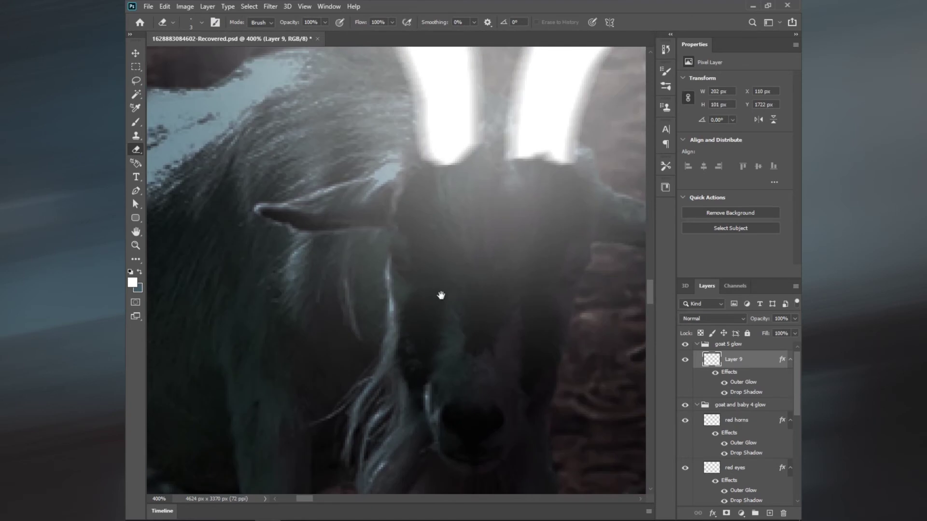
left_click(771, 514)
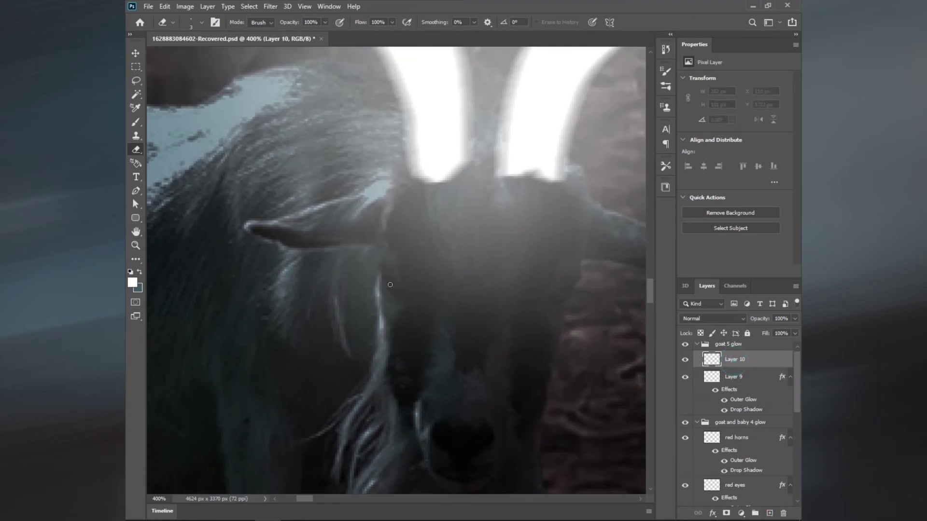
key("p")
left_click(685, 377)
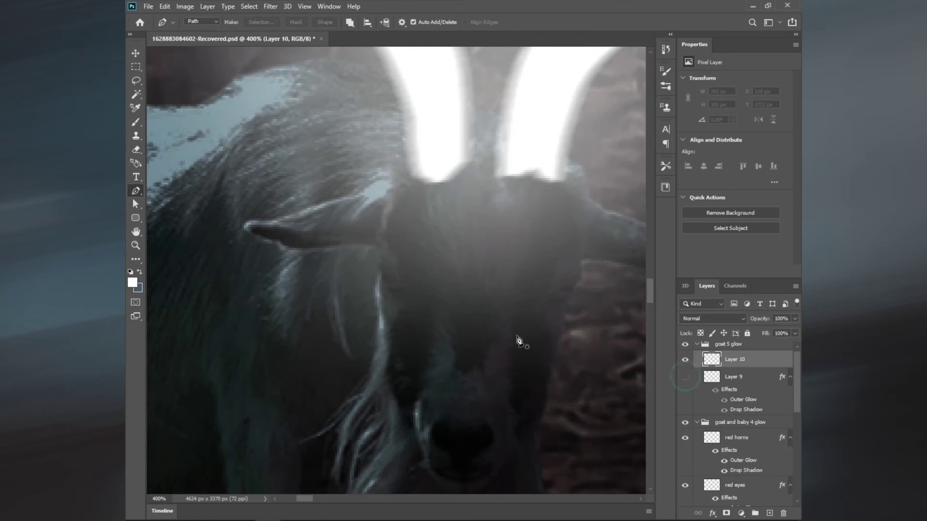
key("ctrl+plus")
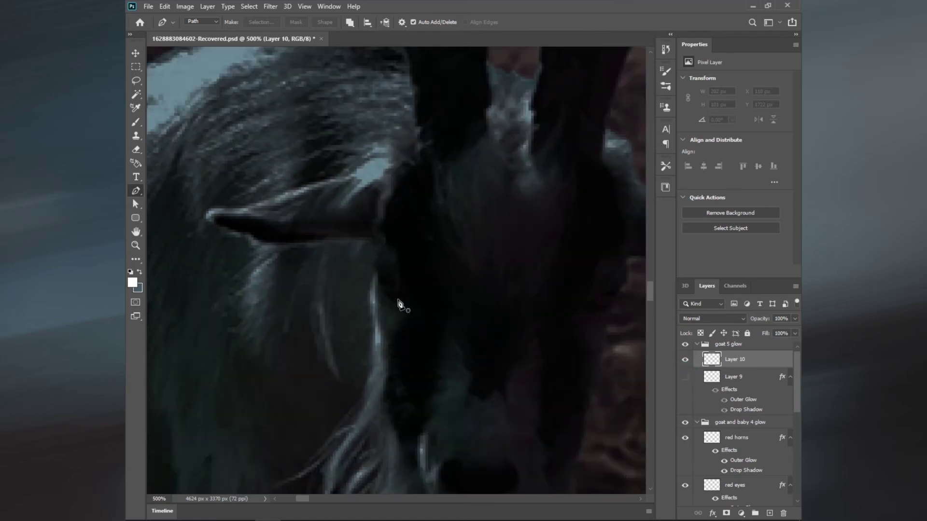
left_click(398, 298)
left_click(388, 295)
left_click_drag(383, 298, 386, 305)
left_click(375, 279)
left_click(375, 264)
left_click(375, 254)
left_click(396, 269)
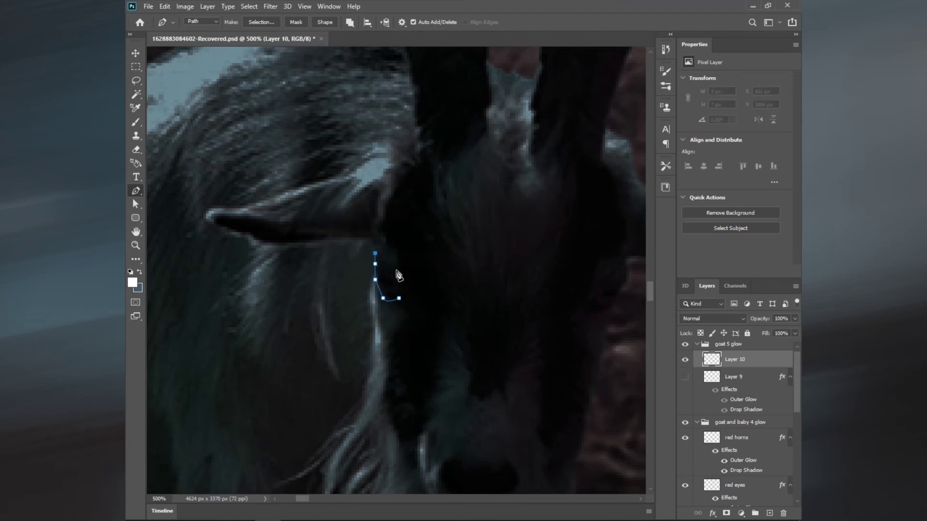
left_click(400, 296)
mouse_move(501, 336)
left_mouse_down()
mouse_move(310, 356)
mouse_move(367, 298)
mouse_move(379, 306)
mouse_move(369, 321)
mouse_move(338, 336)
left_mouse_up()
left_click(335, 331)
Paint both eye selections white and show Layer 9's glowing horns again.
key("ctrl+Return")
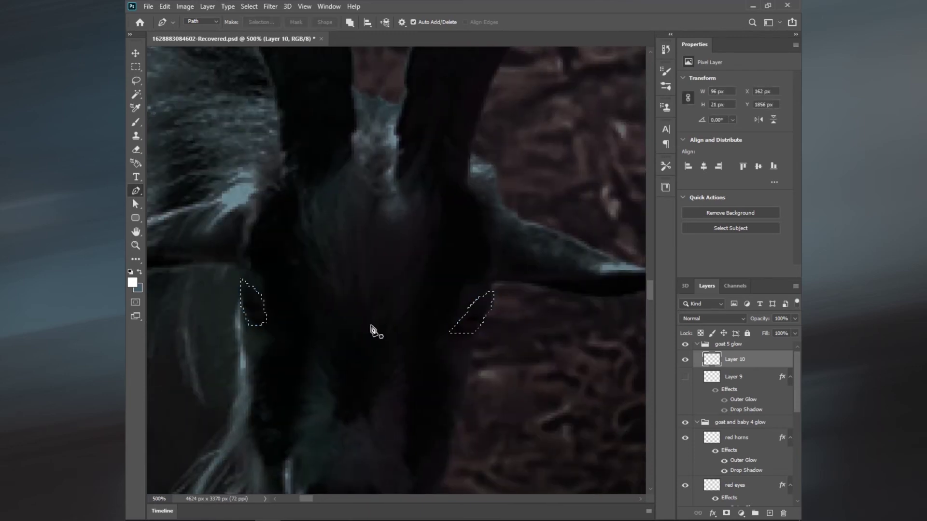
key("b")
left_click_drag(290, 297, 515, 306)
key("ctrl+d")
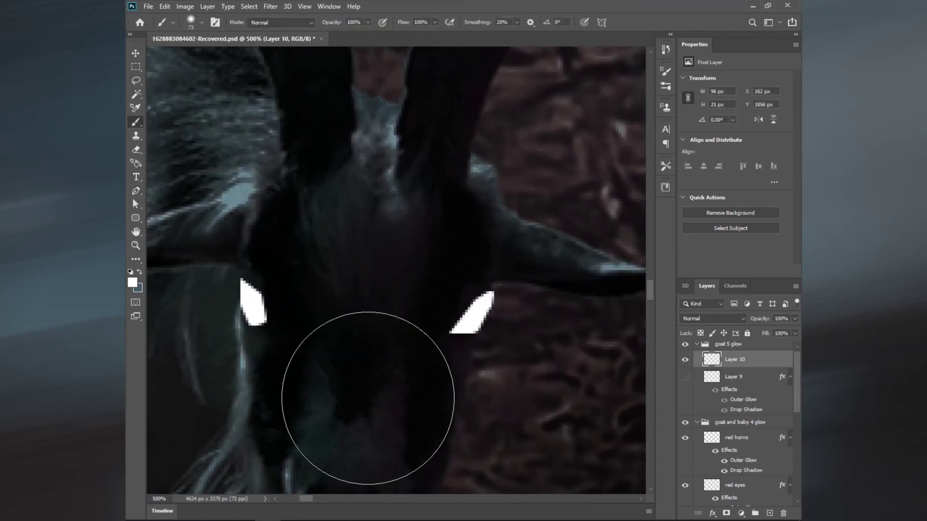
left_click(685, 377)
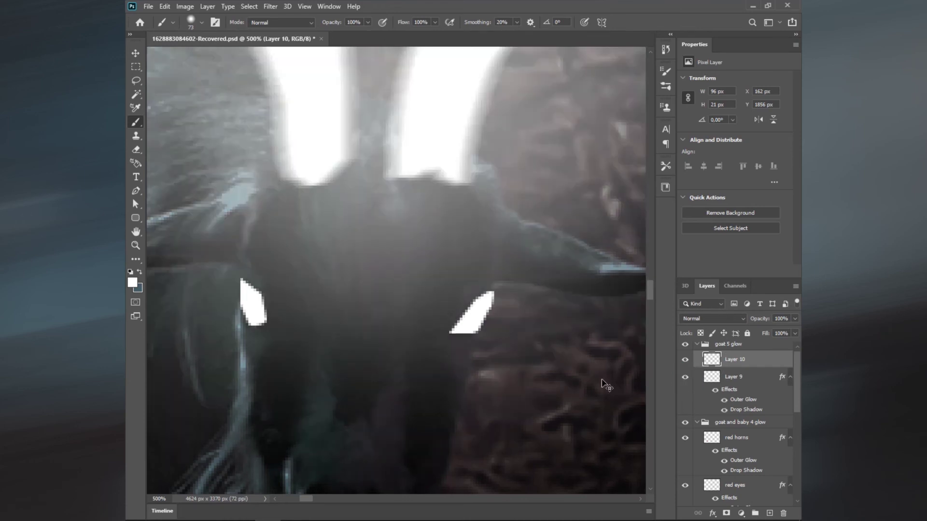
scroll(594, 384, "down", 5)
scroll(623, 370, "down", 3)
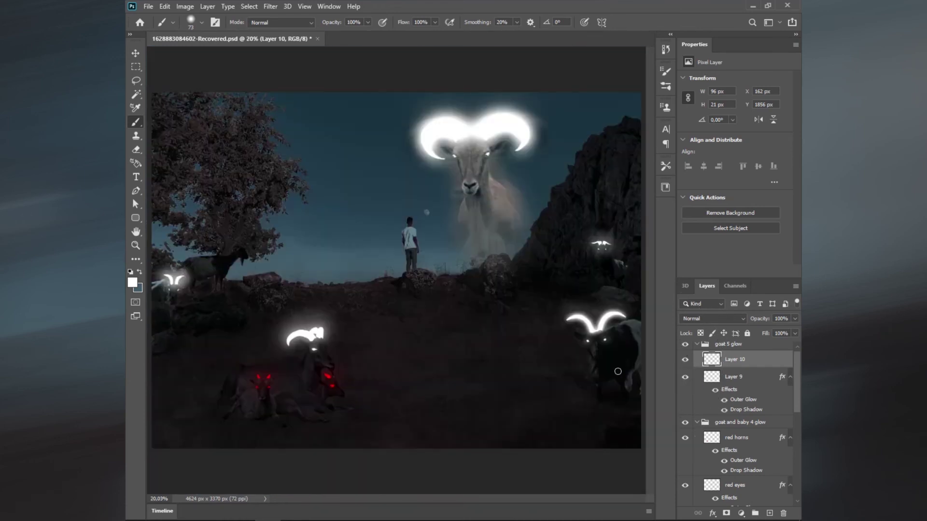
scroll(519, 357, "up", 4)
left_click_drag(366, 318, 548, 277)
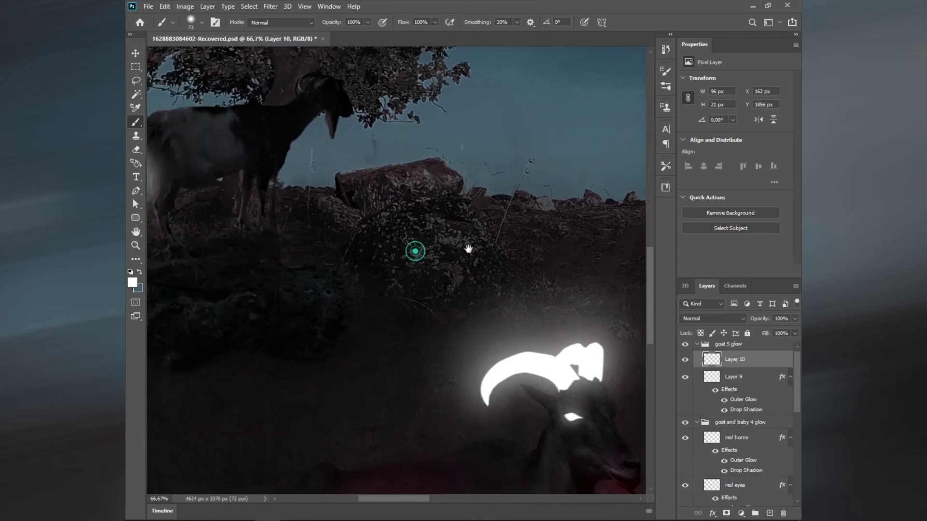
scroll(420, 323, "up", 2)
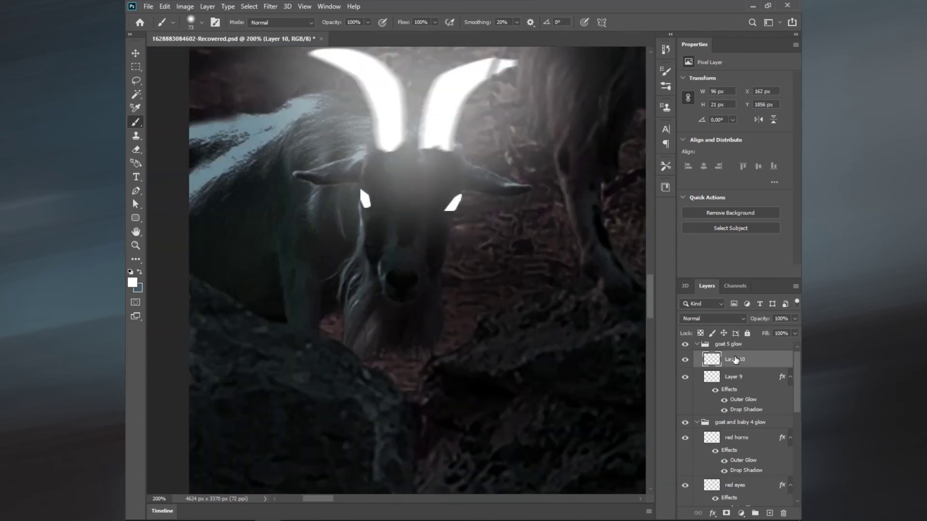
Copy Layer 9's Outer Glow onto Layer 10's white eyes.
left_click(739, 401)
left_click_drag(738, 402, 746, 360)
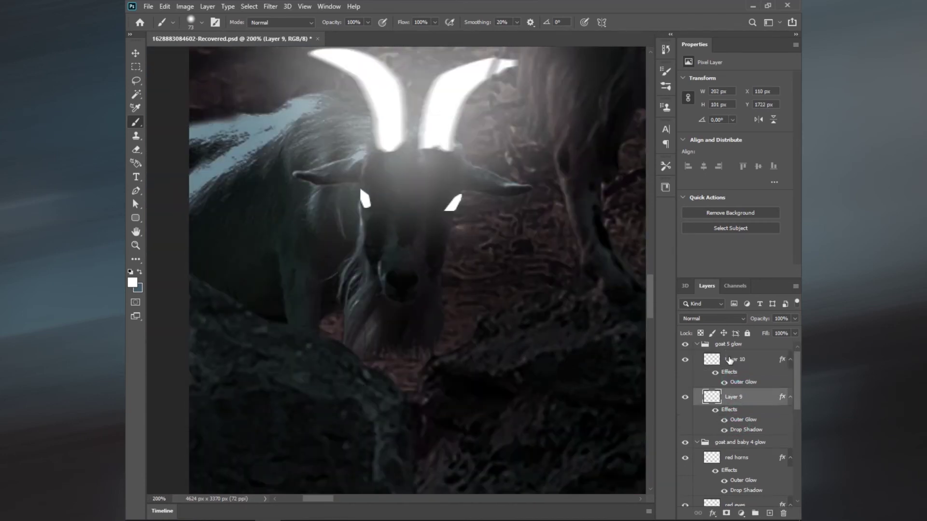
left_click(738, 366)
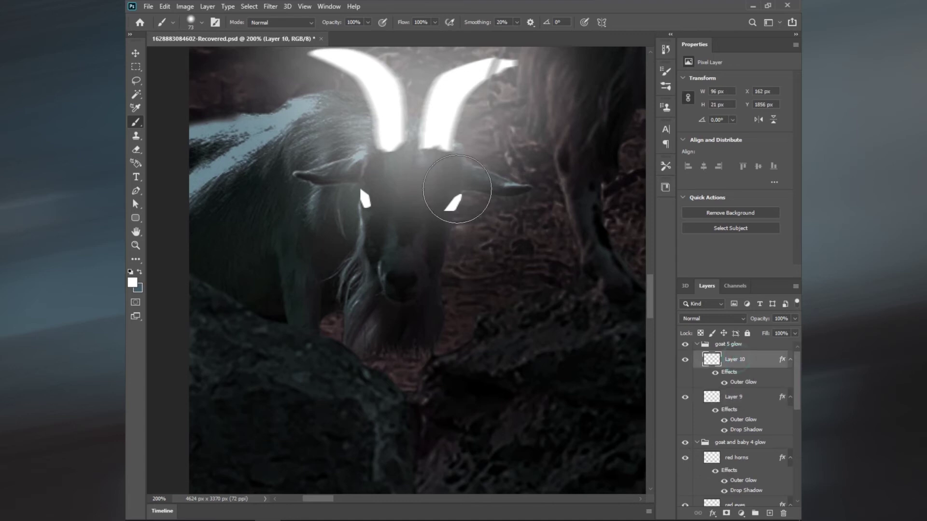
Apply a Motion Blur of angle 0, distance 5 to the eyes on Layer 10.
left_click(271, 6)
left_click(425, 185)
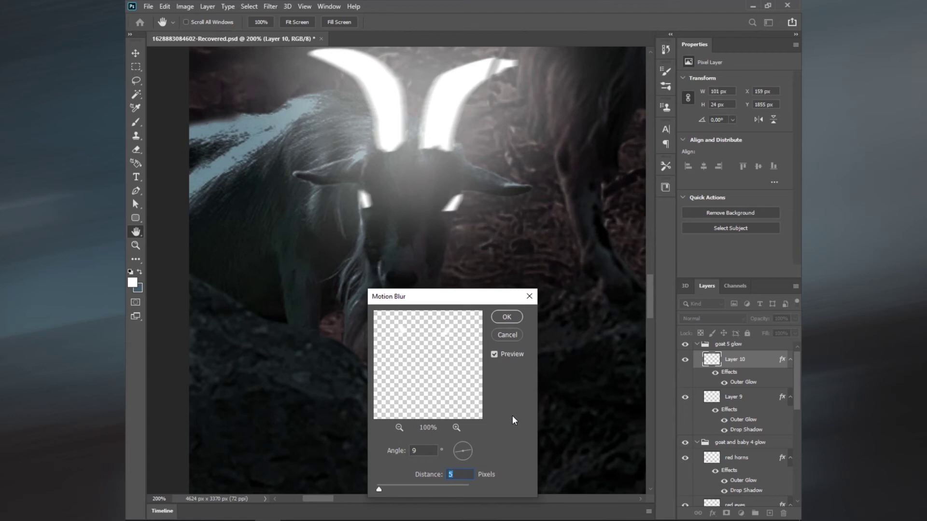
double_click(422, 452)
left_click(471, 451)
left_click(471, 452)
left_click(512, 319)
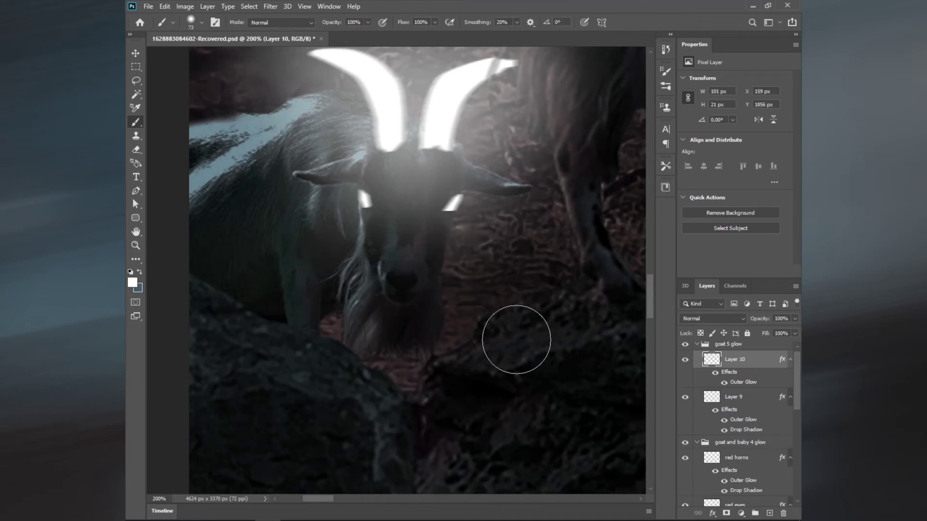
key("ctrl+0")
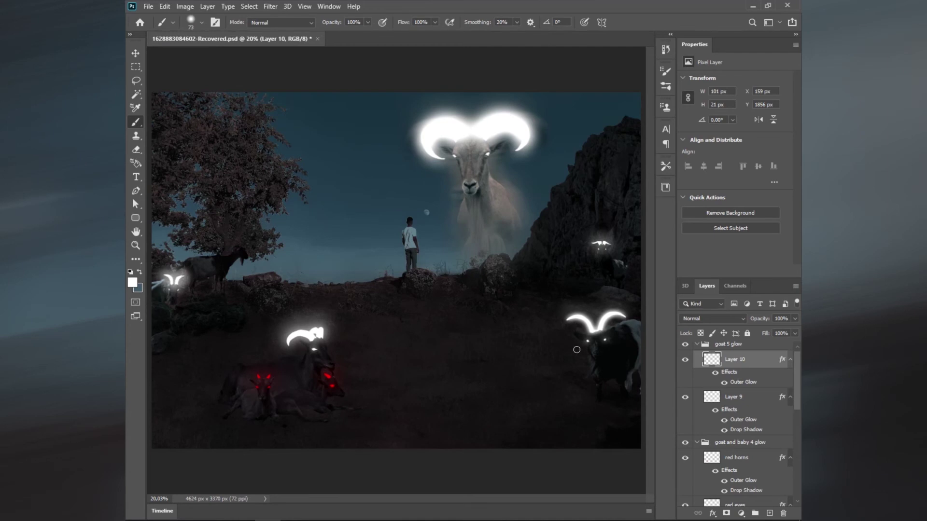
Zoom in on the horn of the goat under the tree and expand the goat 5 glow group.
key("ctrl+plus")
key("ctrl+plus")
key("ctrl+plus")
left_click_drag(352, 228, 493, 499)
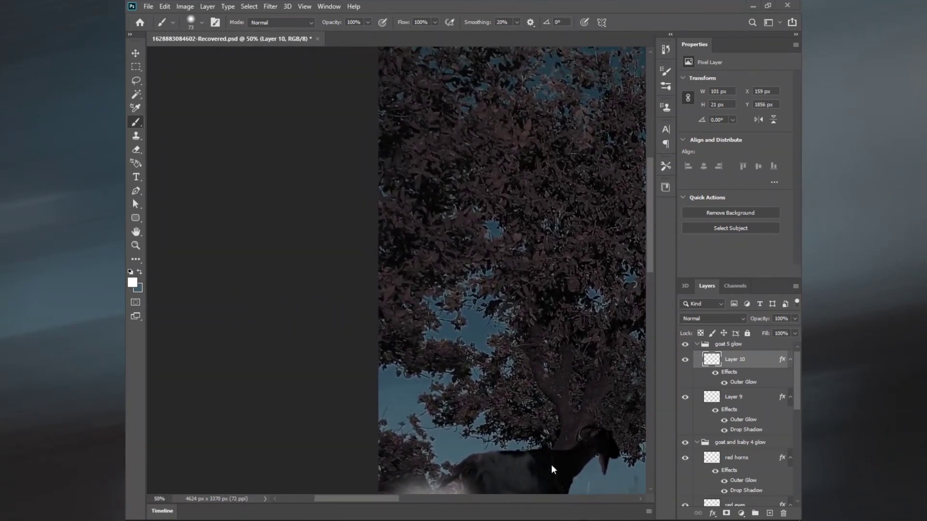
left_click_drag(497, 316, 406, 244)
key("ctrl+plus")
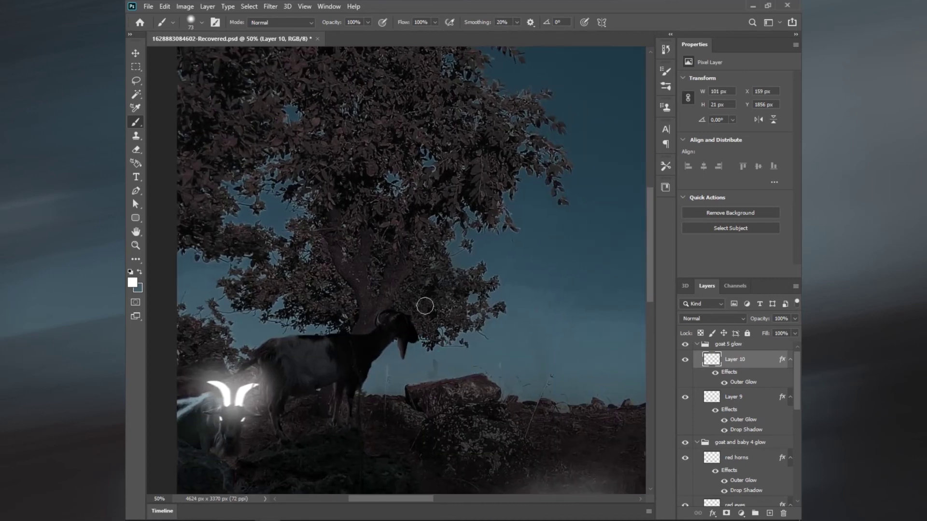
key("ctrl+plus")
key("ctrl+plus")
key("ctrl+plus")
key("ctrl+plus")
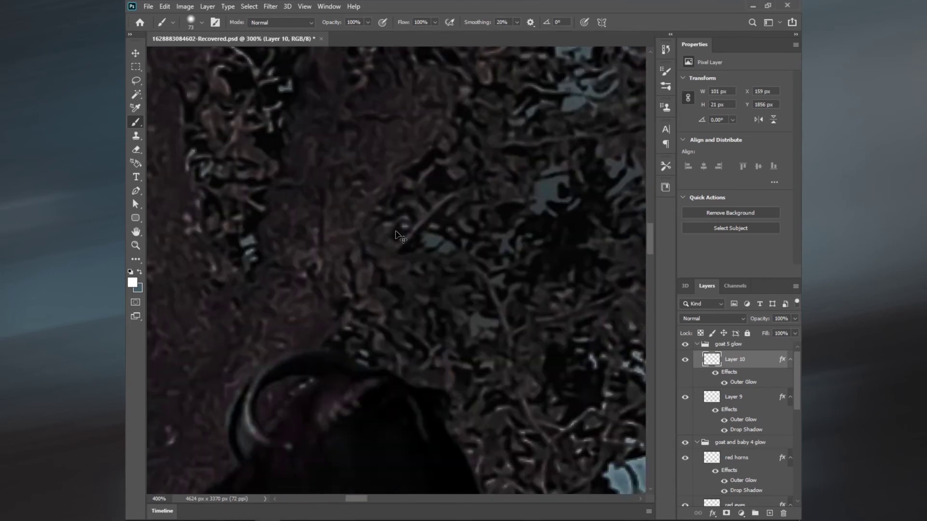
key("ctrl+plus")
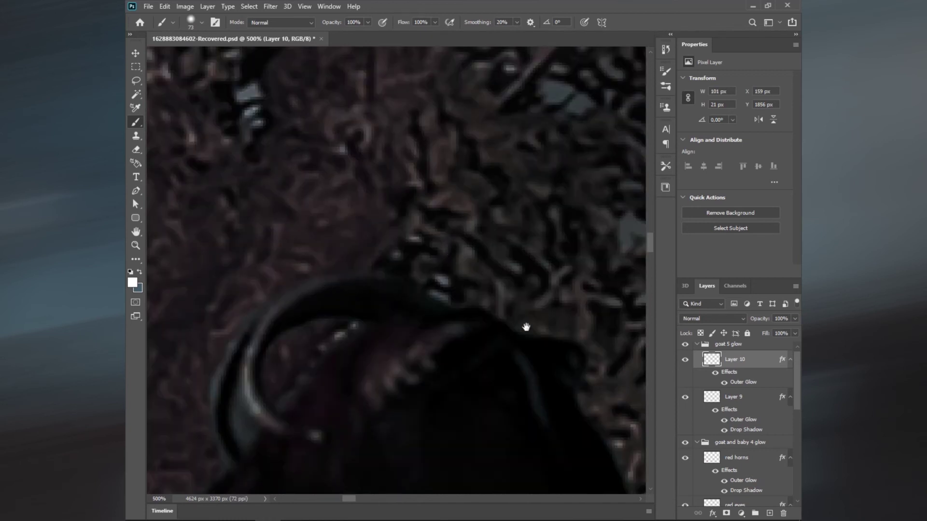
mouse_move(526, 328)
left_mouse_down()
mouse_move(373, 139)
mouse_move(493, 238)
left_mouse_up()
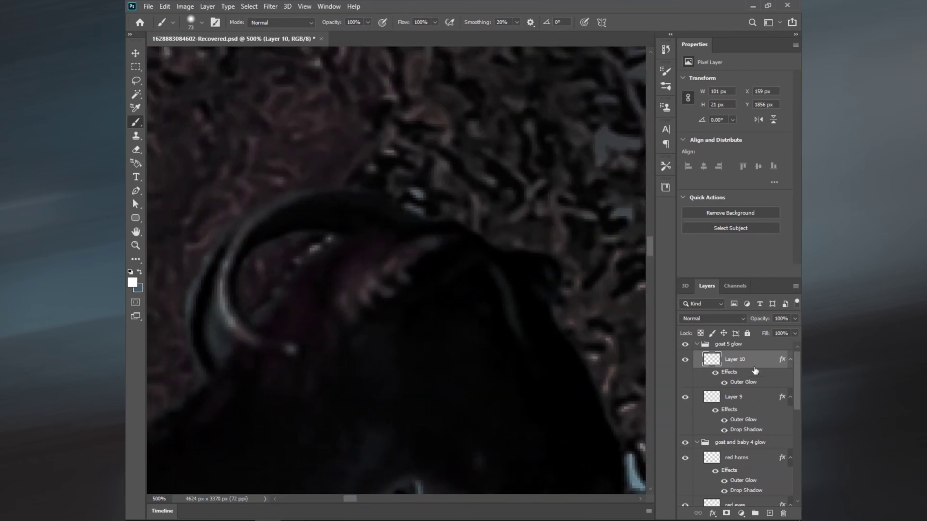
left_click(697, 345, "ctrl")
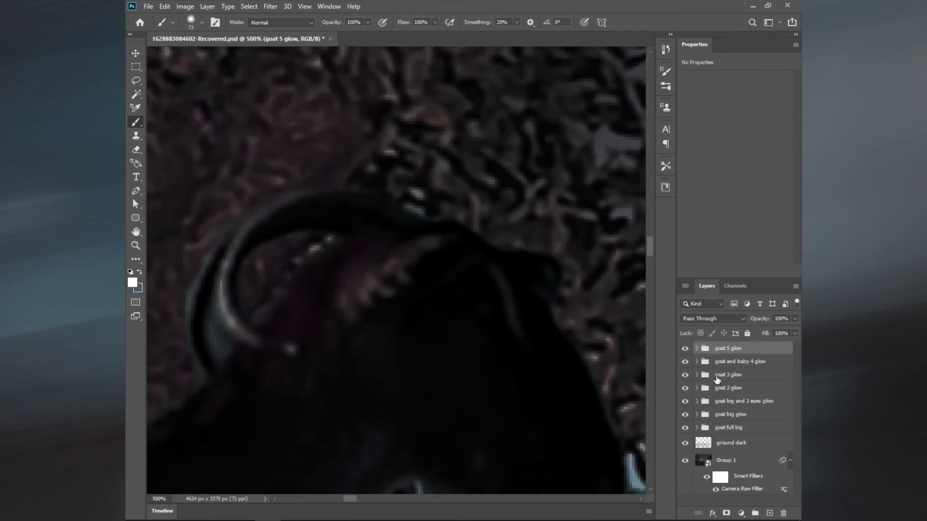
left_click(696, 348)
Add Layer 11, move it out of goat 5 glow, and group it as 'goat 6 glow'.
left_click(770, 513)
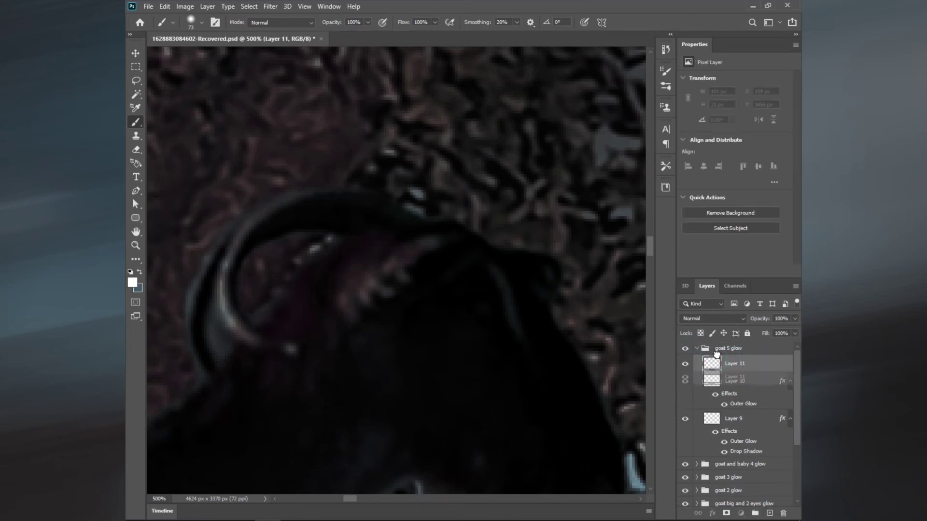
left_click_drag(716, 344, 714, 342)
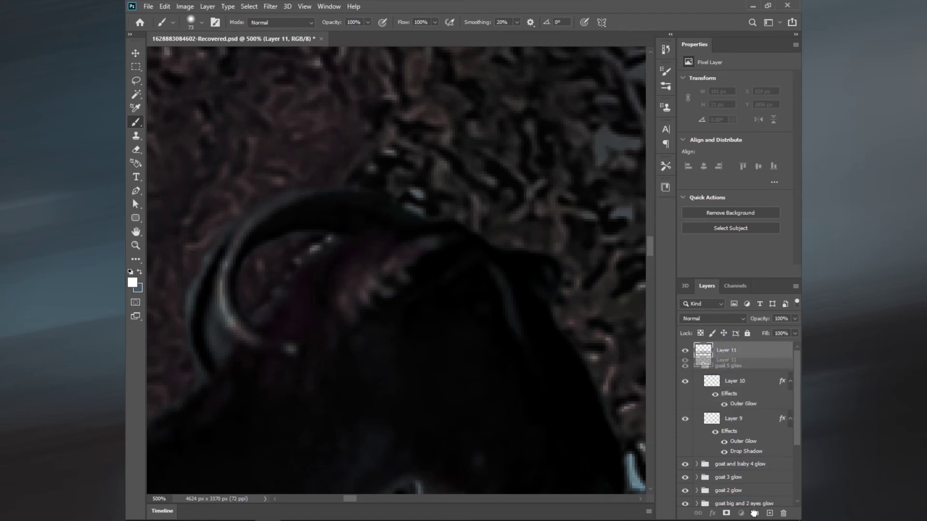
left_click_drag(727, 354, 756, 514)
left_click(733, 365)
double_click(734, 347)
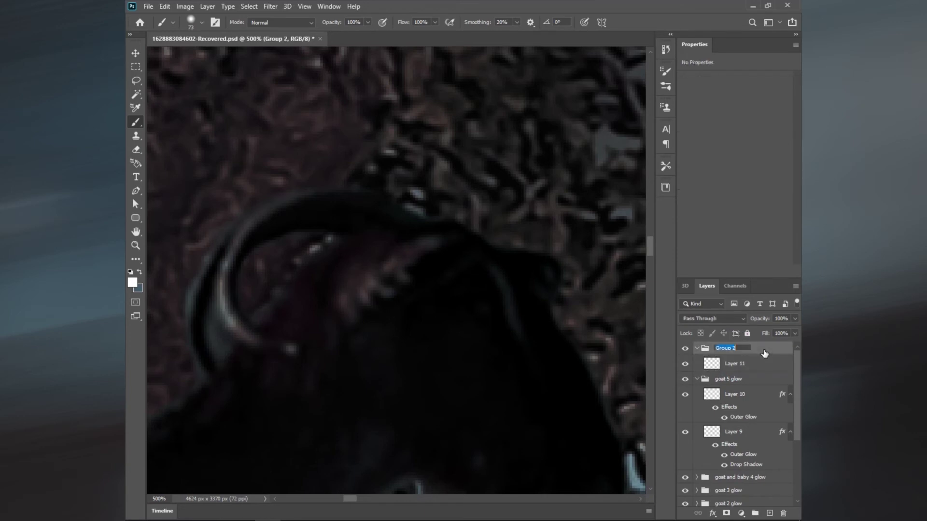
type("ow")
key("Return")
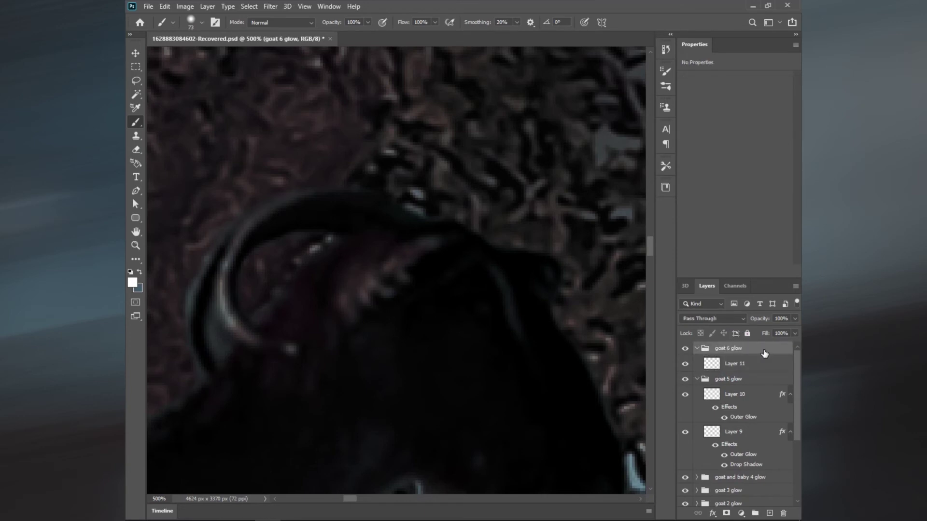
left_click(749, 368)
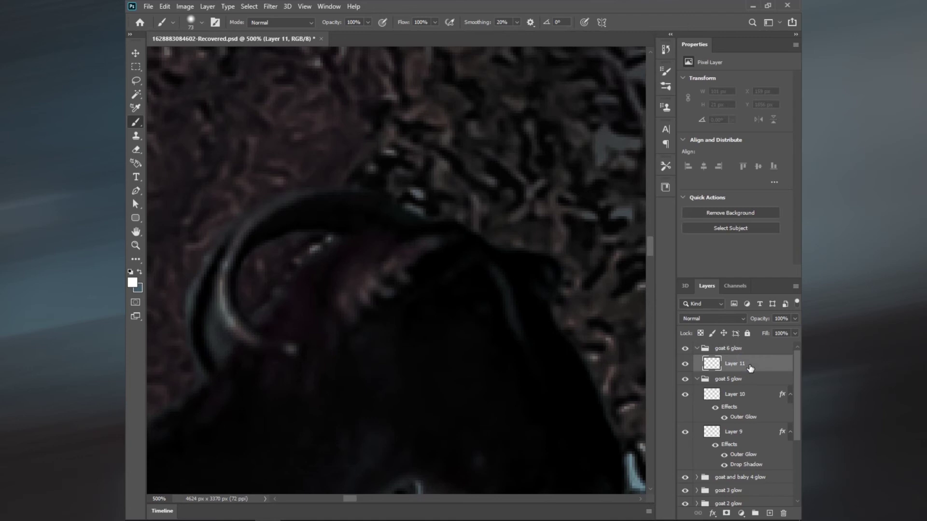
Trace a closed outline around the goat's horn with the Pen tool on Layer 11.
key("p")
left_click(346, 239)
left_click(329, 232)
left_click(291, 235)
left_click(255, 250)
left_click_drag(238, 277, 239, 289)
left_click(246, 317)
left_click(286, 338)
left_click_drag(281, 358, 250, 349)
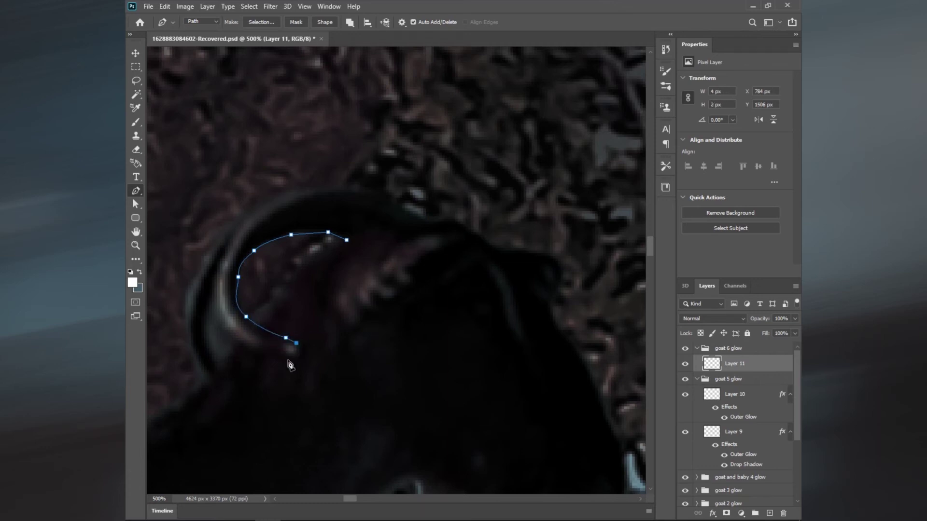
left_click(233, 341)
left_click(222, 319)
left_click(216, 301)
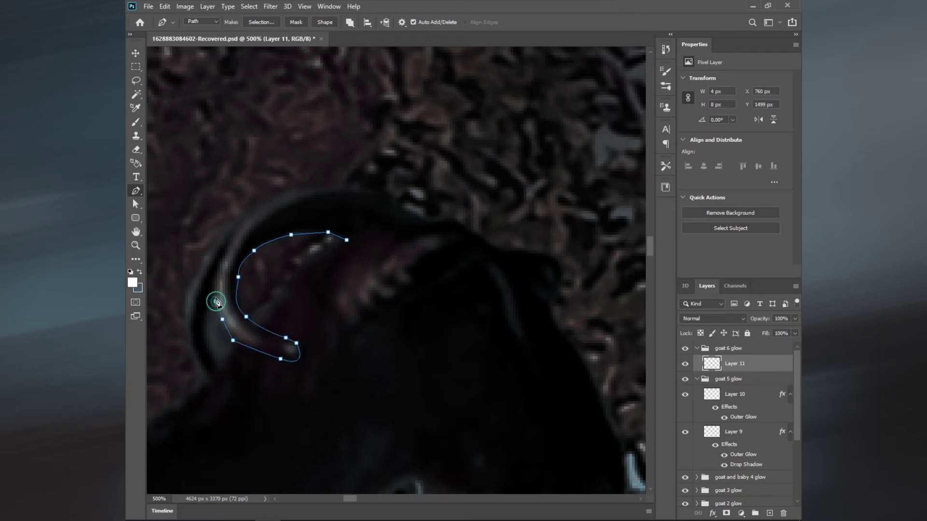
left_click(206, 330)
left_click(212, 356)
left_click(209, 379)
left_click(193, 353)
left_click_drag(185, 306, 188, 292)
left_click(209, 245)
left_click(225, 224)
left_click(249, 208)
left_click(275, 195)
left_click(325, 187)
left_click(381, 193)
left_click(432, 223)
left_click(346, 240)
Turn the horn outline into a selection and paint it white.
key("ctrl+Return")
key("b")
mouse_move(393, 242)
left_mouse_down()
mouse_move(257, 370)
mouse_move(213, 172)
left_mouse_up()
key("ctrl+d")
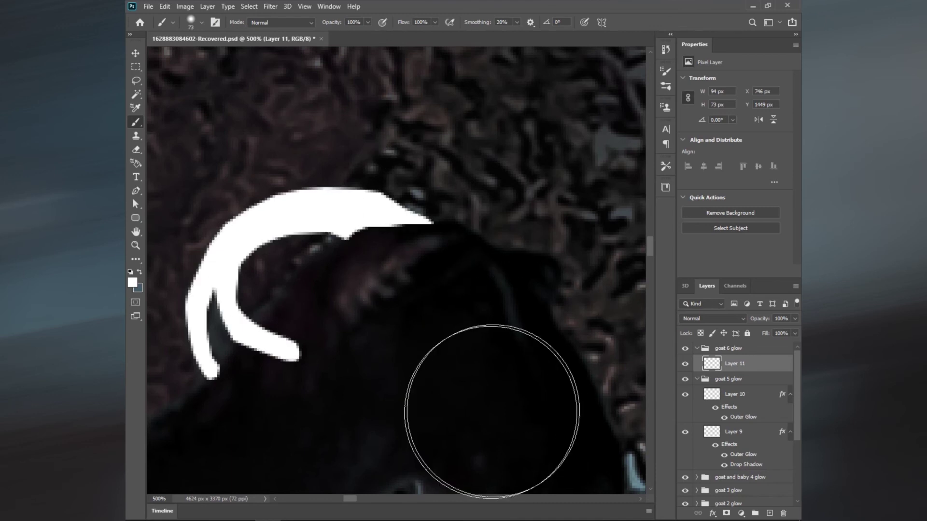
Copy Layer 9's Outer Glow onto Layer 11's white horn.
left_click(736, 401)
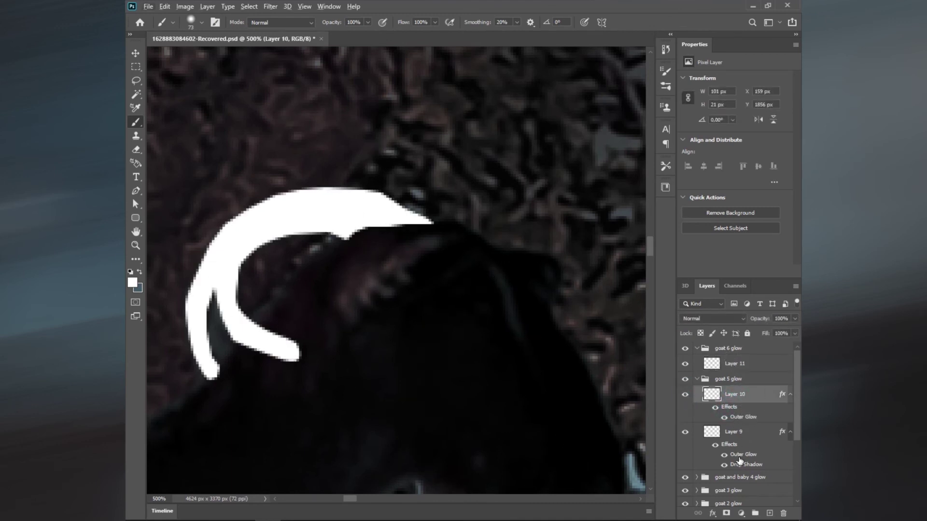
left_click(732, 444)
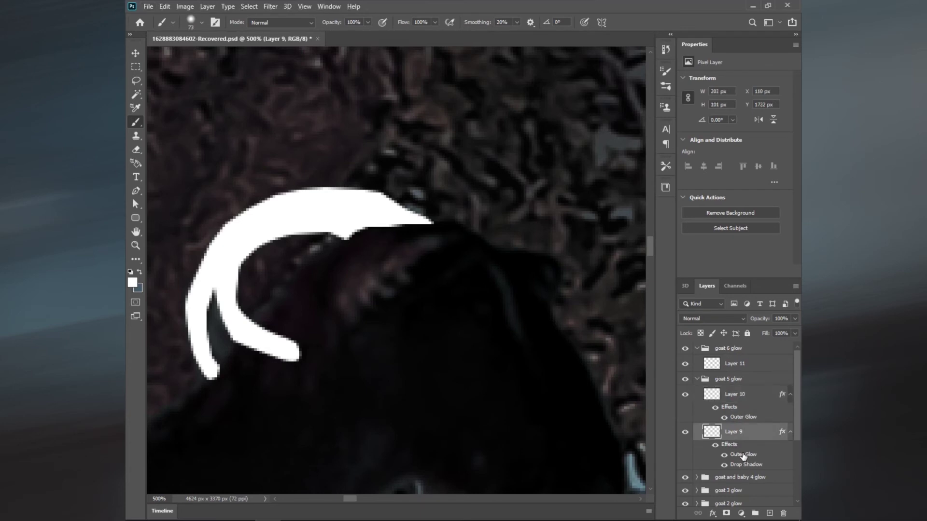
left_click_drag(748, 457, 731, 367)
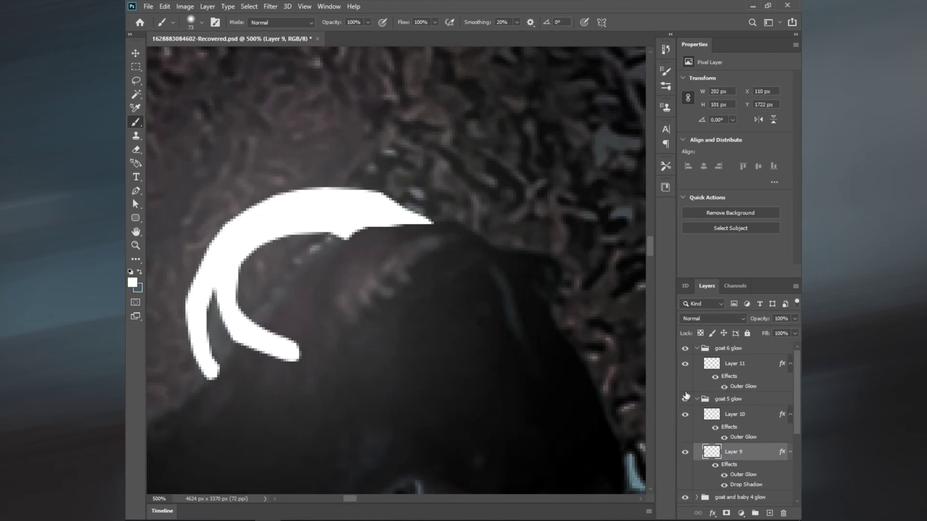
mouse_move(491, 350)
left_mouse_down()
mouse_move(397, 202)
mouse_move(460, 251)
mouse_move(447, 224)
mouse_move(457, 271)
left_mouse_up()
left_click(734, 364)
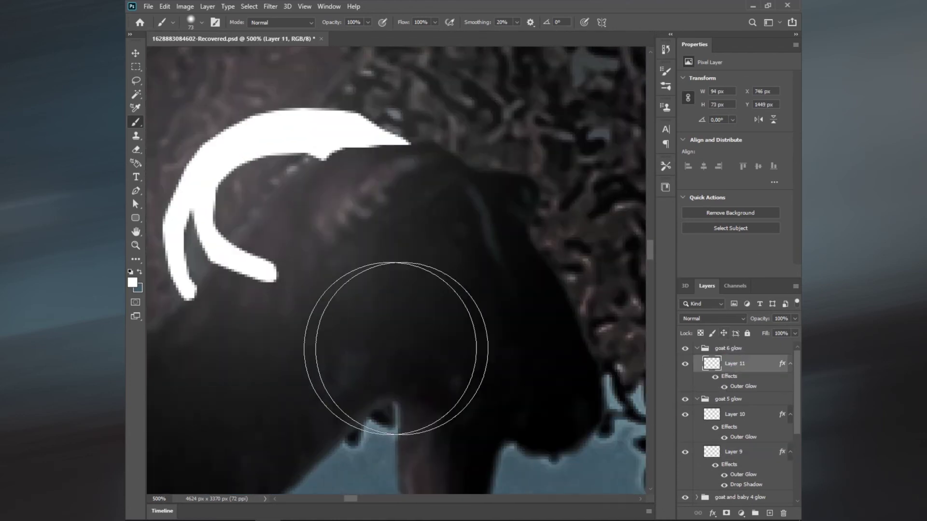
Fill extra Pen-traced shapes white to refine the horn's lower tip.
key("p")
left_click(270, 263)
left_click(288, 284)
left_click(260, 275)
key("ctrl+Return")
key("b")
left_click(338, 309)
key("ctrl+d")
key("p")
mouse_move(376, 331)
left_mouse_down()
mouse_move(451, 350)
mouse_move(380, 338)
left_mouse_up()
left_click(270, 306)
key("ctrl+Return")
key("b")
left_click(258, 312)
key("ctrl+d")
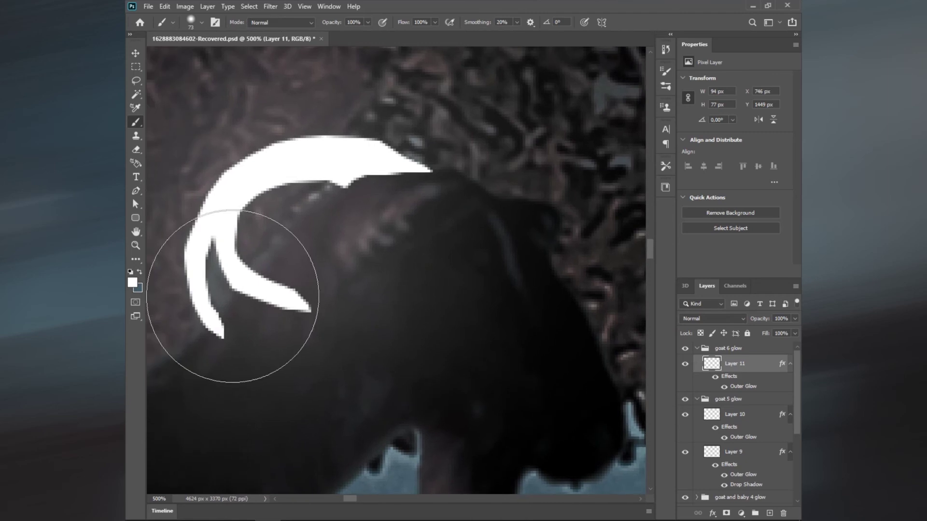
Erase a notch along the horn's inner edge using a Pen-traced selection.
key("p")
left_click(216, 222)
left_click(212, 241)
left_click(206, 254)
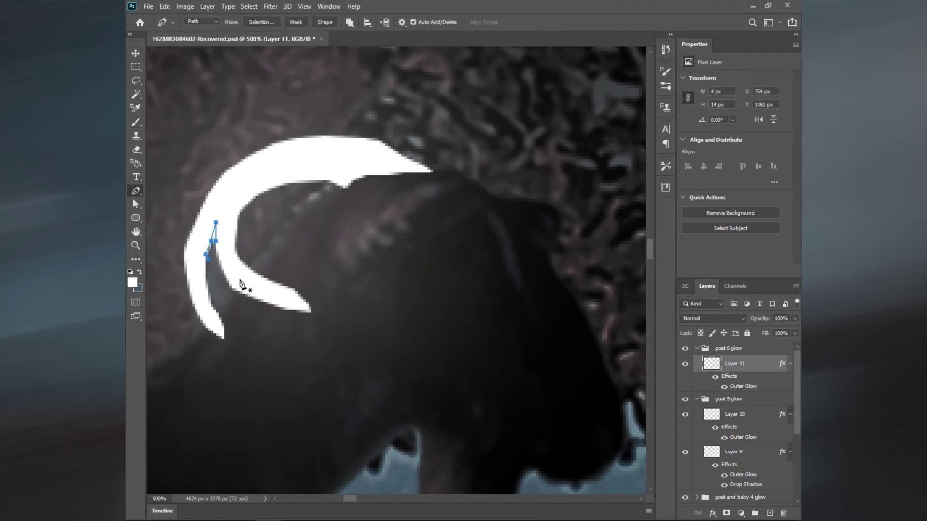
key("ctrl+Return")
key("e")
left_click(212, 241)
key("ctrl+d")
left_click(725, 368)
key("b")
key("ctrl+minus")
left_click_drag(434, 341, 444, 394)
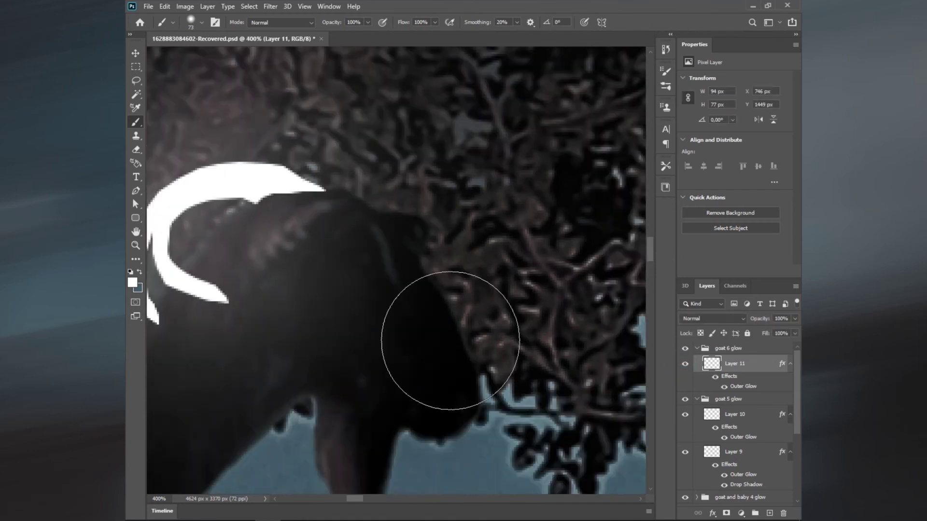
Add Layer 12 and trace a Pen path around the goat's eye.
left_click(769, 513)
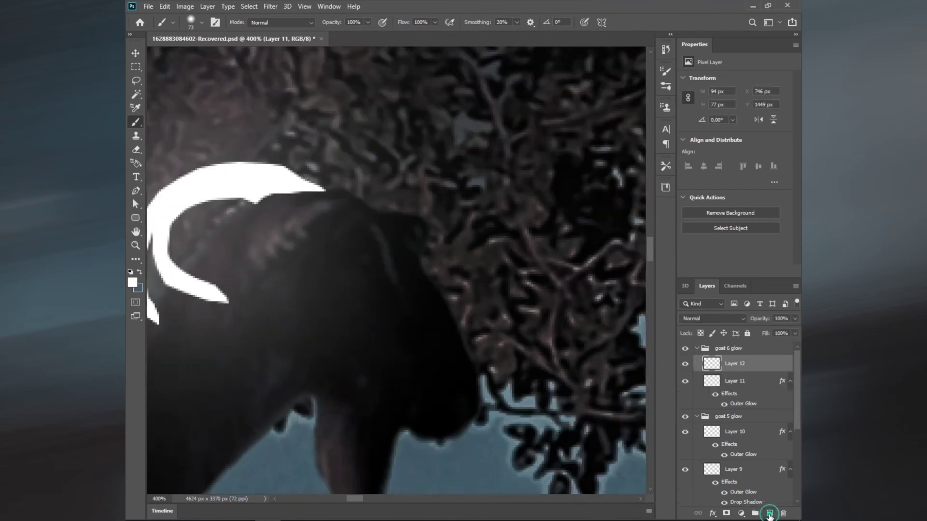
key("p")
left_click(374, 272)
left_click(352, 259)
left_click(343, 254)
left_click(342, 246)
left_click(357, 241)
left_click(382, 263)
Turn the eye path into a selection, fill it white, and deselect.
key("ctrl+Return")
key("b")
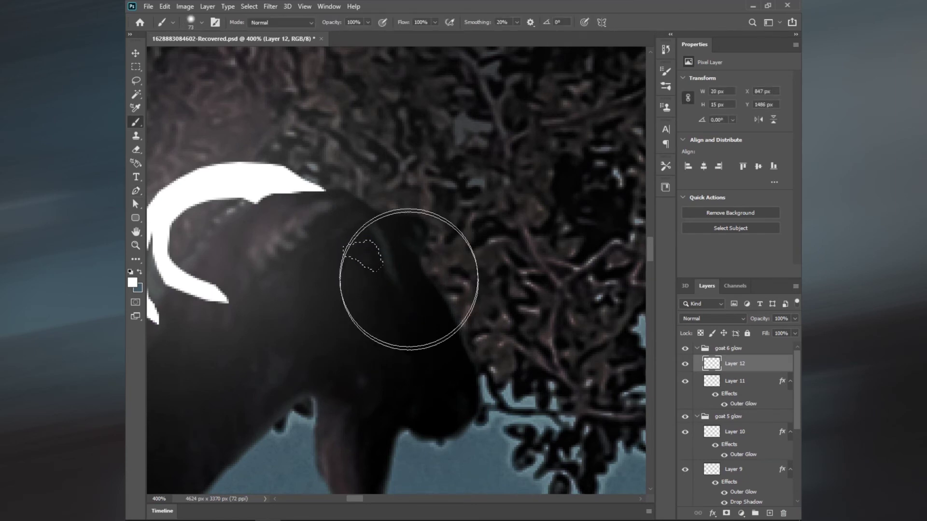
left_click_drag(393, 290, 411, 285)
key("ctrl+d")
Fit the whole image in the window to check the painted eye.
key("ctrl+0")
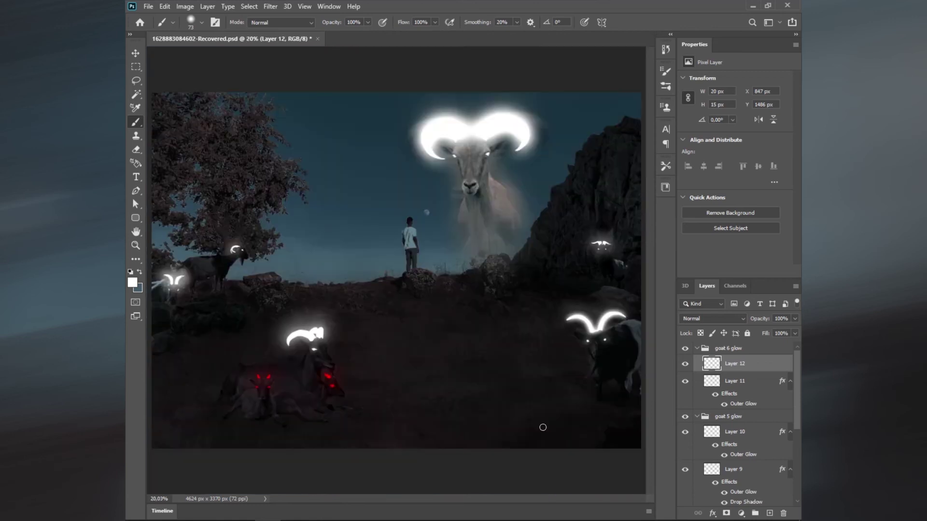
scroll(265, 276, "up", 3)
scroll(265, 275, "up", 2)
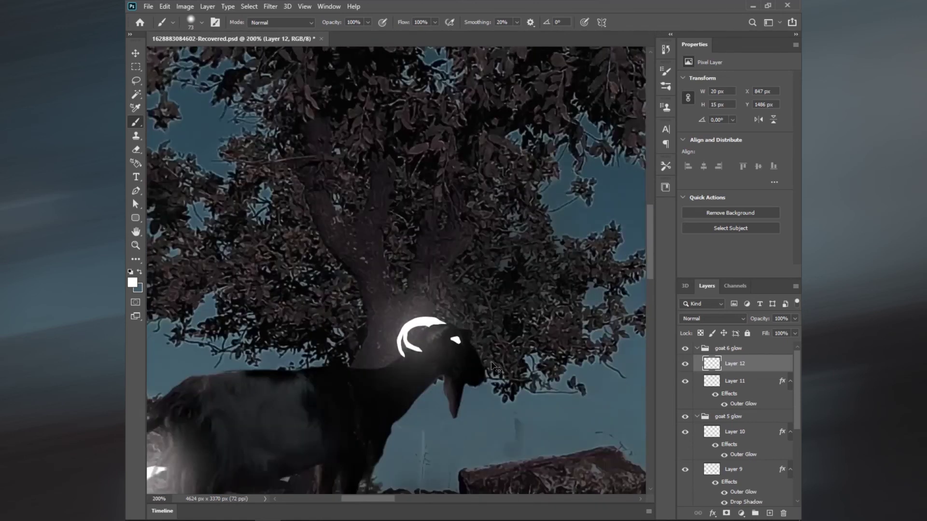
scroll(265, 275, "up", 3)
key("ctrl+0")
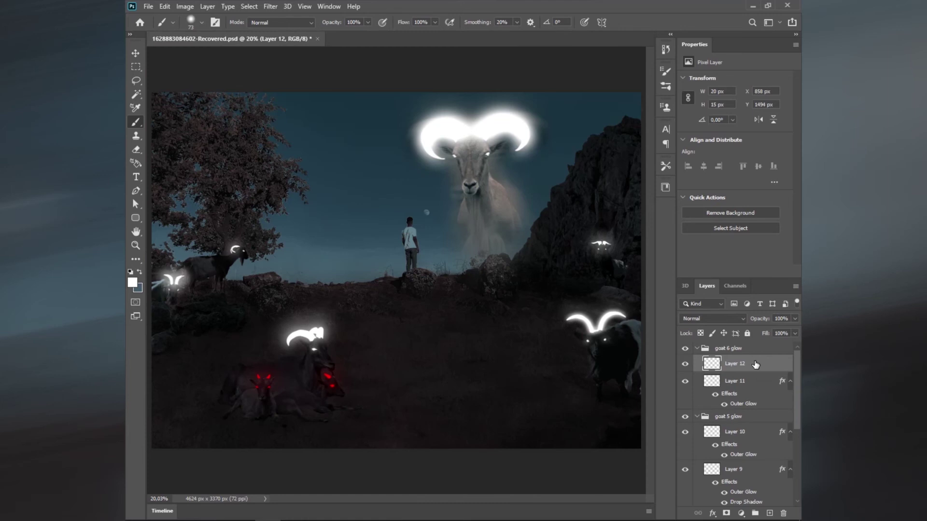
scroll(278, 303, "up", 1)
scroll(278, 303, "up", 2)
scroll(279, 302, "up", 1)
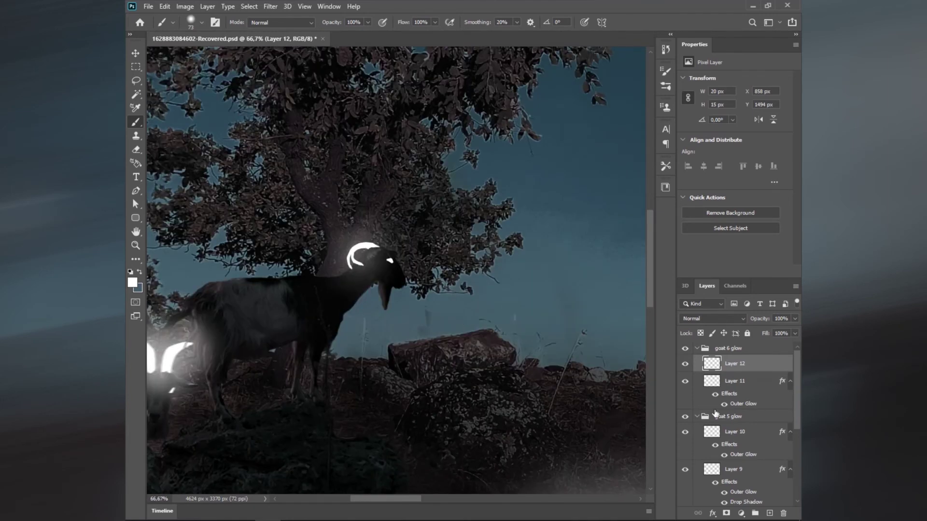
Copy Layer 9's Outer Glow onto Layer 12 and compare it on and off.
left_click(737, 484)
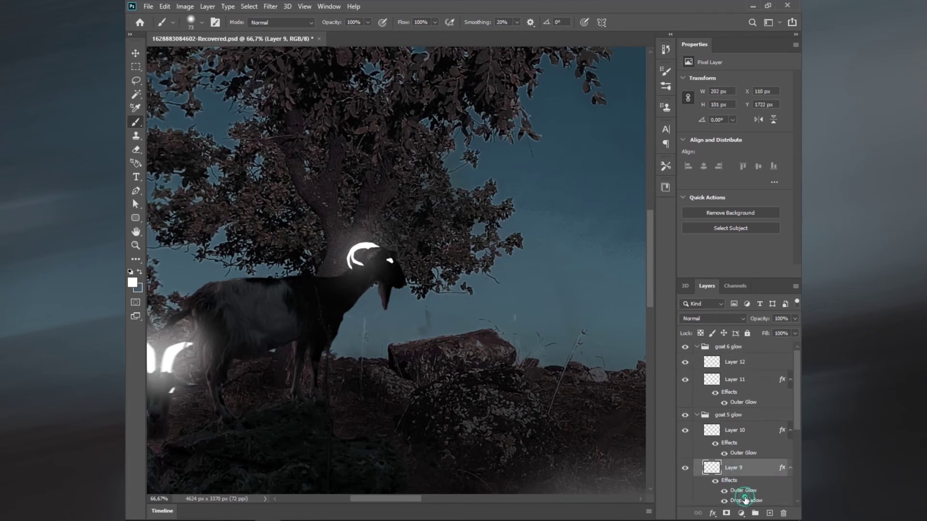
left_click_drag(741, 491, 737, 365)
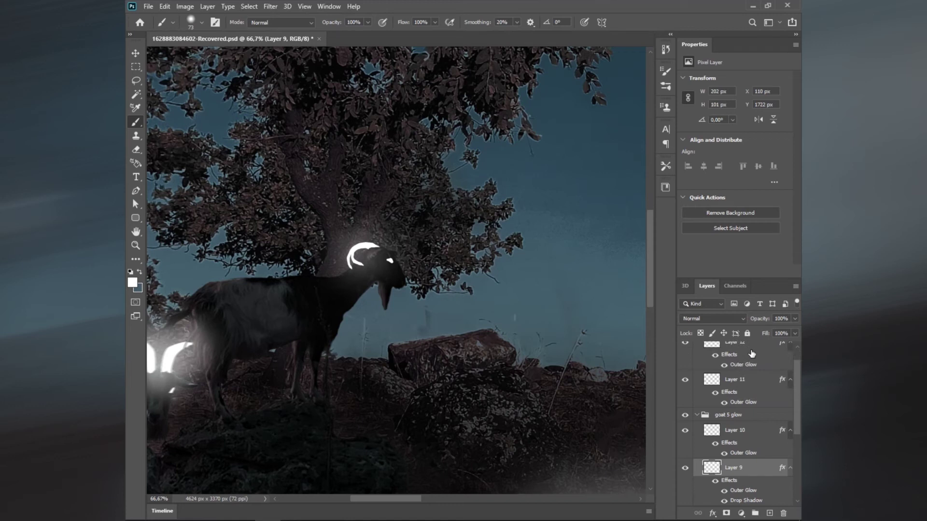
scroll(736, 385, "up", 1)
left_click(685, 363)
left_click(684, 363)
left_click(715, 376)
Add a 6% opacity Drop Shadow to Layer 12.
double_click(741, 389)
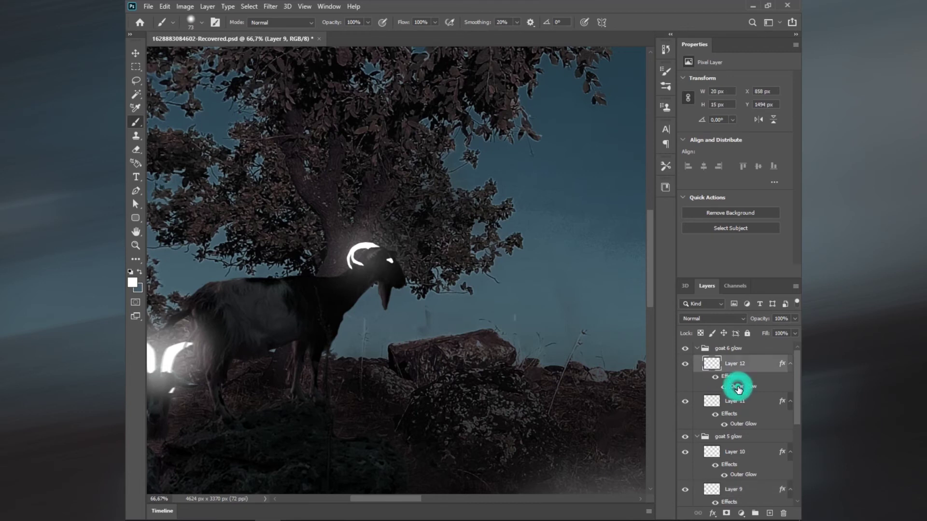
left_click(411, 347)
mouse_move(467, 151)
left_mouse_down()
mouse_move(646, 193)
mouse_move(591, 274)
mouse_move(539, 254)
left_mouse_up()
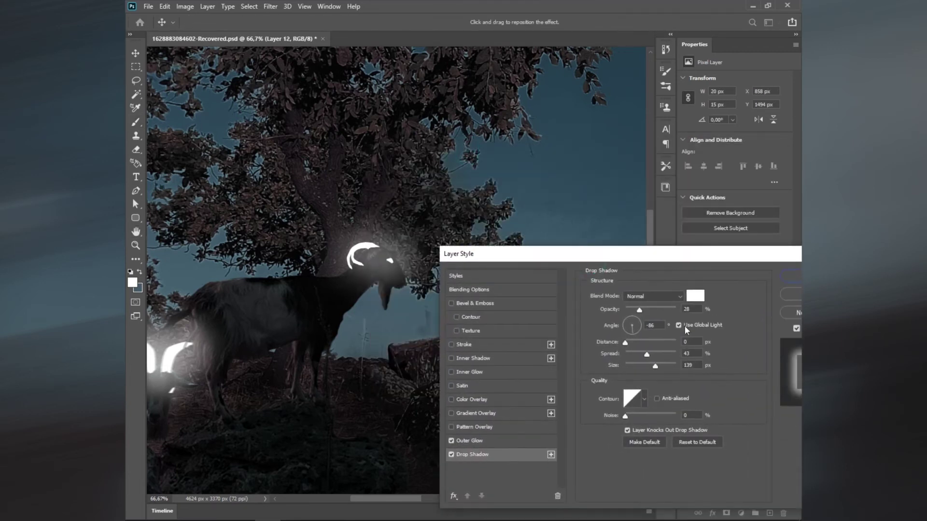
left_click_drag(630, 309, 628, 309)
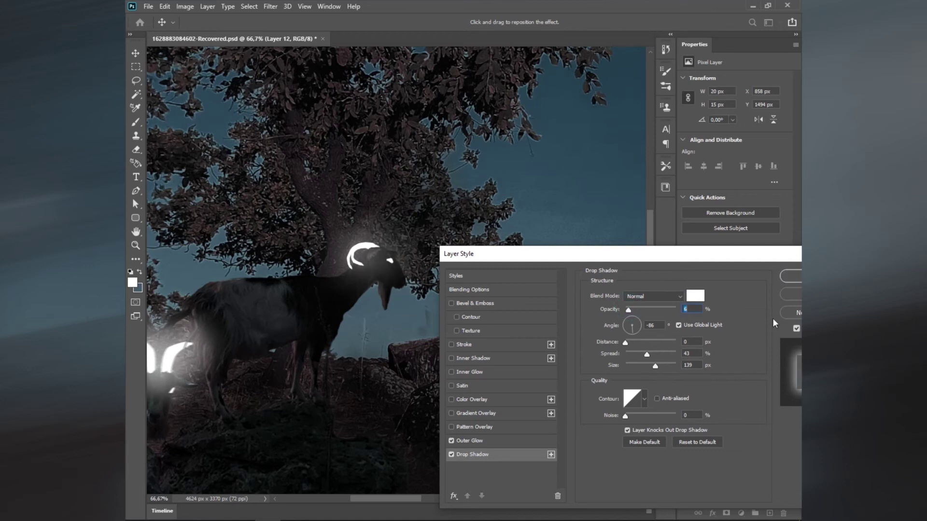
left_click(792, 277)
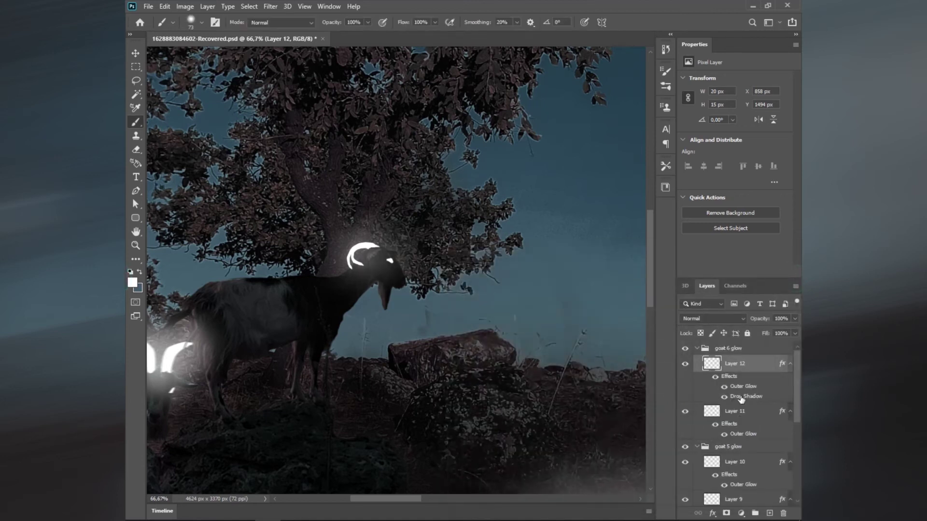
Set Layer 11's Drop Shadow to Screen with spread 21 and distance 27.
left_click(738, 415)
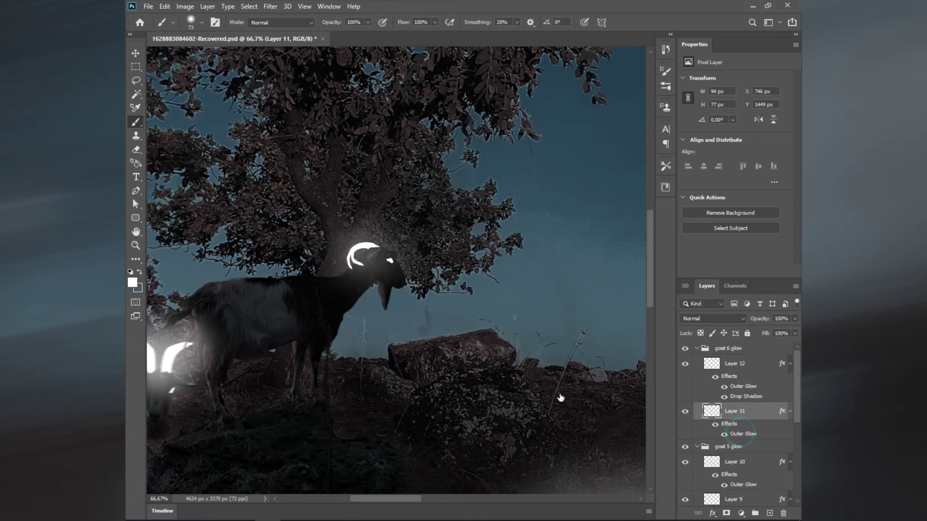
double_click(744, 433)
left_click(431, 460)
left_click_drag(486, 265, 559, 217)
left_click(685, 253)
left_click(676, 345)
left_click(669, 310)
left_click_drag(659, 299, 691, 300)
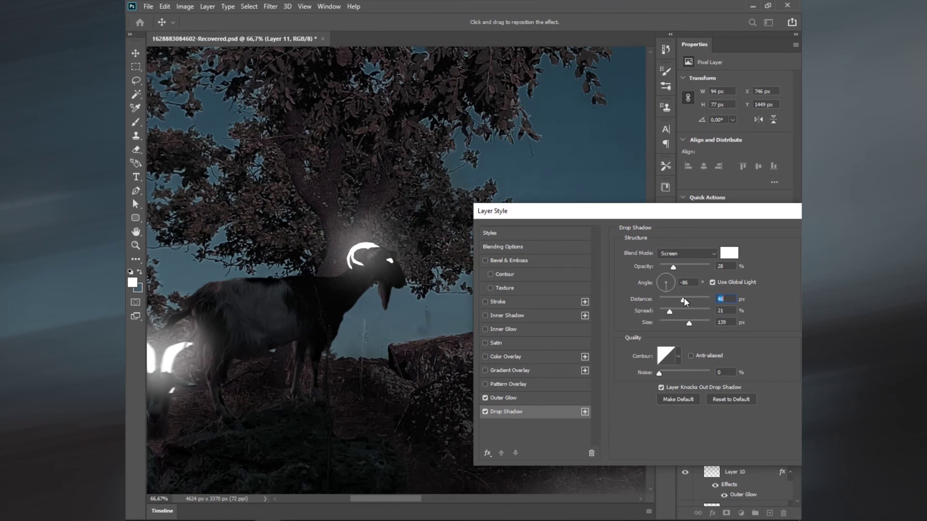
left_click_drag(683, 299, 672, 299)
Widen Layer 11's Outer Glow spread to 15 and apply.
left_click_drag(713, 215, 608, 214)
left_click(409, 402)
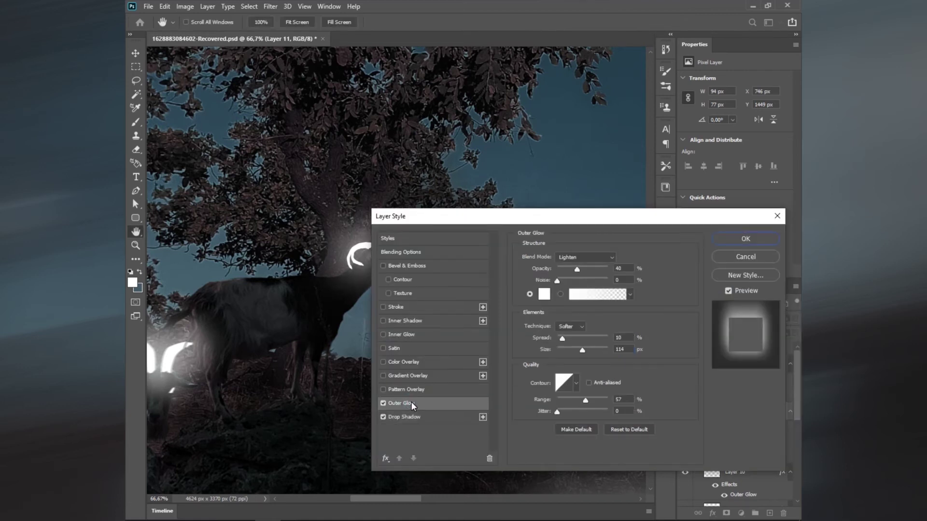
left_click_drag(523, 218, 555, 220)
left_click_drag(599, 336, 600, 336)
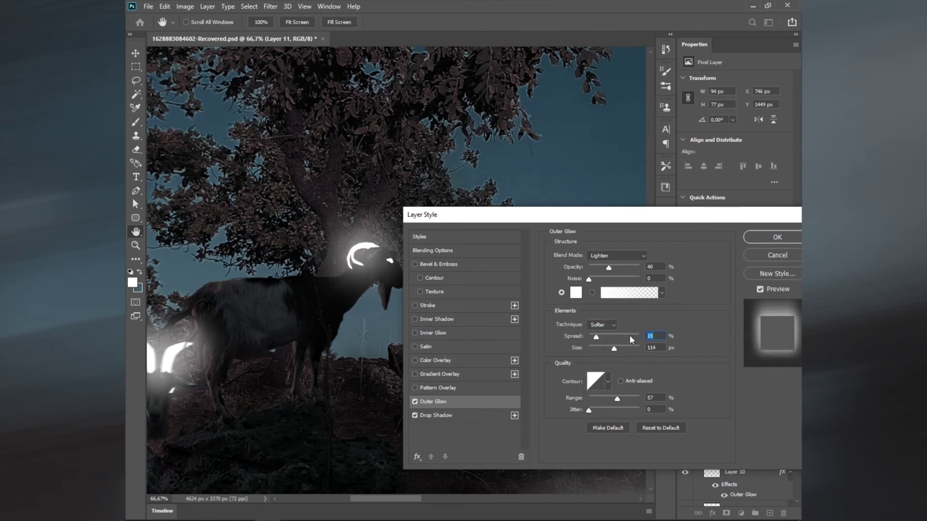
left_click_drag(671, 221, 592, 213)
left_click(690, 229)
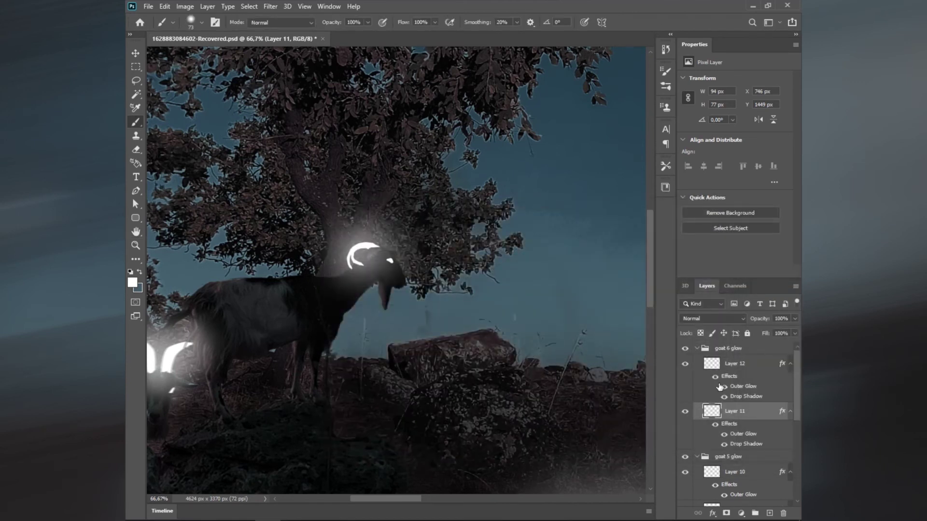
Apply a Motion Blur of distance 7 to Layer 12.
left_click(739, 375)
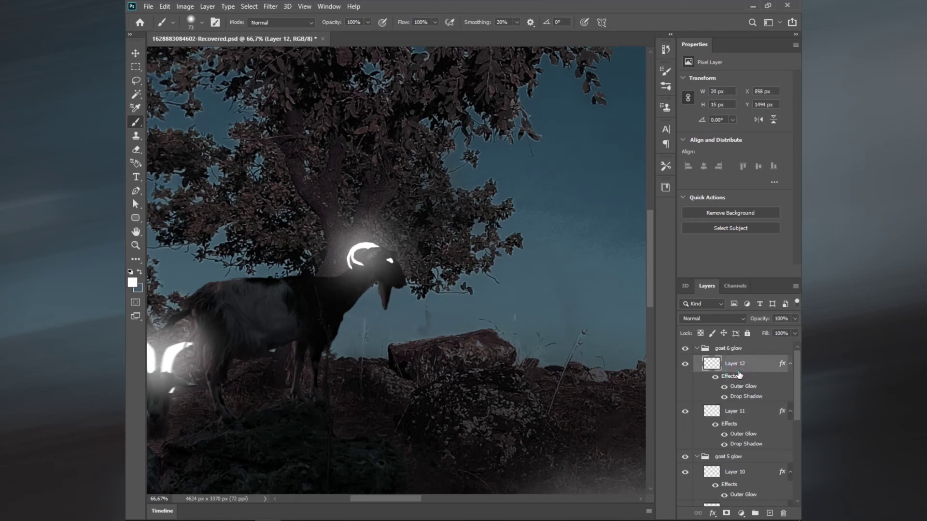
left_click(267, 5)
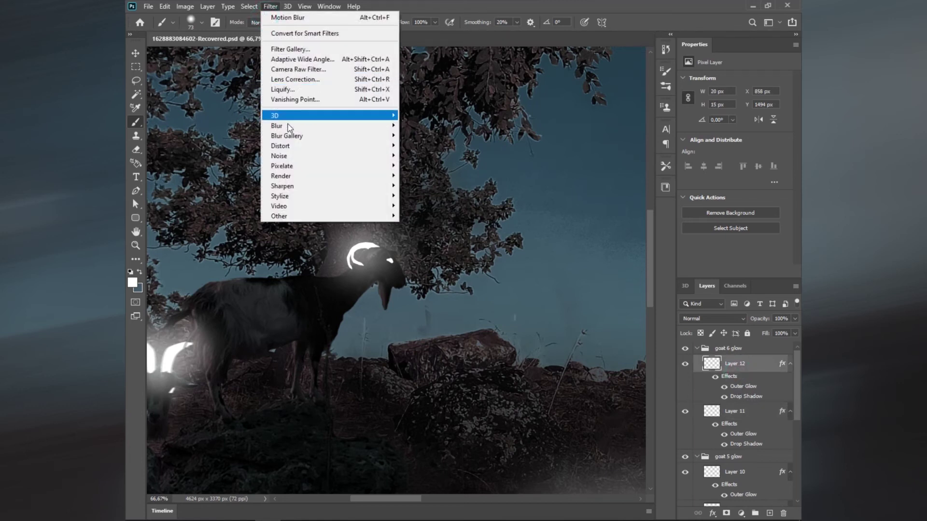
mouse_move(328, 125)
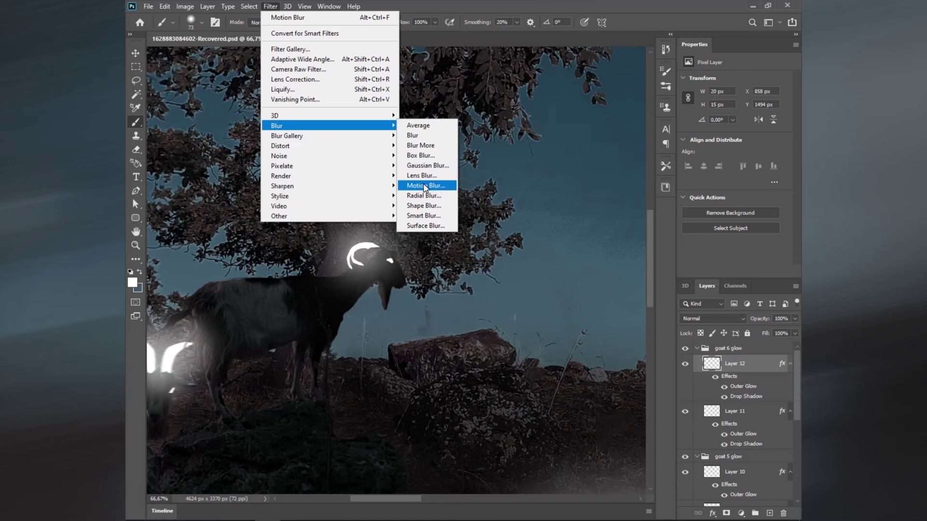
left_click(425, 186)
left_click_drag(382, 488, 394, 489)
left_click(414, 489)
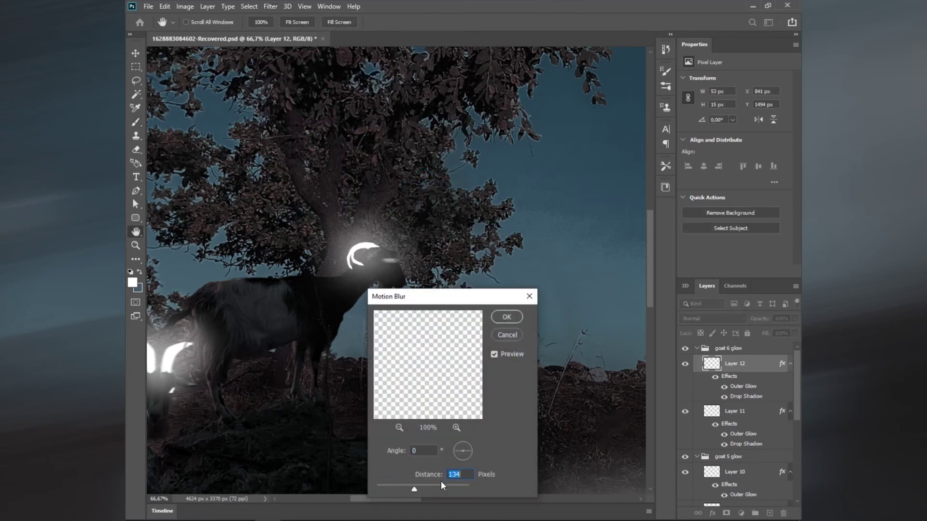
type("7")
left_click(507, 318)
Apply a Motion Blur of distance 11 to Layer 11.
key("b")
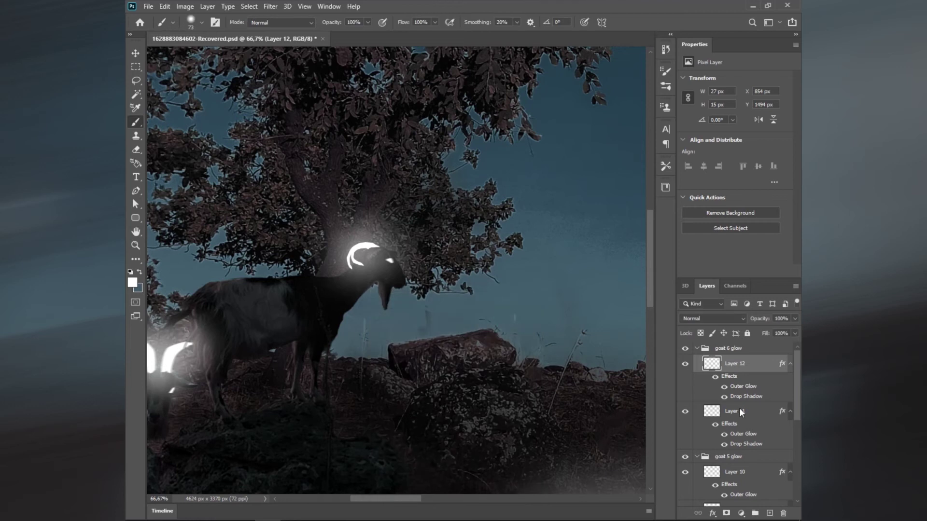
key("alt+bracketleft")
left_click(276, 7)
mouse_move(276, 126)
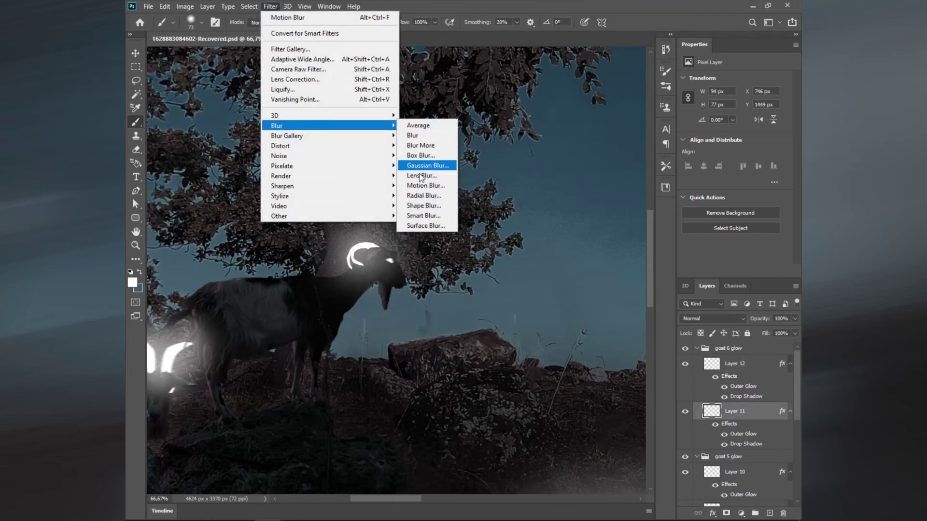
left_click(422, 186)
double_click(471, 476)
type("11")
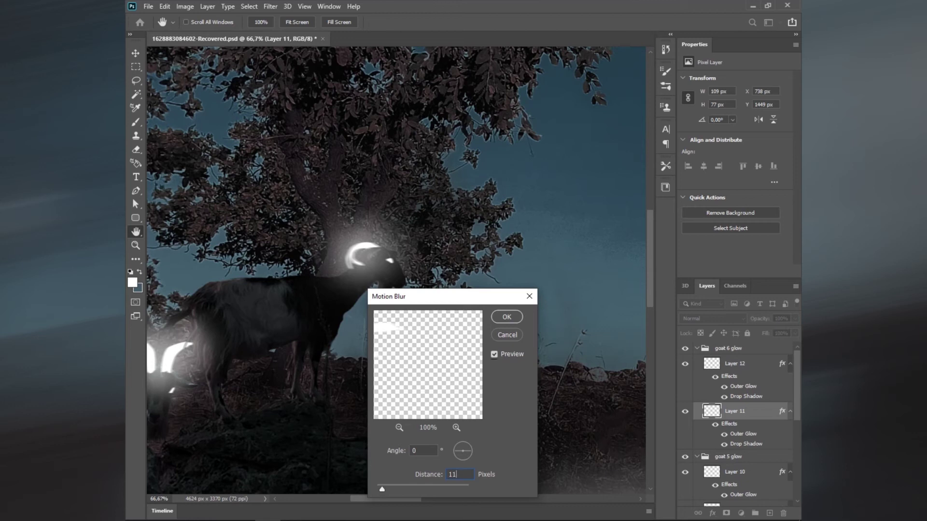
double_click(464, 474)
left_click(506, 317)
Zoom out and collapse the goat 6 glow and goat 5 glow groups.
key("b")
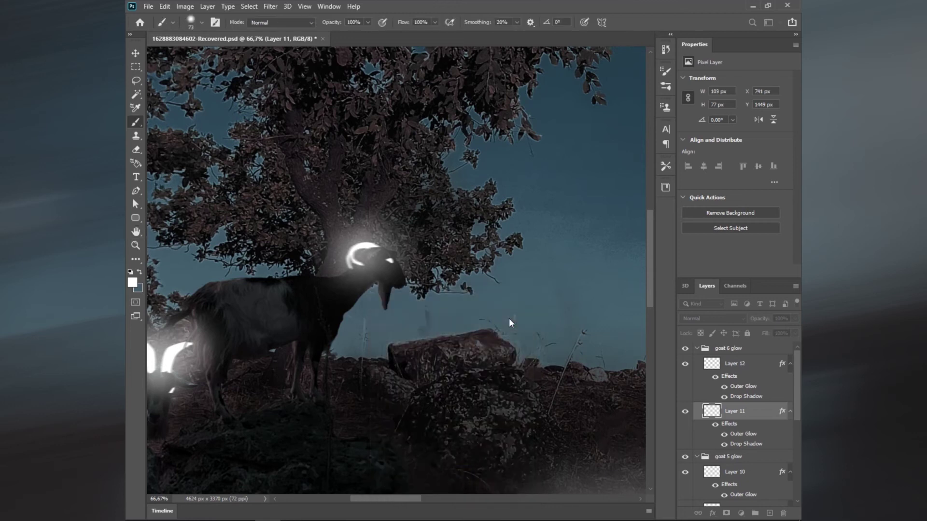
left_click_drag(497, 341, 468, 198)
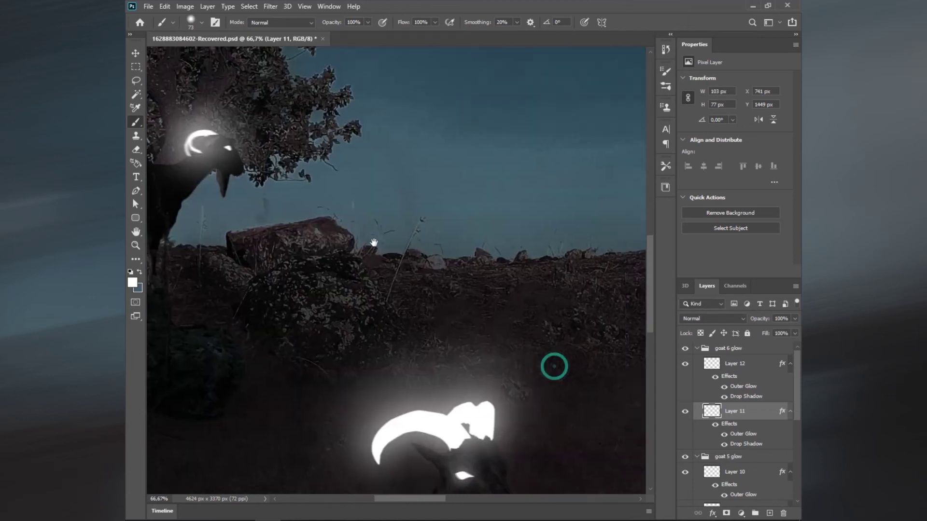
key("ctrl+minus")
key("ctrl+minus")
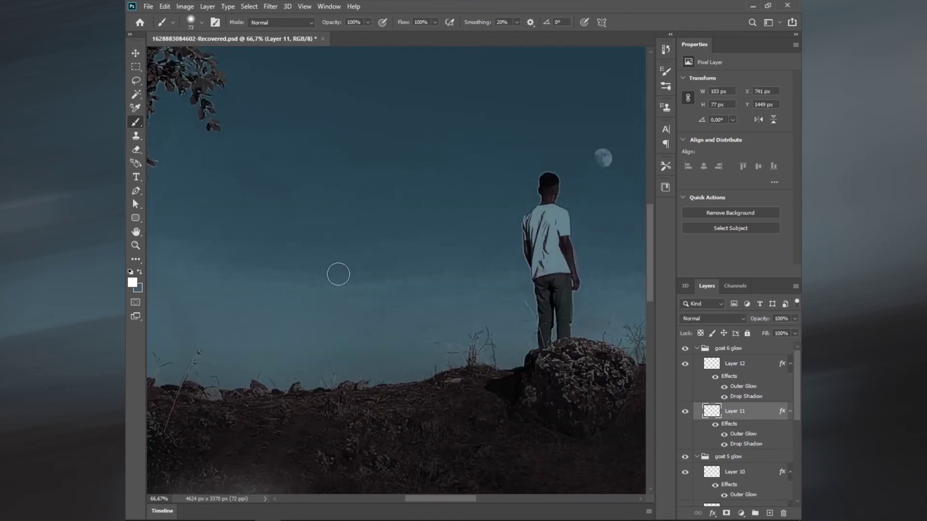
key("ctrl+minus")
key("ctrl+minus")
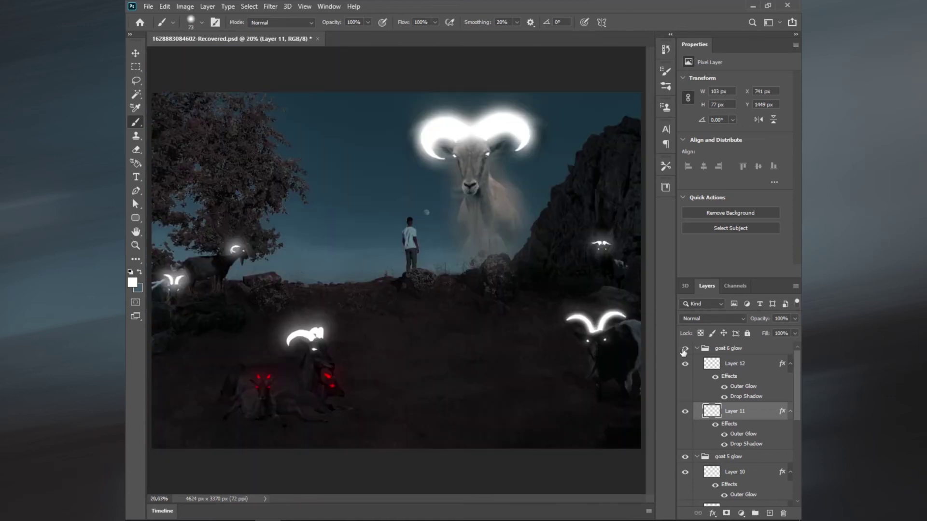
left_click(696, 348)
left_click(698, 363)
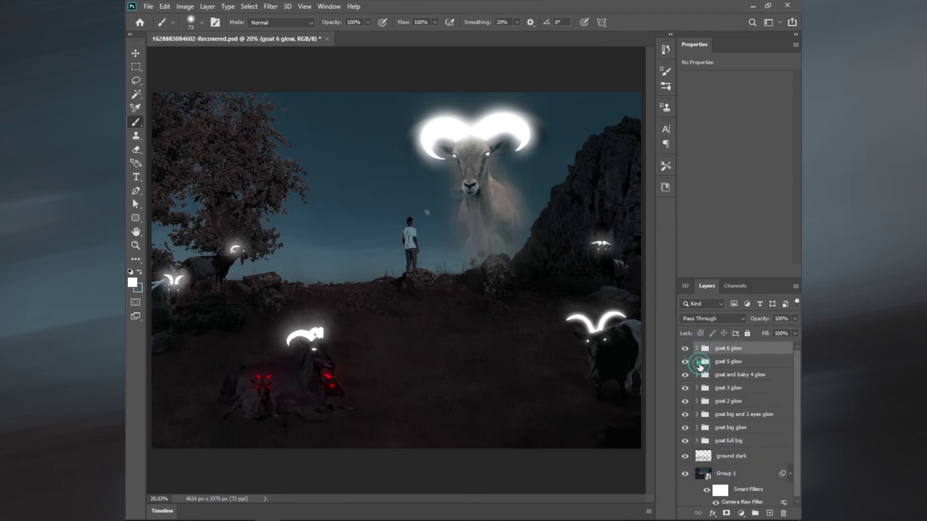
Select the goat 2 glow group and expand it to show Layer 4.
left_click(702, 441)
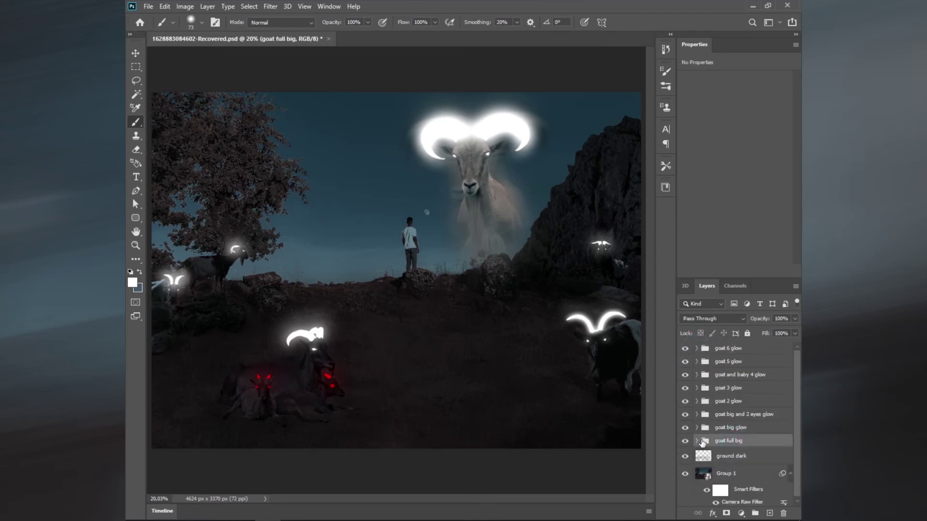
left_click(716, 431)
left_click(704, 417)
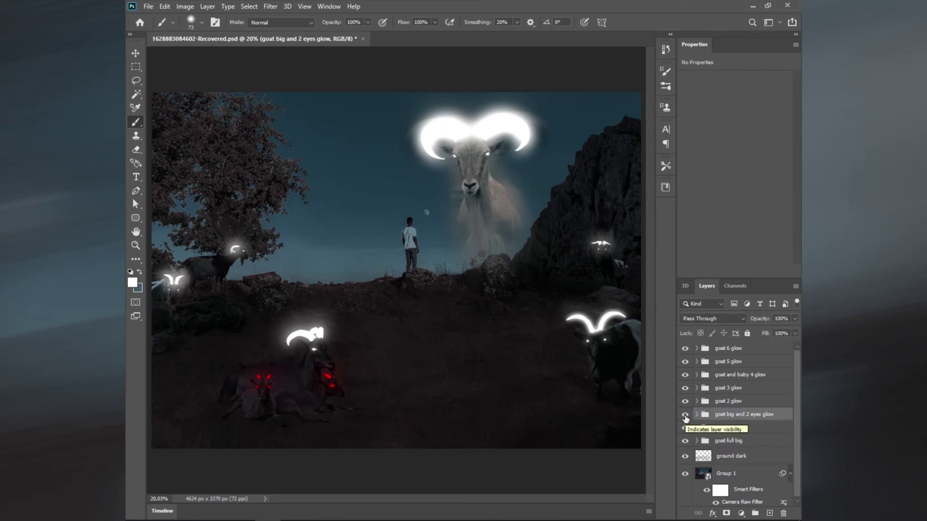
left_click(729, 405)
left_click(685, 401)
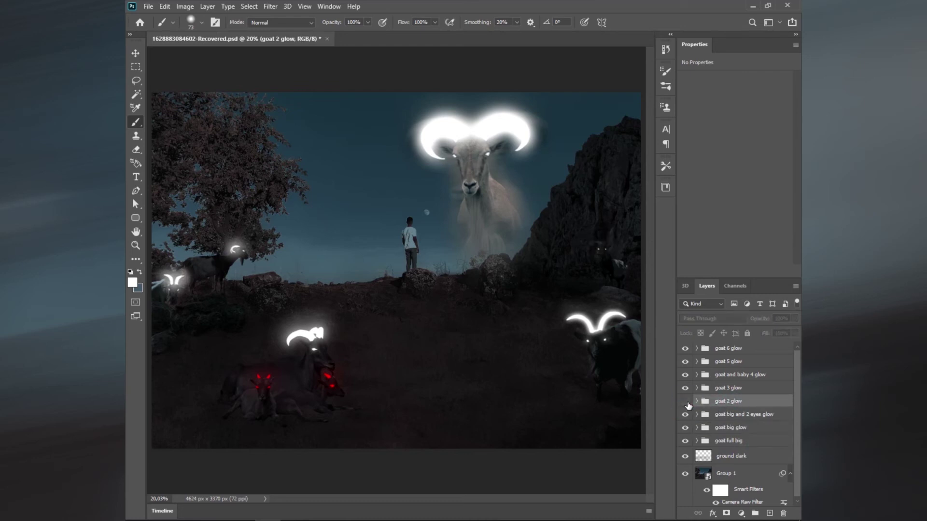
left_click(696, 402)
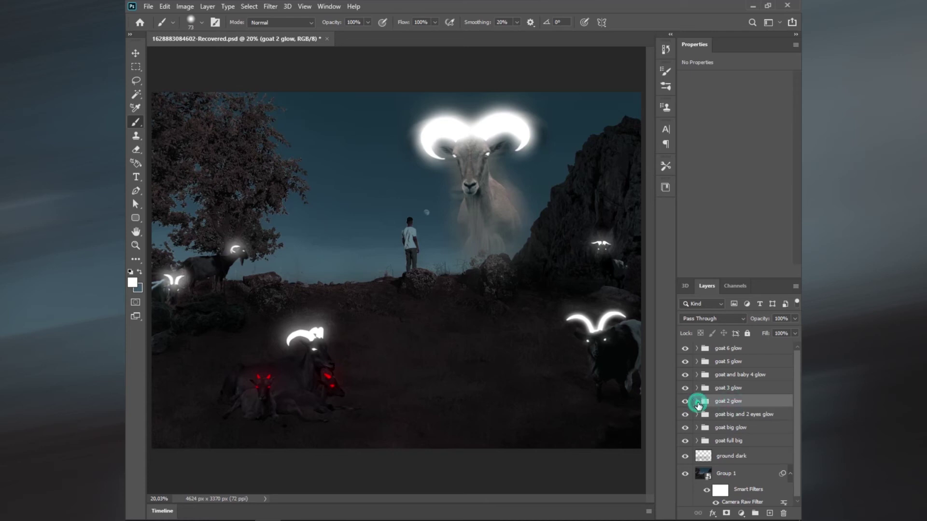
Add a new layer and paint white haze with a 201 px brush at 12% opacity.
left_click(769, 513)
key("ctrl+plus")
key("ctrl+plus")
key("ctrl+plus")
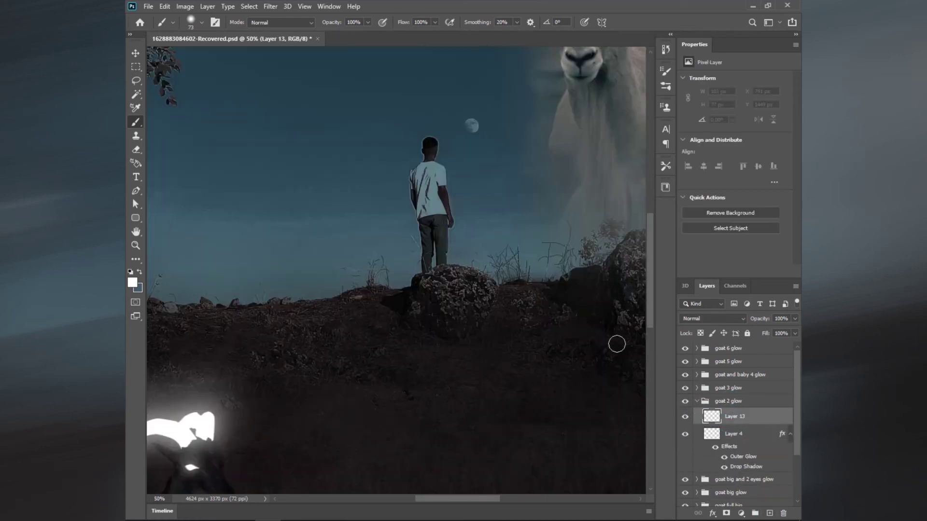
left_click_drag(556, 346, 423, 247)
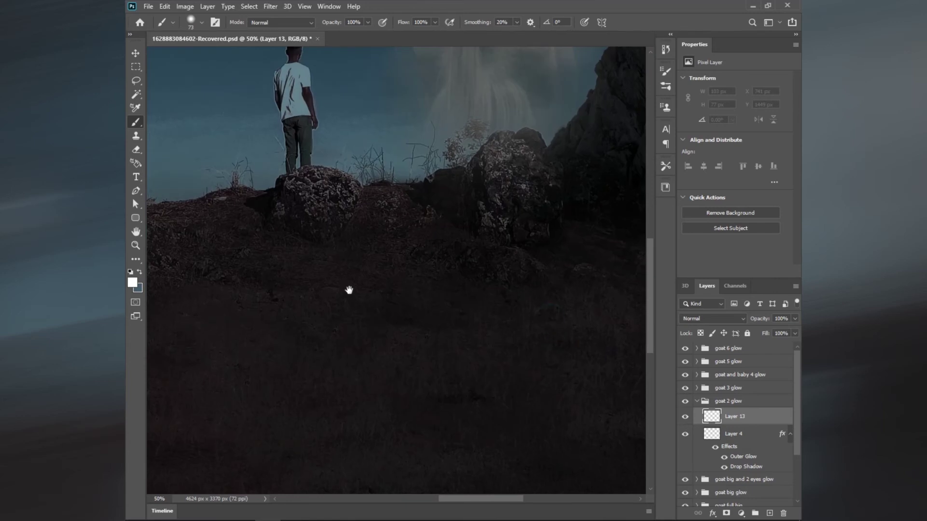
left_click_drag(539, 331, 437, 323)
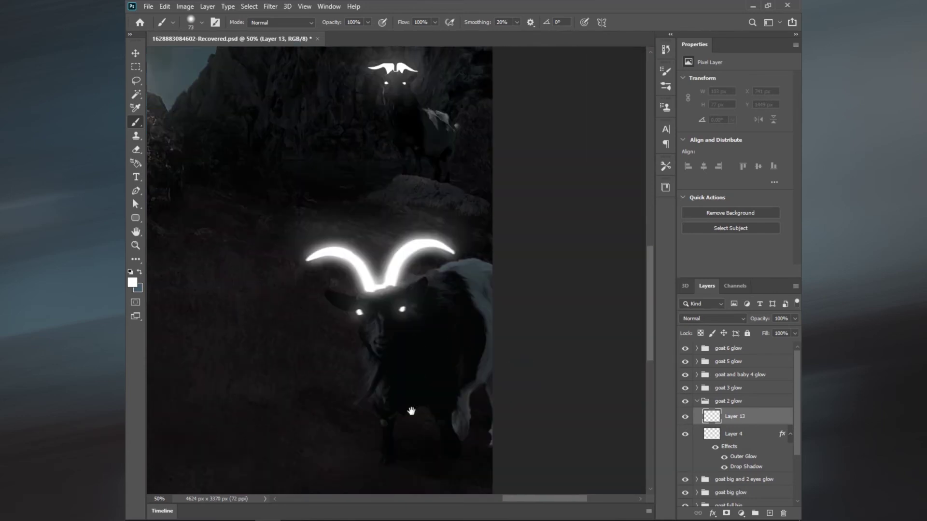
key("bracketright")
key("bracketright")
key("bracketright")
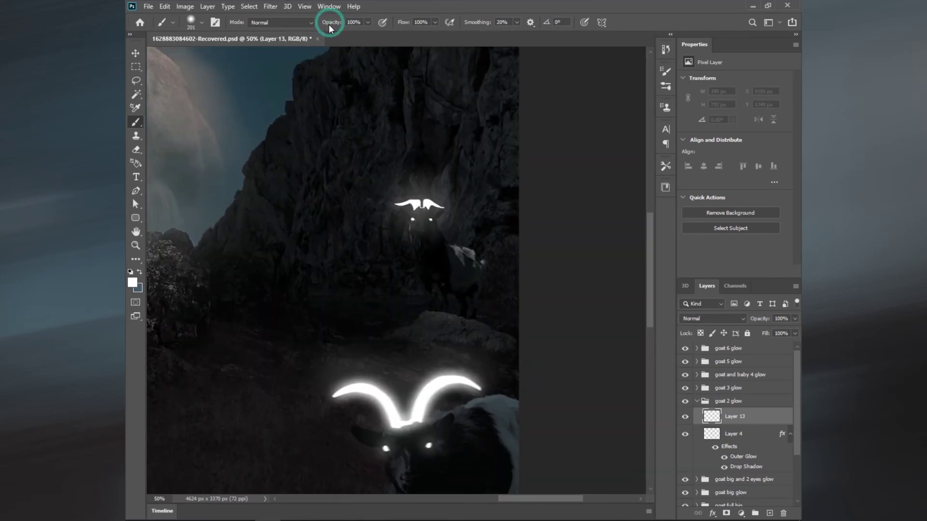
key("1")
key("2")
mouse_move(383, 335)
left_mouse_down()
mouse_move(463, 334)
mouse_move(325, 341)
mouse_move(407, 310)
mouse_move(516, 363)
left_mouse_up()
Blur the haze with Motion Blur, then Gaussian Blur at 55.3 px.
left_click(271, 7)
mouse_move(277, 125)
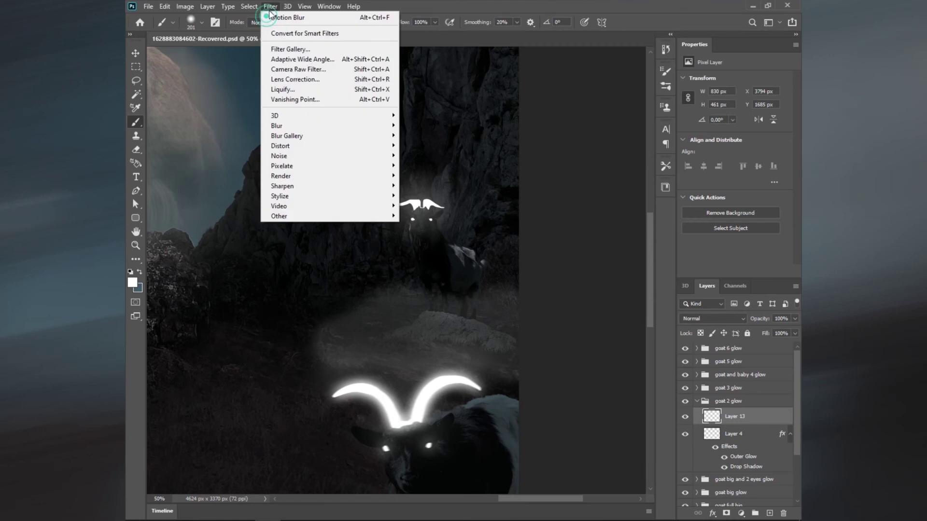
left_click(420, 185)
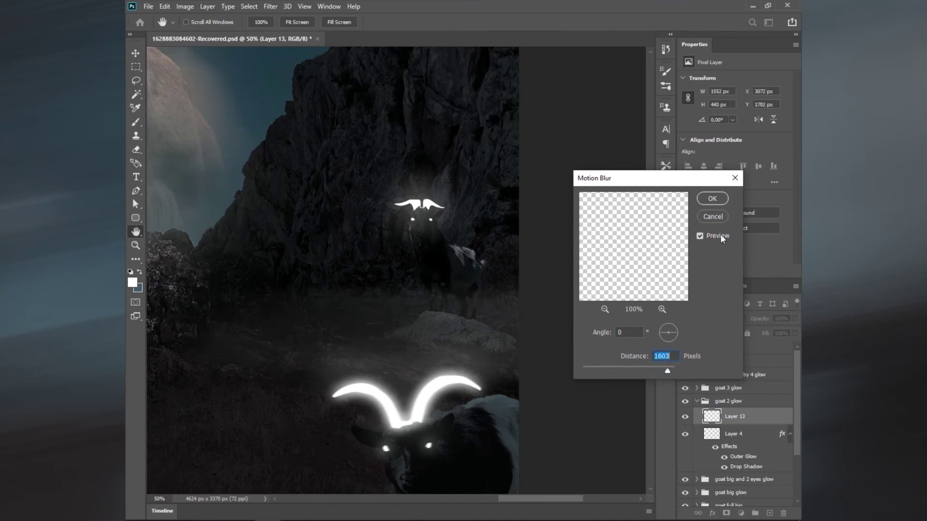
left_click(712, 199)
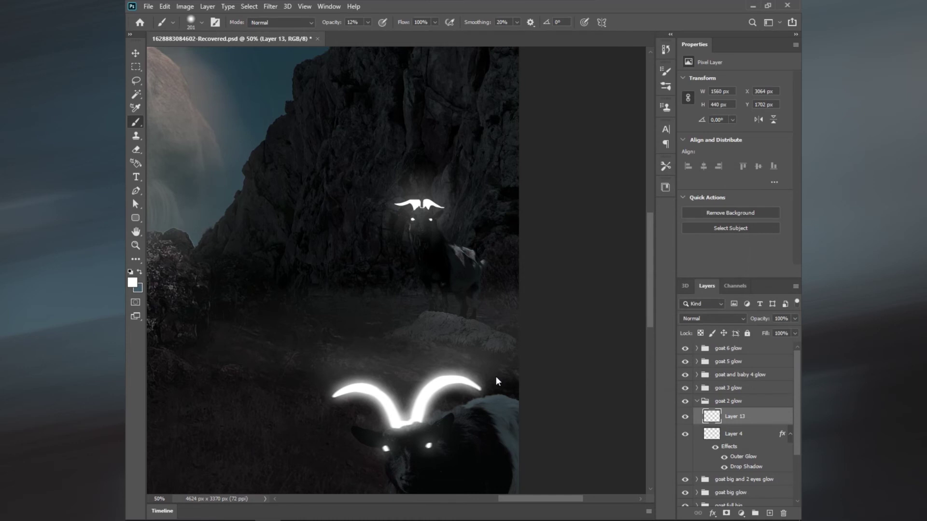
left_click(270, 6)
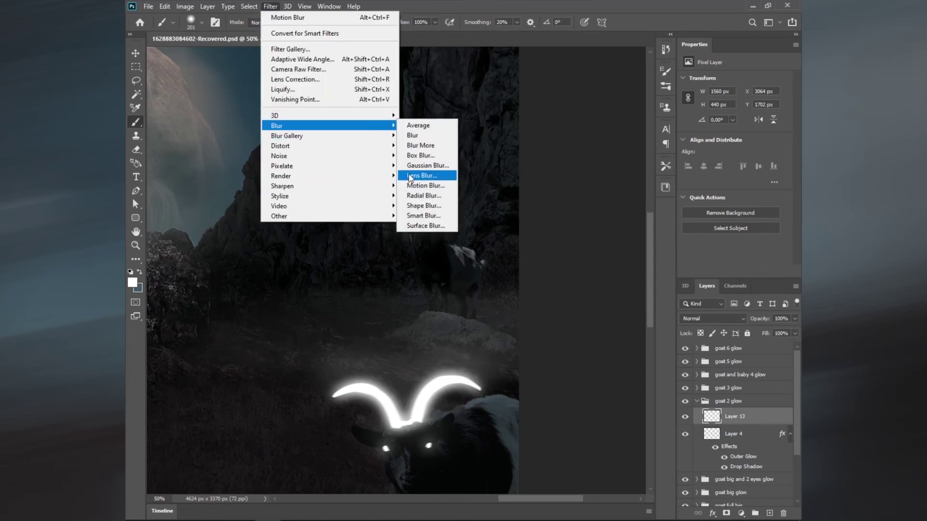
left_click(410, 167)
left_click(636, 213)
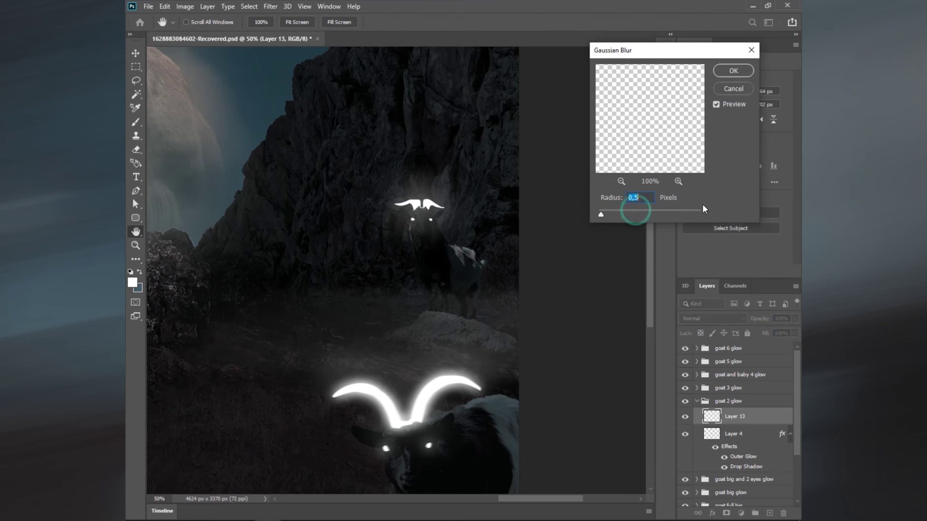
left_click(657, 213)
scroll(553, 237, "down", 2)
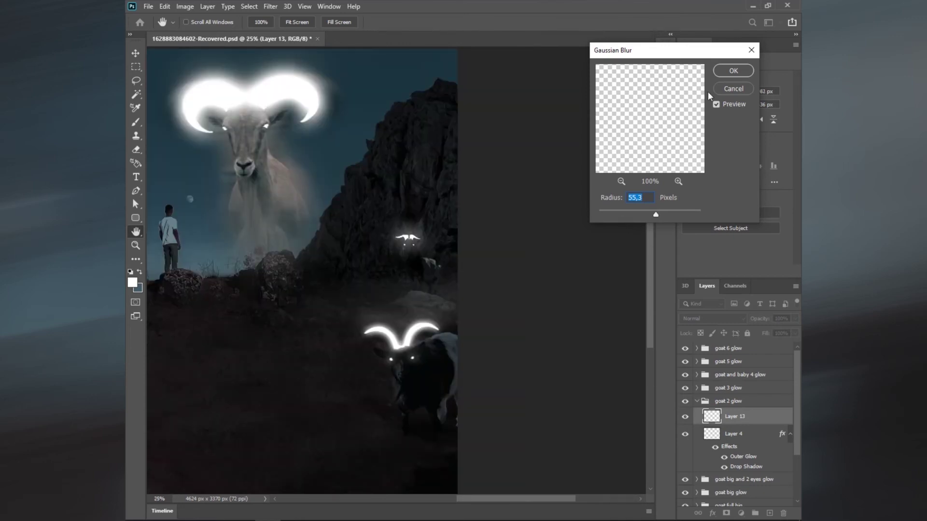
left_click(726, 71)
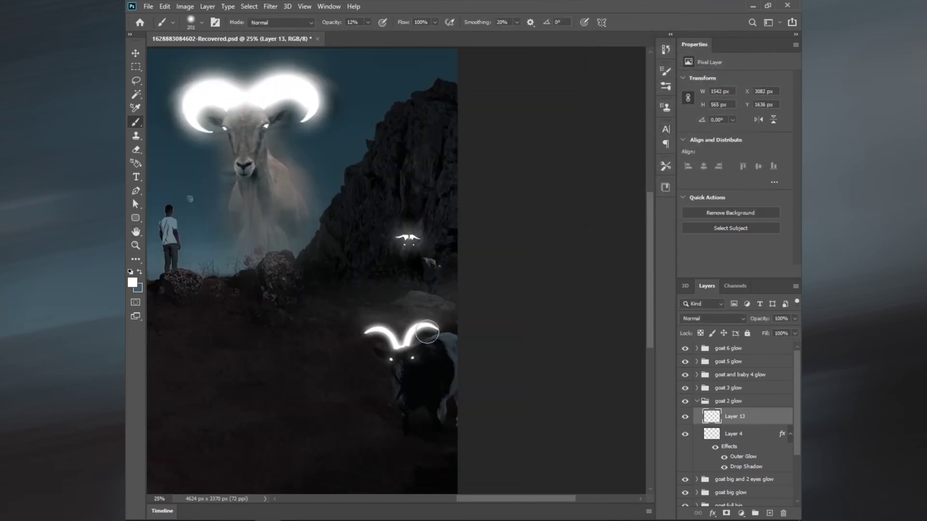
Select Layer 4 and toggle its visibility to compare.
left_click(734, 435)
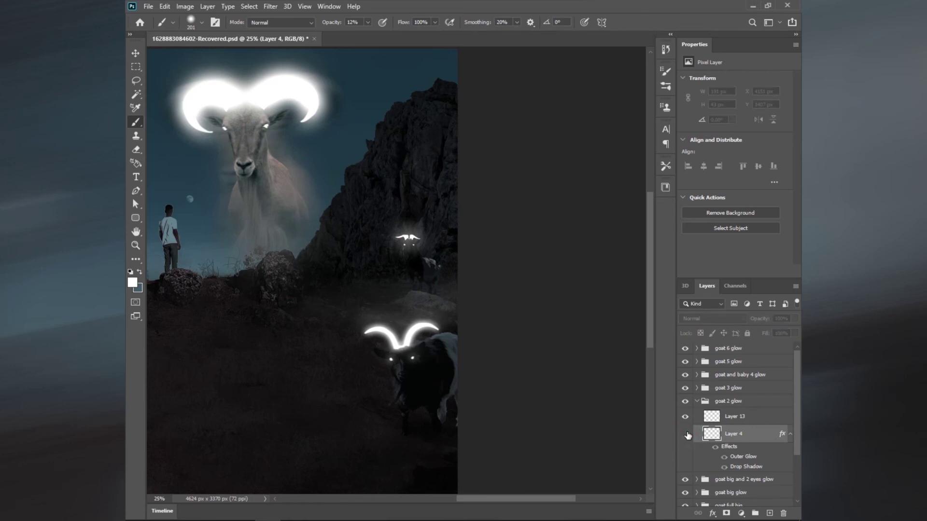
left_click(685, 434)
left_click(686, 434)
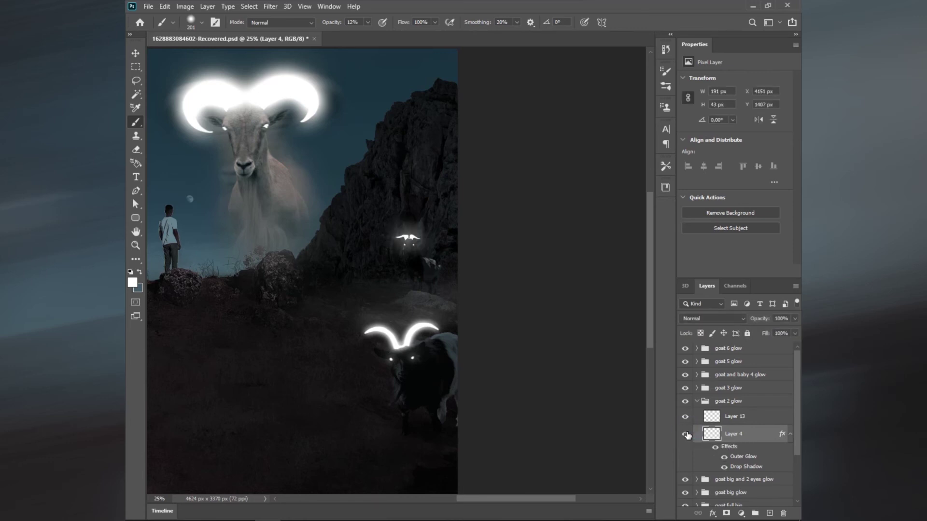
Adjust Layer 4's Outer Glow to 22% opacity and 16% spread.
double_click(739, 457)
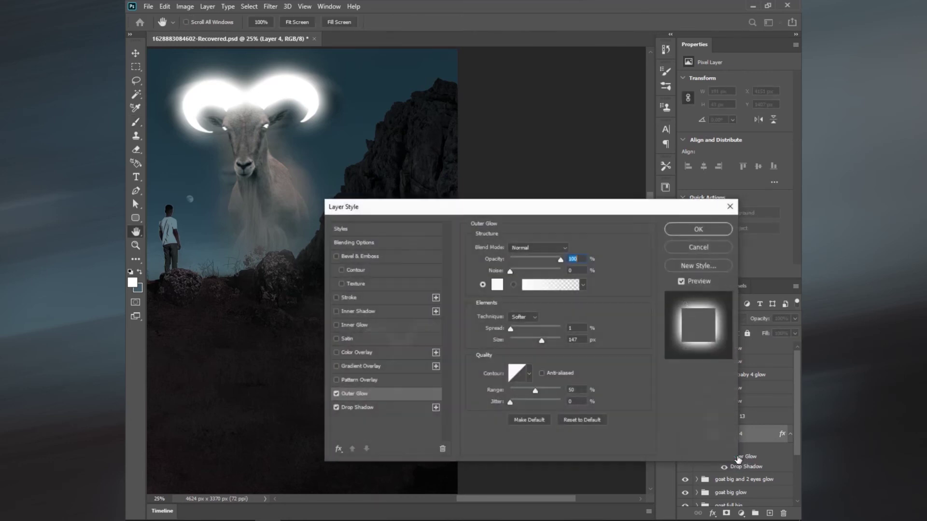
left_click_drag(606, 210, 669, 334)
left_click(579, 381)
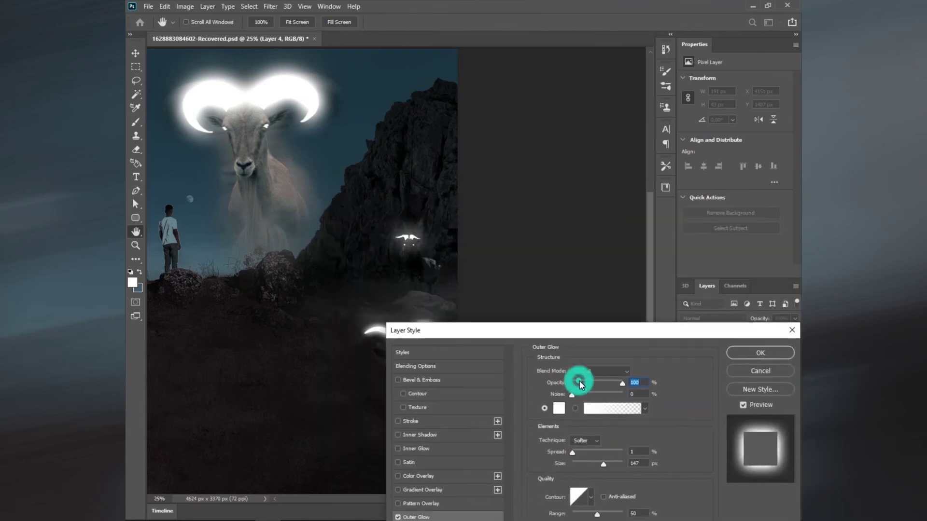
left_click_drag(585, 382, 593, 383)
left_click_drag(573, 452, 579, 452)
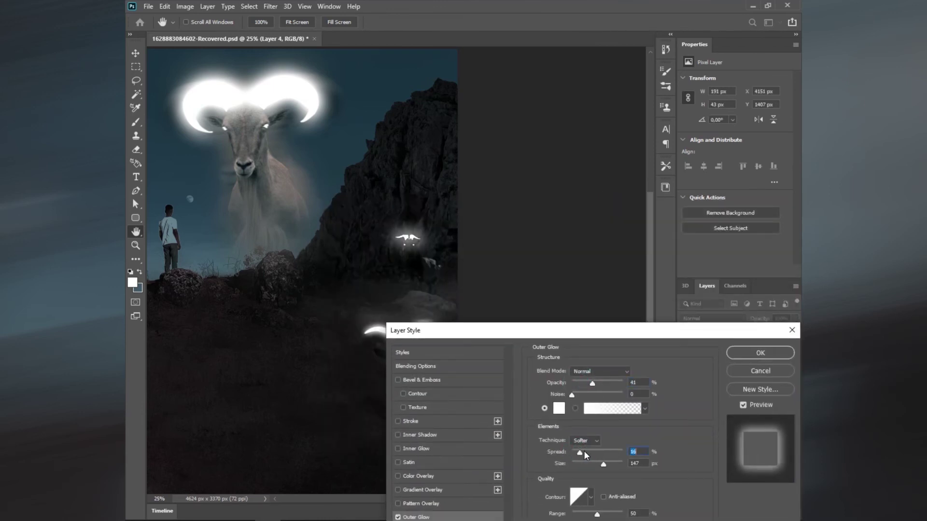
left_click_drag(583, 383, 582, 383)
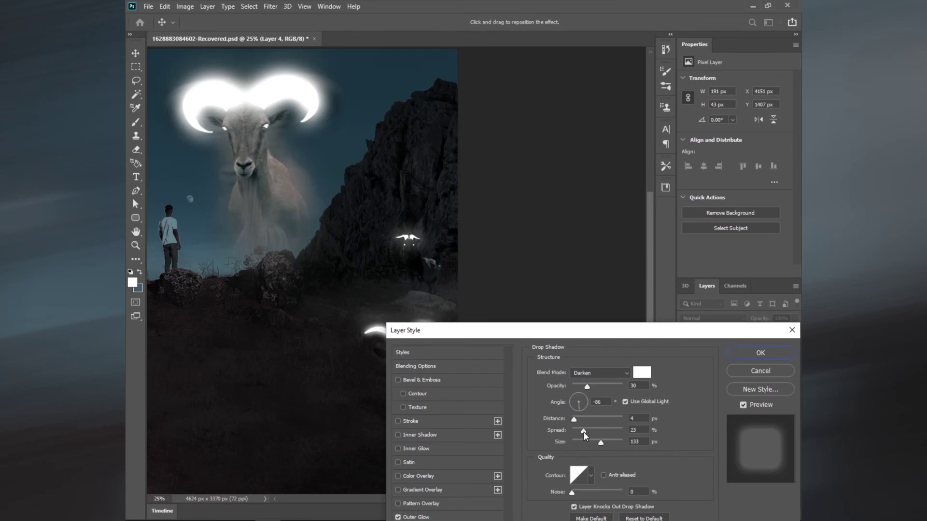
left_click(416, 517)
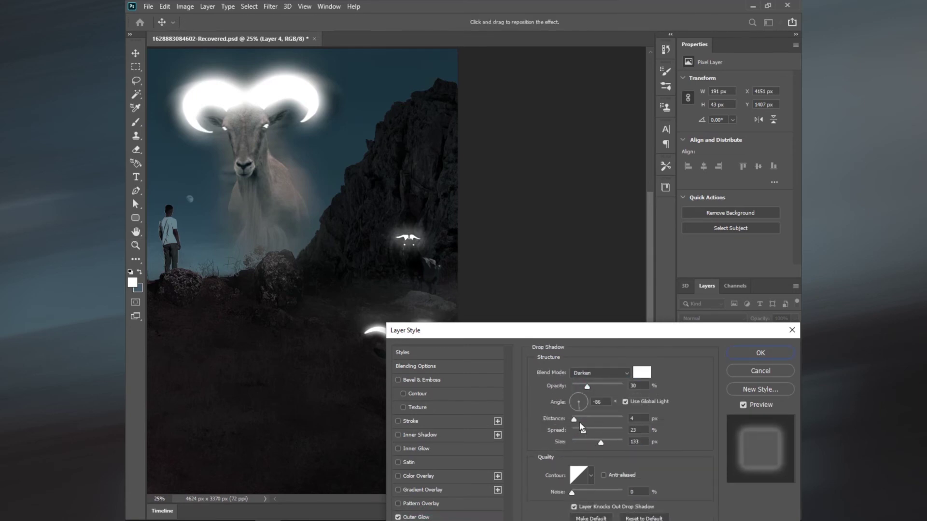
Set the Drop Shadow to distance 12 px, spread 36%, size 144 px and confirm.
left_click_drag(575, 418, 581, 418)
left_click(591, 428)
mouse_move(591, 442)
left_mouse_down()
mouse_move(612, 442)
mouse_move(603, 443)
left_mouse_up()
left_click_drag(599, 330, 487, 256)
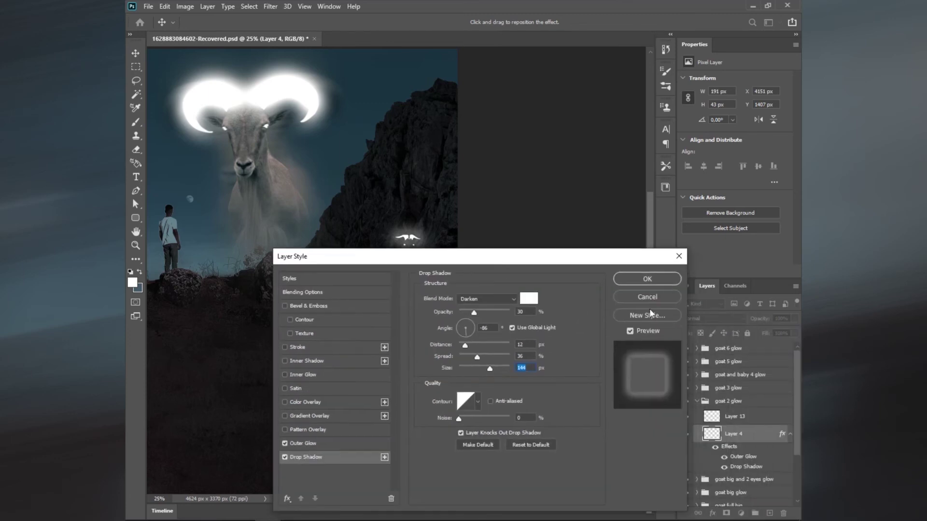
left_click(660, 279)
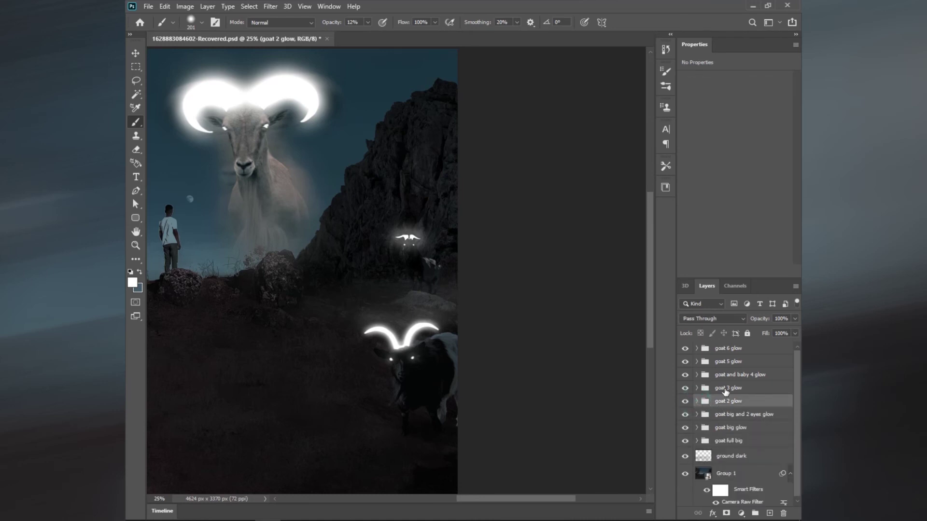
Apply a Motion Blur at angle 0, distance 20, to Layer 5 in goat 3 glow.
left_click(702, 388)
left_click(685, 388)
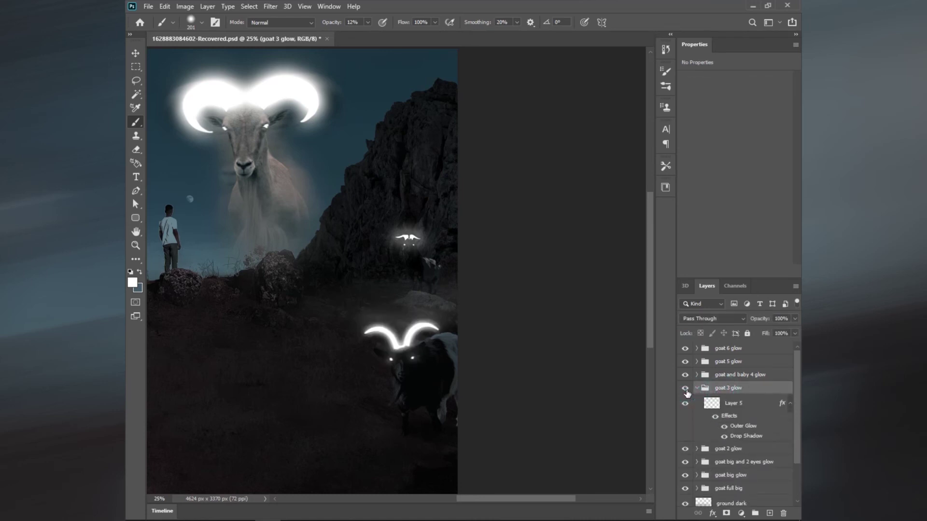
left_click(744, 400)
scroll(435, 193, "right", 2)
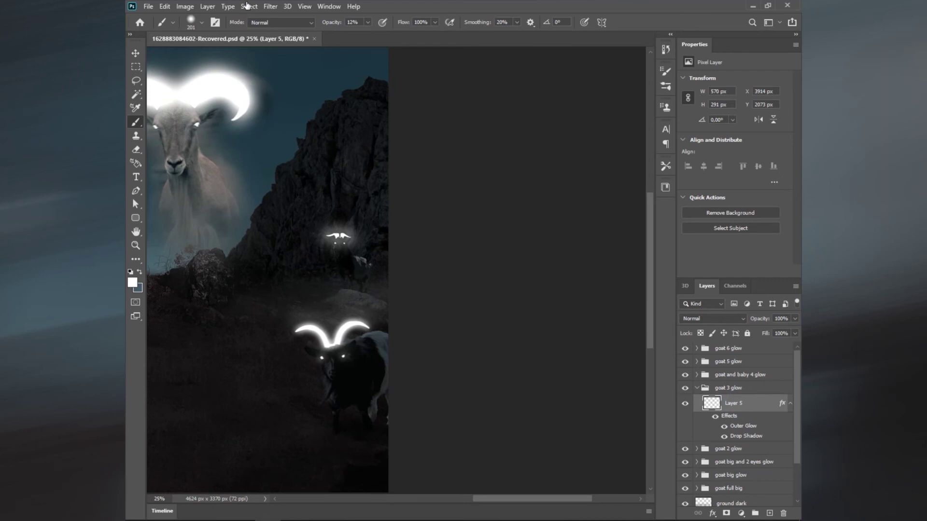
left_click(265, 6)
mouse_move(328, 126)
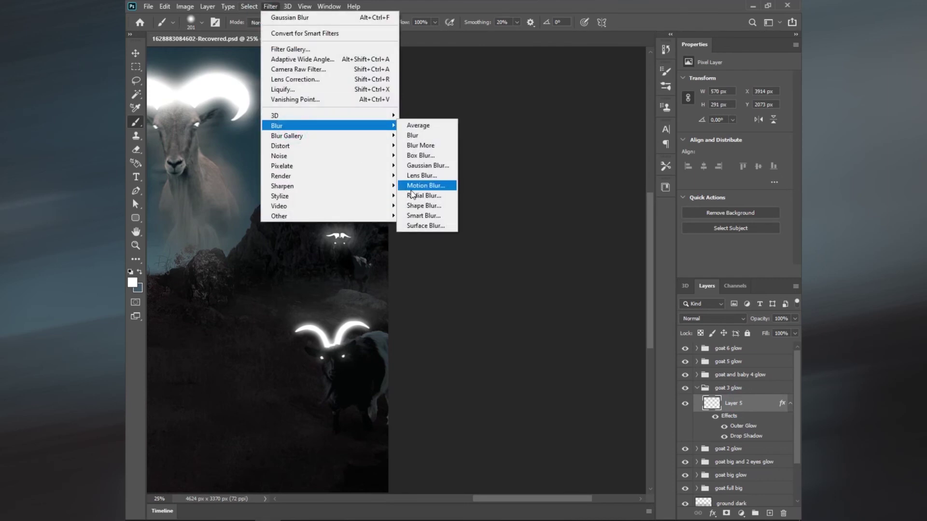
left_click(419, 185)
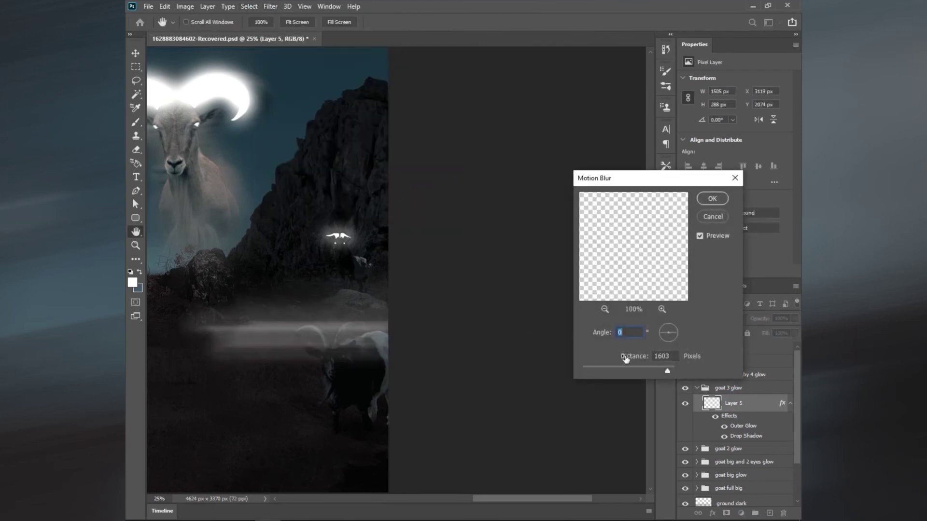
left_click(607, 369)
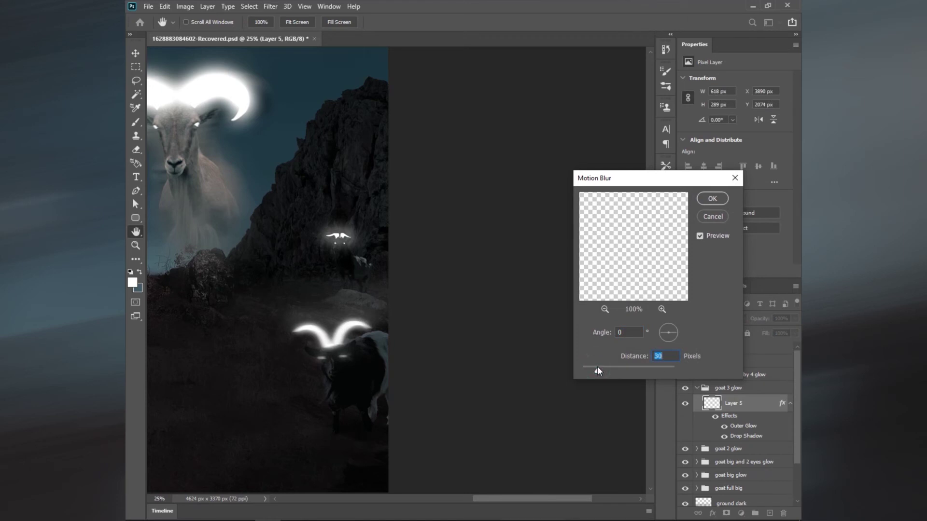
mouse_move(598, 366)
left_mouse_down()
mouse_move(586, 368)
mouse_move(597, 384)
left_mouse_up()
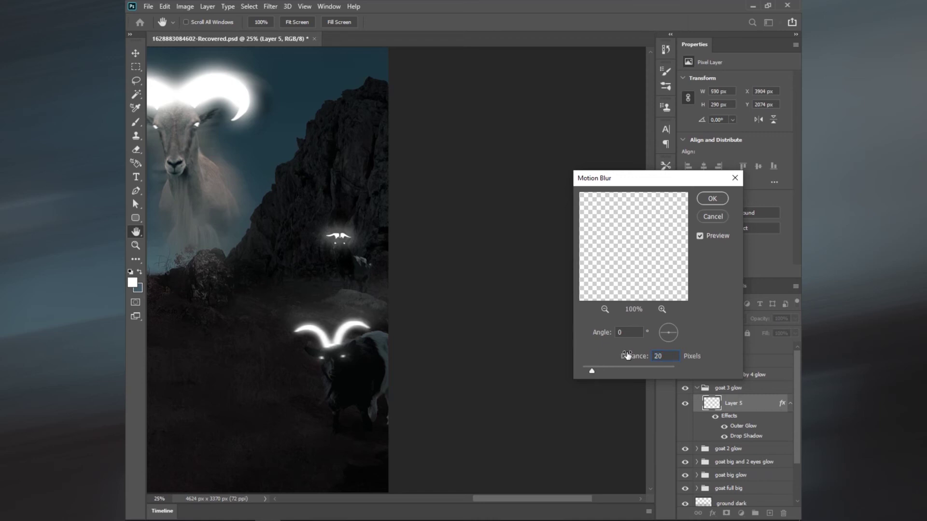
left_click(711, 199)
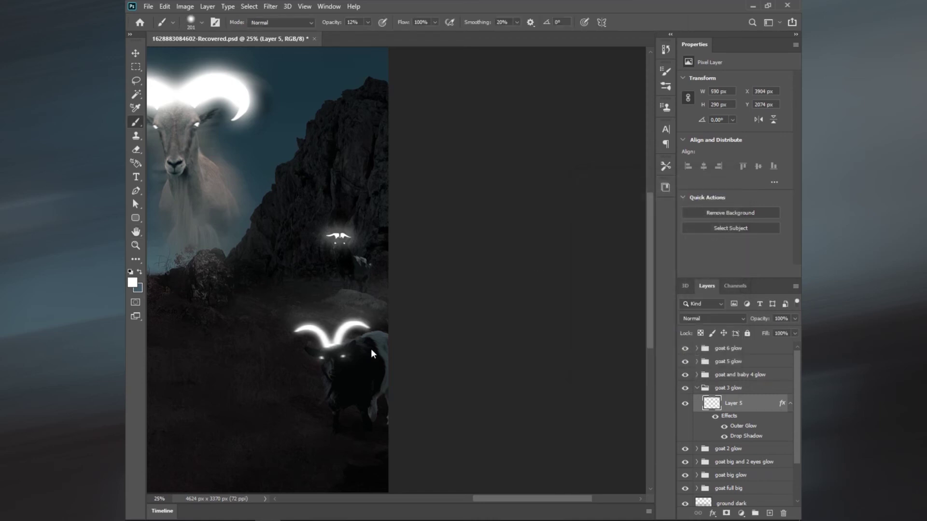
left_click_drag(328, 386, 374, 263)
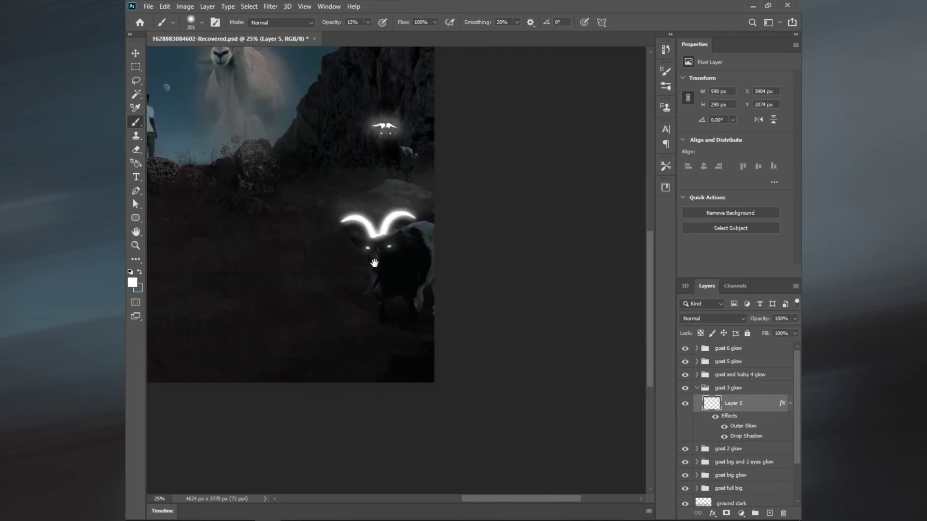
Add a new layer and paint broad soft grey mist around the goat's legs.
left_click(769, 513)
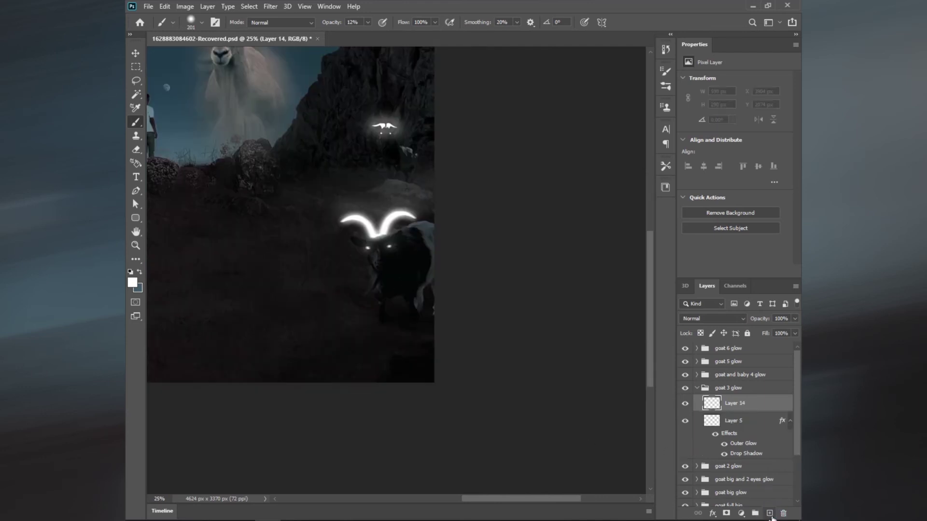
right_click(425, 306, "alt")
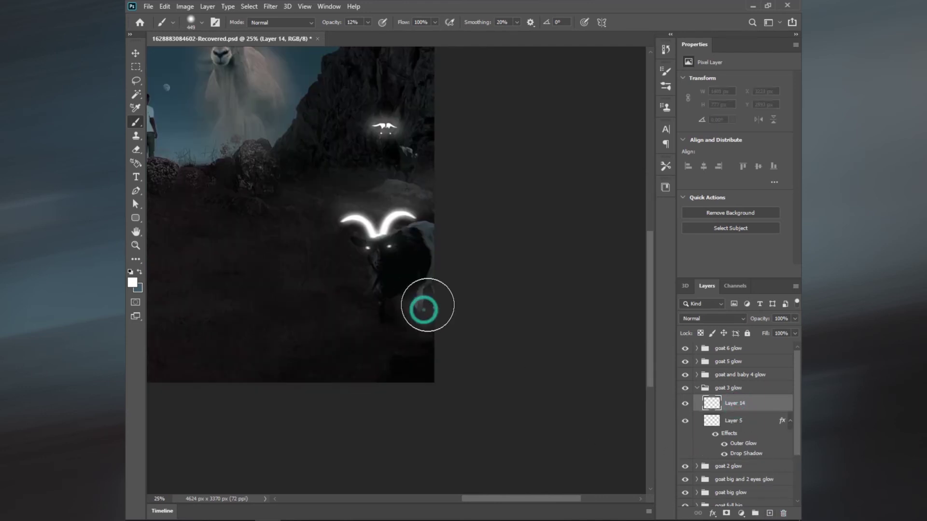
left_click_drag(419, 353, 304, 350)
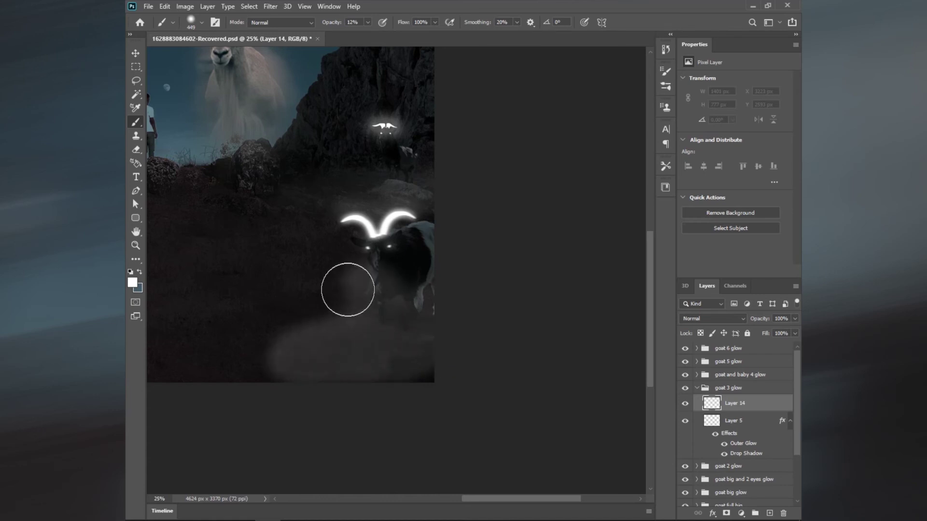
left_click_drag(398, 310, 361, 333)
left_click_drag(324, 271, 355, 362)
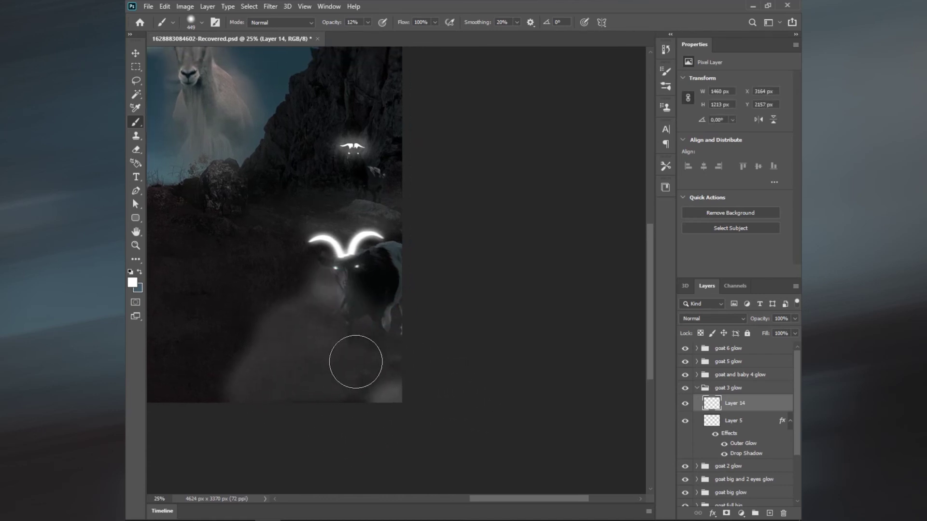
Smear the mist horizontally with a Motion Blur of distance 2000.
left_click(270, 6)
mouse_move(290, 125)
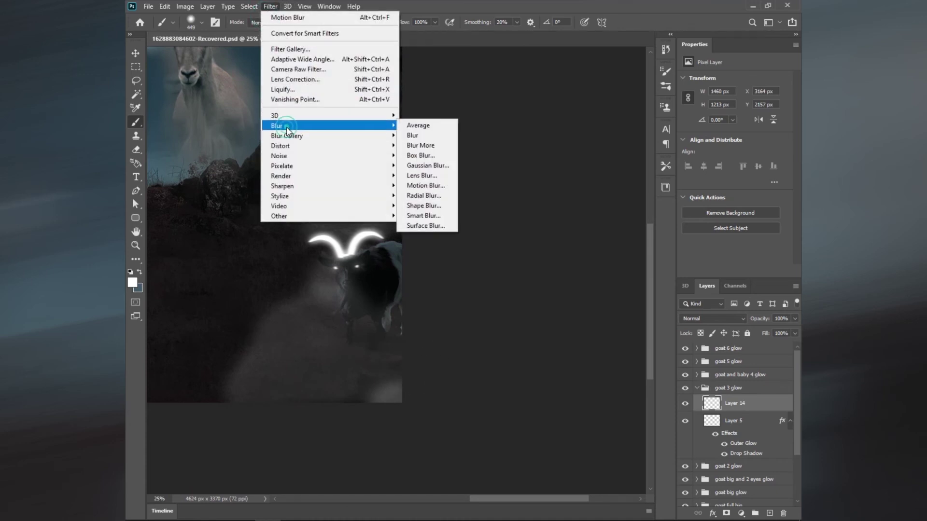
left_click(424, 185)
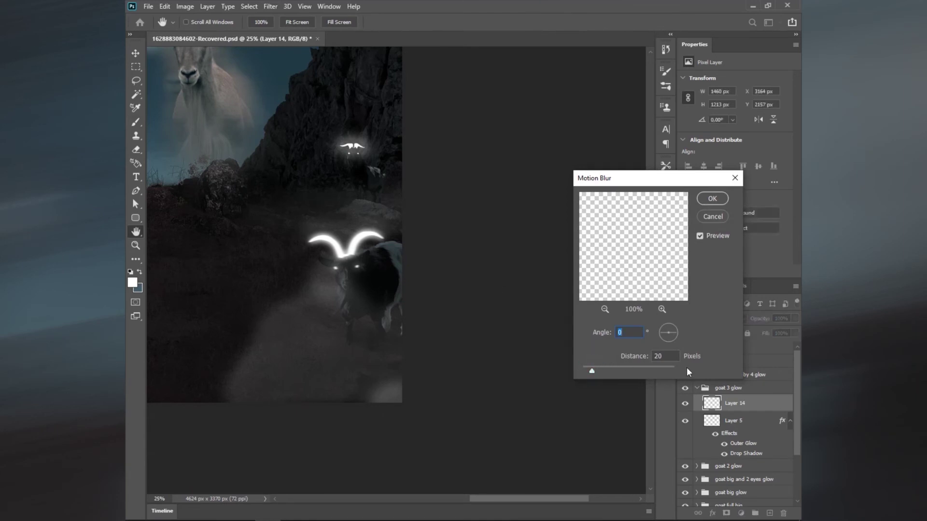
left_click_drag(591, 371, 706, 370)
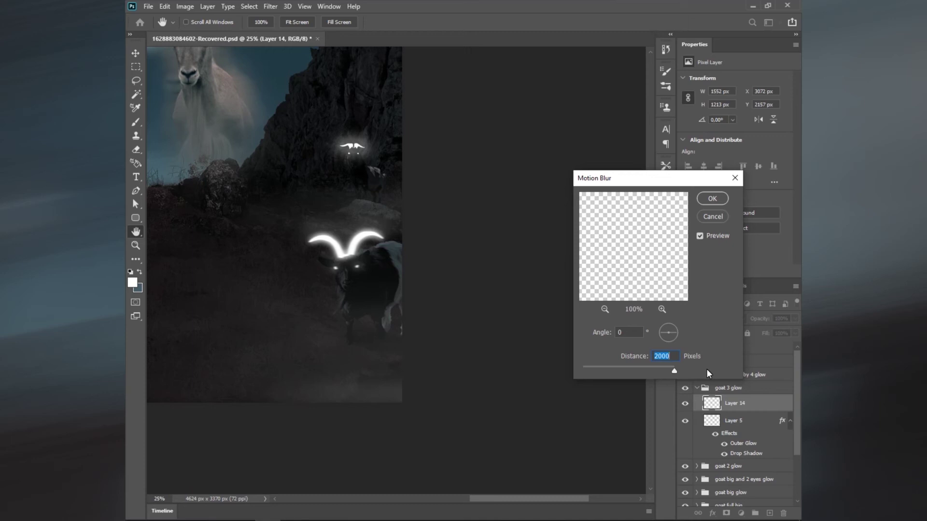
left_click(713, 199)
key("b")
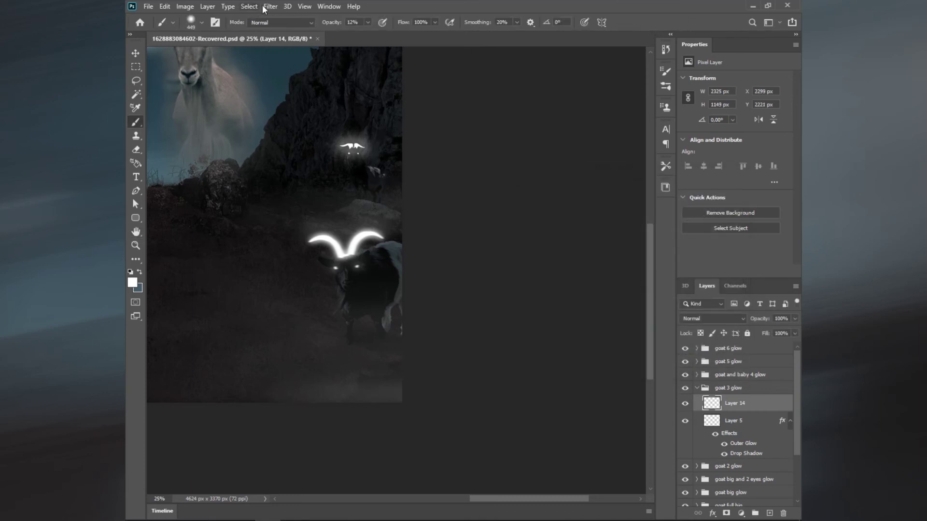
Soften the mist with a 55.3 px Gaussian Blur and fit the image to the window.
left_click(265, 8)
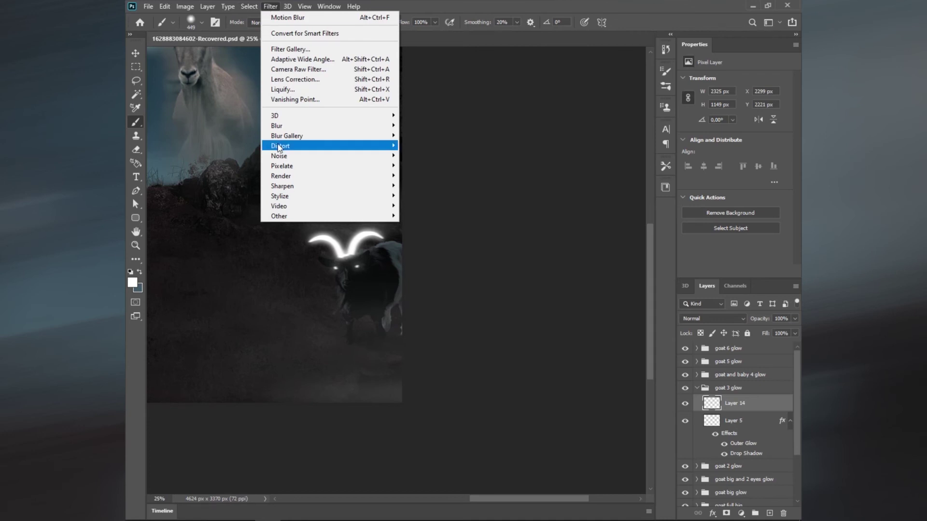
mouse_move(277, 125)
left_click(421, 169)
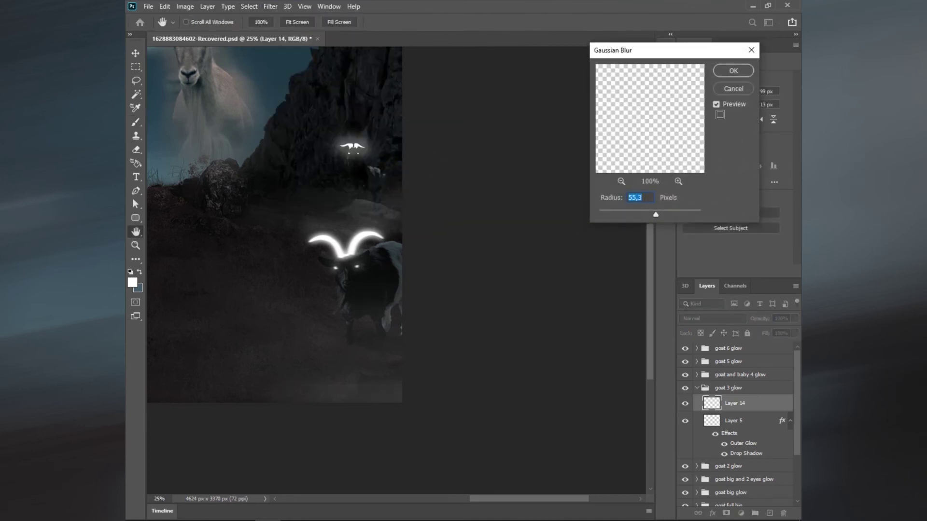
left_click(717, 104)
left_click(733, 71)
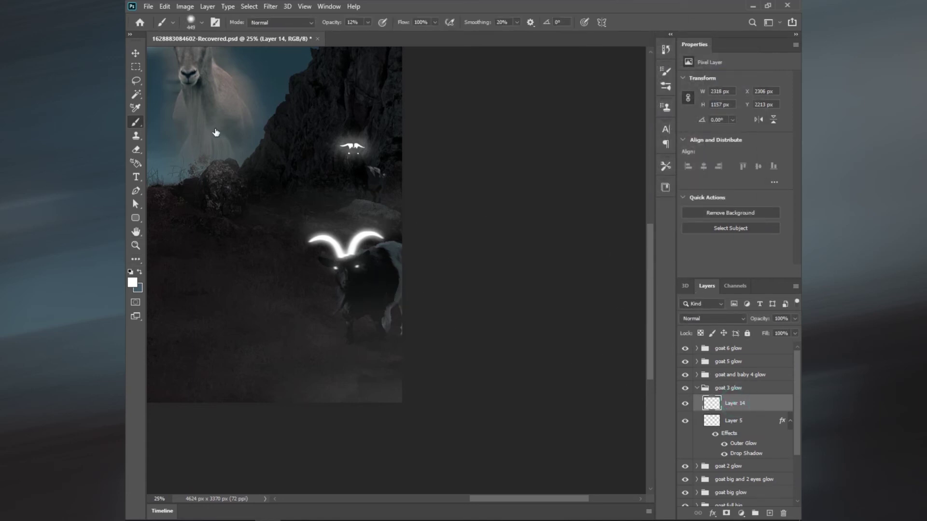
left_click(136, 150)
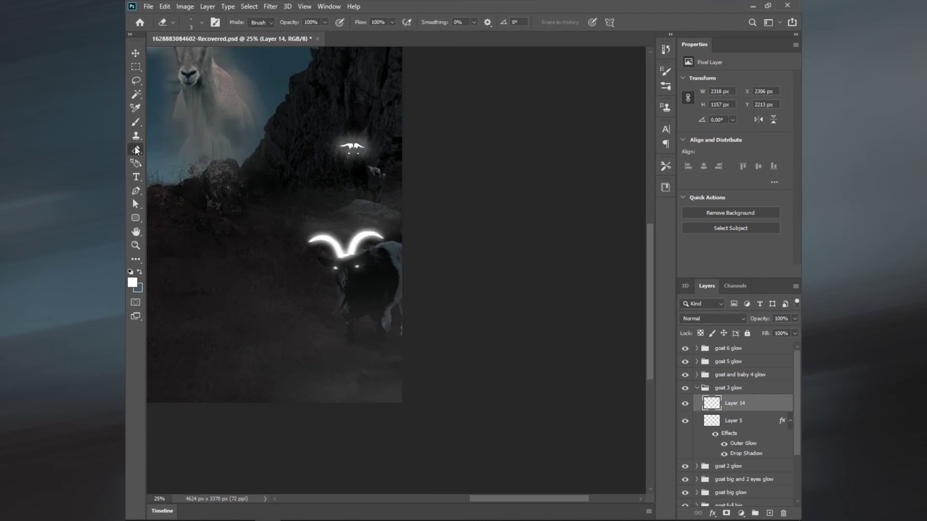
key("b")
key("ctrl+0")
Open the goat and baby 4 glow group, select the red horns layer, and set foreground to ff0000.
left_click(697, 388)
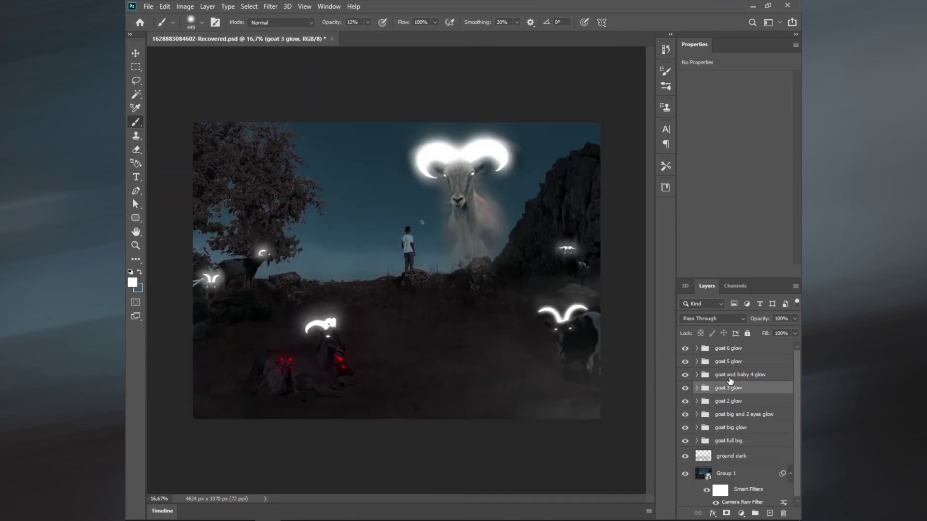
left_click(738, 375)
left_click(697, 375)
left_click(741, 393)
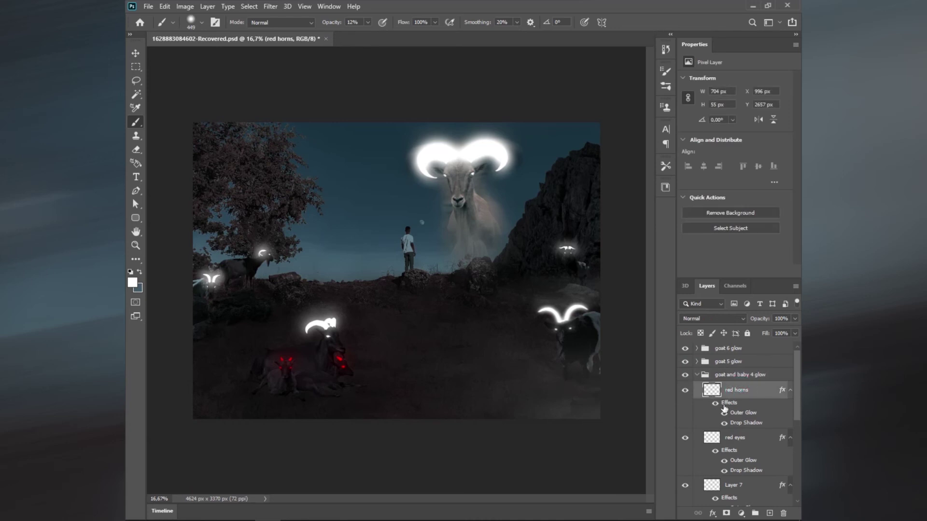
left_click(132, 283)
left_click(556, 289)
type("ff0000")
left_click(713, 247)
key("b")
Paint a soft red glow along the image bottom on a new layer and motion-blur it.
left_click(768, 514)
mouse_move(278, 405)
left_mouse_down()
mouse_move(268, 405)
mouse_move(371, 400)
left_mouse_up()
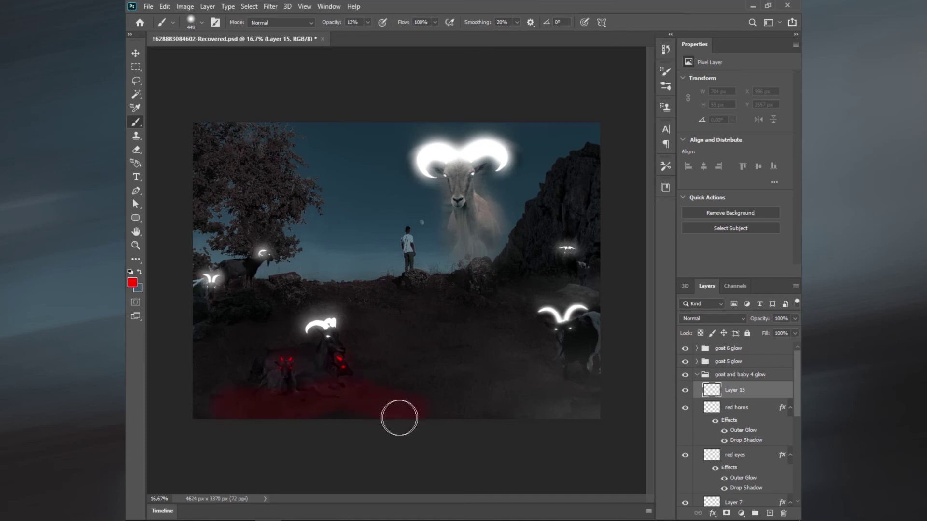
left_click_drag(371, 400, 319, 437)
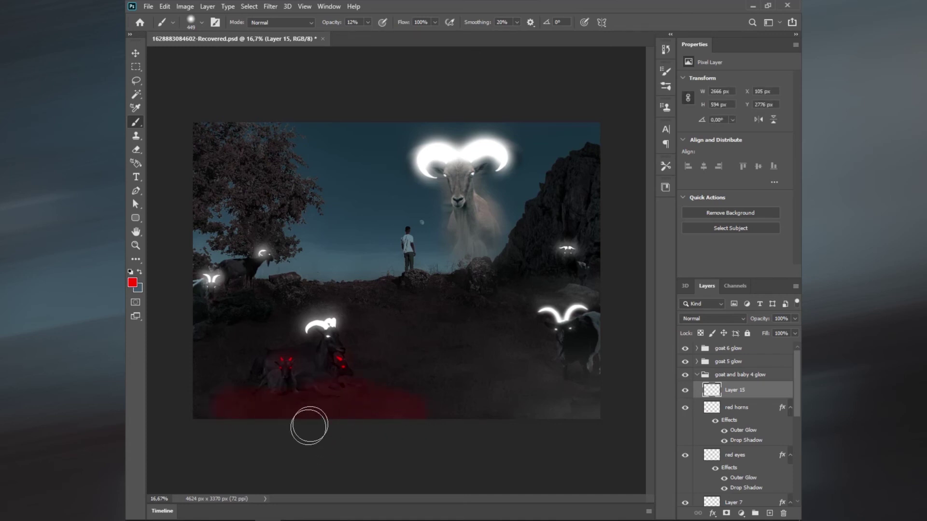
left_click(270, 6)
left_click(298, 125)
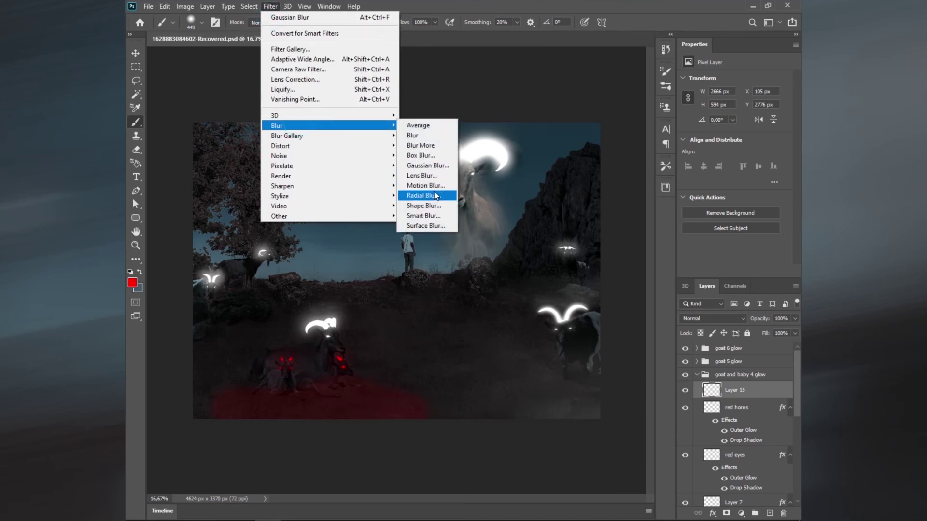
left_click(427, 185)
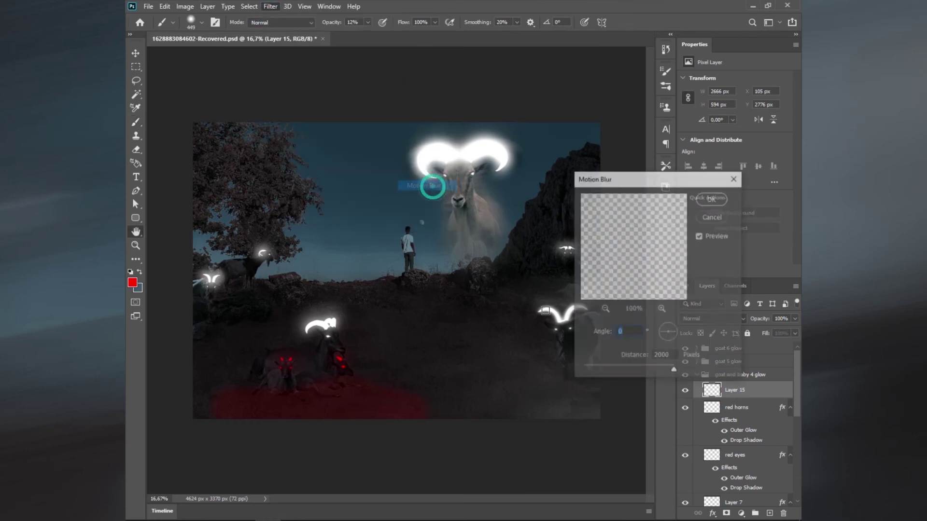
left_click(711, 199)
key("b")
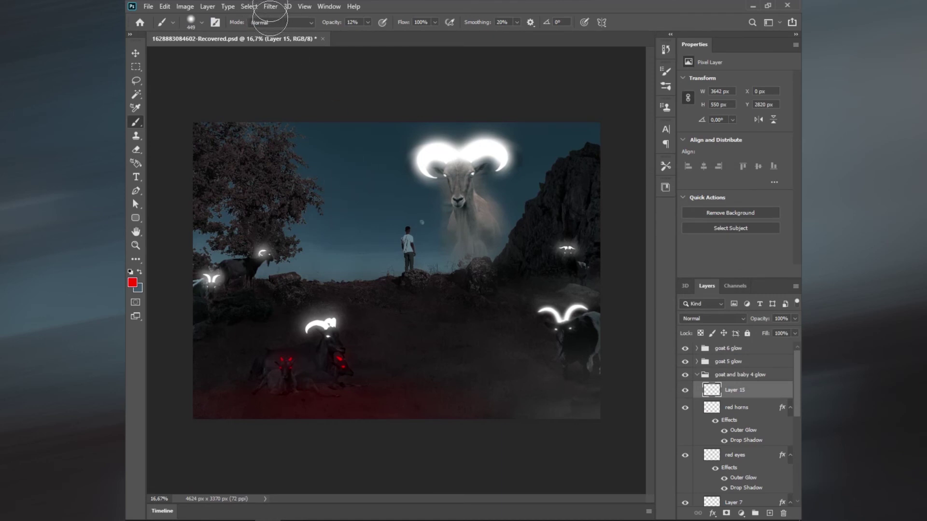
Gaussian-blur the haze at radius 55.3 and blend it as Screen at 84% opacity, 70% fill.
key("alt+t")
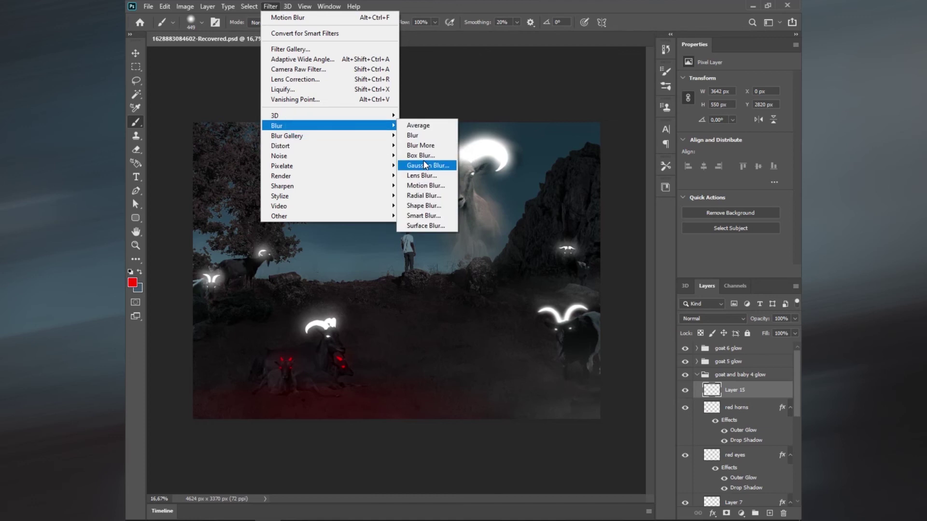
left_click(425, 166)
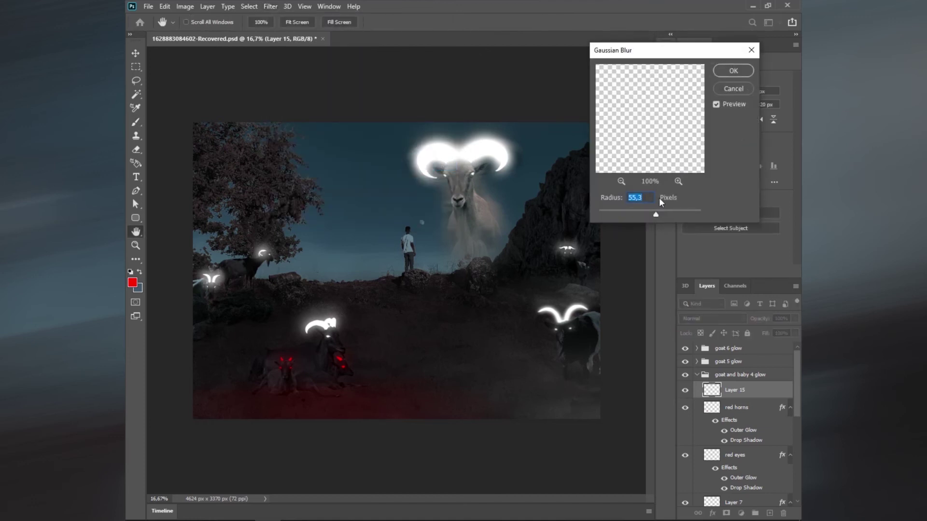
left_click(734, 71)
left_click_drag(760, 320, 753, 321)
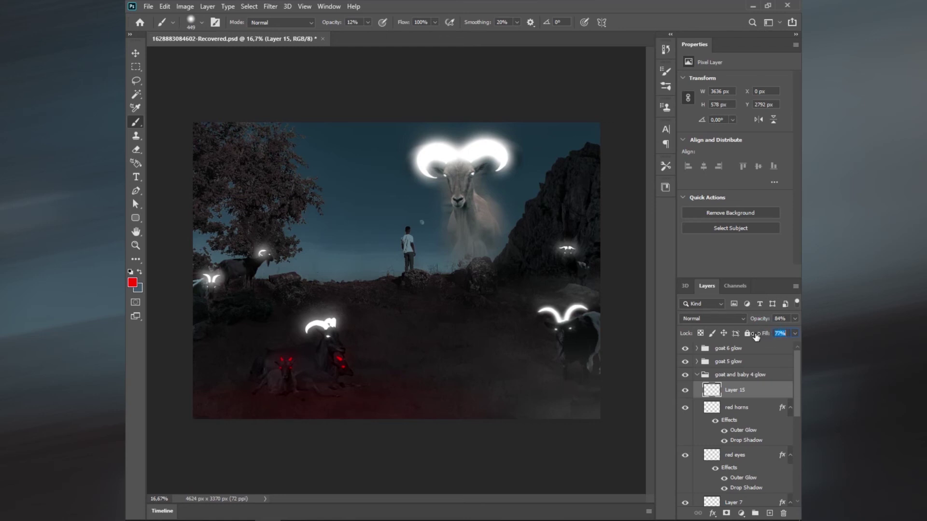
left_click(714, 319)
left_click(691, 287)
key("Down")
key("Down")
key("Down")
key("Down")
key("Down")
key("Down")
Erase parts of the haze near the image bottom at 5% tool opacity.
left_click_drag(335, 25, 332, 25)
key("e")
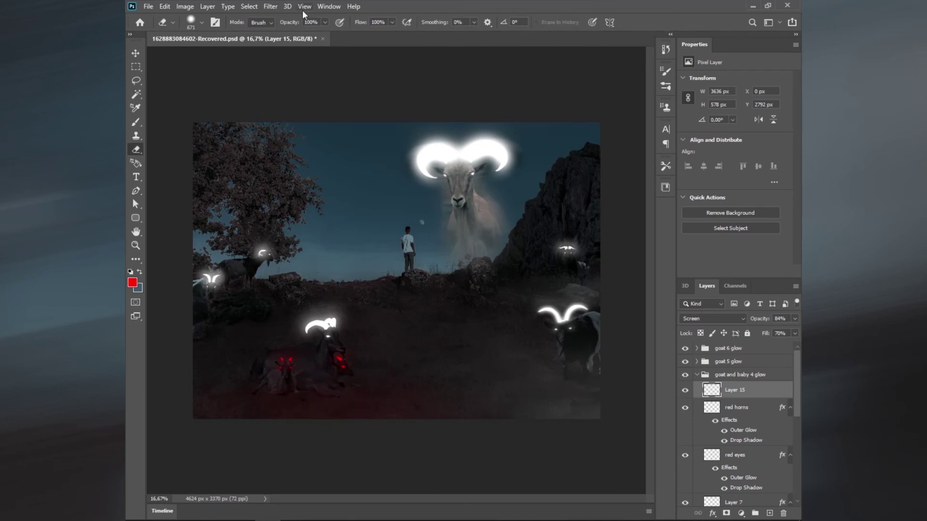
left_click(263, 408)
left_click(447, 404)
left_click(353, 387)
key("b")
left_click(220, 425)
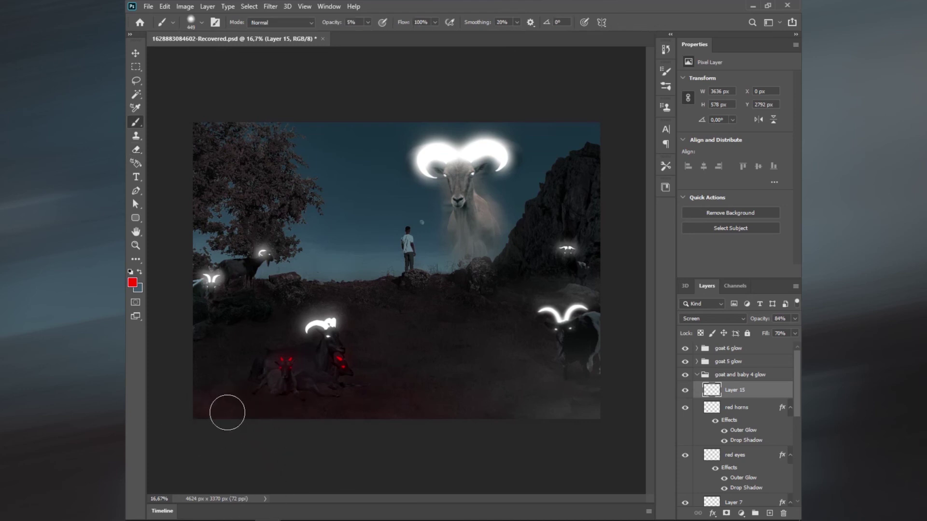
On a new layer, paint white haze beside the horned goat with a 281 px soft brush.
left_click(735, 393)
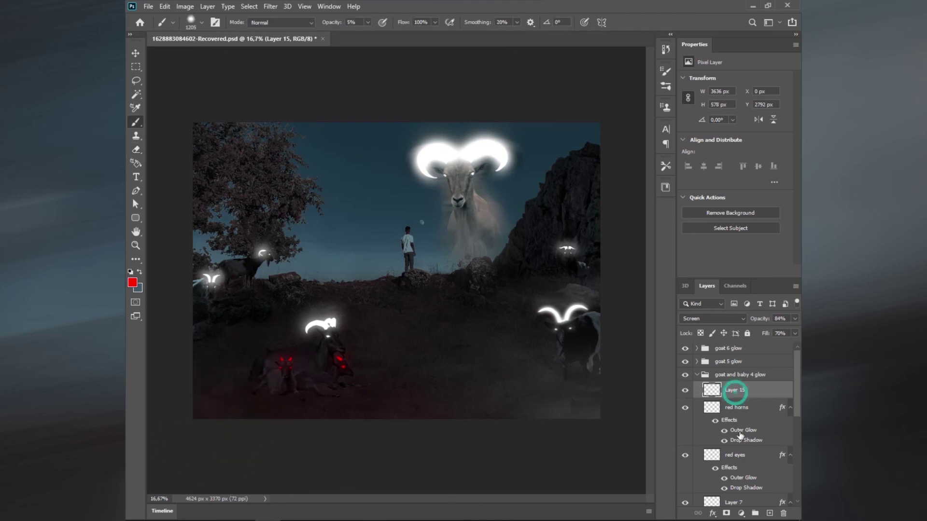
left_click(769, 513)
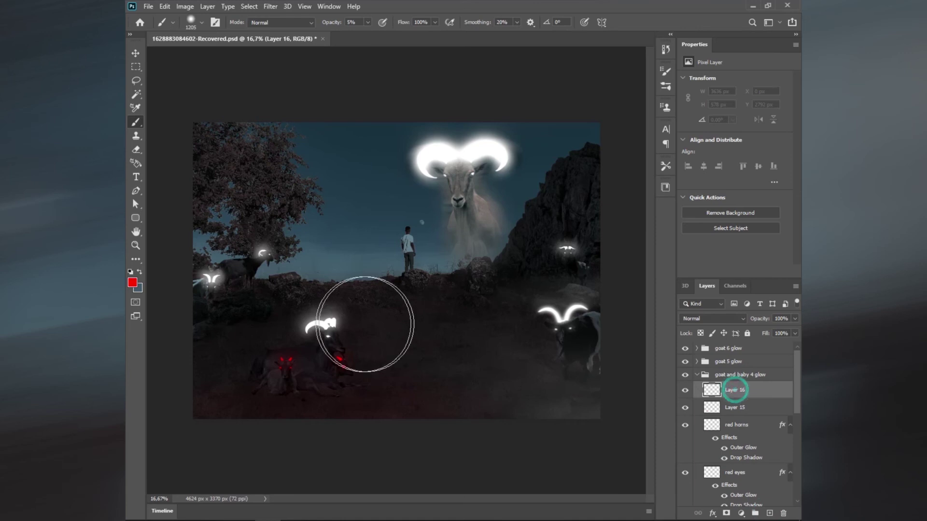
left_click(131, 282)
left_click(729, 251)
left_click_drag(336, 329, 329, 329)
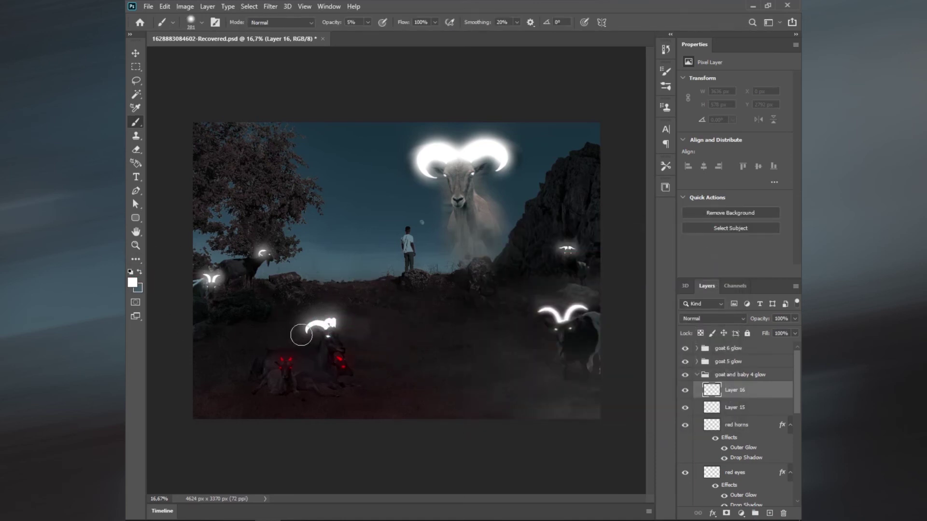
left_click_drag(386, 351, 366, 323)
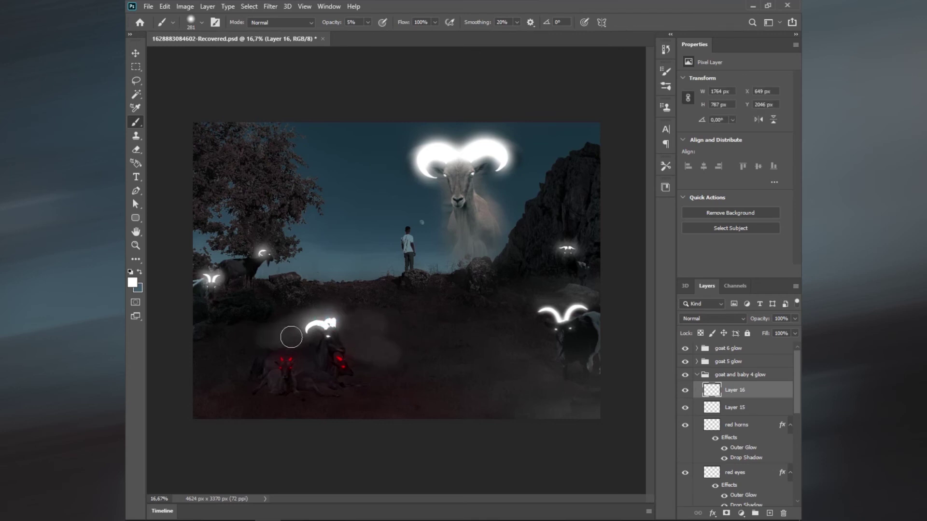
Give the mist a Motion Blur of 2000 and a 5 px Gaussian Blur, then collapse the group.
left_click(270, 7)
mouse_move(276, 125)
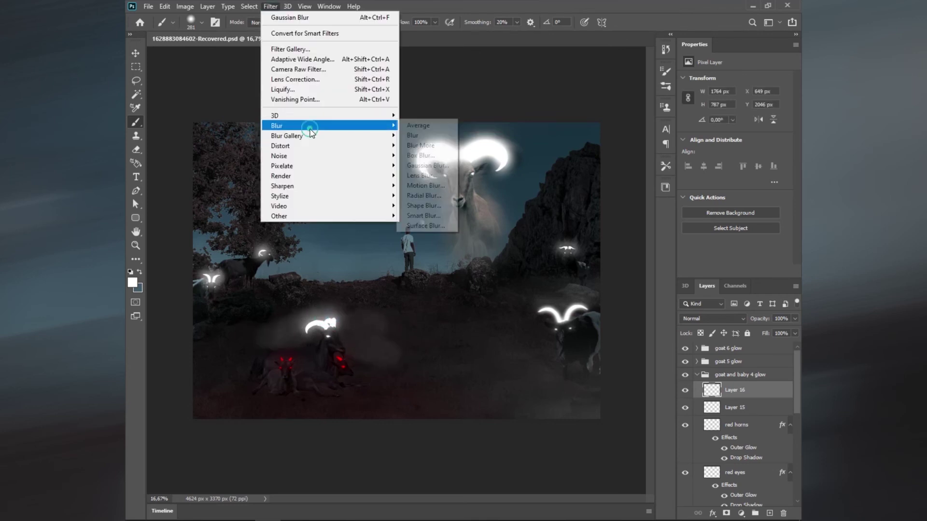
left_click(427, 185)
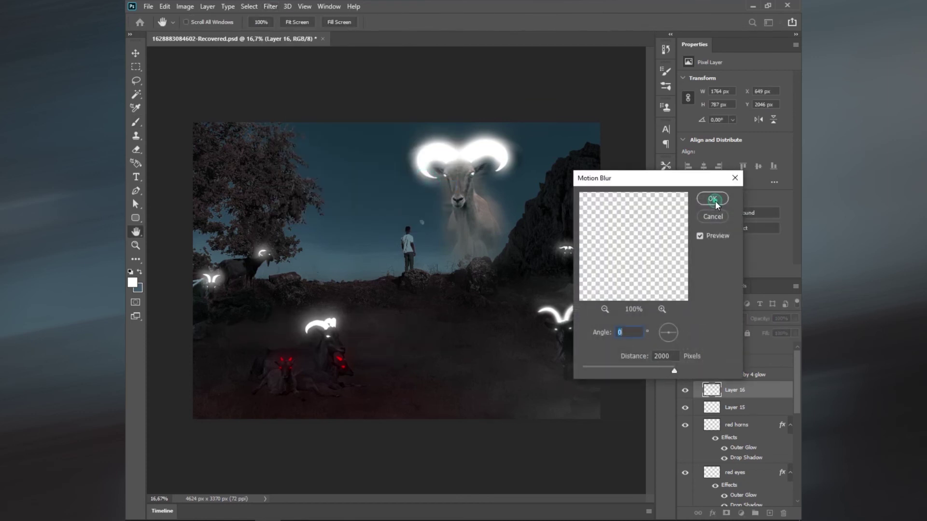
left_click(712, 199)
key("b")
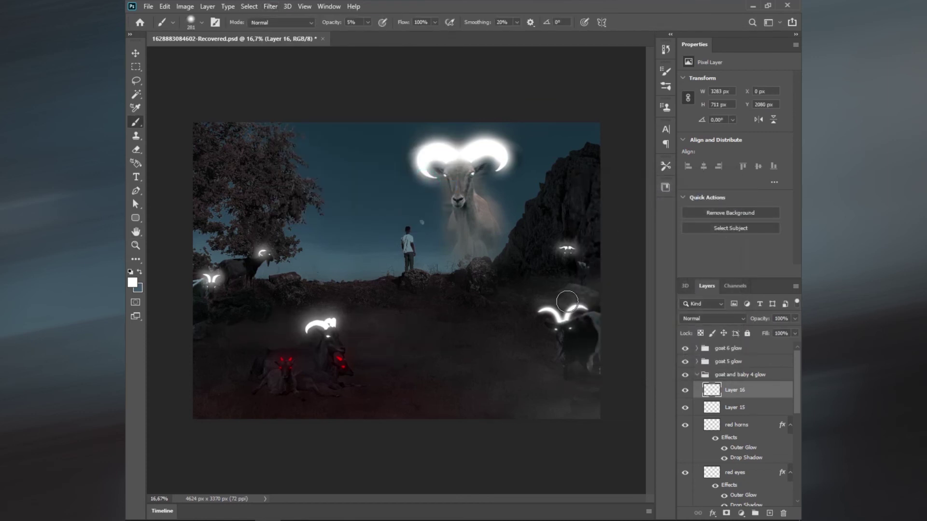
left_click(270, 6)
mouse_move(277, 125)
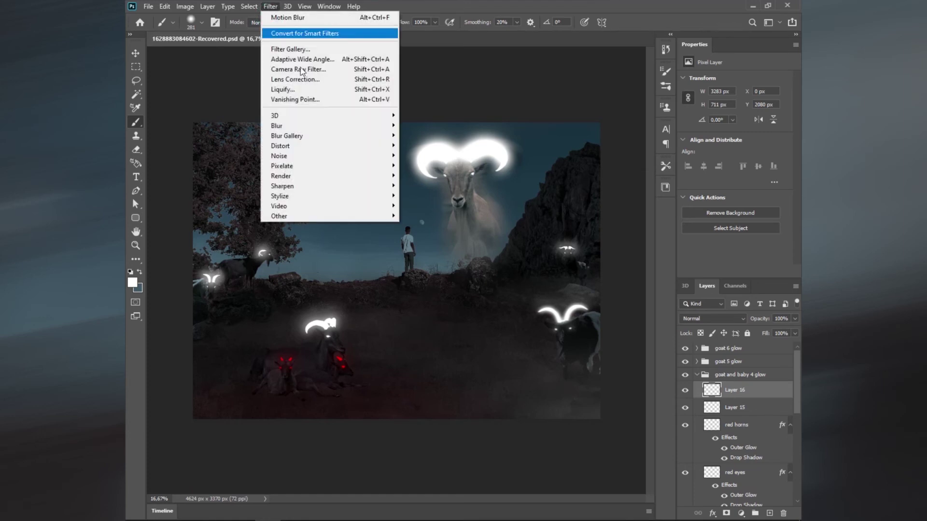
left_click(427, 165)
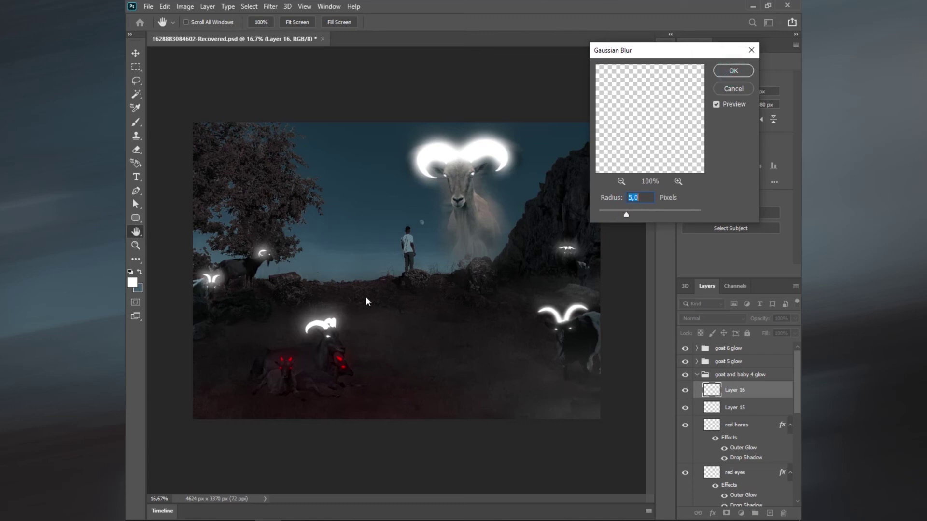
key("Return")
key("b")
left_click(697, 375)
left_click(698, 363)
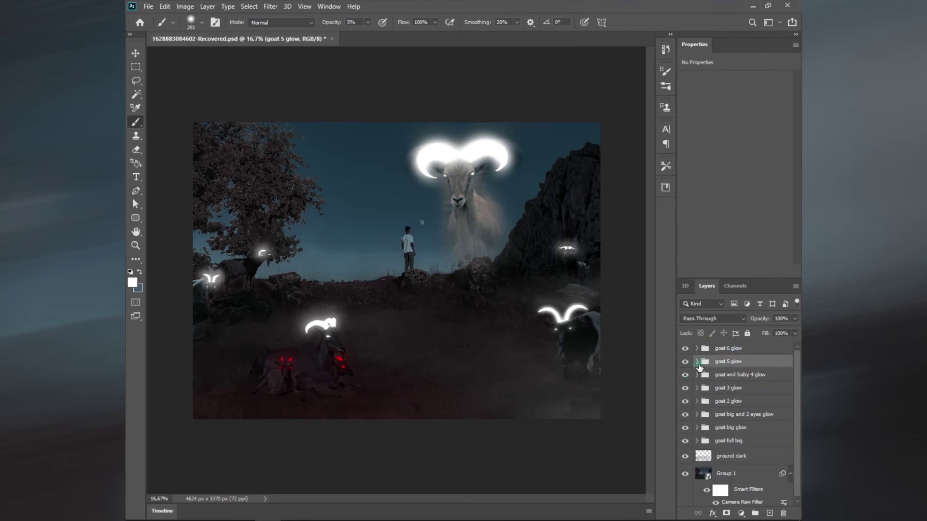
In goat 5 glow, add a new layer and brush white haze over the rocks below the goat.
left_click(697, 362)
left_click(769, 513)
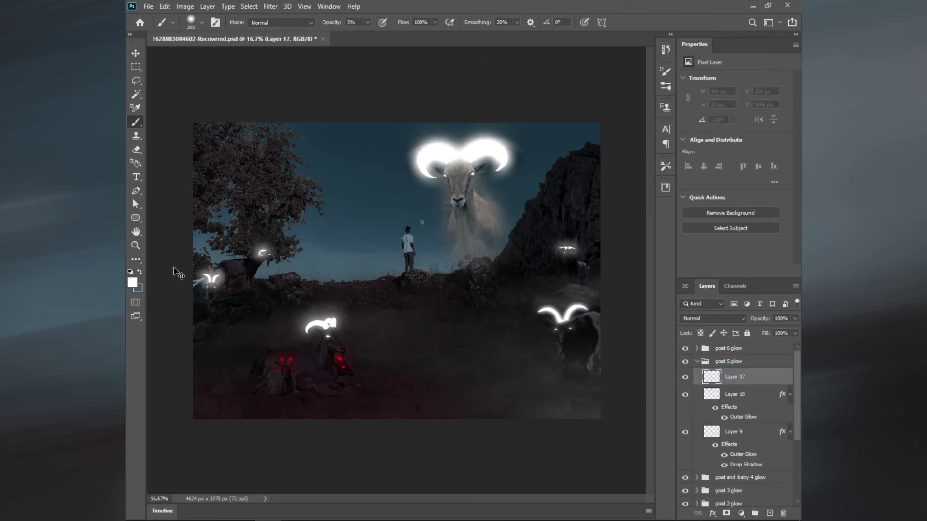
key("ctrl+plus")
key("ctrl+plus")
key("ctrl+plus")
left_click_drag(241, 283, 383, 265)
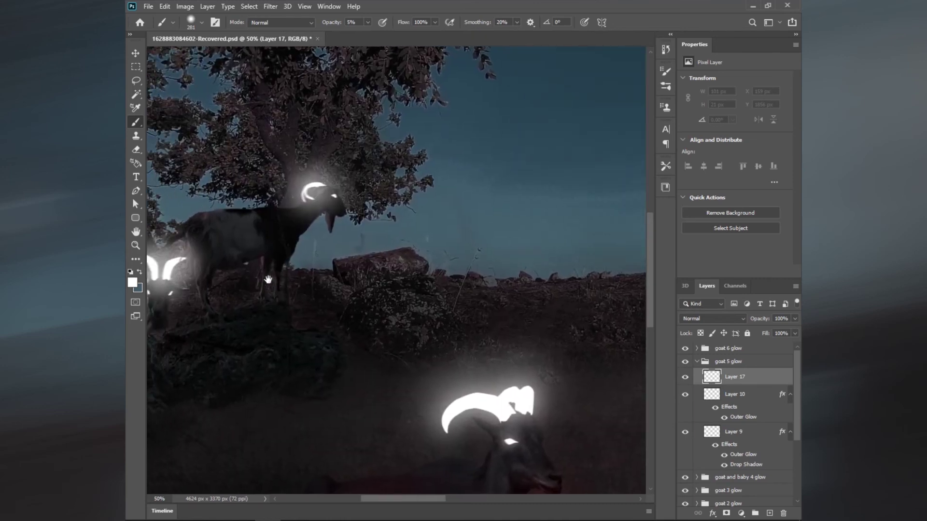
key("ctrl+plus")
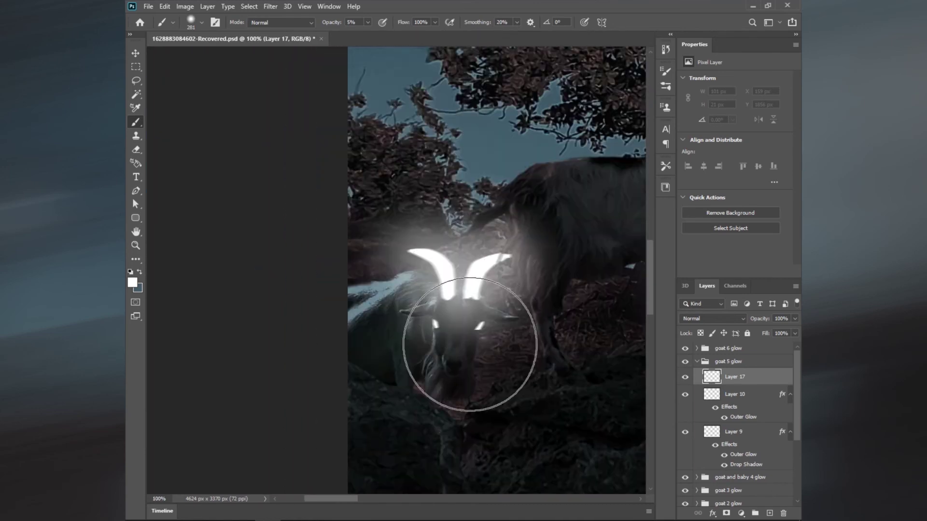
scroll(449, 347, "down", 2)
key("bracketleft")
key("bracketleft")
key("bracketleft")
mouse_move(368, 365)
left_mouse_down()
mouse_move(425, 397)
mouse_move(579, 394)
mouse_move(472, 352)
mouse_move(443, 326)
mouse_move(475, 424)
mouse_move(490, 263)
mouse_move(362, 269)
mouse_move(407, 294)
mouse_move(369, 324)
mouse_move(416, 259)
left_mouse_up()
key("e")
key("b")
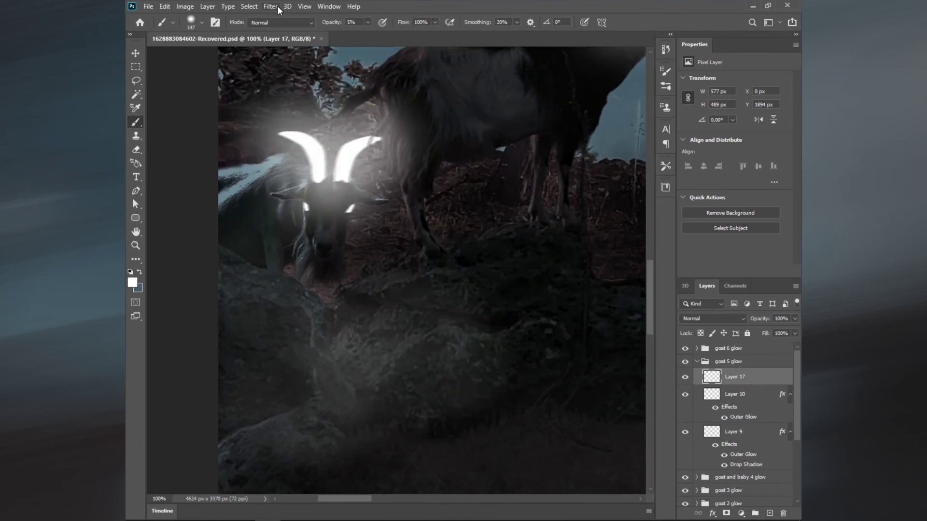
Motion-blur the rock haze; an extra haze stroke is tried and undone.
left_click(271, 7)
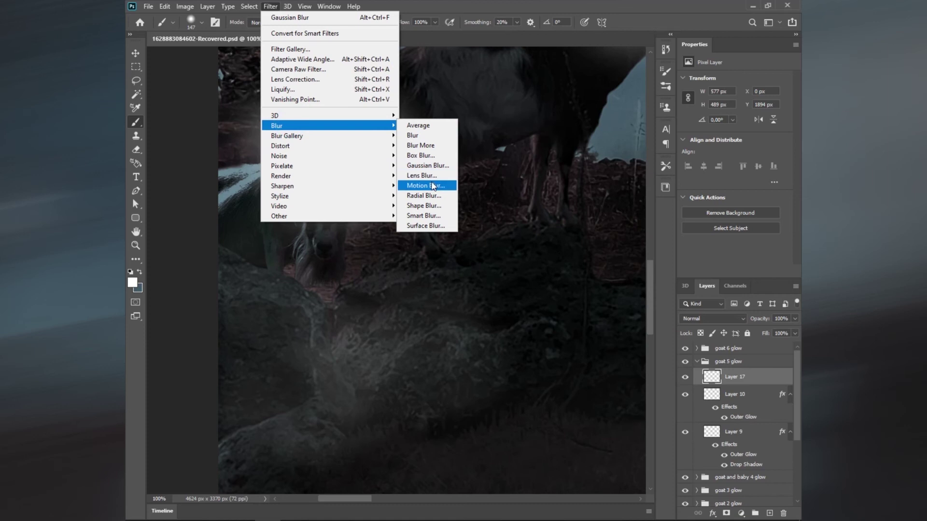
left_click(430, 186)
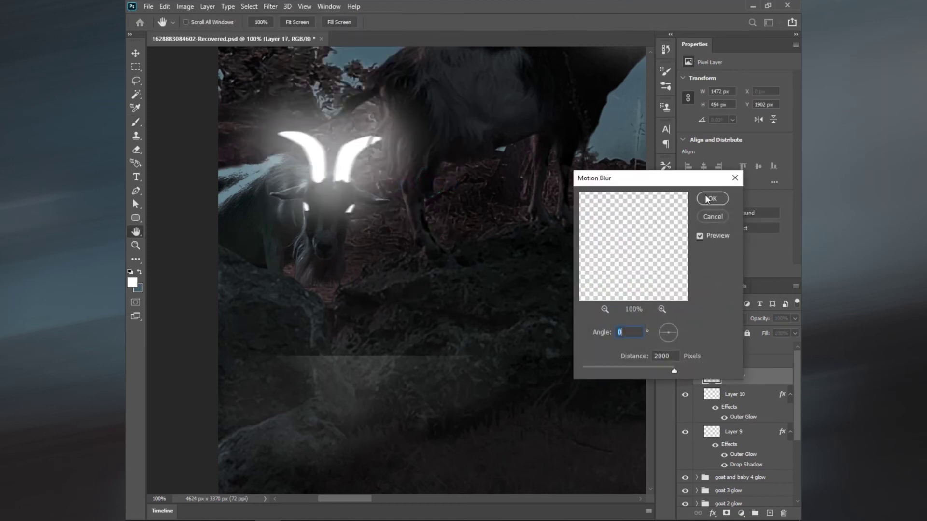
left_click(712, 198)
key("b")
left_click_drag(490, 372, 373, 206)
mouse_move(316, 250)
left_mouse_down()
mouse_move(335, 253)
mouse_move(327, 219)
mouse_move(274, 332)
mouse_move(314, 307)
mouse_move(357, 331)
left_mouse_up()
key("ctrl+0")
key("ctrl+z")
key("ctrl+z")
key("ctrl+z")
key("ctrl+z")
key("ctrl+z")
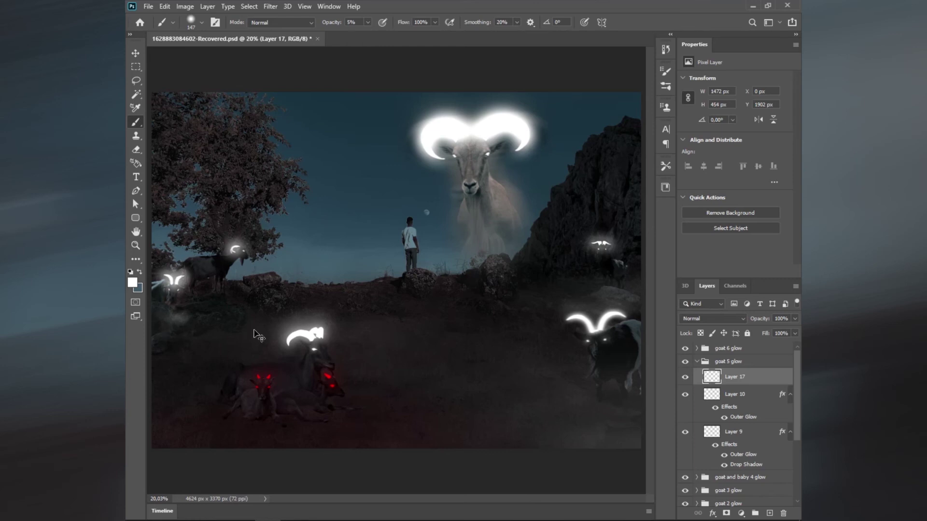
Shrink the brush and zoom in on the lower-left goats.
left_click_drag(185, 304, 179, 311)
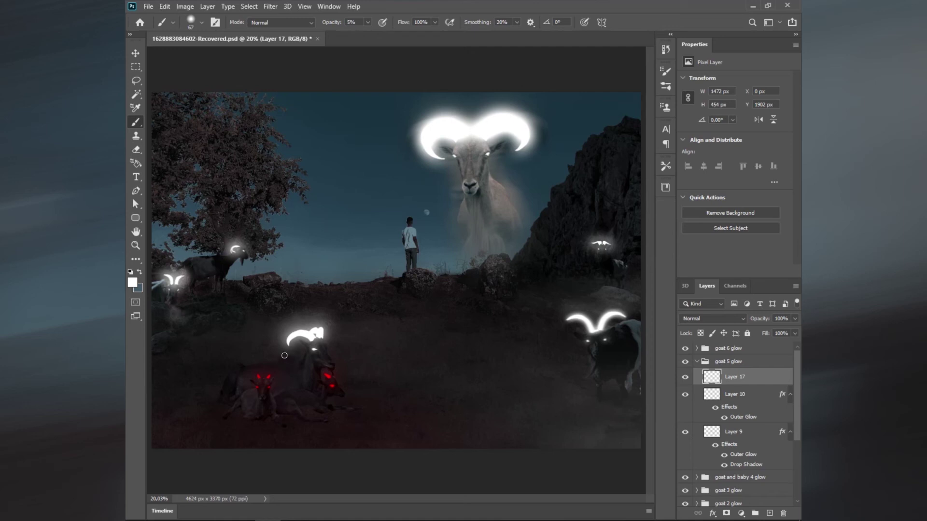
key("ctrl+plus")
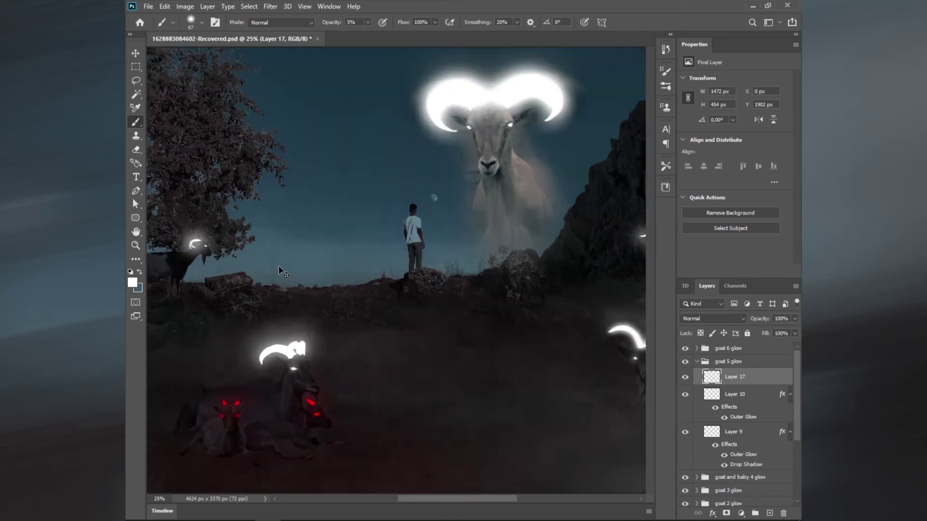
key("ctrl+plus")
left_click_drag(210, 290, 468, 198)
Add Layer 18 in goat 6 glow with white haze near the tree goat, motion-blurred at distance 239.
left_click(696, 361)
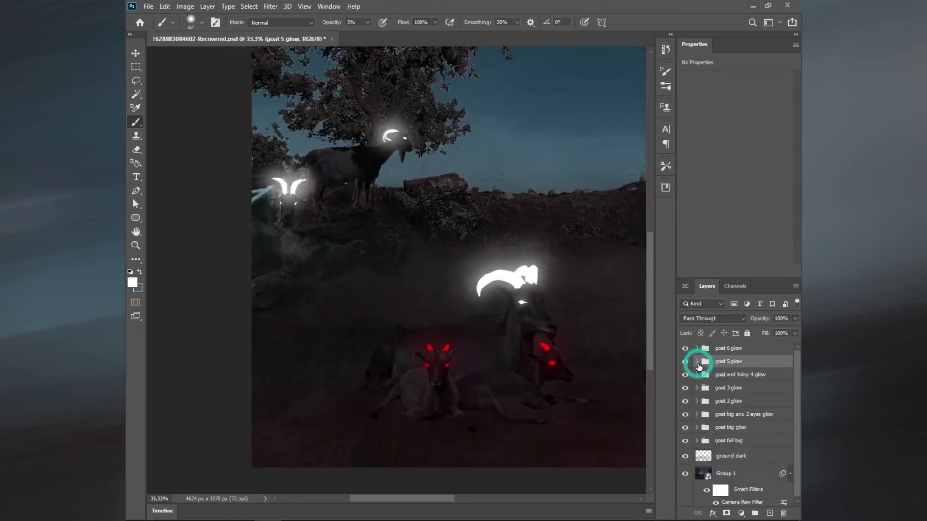
left_click(719, 348)
left_click(770, 513)
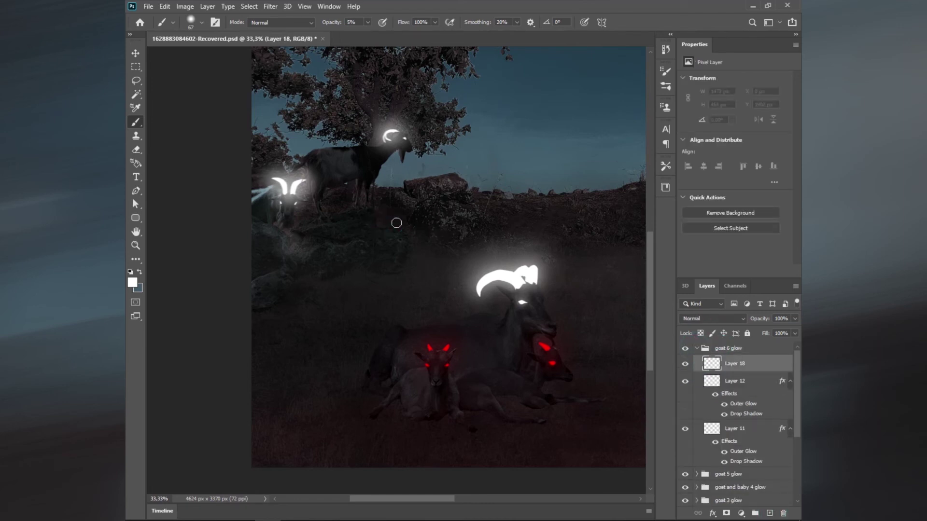
left_click_drag(392, 220, 383, 217)
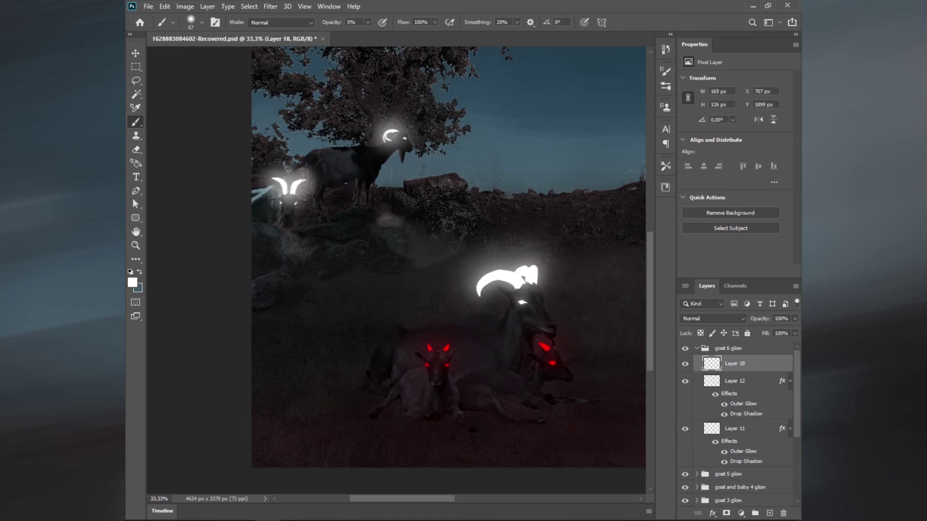
left_click(271, 6)
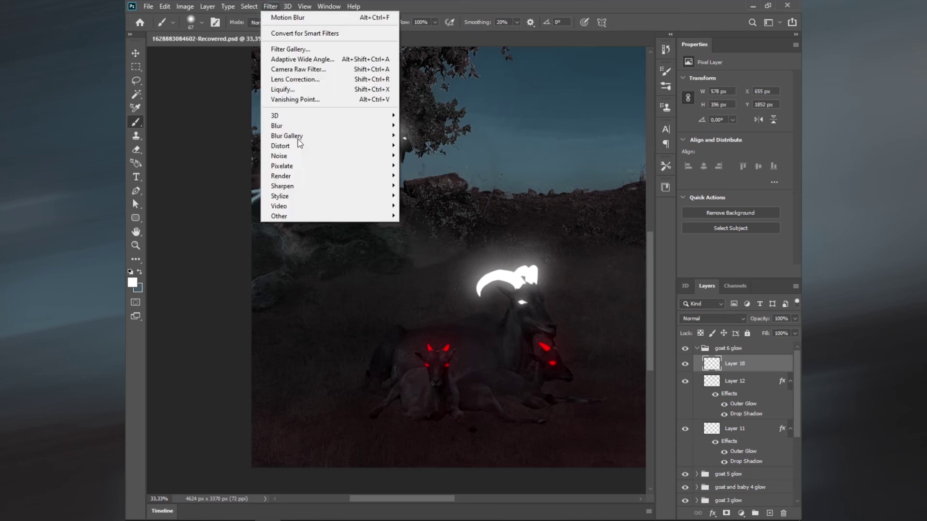
left_click(424, 184)
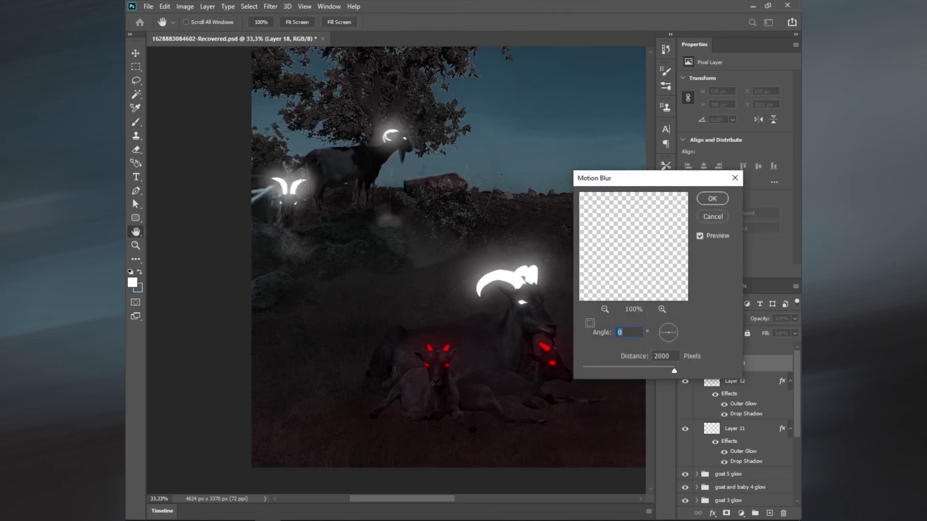
left_click(621, 371)
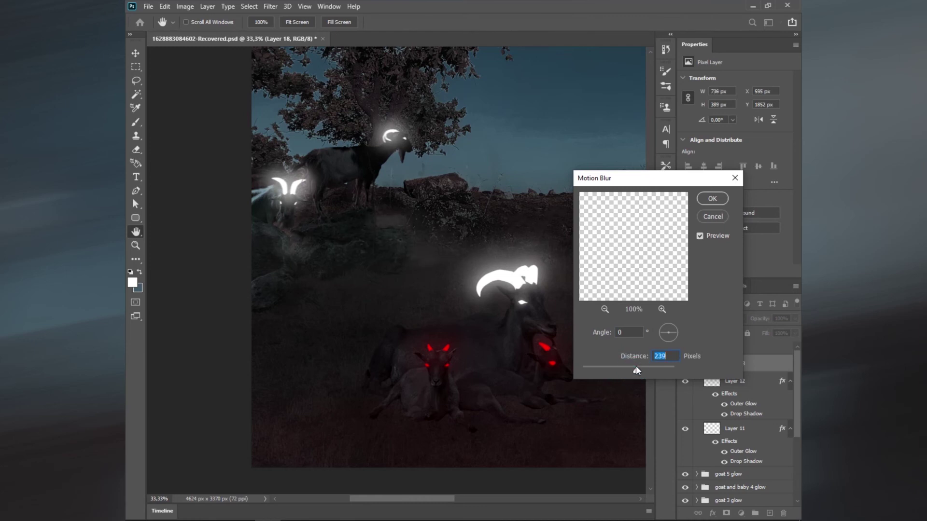
left_click(709, 200)
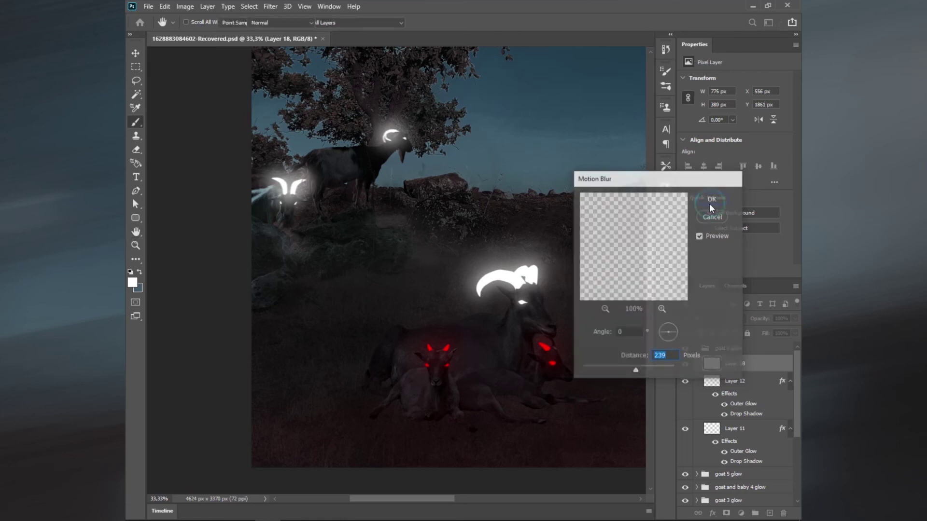
key("b")
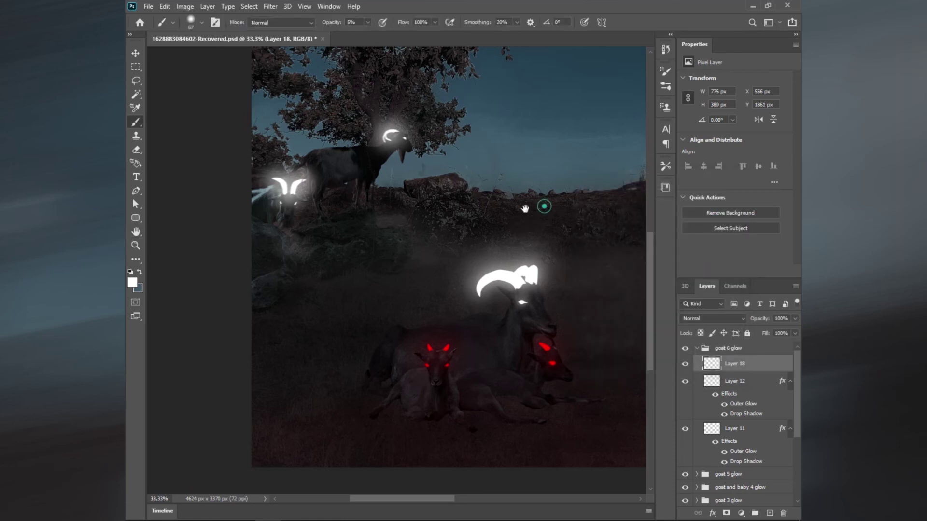
Collapse the goat 6 glow group and zoom in on the man and large goat.
mouse_move(542, 206)
left_mouse_down()
mouse_move(258, 288)
mouse_move(356, 347)
left_mouse_up()
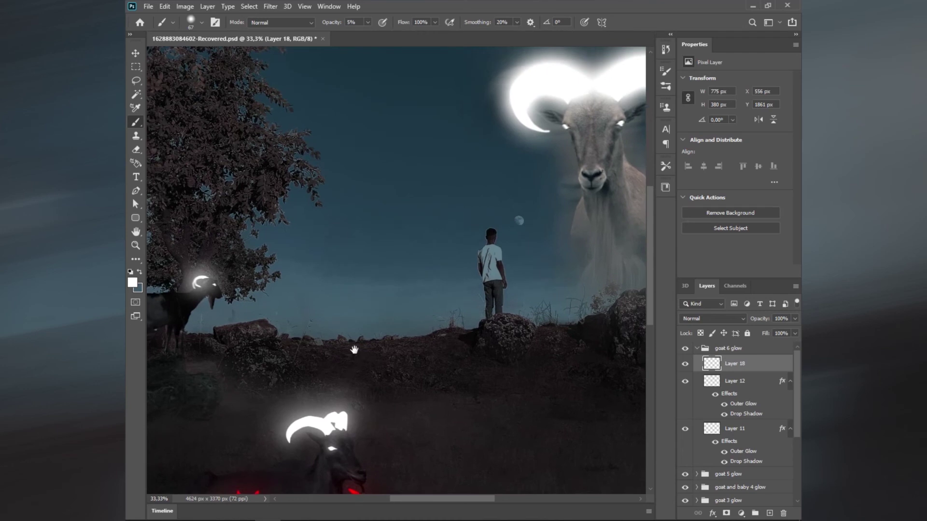
scroll(385, 335, "down", 3)
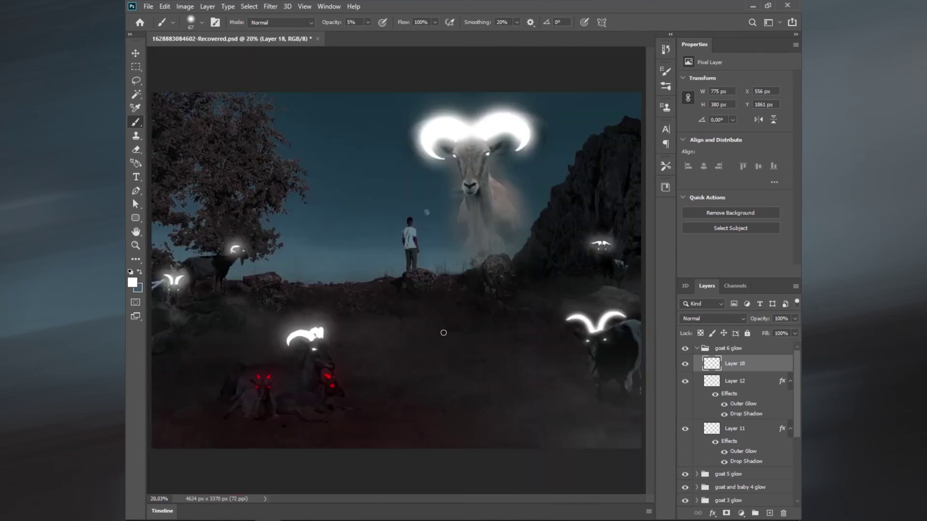
left_click(711, 349)
left_click(697, 348)
scroll(420, 249, "up", 1)
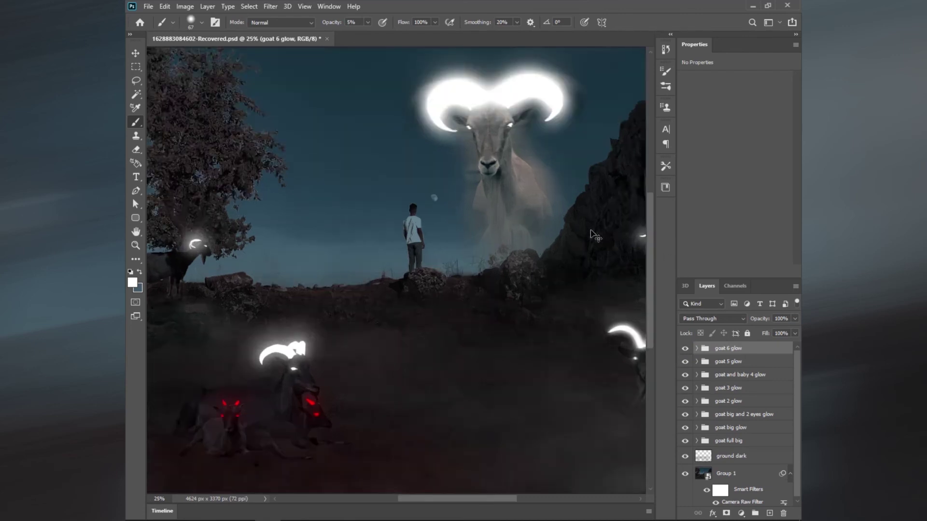
scroll(421, 249, "up", 1)
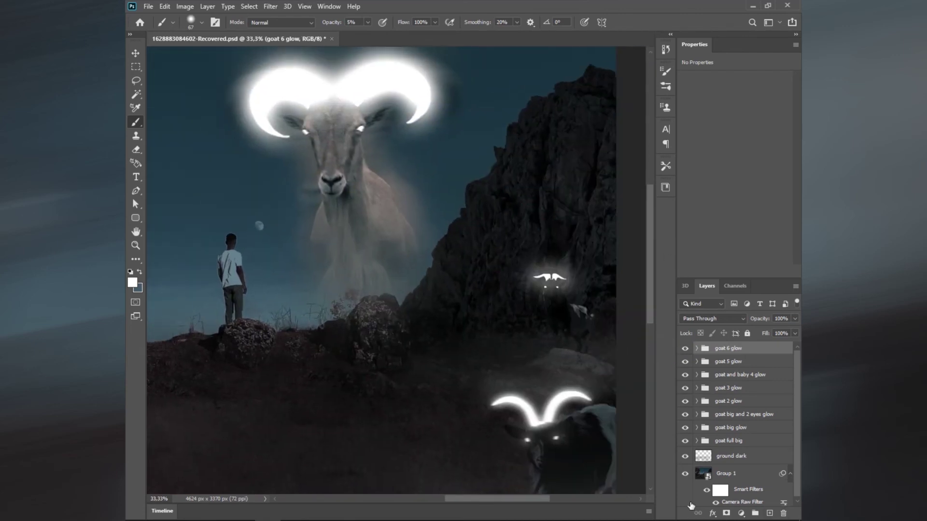
Add Layer 19 above Group 1 and paint soft haze near the cliff and right-hand goat at 3% opacity.
left_click(762, 498)
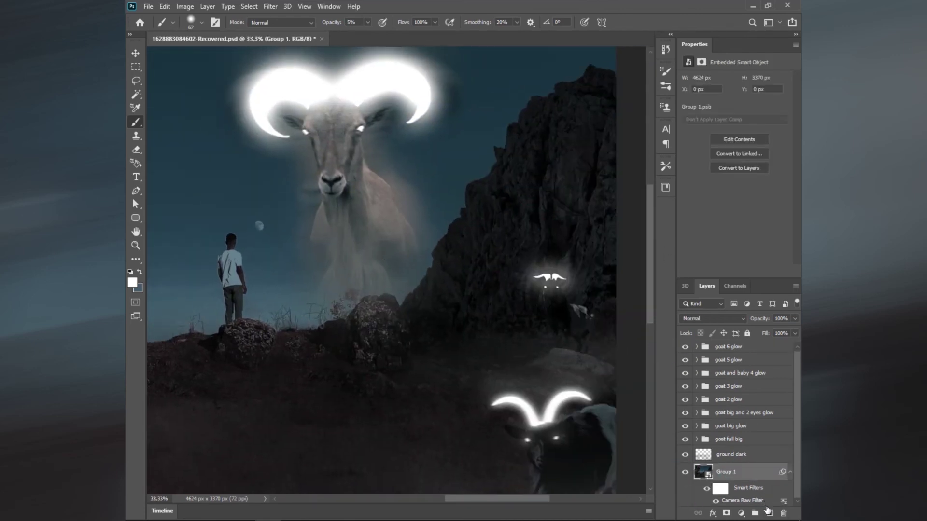
left_click(768, 514)
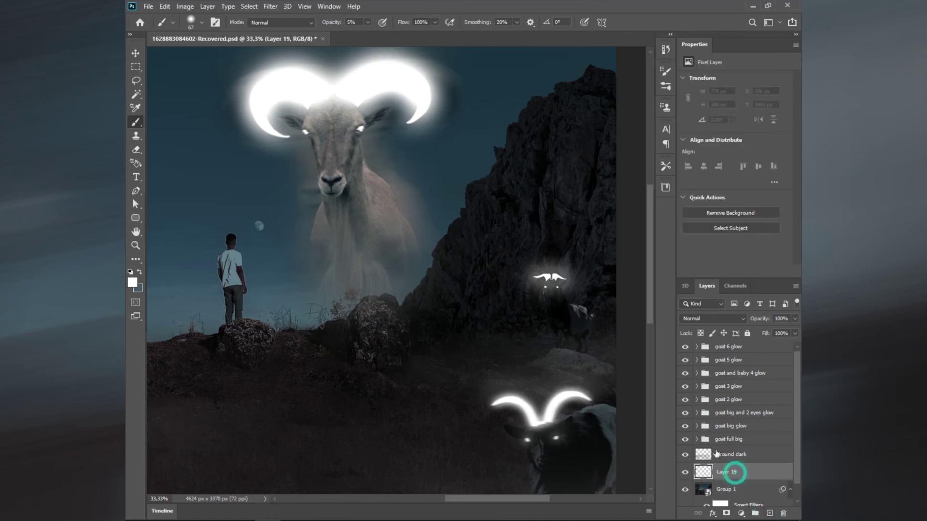
mouse_move(427, 290)
left_mouse_down()
mouse_move(501, 216)
mouse_move(466, 296)
left_mouse_up()
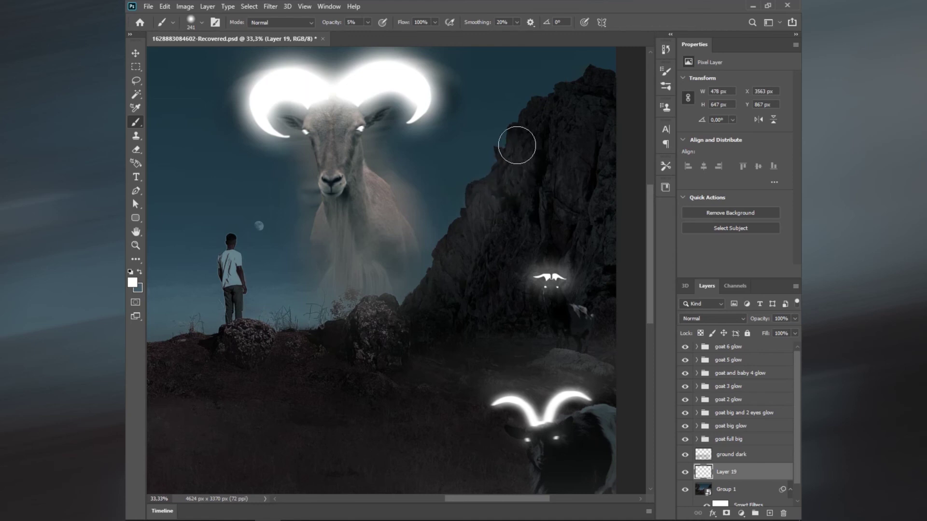
left_click(355, 22)
type("3")
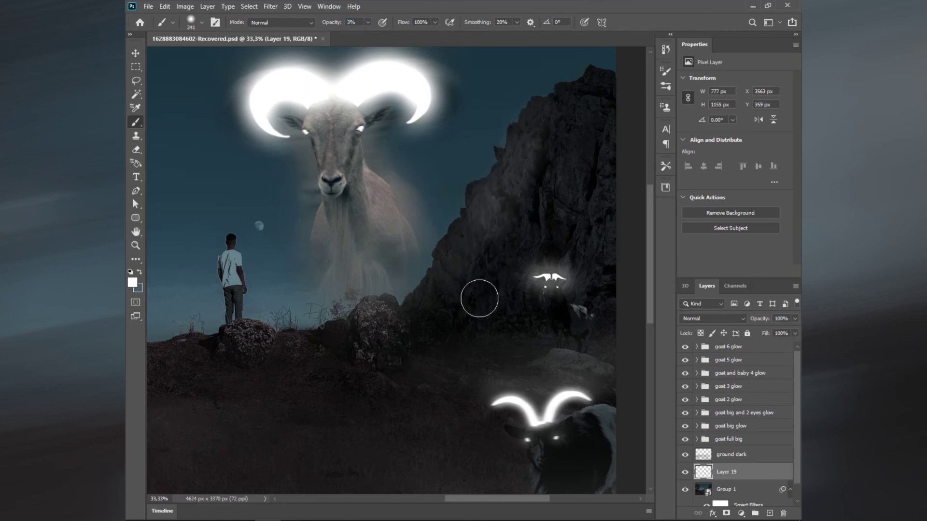
right_click(513, 200)
left_click(630, 14)
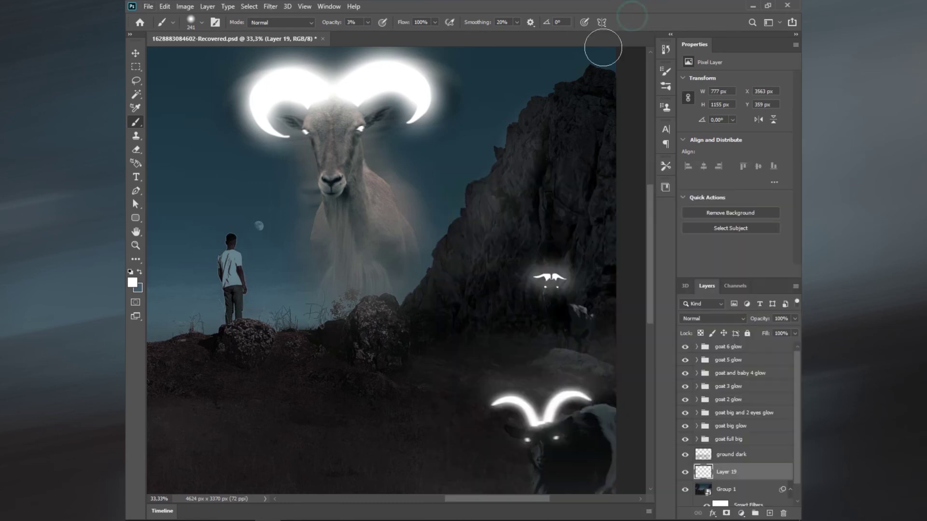
mouse_move(565, 197)
left_mouse_down()
mouse_move(536, 184)
mouse_move(579, 180)
left_mouse_up()
left_click_drag(509, 207, 591, 376)
key("ctrl+0")
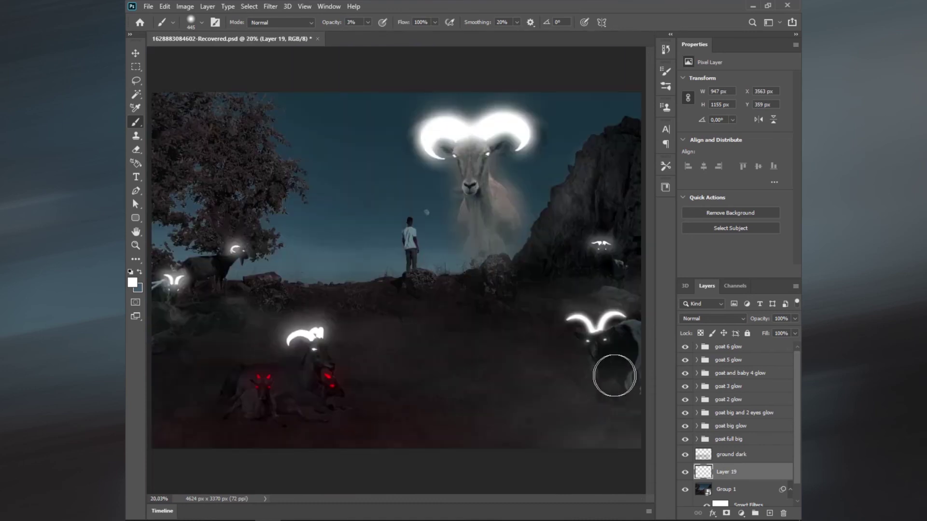
Apply a 56 px Box Blur to the haze.
left_click(266, 8)
mouse_move(277, 126)
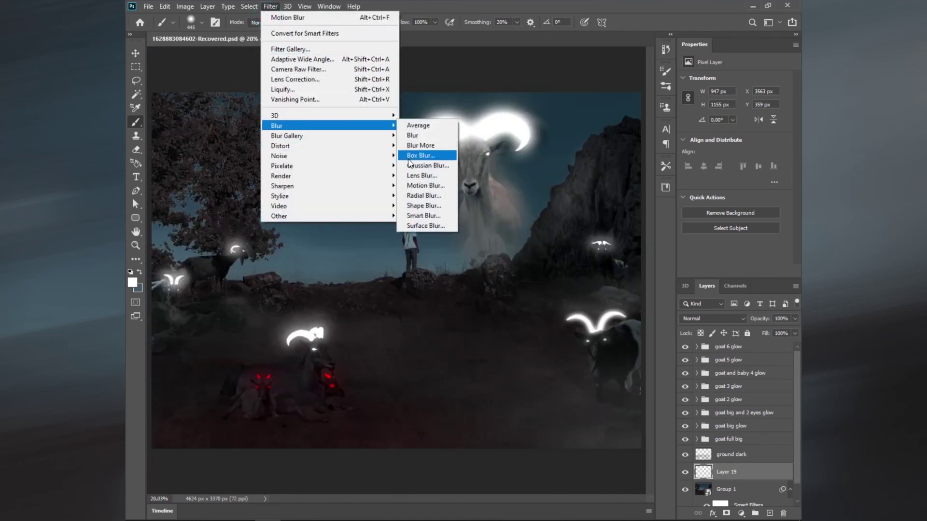
left_click(415, 156)
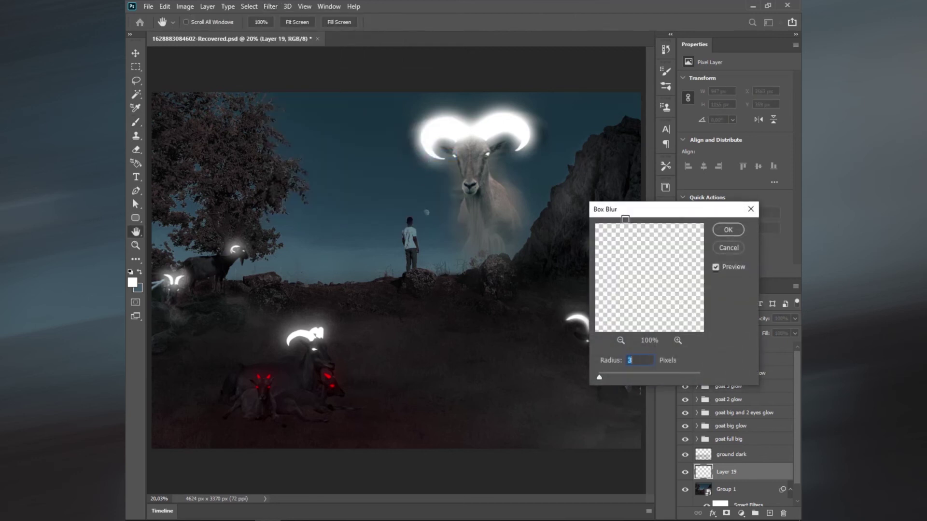
left_click_drag(631, 213, 409, 318)
left_click(383, 481)
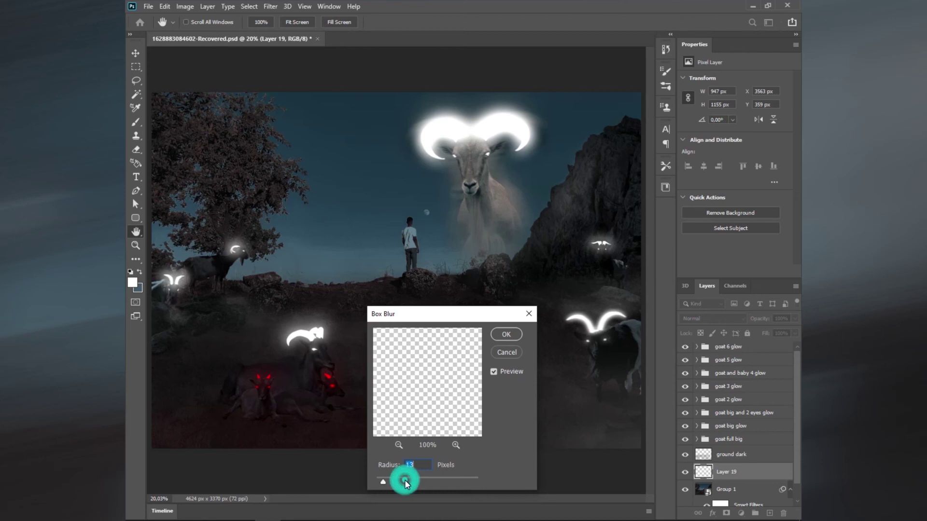
left_click(506, 337)
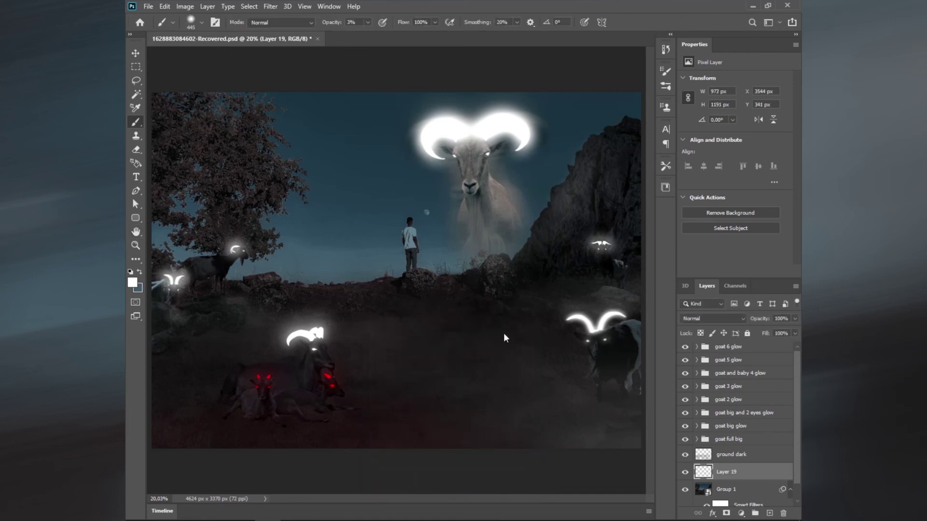
Set up a Motion Blur on the haze at angle 0, distance 38.
left_click(270, 6)
mouse_move(277, 125)
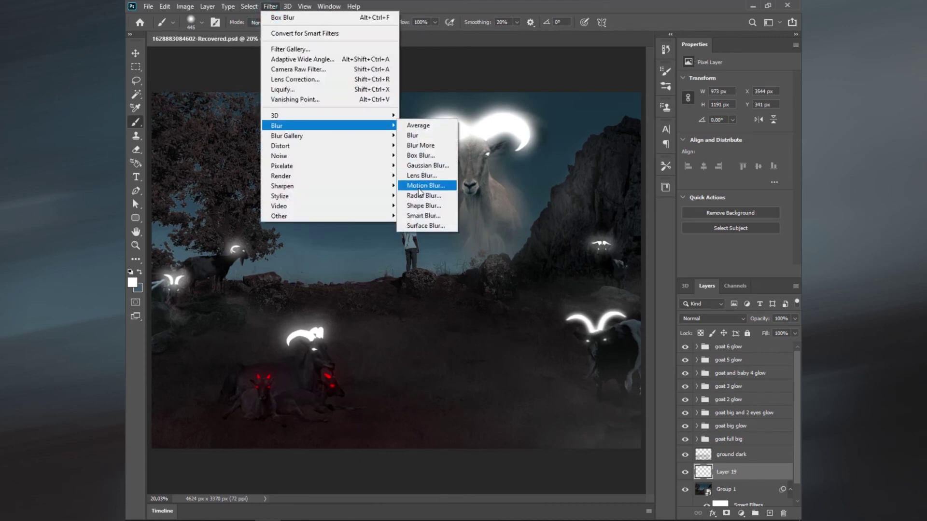
left_click(423, 186)
left_click_drag(620, 178, 362, 286)
left_click_drag(376, 478, 342, 476)
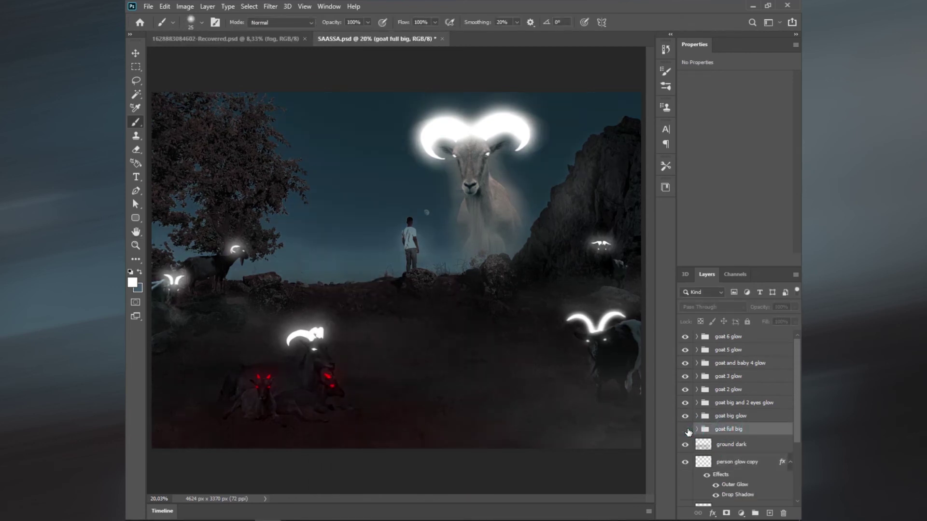
In SAASSA.psd, open goat full big, toggle goat 1 copy's visibility, and expand goat 1's Hue and Brightness adjustments.
left_click(684, 429)
left_click(685, 429)
left_click(723, 448)
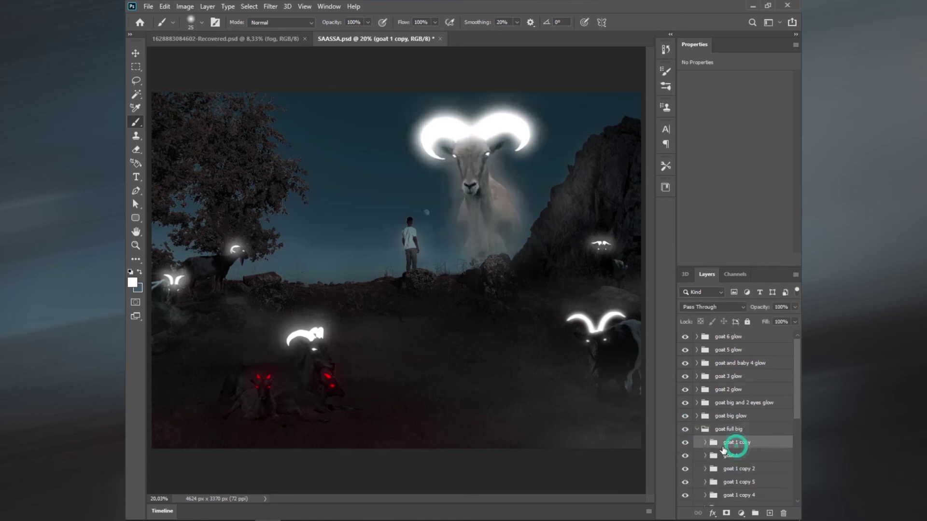
left_click(685, 442)
left_click(684, 442)
left_click(730, 455)
Add a clipped Levels adjustment to goat 1 with output black at 156.
left_click(686, 457)
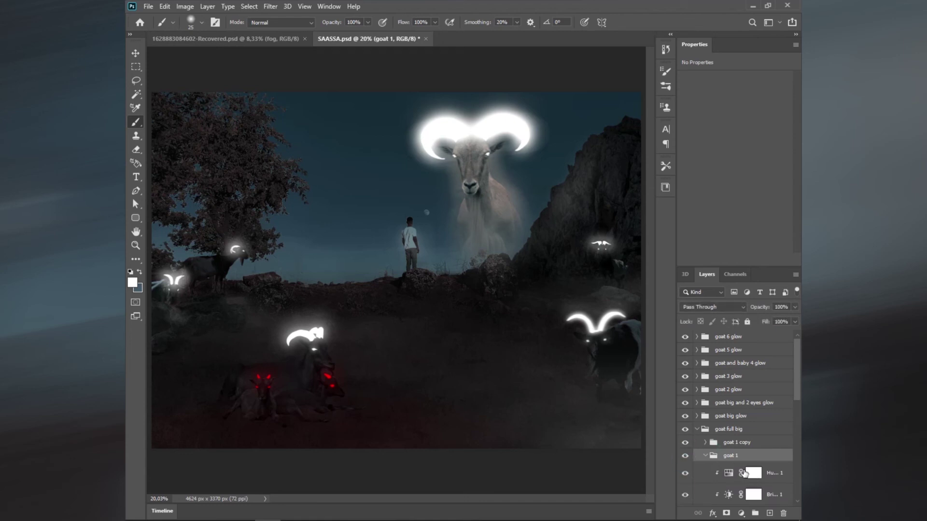
left_click(744, 474)
left_click(741, 513)
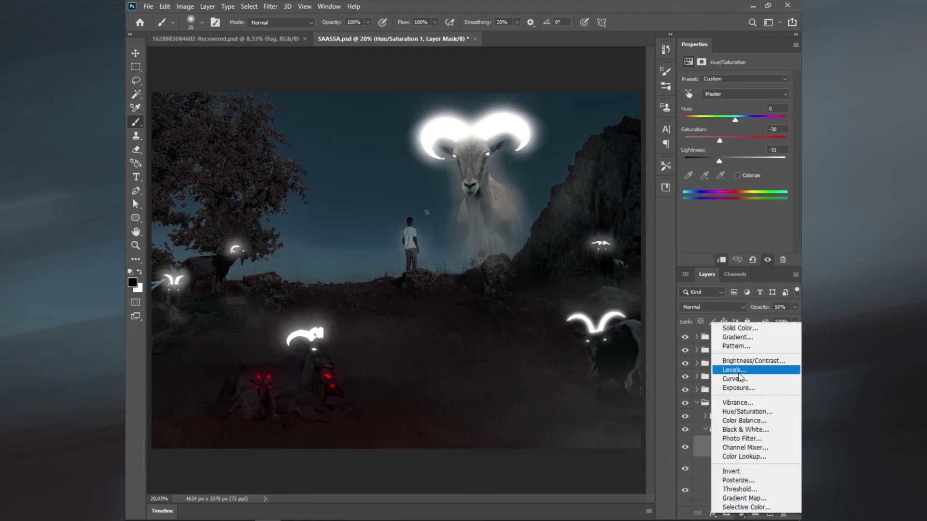
left_click(733, 369)
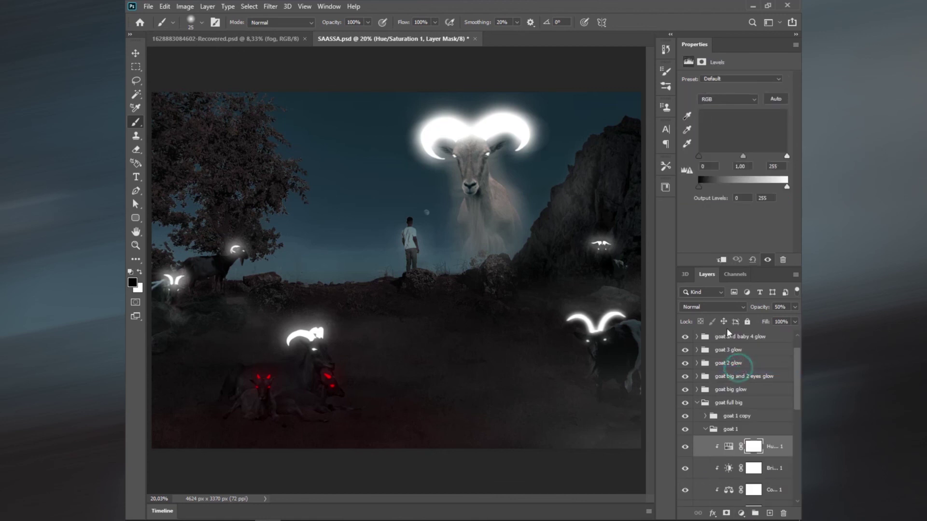
left_click(720, 260)
left_click(743, 198)
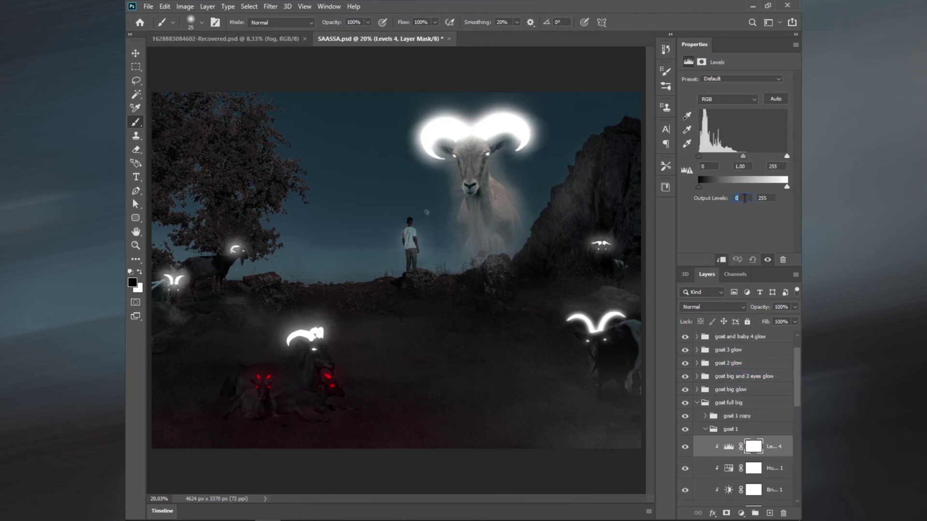
type("150")
left_click(695, 225)
type("156")
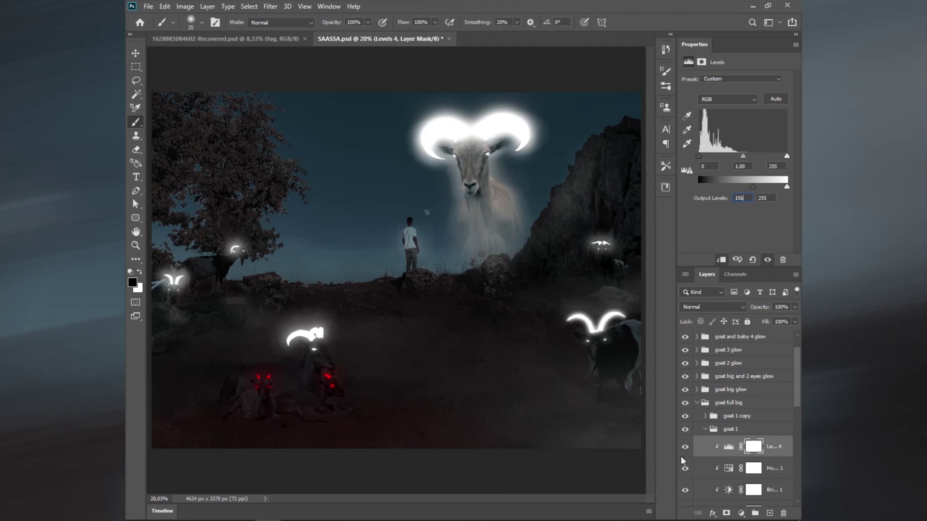
Add a clipped Levels adjustment to goat 1 copy 2 with output black at 110.
left_click(707, 430)
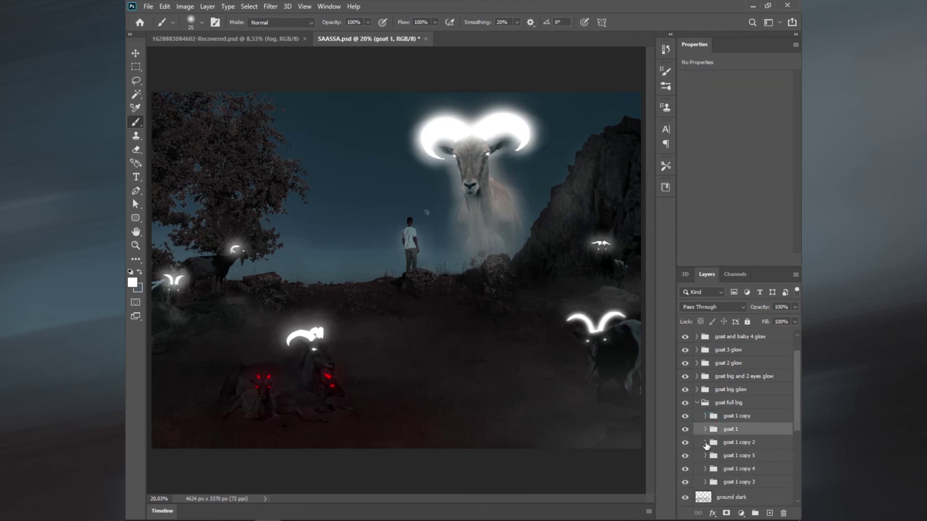
left_click(706, 443)
left_click(731, 460)
left_click(742, 514)
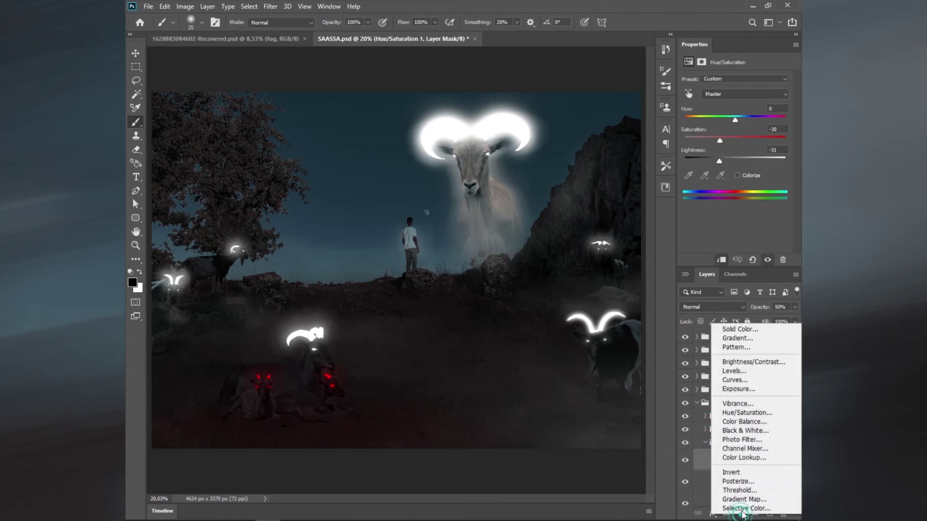
left_click(733, 370)
left_click(719, 259)
left_click(741, 198)
type("110")
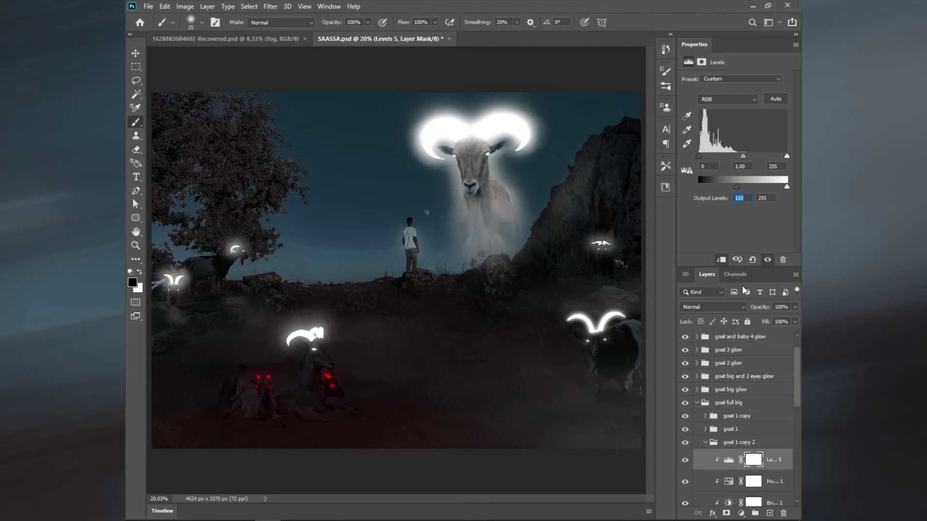
Add a clipped Levels adjustment to goat 1 copy 5 with output black at 95.
left_click(706, 443)
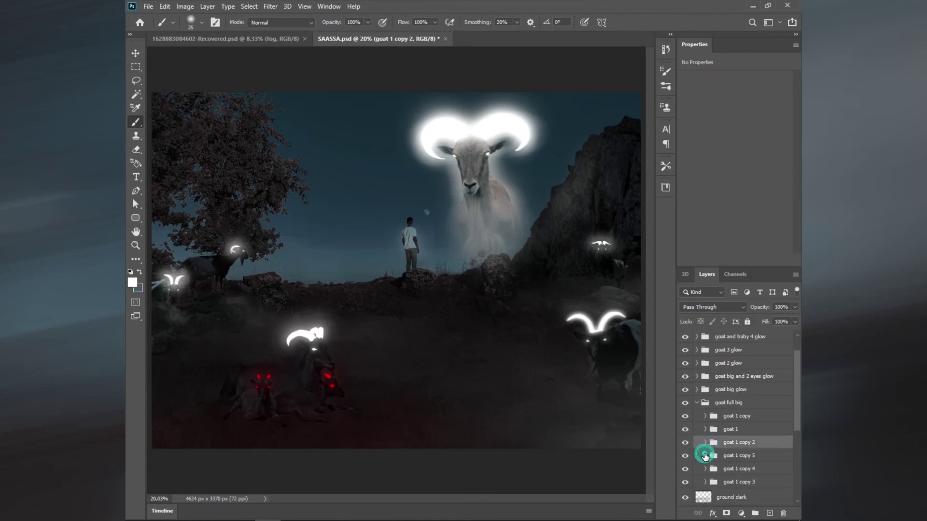
left_click(728, 474)
left_click(740, 513)
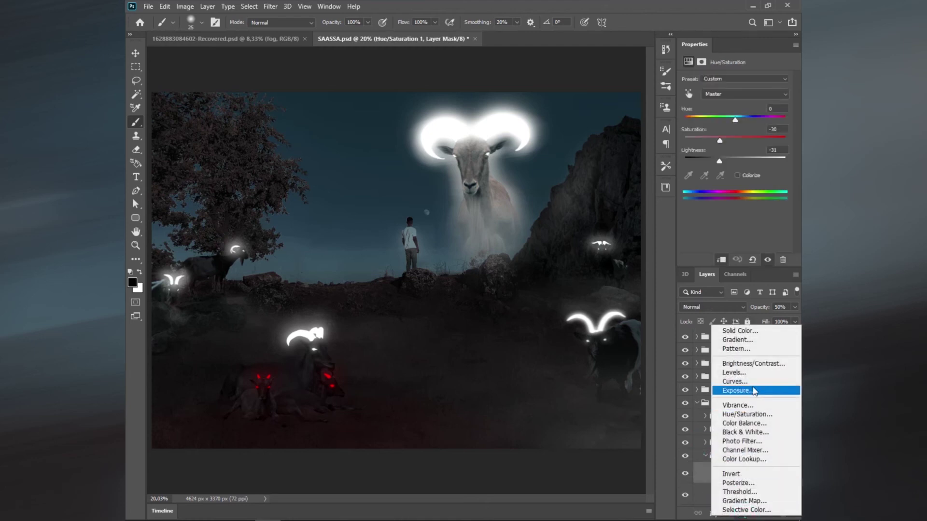
left_click(733, 375)
left_click(722, 260)
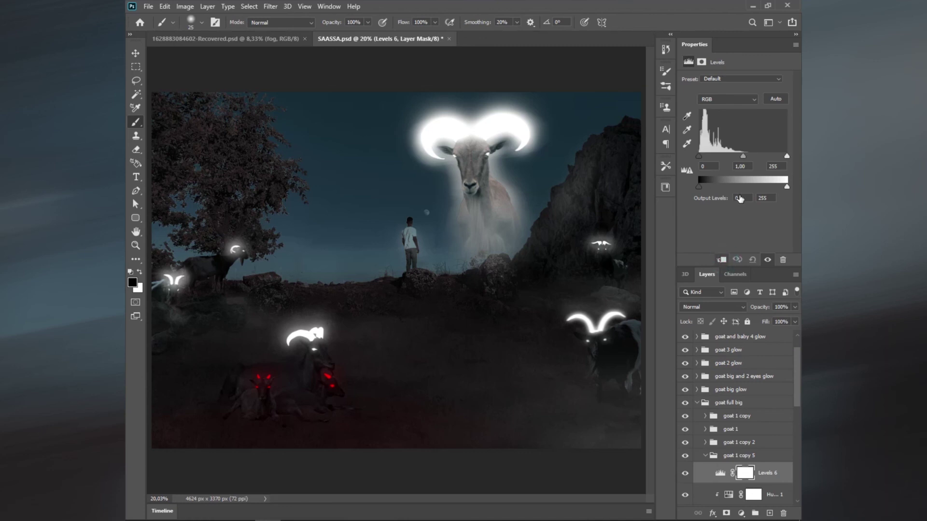
left_click(741, 198)
type("95")
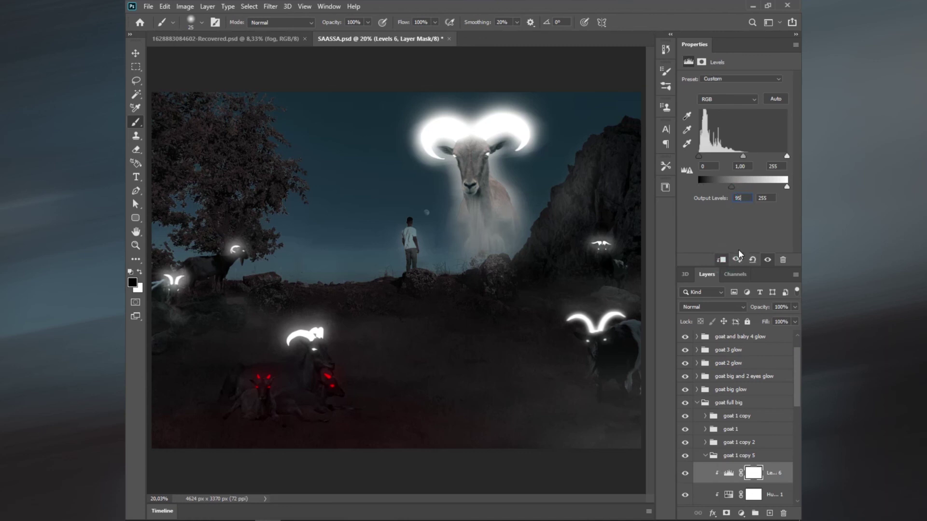
double_click(749, 198)
Lower goat 1 copy 2's Levels output black to 85, then check goat 1 copy 4's Levels.
left_click(705, 456)
left_click(729, 460)
double_click(741, 197)
type("85")
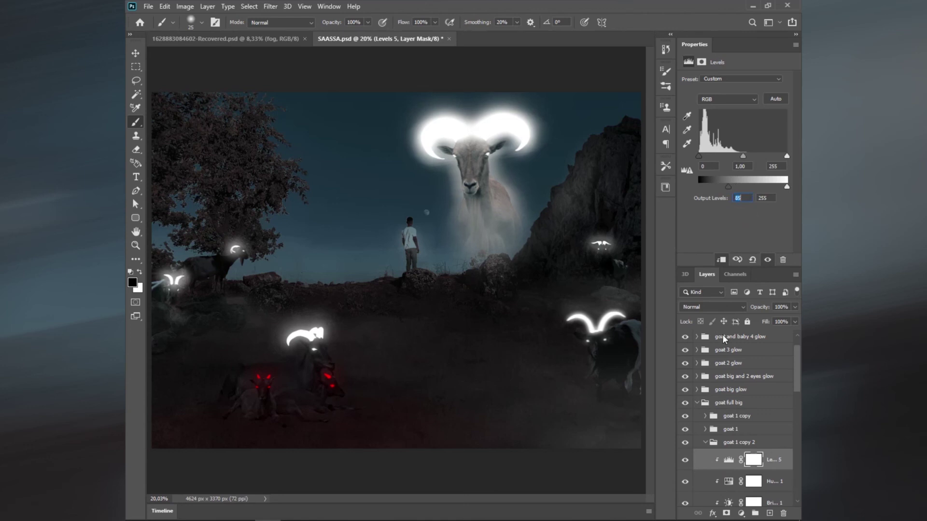
left_click(705, 442)
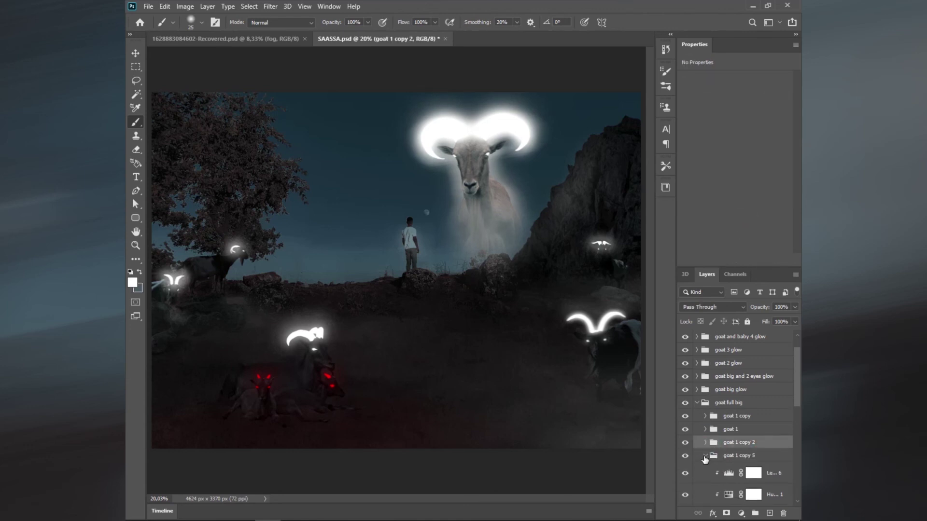
left_click(707, 470)
left_click(729, 483)
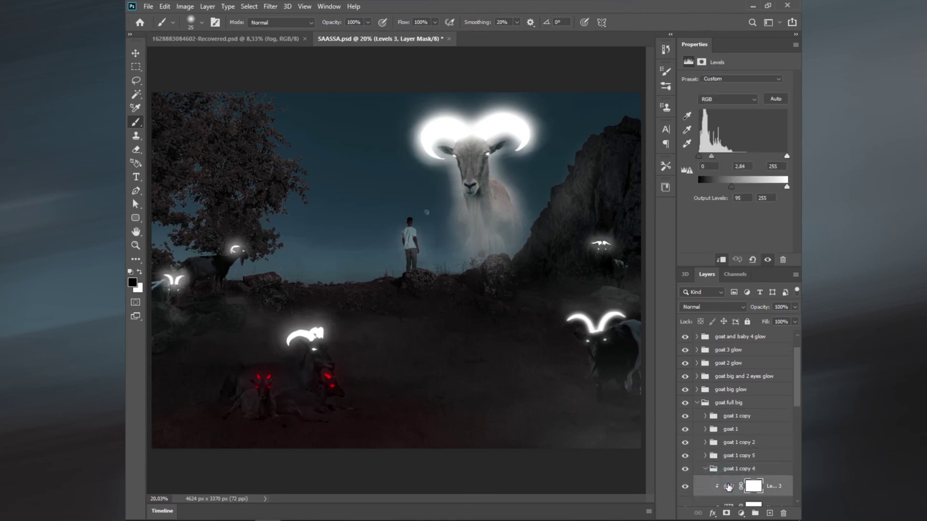
left_click(706, 456)
Add a clipped Levels to goat 1 copy 3 at output black 85, then toggle goat 1 copy 2 to compare.
left_click(729, 473)
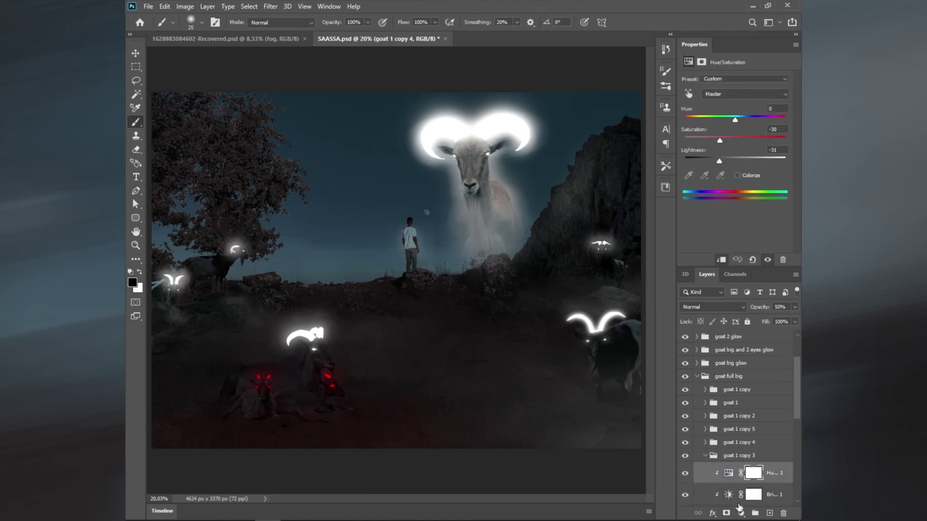
left_click(741, 513)
left_click(733, 368)
left_click(721, 259)
left_click(742, 198)
type("85")
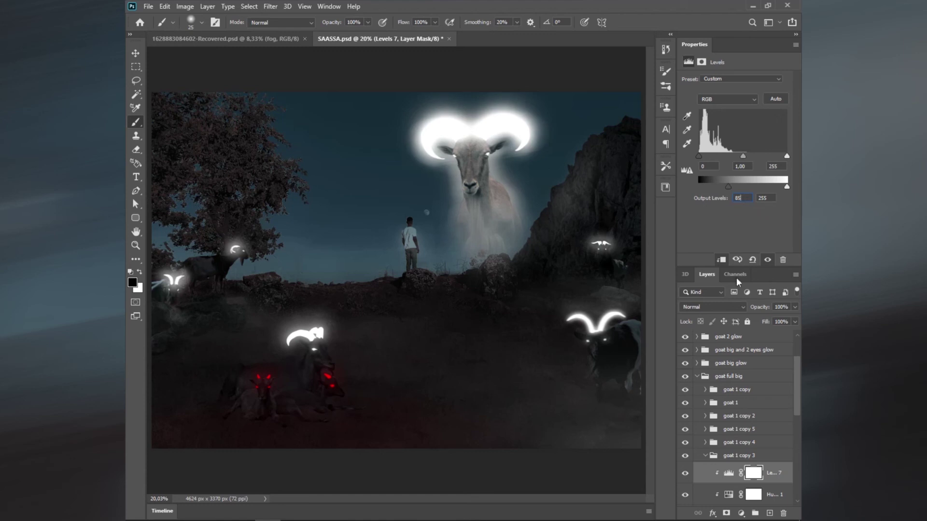
left_click(704, 456)
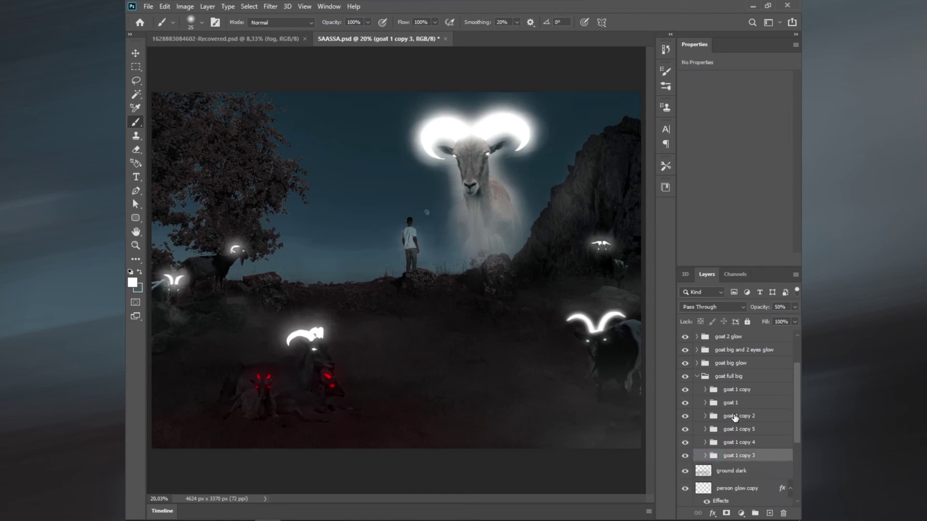
left_click(734, 416)
left_click(685, 416)
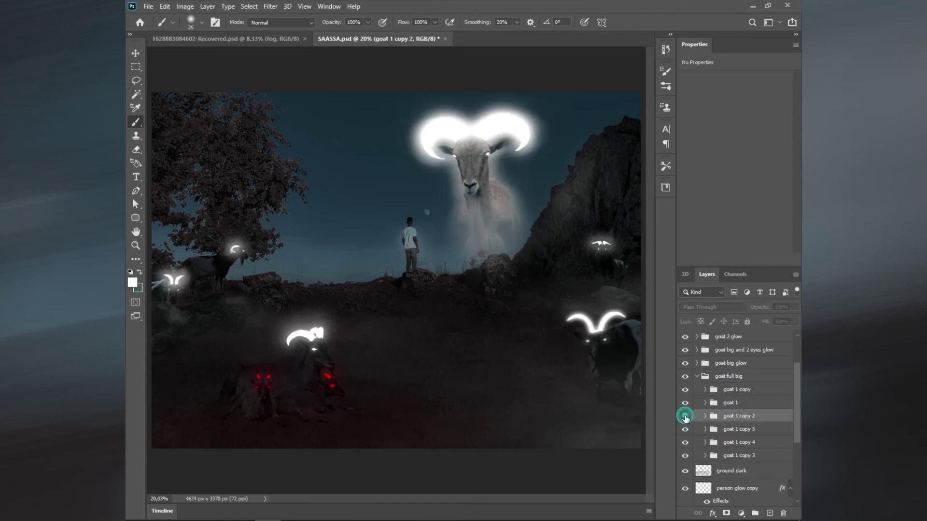
Free-transform the goat 1 group down to about 92.2%.
left_click(714, 405)
left_click(685, 402)
left_click(685, 403)
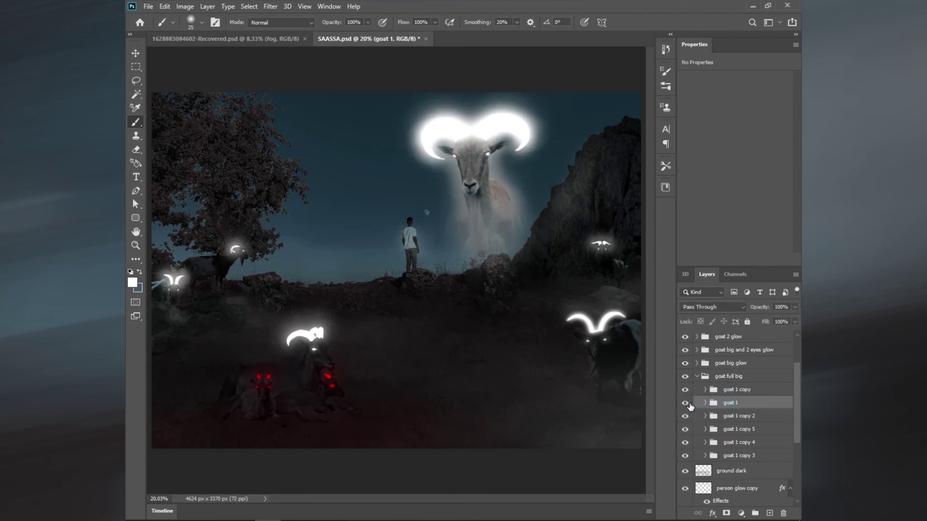
left_click(165, 6)
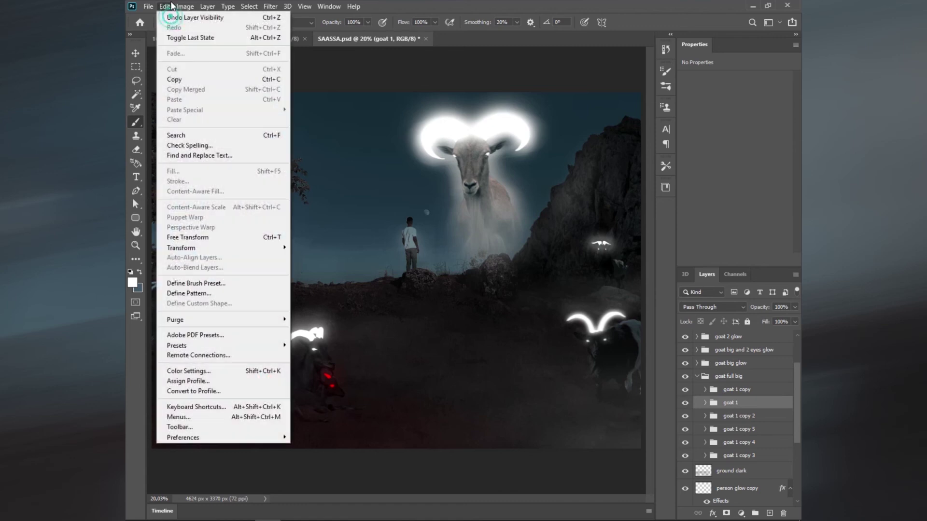
left_click(193, 237)
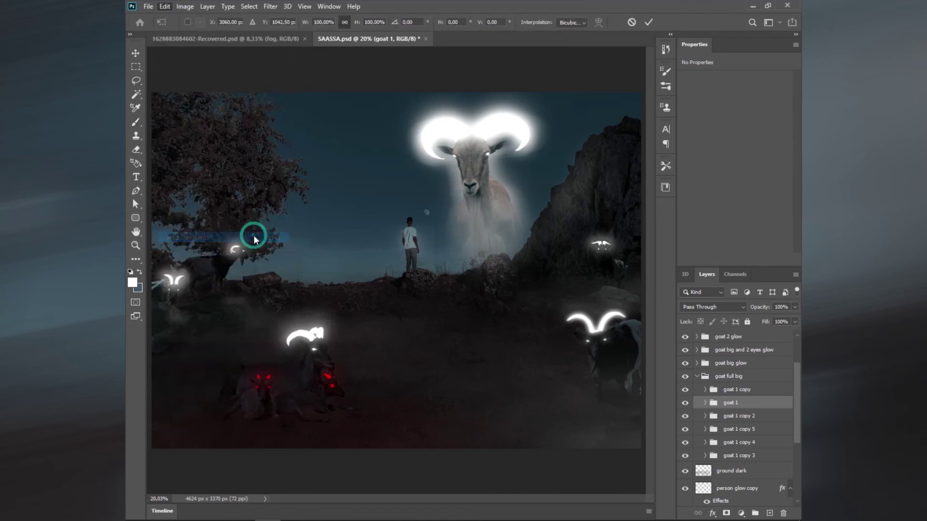
left_click_drag(540, 285, 538, 281)
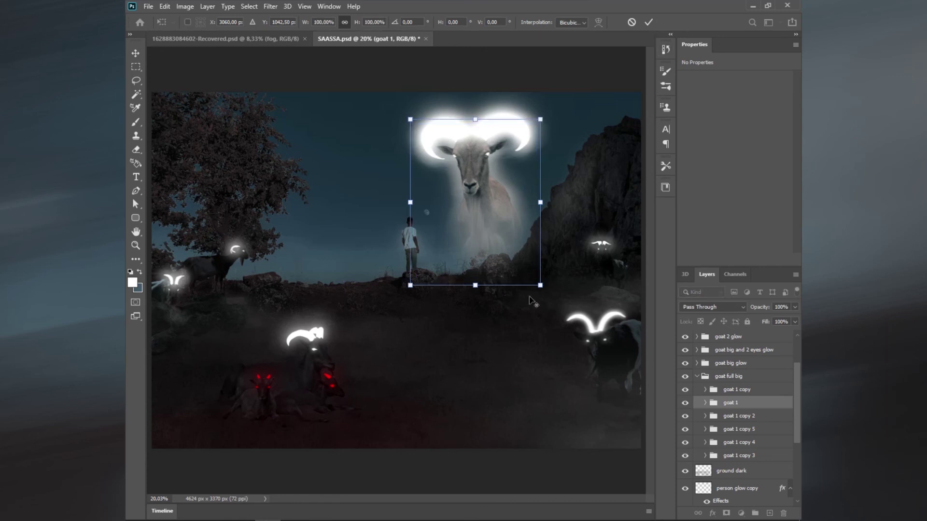
left_click_drag(537, 281, 535, 278)
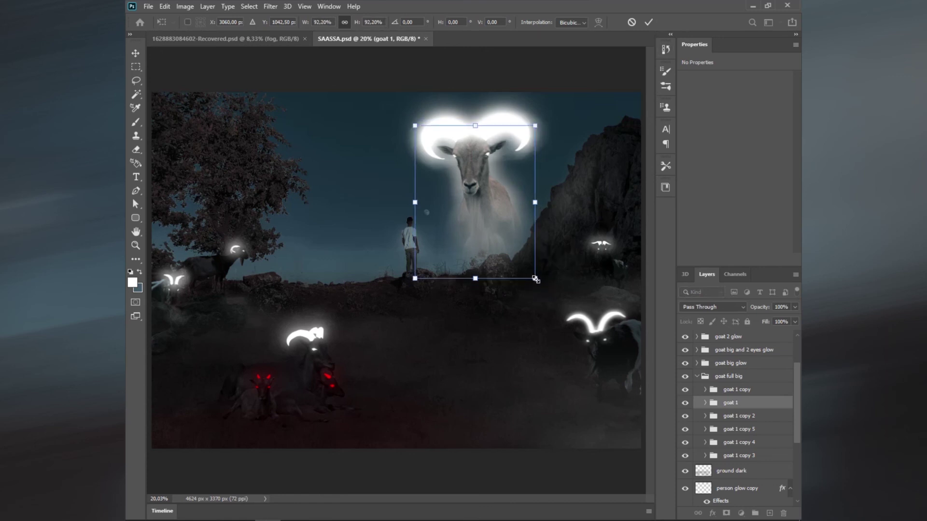
left_click(648, 20)
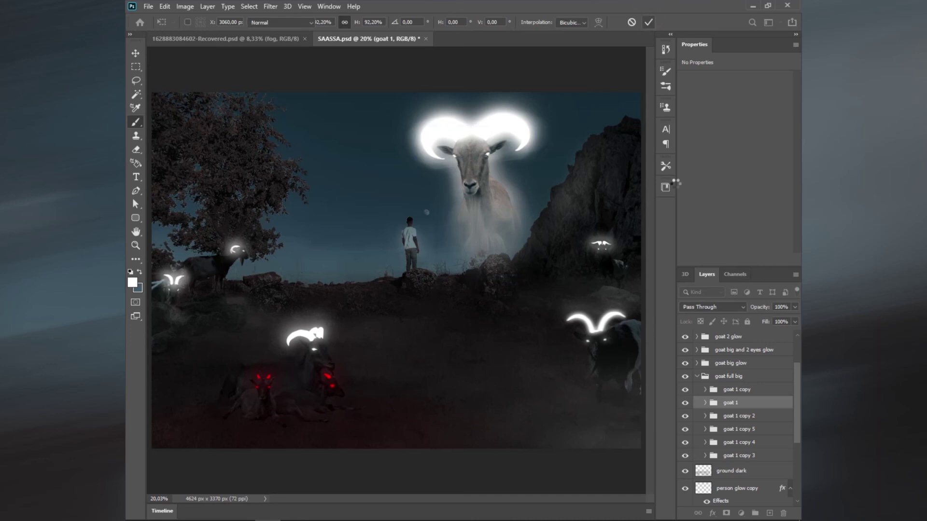
key("b")
Free-transform the goat 1 copy 2 group down to about 91.41%.
left_click(712, 415)
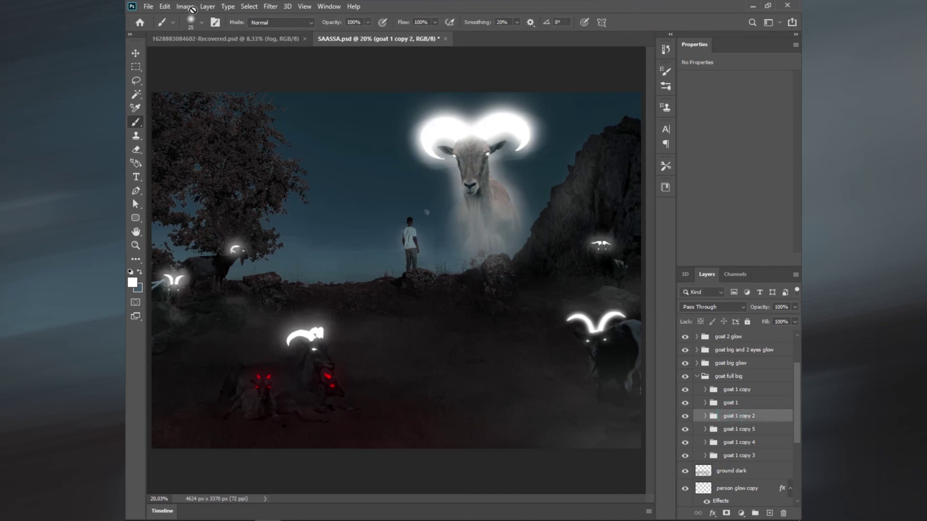
left_click(164, 7)
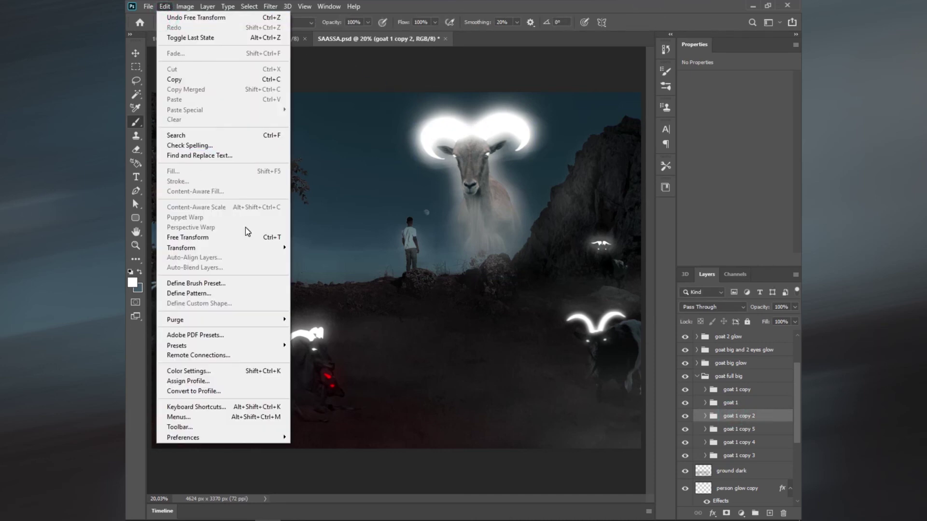
left_click(247, 236)
left_click_drag(565, 299, 555, 289)
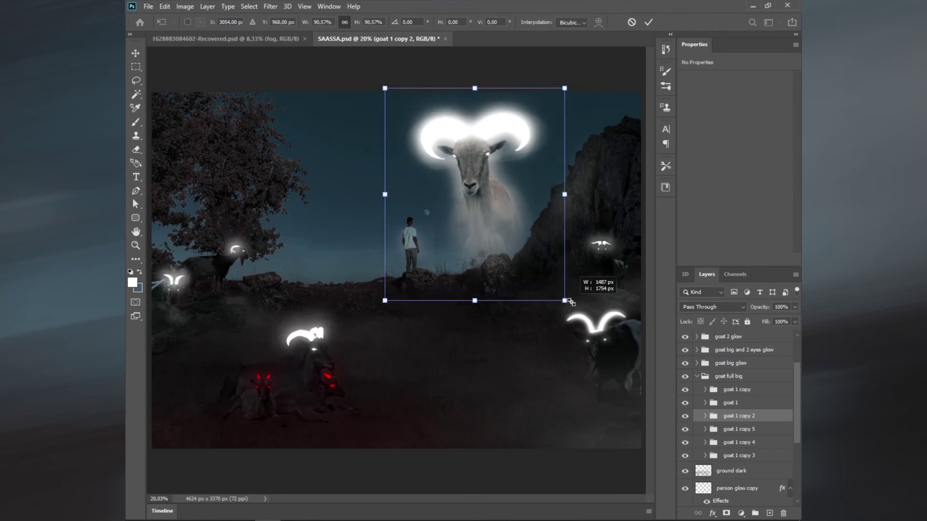
left_click_drag(556, 290, 555, 290)
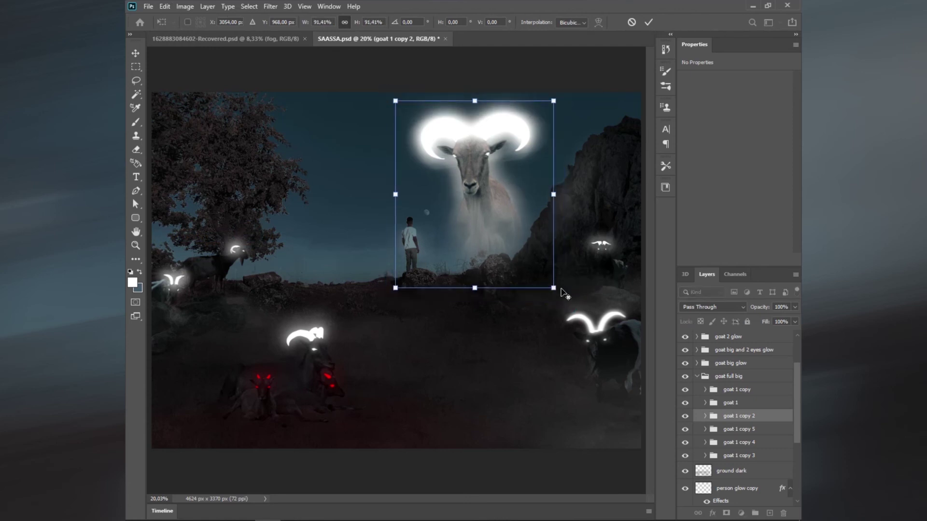
left_click(649, 22)
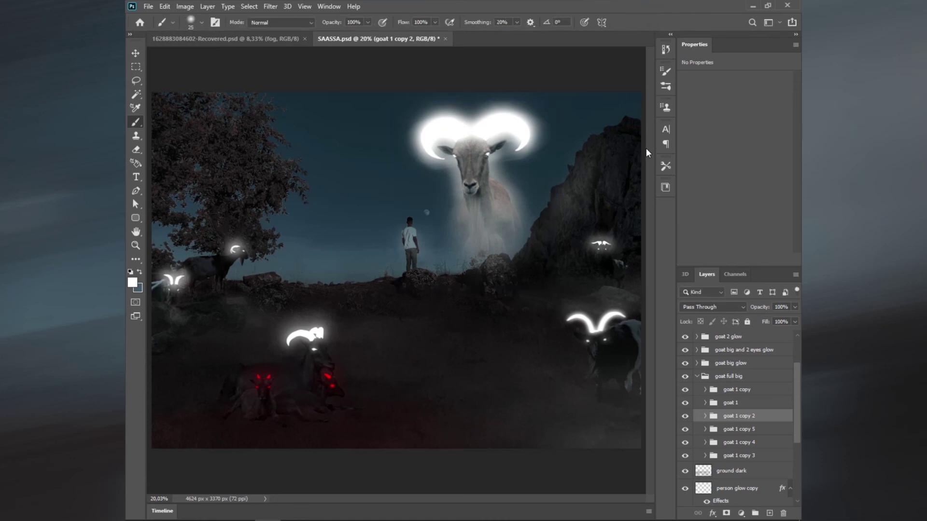
Toggle goat 1 copy 4's visibility to compare, then expand it to view its adjustments.
left_click(731, 428)
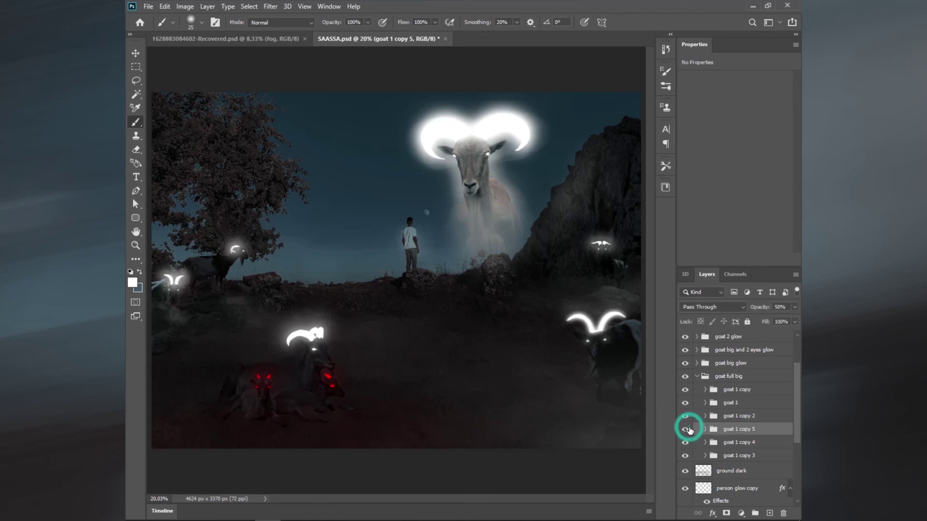
left_click(726, 443)
left_click(685, 442)
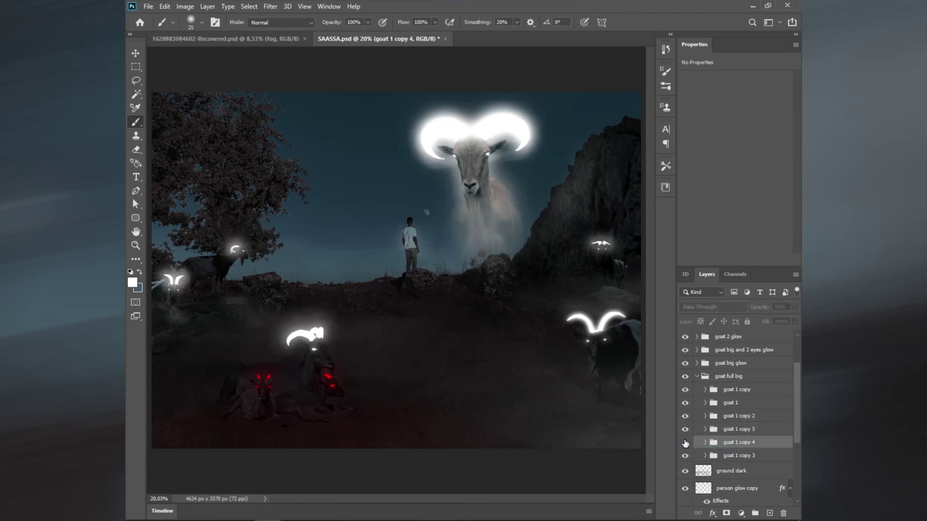
left_click(685, 442)
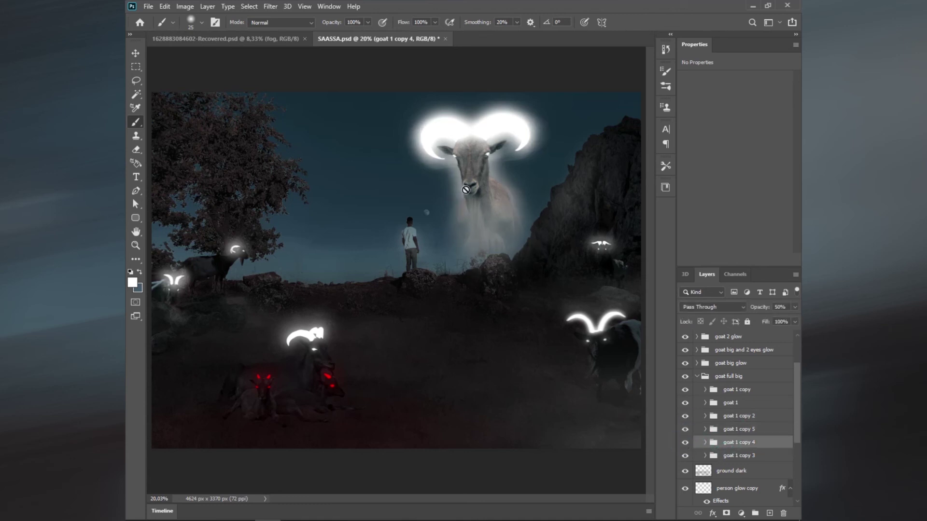
left_click(705, 442)
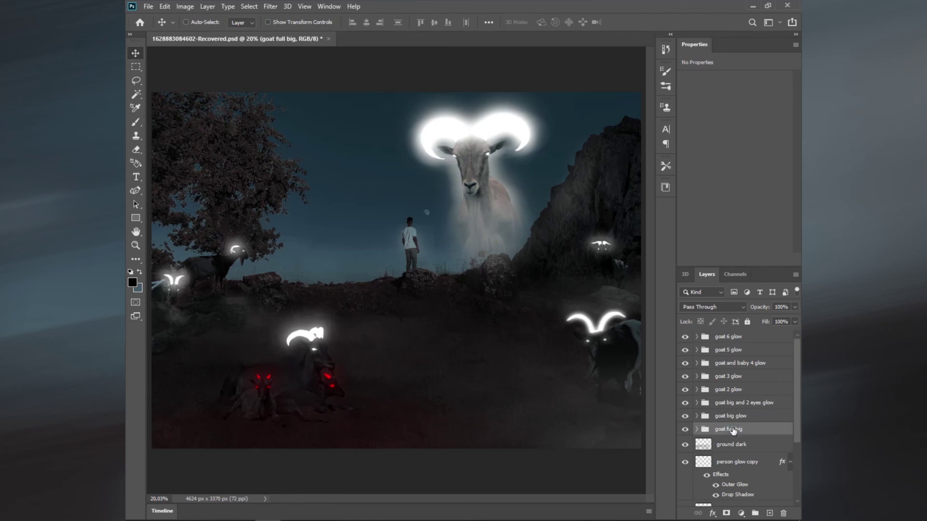
On a new layer above ground dark, type 'What if I fail' mid-scene, broken after 'I'.
left_click(730, 445)
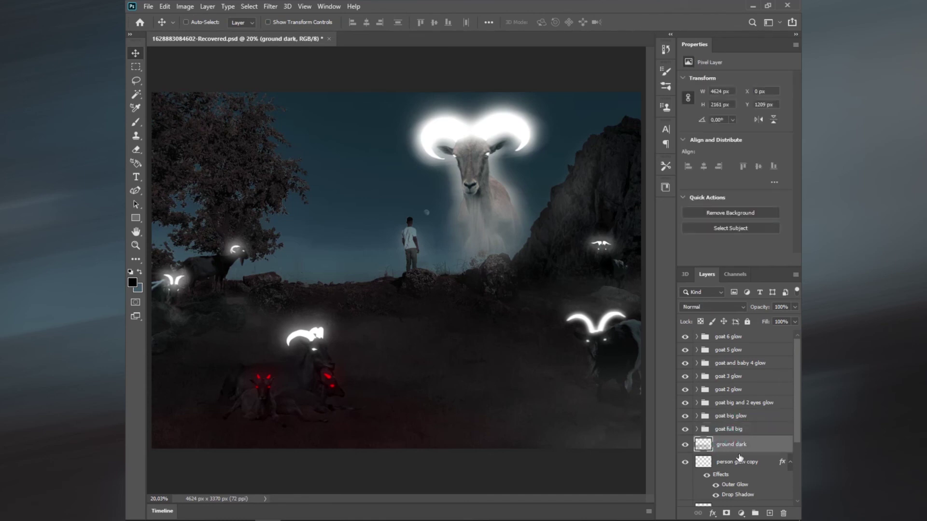
left_click(770, 513)
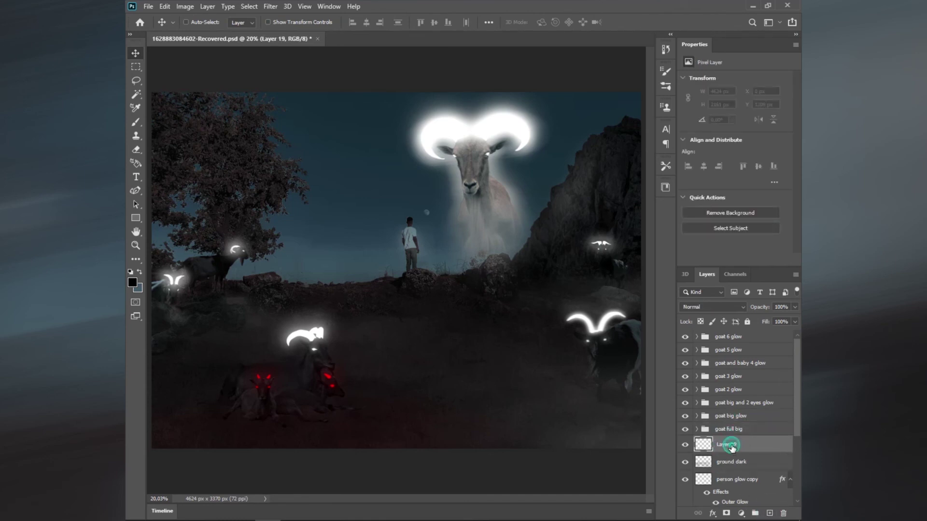
left_click(135, 177)
left_click(389, 320)
type("Lil")
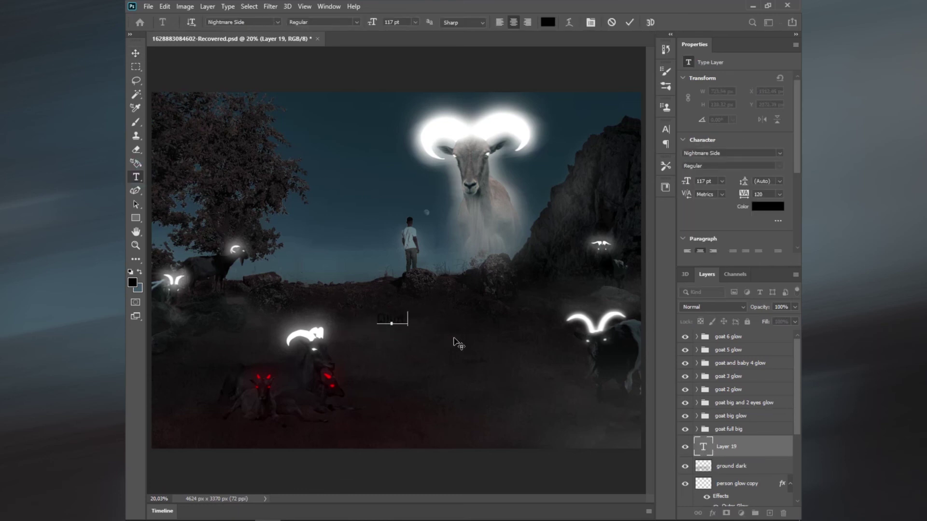
key("BackSpace")
type("fail")
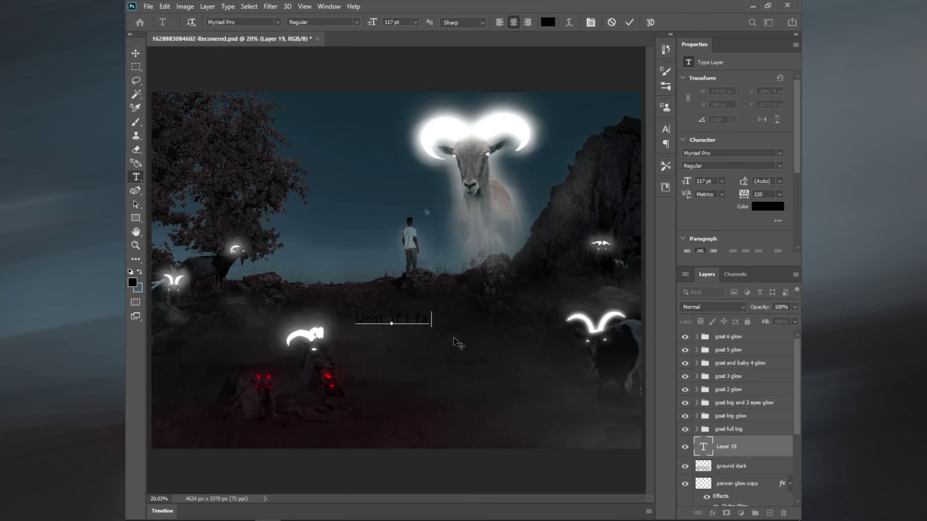
left_click(404, 320)
key("Return")
Make the whole caption white and commit the text.
key("ctrl+a")
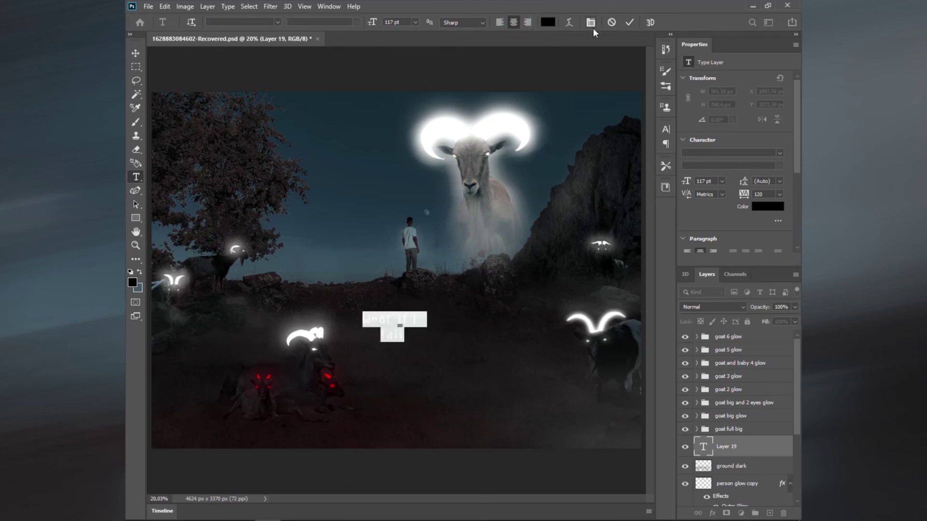
left_click(545, 22)
left_click(522, 300)
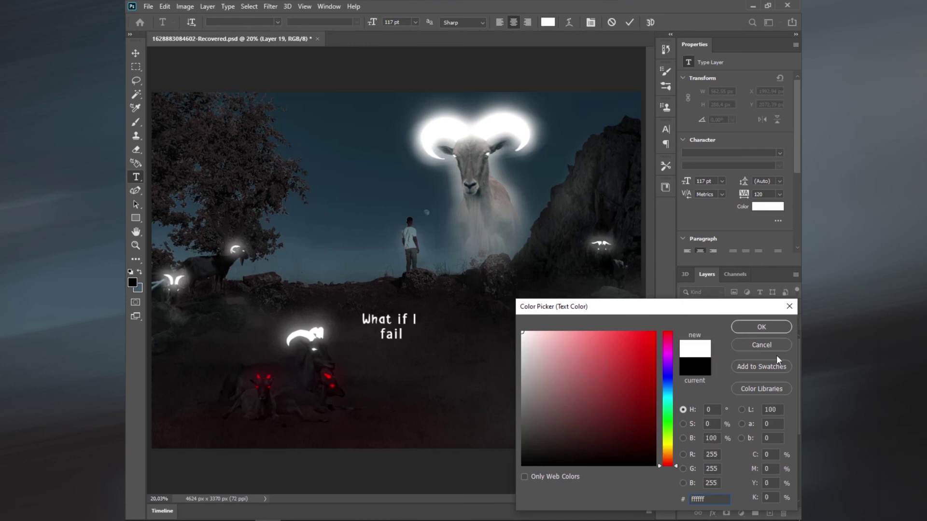
left_click(774, 327)
left_click(629, 23)
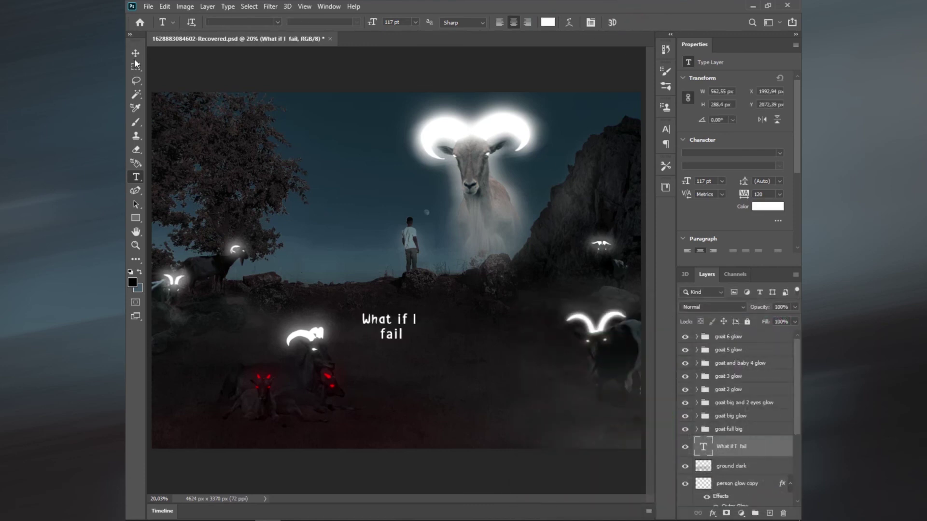
Move the caption up and rebreak it as 'What if' over 'I fail'.
key("v")
left_click_drag(397, 330, 410, 312)
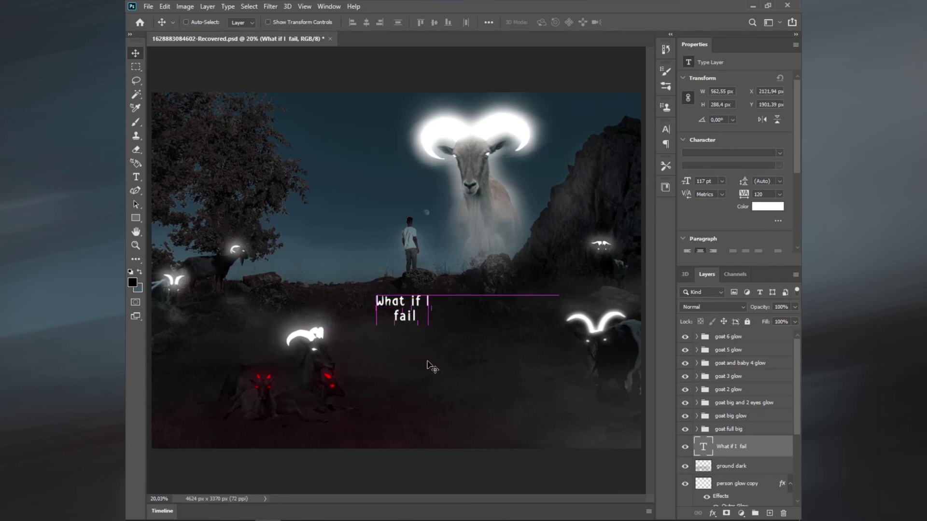
double_click(421, 309)
left_click(424, 301)
key("Return")
key("BackSpace")
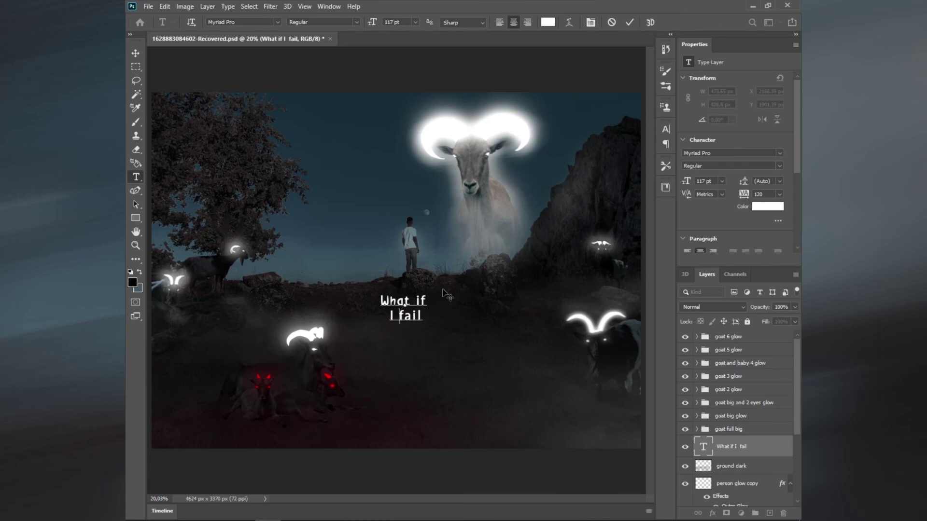
key("ctrl+Return")
Open the Blending Options for the text layer.
key("v")
right_click(590, 48)
left_click(627, 54)
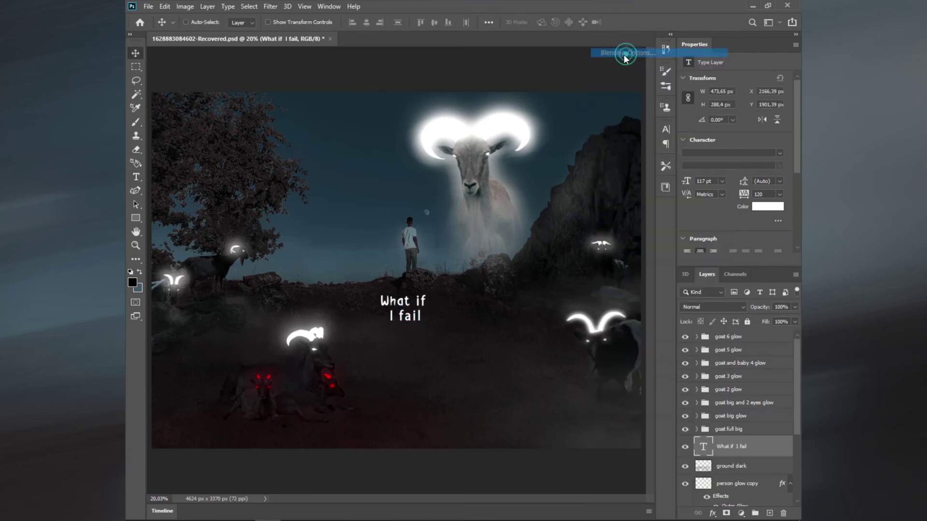
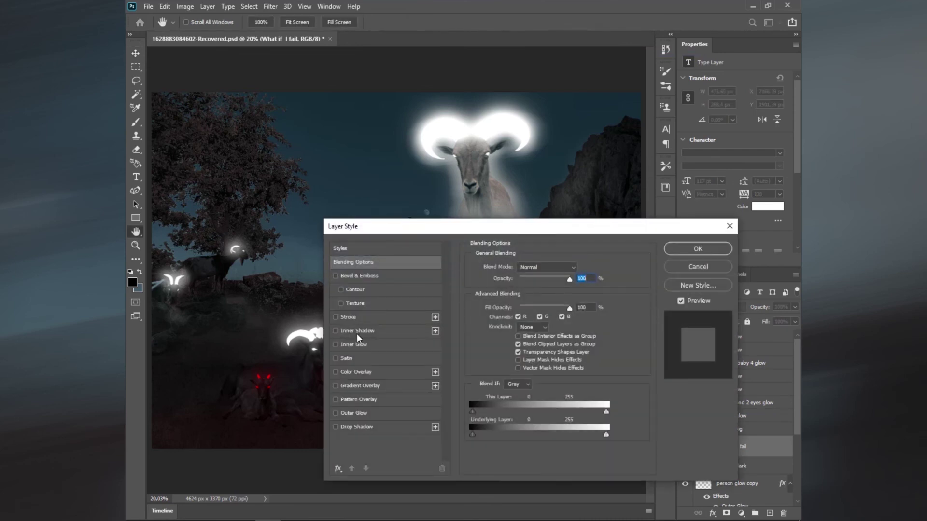
Enable a cyan Inner Shadow with distance 3 and size 7.
left_click(357, 330)
left_click_drag(502, 225, 657, 224)
left_click(734, 266)
left_click(671, 404)
left_click(764, 324)
double_click(730, 313)
type("3")
double_click(730, 336)
type("7")
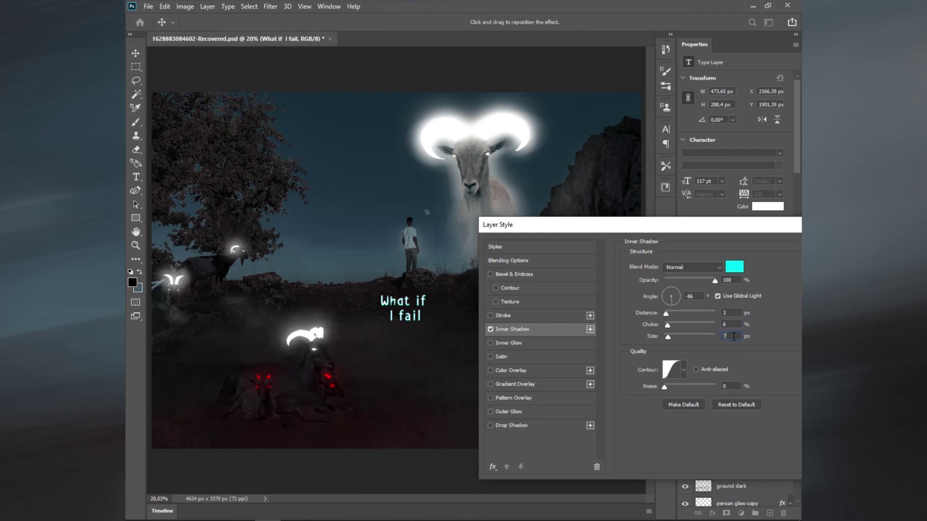
Set the Inner Shadow to Darken at 60% opacity with a bluer cyan, and enable Outer Glow.
left_click(692, 267)
left_click(690, 284)
left_click_drag(686, 281, 695, 281)
left_click(734, 266)
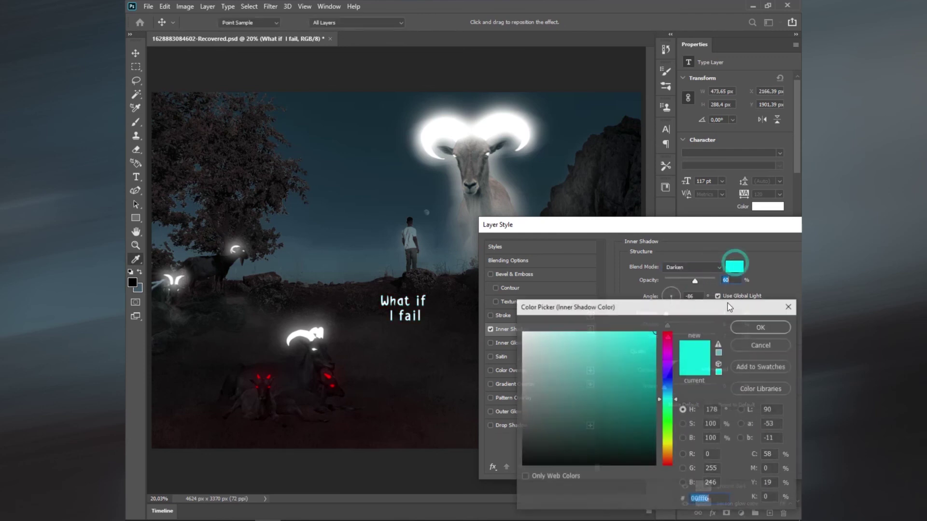
left_click_drag(673, 400, 673, 394)
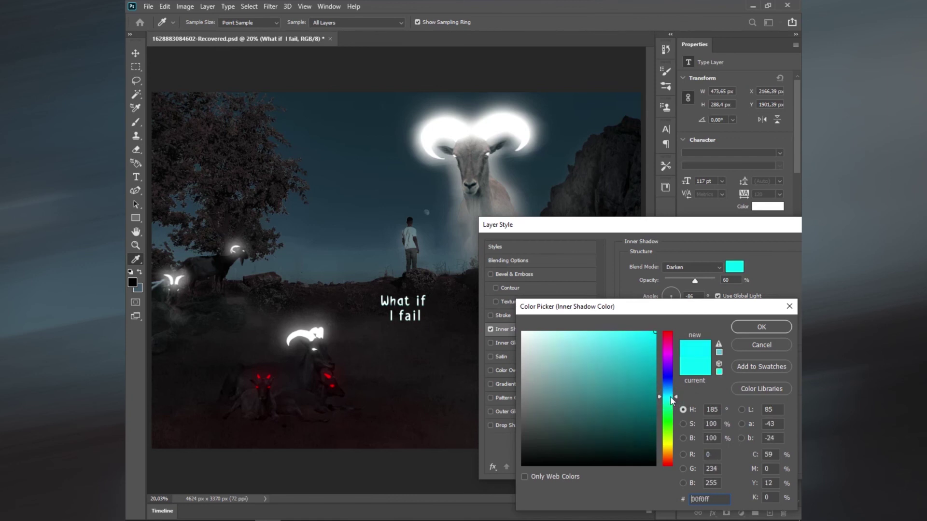
left_click(761, 327)
left_click(524, 412)
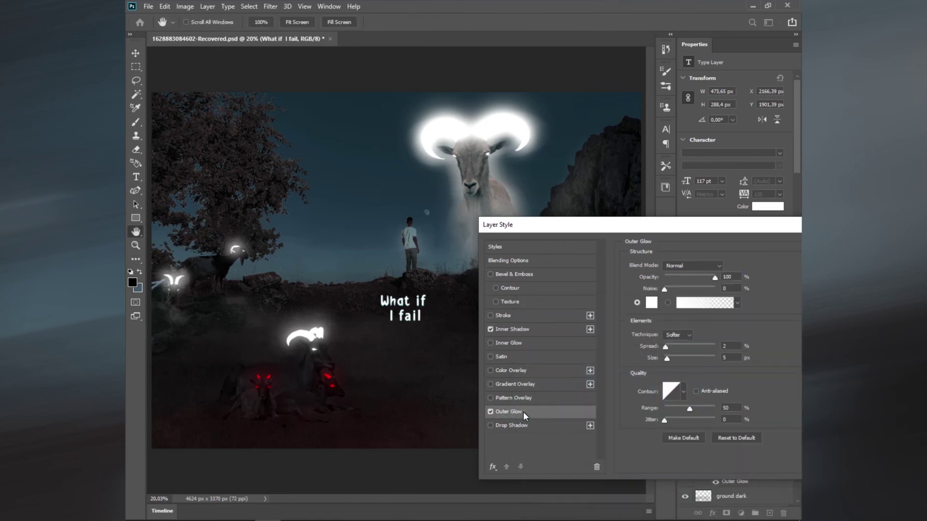
Give the Outer Glow colour 1da1f2, a wider spread and 43% opacity.
left_click(652, 302)
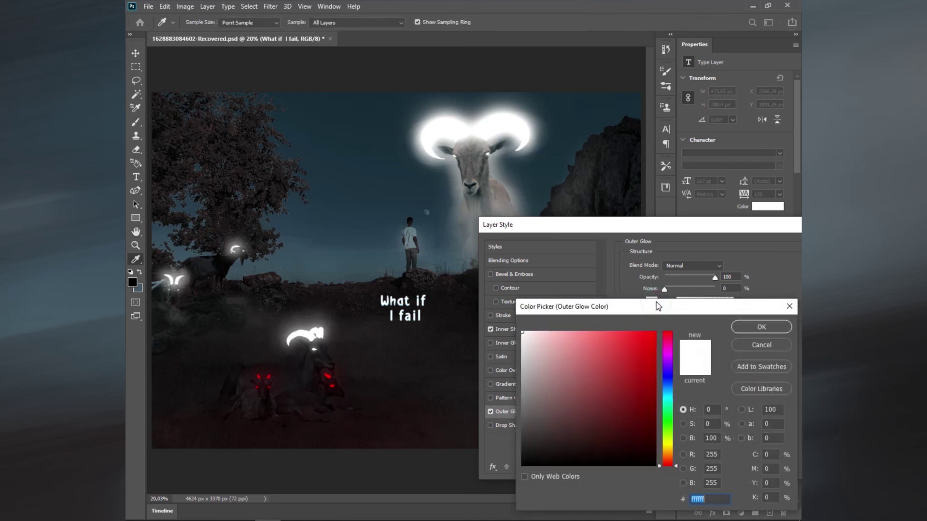
type("1da1f2")
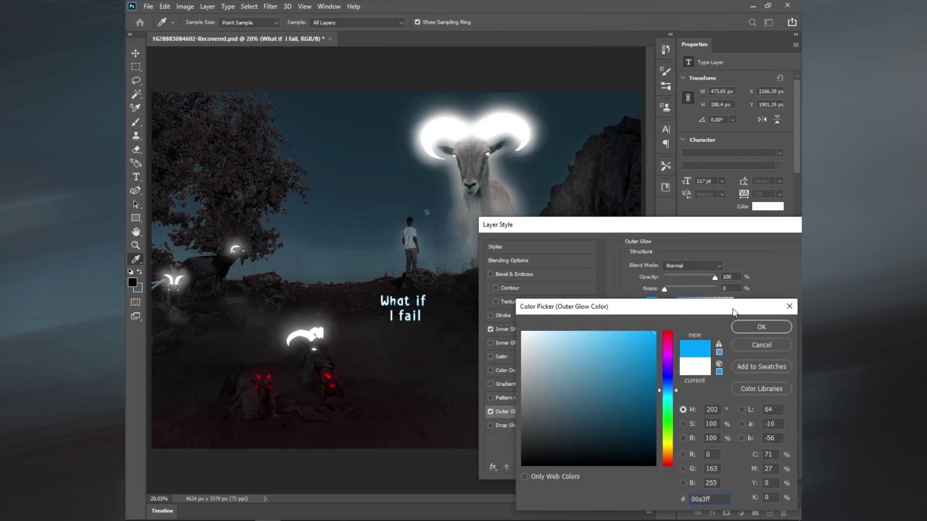
left_click(732, 322)
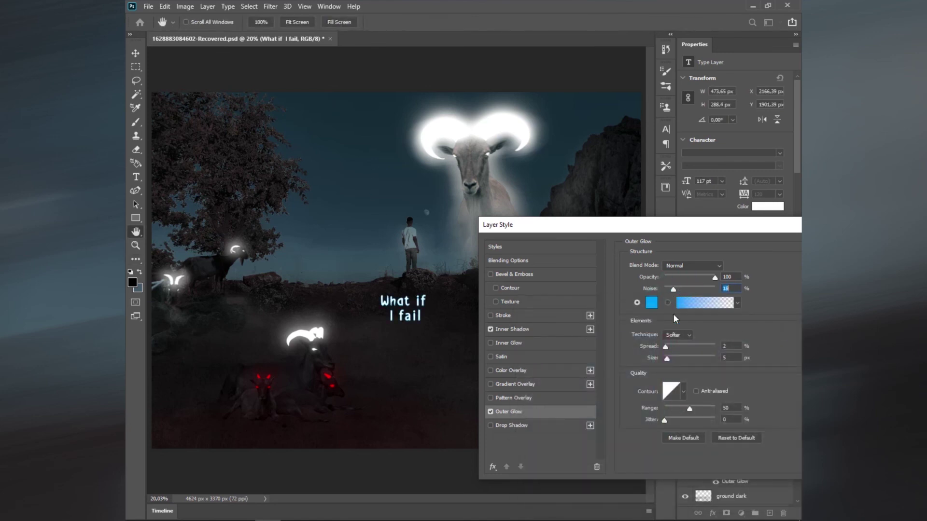
left_click_drag(673, 357, 673, 346)
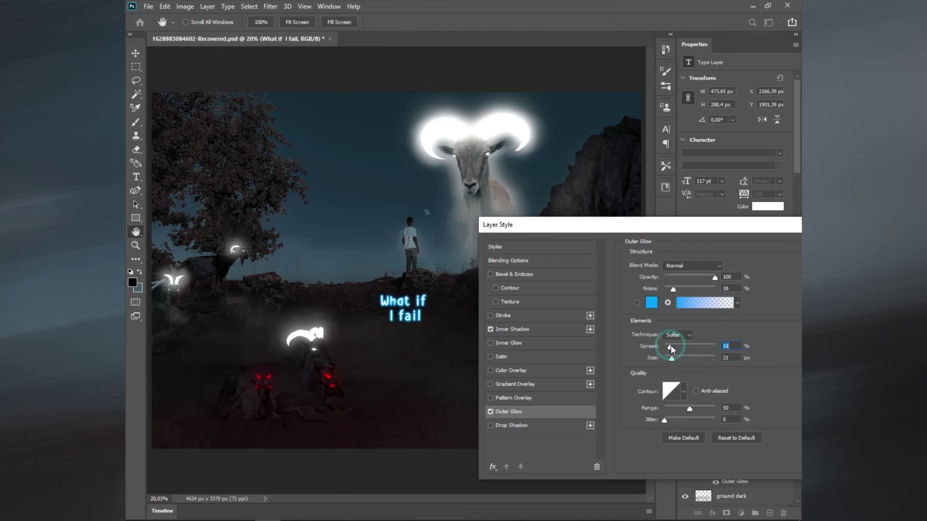
left_click(650, 304)
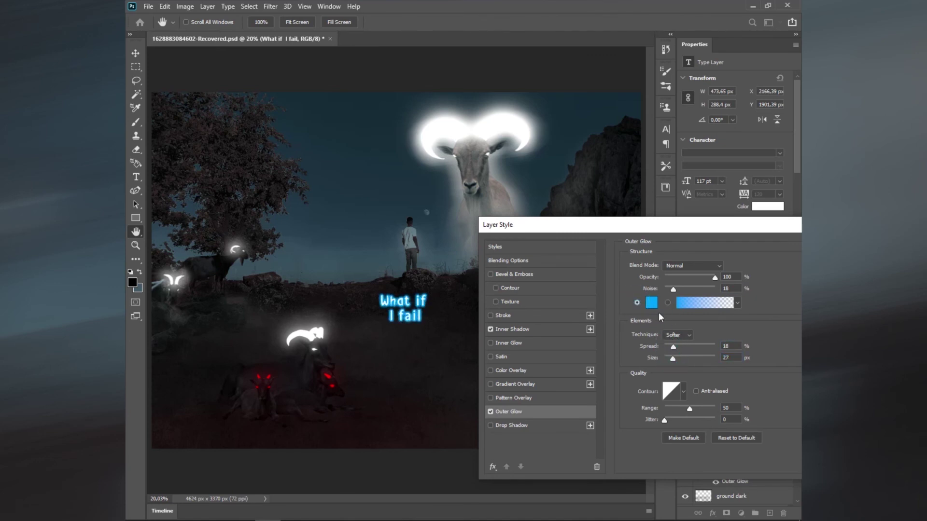
left_click_drag(715, 277, 685, 277)
Lighten the glow colour and set Softer technique, spread 6, size 76, range 63.
left_click(651, 303)
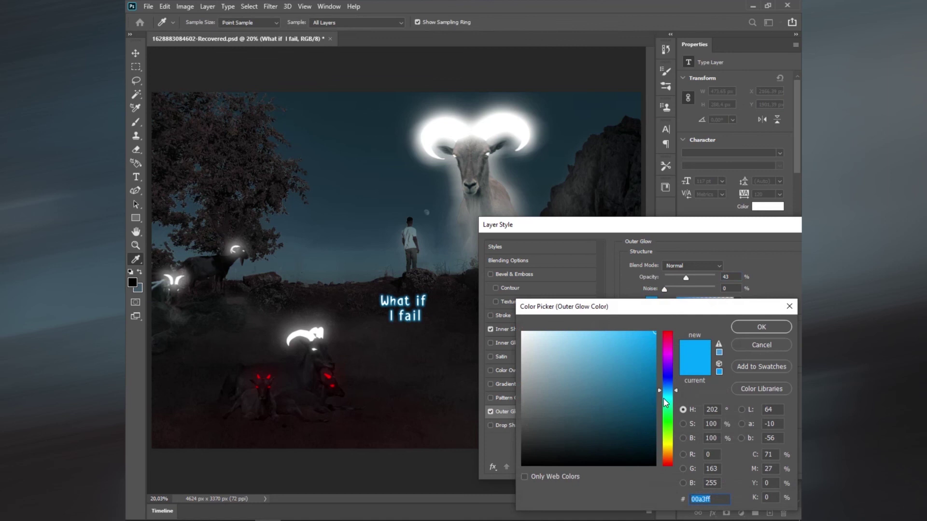
left_click_drag(596, 347, 590, 333)
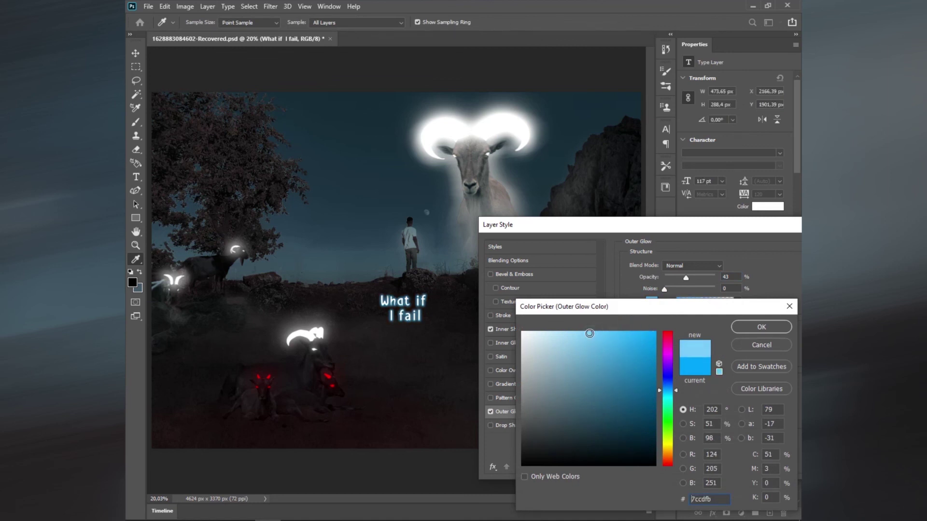
left_click(761, 327)
left_click(675, 352)
left_click(671, 344)
mouse_move(674, 344)
left_mouse_down()
mouse_move(696, 348)
mouse_move(658, 346)
mouse_move(689, 360)
left_mouse_up()
left_click(731, 345)
key("Up")
key("Up")
key("Up")
key("Up")
key("Up")
key("Up")
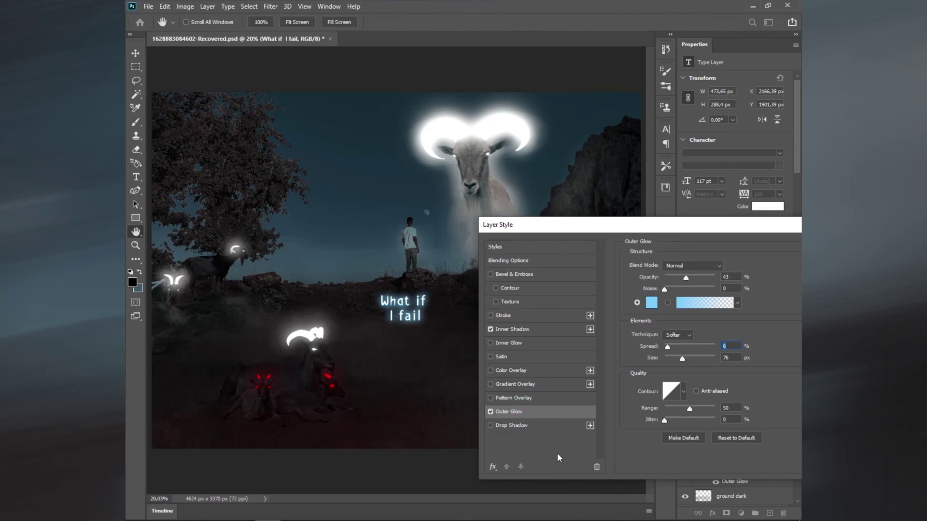
left_click_drag(689, 408, 690, 409)
Enable a light cyan Drop Shadow at 56% opacity.
left_click(524, 425)
left_click(734, 267)
left_click(668, 400)
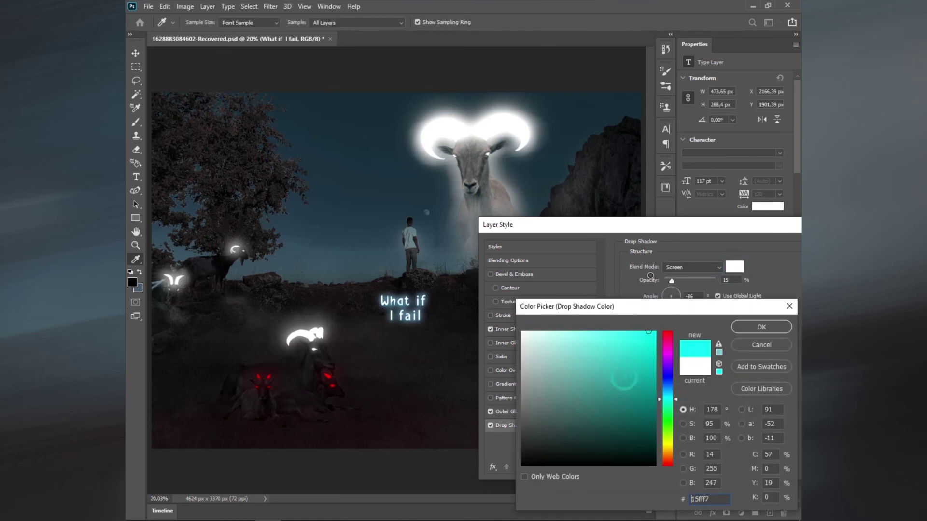
left_click(599, 337)
left_click(761, 326)
left_click_drag(671, 280, 693, 281)
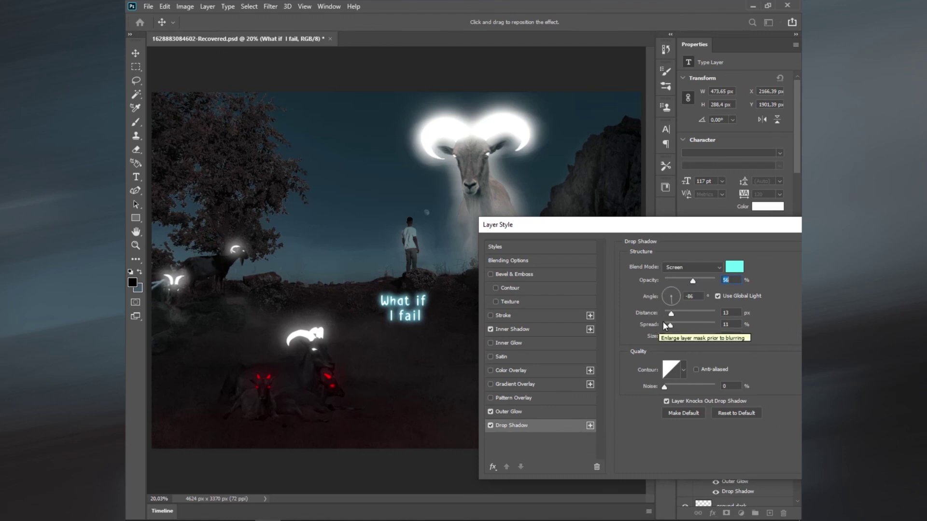
Set the drop shadow to angle 74°, distance 12, spread 6, size 24, and apply the style.
left_click_drag(670, 325, 677, 326)
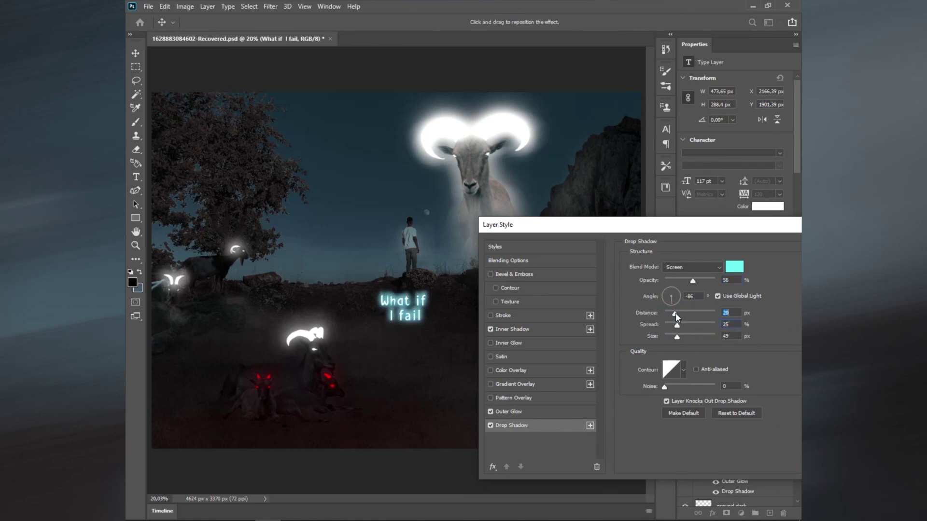
left_click(670, 284)
mouse_move(719, 226)
left_mouse_down()
mouse_move(481, 225)
mouse_move(733, 256)
left_mouse_up()
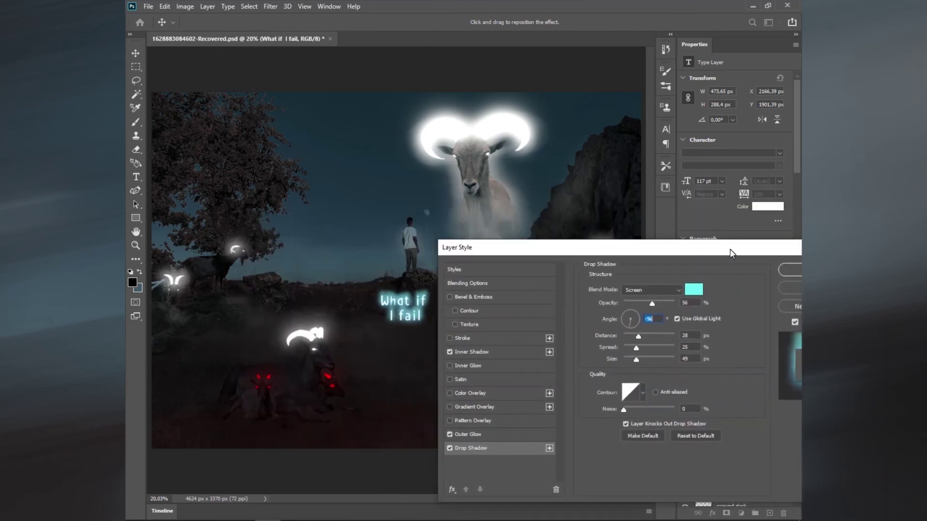
left_click(636, 323)
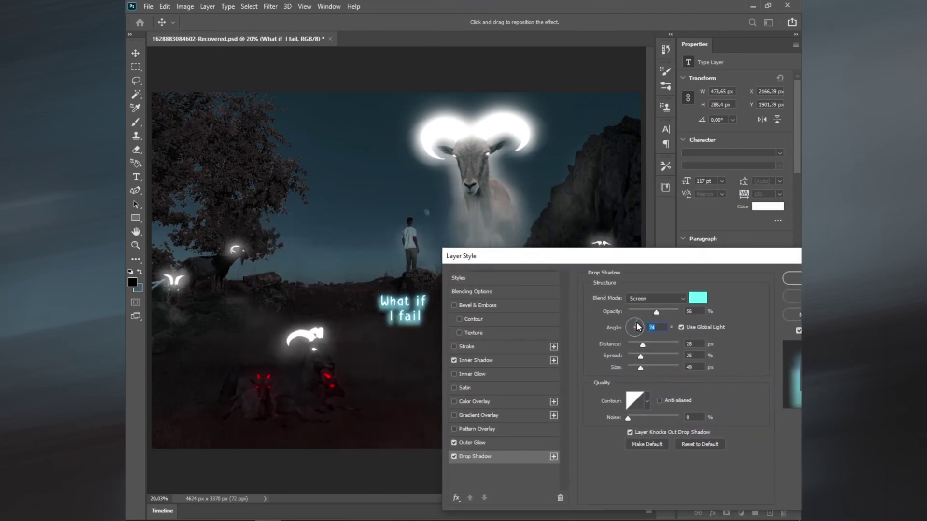
mouse_move(643, 344)
left_mouse_down()
mouse_move(631, 355)
mouse_move(637, 366)
left_mouse_up()
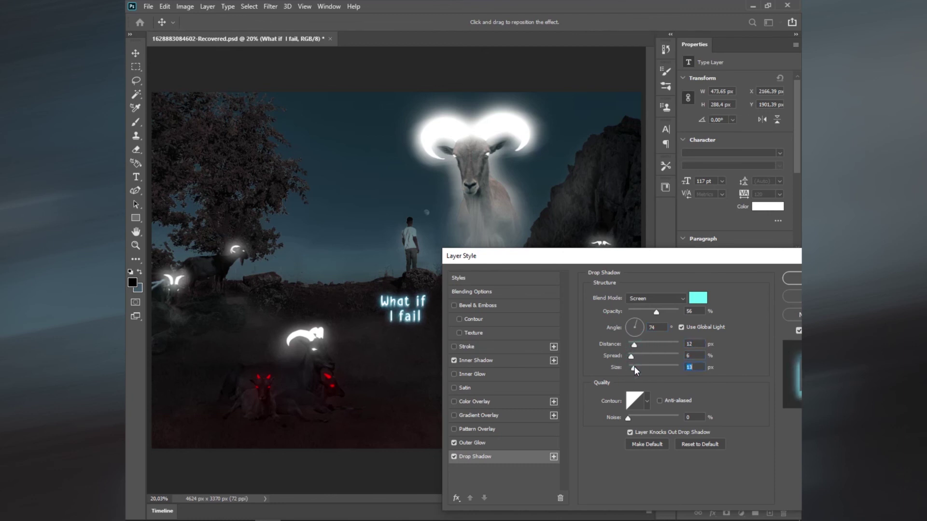
left_click_drag(653, 259, 583, 259)
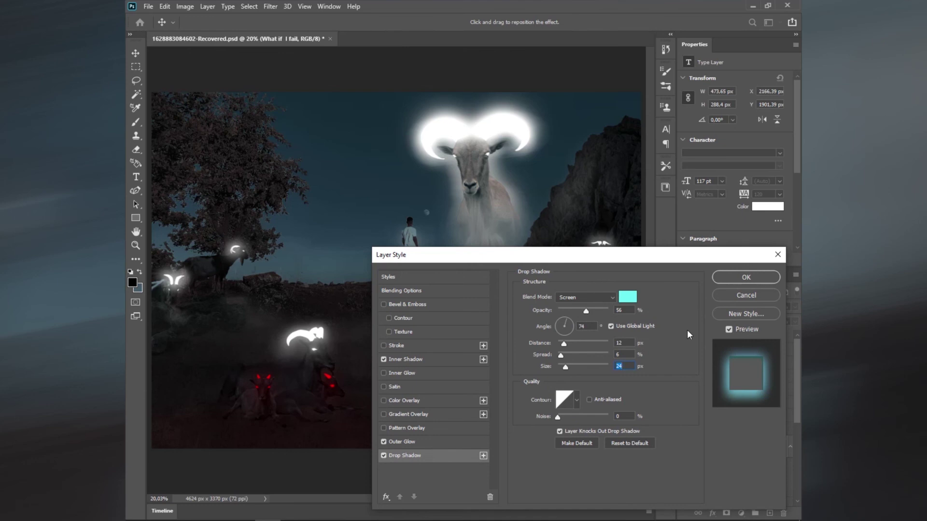
left_click(746, 277)
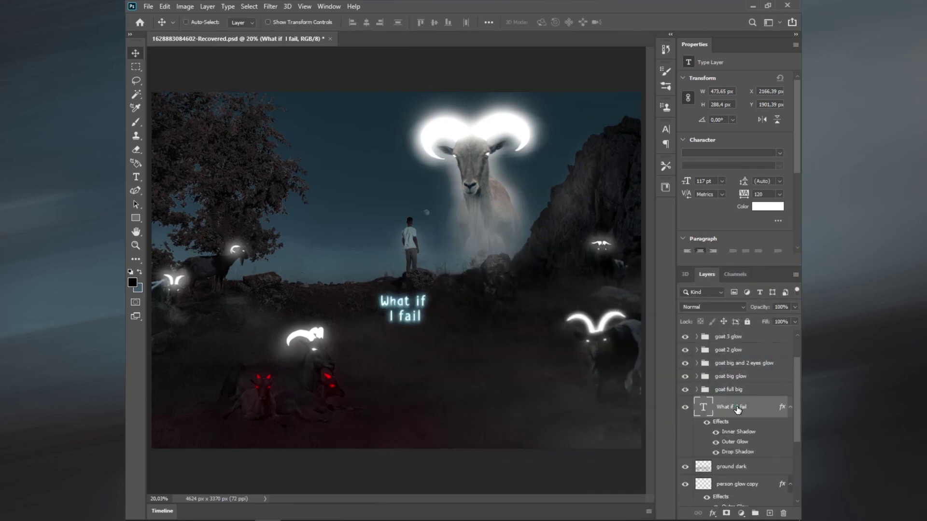
Scale the What if I fail text up to about 116% with Free Transform.
left_click(707, 423)
left_click(707, 423)
left_click(165, 6)
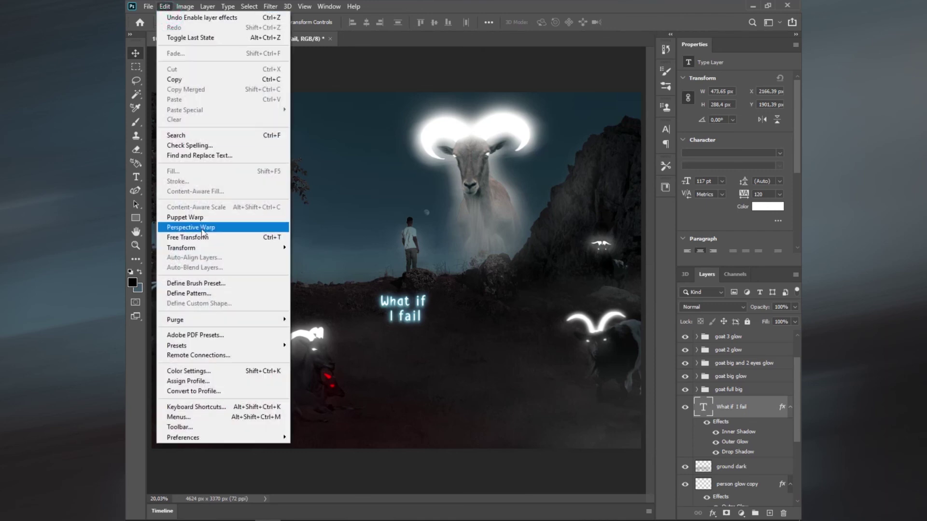
left_click(208, 239)
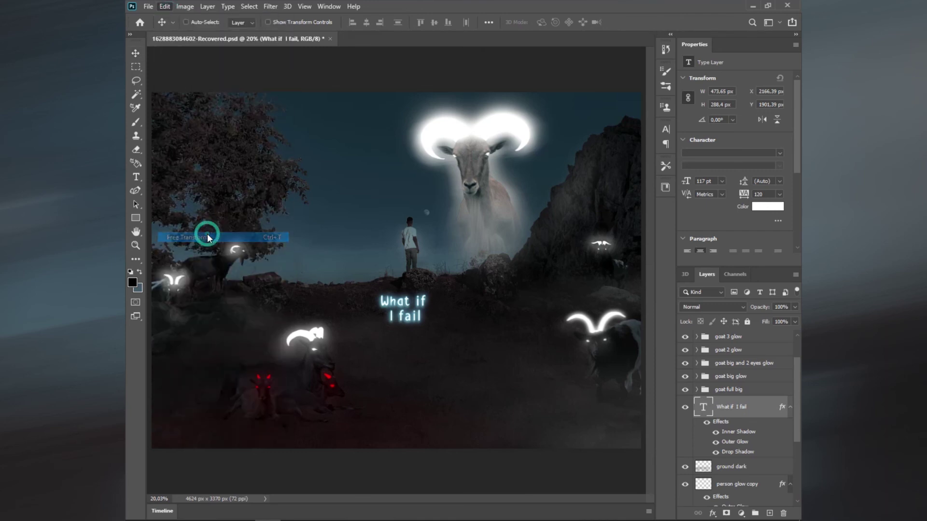
left_click_drag(435, 293, 434, 286)
Tilt the text to about -2.65° and commit the transformation.
left_click_drag(377, 326, 375, 325)
right_click(401, 307)
key("Escape")
left_click_drag(433, 325, 433, 323)
right_click(412, 315)
left_click(433, 344)
left_click_drag(437, 282, 461, 265)
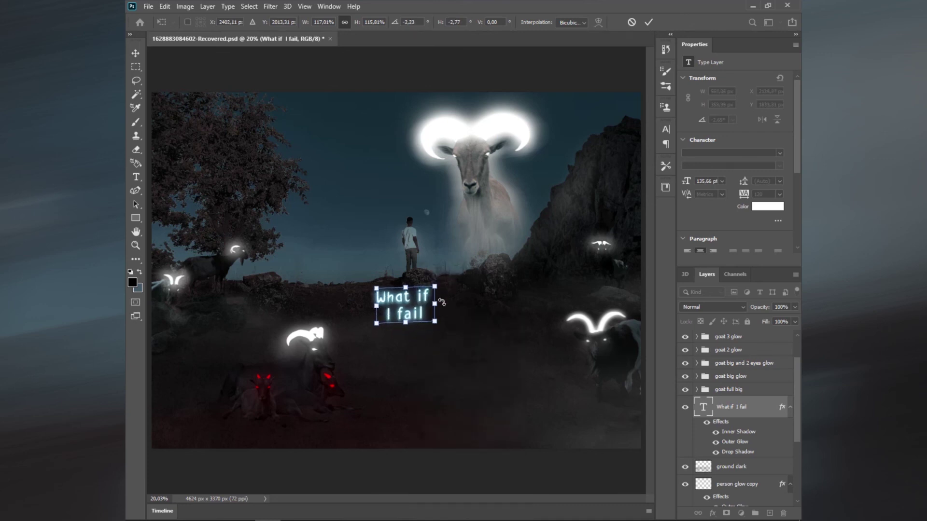
key("ctrl+z")
right_click(406, 306)
left_click(418, 334)
left_click(649, 21)
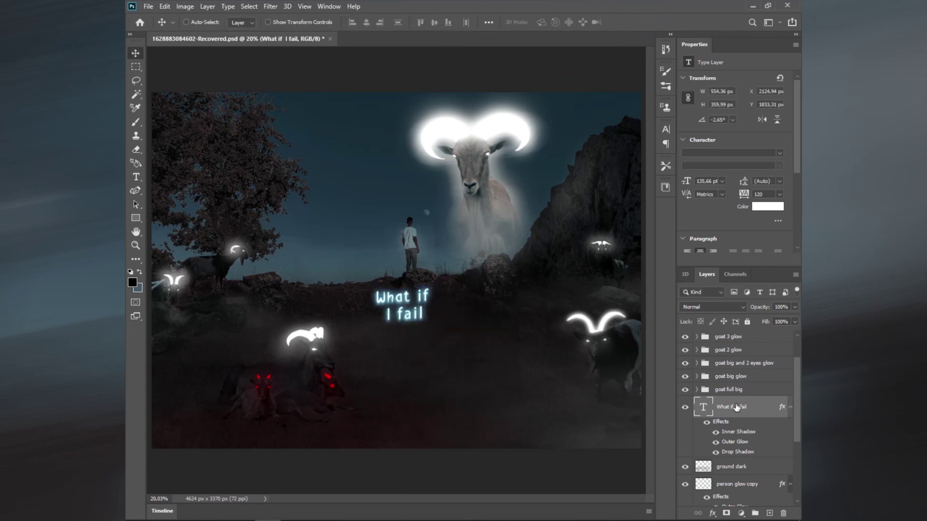
Convert the text to a smart object, add a perspective tilt and widen it about 6%.
right_click(736, 407)
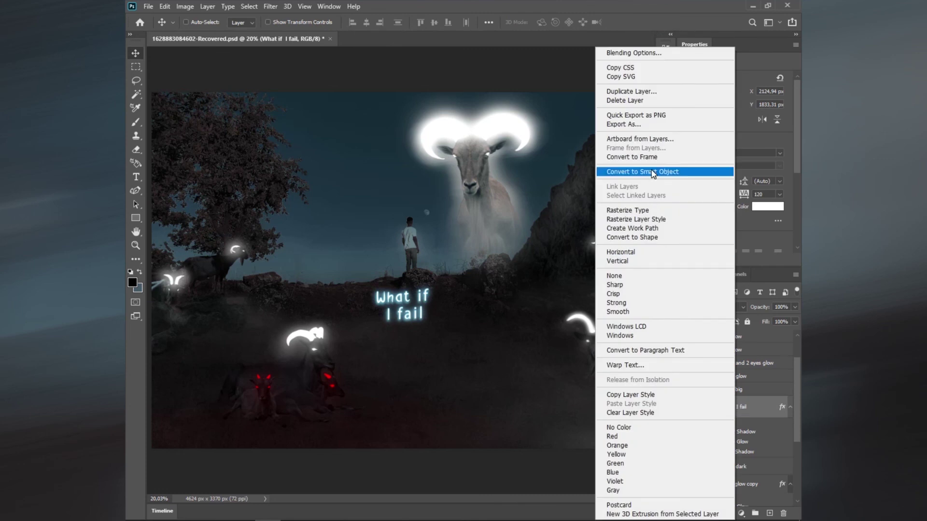
left_click(653, 172)
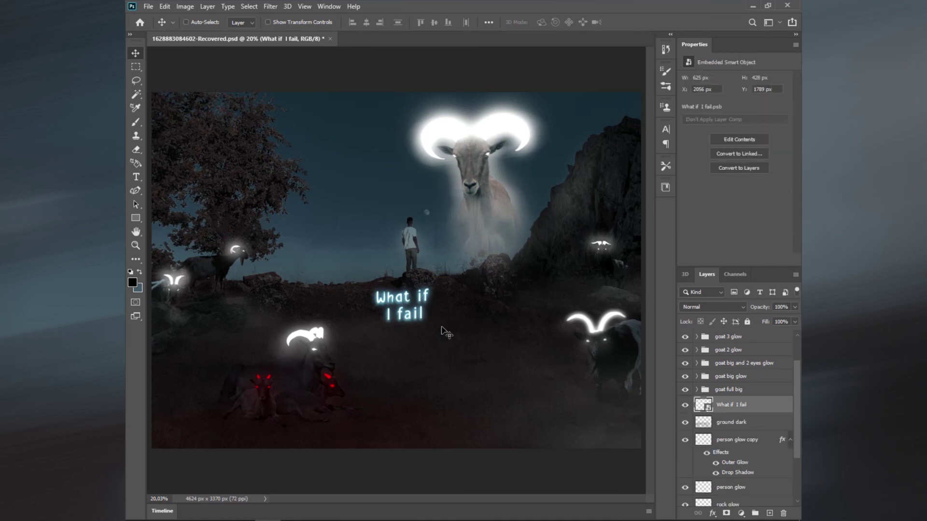
left_click(164, 7)
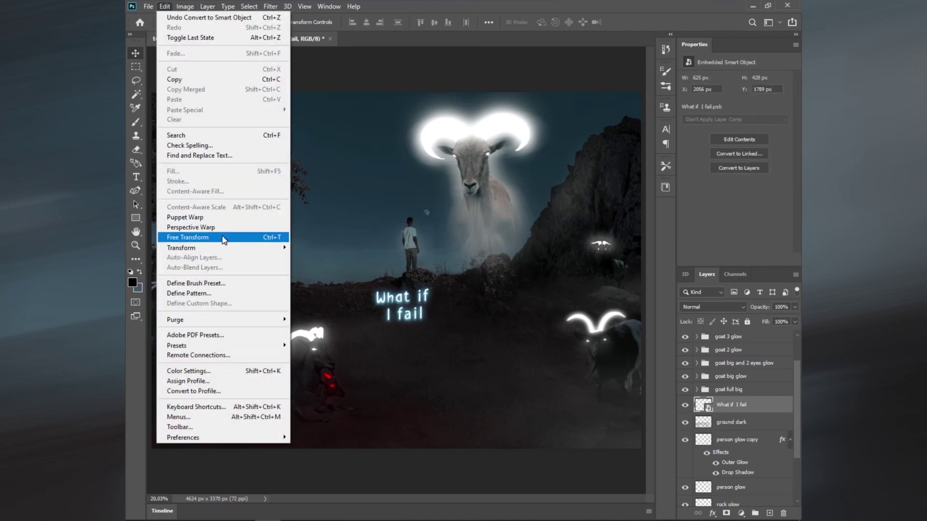
left_click(222, 237)
right_click(401, 304)
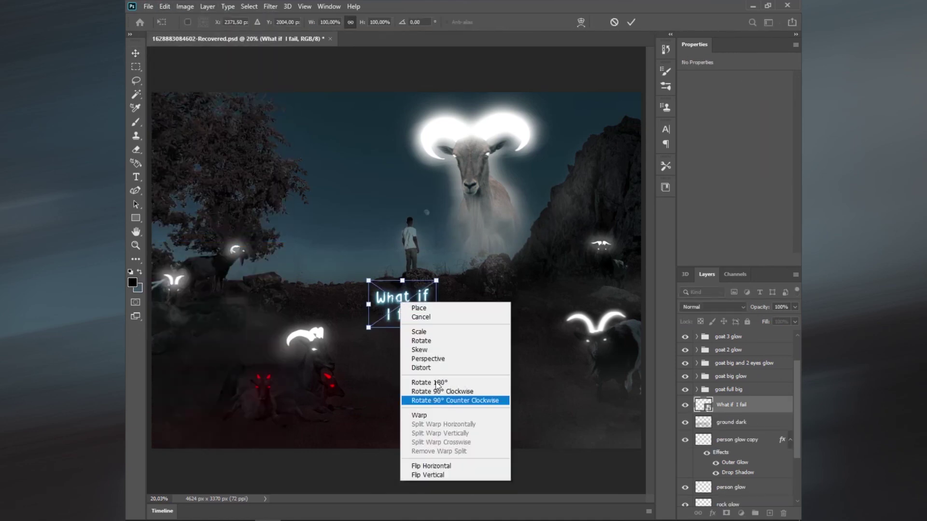
left_click(431, 362)
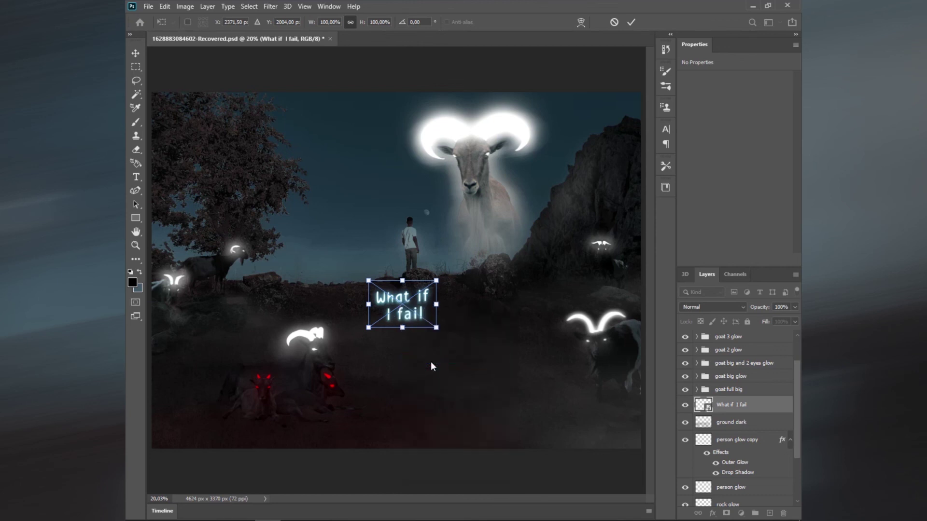
left_click_drag(437, 328, 434, 324)
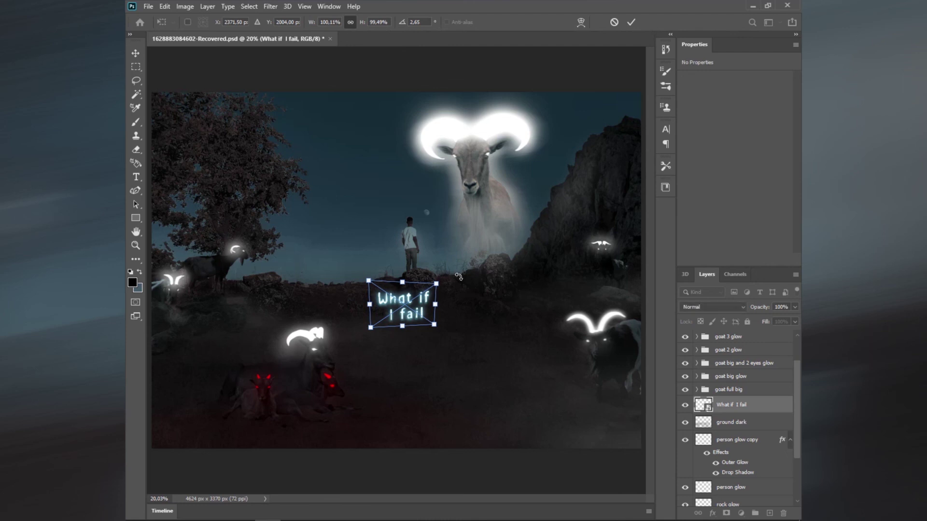
left_click_drag(434, 282, 445, 279)
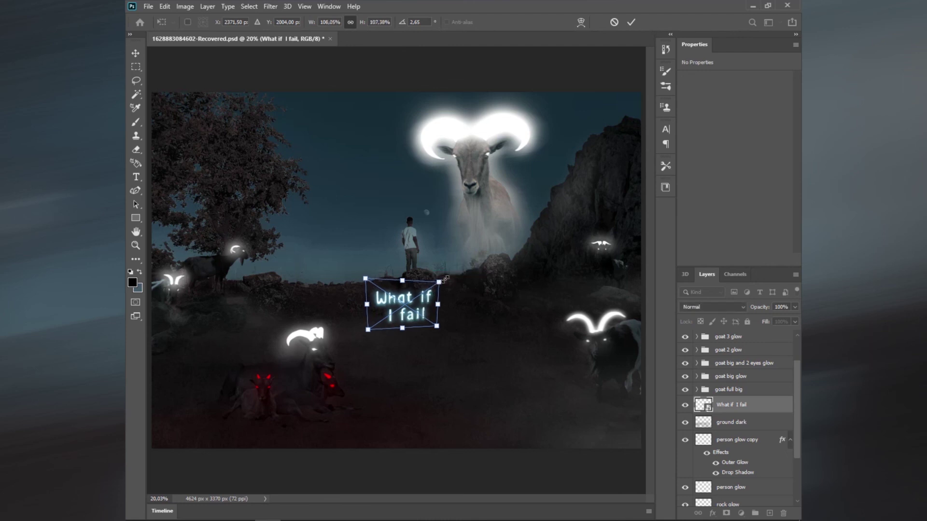
left_click(632, 22)
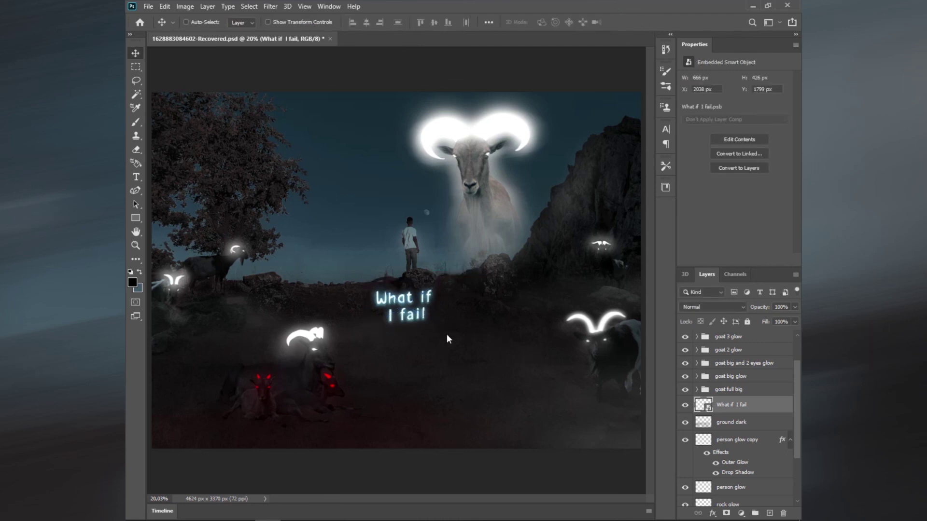
Paint a cyan Soft Round brush stroke on a new layer below the text.
left_click(769, 513)
left_click_drag(734, 408, 740, 441)
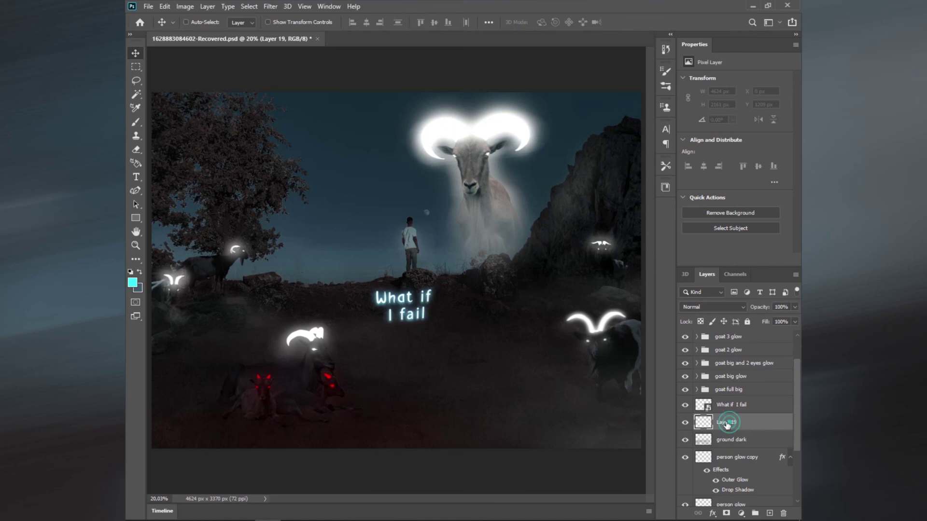
left_click(135, 122)
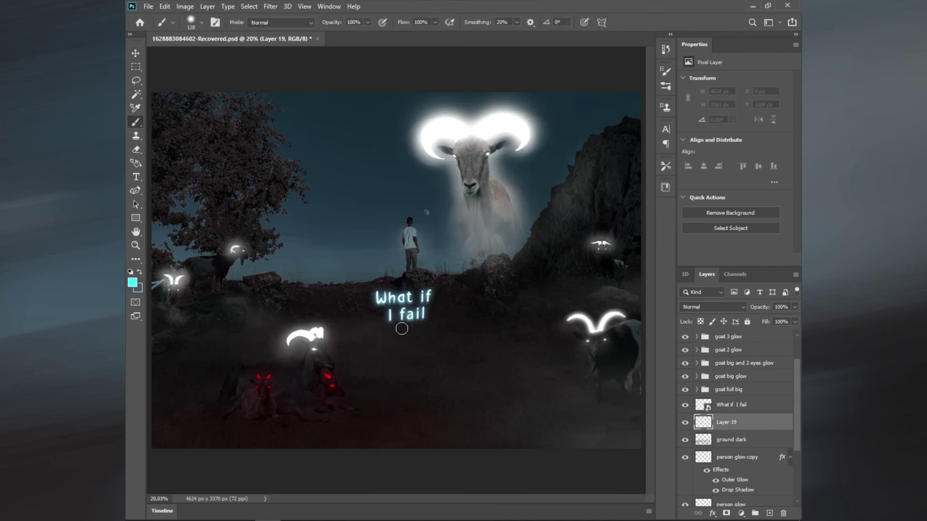
right_click(417, 325)
left_click(462, 306)
left_click(637, 21)
left_click(402, 326)
left_click_drag(375, 323, 449, 326)
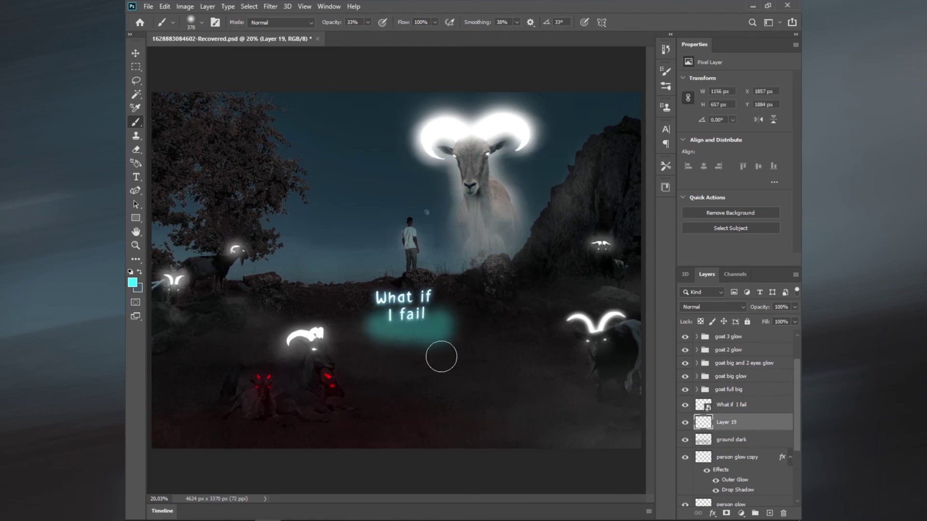
Gaussian-blur the cyan stroke into a soft glow, radius about 107 px.
left_click(269, 7)
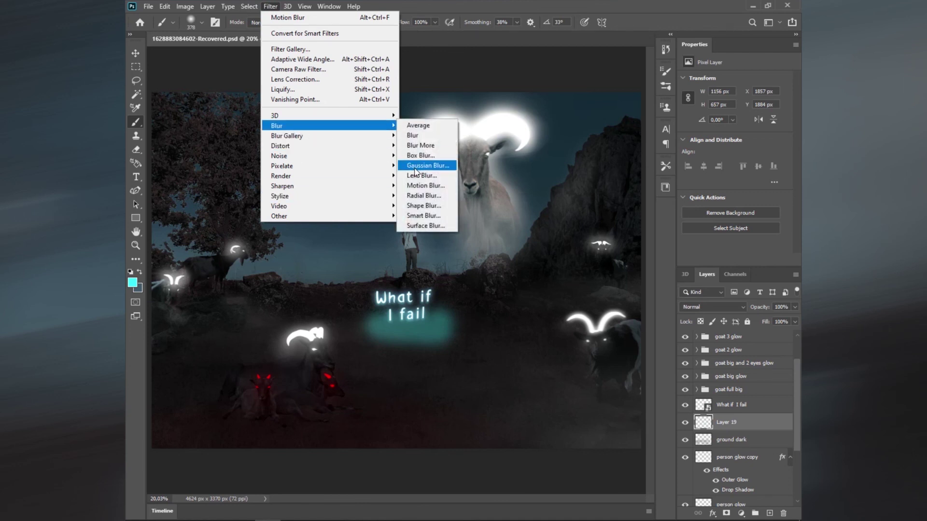
left_click(418, 166)
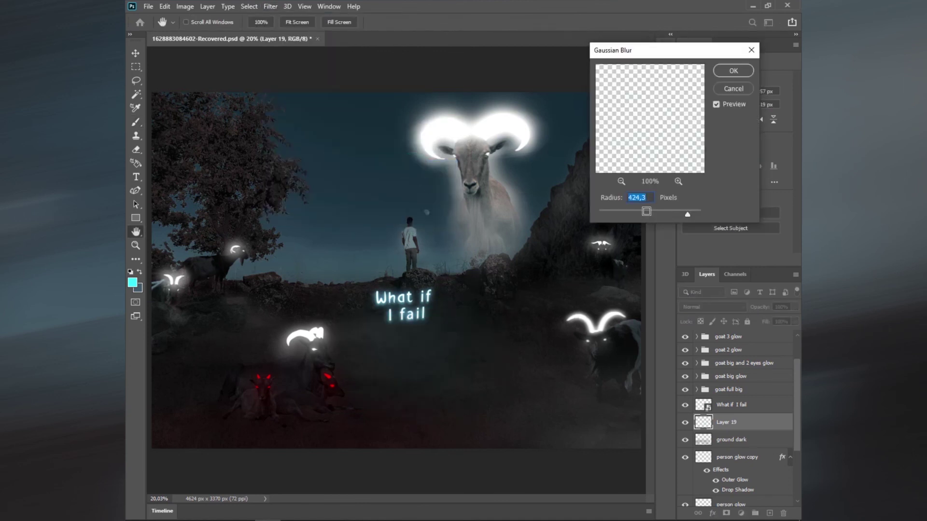
left_click_drag(650, 210, 672, 210)
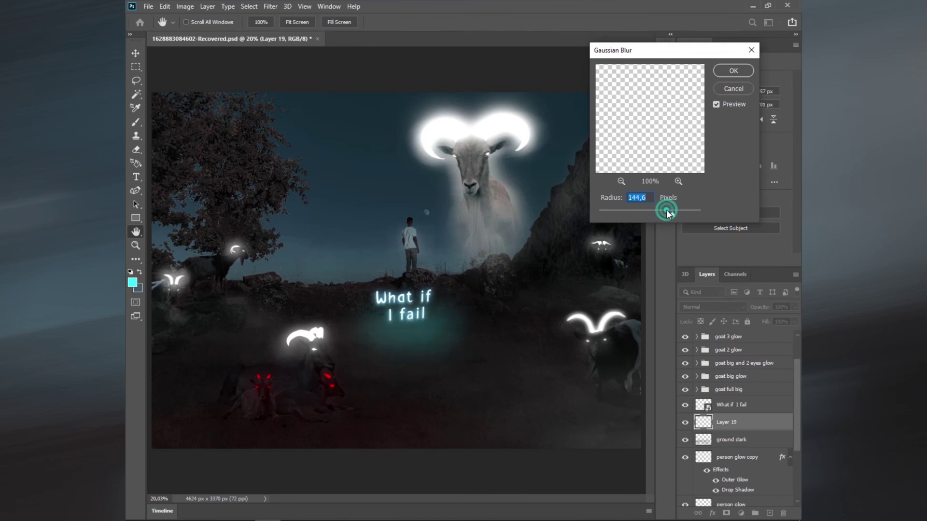
left_click(727, 71)
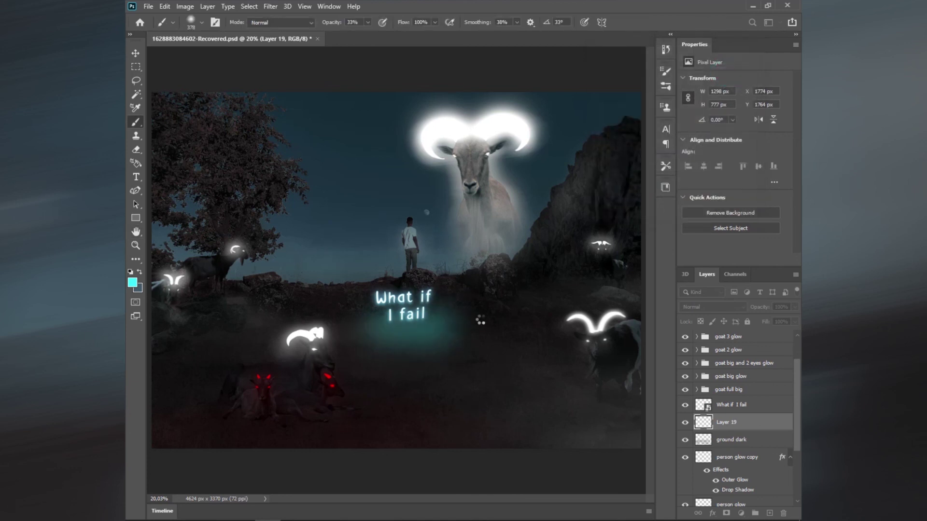
Distort Layer 19's glow into a wide trapezoid and move it under the text.
left_click(167, 6)
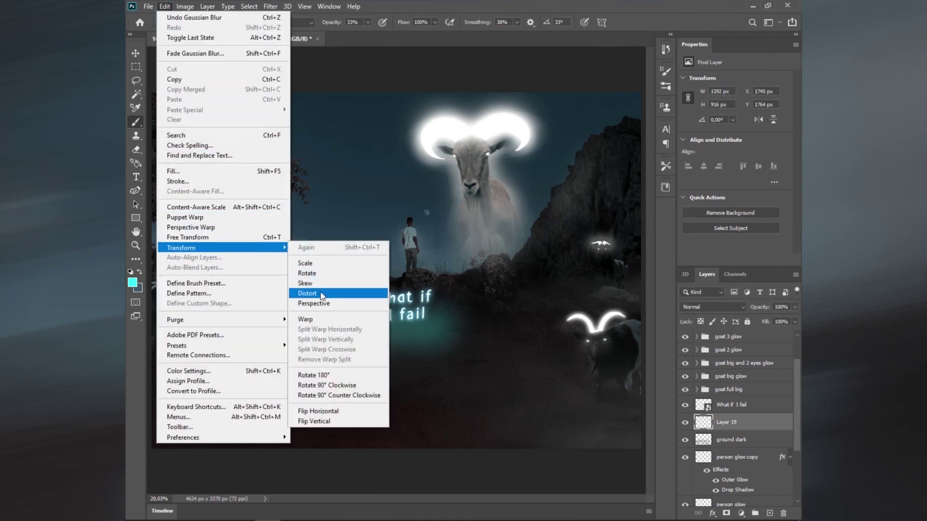
left_click(322, 295)
left_click_drag(484, 376, 483, 370)
left_click_drag(336, 375, 354, 369)
left_click_drag(336, 279, 345, 298)
left_click_drag(483, 279, 467, 300)
left_click_drag(354, 368, 326, 380)
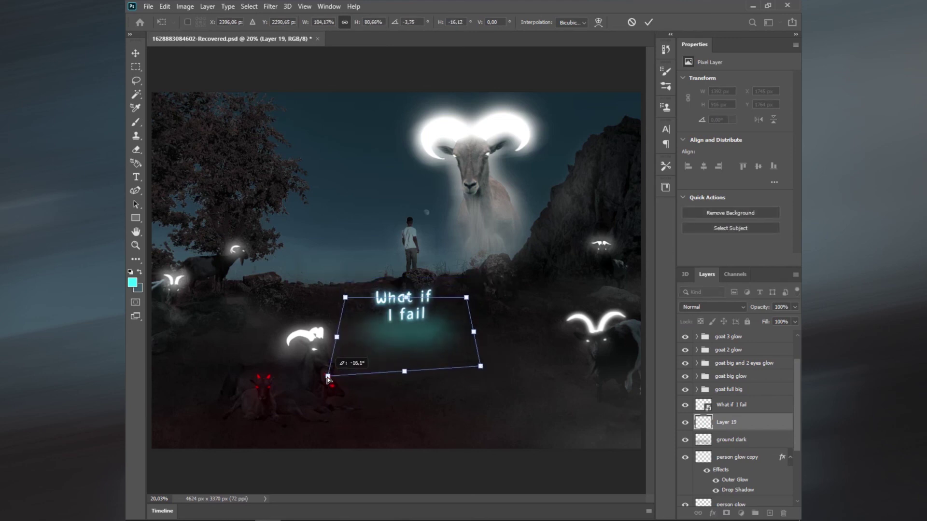
mouse_move(480, 367)
left_mouse_down()
mouse_move(486, 376)
mouse_move(477, 355)
left_mouse_up()
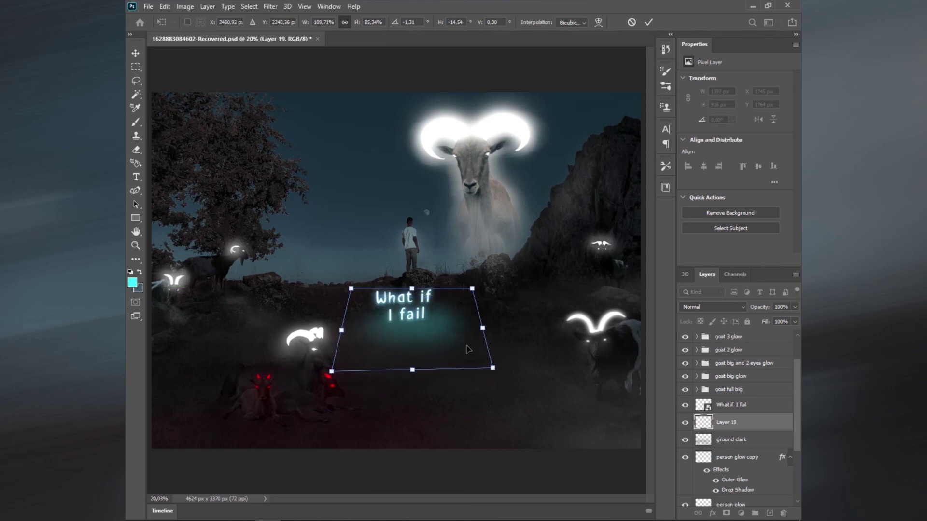
mouse_move(331, 371)
left_mouse_down()
mouse_move(349, 369)
mouse_move(313, 382)
left_mouse_up()
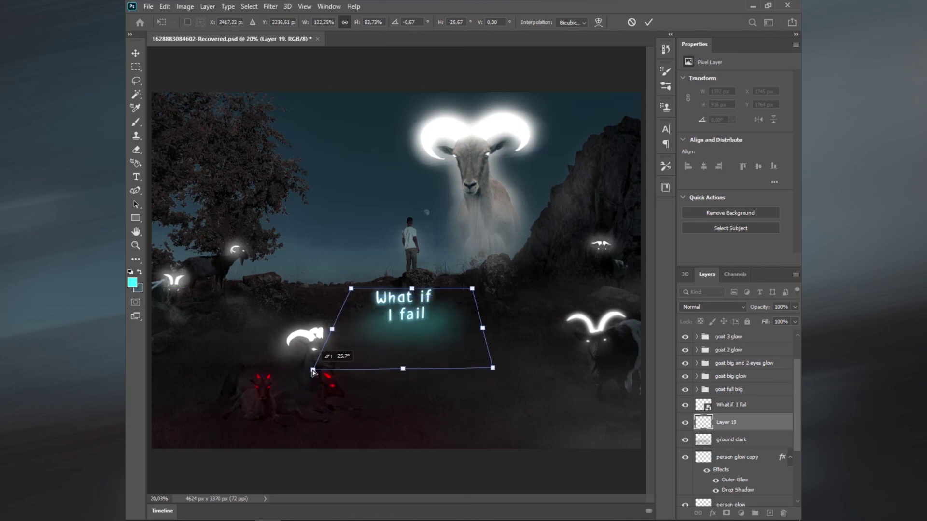
left_click_drag(405, 375, 403, 376)
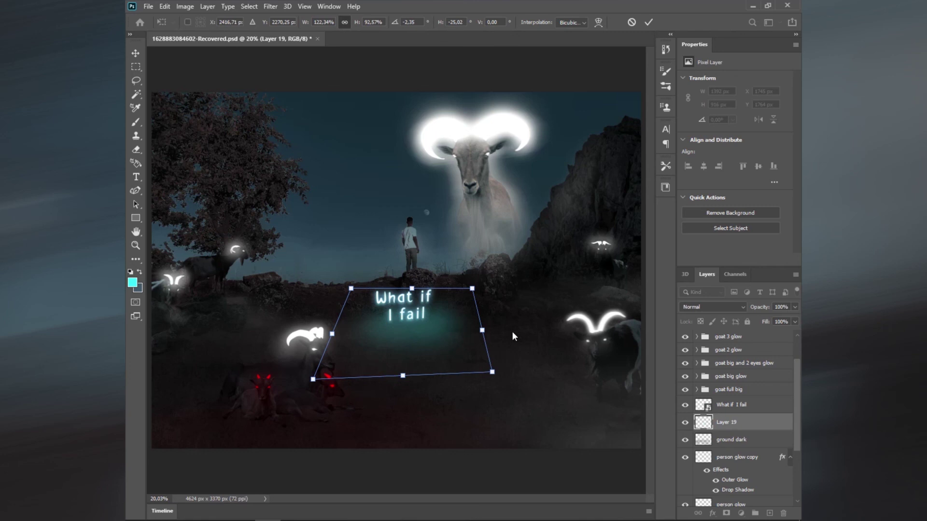
key("Return")
mouse_move(415, 339)
left_mouse_down()
mouse_move(416, 351)
mouse_move(446, 365)
left_mouse_up()
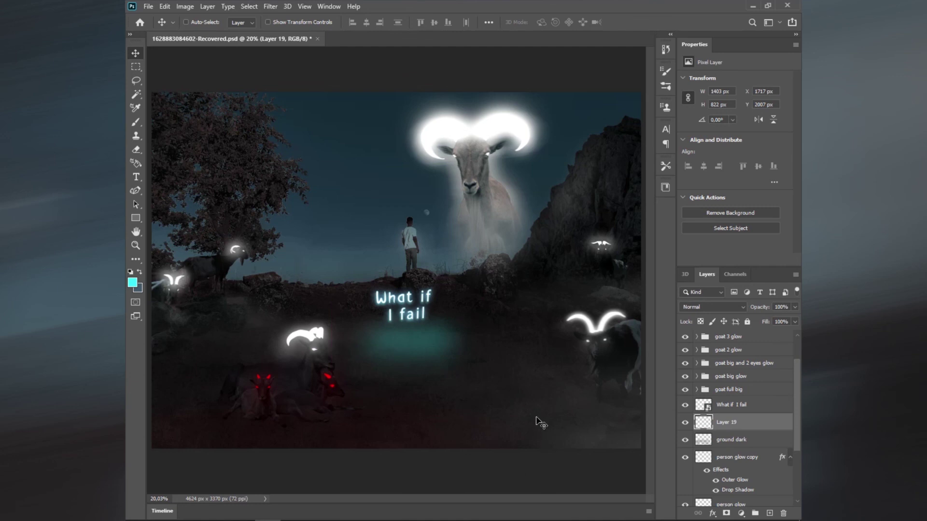
Set the glow layer's opacity to 70% and nudge it slightly up and right.
left_click_drag(760, 309, 766, 314)
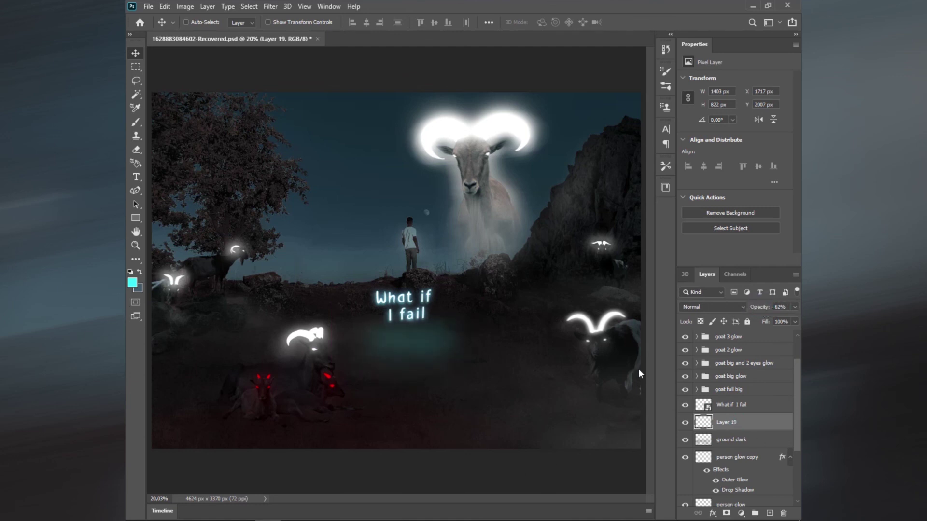
left_click_drag(418, 351, 421, 349)
left_click(778, 305)
type("75")
key("BackSpace")
type("0")
left_click(765, 249)
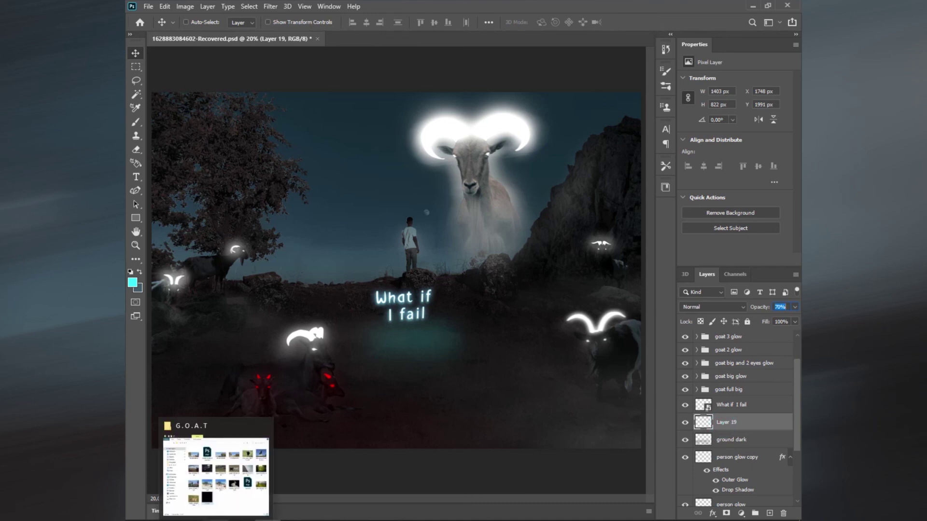
Place the noise 4 image from the G.O.A.T folder, shrunk over the text.
left_click(222, 488)
left_click_drag(430, 425, 483, 113)
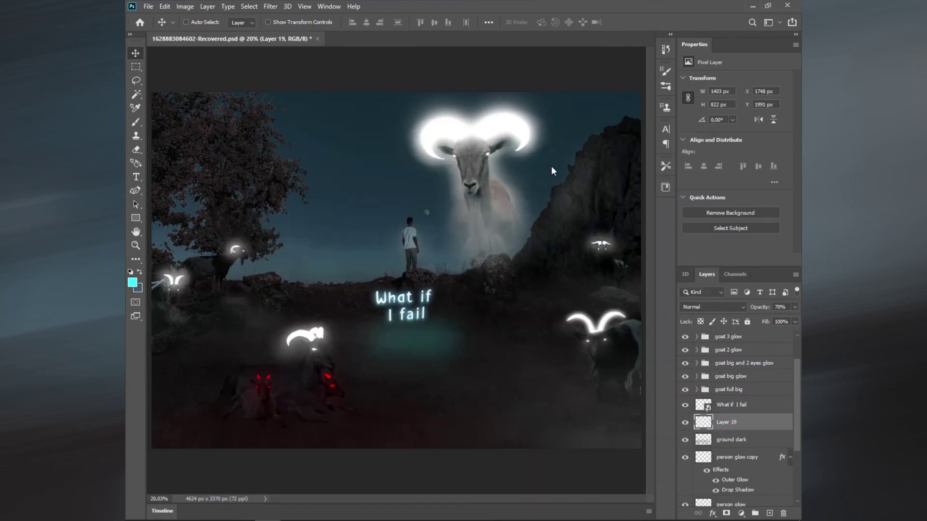
left_click_drag(275, 149, 364, 237)
left_click_drag(398, 273, 405, 303)
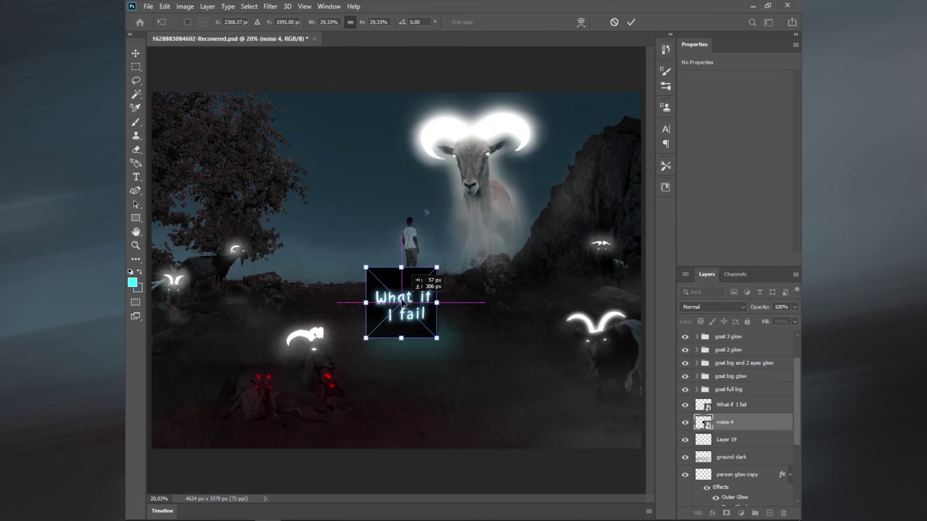
key("Return")
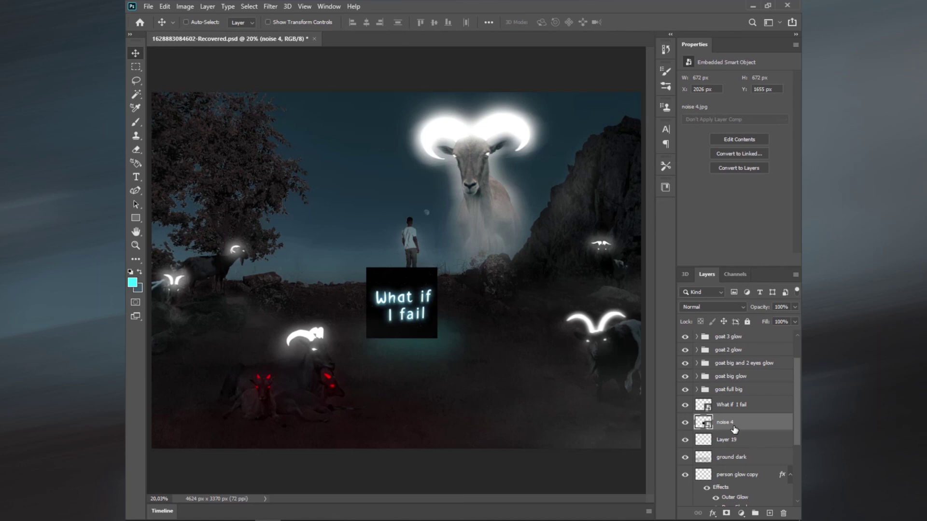
Set noise 4's blend mode to Screen after trying Lighten.
left_click(707, 306)
left_click(706, 306)
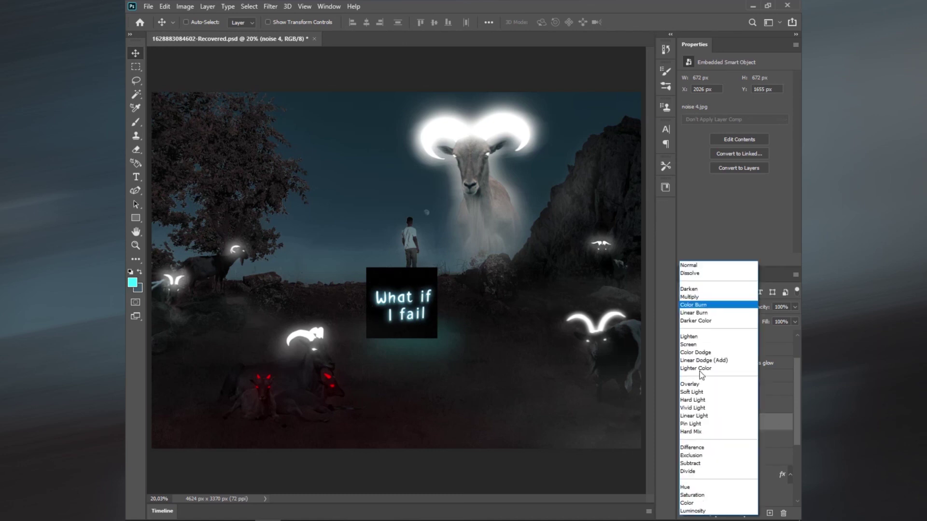
left_click(694, 345)
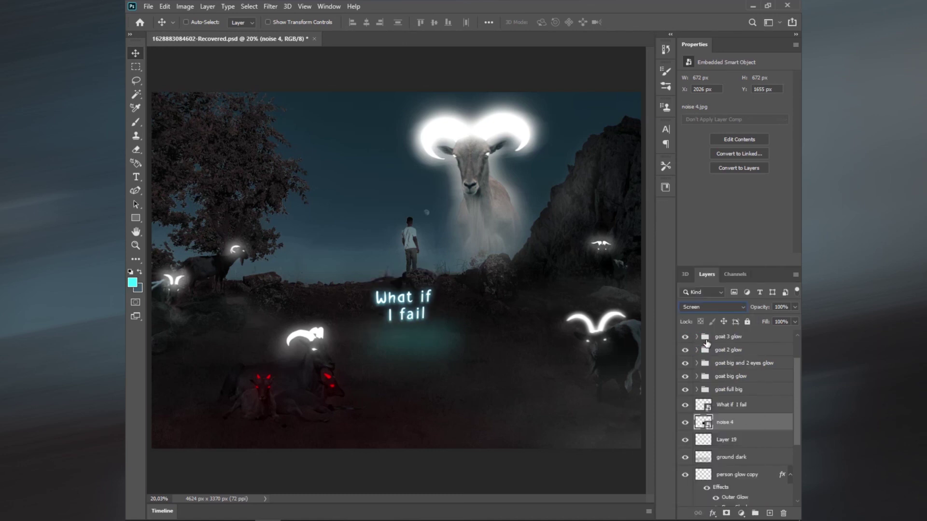
left_click(702, 307)
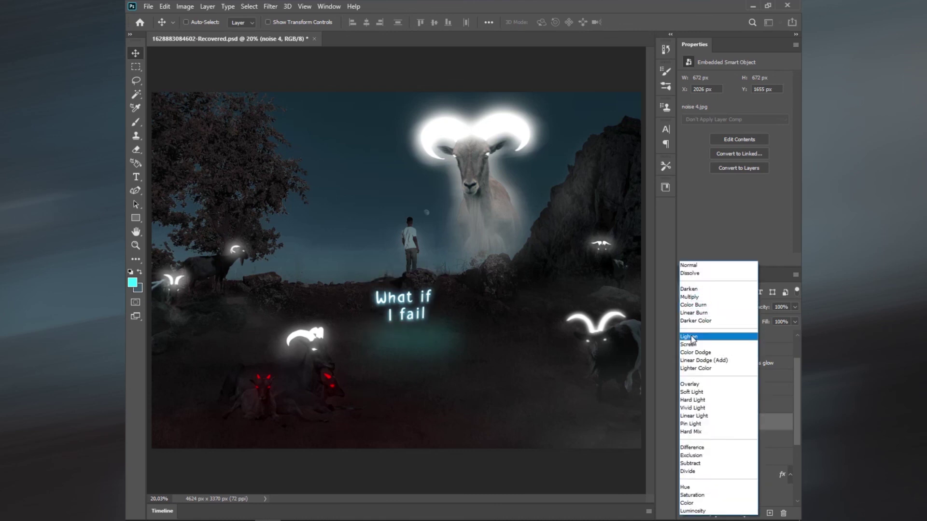
left_click(693, 337)
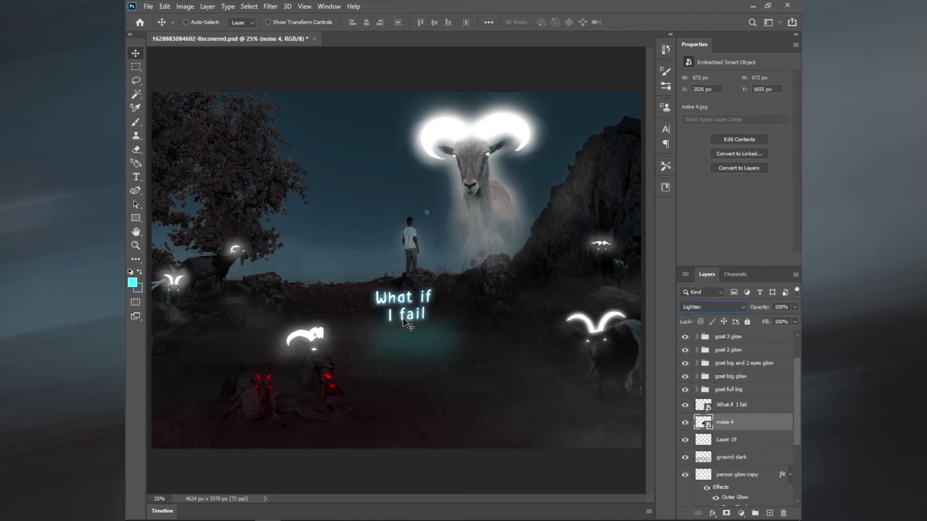
key("ctrl+plus")
key("ctrl+plus")
key("ctrl+plus")
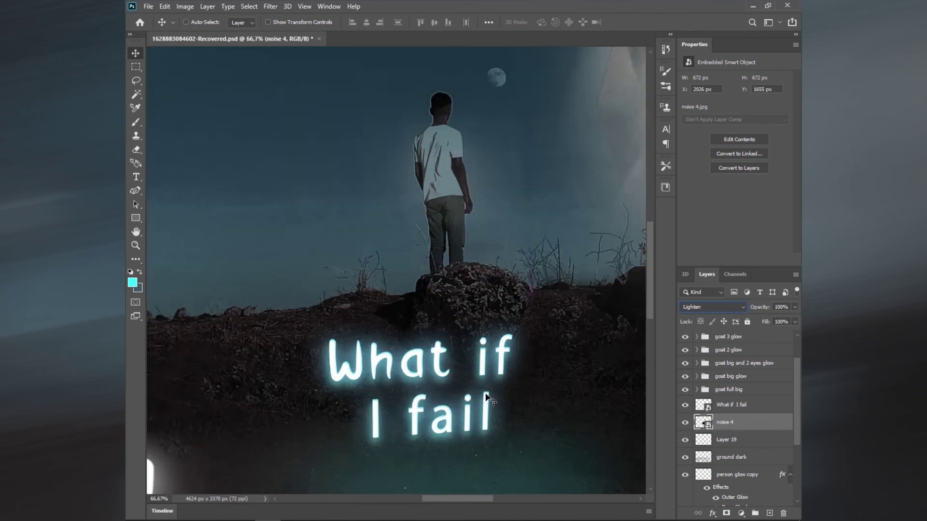
left_click_drag(537, 401, 555, 241)
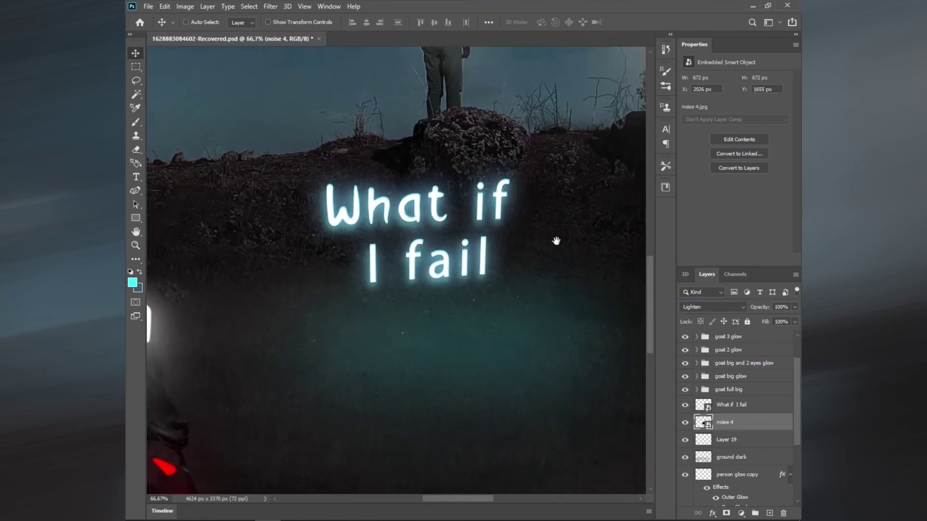
left_click(695, 306)
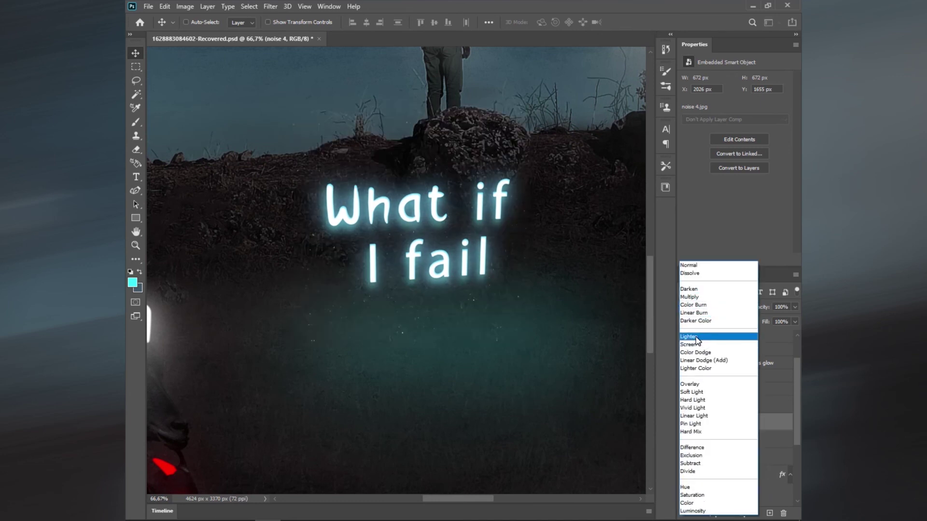
left_click(695, 344)
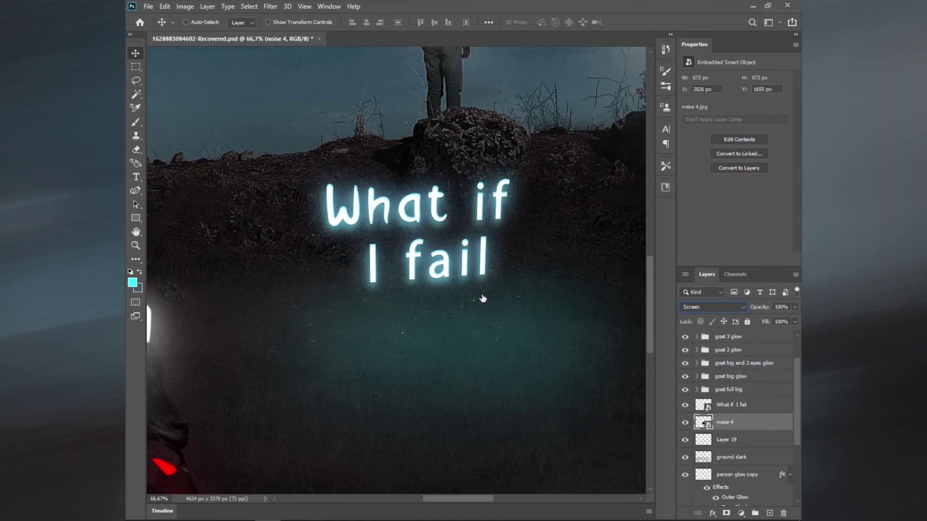
left_click(138, 151)
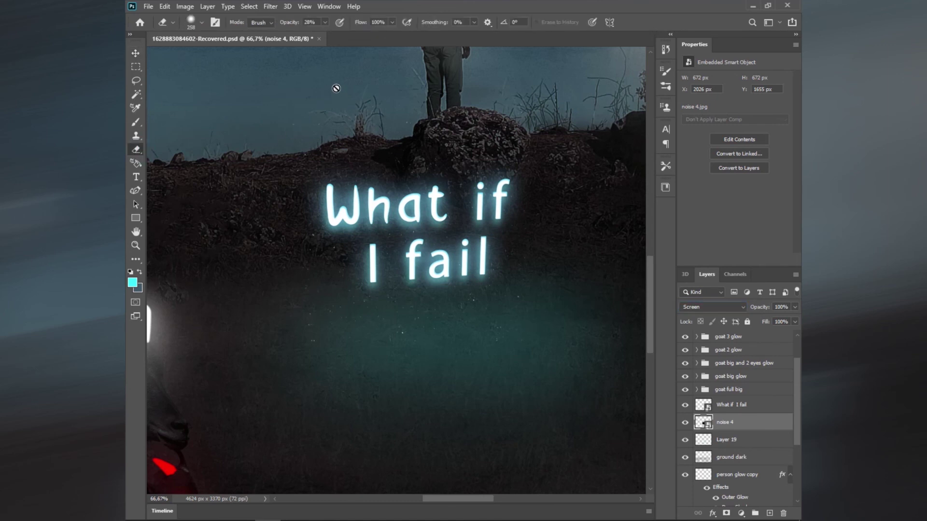
Rasterize noise 4 and set the eraser to 100% opacity with a smaller brush.
left_click(357, 95)
left_click(441, 205)
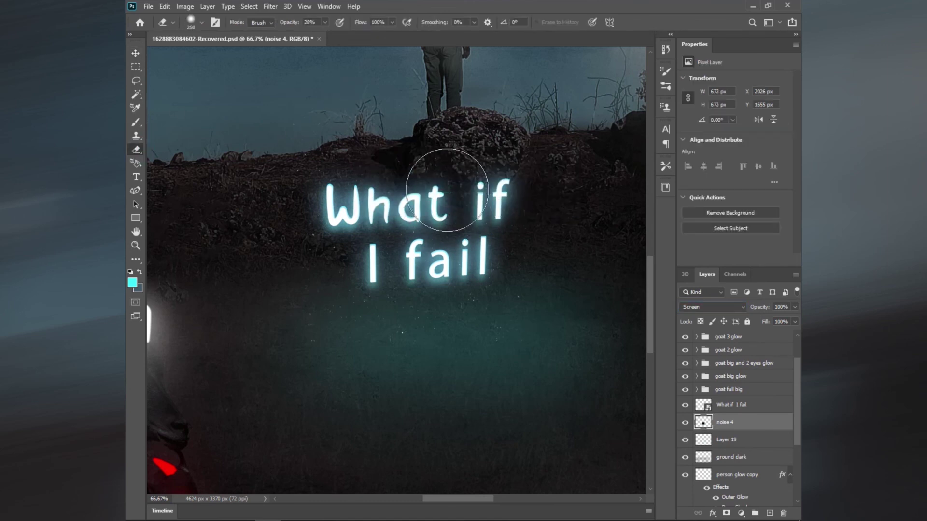
left_click_drag(290, 22, 360, 25)
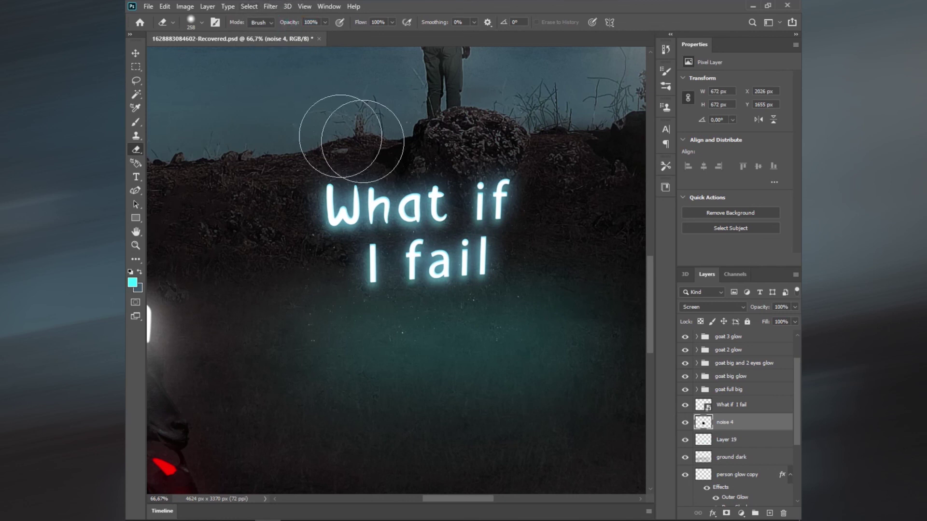
key("bracketleft")
key("bracketleft")
key("bracketleft")
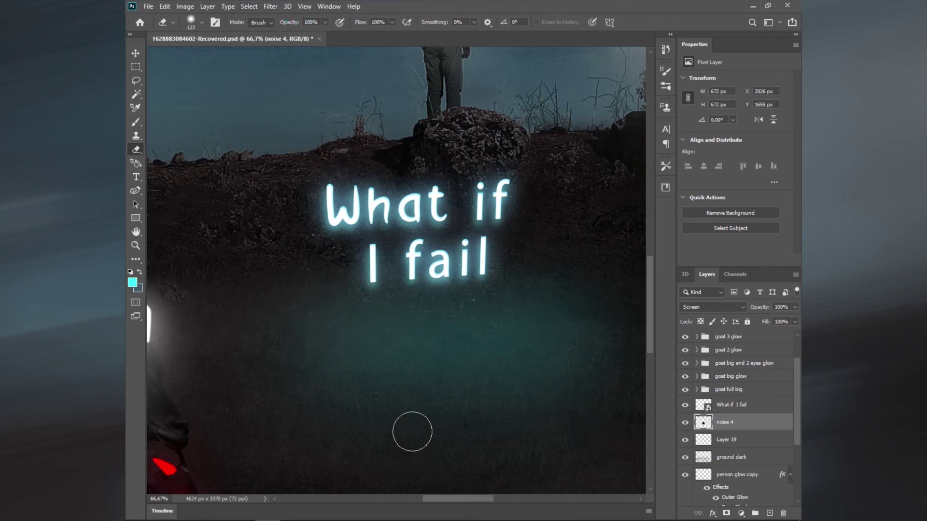
Scale noise 4 up to 800×800 px around the text.
left_click(165, 6)
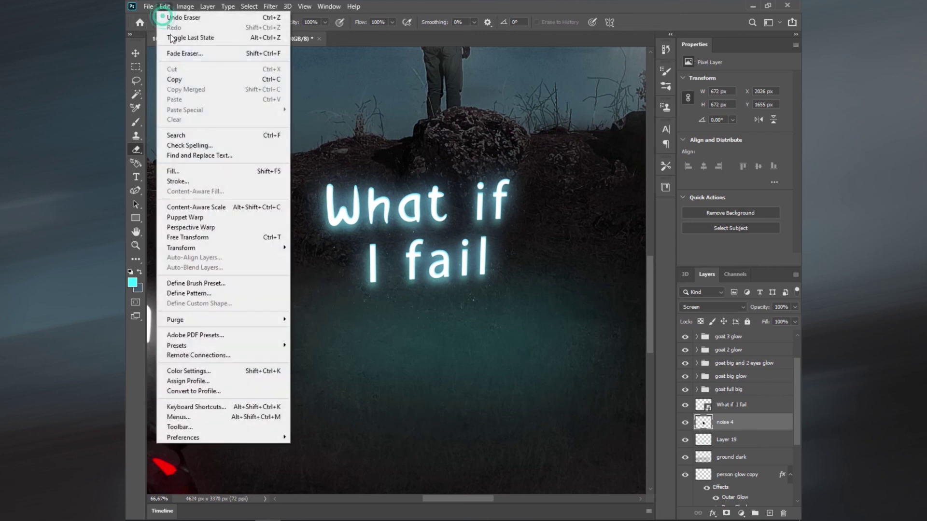
left_click(223, 236)
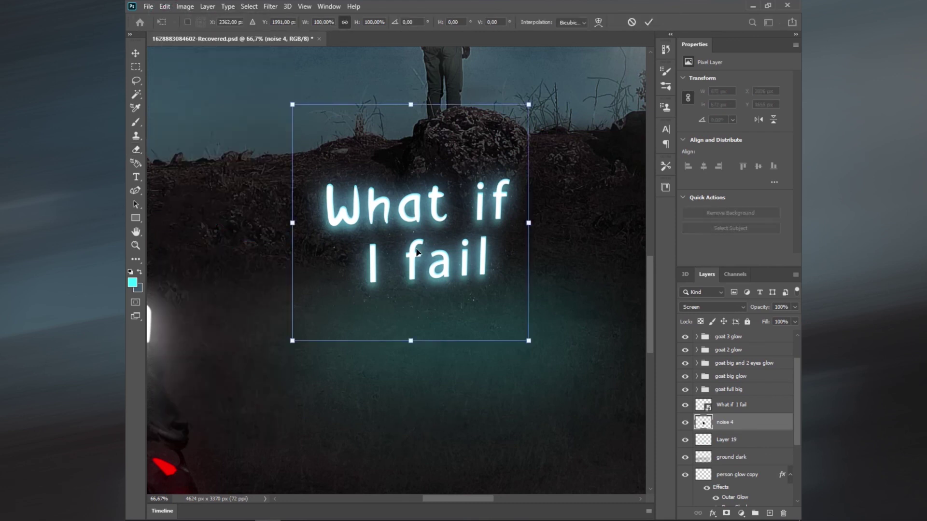
mouse_move(531, 103)
left_mouse_down()
mouse_move(540, 93)
mouse_move(531, 115)
mouse_move(529, 105)
mouse_move(551, 80)
left_mouse_up()
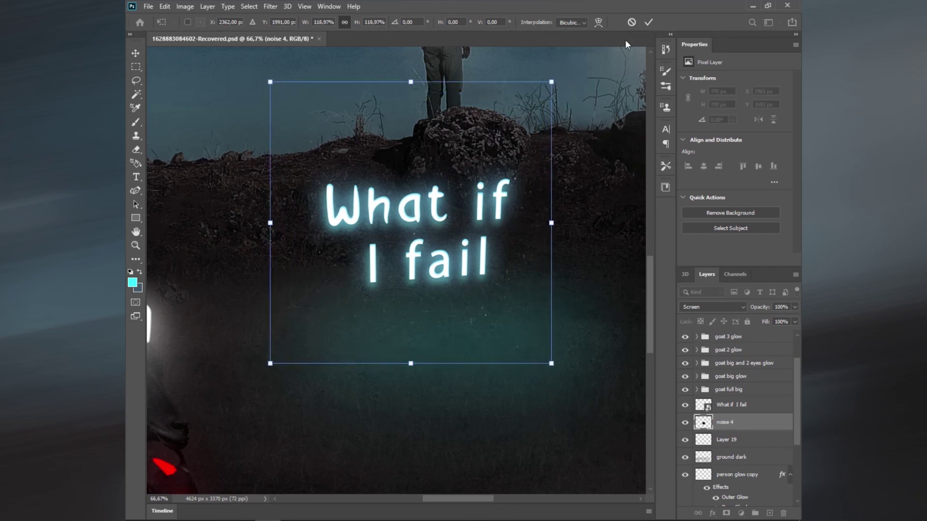
left_click(649, 22)
left_click(741, 513)
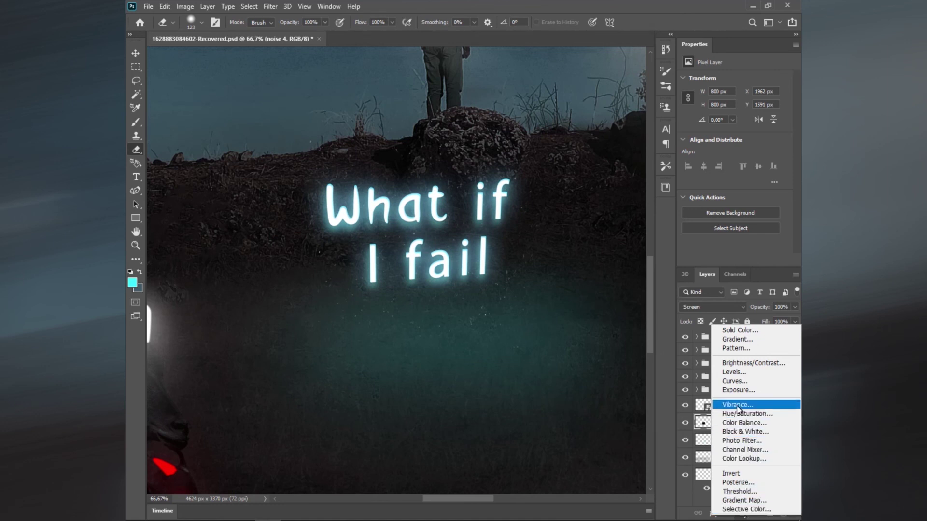
Add an Exposure adjustment clipped to noise 4, set to +1,36.
left_click(737, 391)
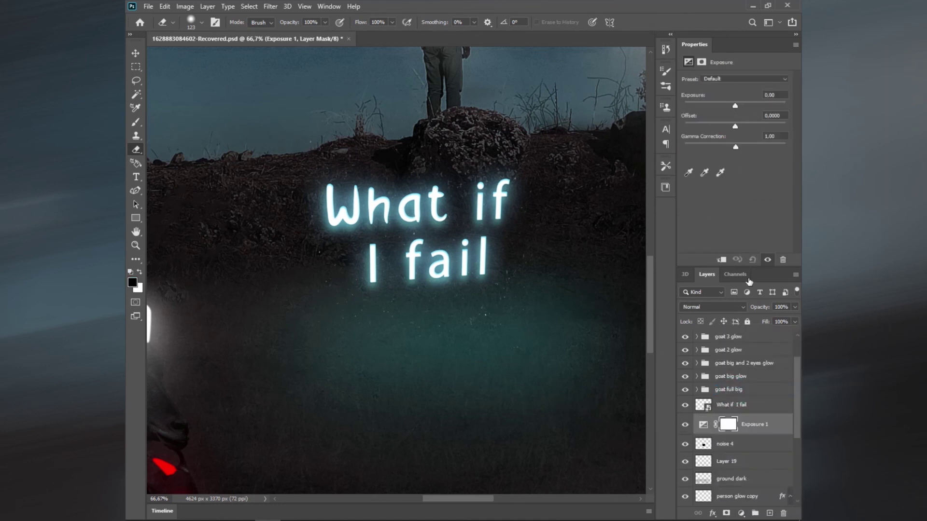
left_click(718, 259)
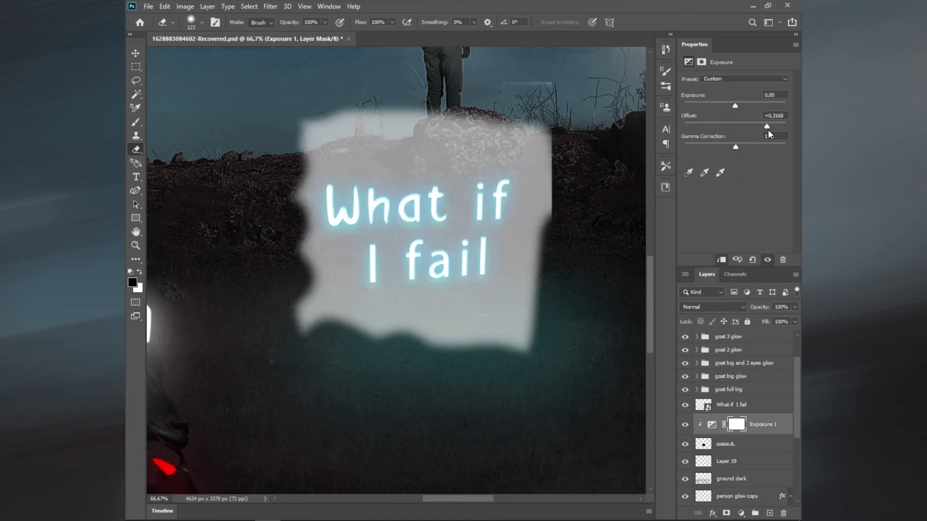
key("ctrl+z")
left_click_drag(735, 127, 706, 126)
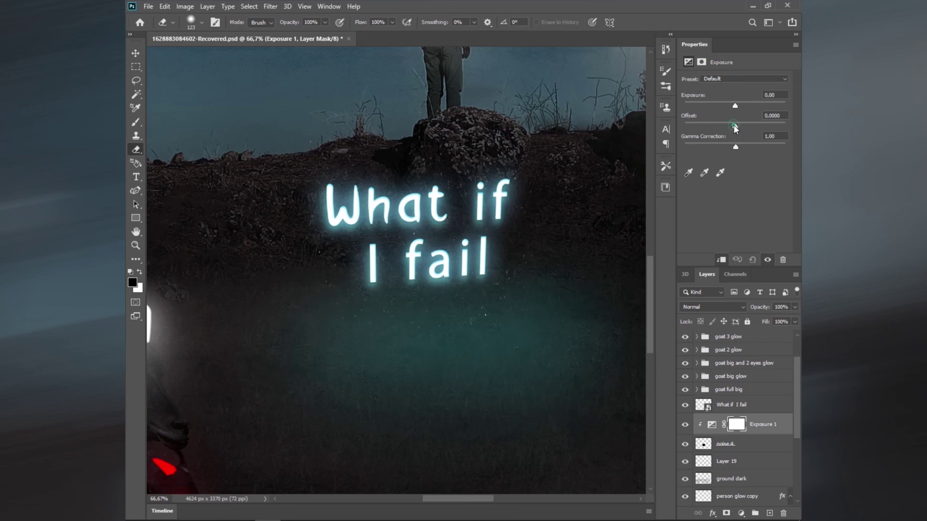
key("ctrl+z")
key("ctrl+z")
left_click_drag(754, 102, 761, 102)
left_click_drag(696, 103, 745, 104)
Softly erase noise 4 around the text with a larger low-opacity eraser.
left_click(724, 444)
left_click_drag(289, 22, 268, 28)
left_click_drag(347, 337, 386, 340)
mouse_move(274, 244)
left_mouse_down()
mouse_move(372, 103)
mouse_move(508, 159)
mouse_move(507, 331)
mouse_move(520, 373)
mouse_move(507, 342)
mouse_move(451, 389)
mouse_move(486, 399)
left_mouse_up()
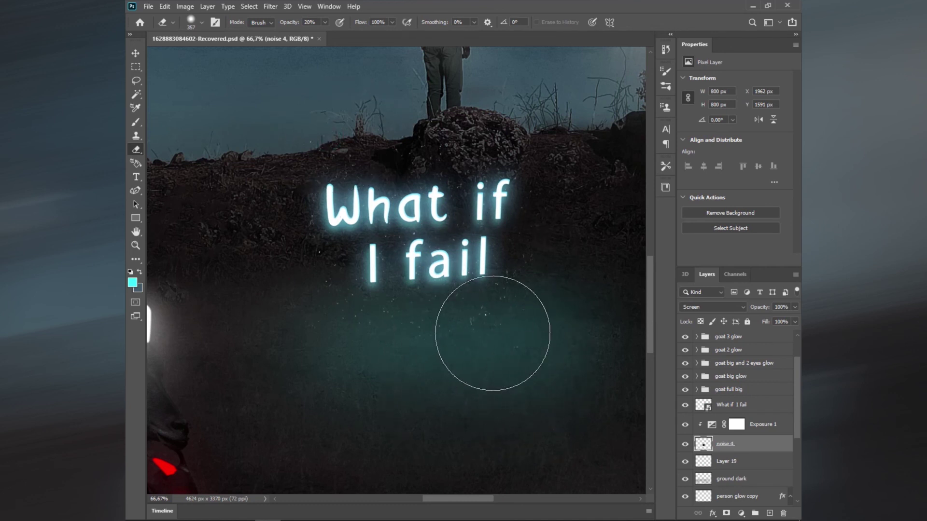
Merge the Exposure 1 adjustment and noise 4 layers into one smart object blended in Screen mode.
key("ctrl+0")
key("ctrl+plus")
key("ctrl+plus")
key("ctrl+plus")
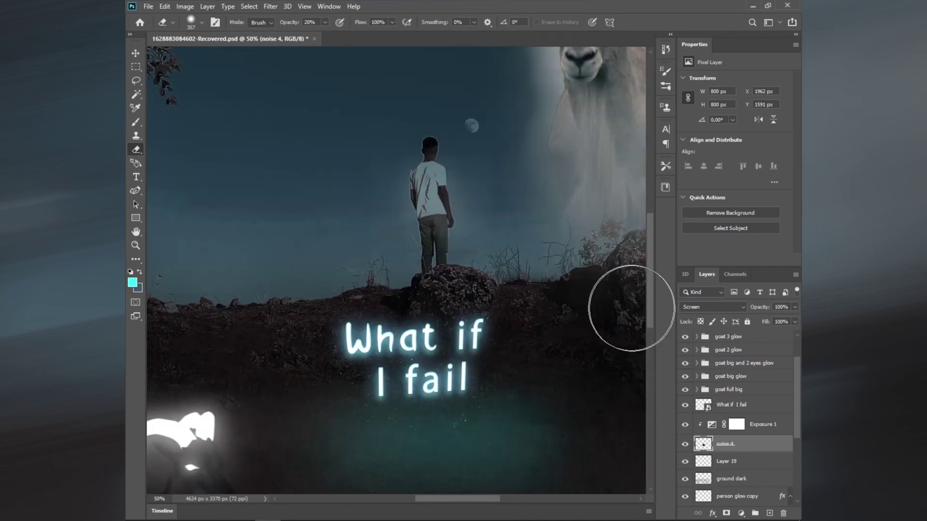
left_click_drag(531, 355, 595, 248)
left_click(765, 425)
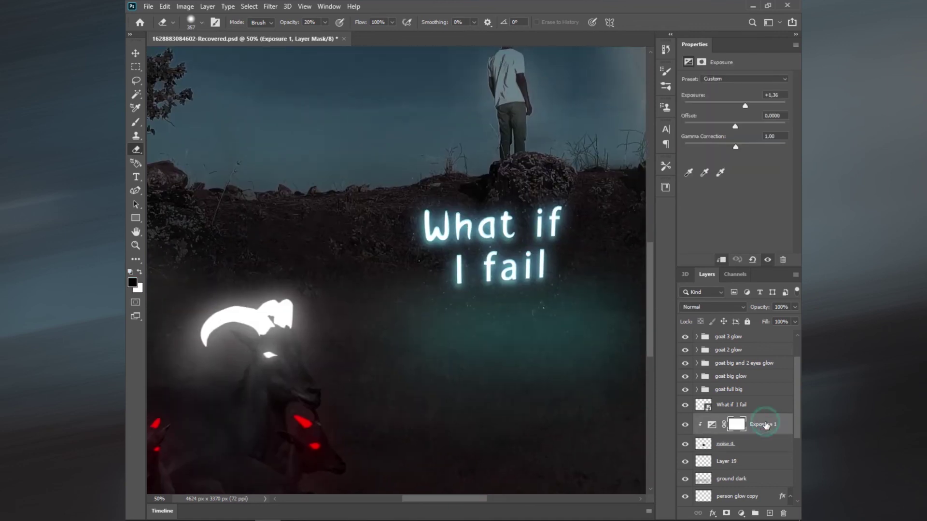
left_click(748, 442)
right_click(753, 443)
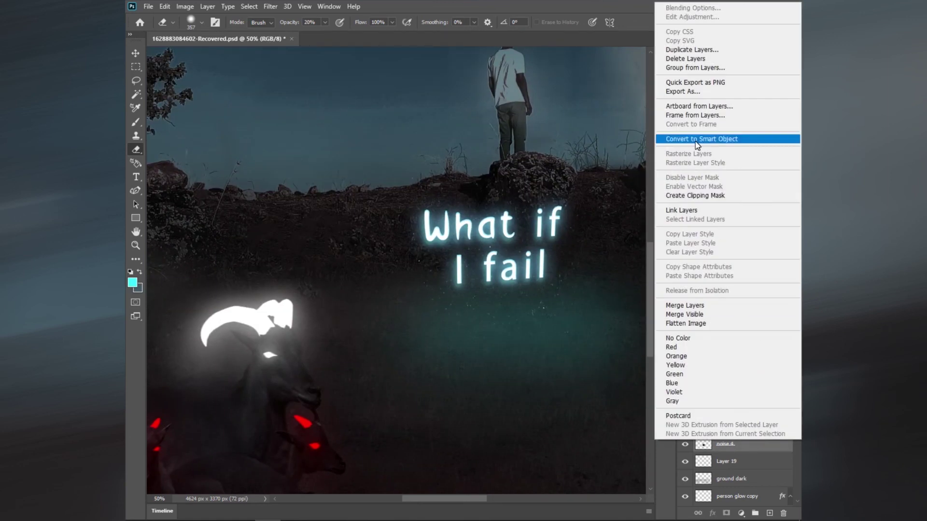
left_click(676, 140)
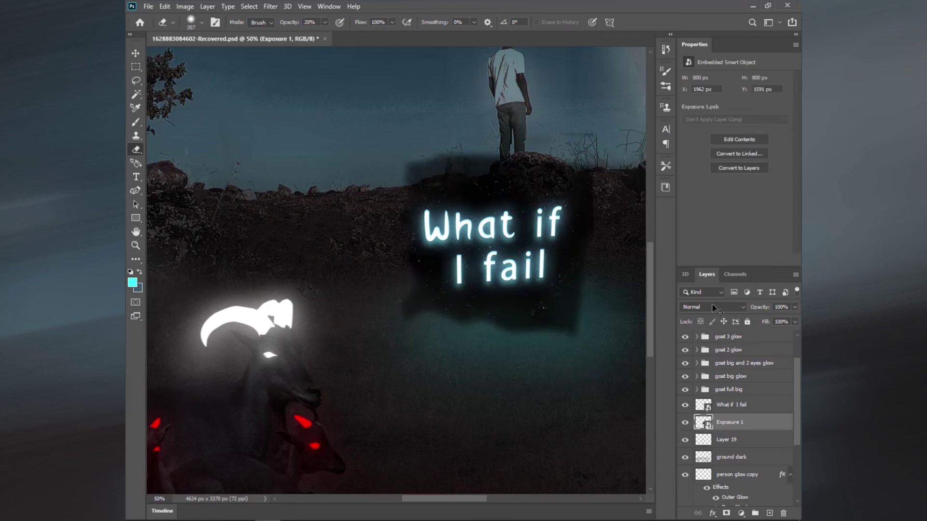
left_click(713, 307)
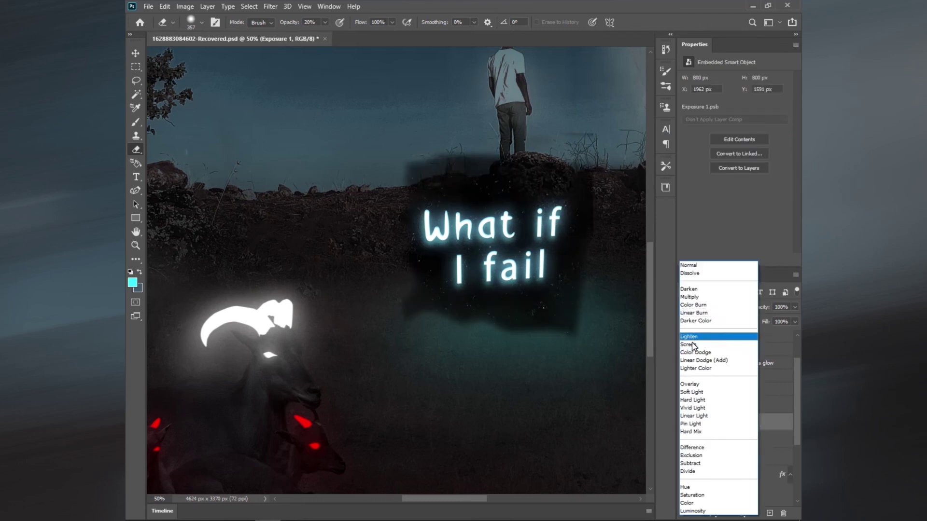
left_click(692, 345)
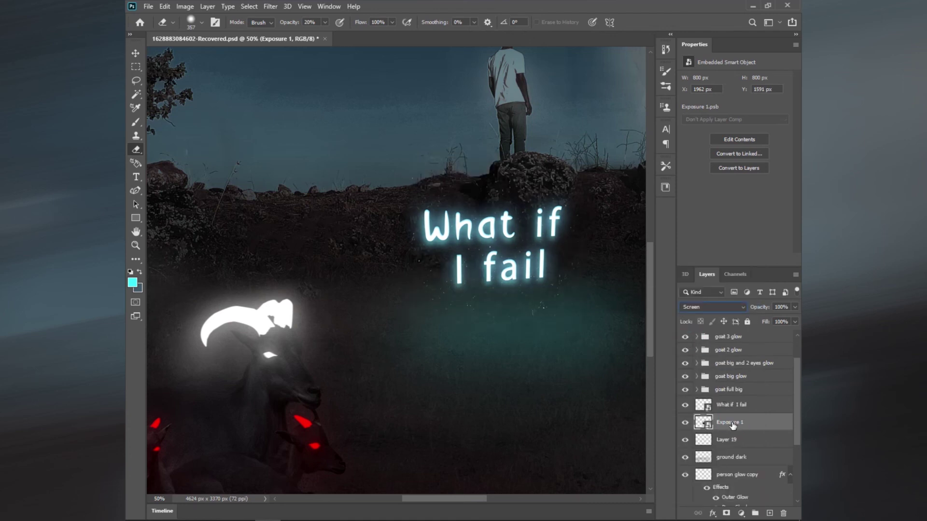
Duplicate the Exposure 1 glow as 'Exposure 1 copy' and move it above the 'What if I fail' layer.
key("ctrl+0")
left_click(715, 422)
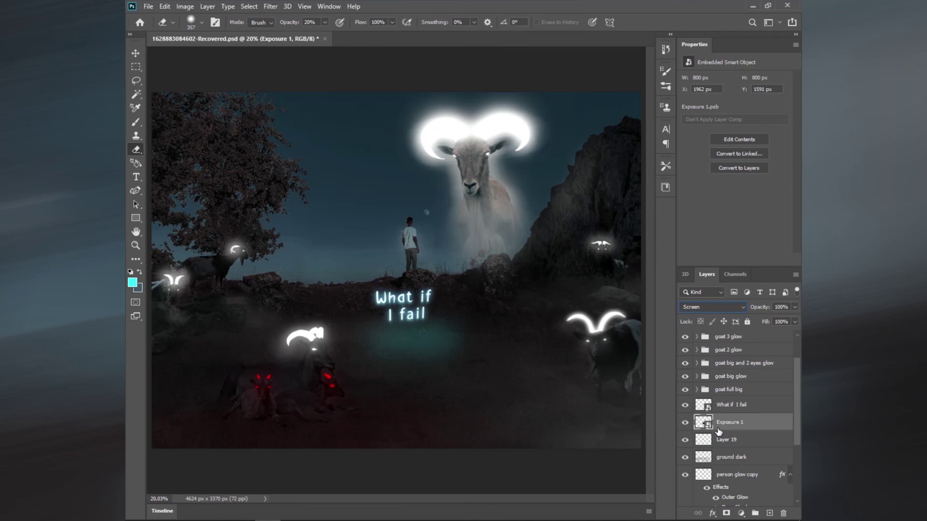
left_click(208, 6)
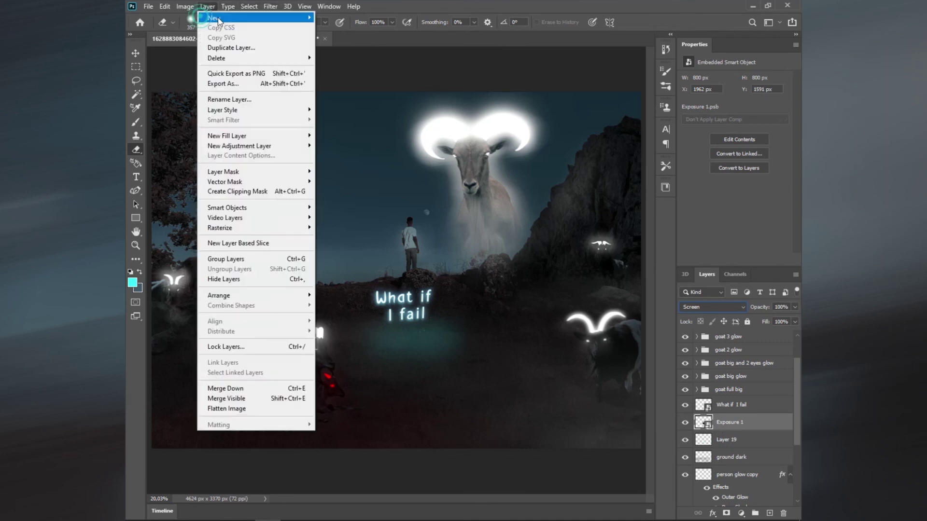
left_click(227, 49)
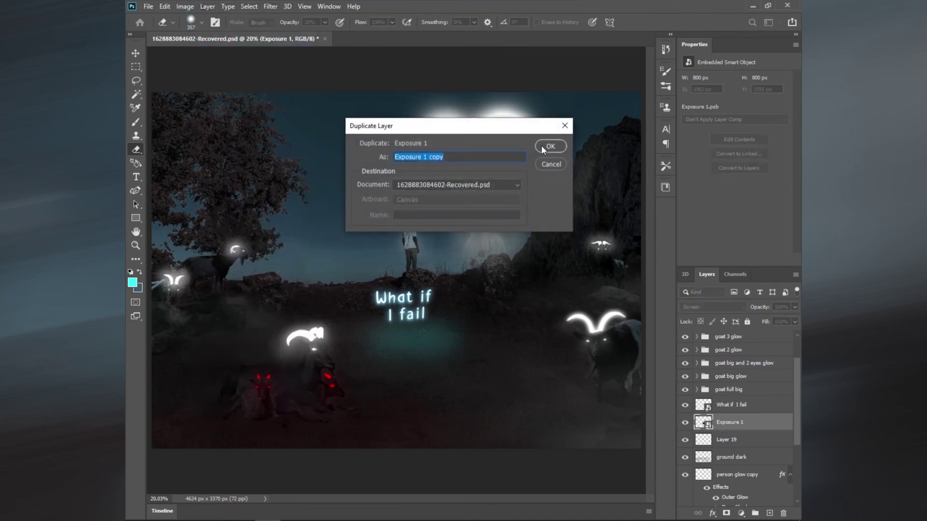
left_click(541, 145)
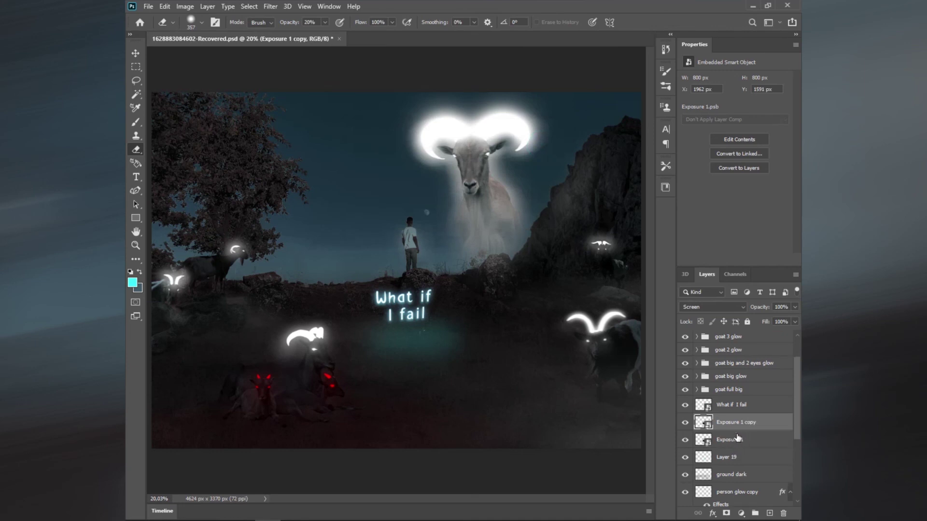
mouse_move(725, 424)
left_mouse_down()
mouse_move(728, 381)
mouse_move(734, 407)
left_mouse_up()
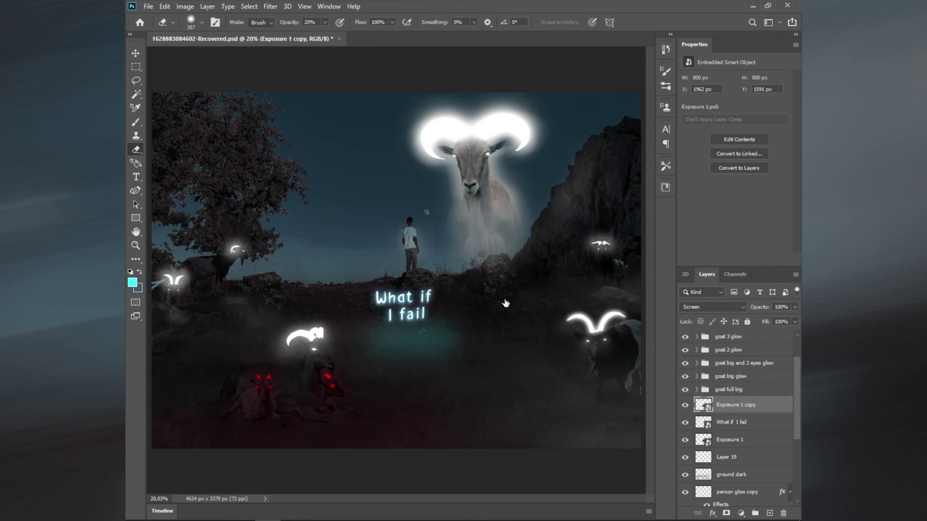
Free-transform the glow copy onto the big goat's head and pull its corners out over the horns.
left_click(166, 8)
left_click(207, 234)
left_click_drag(399, 295, 474, 137)
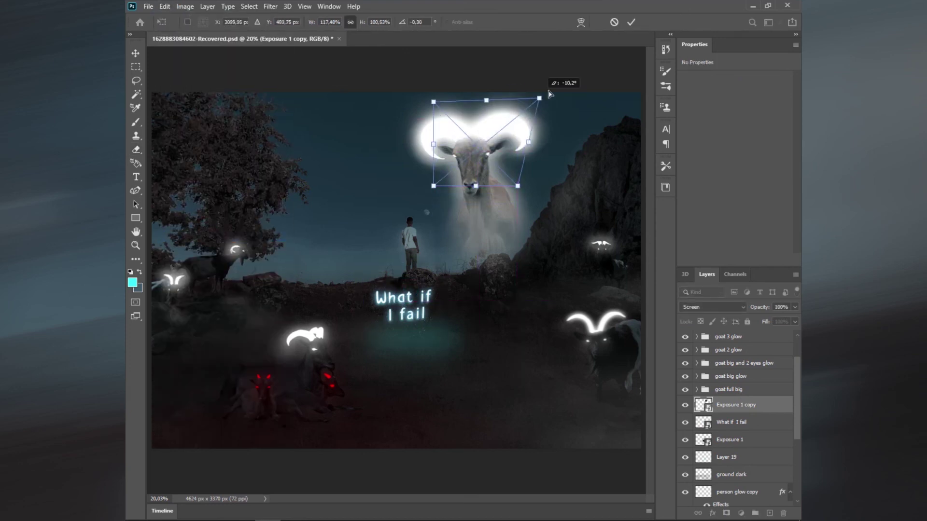
left_click_drag(518, 102, 578, 83)
left_click_drag(434, 186, 387, 190)
left_click_drag(433, 103, 410, 101)
Distort the glow to follow the horn spread, about 211% × 130%, and commit it.
left_click_drag(518, 187, 538, 177)
left_click_drag(411, 101, 401, 88)
left_click_drag(538, 178, 553, 185)
left_click_drag(578, 83, 566, 83)
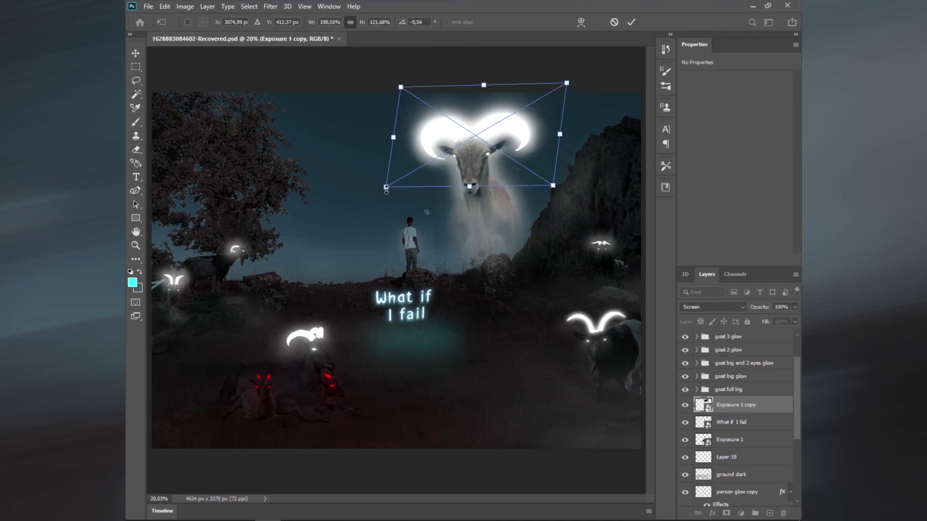
left_click_drag(567, 79, 574, 77)
left_click_drag(522, 143, 512, 145)
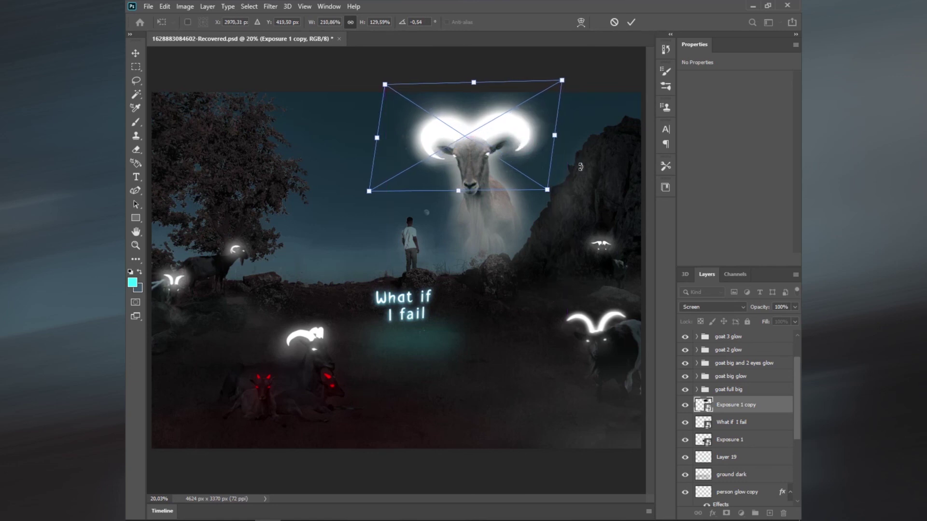
left_click(633, 21)
key("e")
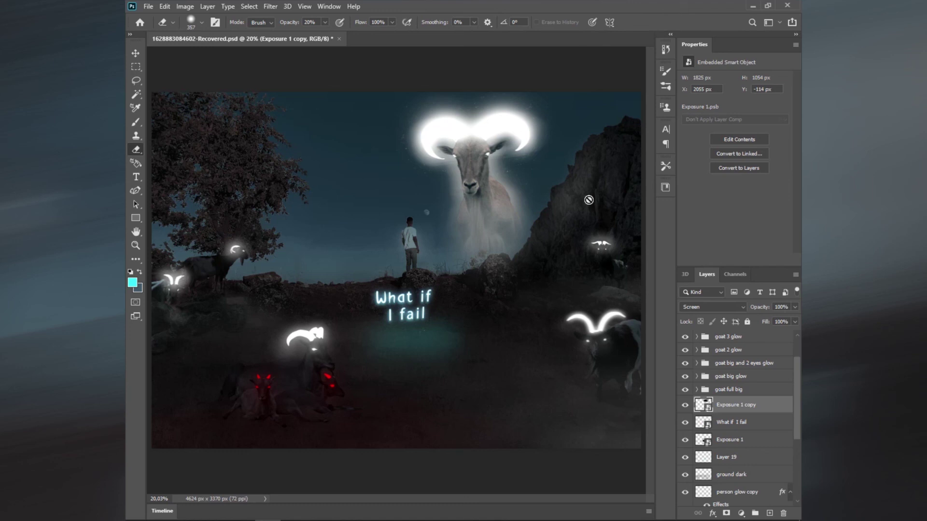
Duplicate Exposure 1 as 'Exposure 1 copy 2' and move it above the goat big glow layer.
left_click(728, 439)
left_click(210, 6)
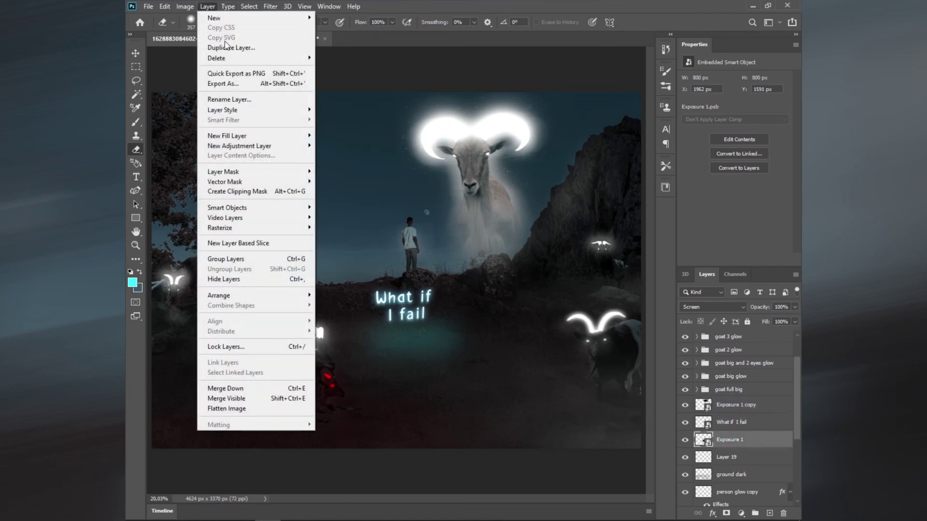
left_click(217, 44)
left_click(549, 146)
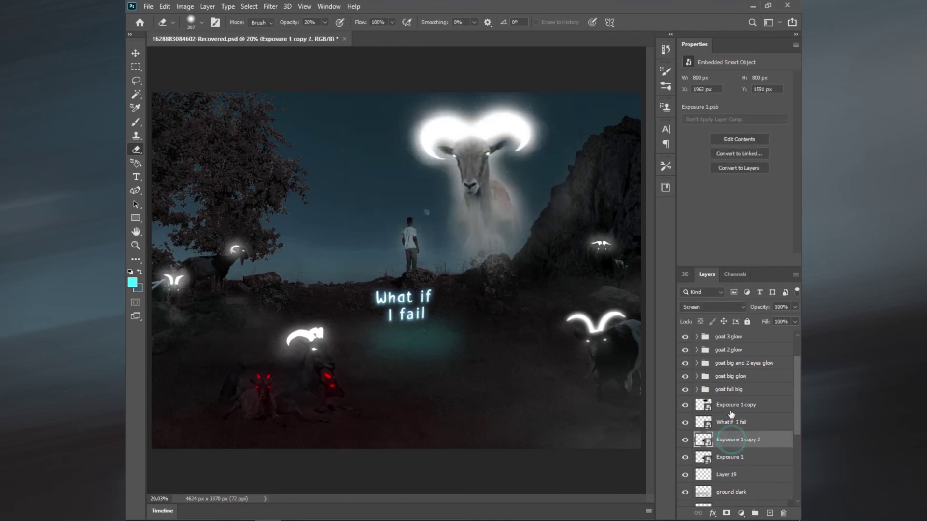
left_click_drag(731, 414, 735, 390)
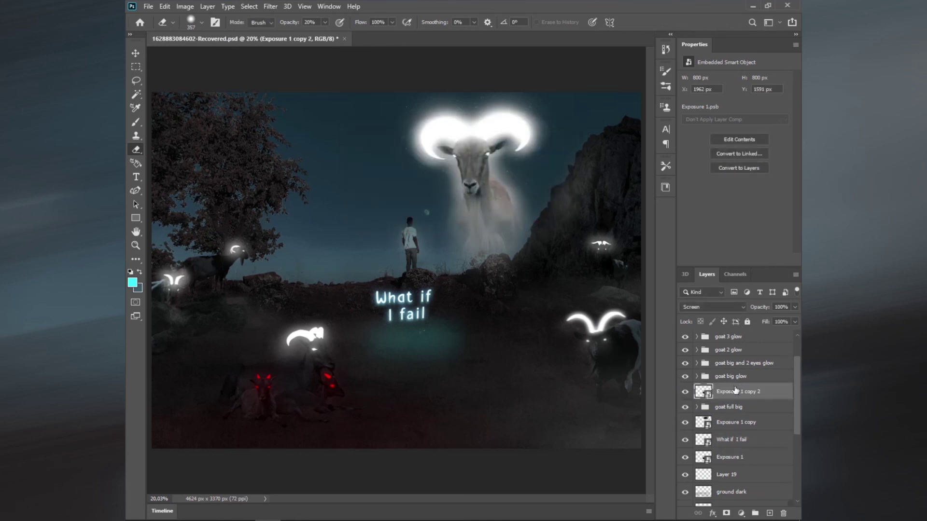
Move the new glow copy right onto the small goat on the rocks.
left_click(165, 6)
left_click(269, 237)
left_click_drag(415, 314, 655, 299)
key("ctrl+plus")
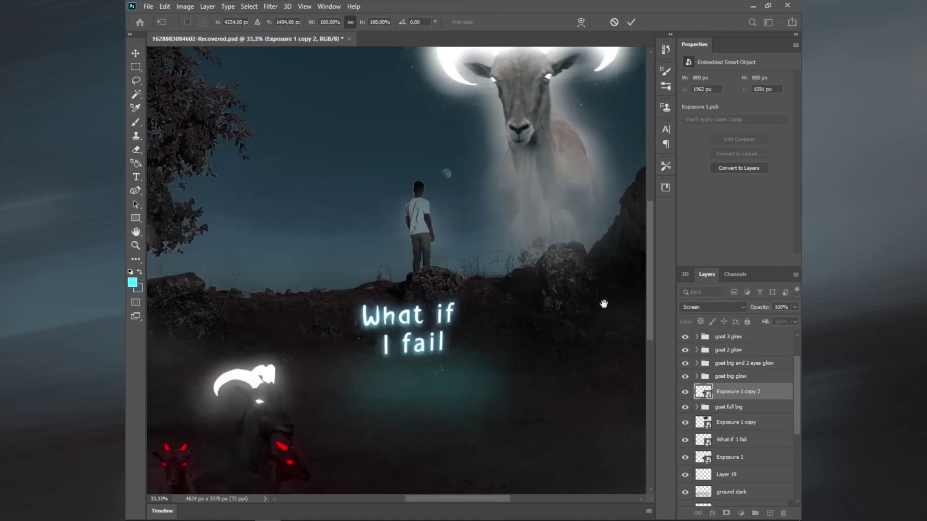
scroll(599, 304, "right", 3)
scroll(432, 395, "right", 3)
key("ctrl+plus")
key("ctrl+plus")
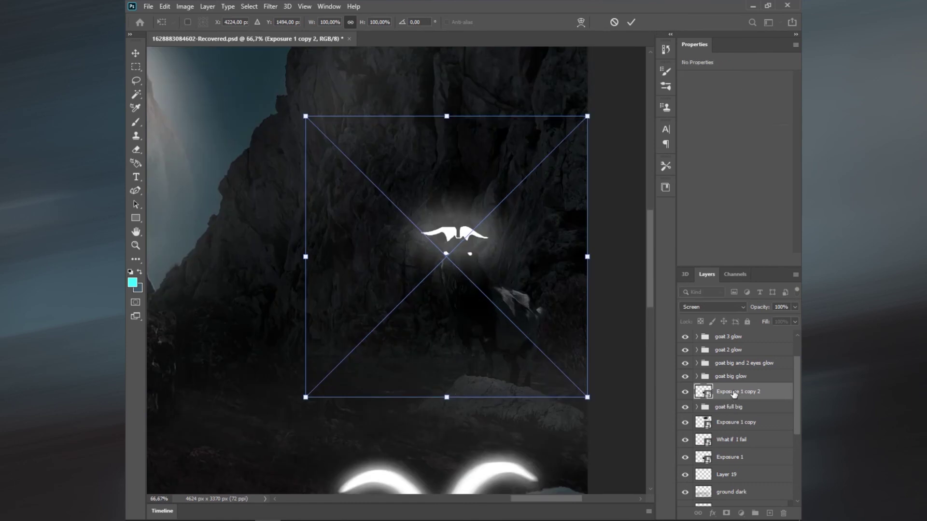
left_click_drag(729, 392, 679, 362)
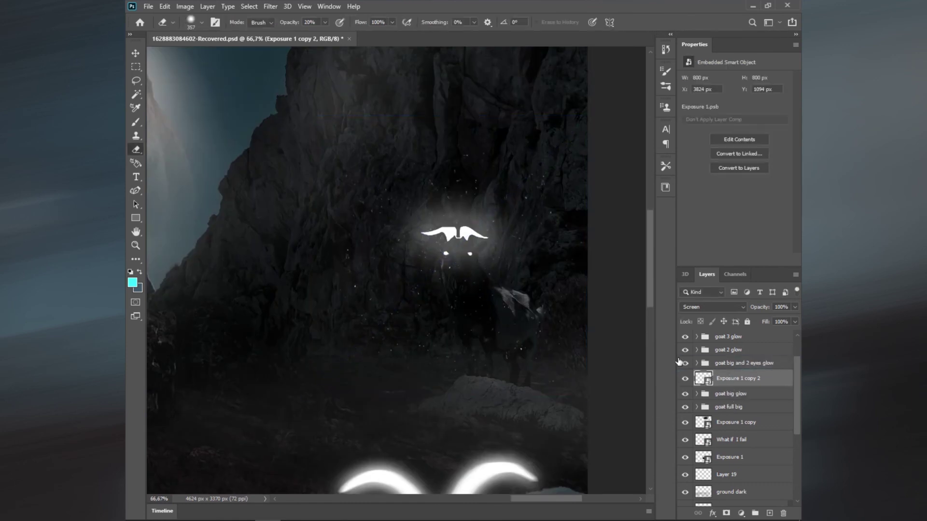
Shrink the glow to about 29.7% over the small goat's head and commit it.
left_click(164, 6)
left_click(193, 222)
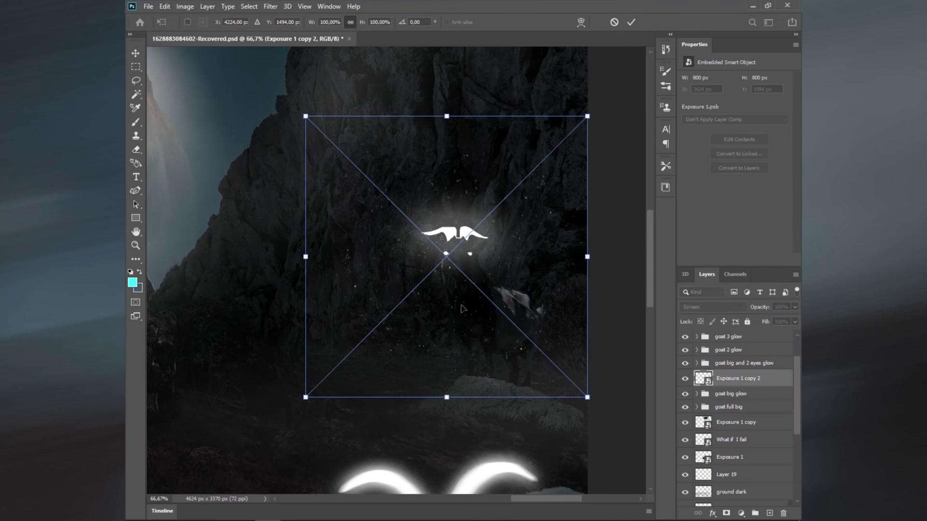
left_click_drag(583, 408, 491, 306)
left_click_drag(461, 266, 480, 246)
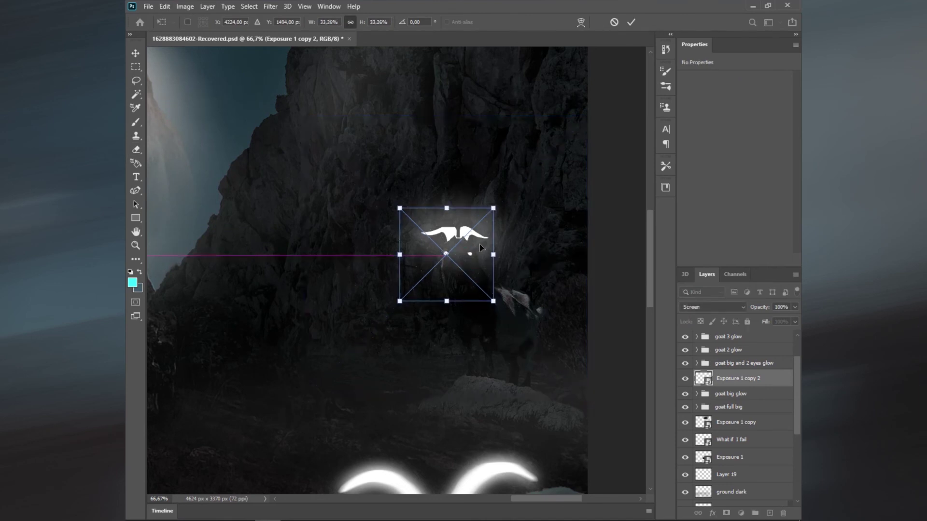
left_click_drag(515, 286, 492, 260)
left_click(636, 22)
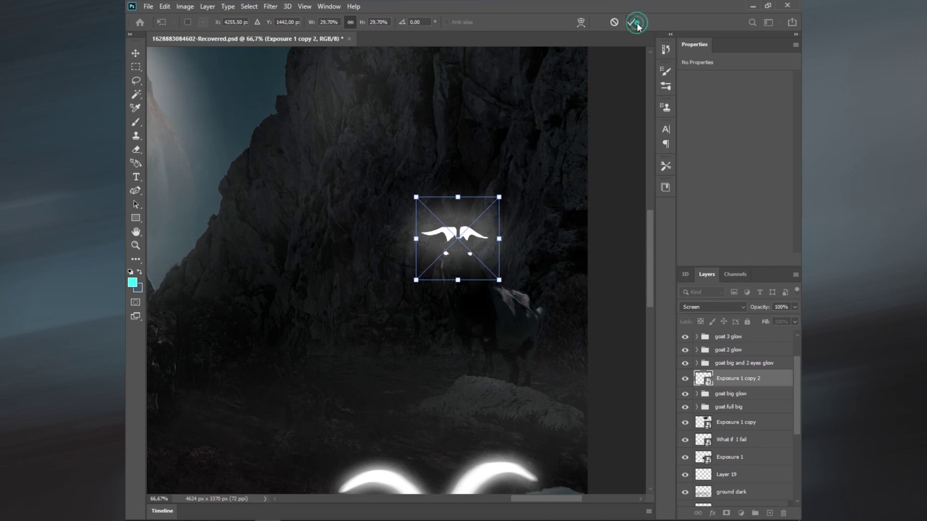
Rasterize the glow layer for the Eraser and raise the eraser opacity.
key("e")
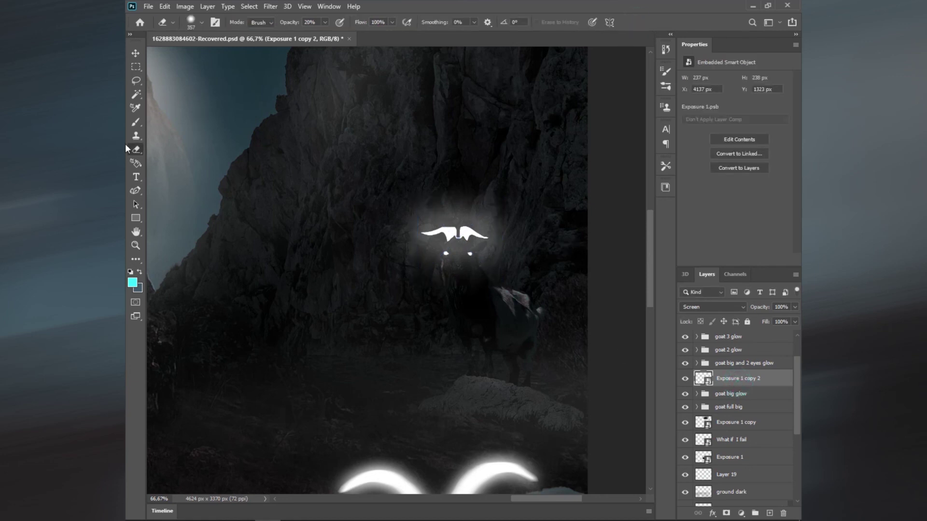
left_click(467, 259)
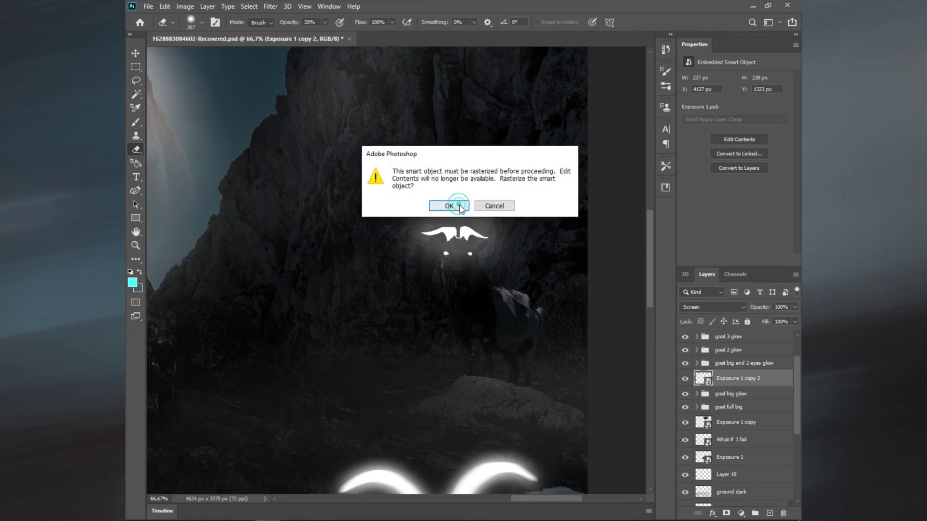
left_click(446, 205)
left_click_drag(293, 24, 321, 28)
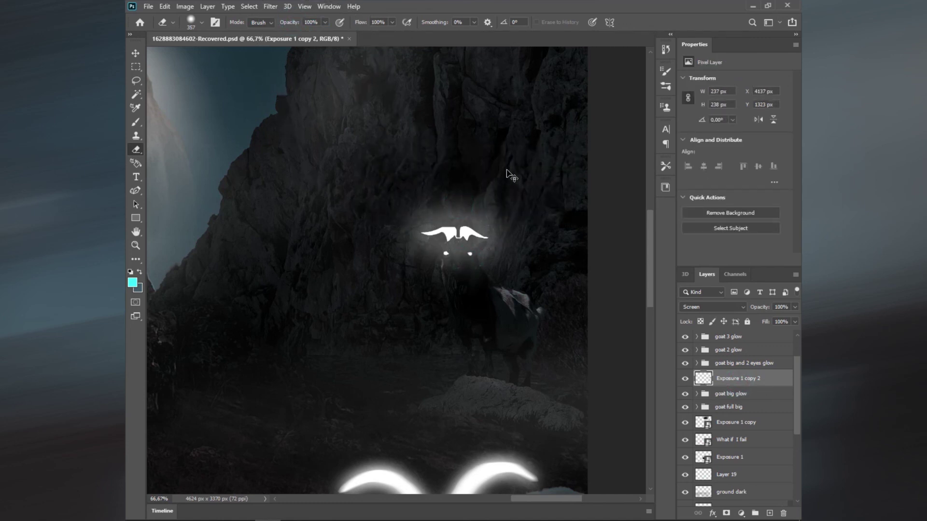
Erase the glow from the small goat's face with a 116 px eraser.
scroll(508, 175, "up", 1)
scroll(508, 175, "up", 1)
left_click_drag(536, 275, 441, 273)
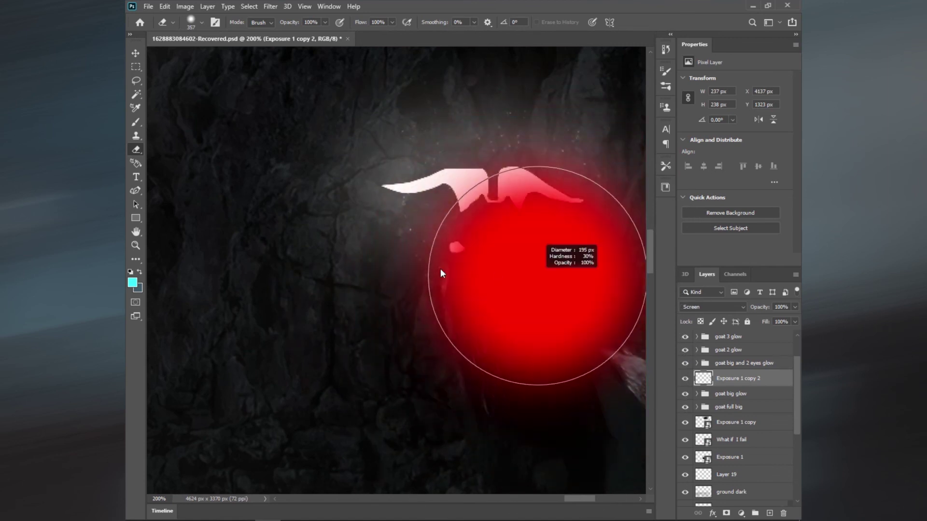
left_click_drag(490, 256, 507, 338)
Set the Exposure 1 copy 2 layer opacity to 70%.
key("ctrl+0")
left_click(736, 380)
left_click(779, 305)
type("70")
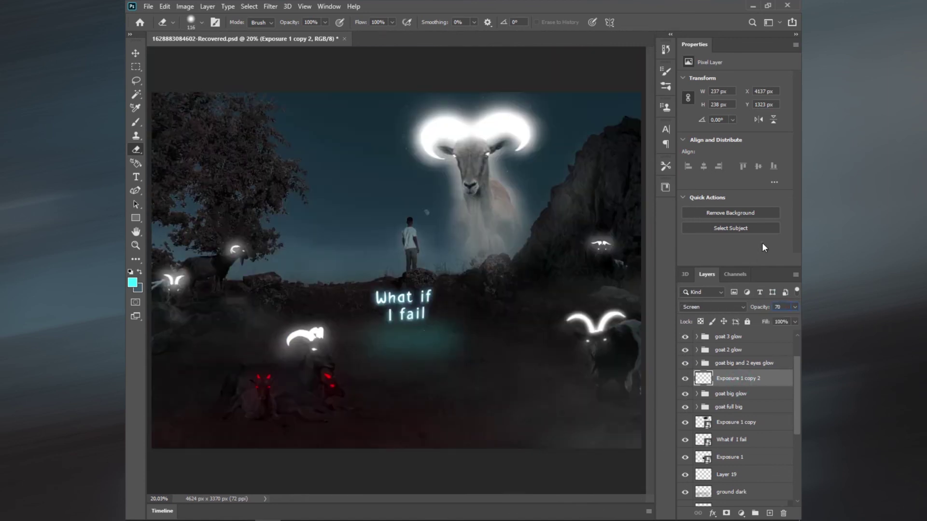
Duplicate Exposure 1 as 'Exposure 1 copy 3' and move it just below 'goat 2 glow'.
left_click(723, 457)
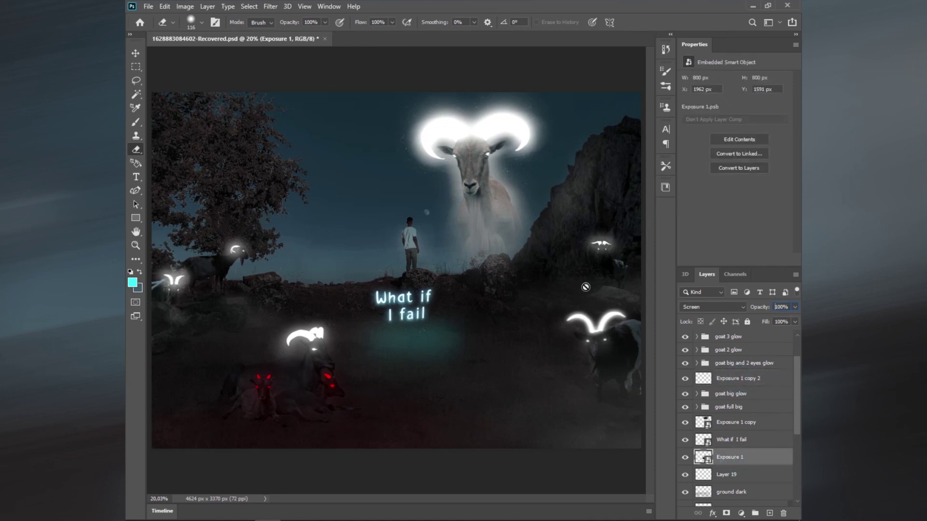
left_click(168, 8)
mouse_move(207, 6)
left_click(229, 48)
left_click(550, 144)
left_click_drag(736, 457, 739, 359)
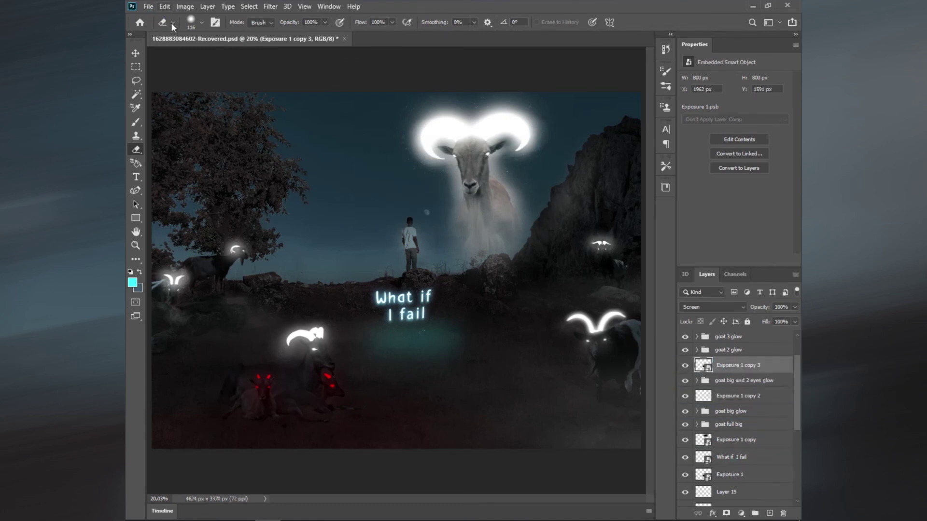
Free-transform the third glow copy onto the right-hand goat's horns and commit it.
left_click(185, 6)
left_click(193, 235)
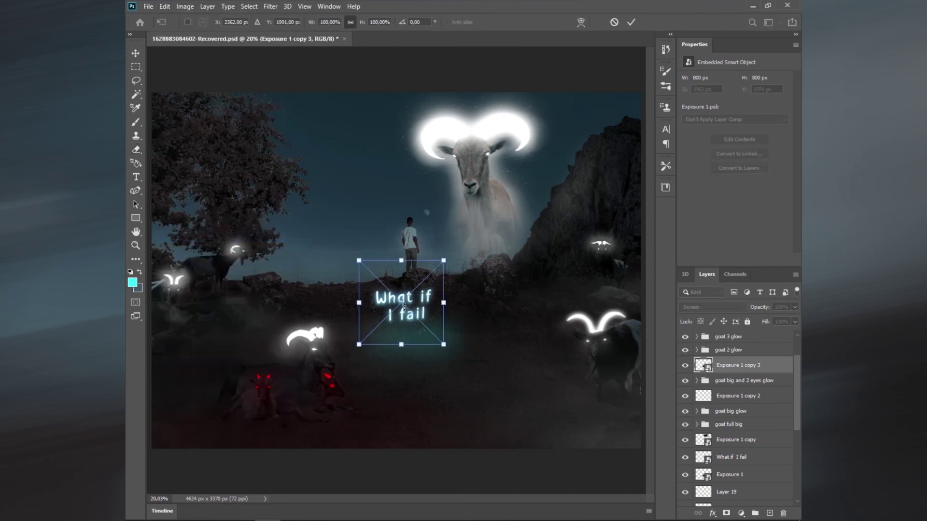
left_click_drag(403, 306, 607, 330)
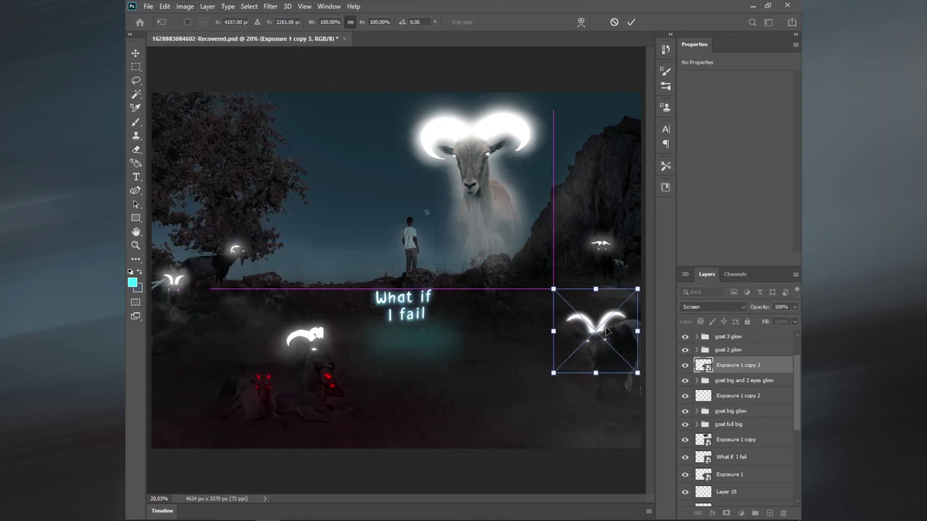
key("ctrl+plus")
key("ctrl+plus")
scroll(516, 334, "right", 5)
scroll(516, 334, "right", 2)
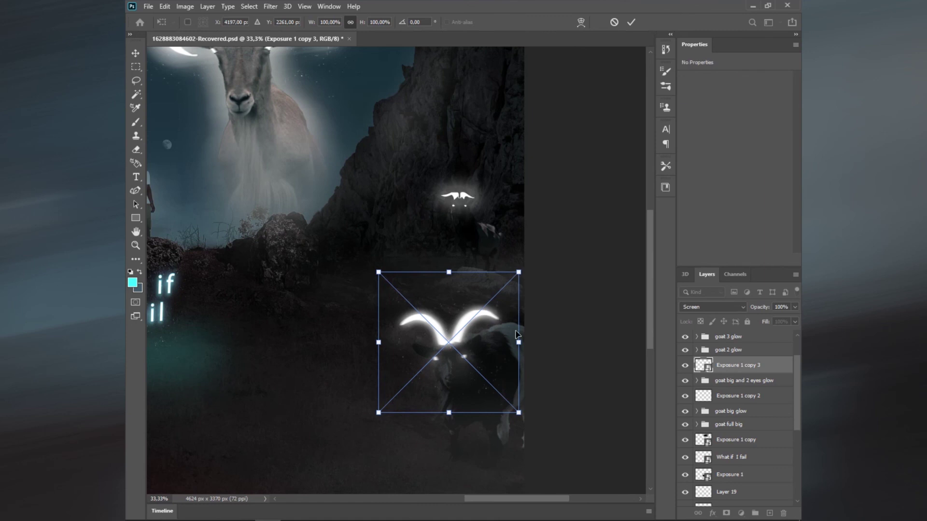
left_click_drag(478, 349, 477, 335)
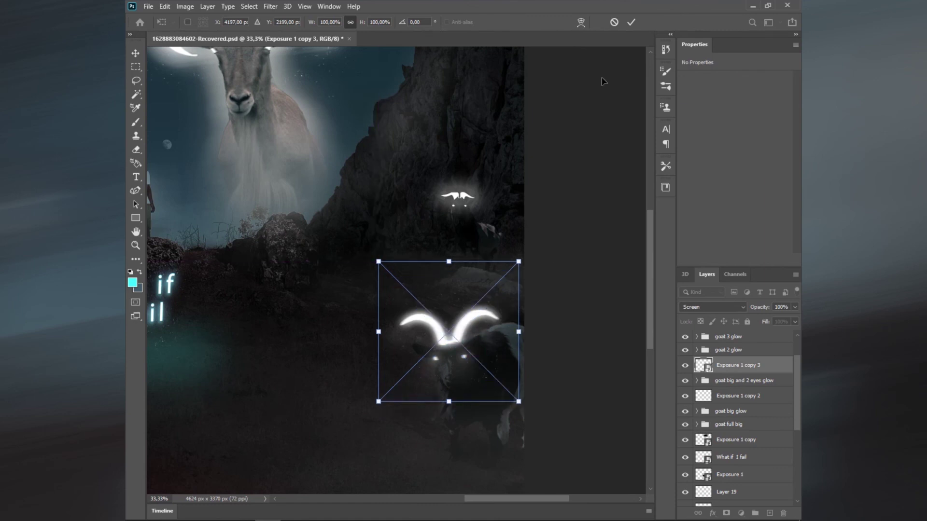
left_click(631, 22)
Rasterize the glow and erase its excess below the head with a 162 px eraser at 80%.
key("e")
left_click(432, 380)
key("Return")
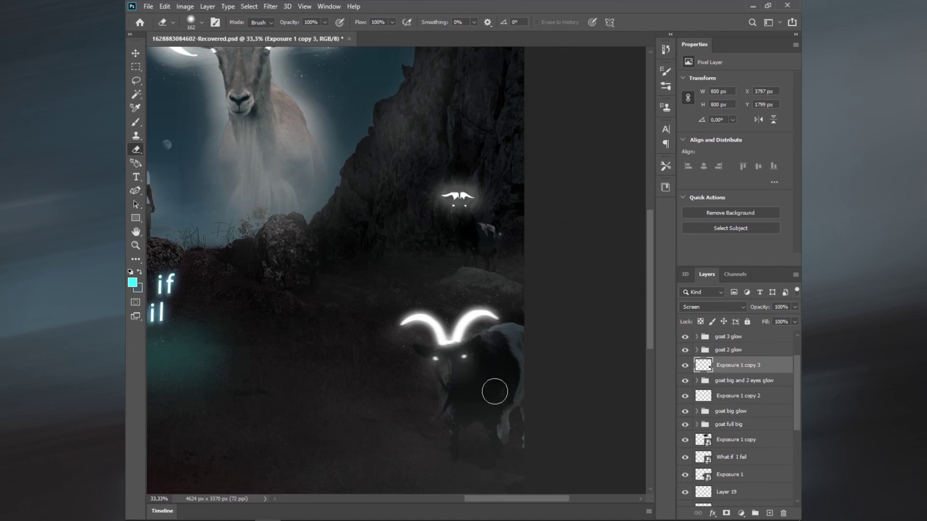
key("8")
key("ctrl+0")
Duplicate Exposure 1 as 'Exposure 1 copy 4' and raise it up the layer stack.
left_click(735, 477)
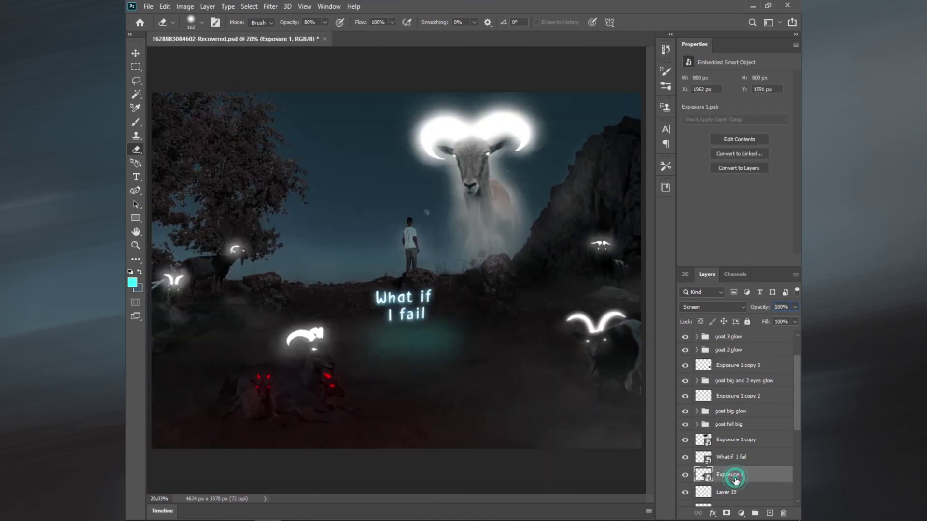
left_click(216, 6)
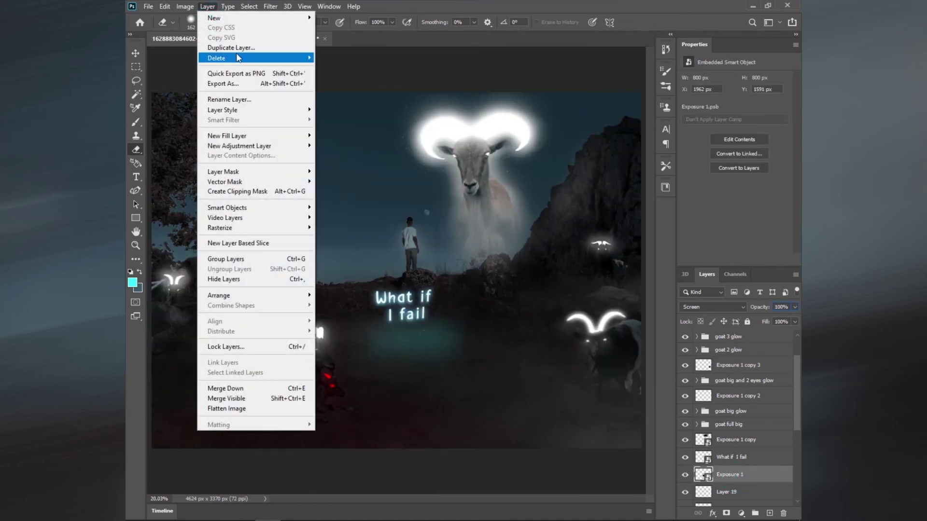
left_click(227, 49)
left_click(544, 148)
left_click_drag(736, 475, 747, 349)
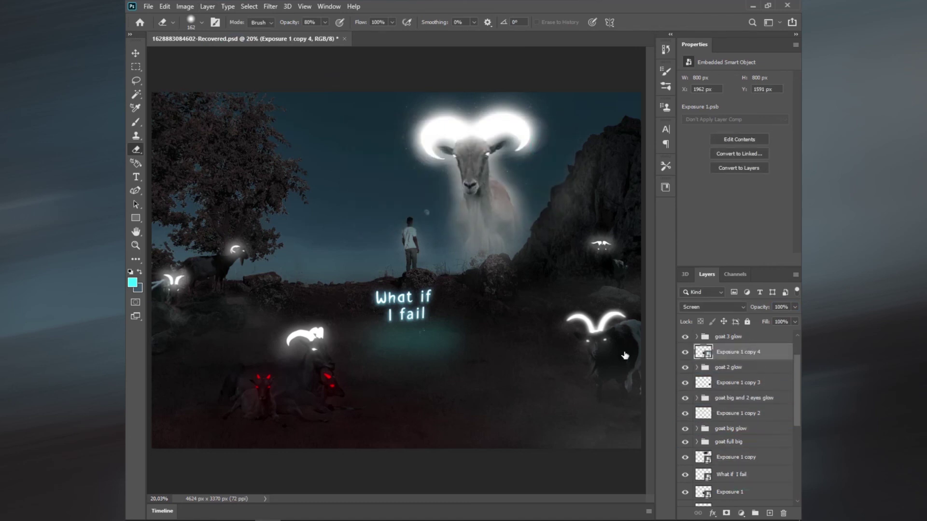
Free-transform the fourth glow onto the lying goat's horn and commit it.
left_click(165, 6)
left_click(218, 238)
left_click_drag(370, 311, 280, 341)
scroll(369, 351, "up", 2)
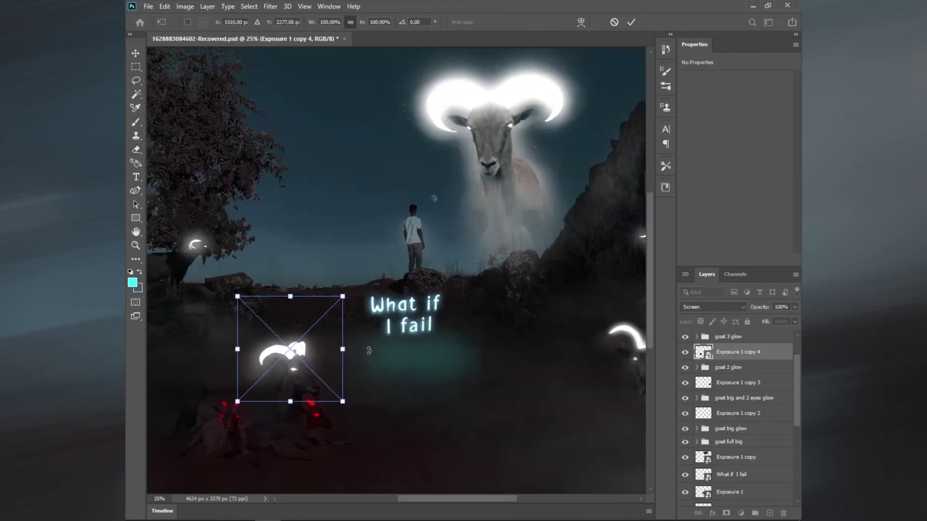
scroll(270, 338, "up", 2)
scroll(404, 331, "up", 1)
left_click_drag(404, 331, 396, 337)
key("Return")
Rasterize the fourth glow and erase part of it around the horn.
key("e")
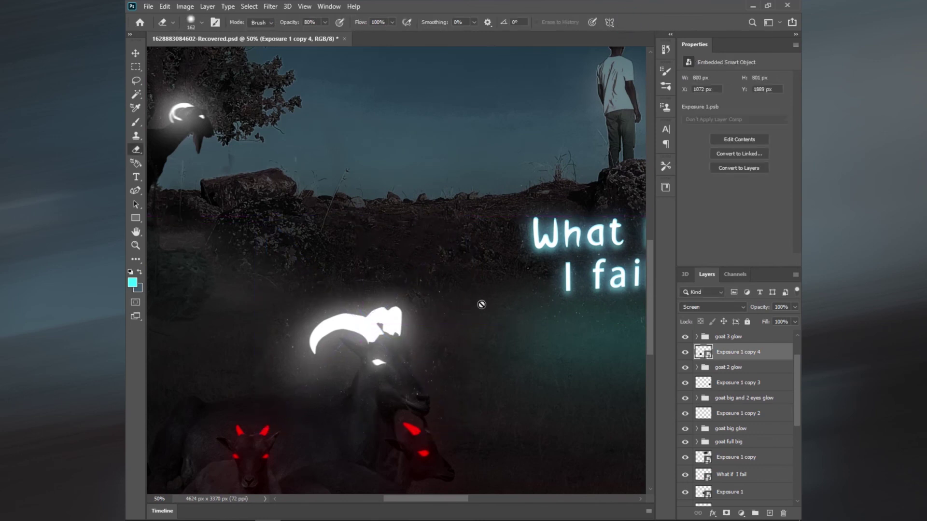
left_click(384, 365)
key("Return")
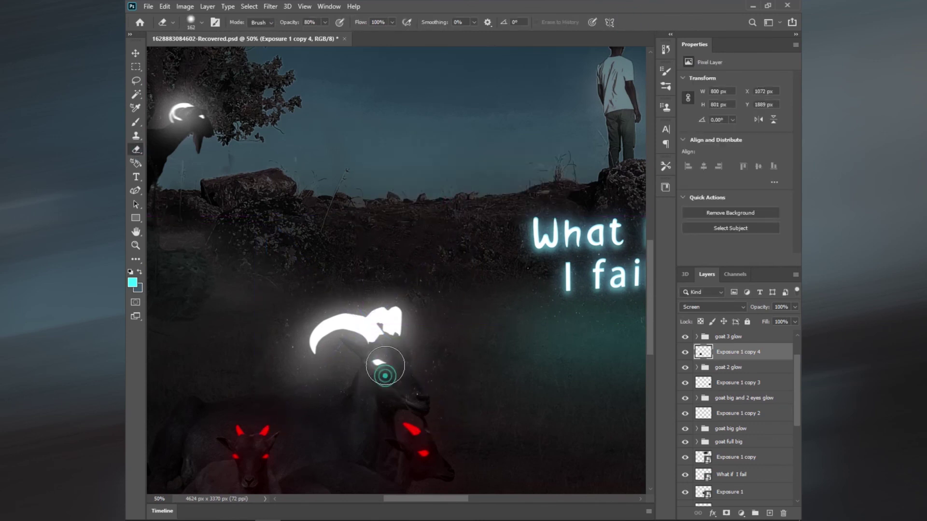
left_click(406, 383)
left_click_drag(293, 22, 285, 26)
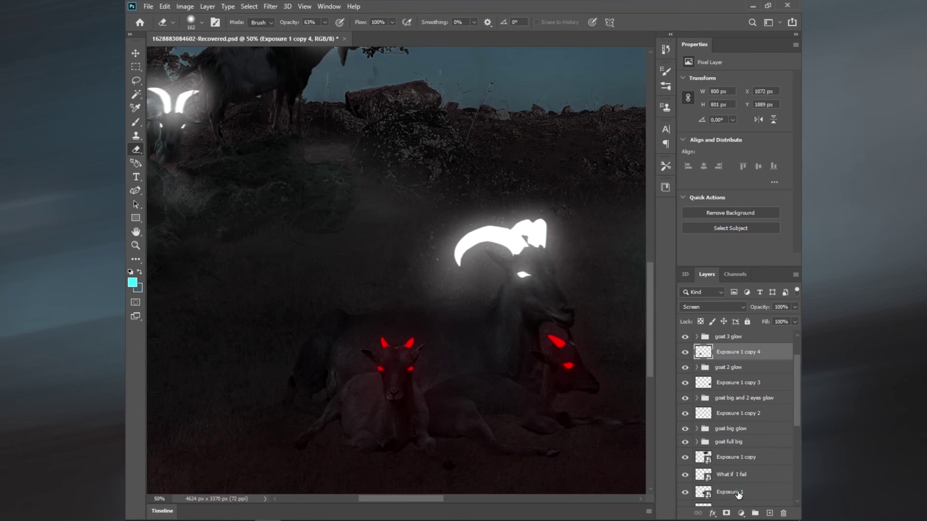
Select the Exposure 1 sparkle layer and begin duplicating it.
left_click(738, 492)
scroll(739, 491, "down", 1)
left_click(164, 6)
mouse_move(207, 7)
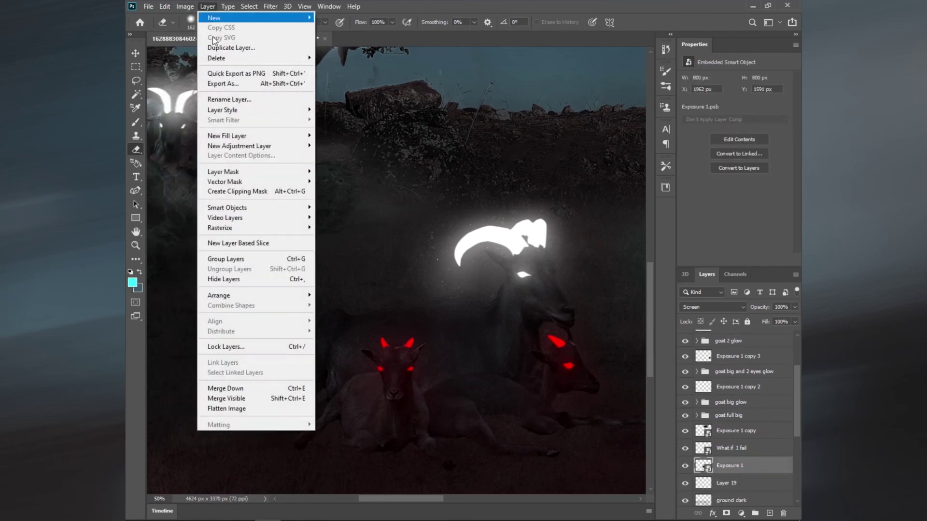
left_click(227, 48)
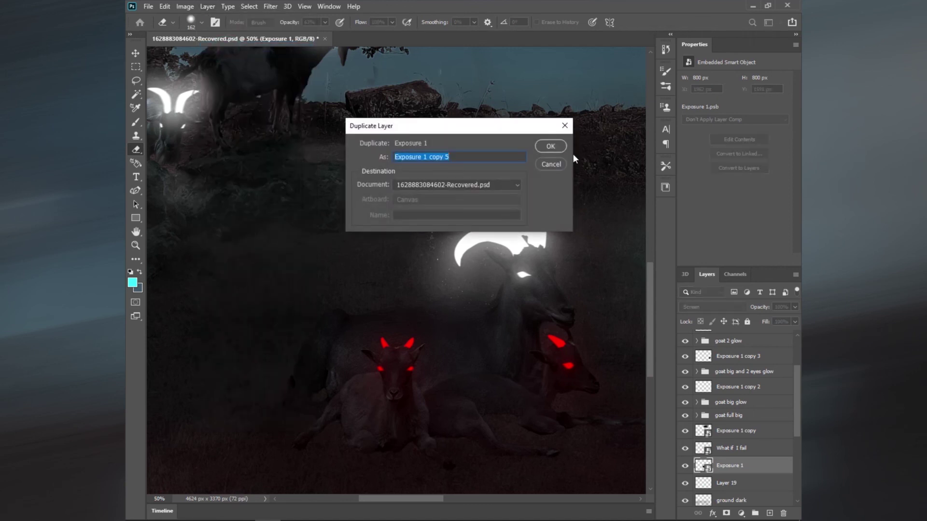
Create 'Exposure 1 copy 5' and raise it above 'goat 3 glow' in the layer stack.
left_click(551, 146)
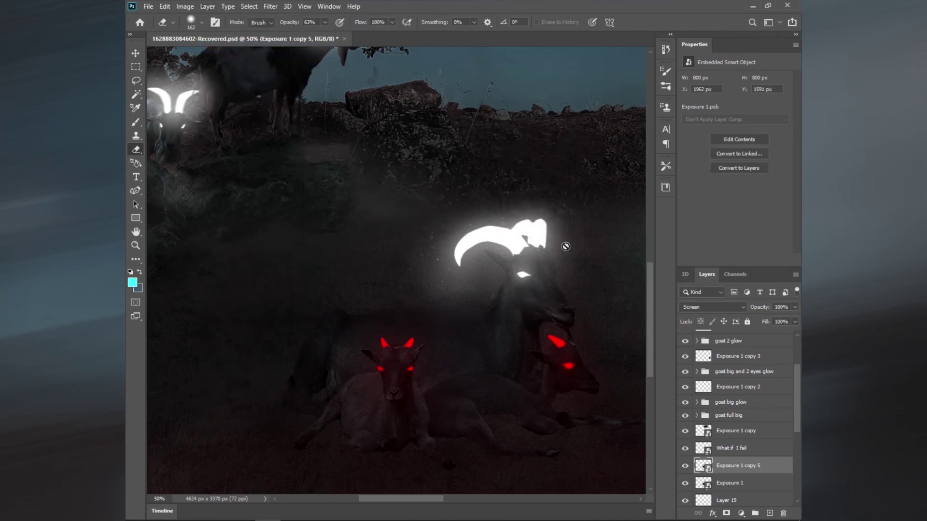
left_click_drag(574, 201, 377, 269)
left_click(733, 467)
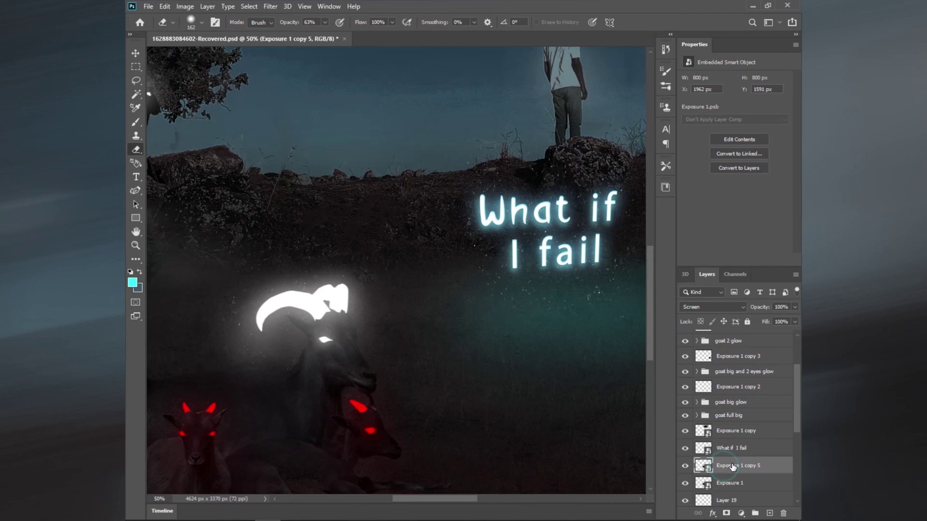
scroll(746, 434, "up", 1)
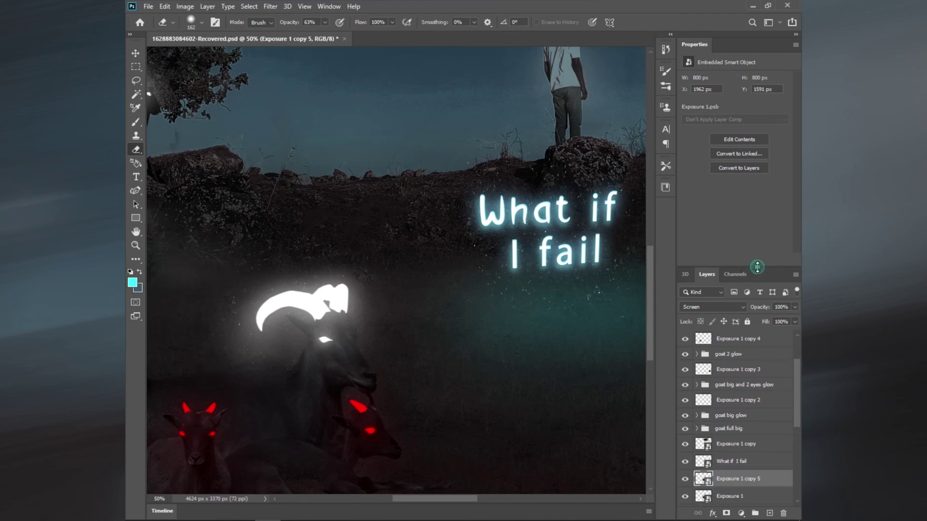
left_click_drag(755, 267, 756, 180)
left_click_drag(733, 395, 735, 241)
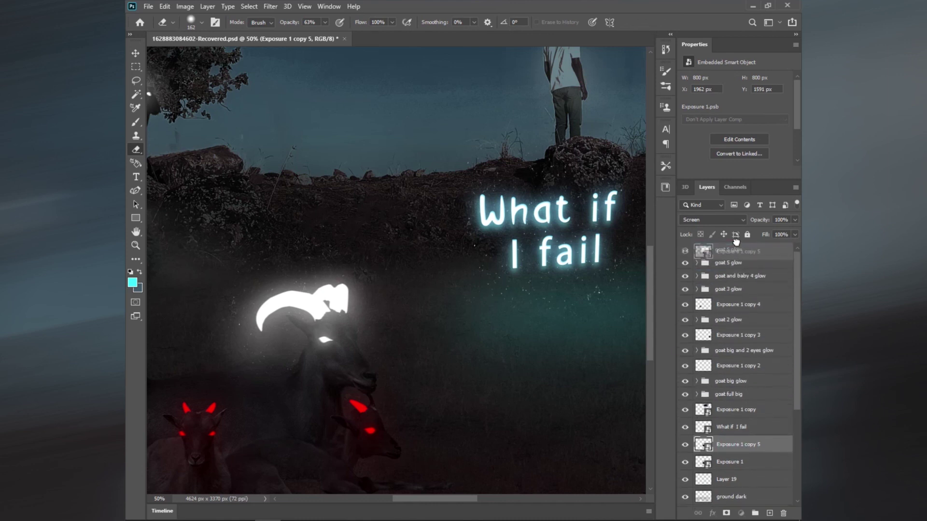
left_click_drag(735, 241, 750, 297)
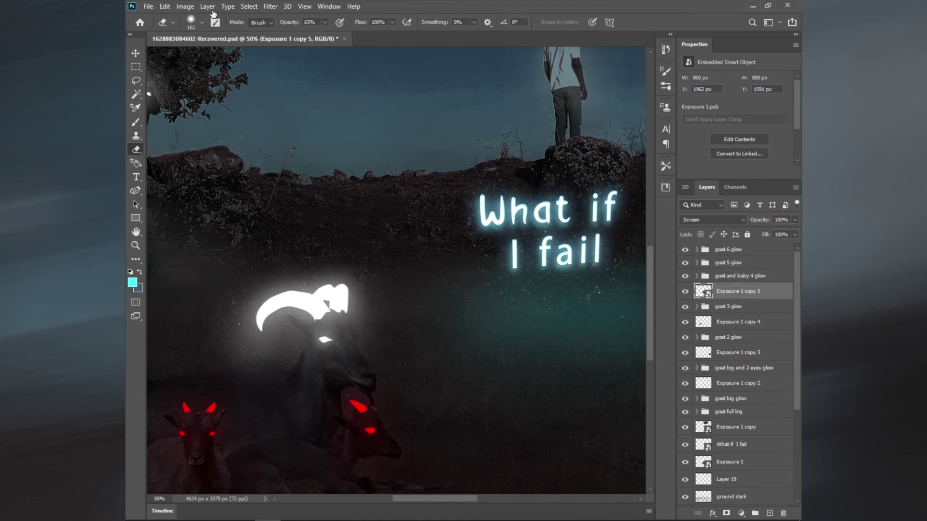
Scale the sparkle to 47.5% over the small red-eyed goat's head and commit it.
left_click(164, 7)
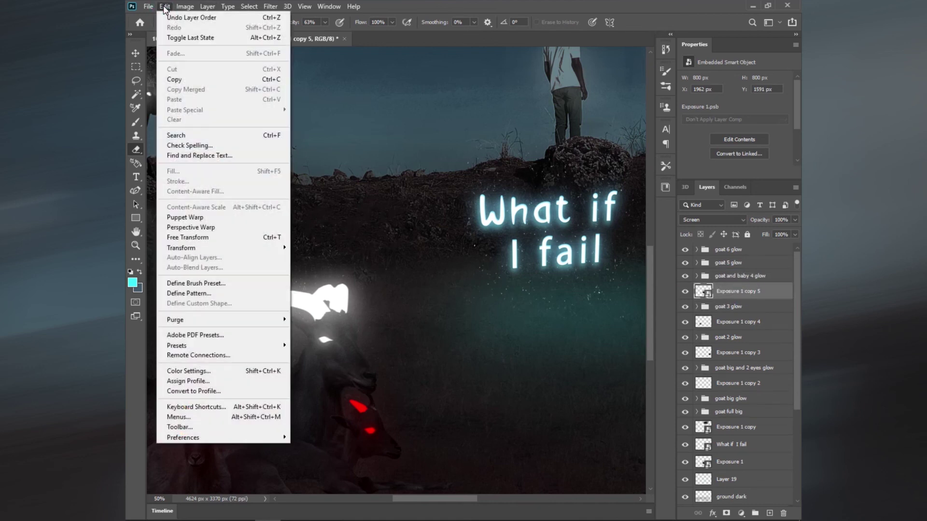
left_click(208, 239)
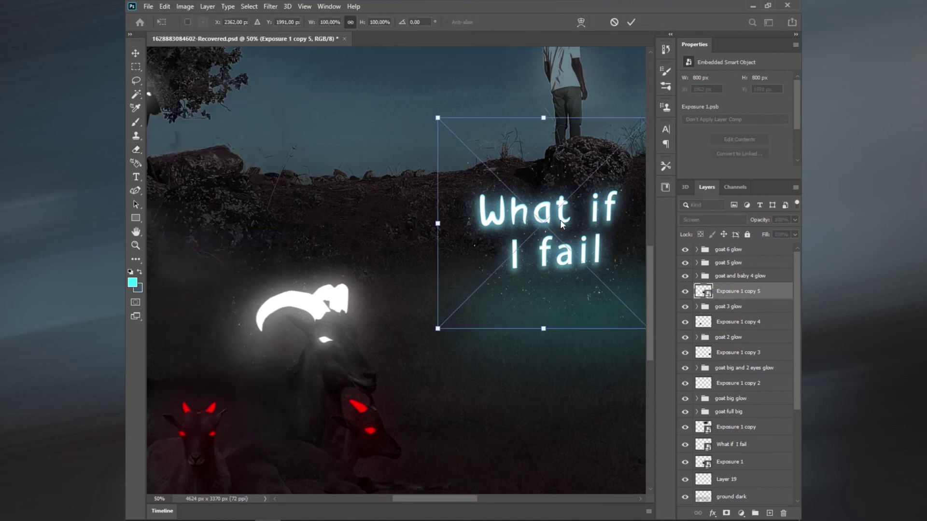
left_click_drag(538, 227, 198, 437)
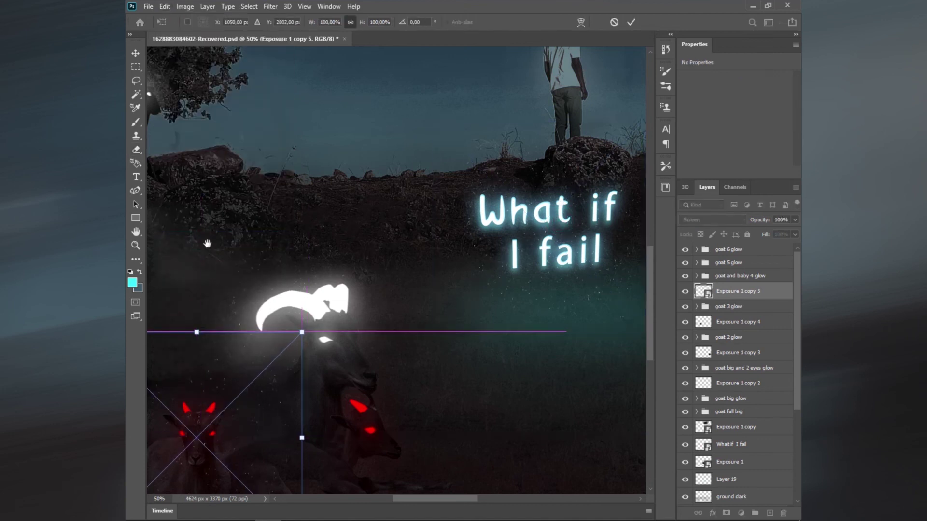
left_click_drag(231, 373, 484, 206)
left_click_drag(557, 166, 503, 214)
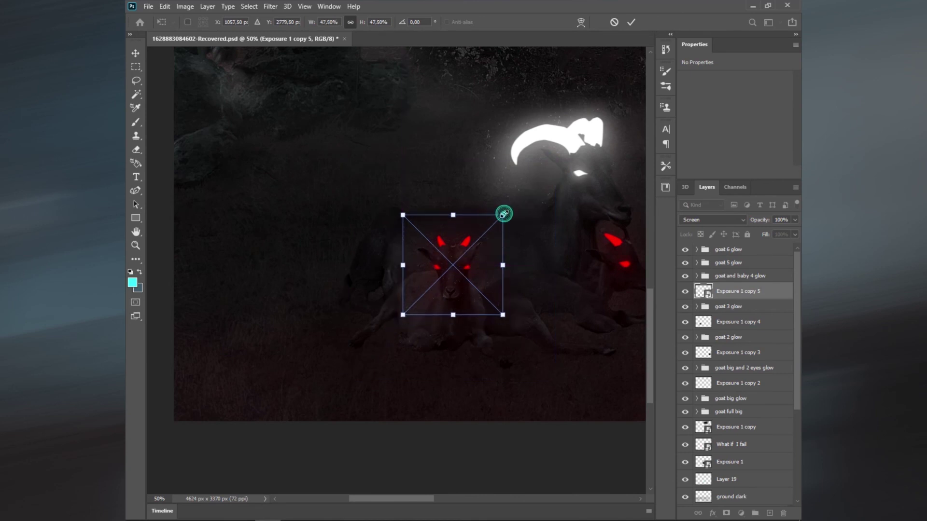
left_click(631, 22)
key("e")
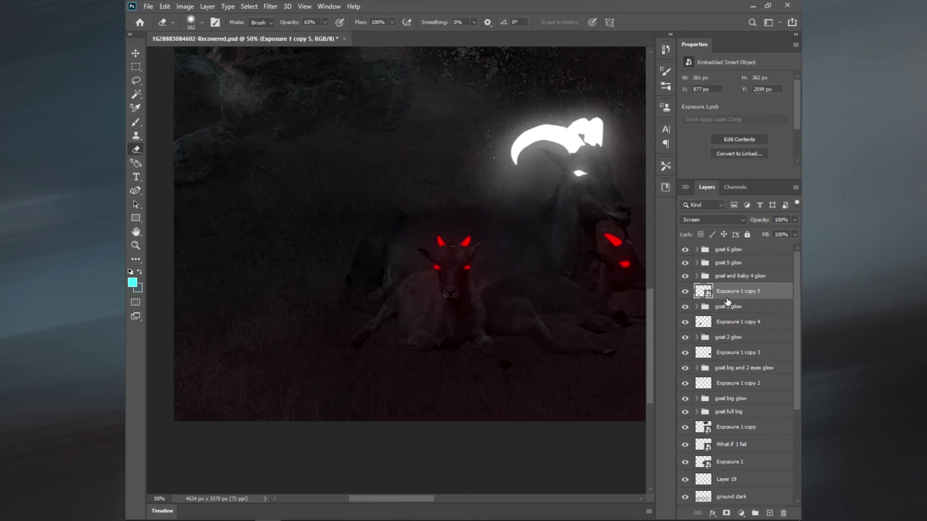
key("ctrl+1")
Add a clipped Hue/Saturation adjustment to the sparkle with Saturation +100 and adjusted Lightness.
left_click(742, 514)
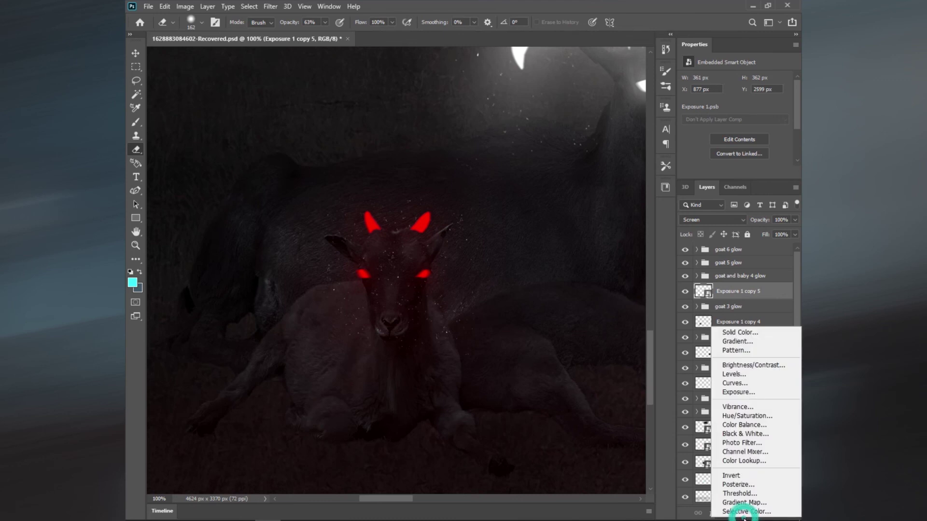
left_click(748, 416)
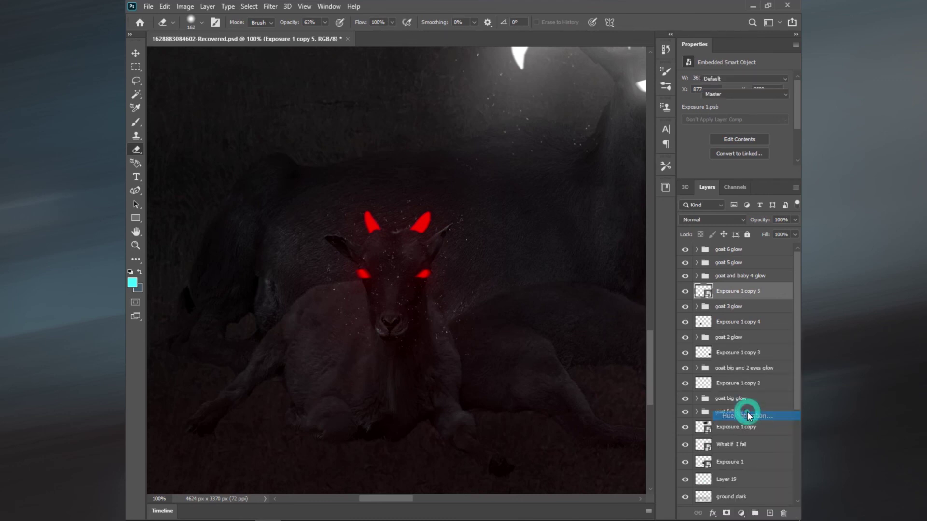
left_click(721, 172)
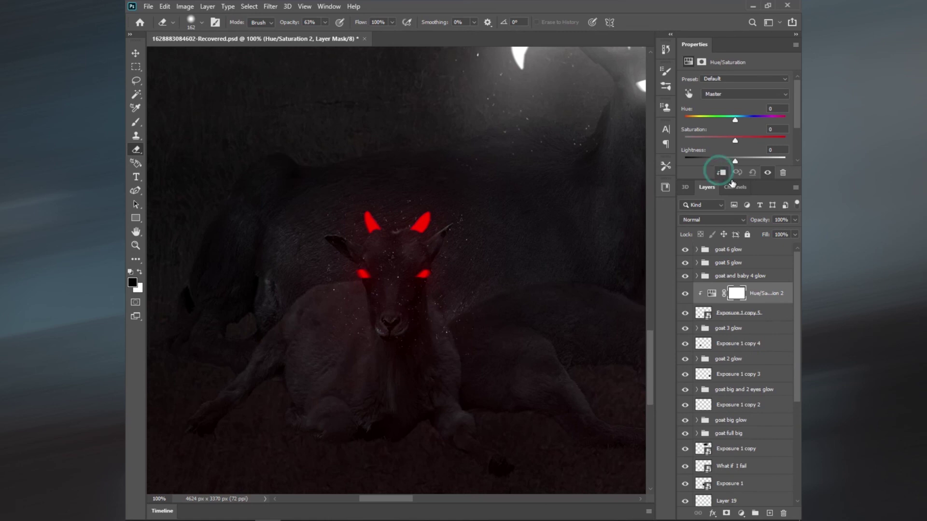
left_click_drag(735, 140, 785, 140)
mouse_move(699, 161)
left_mouse_down()
mouse_move(784, 159)
mouse_move(698, 158)
left_mouse_up()
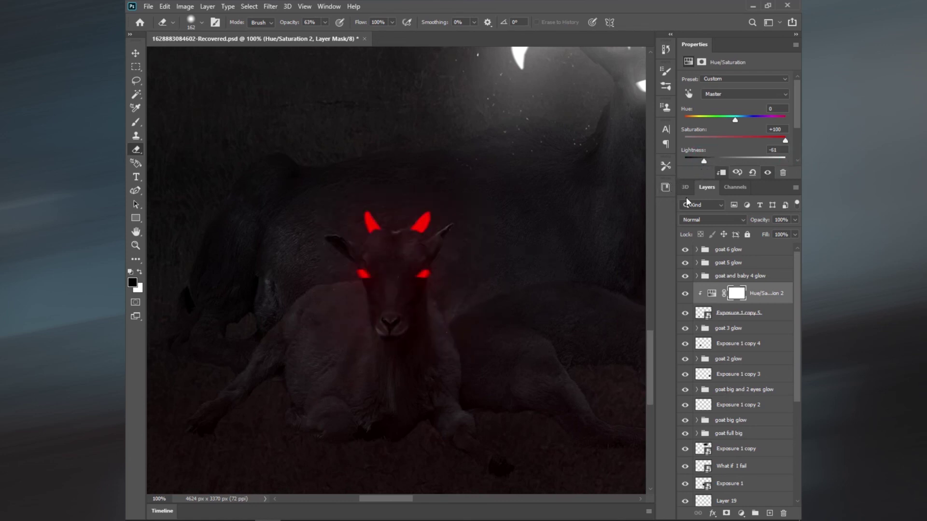
Rasterize the Exposure 1 copy 5 sparkle and shrink the eraser to about 72 px.
left_click(727, 313)
left_click(299, 242)
key("Return")
left_click_drag(389, 292, 367, 293)
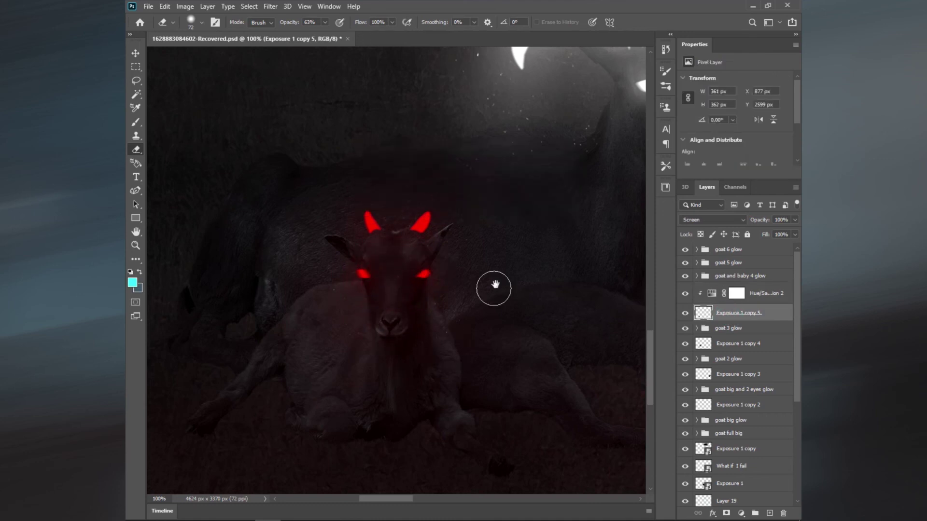
left_click_drag(494, 288, 332, 299)
Merge Hue/Saturation 2 and the sparkle into one smart object blended with Screen.
left_click(763, 296)
left_click(738, 313, "shift")
right_click(746, 309)
left_click(669, 219)
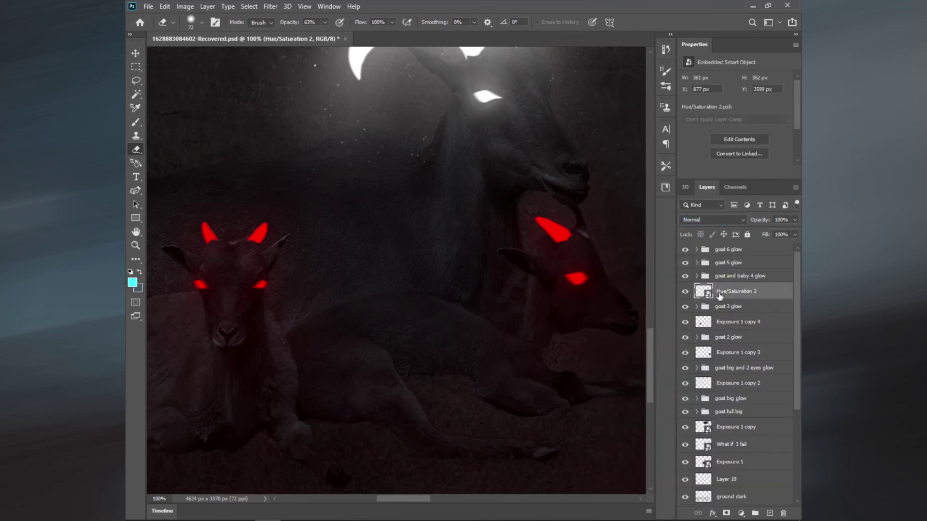
left_click(705, 221)
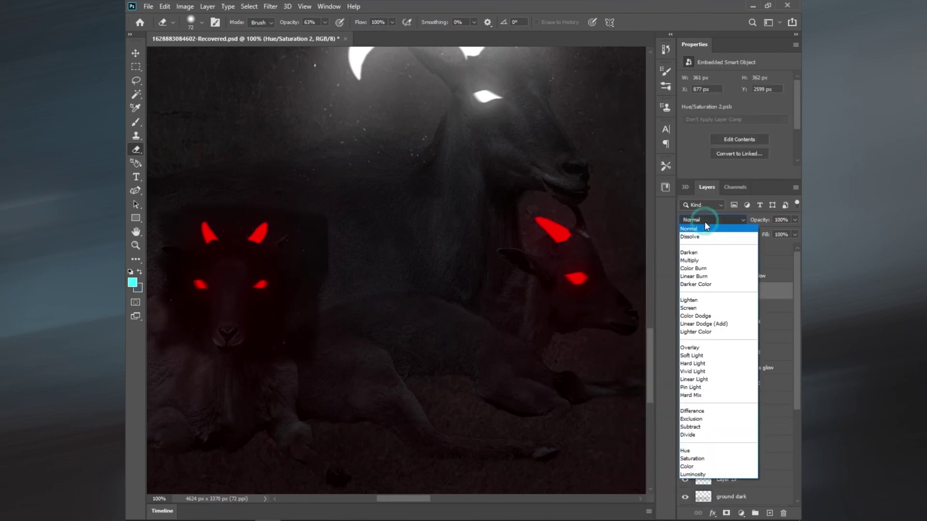
left_click(701, 306)
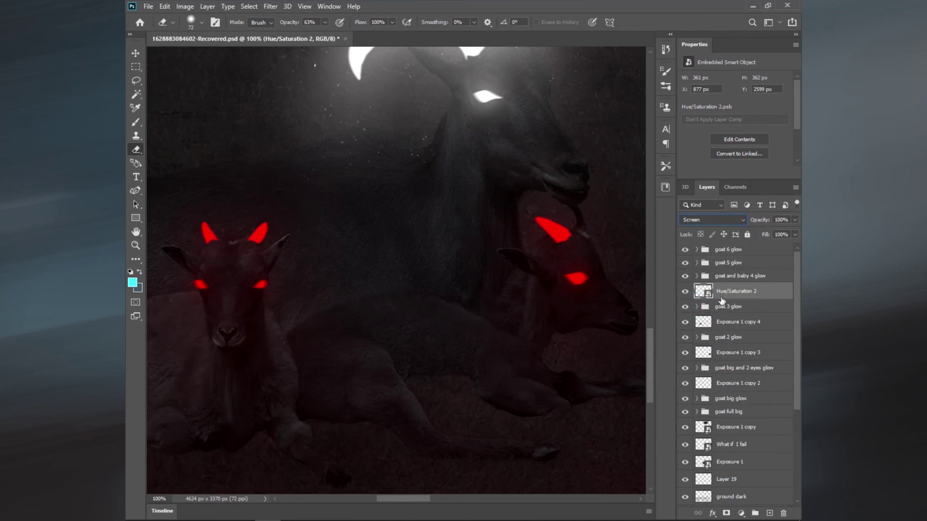
Duplicate the sparkle smart object as 'Hue/Saturation 2 copy'.
left_click(165, 6)
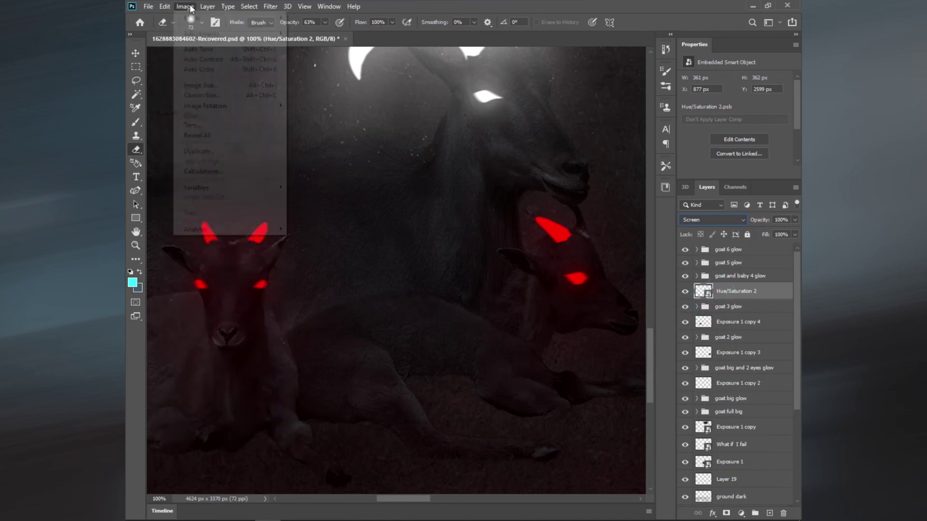
left_click(227, 46)
left_click(551, 146)
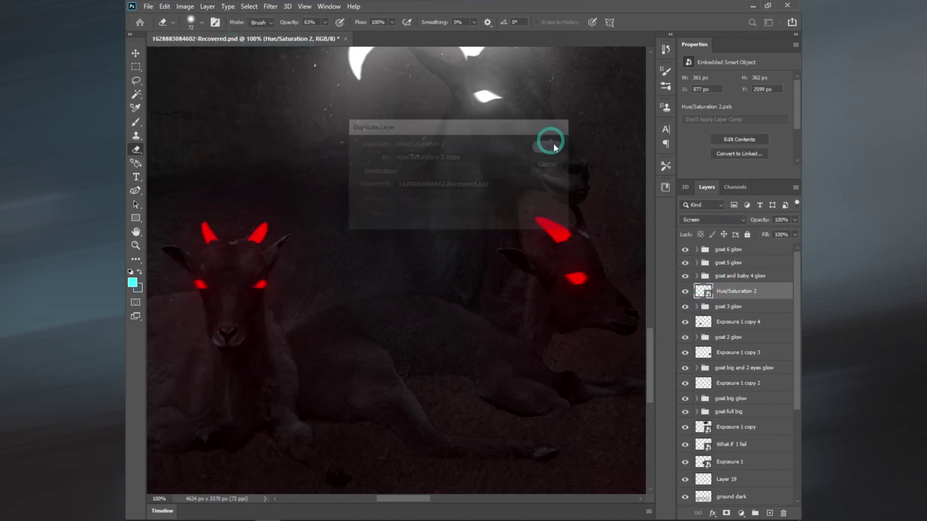
Move the duplicated red glow onto the second goat's head and rasterize it.
left_click(164, 7)
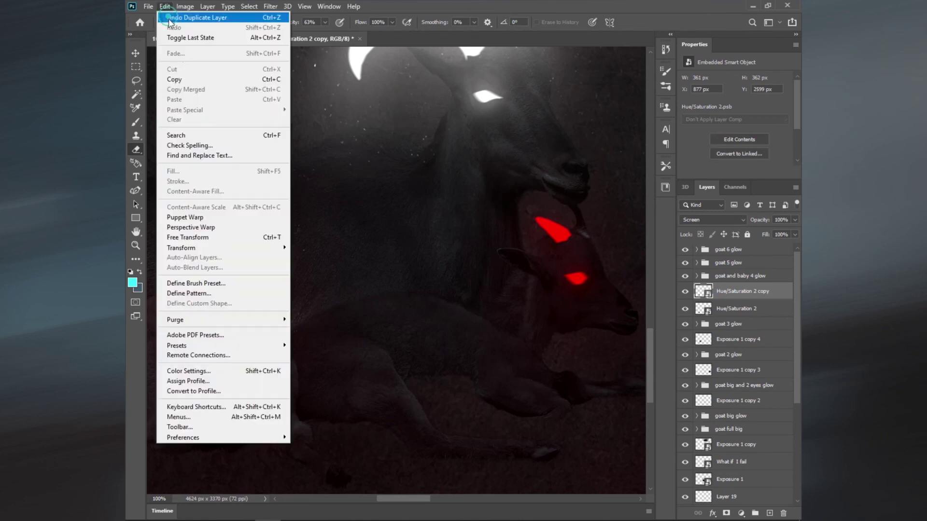
left_click(188, 236)
mouse_move(488, 246)
left_mouse_down()
mouse_move(591, 240)
mouse_move(599, 251)
left_mouse_up()
left_click_drag(584, 388, 405, 385)
left_click_drag(408, 295, 420, 313)
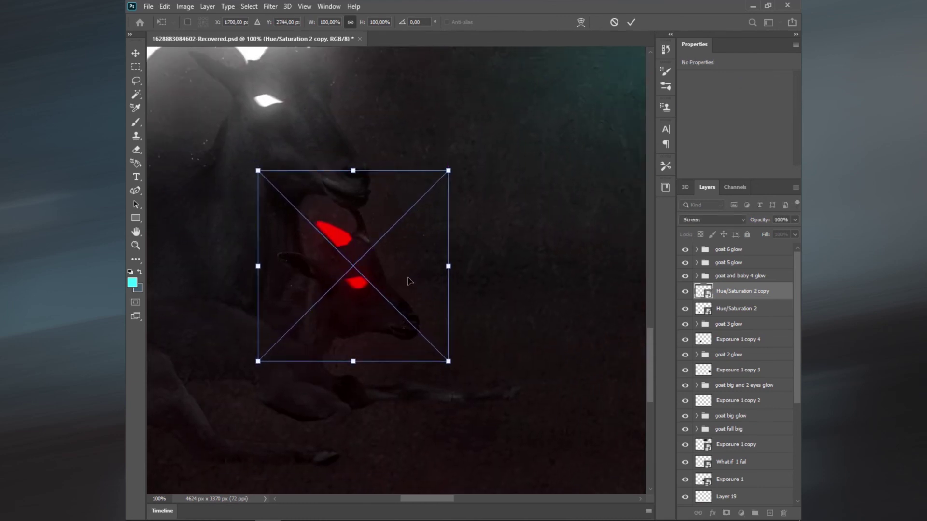
left_click_drag(409, 281, 397, 281)
key("Return")
key("e")
key("Return")
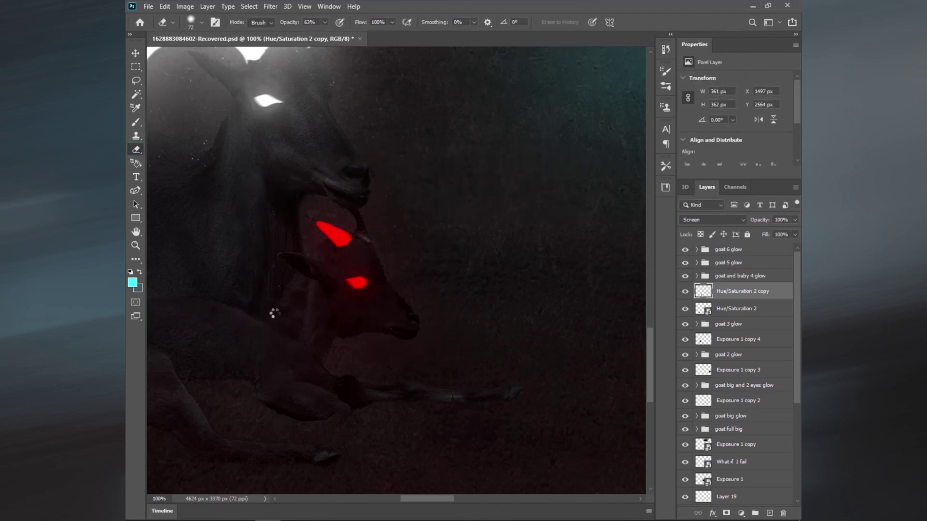
Fit the whole composite on screen and select the Exposure 1 layer.
left_click_drag(169, 238, 507, 314)
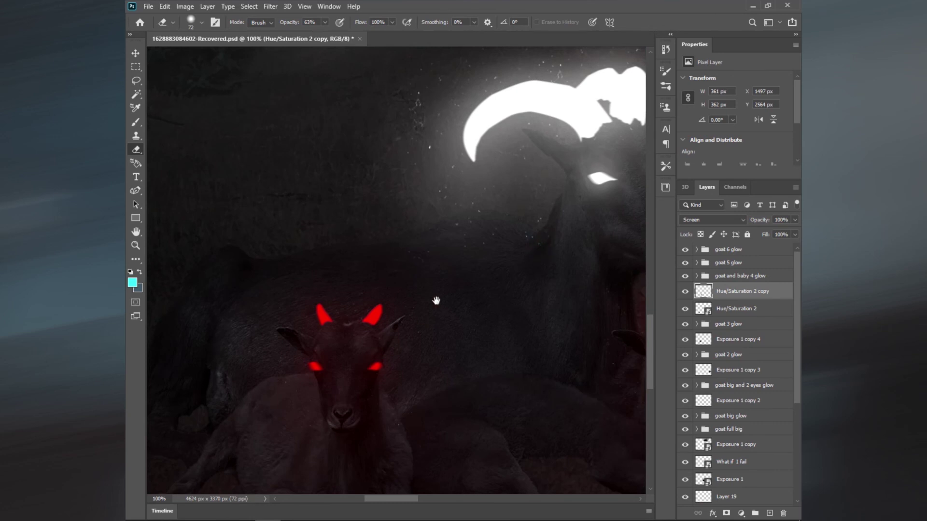
key("ctrl+0")
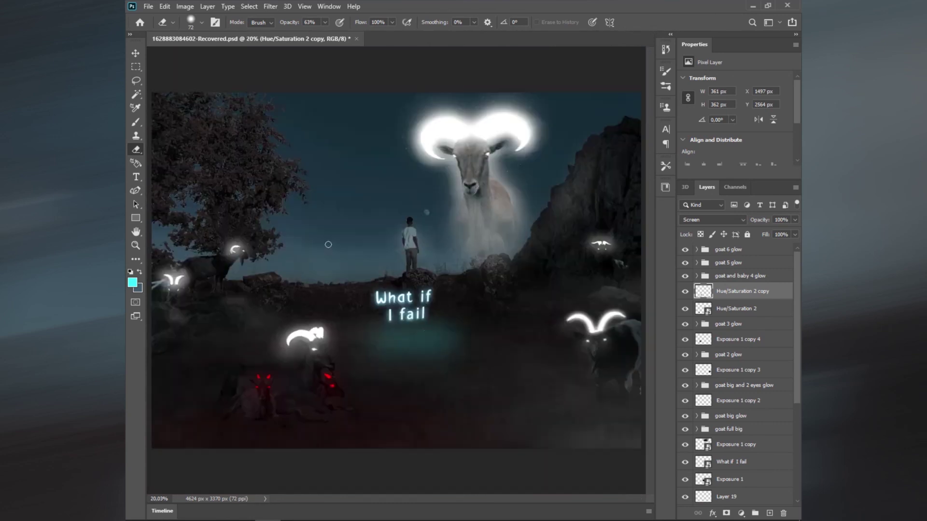
left_click(737, 481)
Duplicate Exposure 1 as 'Exposure 1 copy 5' and move it onto the far-left goat.
left_click(165, 6)
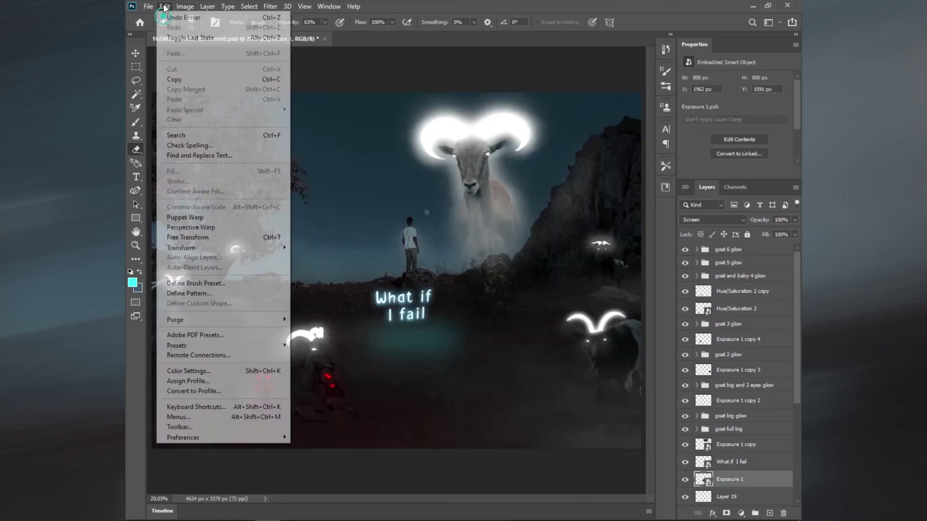
left_click(227, 48)
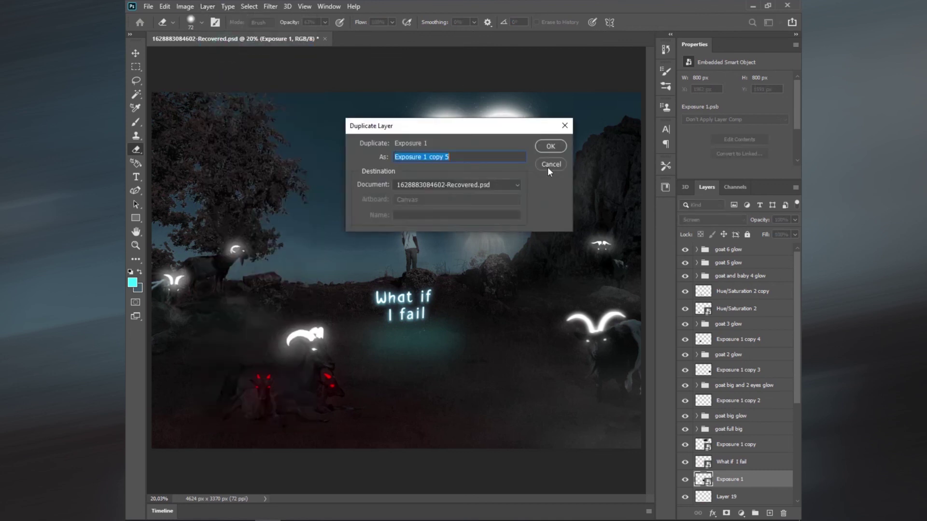
left_click(549, 145)
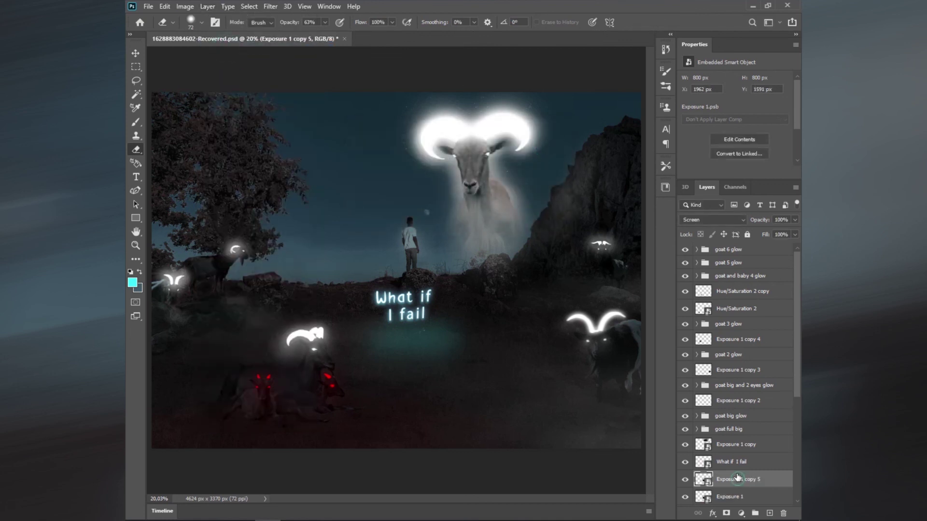
left_click_drag(737, 478, 732, 280)
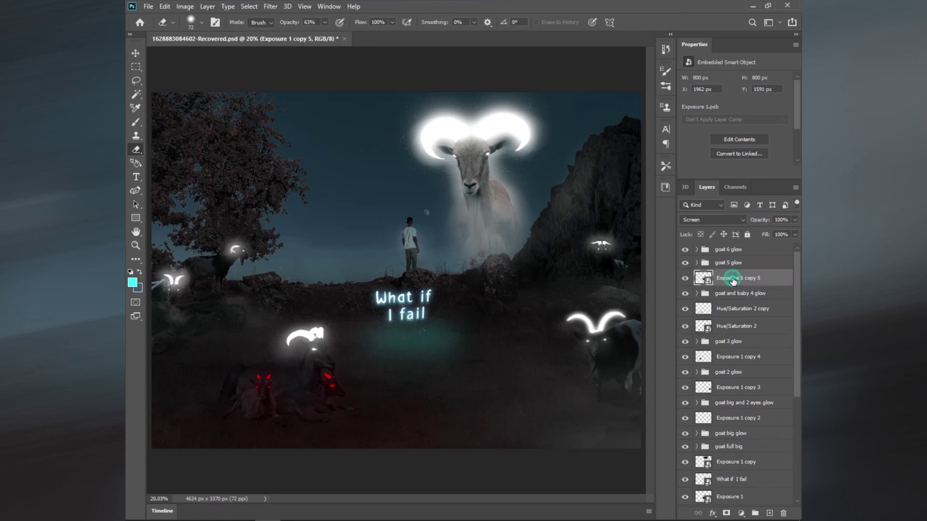
left_click(164, 6)
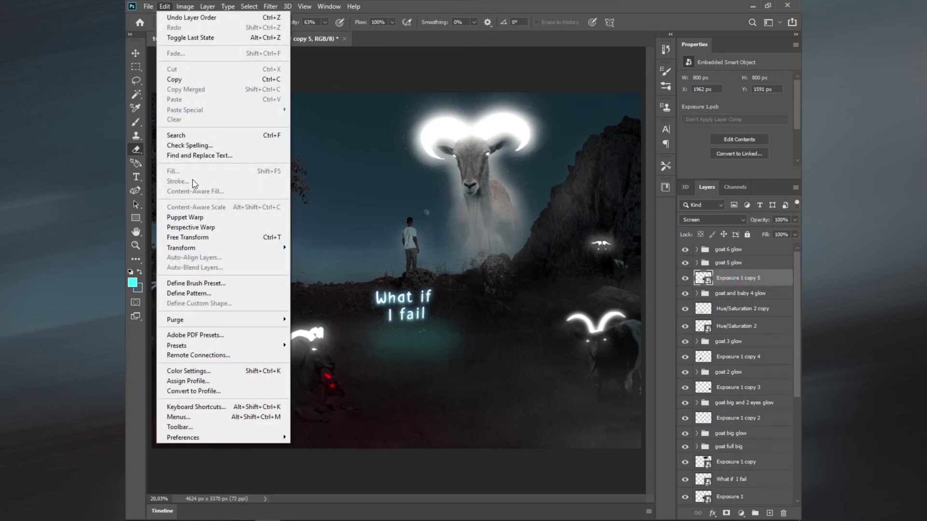
left_click(193, 237)
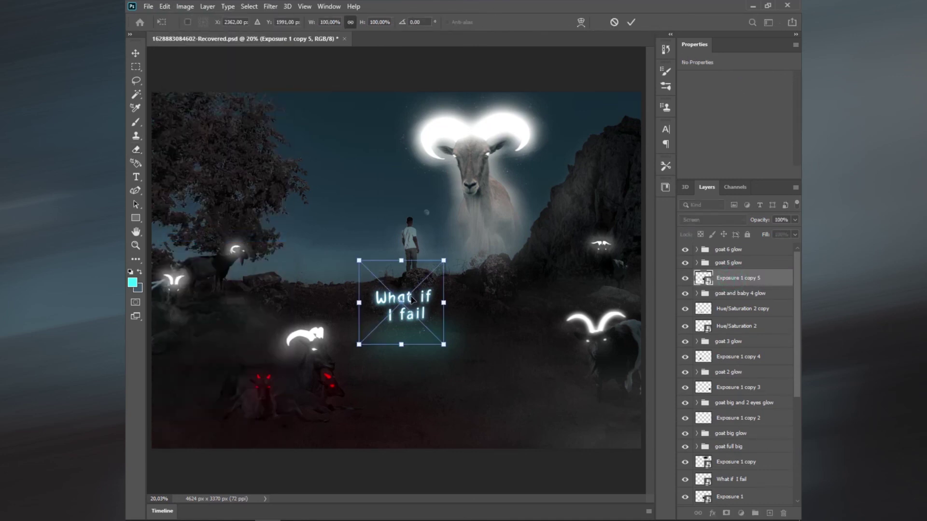
left_click_drag(412, 299, 183, 268)
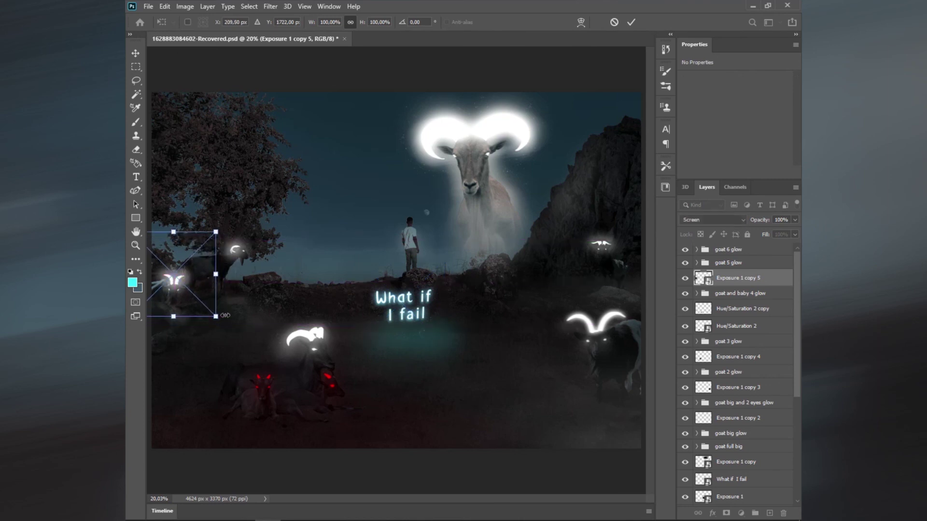
key("Return")
key("e")
scroll(256, 331, "up", 5)
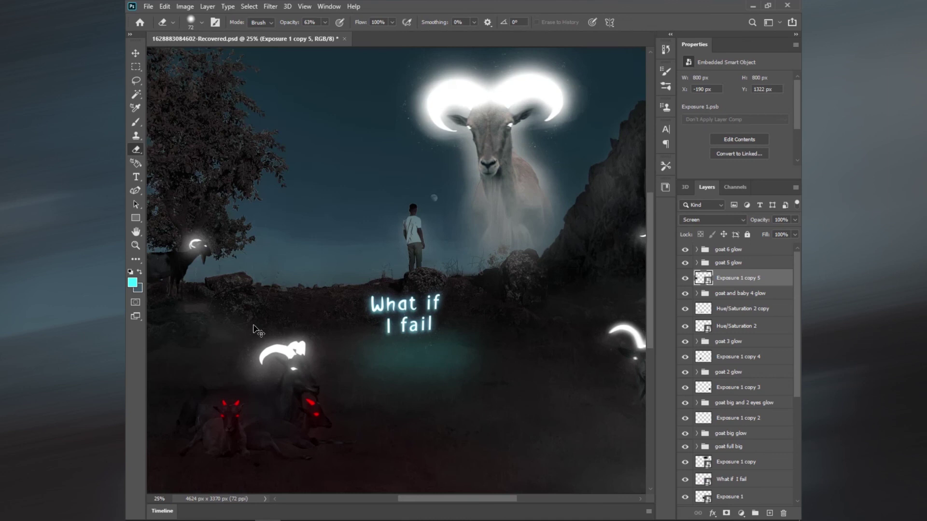
scroll(400, 274, "up", 1)
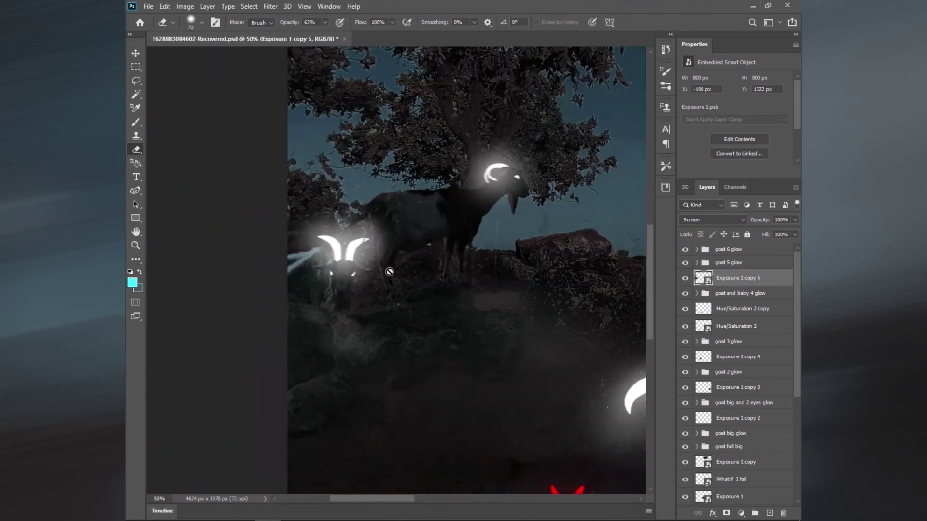
Scale the far-left goat's glow to about 46% and centre it over its head.
left_click(165, 7)
left_click(241, 239)
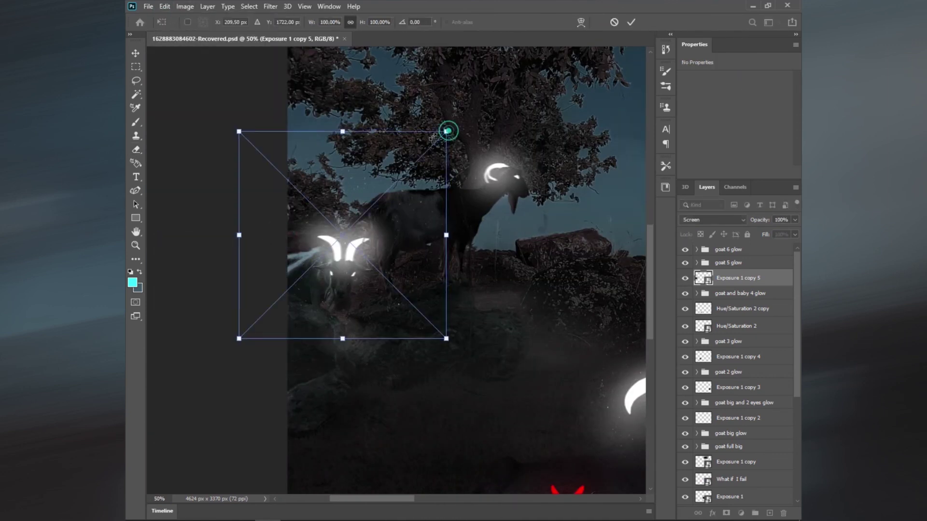
left_click_drag(370, 223, 364, 236)
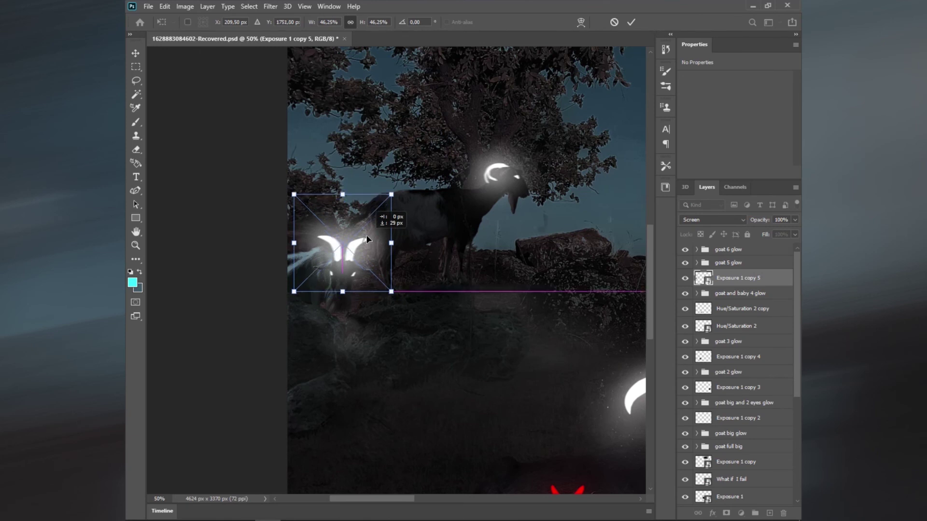
left_click_drag(364, 236, 364, 242)
key("Return")
key("e")
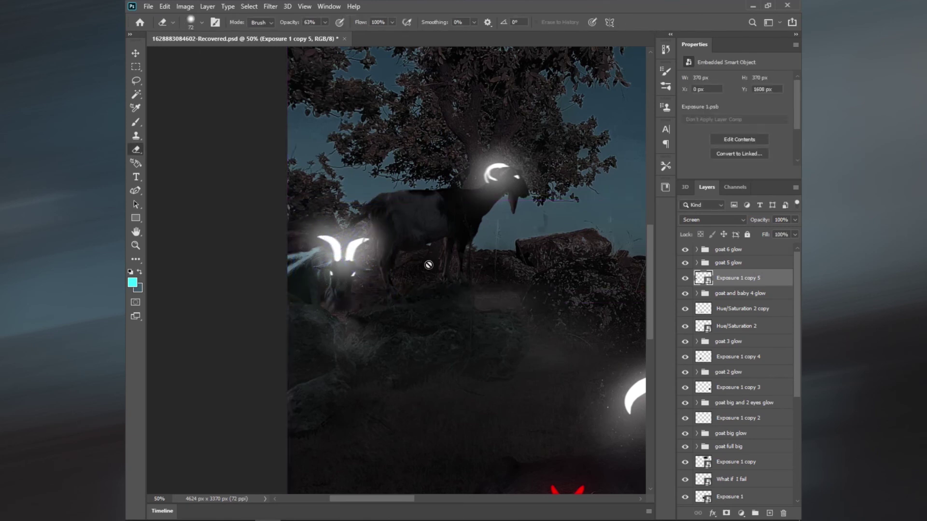
Duplicate the glow as 'Exposure 1 copy 6' and place it on the tree goat's head.
left_click(208, 10)
left_click(232, 46)
left_click(548, 145)
left_click_drag(738, 279, 734, 259)
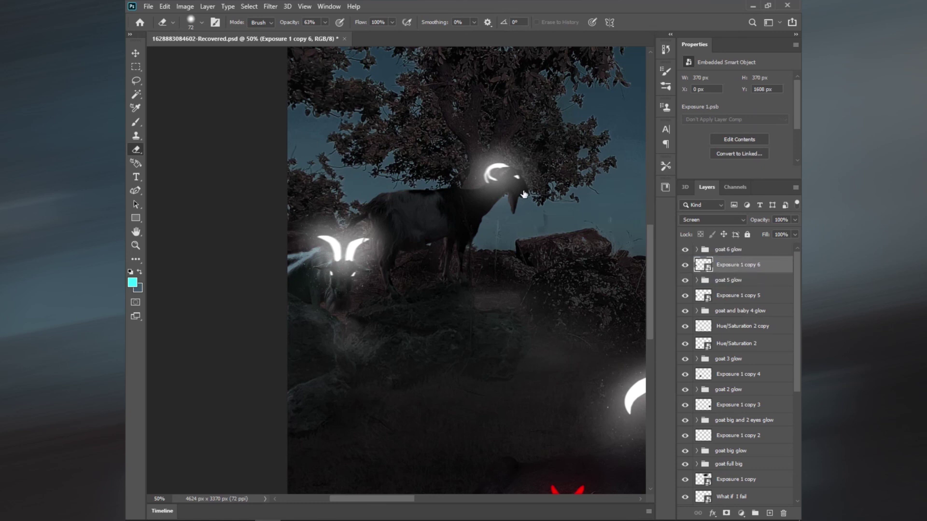
left_click(165, 6)
left_click(193, 238)
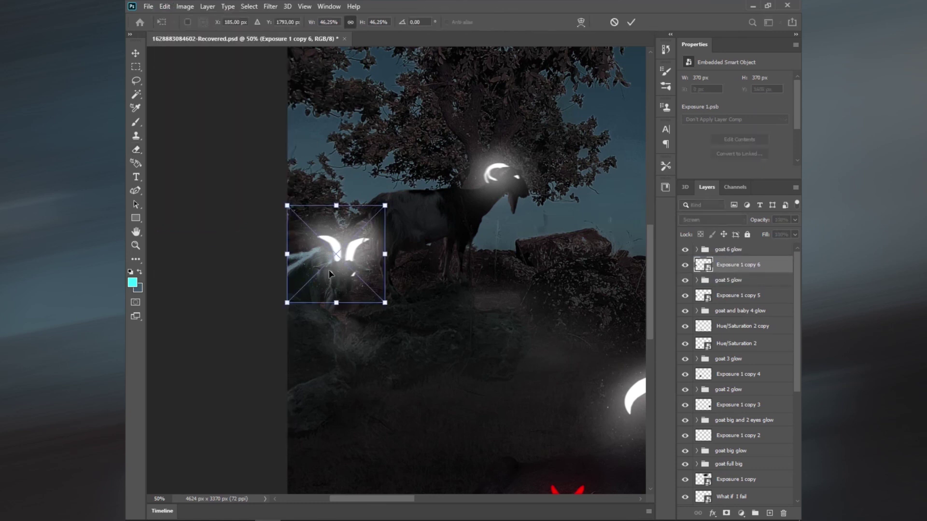
left_click_drag(516, 179, 515, 177)
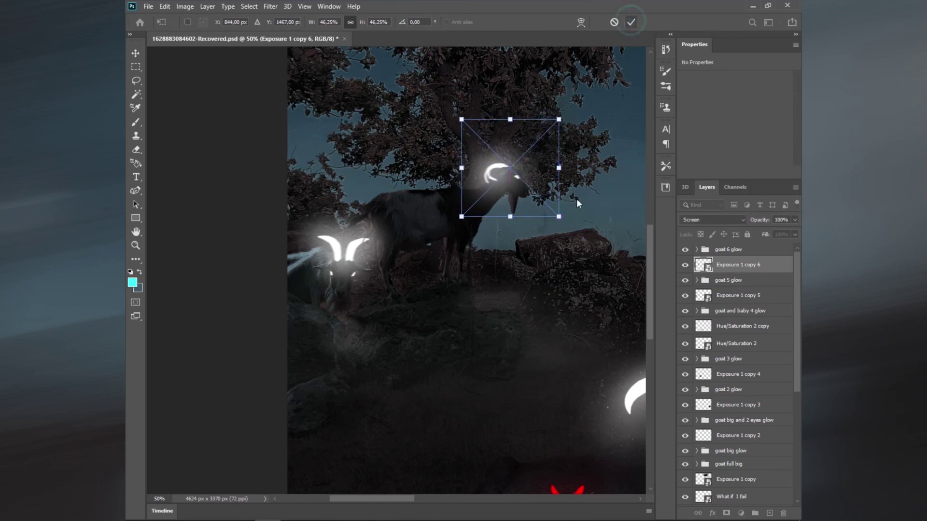
key("Return")
key("e")
Erase excess glow around the tree goat's head and rasterize Exposure 1 copy 5.
key("ctrl+plus")
key("ctrl+plus")
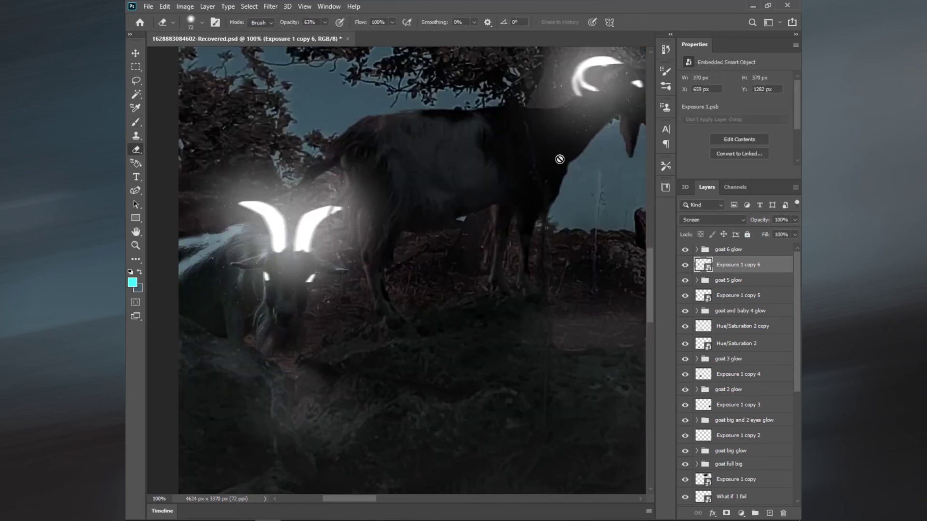
left_click_drag(559, 159, 357, 226)
left_click(436, 170)
key("Return")
left_click_drag(439, 167, 433, 155)
key("bracketleft")
key("bracketleft")
key("bracketleft")
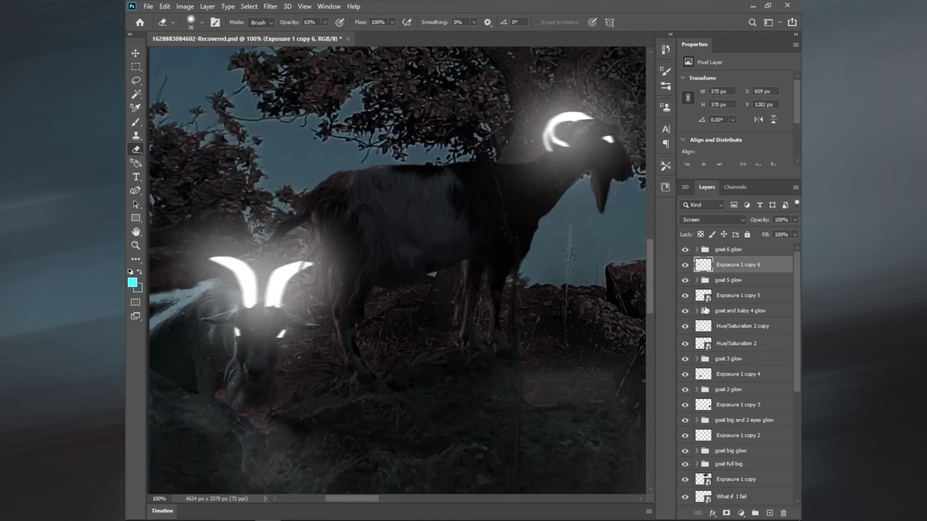
left_click(733, 296)
left_click(258, 326)
key("Return")
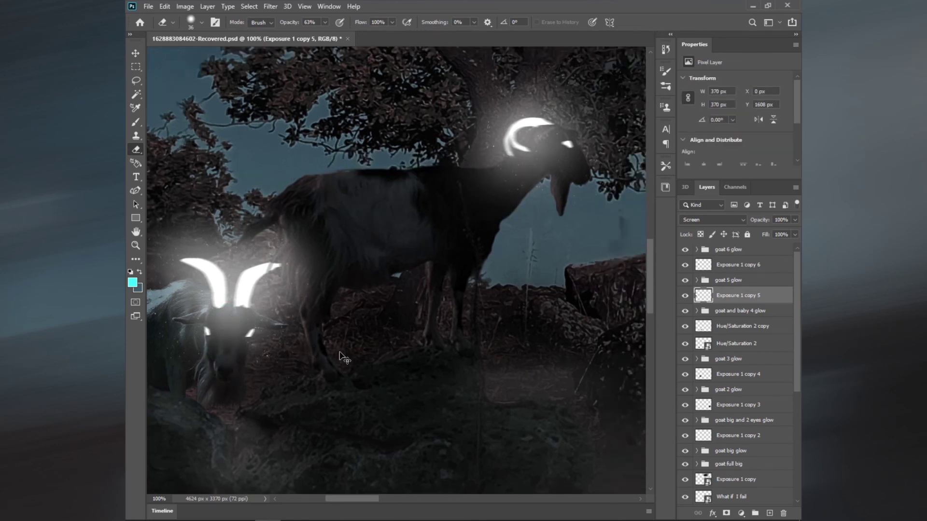
key("ctrl+0")
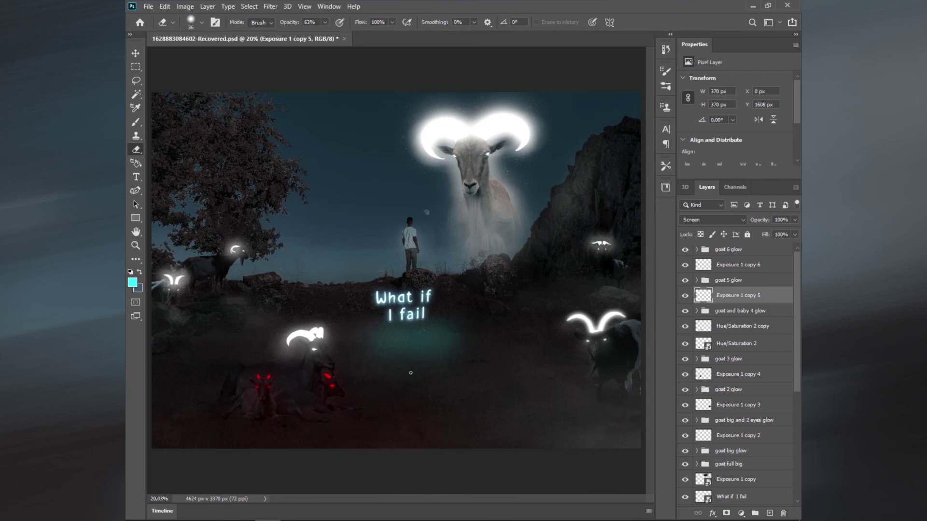
Duplicate the 'What if I fail' text layer and move the copy below the original.
scroll(734, 355, "down", 2)
scroll(733, 359, "down", 2)
scroll(733, 367, "down", 4)
scroll(734, 369, "down", 2)
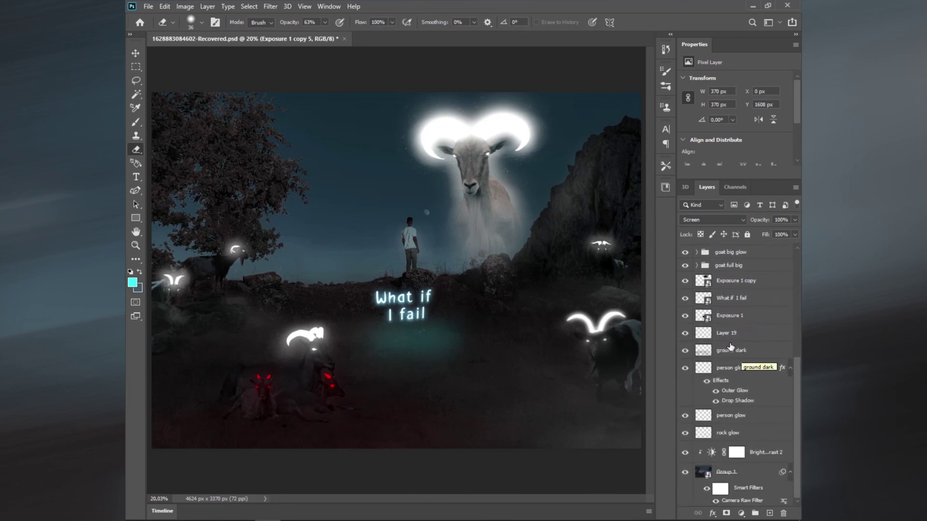
scroll(743, 410, "up", 1)
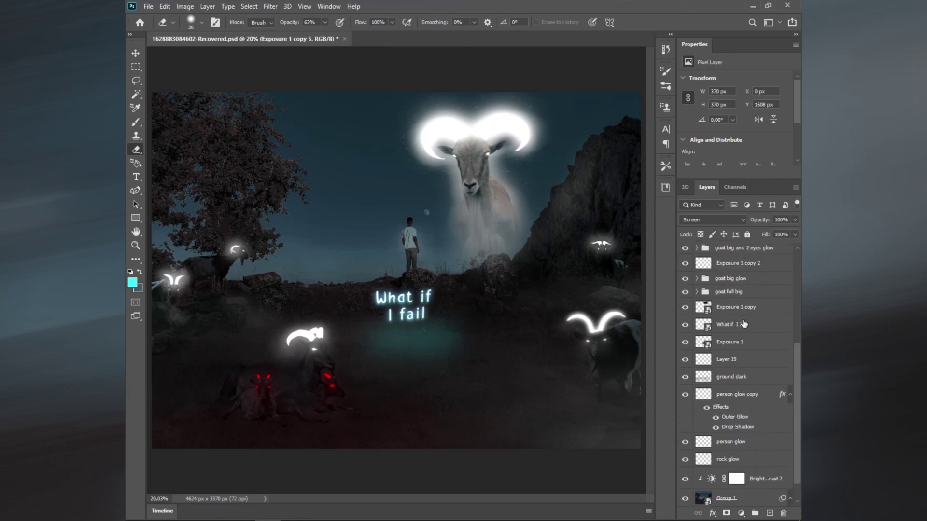
left_click(731, 326)
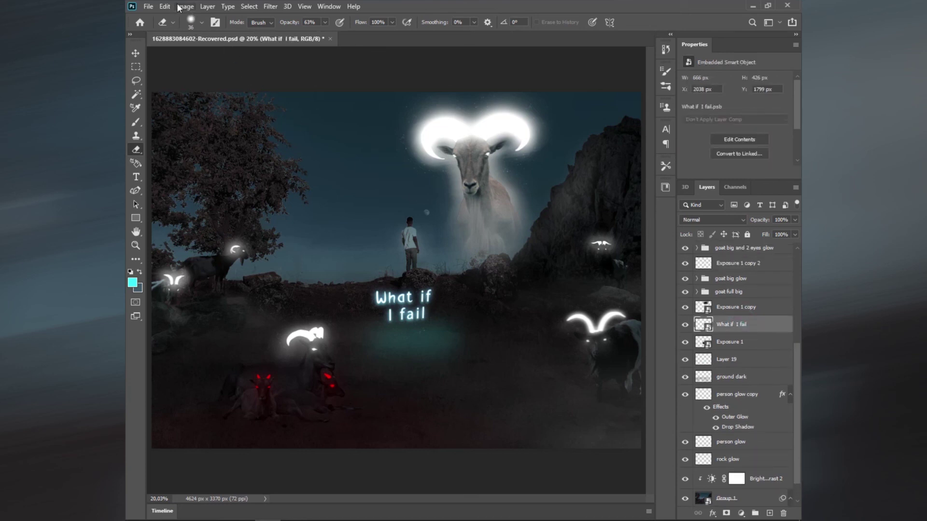
left_click(207, 5)
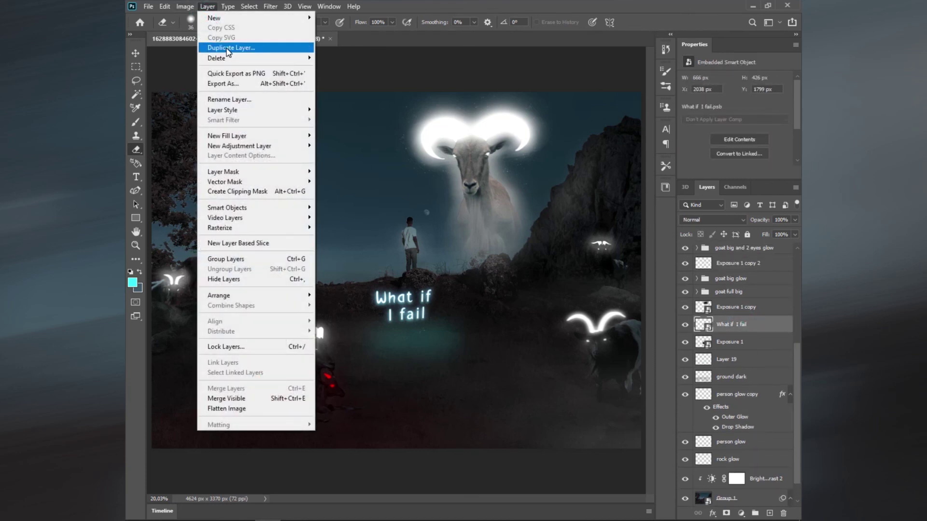
left_click(225, 47)
left_click(548, 147)
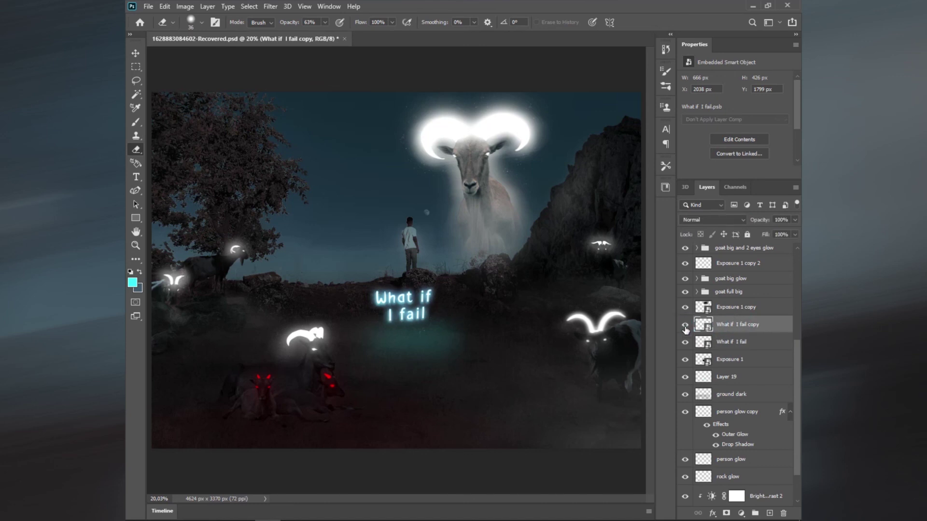
left_click_drag(728, 347, 729, 350)
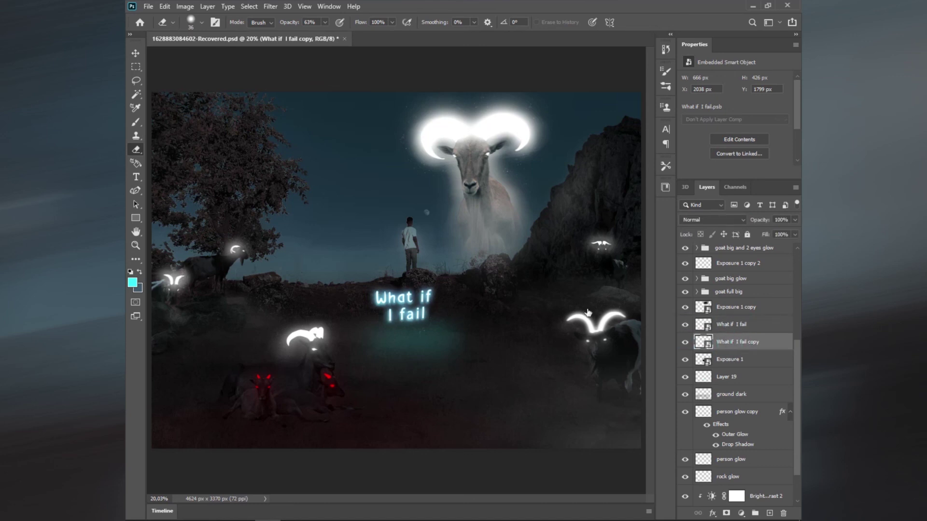
Apply a 112.9 px Gaussian Blur to 'What if I fail copy' and select Layer 19.
left_click(270, 6)
mouse_move(290, 126)
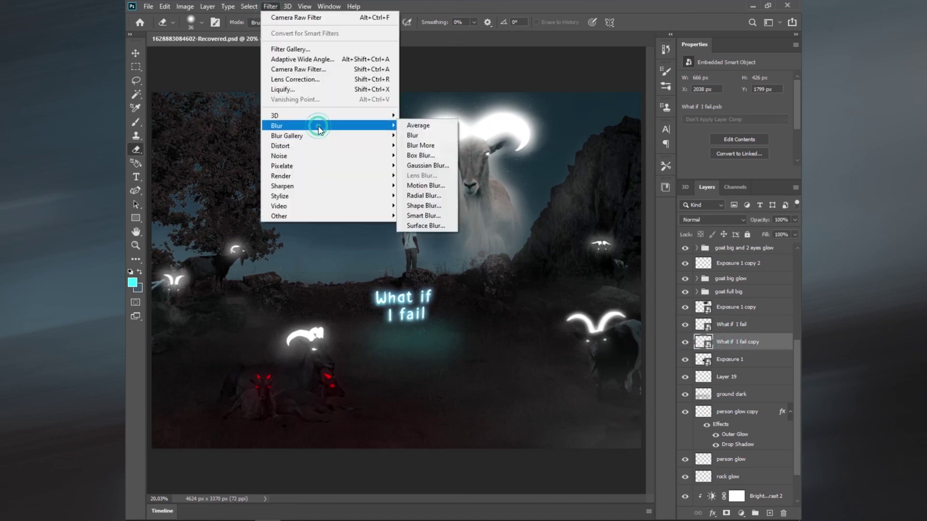
left_click(427, 165)
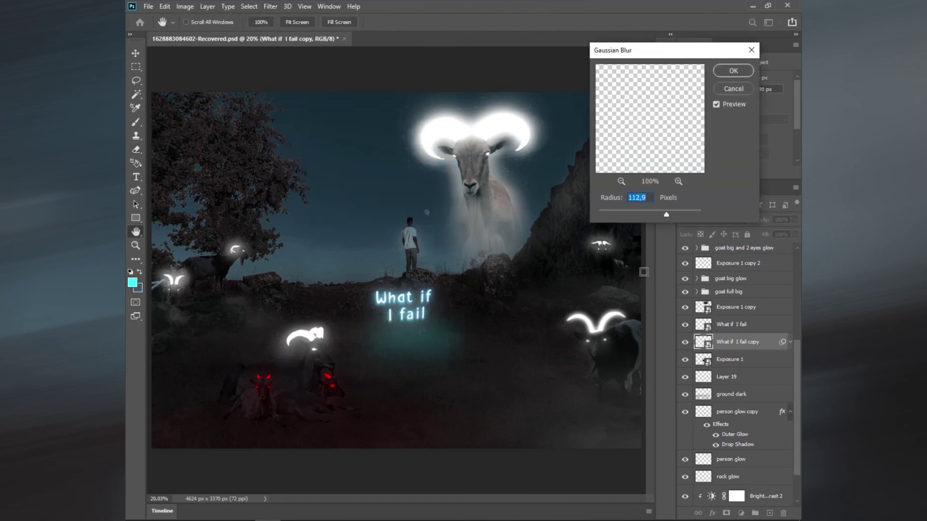
left_click(733, 72)
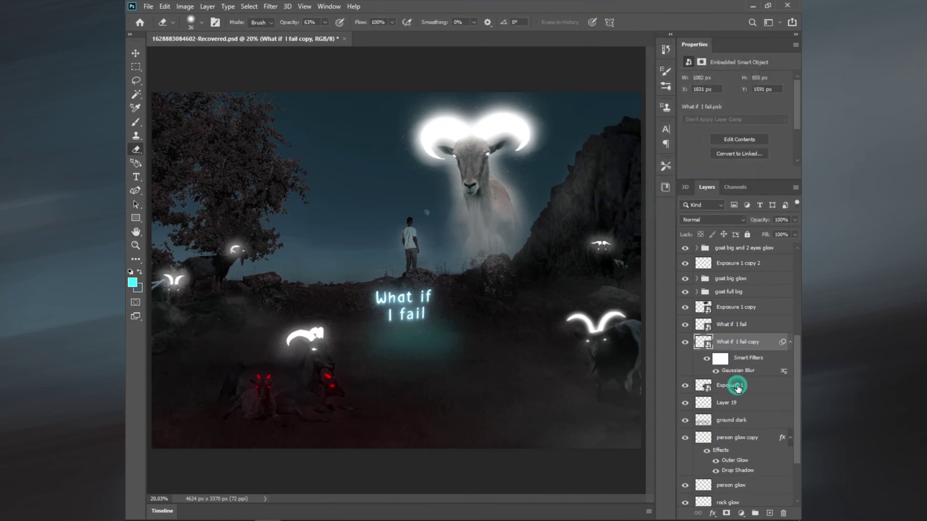
left_click(734, 385)
left_click(691, 403)
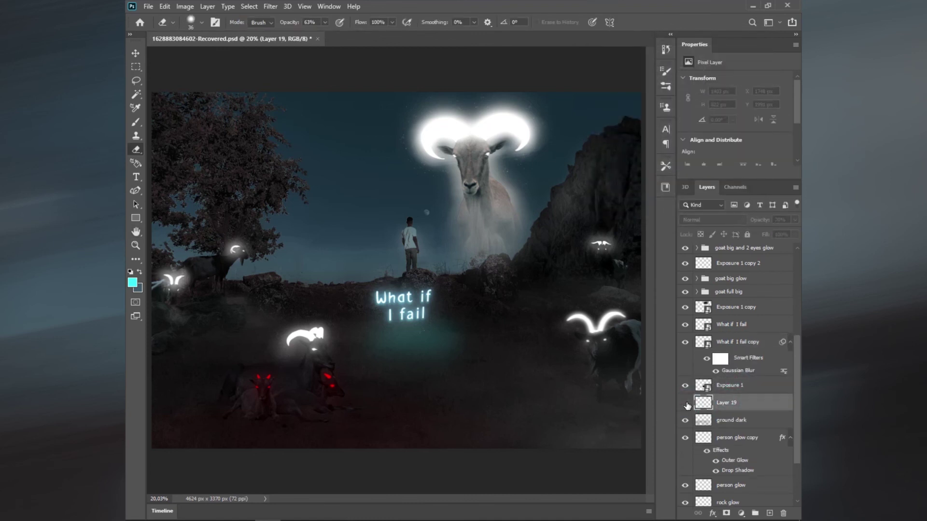
Add a Hue/Saturation layer clipped to Layer 19, raising hue and saturation and lowering lightness.
left_click(686, 403)
left_click(742, 513)
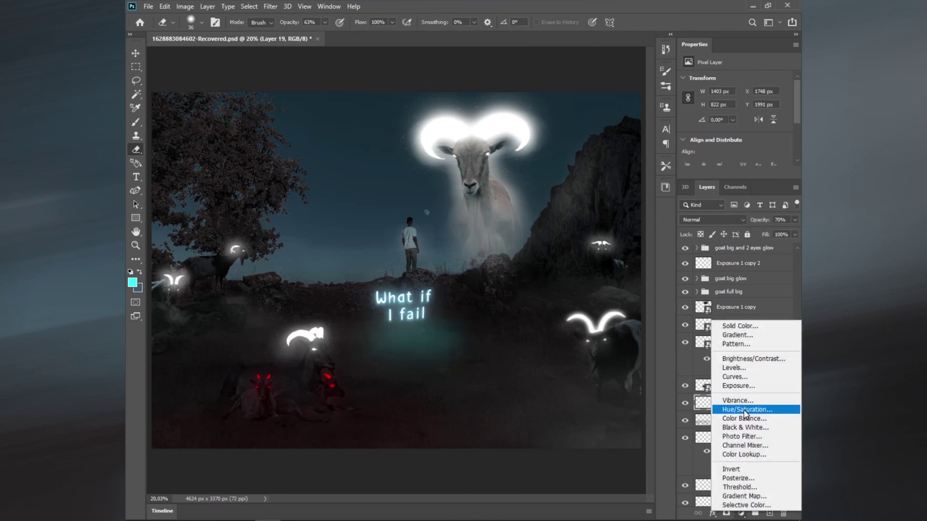
left_click(745, 410)
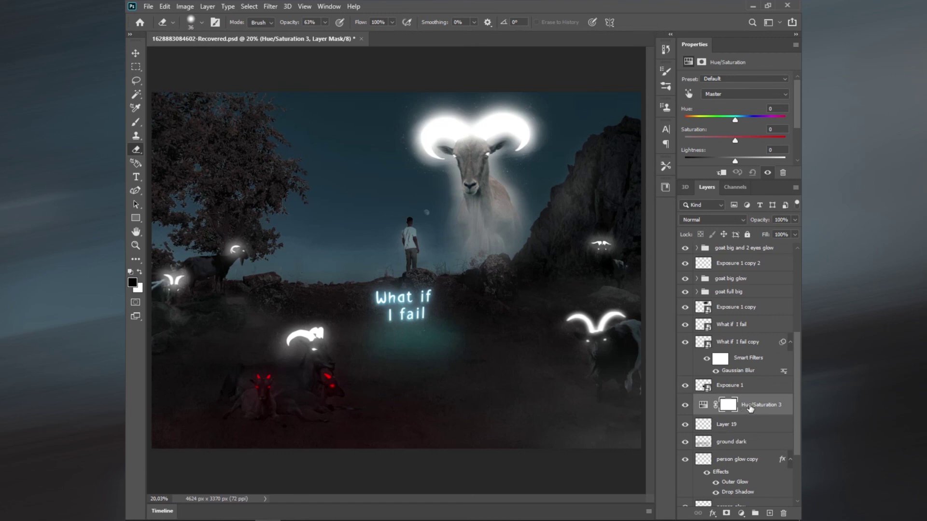
left_click(720, 175)
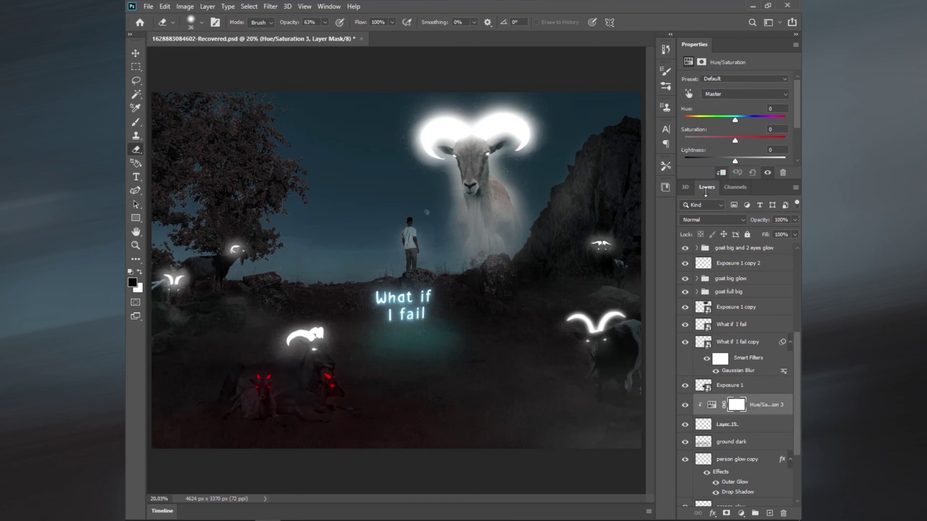
mouse_move(734, 137)
left_mouse_down()
mouse_move(743, 135)
mouse_move(743, 118)
left_mouse_up()
mouse_move(748, 161)
left_mouse_down()
mouse_move(724, 162)
mouse_move(734, 157)
left_mouse_up()
Nudge Layer 19's glow slightly left under the text.
left_click(725, 431)
key("v")
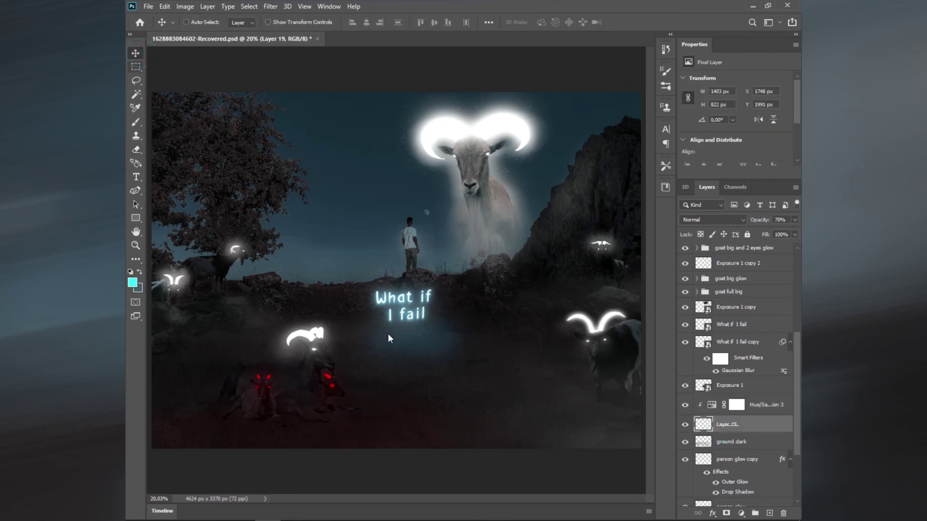
left_click_drag(425, 342, 426, 339)
Duplicate the 'What if I fail' text twice, creating copy 2 and copy 3.
left_click(743, 341)
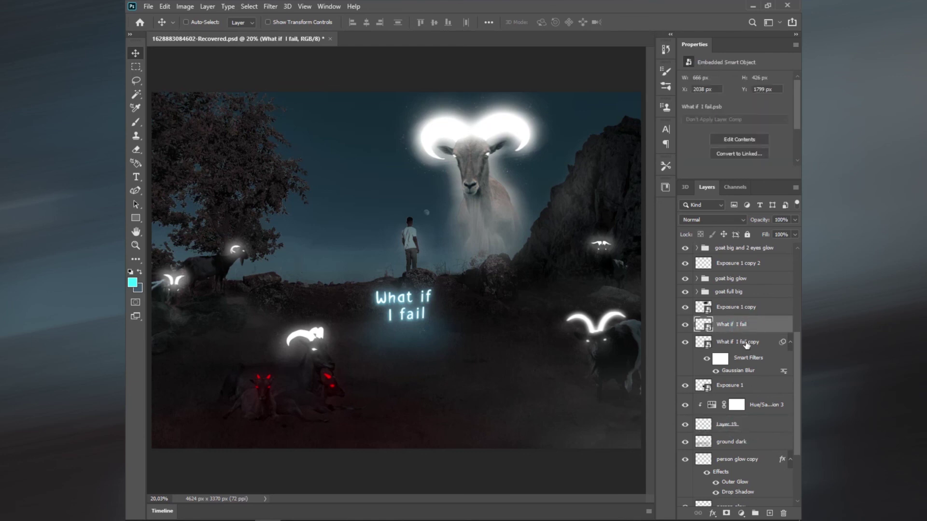
left_click(706, 359)
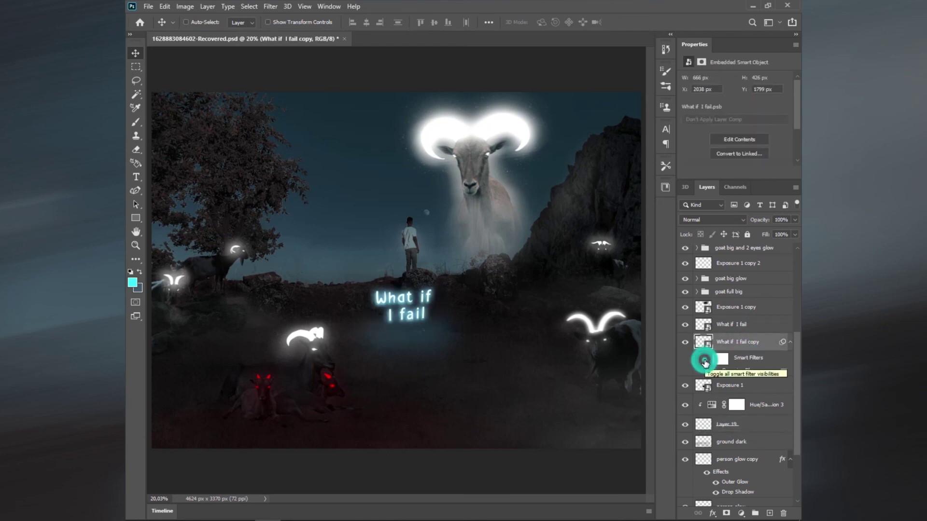
left_click(733, 325)
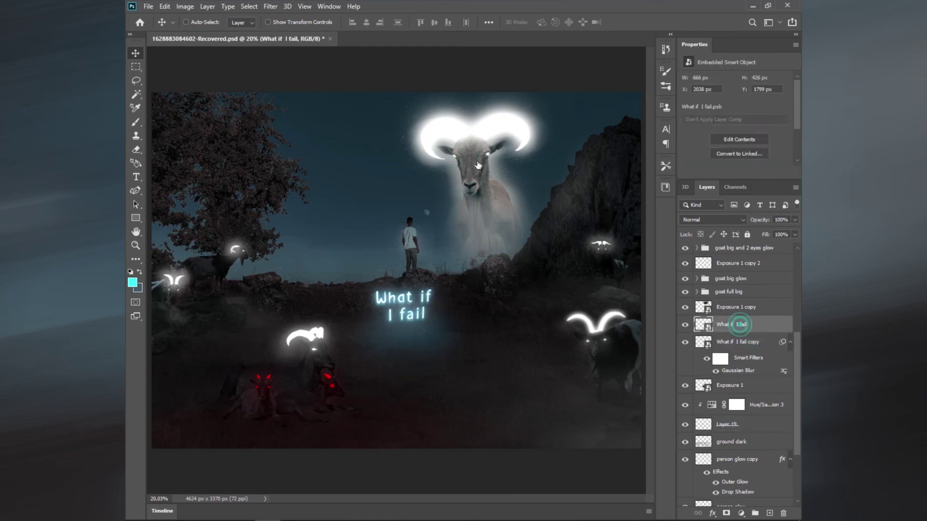
left_click(208, 6)
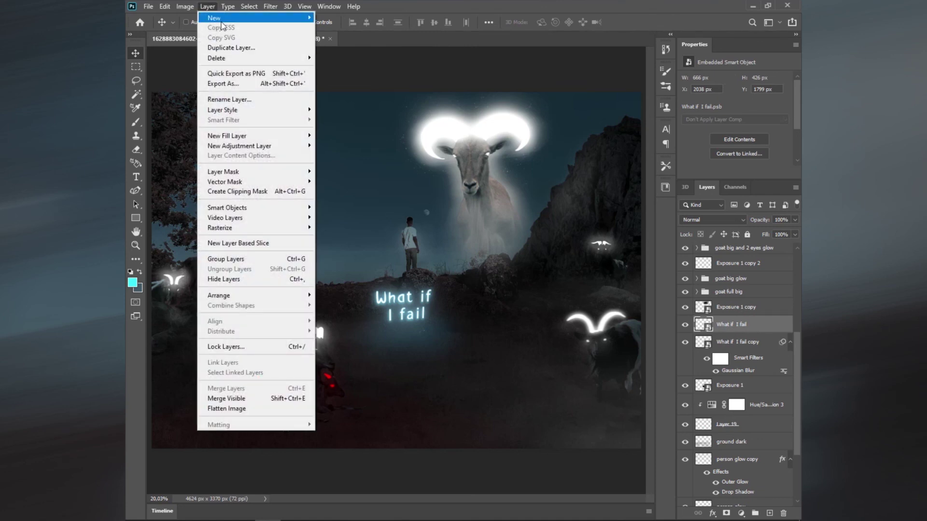
left_click(231, 48)
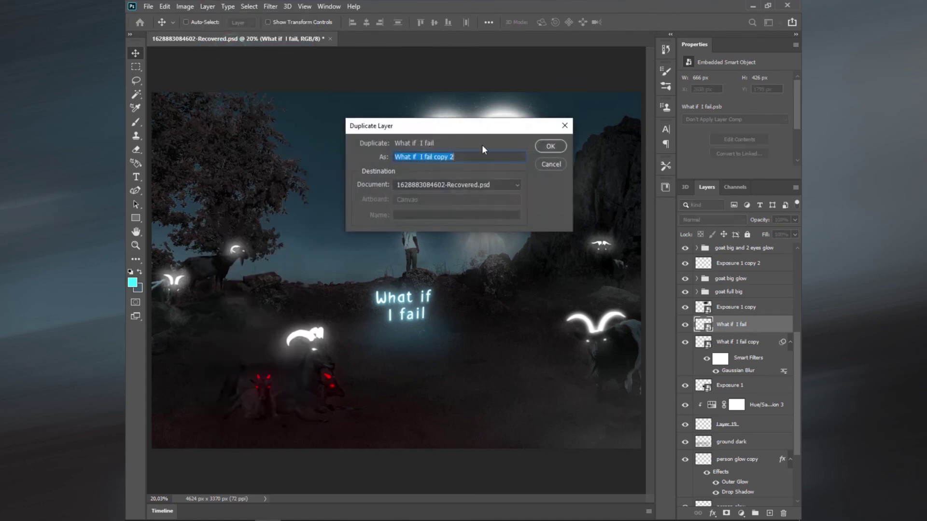
left_click(551, 146)
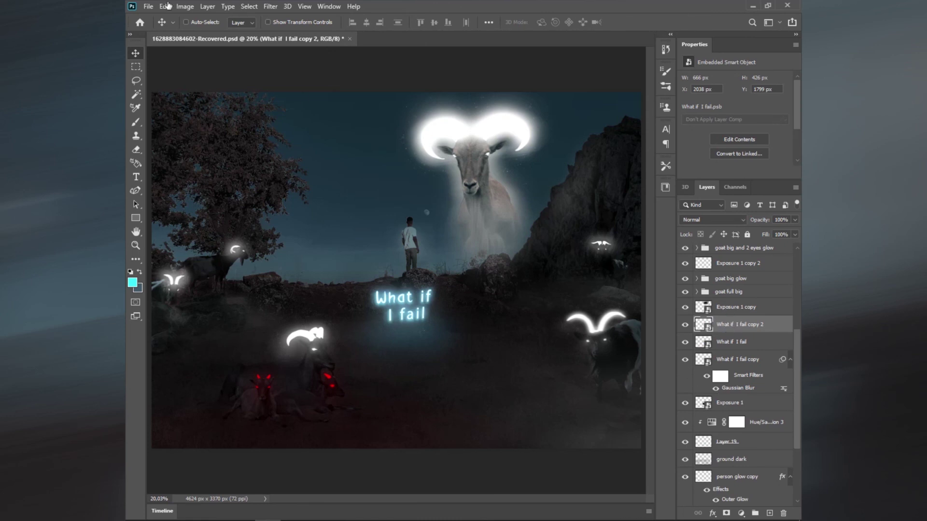
left_click(208, 7)
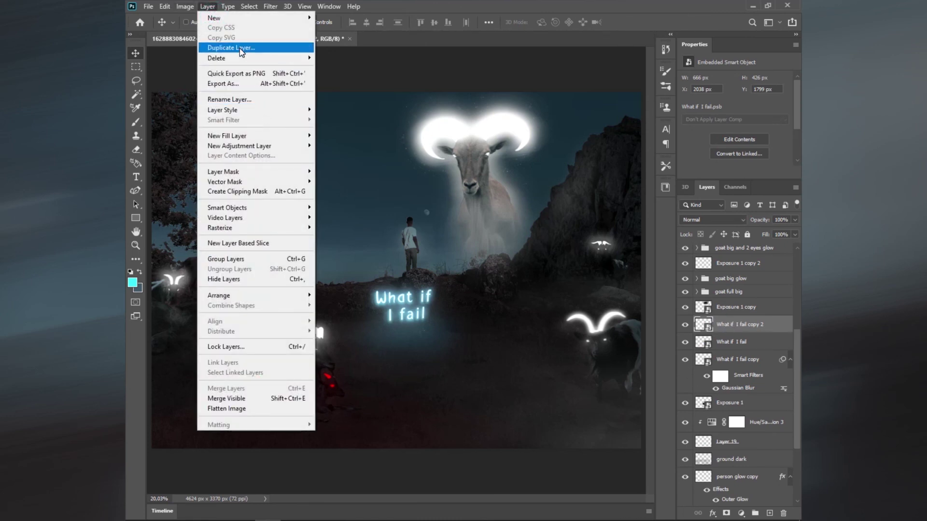
left_click(241, 48)
left_click(549, 146)
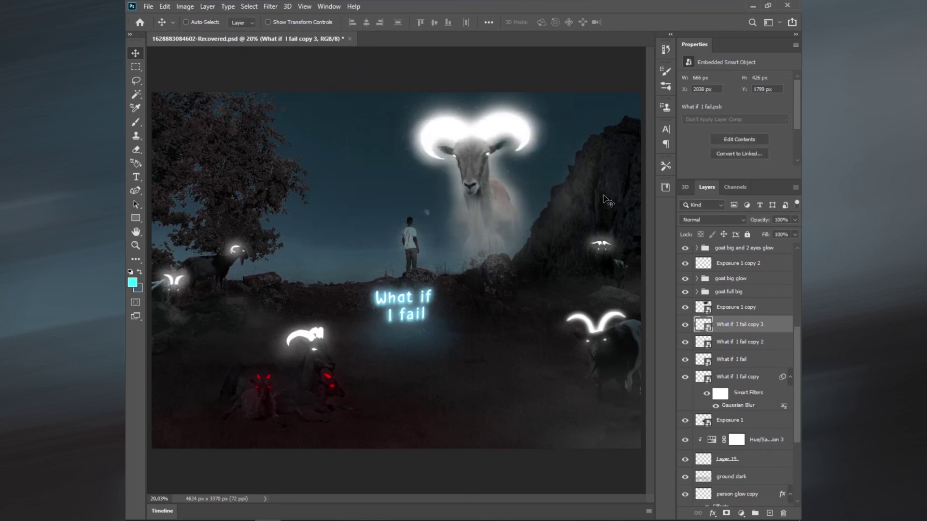
Move copy 3 lower in the stack and give it a Motion Blur of 278 px distance.
left_click_drag(729, 326, 736, 378)
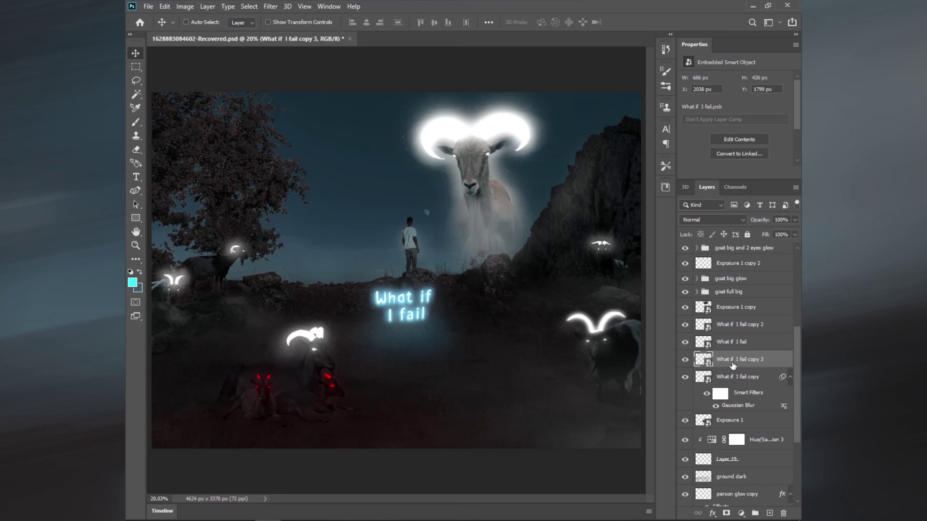
left_click(266, 7)
mouse_move(277, 125)
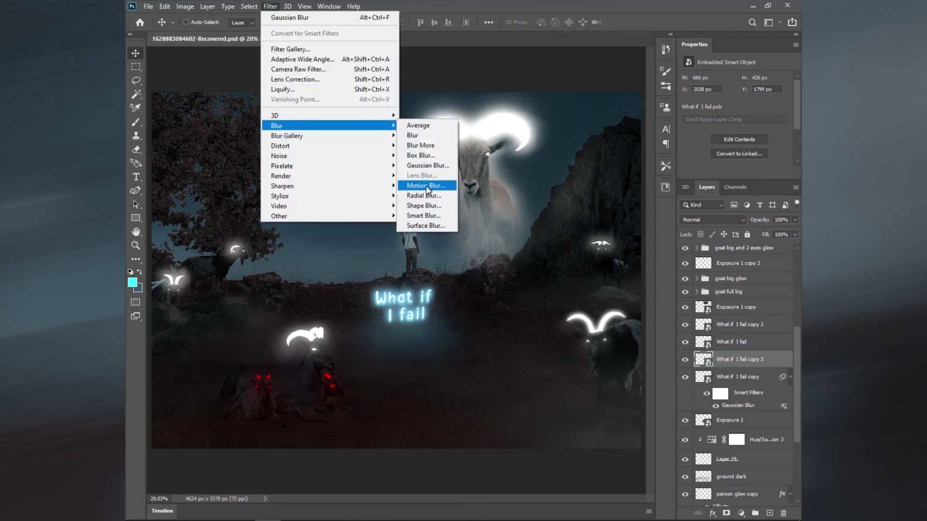
left_click(426, 185)
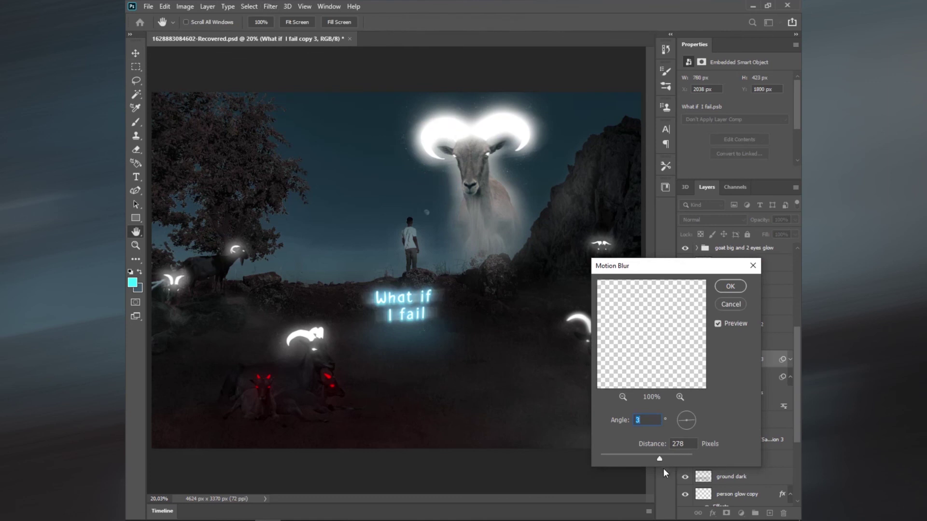
left_click(685, 443)
key("Down")
left_click(731, 287)
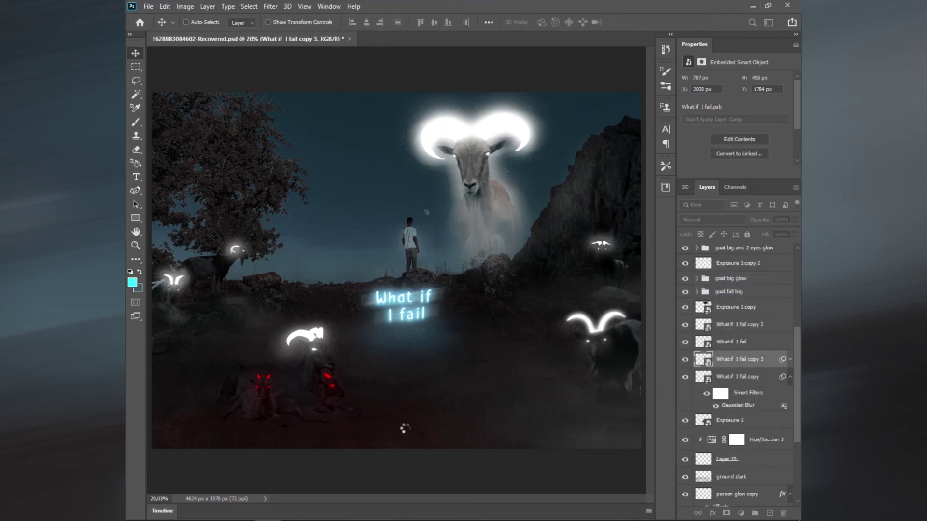
Place 'What if I fail copy 3' beneath the Gaussian-blurred copy at 60% opacity.
left_click(743, 360)
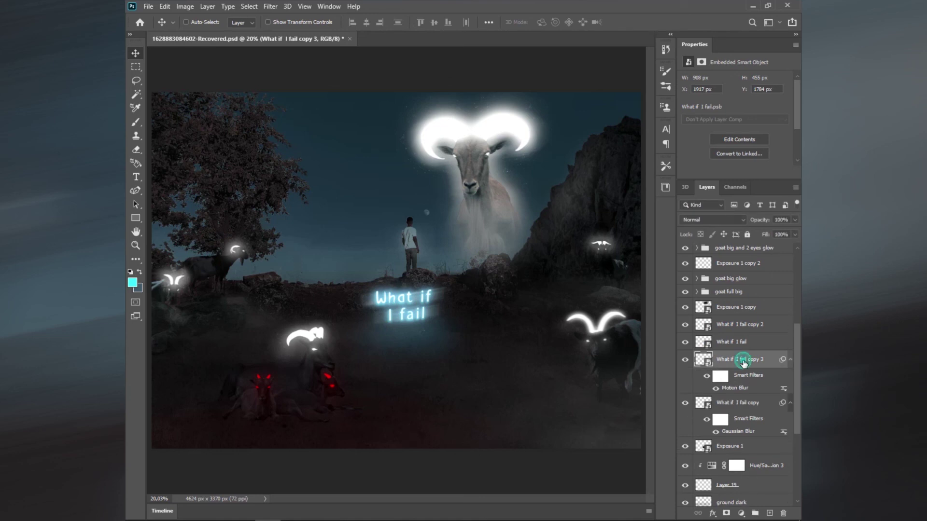
left_click_drag(743, 363, 743, 431)
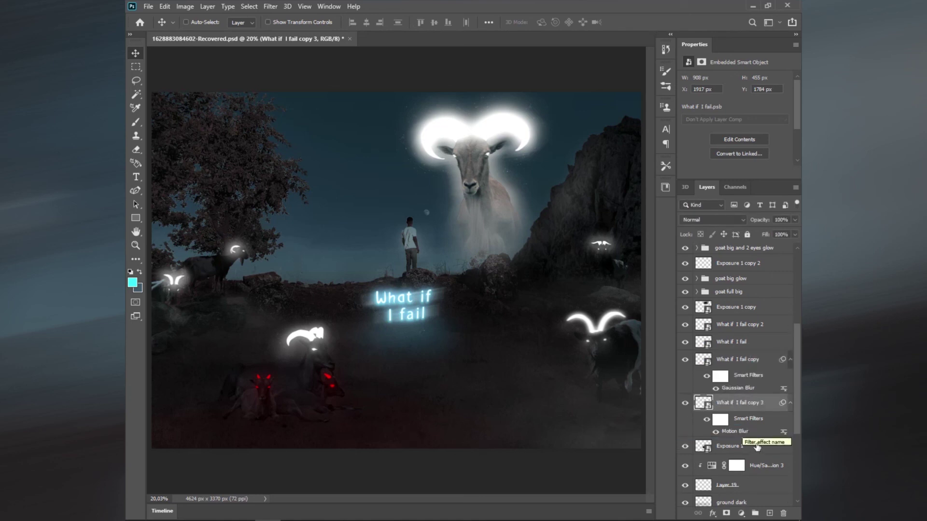
left_click(781, 218)
type("50")
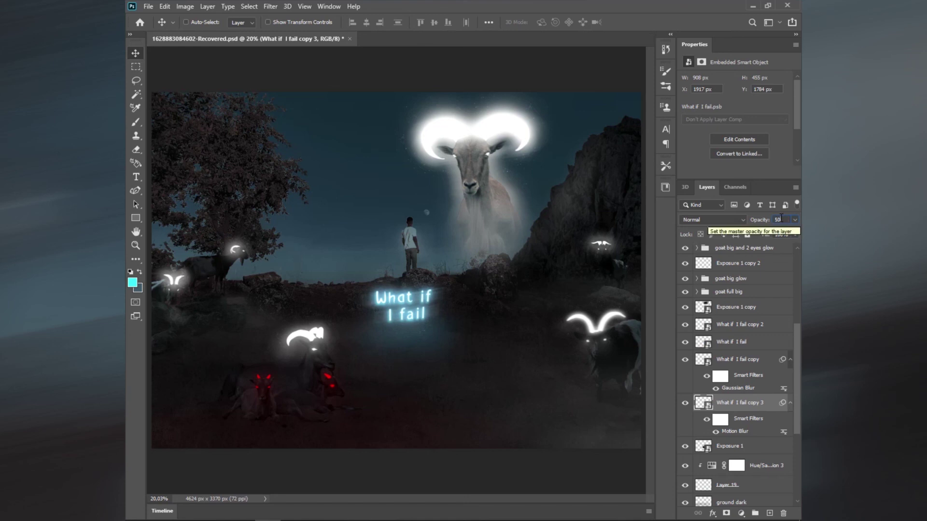
double_click(782, 218)
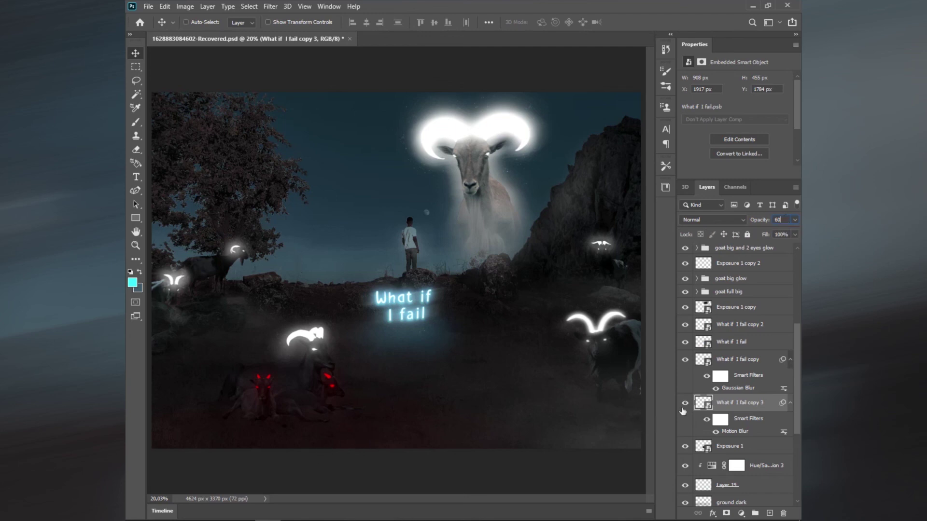
Scroll through the Layers panel and select the goat 6 glow group.
scroll(737, 299, "up", 2)
scroll(736, 309, "up", 3)
scroll(736, 309, "up", 3)
scroll(736, 309, "down", 3)
scroll(736, 316, "down", 3)
scroll(736, 323, "down", 3)
scroll(736, 324, "down", 3)
scroll(737, 326, "down", 2)
scroll(737, 333, "up", 3)
scroll(738, 340, "up", 5)
scroll(741, 351, "up", 5)
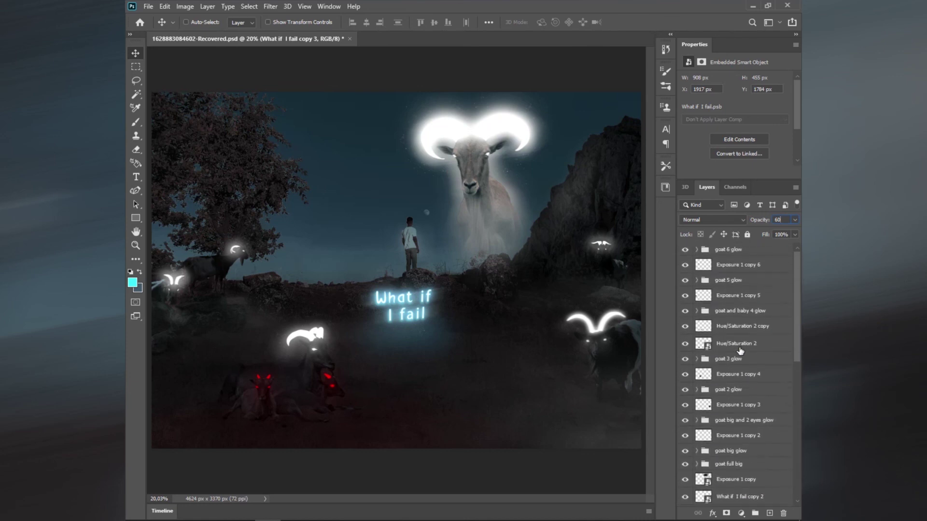
left_click(736, 249)
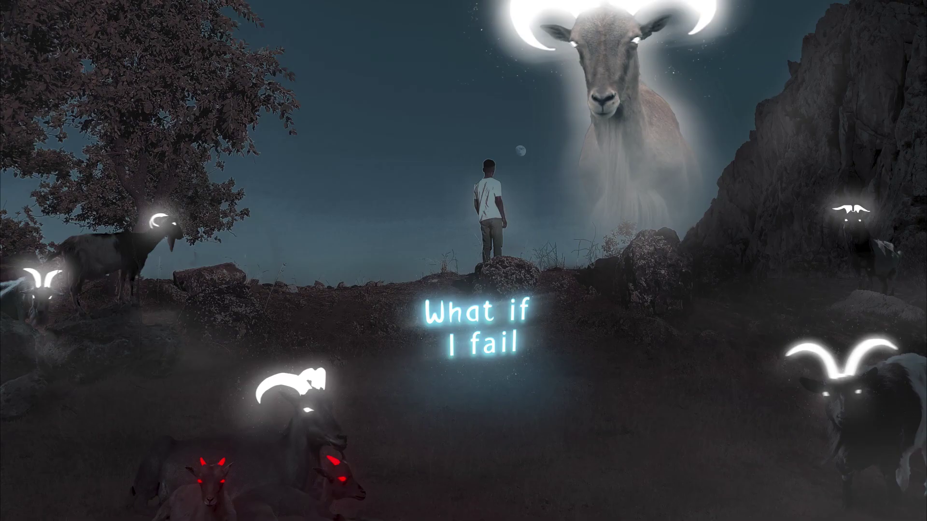